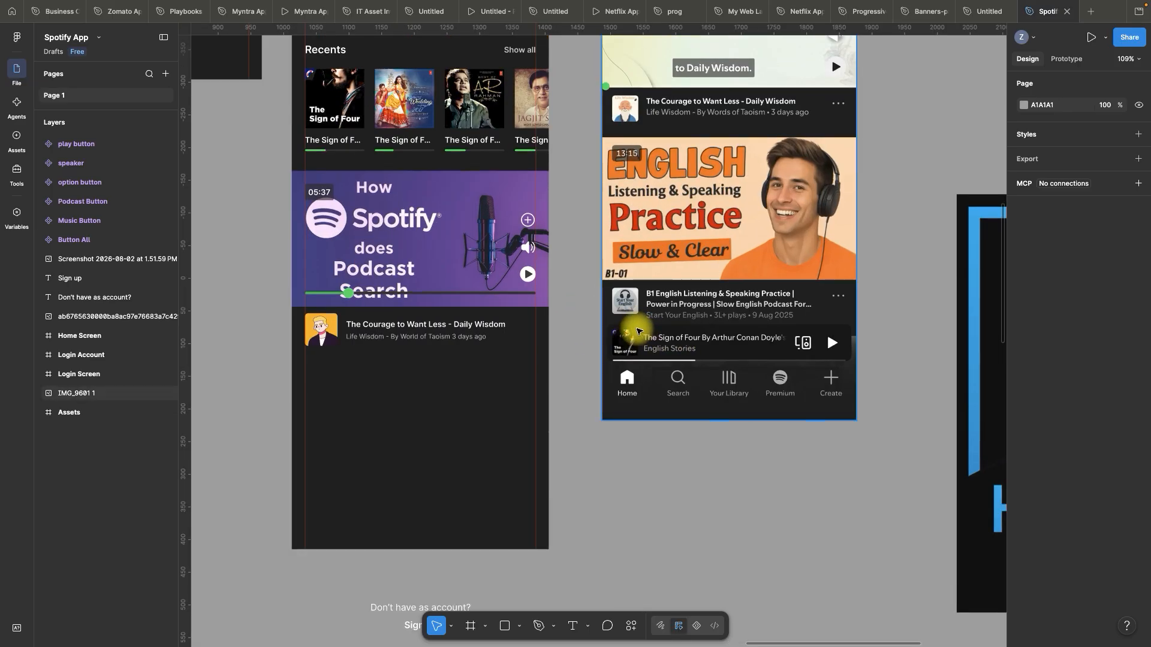
- Draw a frame about 369 × 55 on the empty canvas below the reference screenshot
scroll(828, 352, "up", 5)
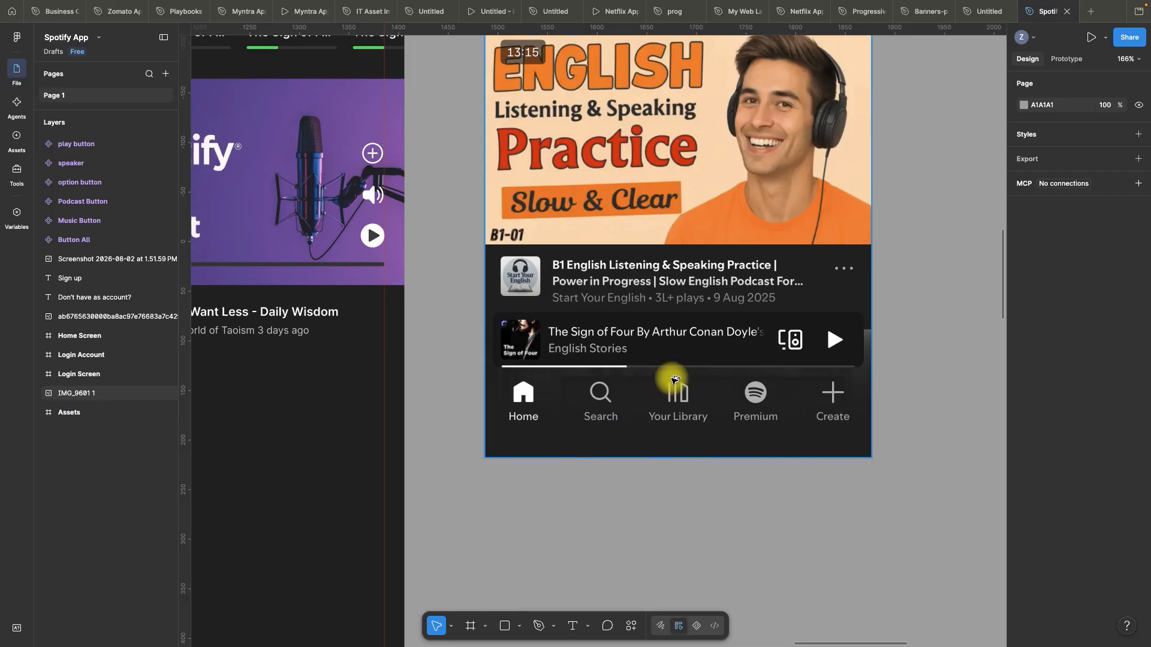
scroll(674, 380, "down", 8)
scroll(607, 416, "up", 2)
key("space")
left_click_drag(592, 464, 835, 420)
left_click(468, 631)
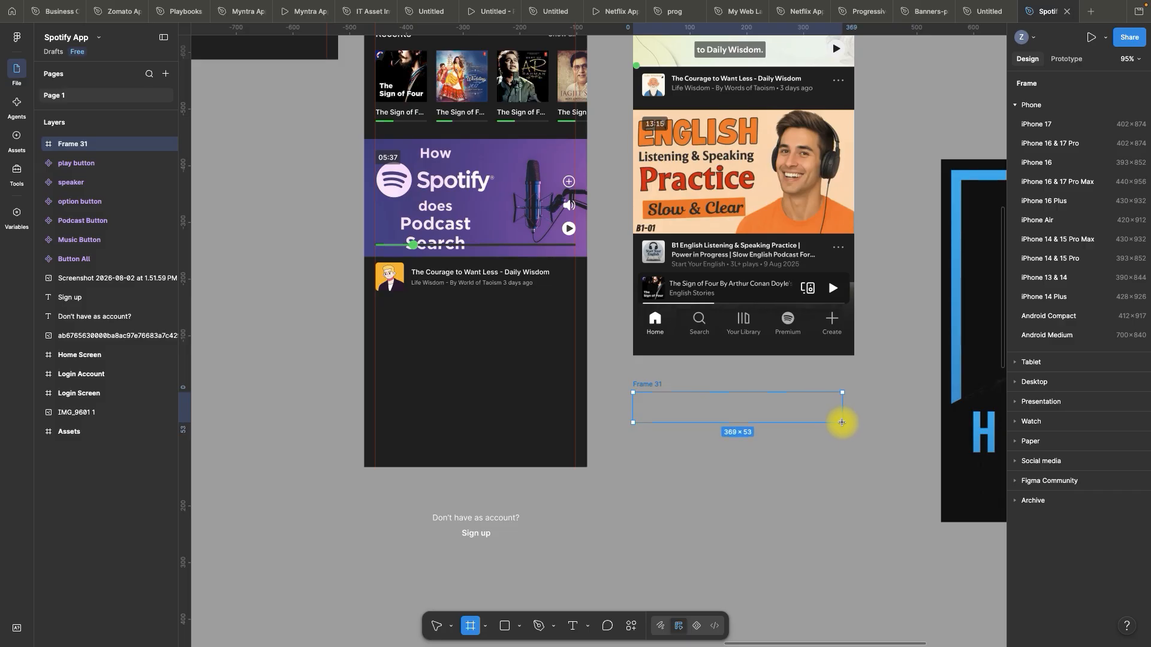
left_click_drag(841, 423, 842, 424)
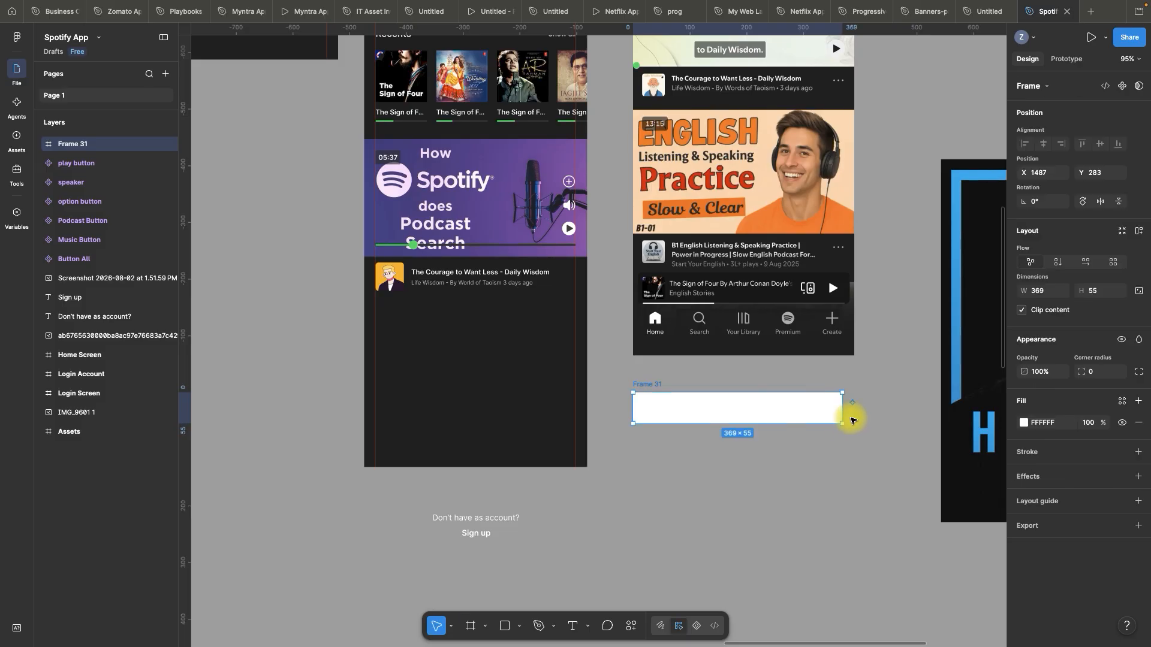
- Move the new frame into the Home Screen below the podcast entry, aligned to the left margin guide at X 20, Y 1303
left_click(683, 380)
left_click_drag(650, 386, 380, 305)
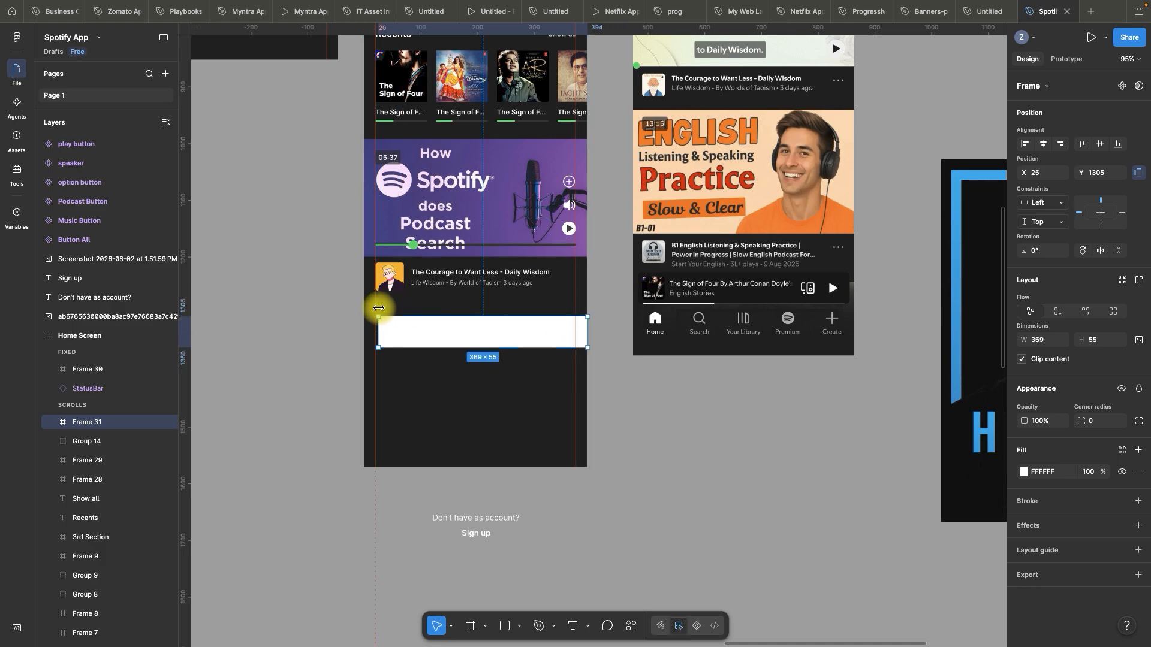
scroll(380, 306, "up", 5)
scroll(380, 312, "up", 6)
left_click_drag(506, 386, 499, 387)
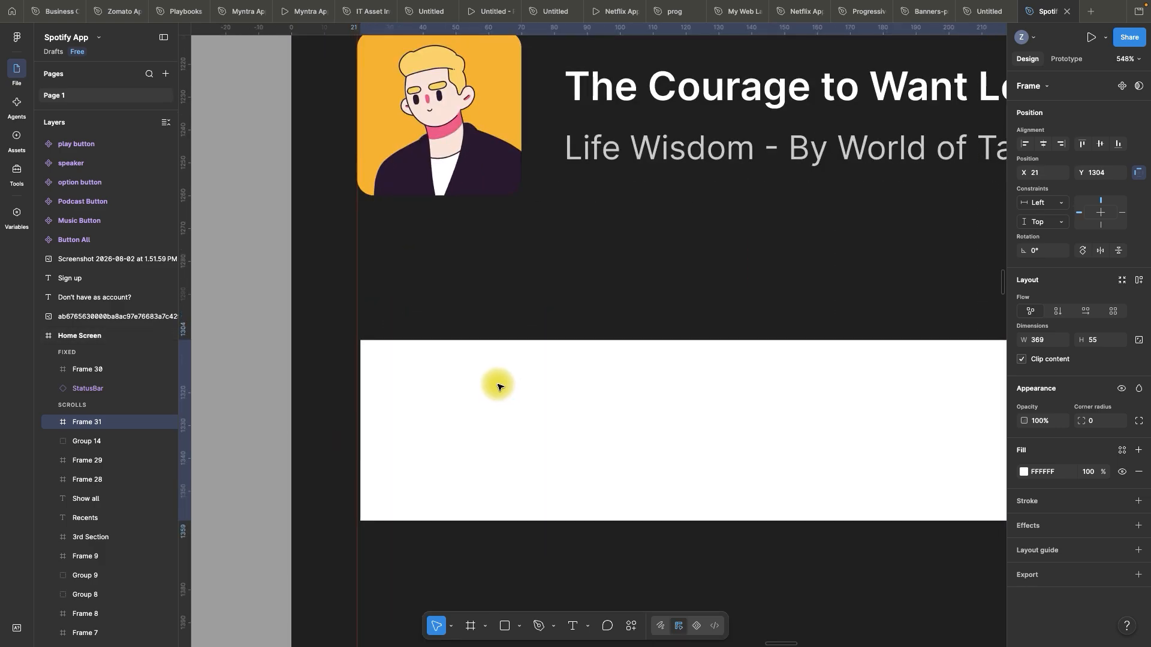
key("Left")
key("Up")
scroll(440, 345, "down", 3)
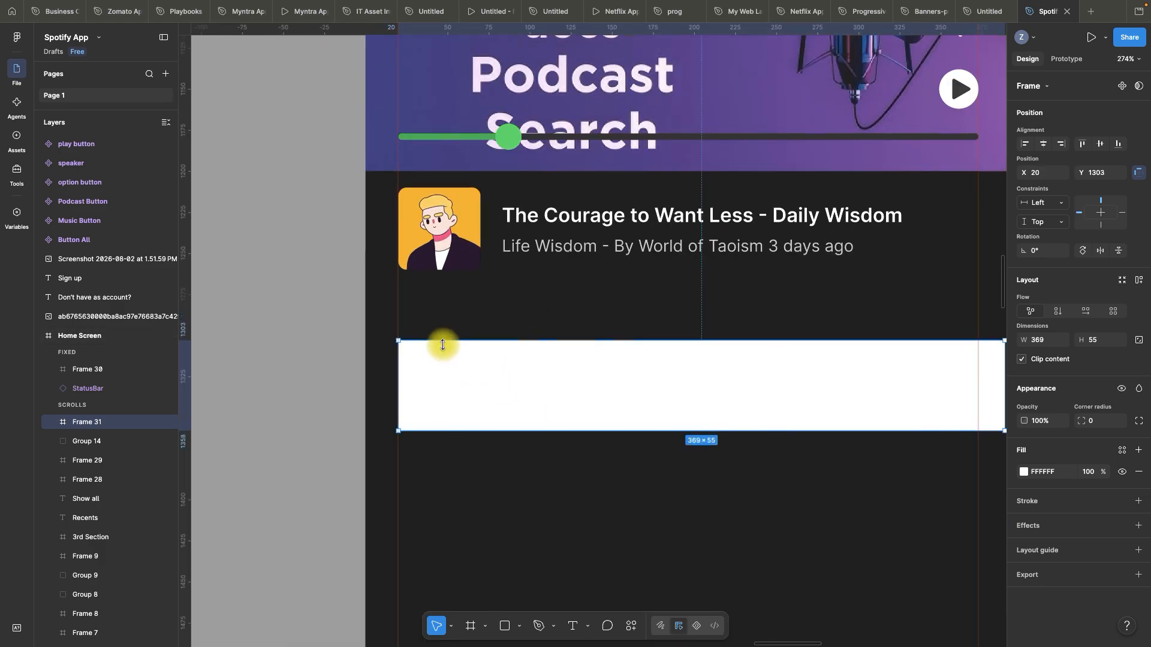
- Narrow the white frame to a width of 353 so it ends at the right margin guide
scroll(909, 362, "up", 5)
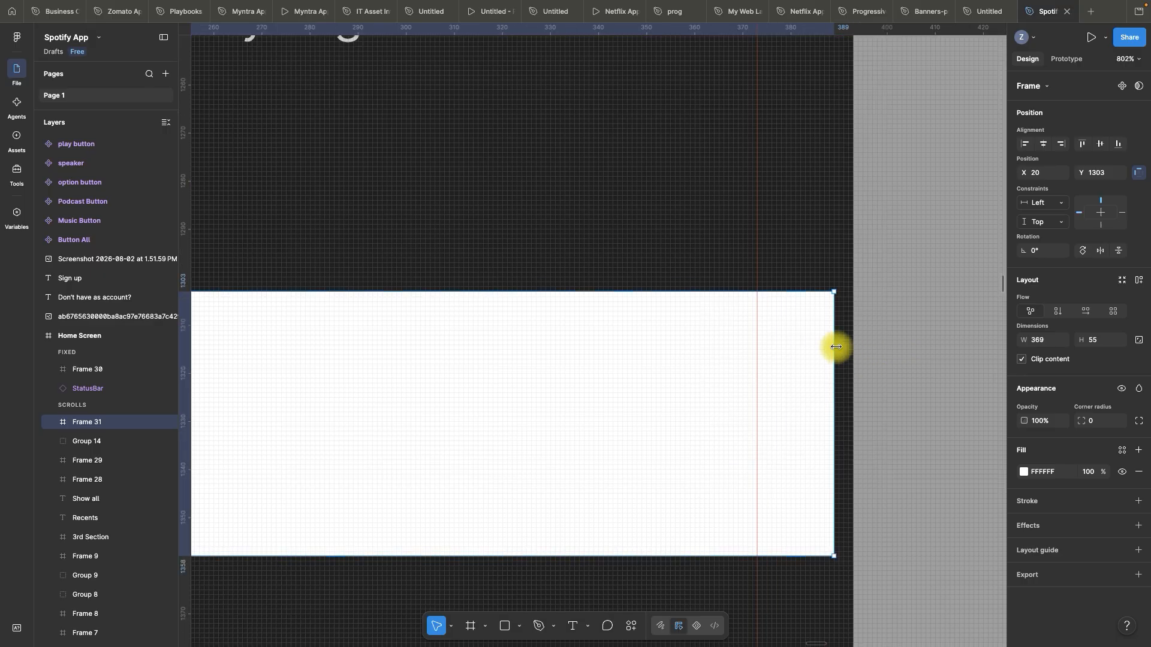
left_click_drag(836, 346, 757, 344)
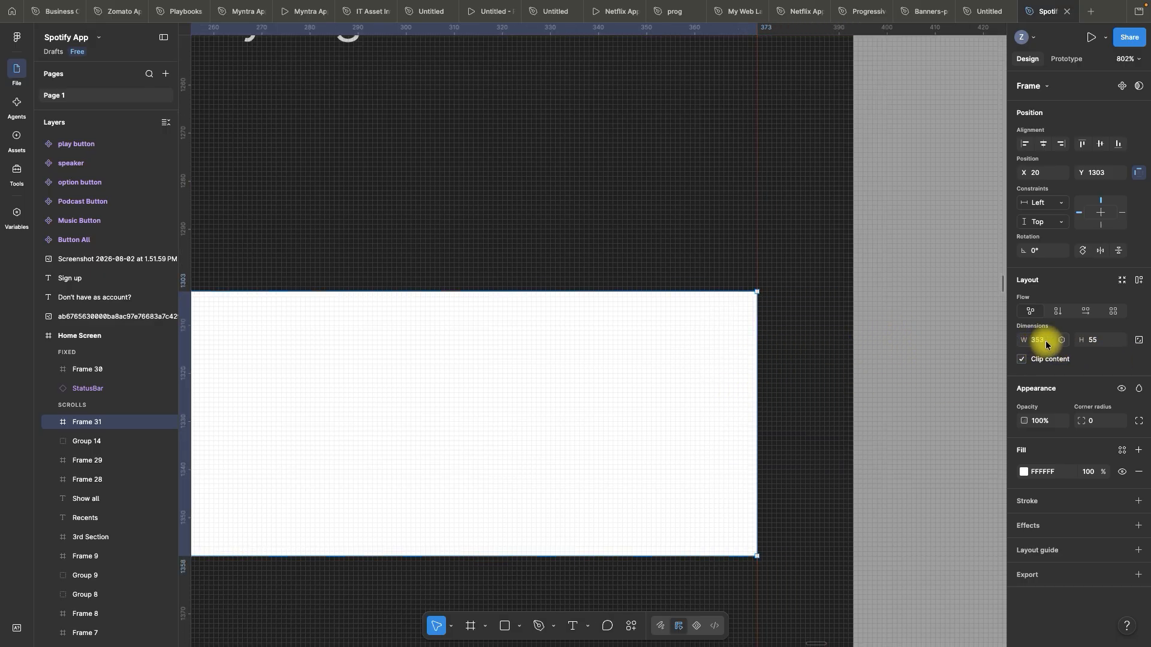
scroll(909, 376, "down", 10)
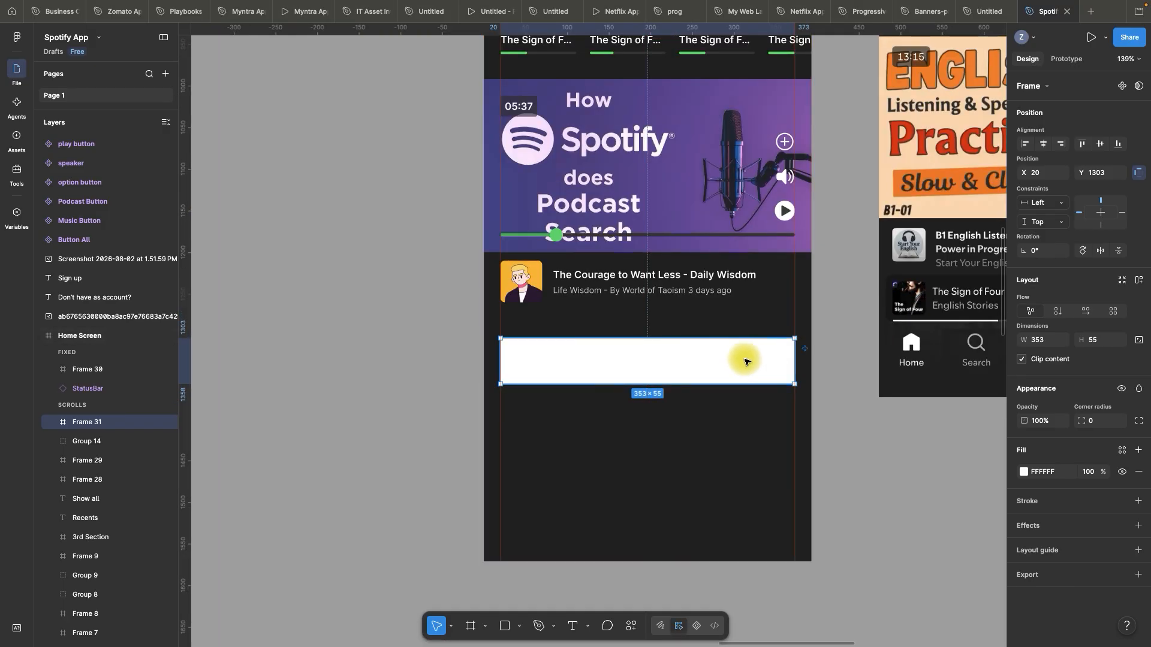
- Set the frame's fill to 000000 and its corner radius to 5
left_click(1043, 473)
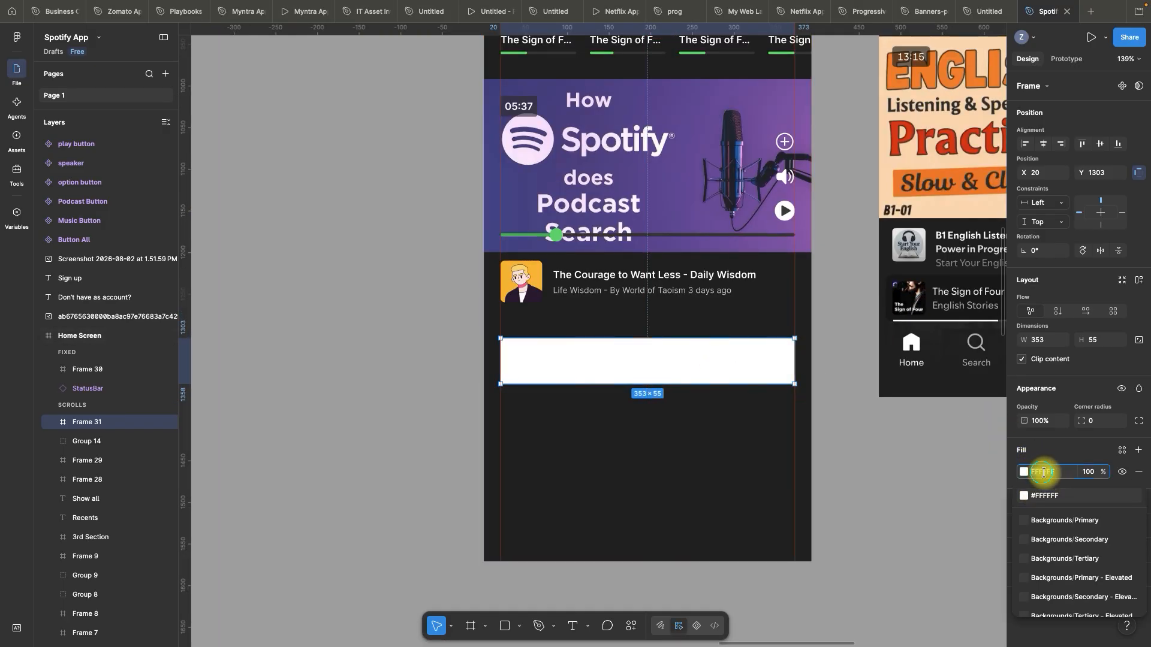
type("000000")
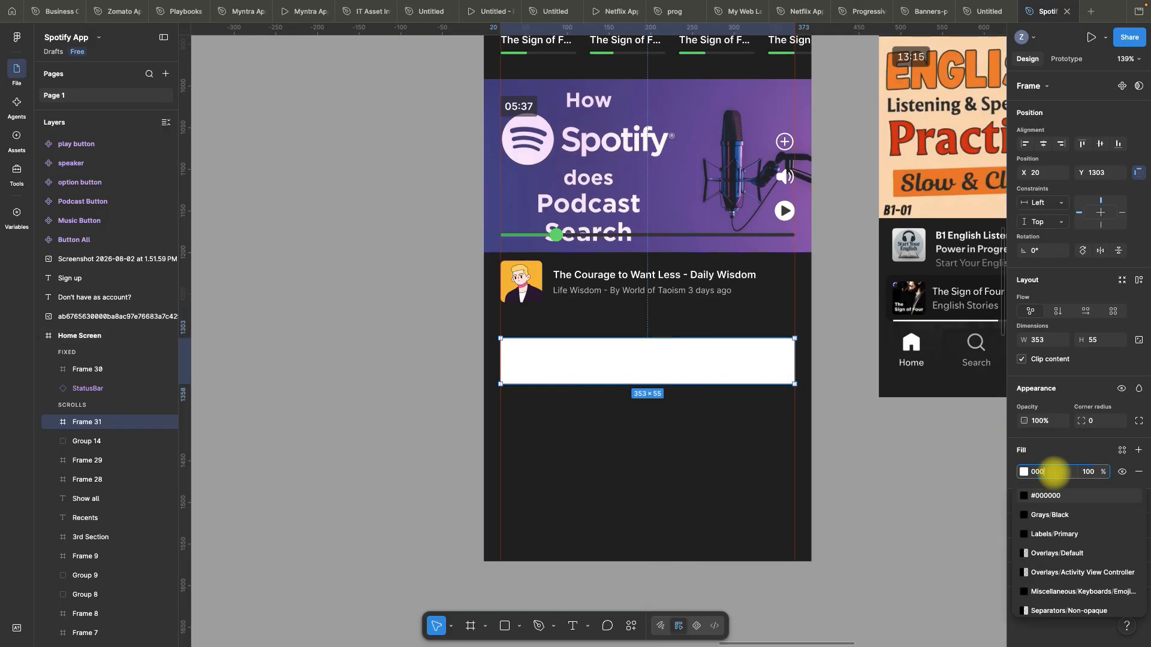
key("Return")
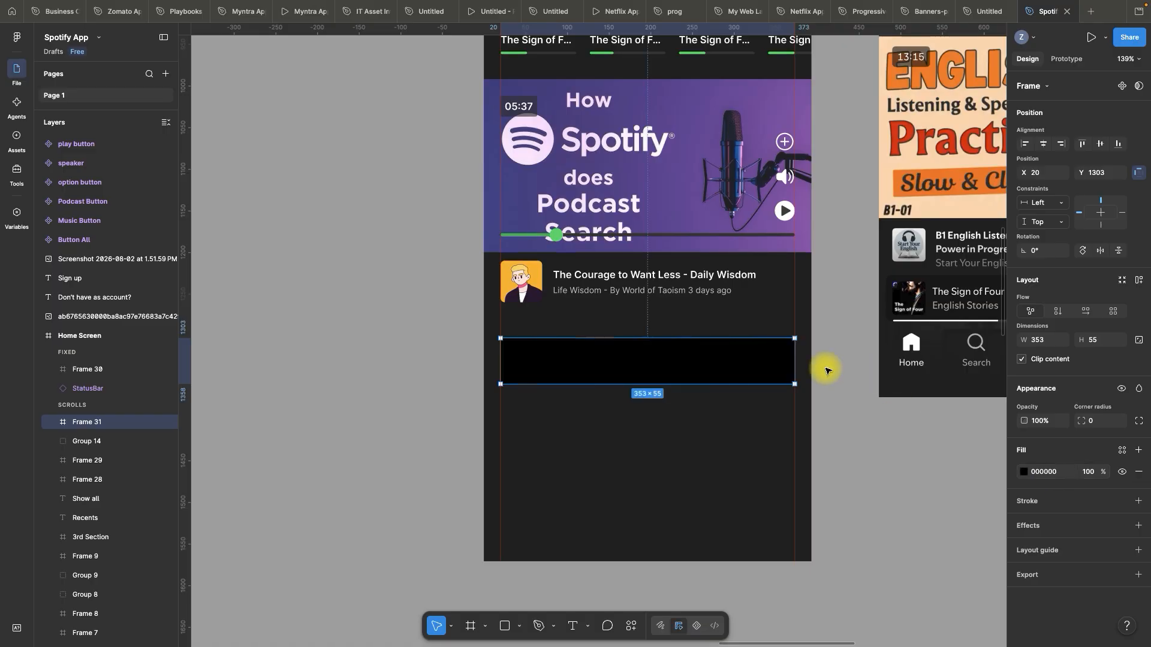
left_click(1091, 420)
type("5")
key("Return")
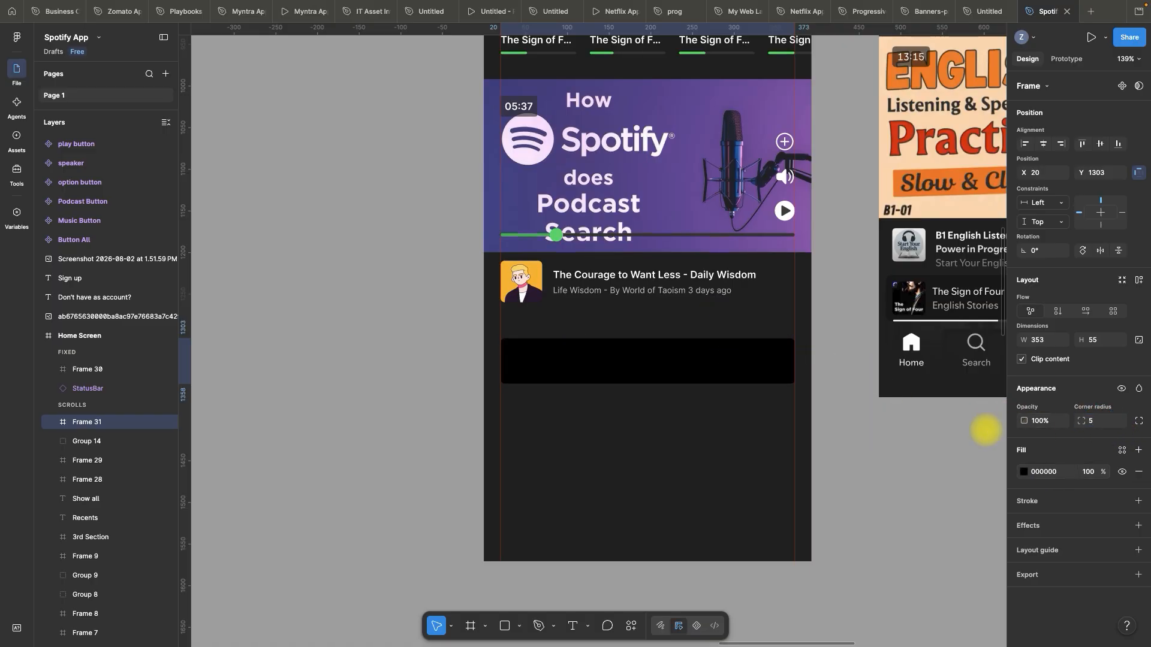
left_click(835, 367)
- Place a copy of the Recents cover row on the empty canvas beside the Home Screen
scroll(768, 305, "up", 5)
scroll(769, 306, "down", 4)
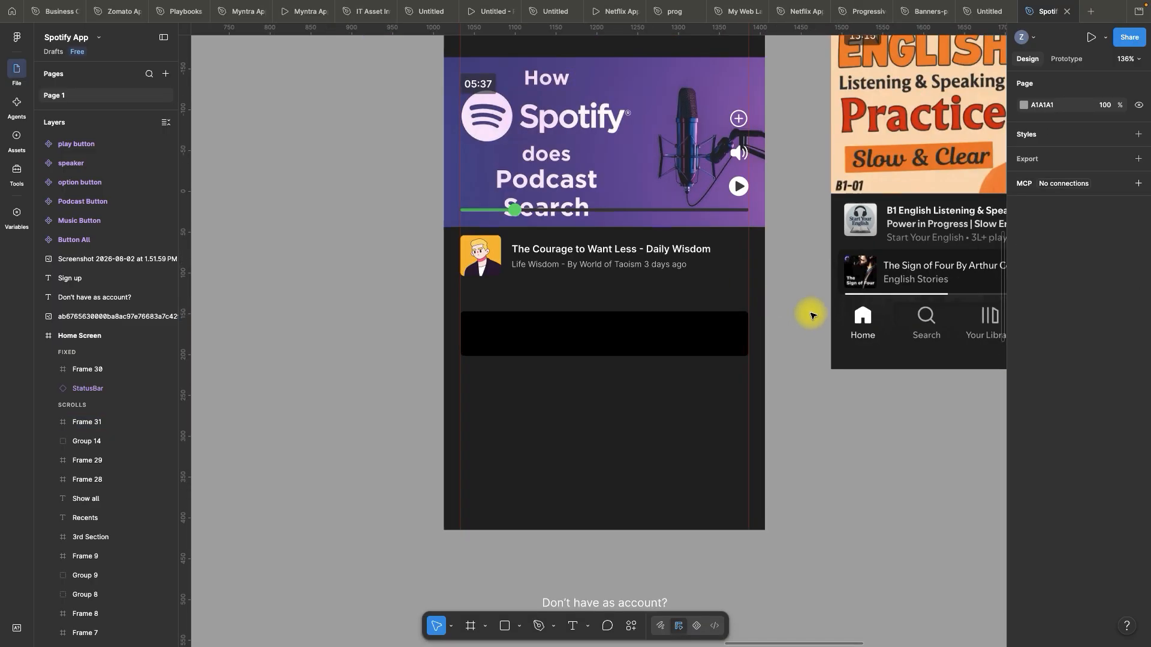
key("space")
left_click_drag(812, 311, 701, 316)
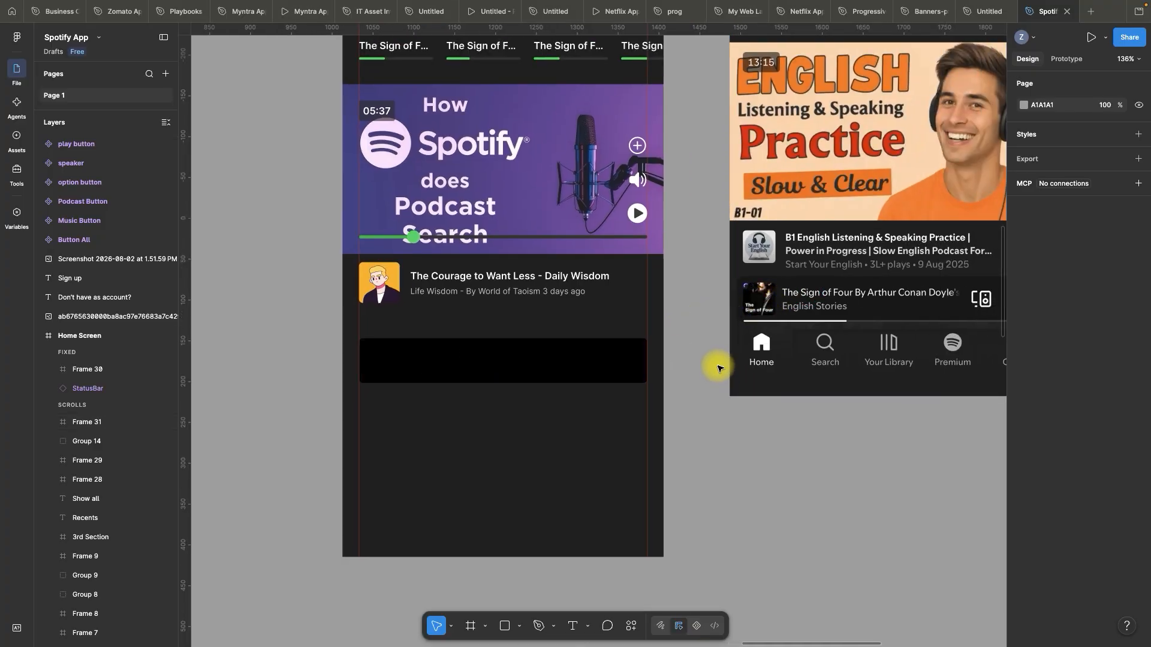
scroll(719, 368, "down", 6)
key("space")
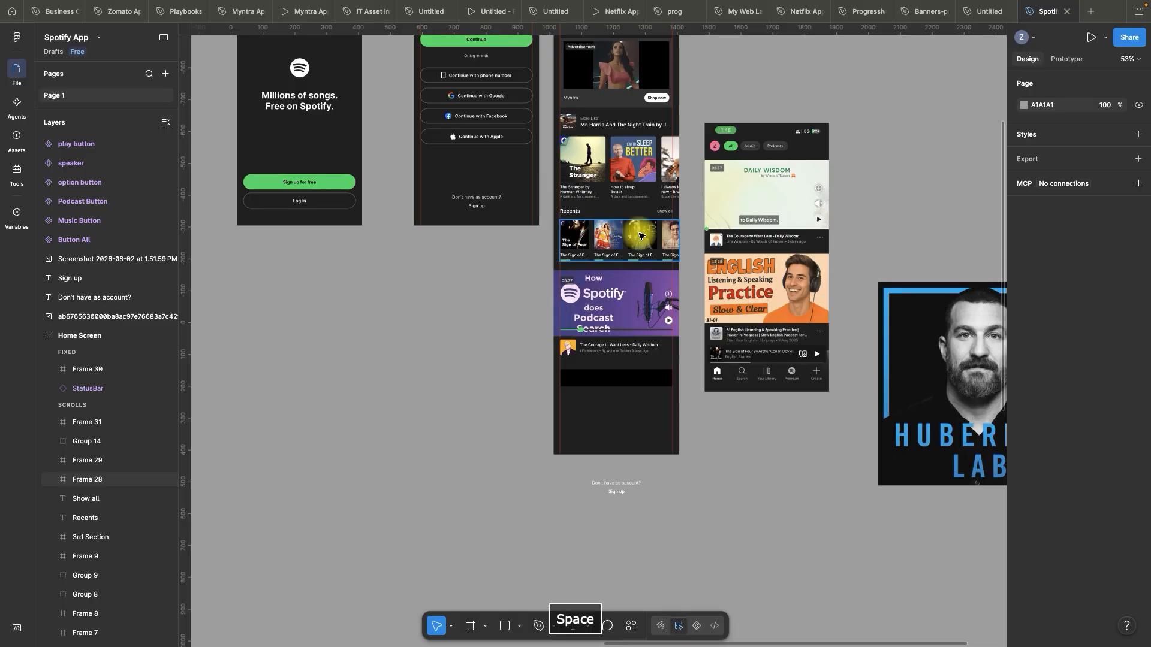
left_click_drag(640, 236, 244, 309)
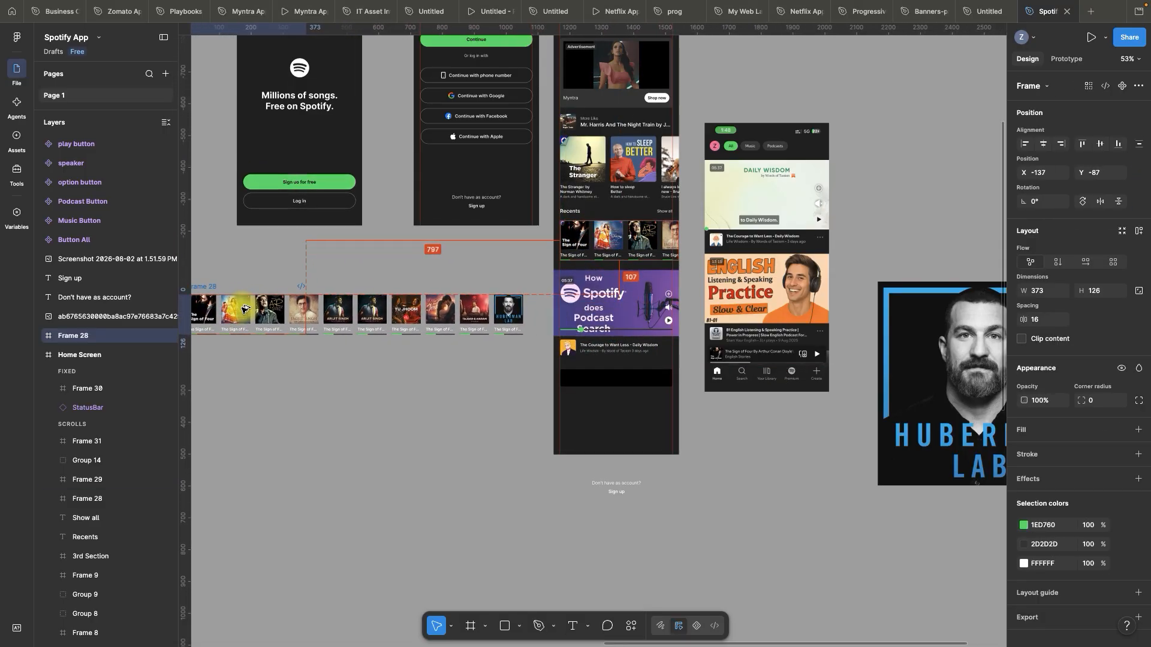
left_click(426, 257)
- Place a copy of the "The Sign of Four" card on the empty canvas below the copied row
scroll(216, 302, "up", 2)
left_click(211, 304)
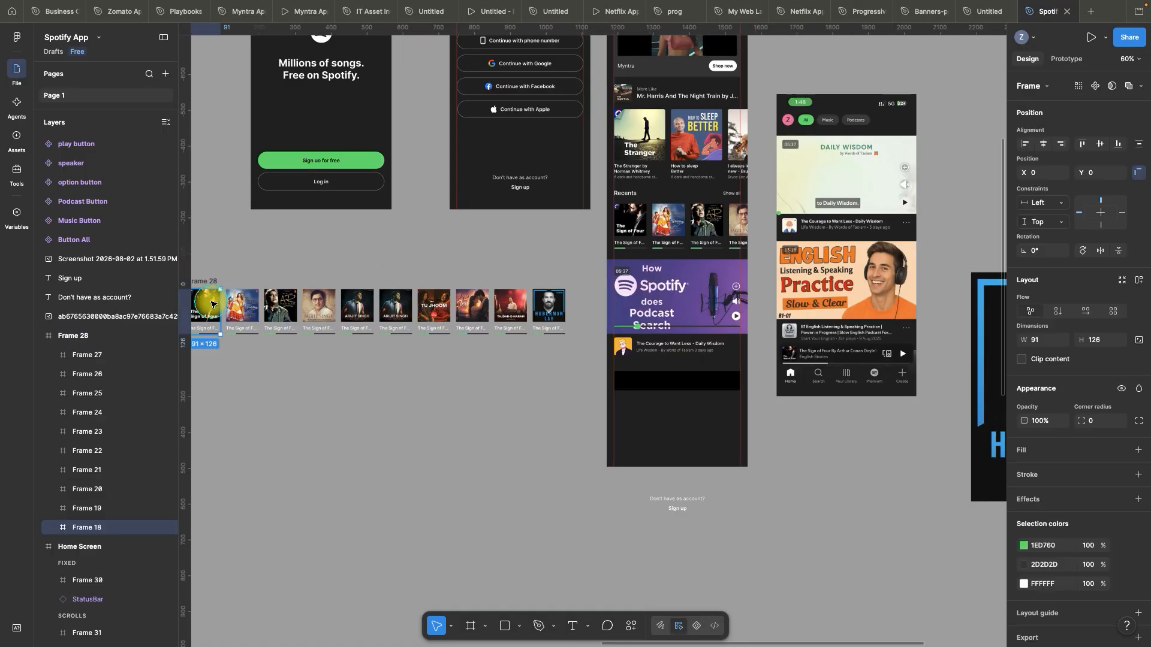
left_click_drag(205, 305, 347, 423)
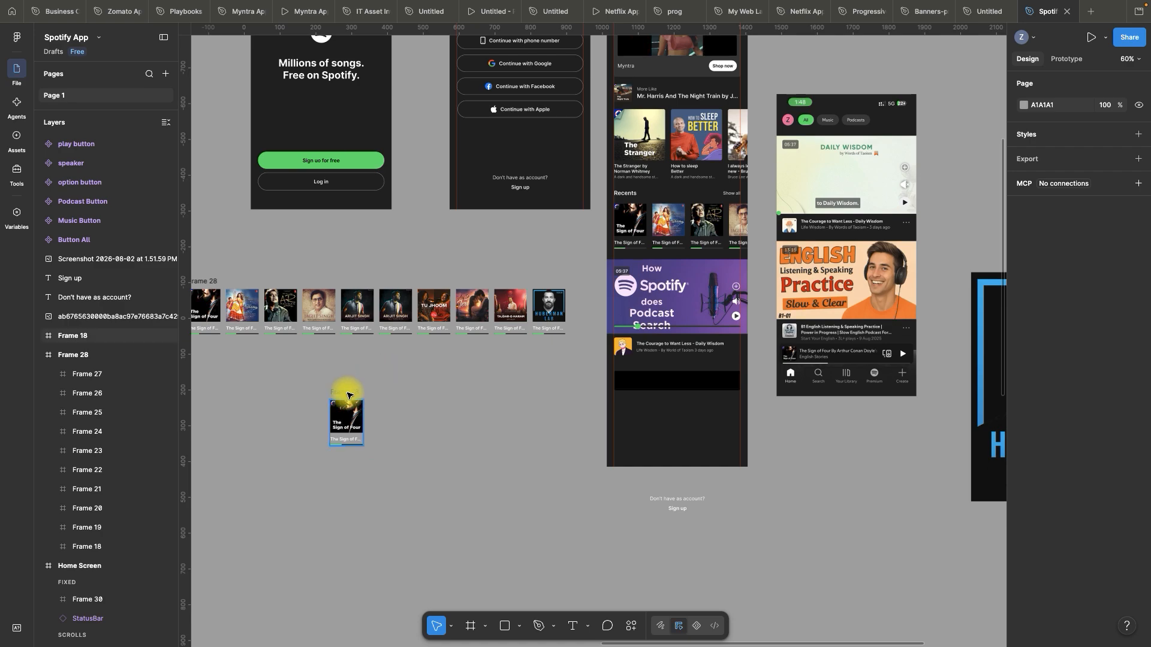
- Ungroup the copied card and delete its title text and progress lines, keeping only the cover image
left_click(382, 394)
scroll(390, 444, "up", 5)
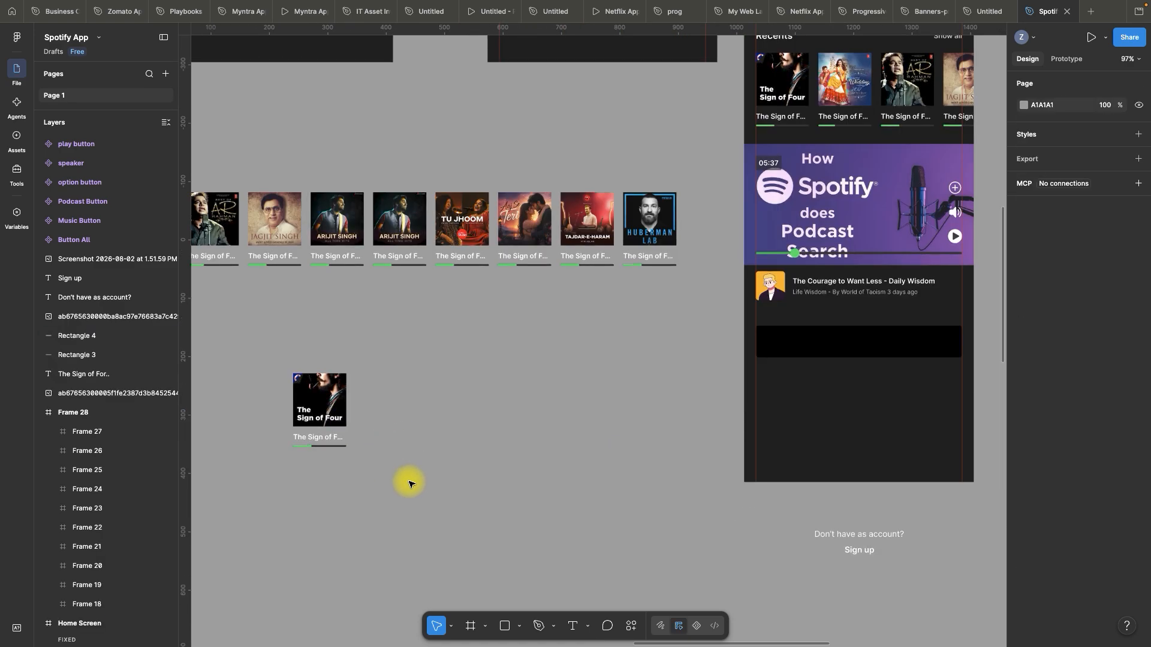
left_click_drag(434, 487, 281, 441)
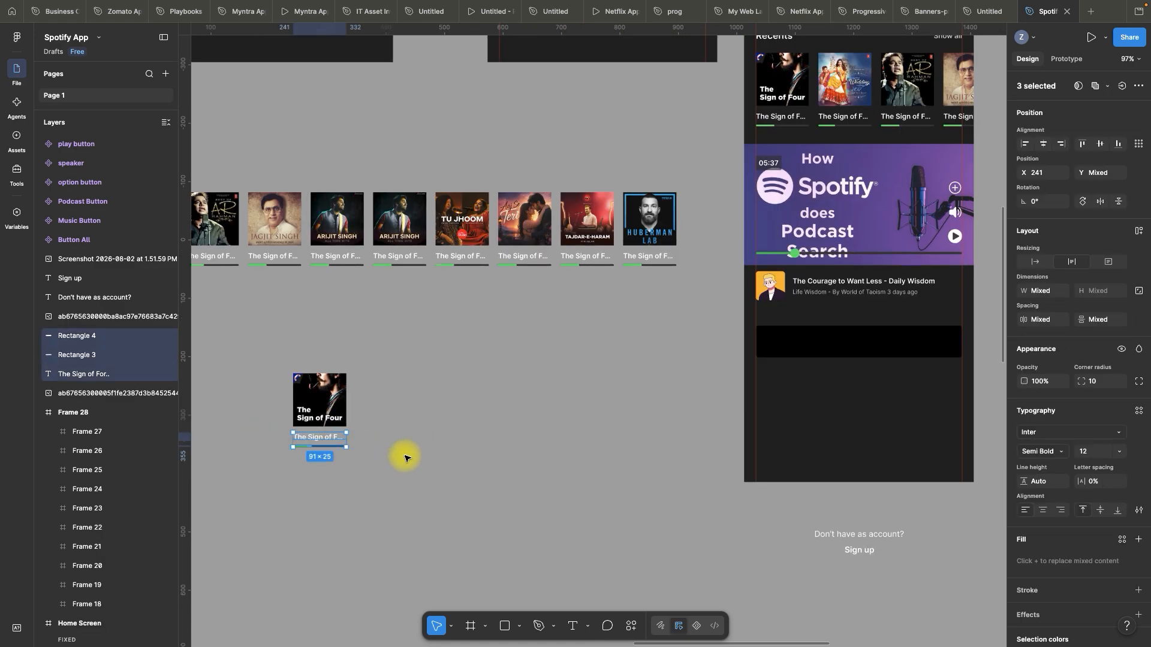
key("BackSpace")
scroll(353, 419, "down", 3)
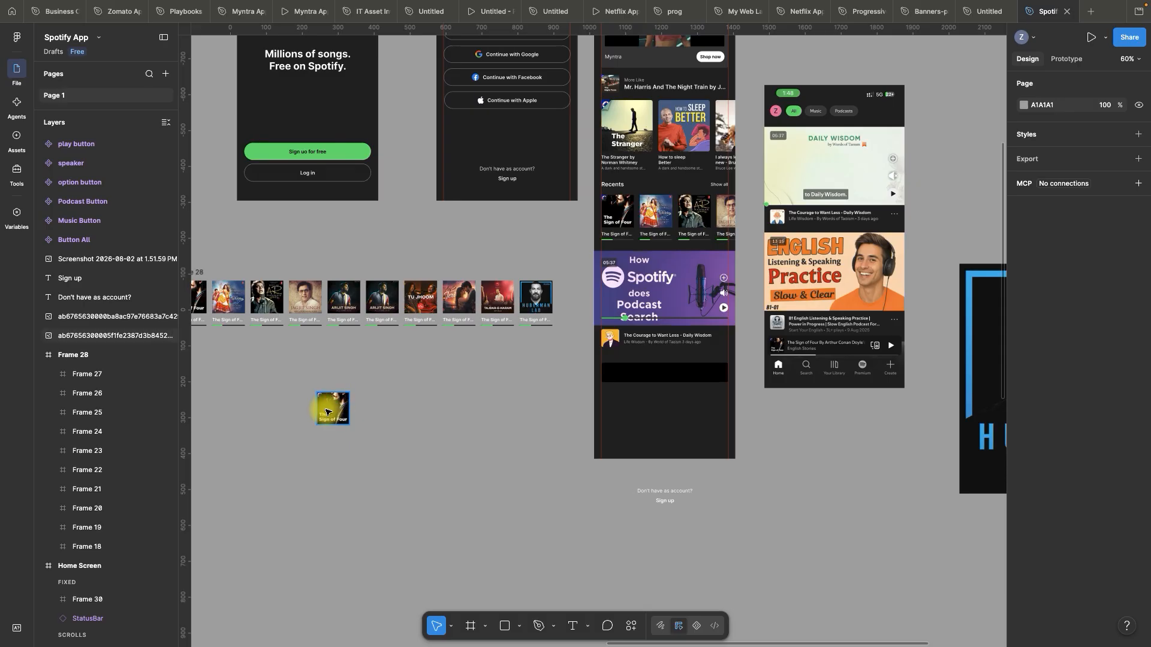
- Move the "The Sign of Four" cover onto the left part of the black bar and scale it down to 47 × 47
scroll(368, 409, "up", 3)
left_click_drag(305, 413, 738, 364)
scroll(779, 365, "up", 5)
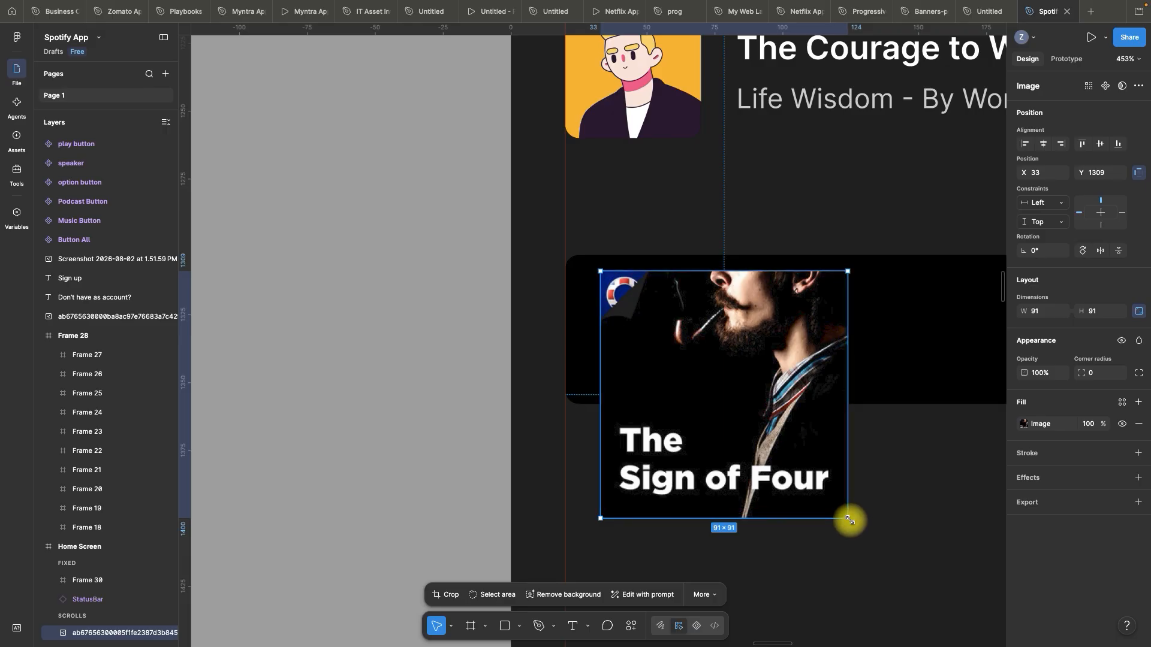
left_click_drag(847, 517, 728, 398)
scroll(636, 259, "up", 2)
left_click_drag(945, 300, 933, 373)
key("super+z")
left_click(688, 324)
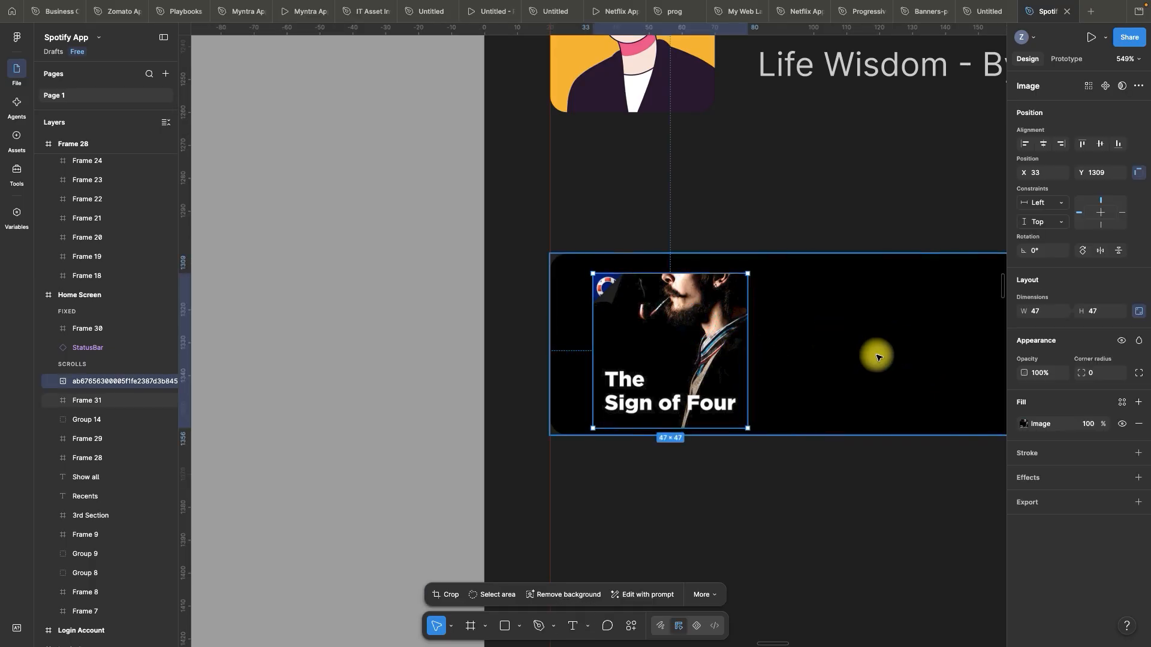
- Cut the cover image and paste it inside the black bar frame so it becomes nested there
key("super+x")
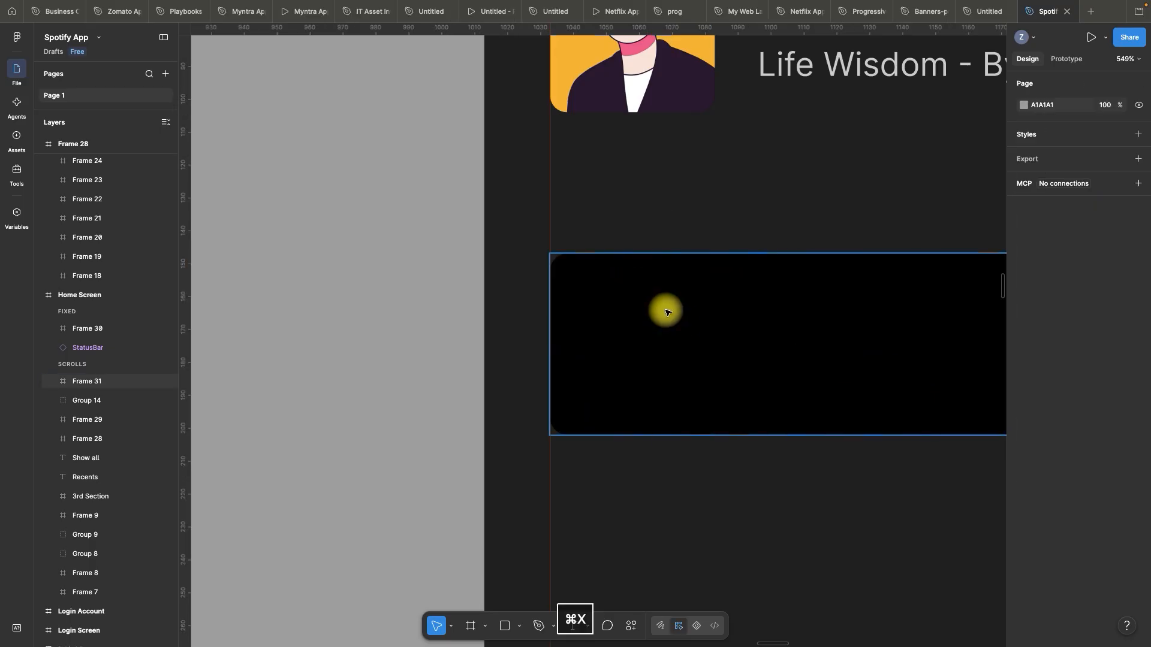
left_click(669, 315)
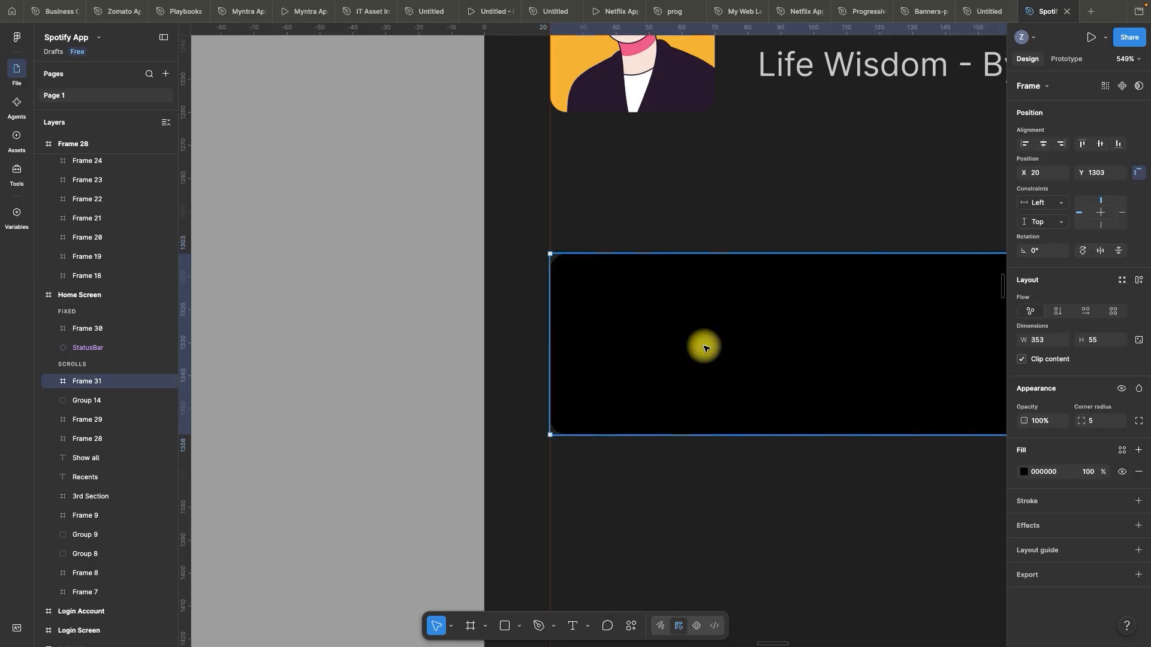
key("super+v")
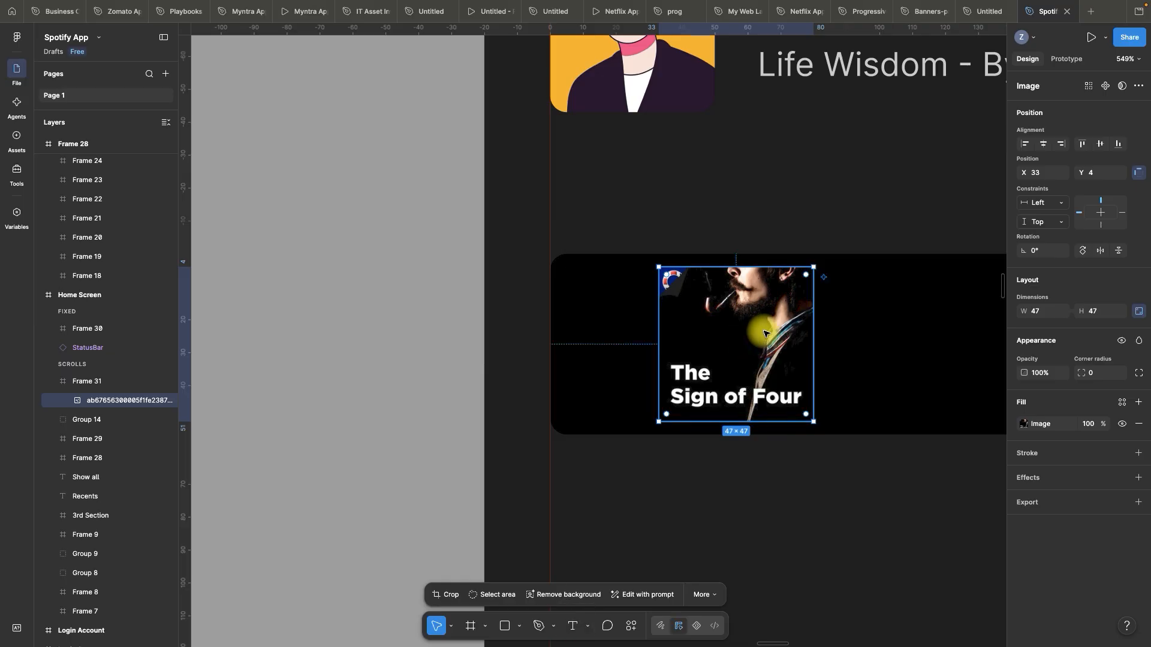
- Position the cover image at X 4, Y 2 in the black bar and enlarge it proportionally to 51 × 51
left_click_drag(763, 333, 663, 329)
scroll(630, 328, "up", 5)
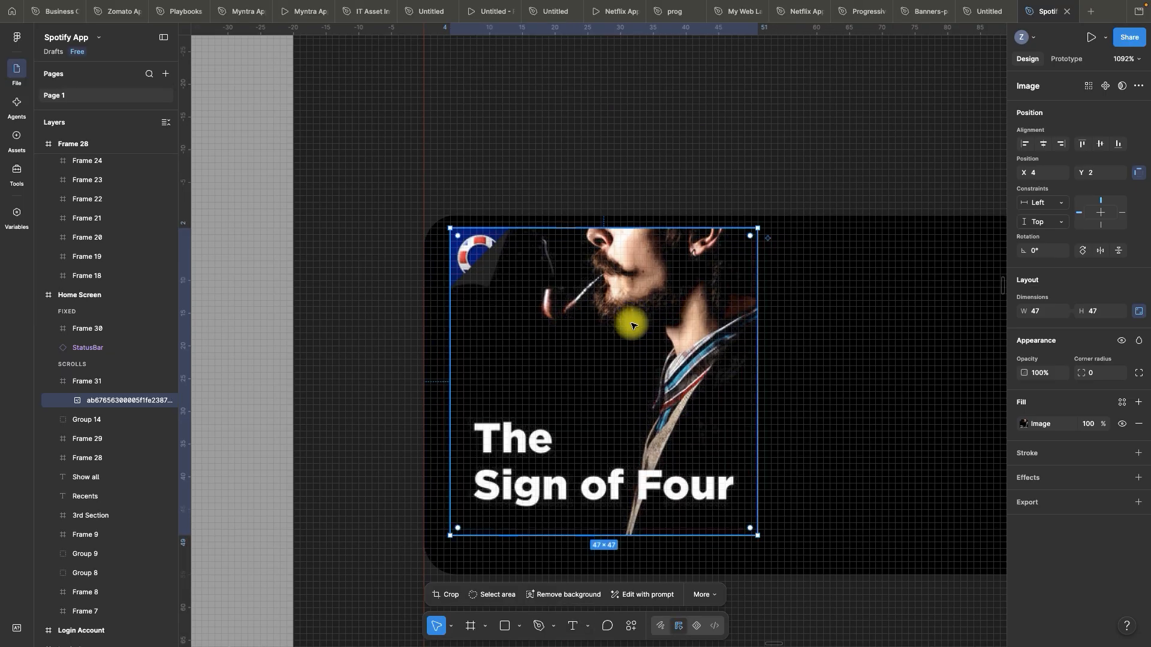
scroll(532, 265, "down", 2)
scroll(710, 503, "up", 5)
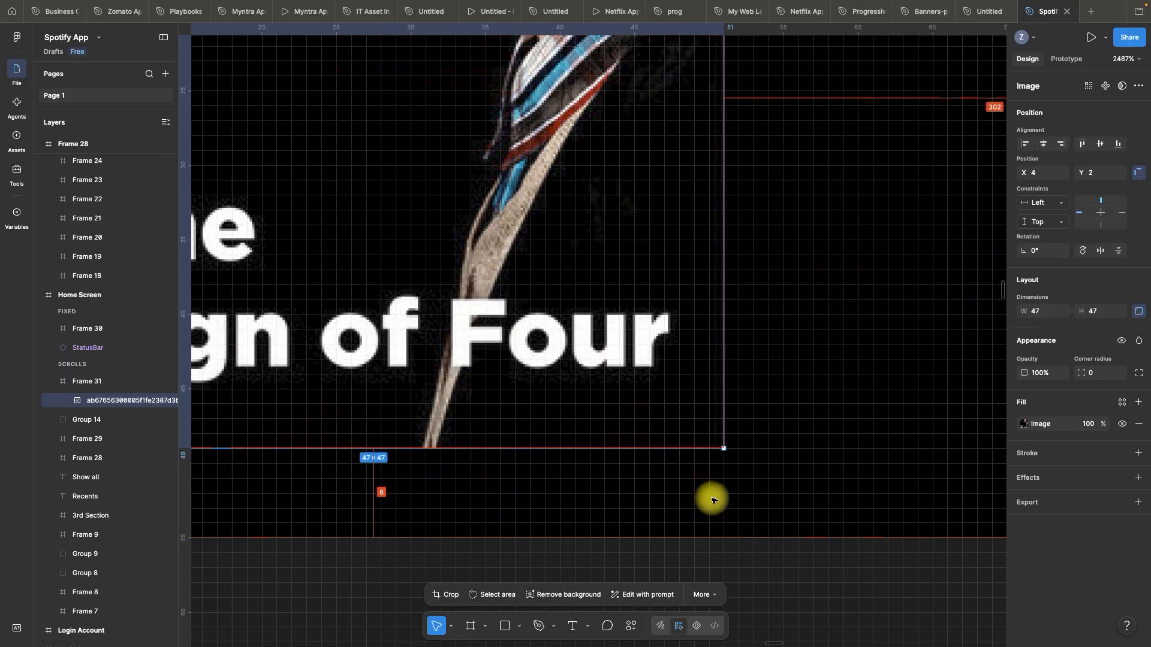
left_click_drag(723, 449, 785, 497)
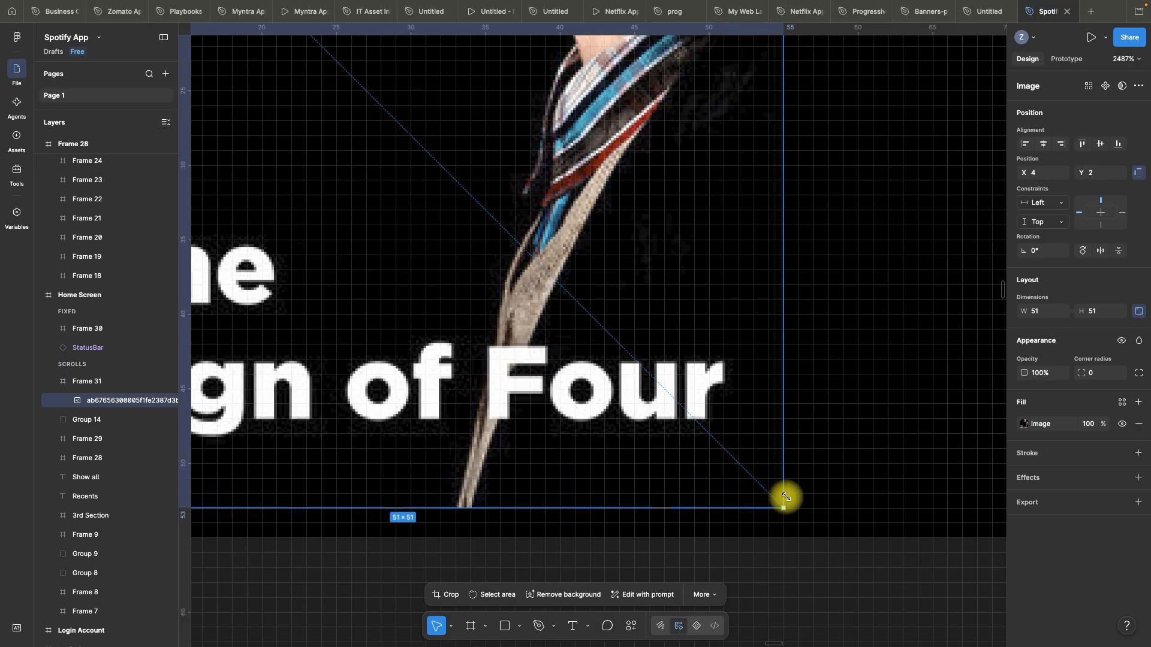
scroll(745, 444, "down", 5)
scroll(624, 277, "up", 1)
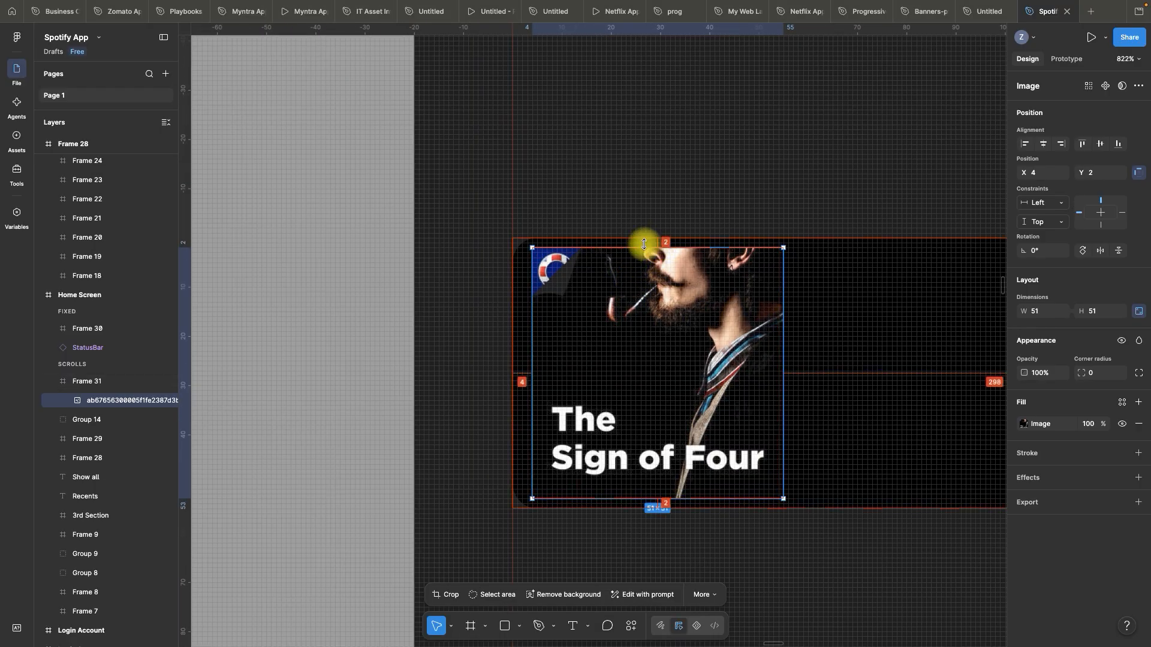
- Nudge the cover image left to X 2 inside the black bar
scroll(554, 358, "up", 1)
scroll(503, 382, "up", 2)
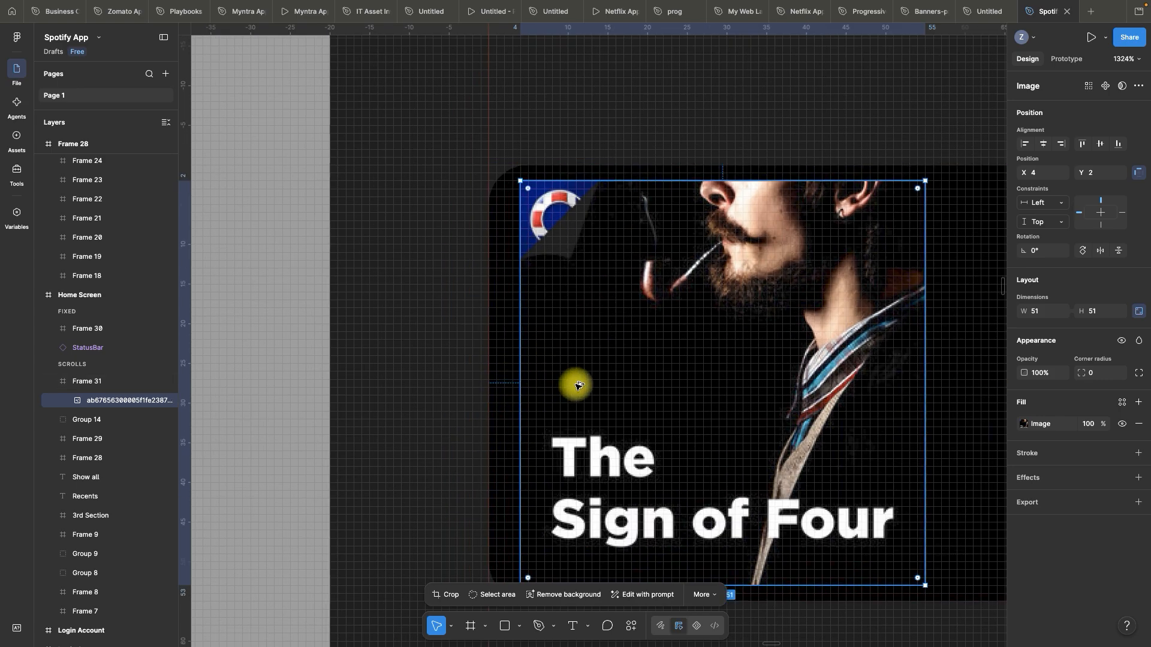
key("Left")
key("Left")
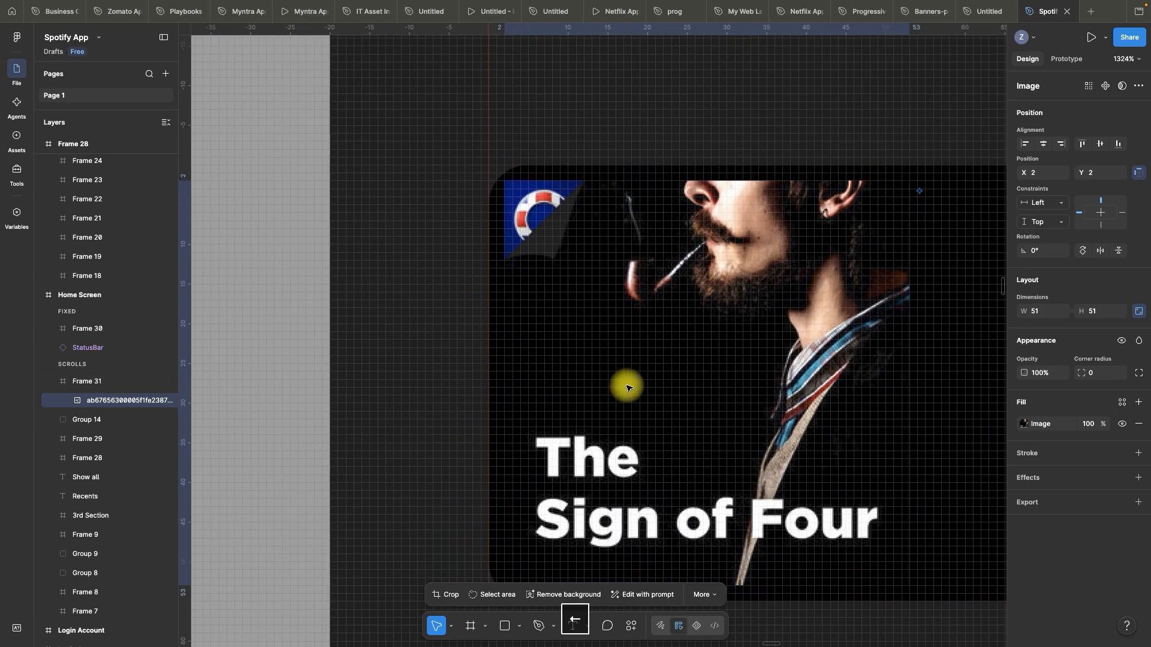
- Round the corners of the nested "The Sign of Four" cover image with a corner radius of 3
scroll(534, 336, "down", 5)
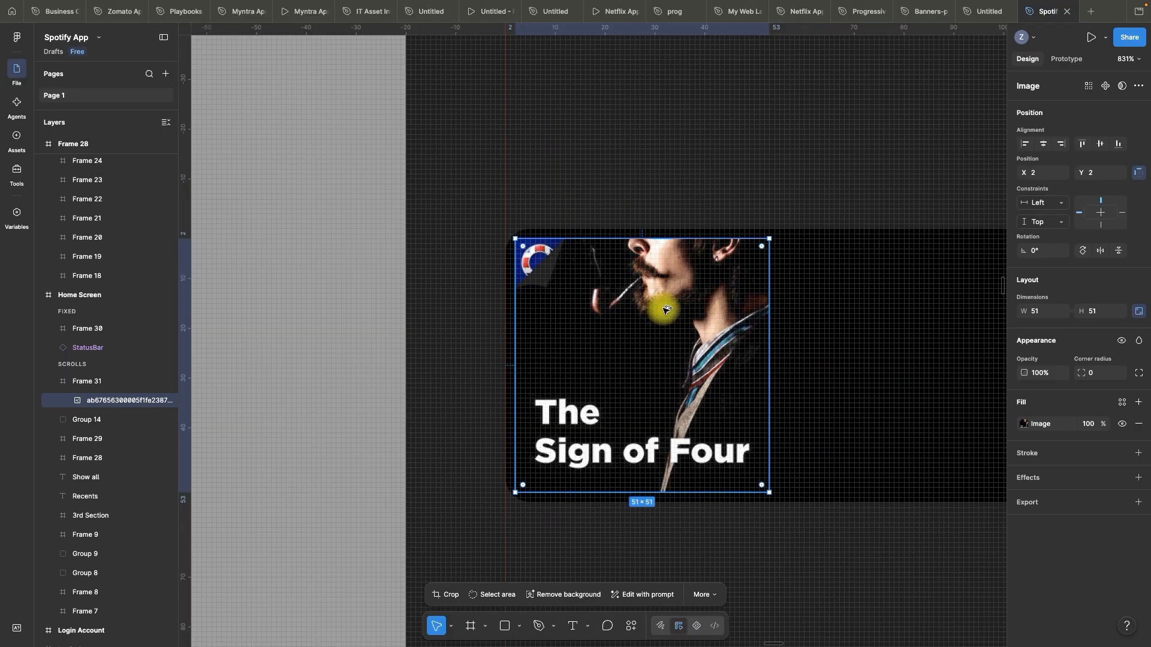
scroll(617, 285, "up", 5)
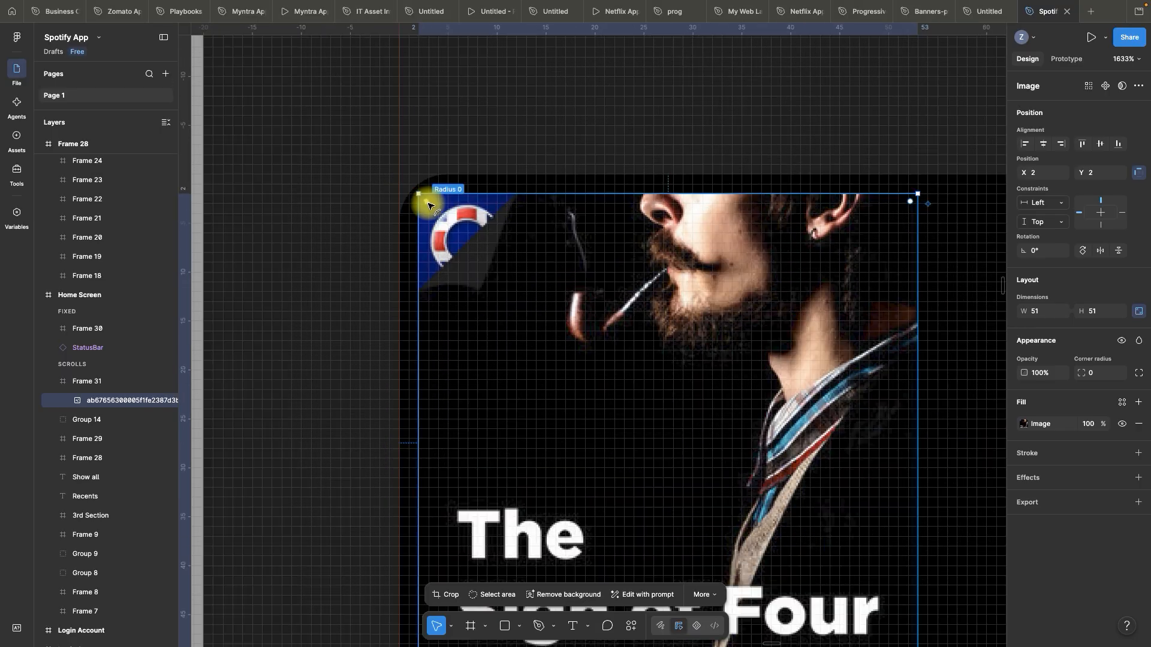
left_click(1096, 374)
type("3")
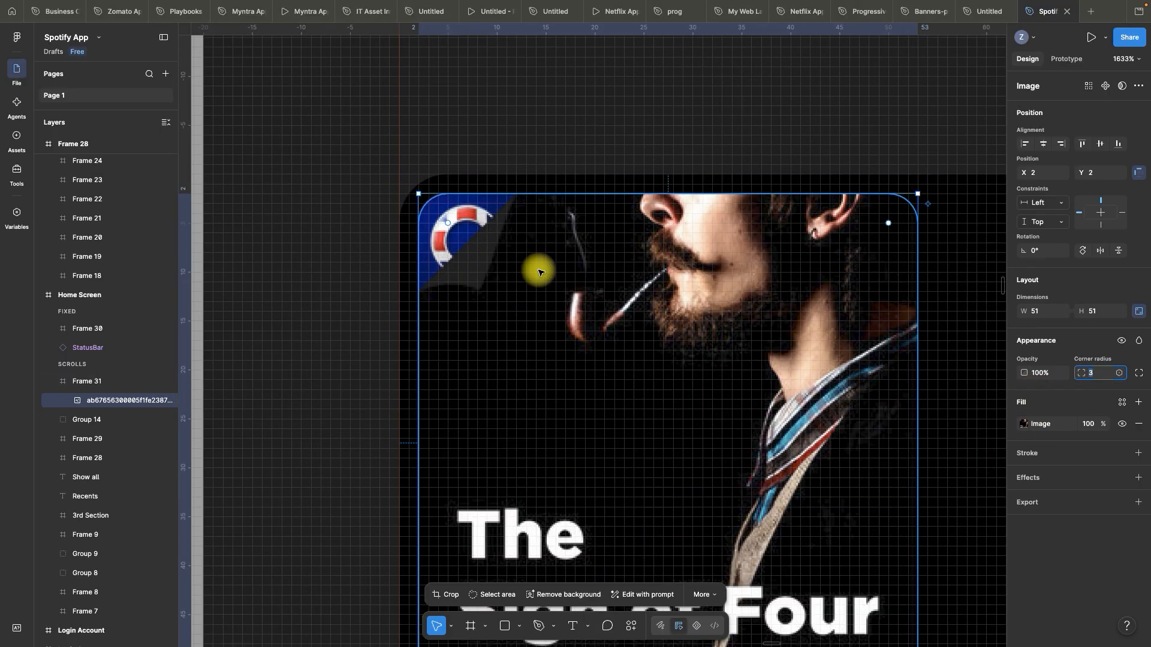
scroll(482, 249, "down", 8)
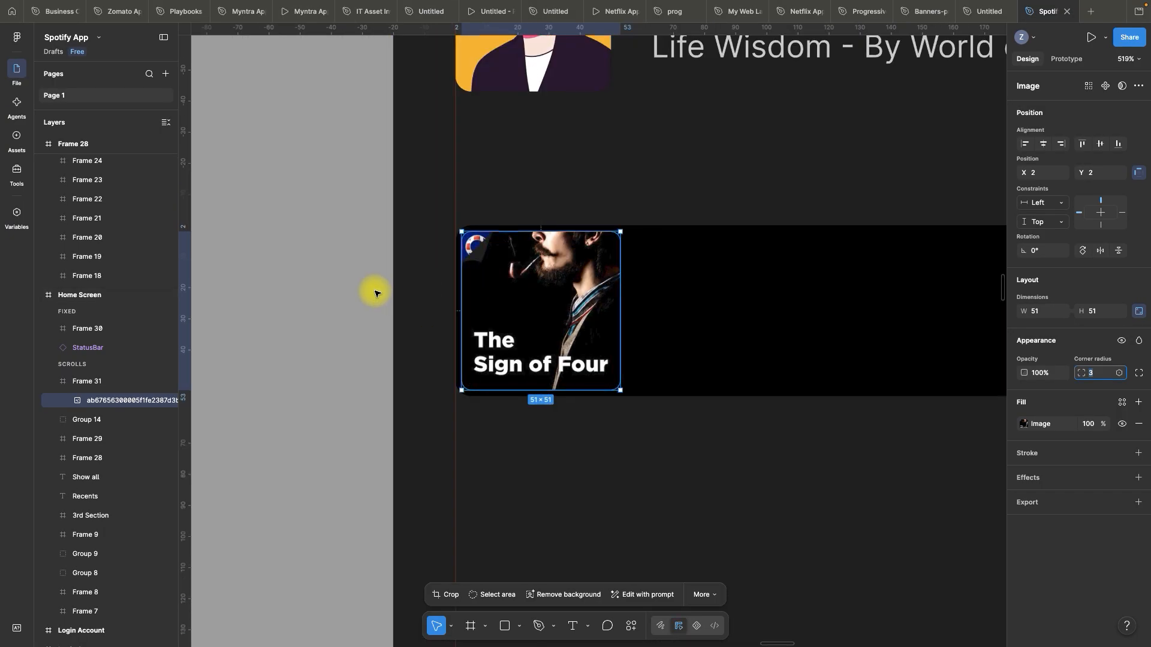
left_click(302, 309)
- Duplicate the "The Courage to Want Less" title and subtitle group into the black bar, beside the cover image
scroll(301, 309, "down", 6)
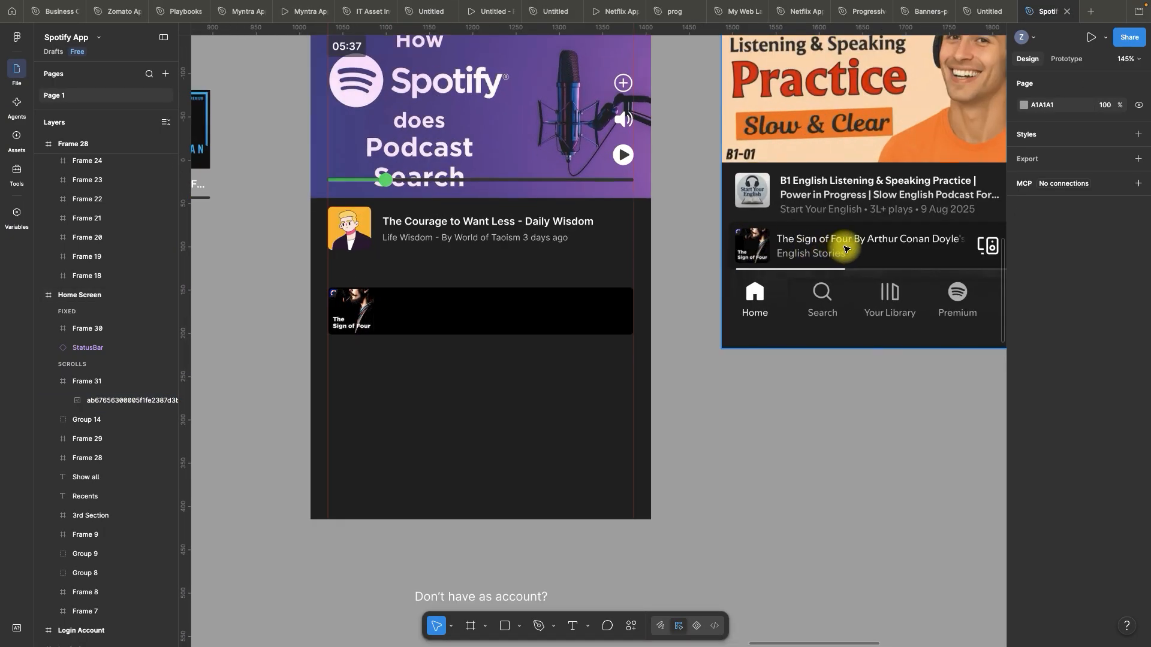
scroll(465, 259, "up", 2)
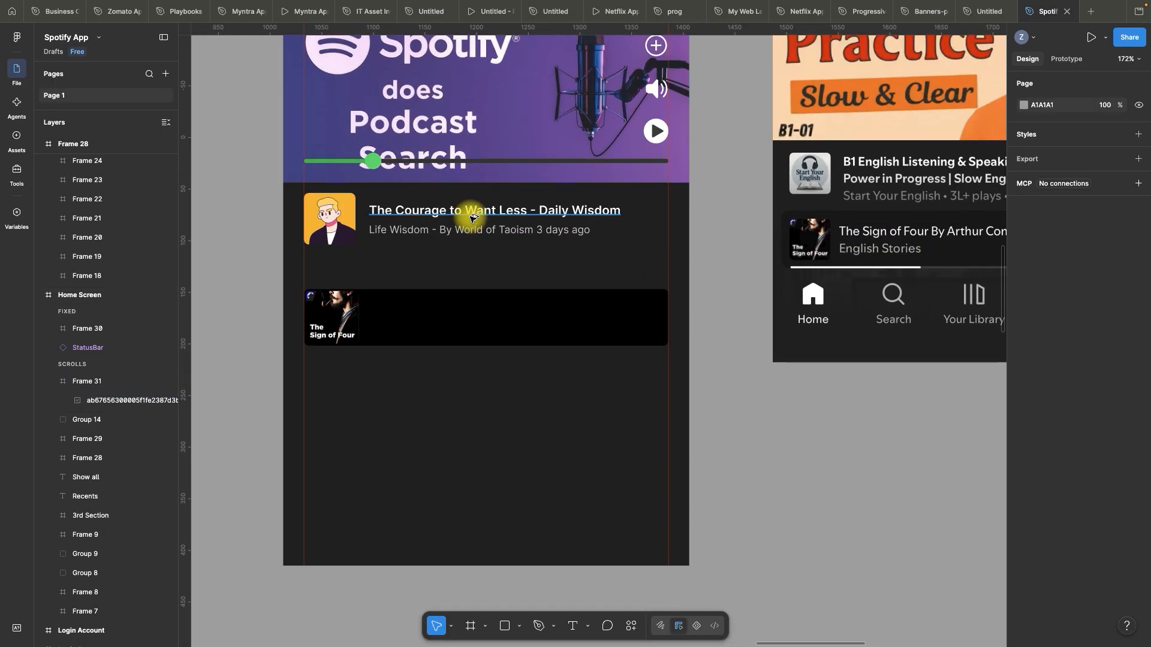
scroll(465, 211, "down", 1)
left_click(485, 184)
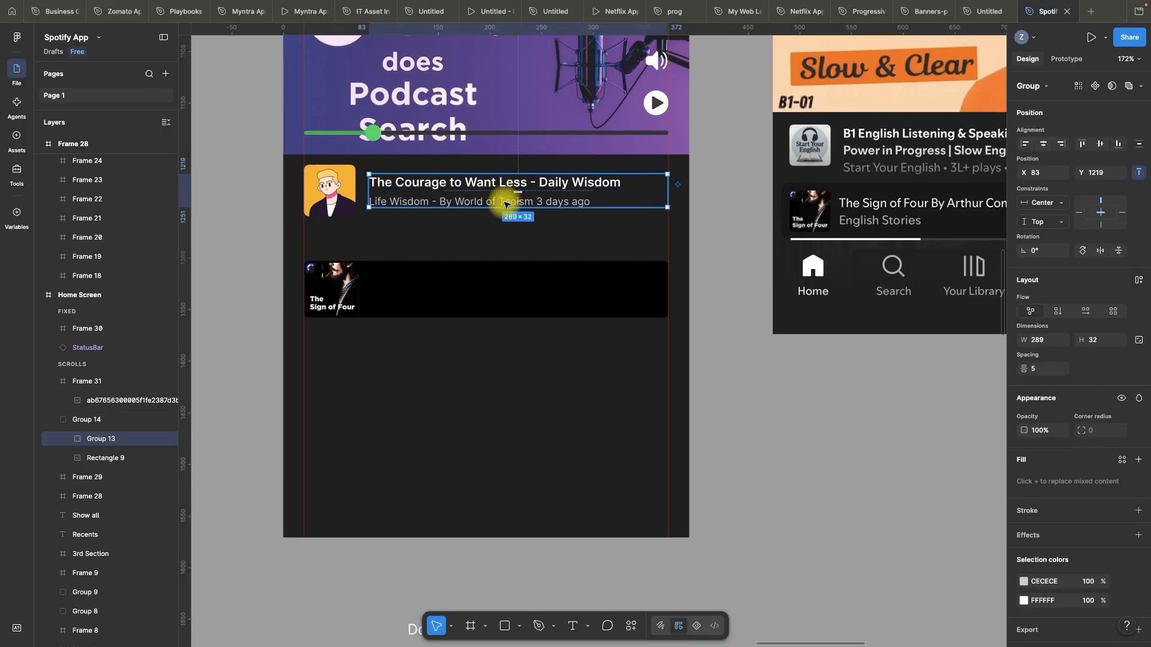
left_click_drag(483, 189, 481, 280)
left_click(696, 326)
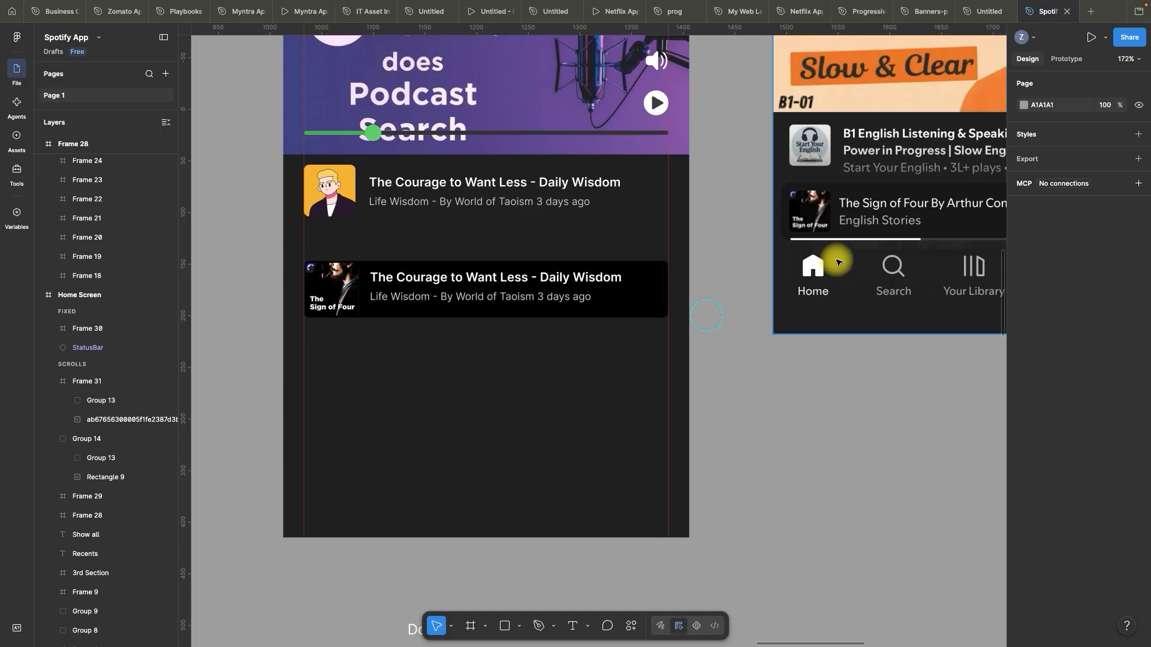
- Replace the copied title in the black bar with "The sign of Four By Arthur Conan Doy..."
scroll(713, 292, "down", 4)
scroll(901, 197, "right", 3)
scroll(812, 257, "up", 10)
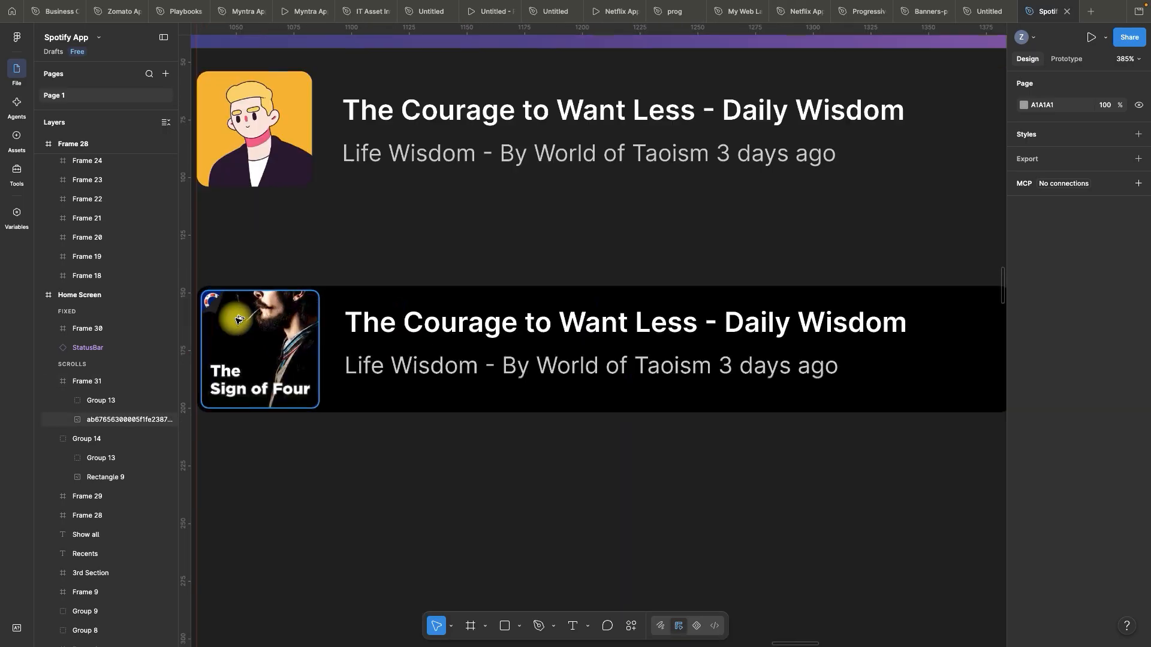
double_click(333, 335)
scroll(333, 336, "down", 4)
type("The si")
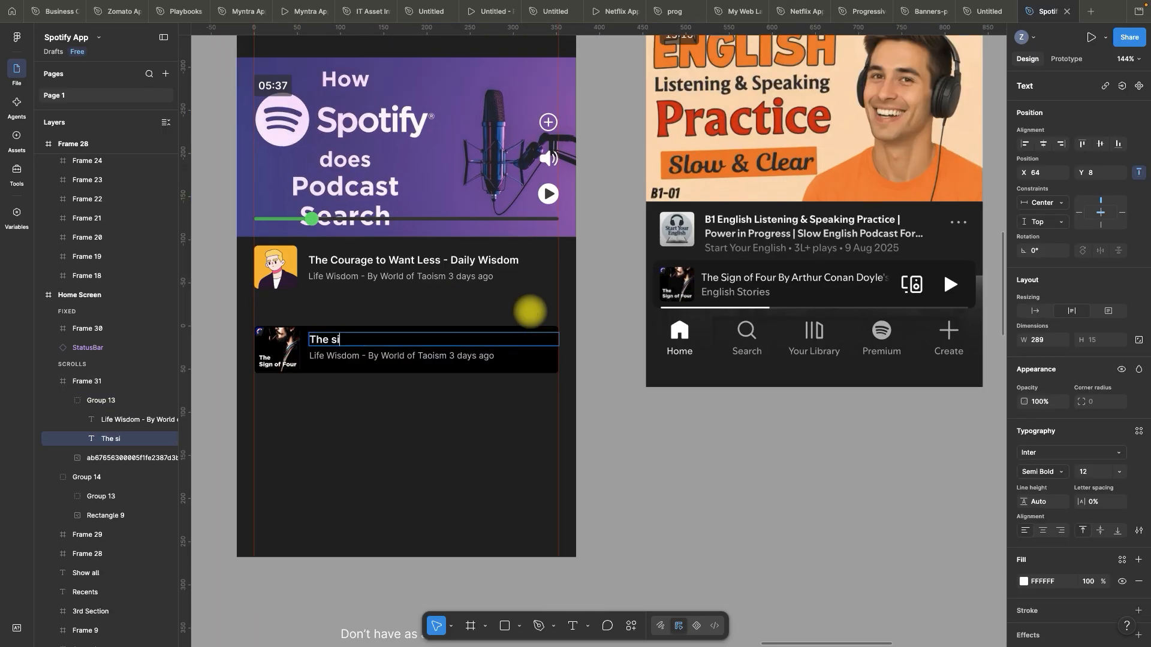
type("gn of Frour By Ar")
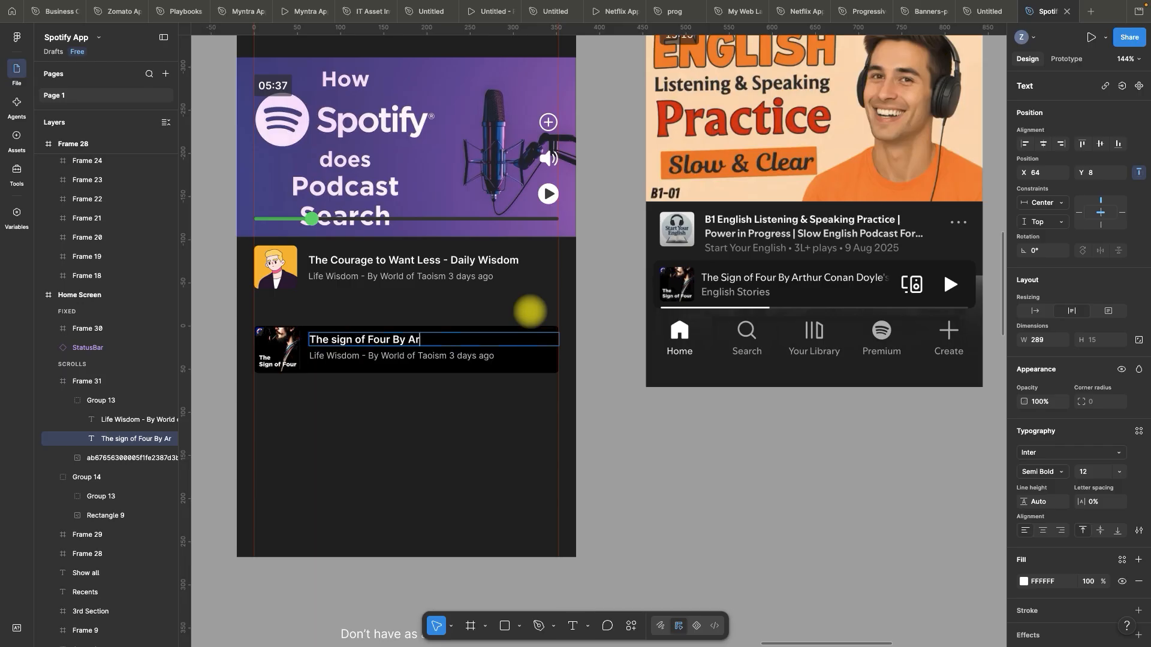
type("nan Doy")
type("...")
key("Escape")
- Narrow the bar's title text box to 216 wide and shorten the title to "The sign of Four By Arthur Conan ..."
scroll(426, 340, "up", 4)
left_click_drag(691, 340, 565, 340)
double_click(542, 339)
key("BackSpace")
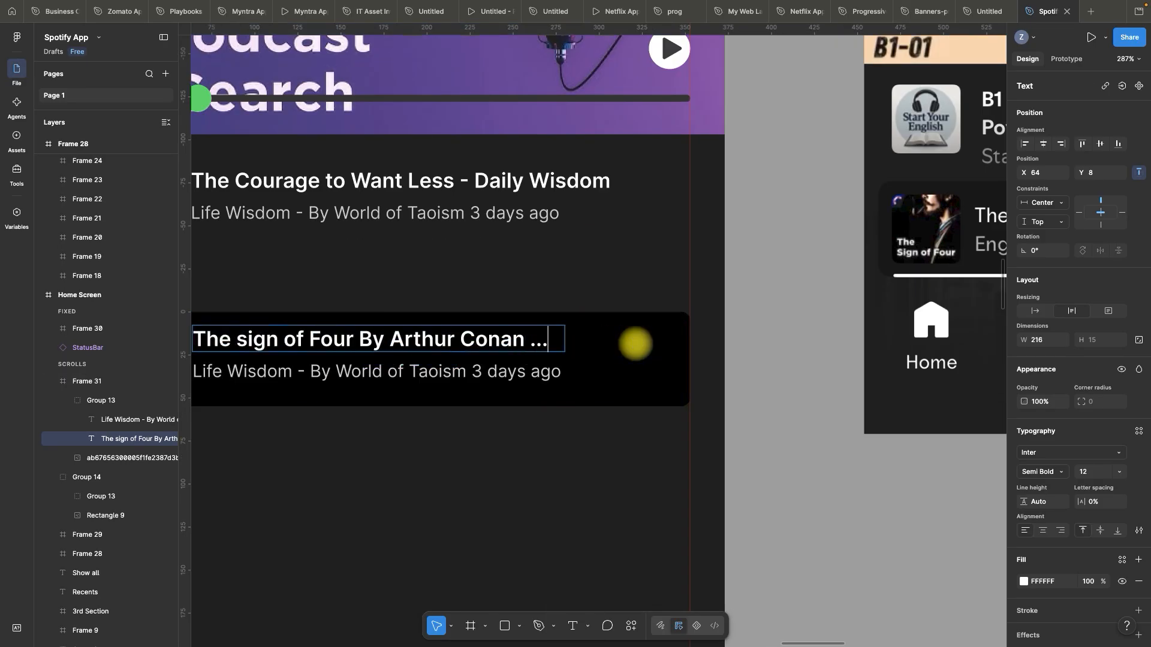
- Replace the copied subtitle in the black bar with "English Stories"
scroll(617, 324, "down", 4)
double_click(576, 348)
type("English Stories")
left_click(699, 375)
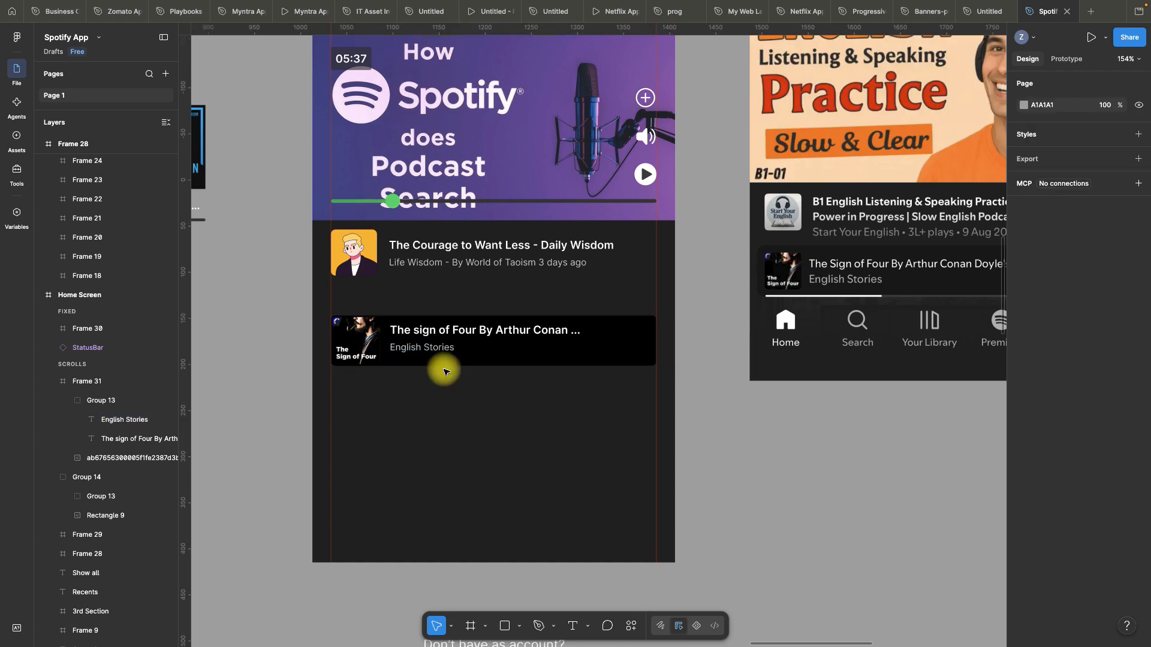
- Center the title and subtitle group vertically within the black bar
left_click(442, 360)
scroll(437, 336, "up", 3)
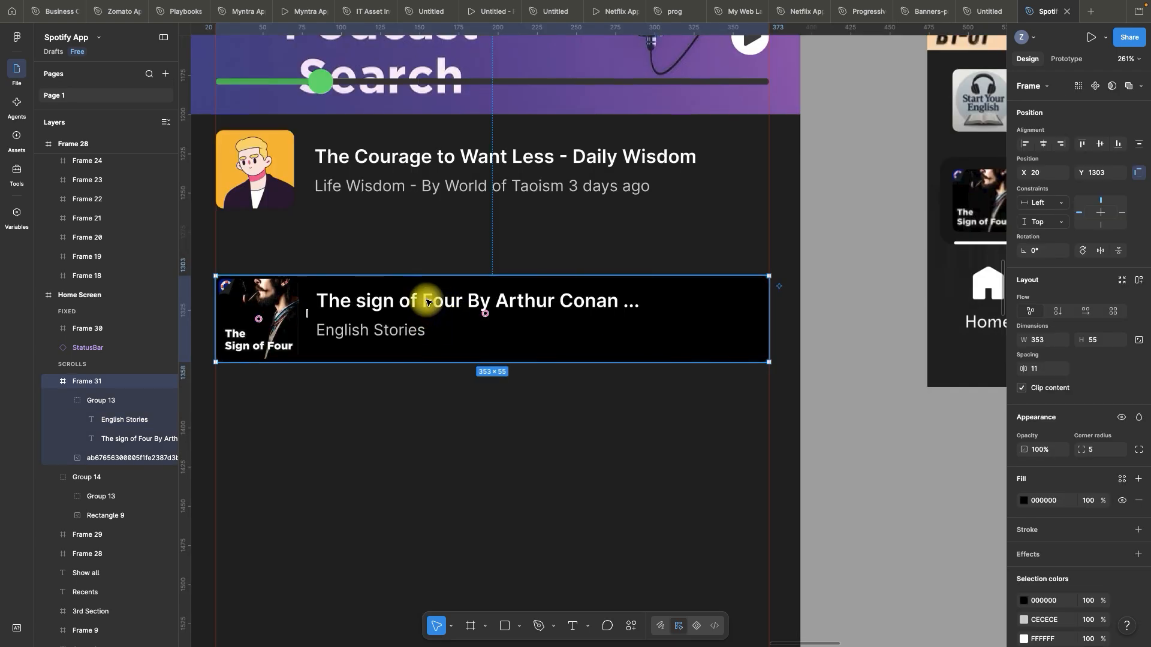
left_click(426, 301)
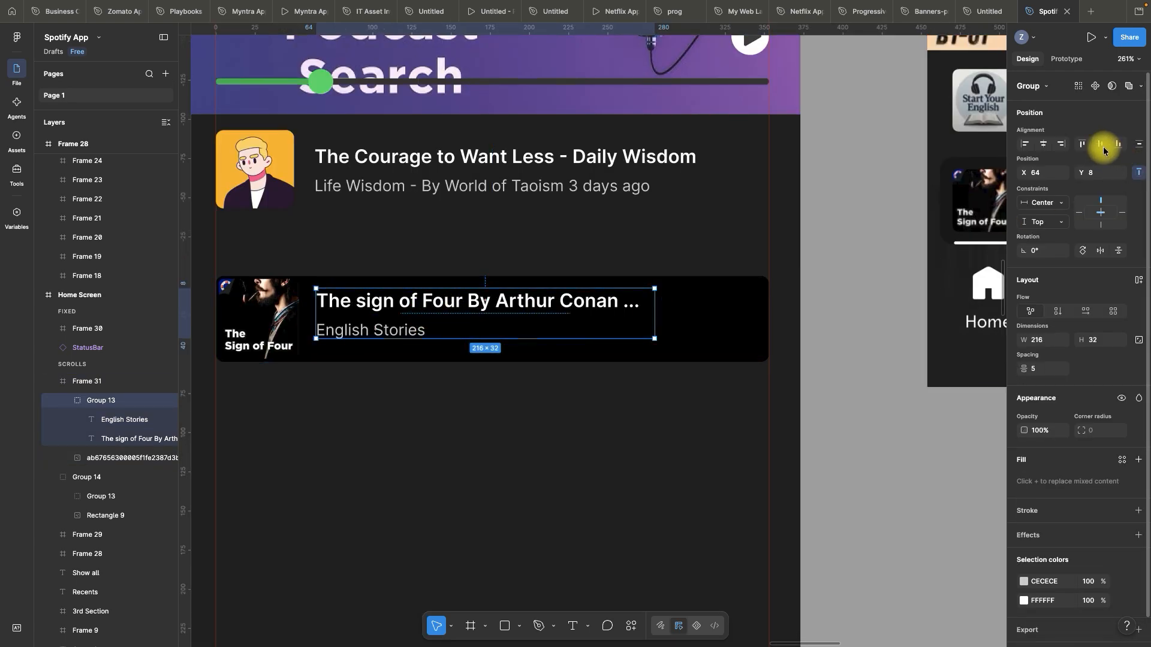
left_click(1100, 146)
left_click(848, 307)
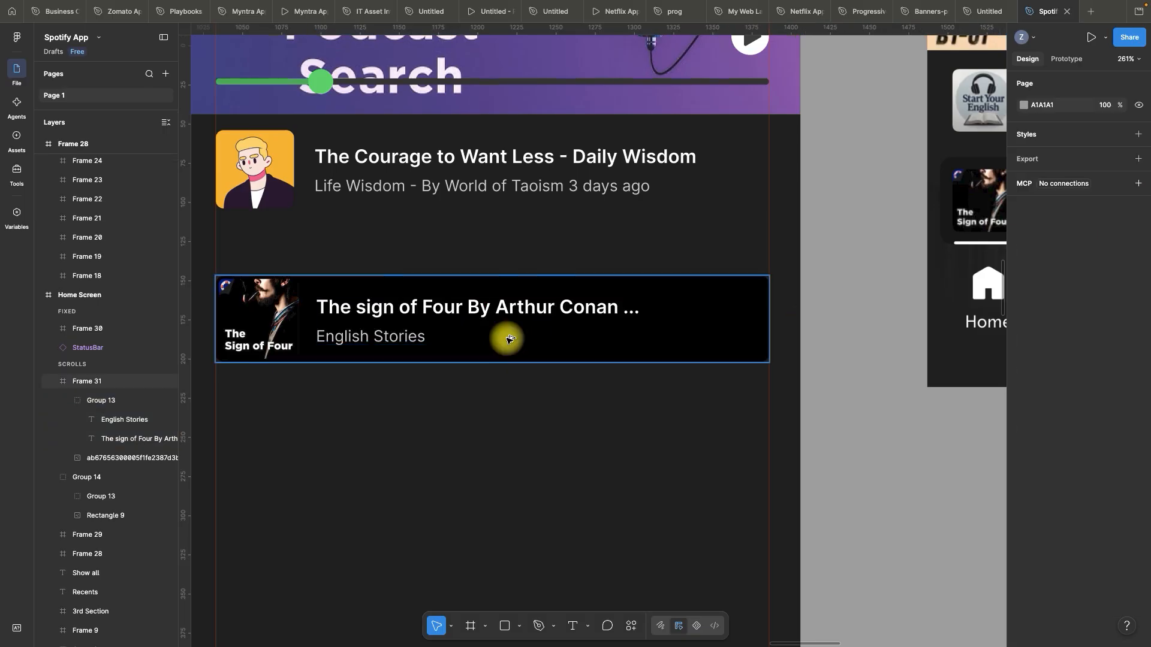
- Check the device icon in the reference screenshot's mini player and switch to Illustrator to draw it
scroll(506, 337, "down", 5)
scroll(784, 278, "up", 1)
scroll(881, 334, "up", 3)
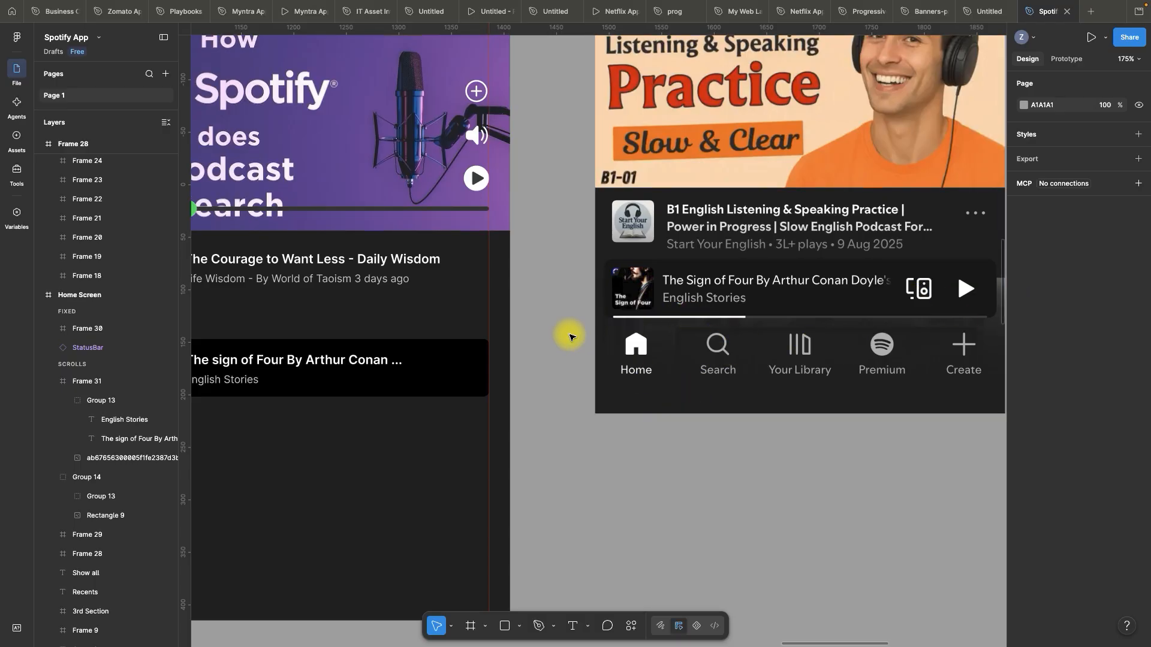
key("super+Tab")
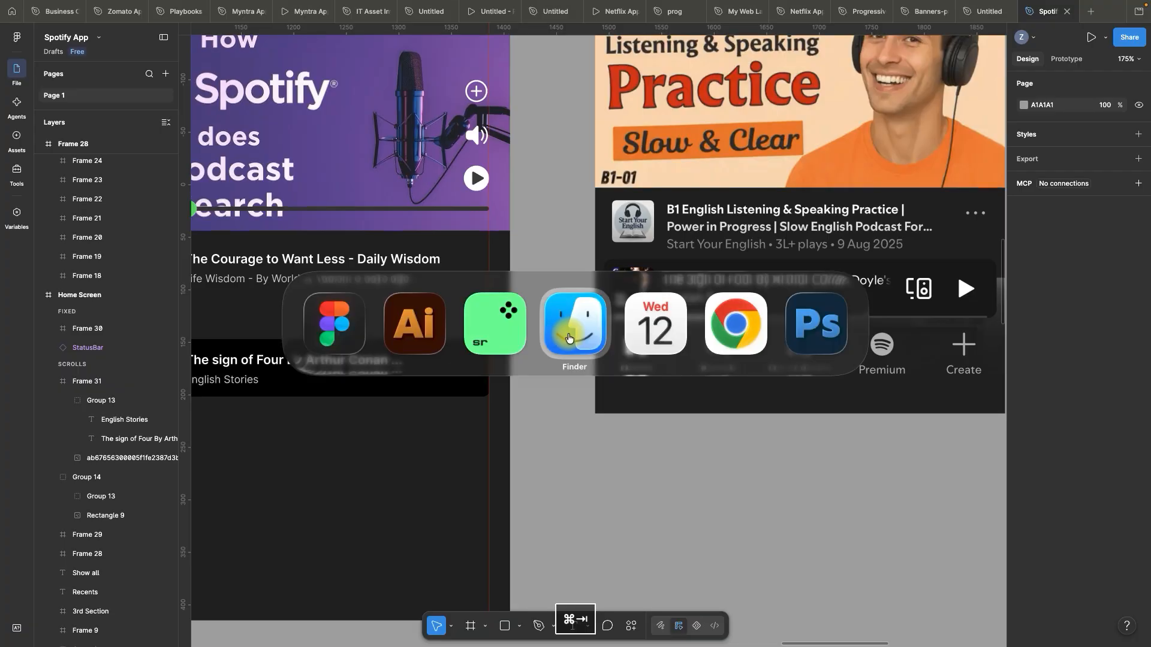
key("super+Tab")
key("super+Tab")
key("super+Tab")
key("super+Tab")
key("super+Tab")
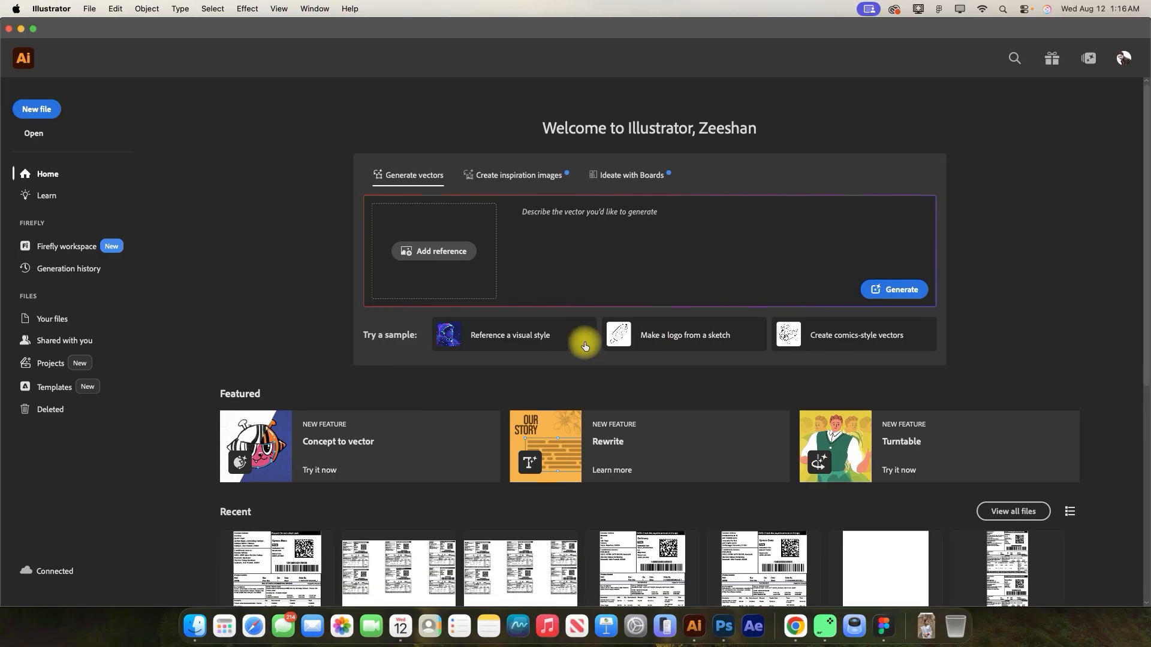
- Create a new document 1000 pt wide and 1000 pt high
key("super+n")
left_click(756, 209)
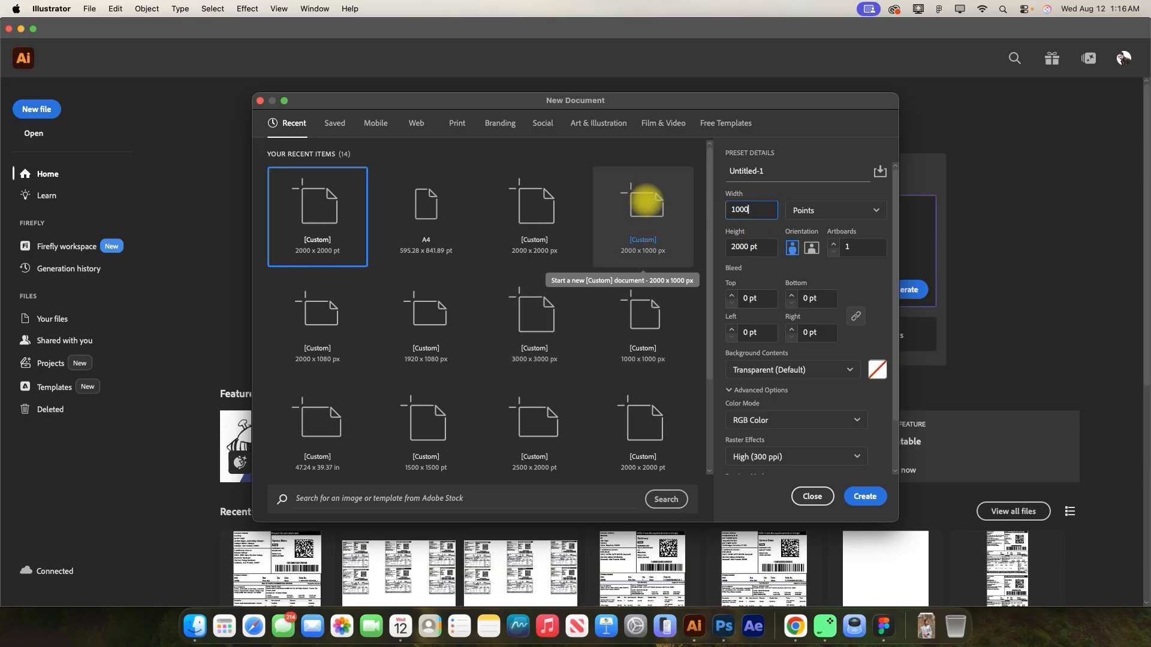
type("1000")
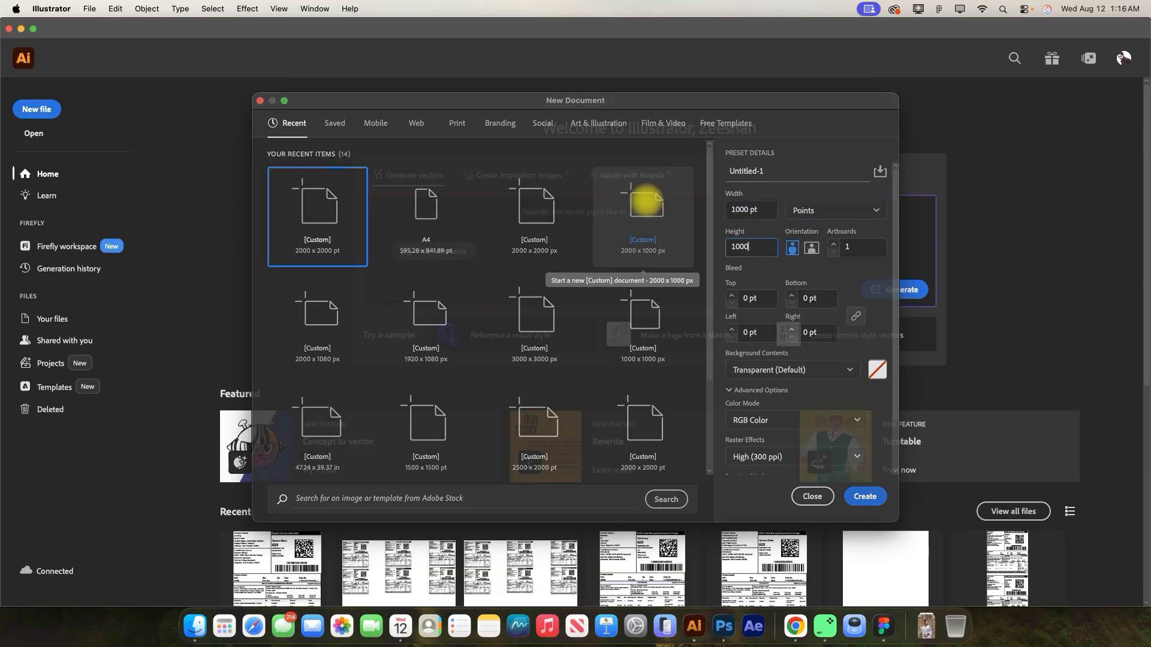
key("Return")
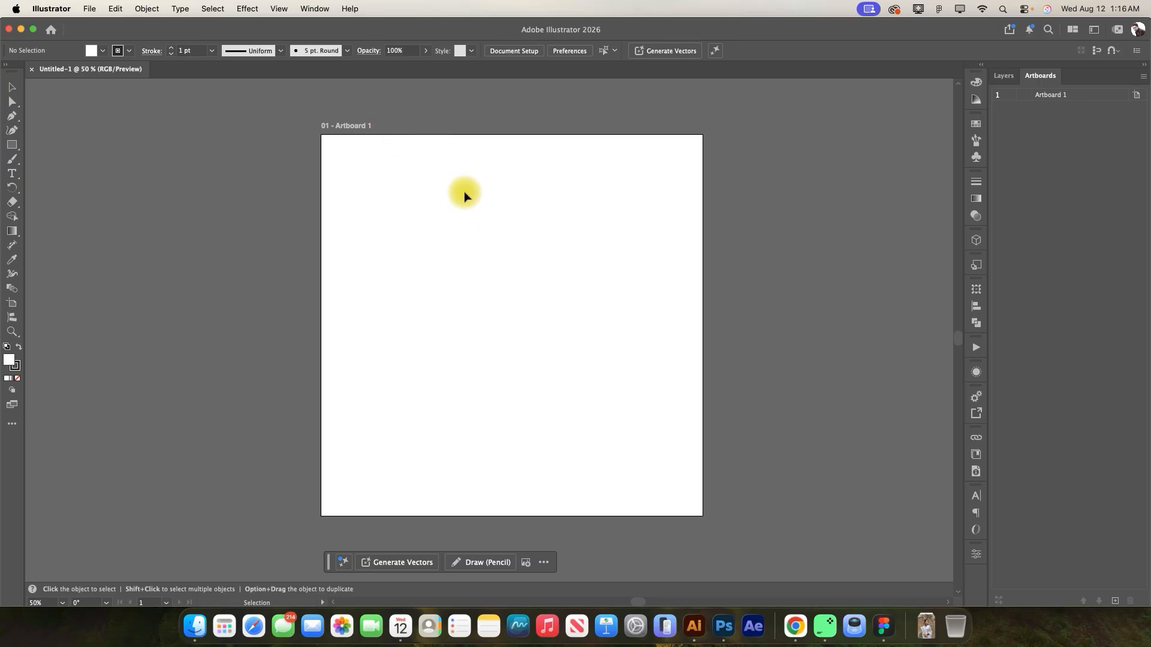
- Draw a square about 119 × 119 pt in the upper part of the artboard
left_click(12, 145)
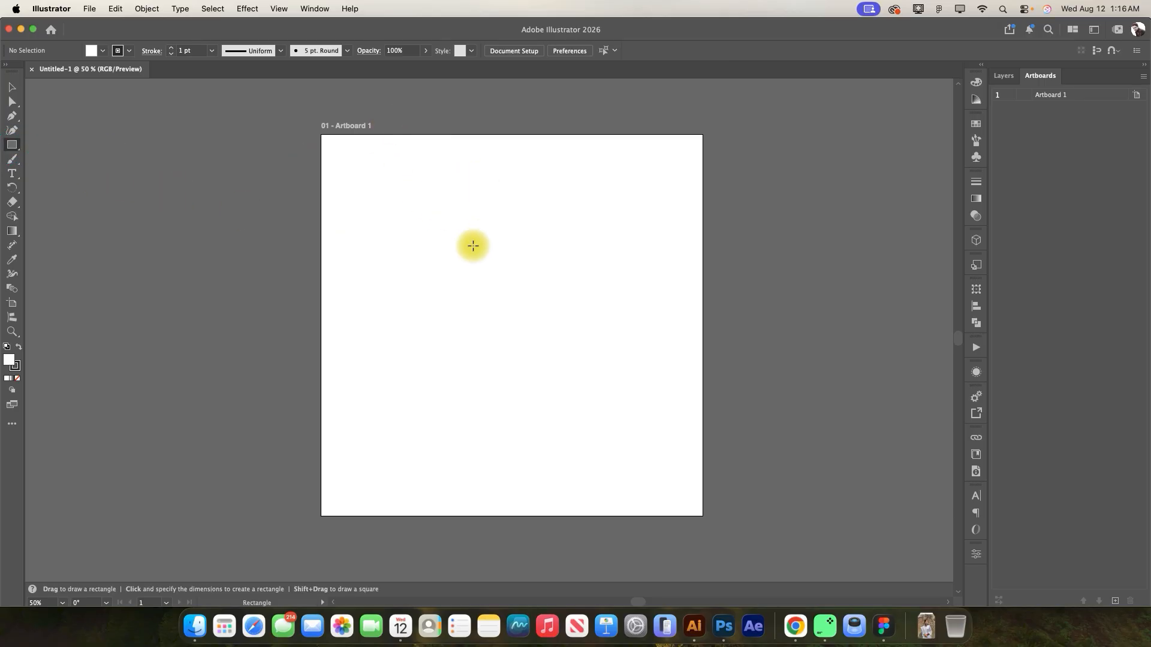
scroll(473, 246, "up", 1)
left_click_drag(445, 232, 505, 293)
scroll(496, 236, "up", 5)
scroll(516, 231, "down", 3)
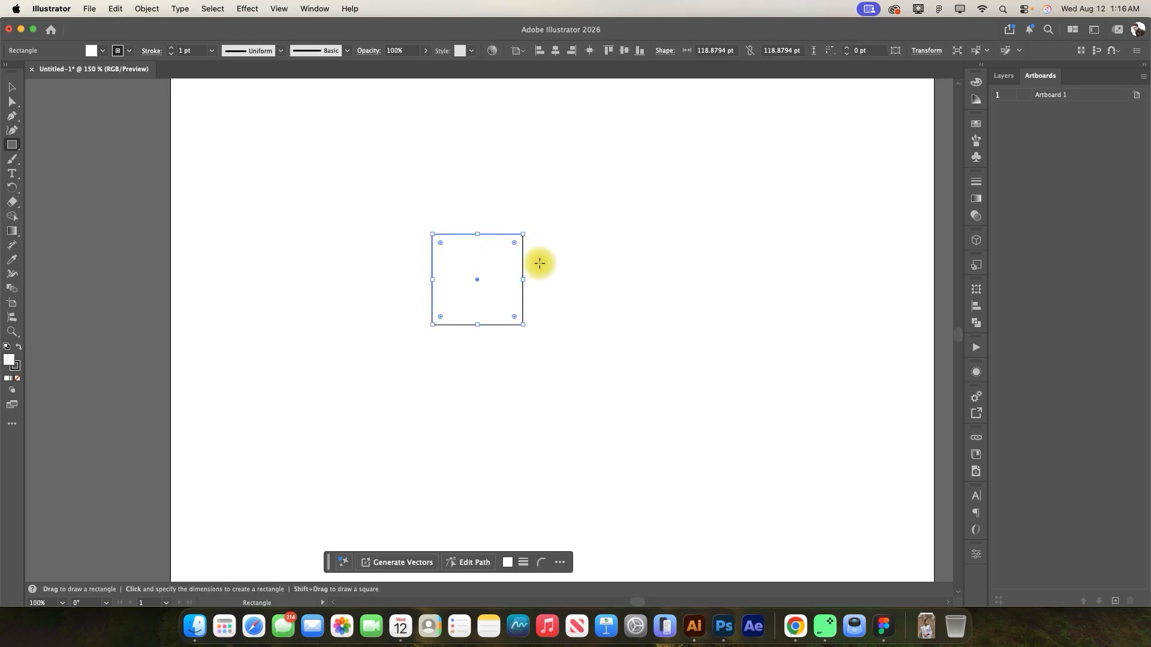
- Resize the square into a small landscape rectangle of about 33 × 21 pt
left_click(11, 87)
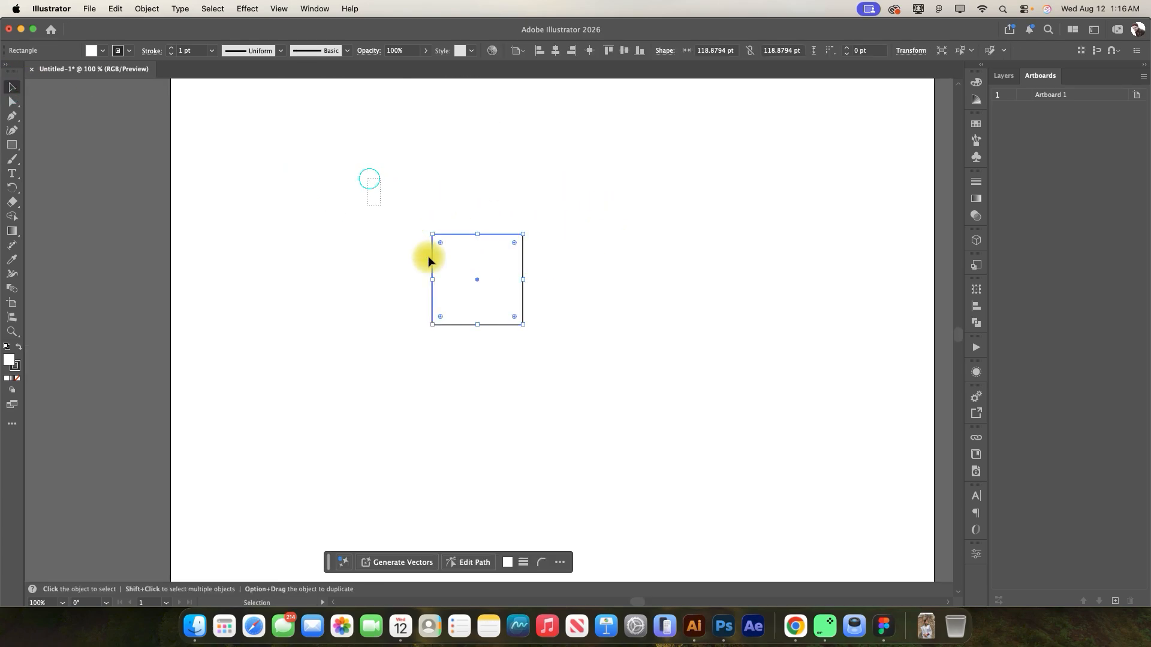
scroll(525, 282, "up", 2)
left_click_drag(429, 366, 391, 220)
scroll(467, 256, "down", 2)
scroll(468, 253, "up", 3)
left_click_drag(224, 225, 326, 308)
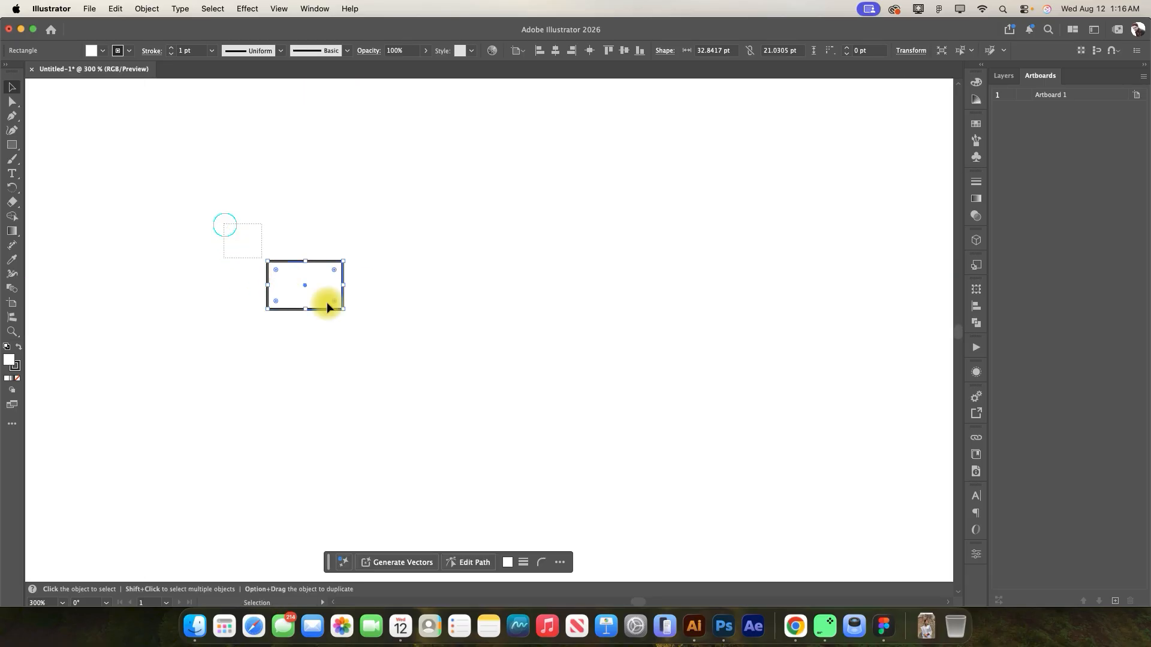
scroll(555, 350, "down", 1)
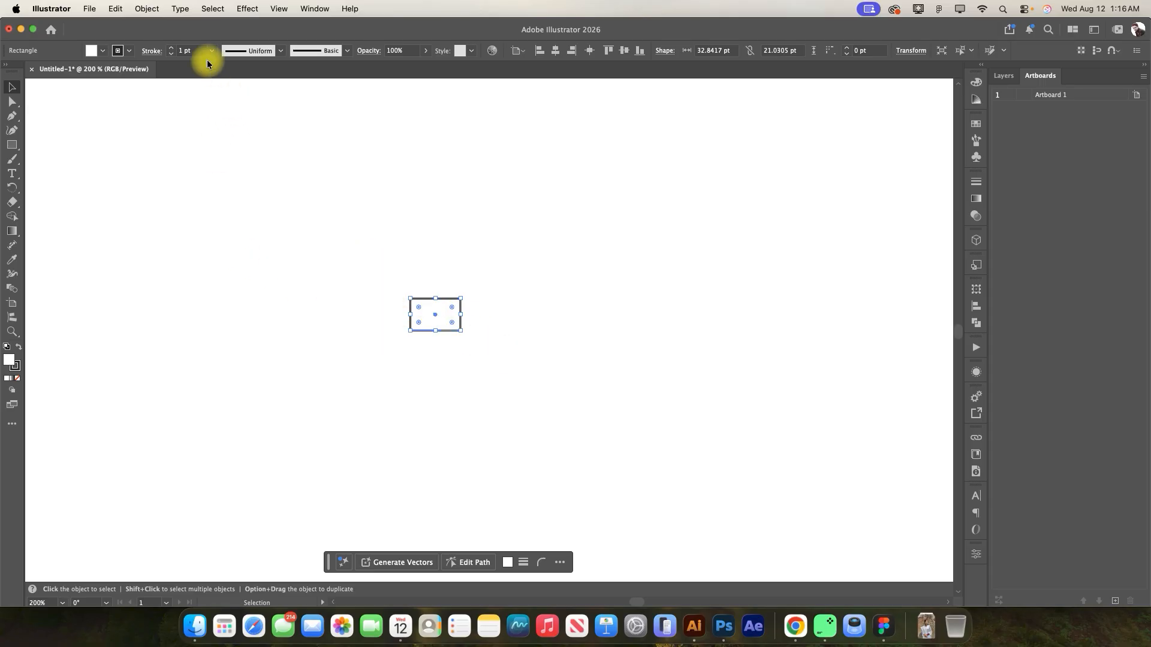
- Set the small rectangle's stroke weight to 3 pt and deselect it
left_click_drag(198, 50, 176, 54)
type("3")
key("Return")
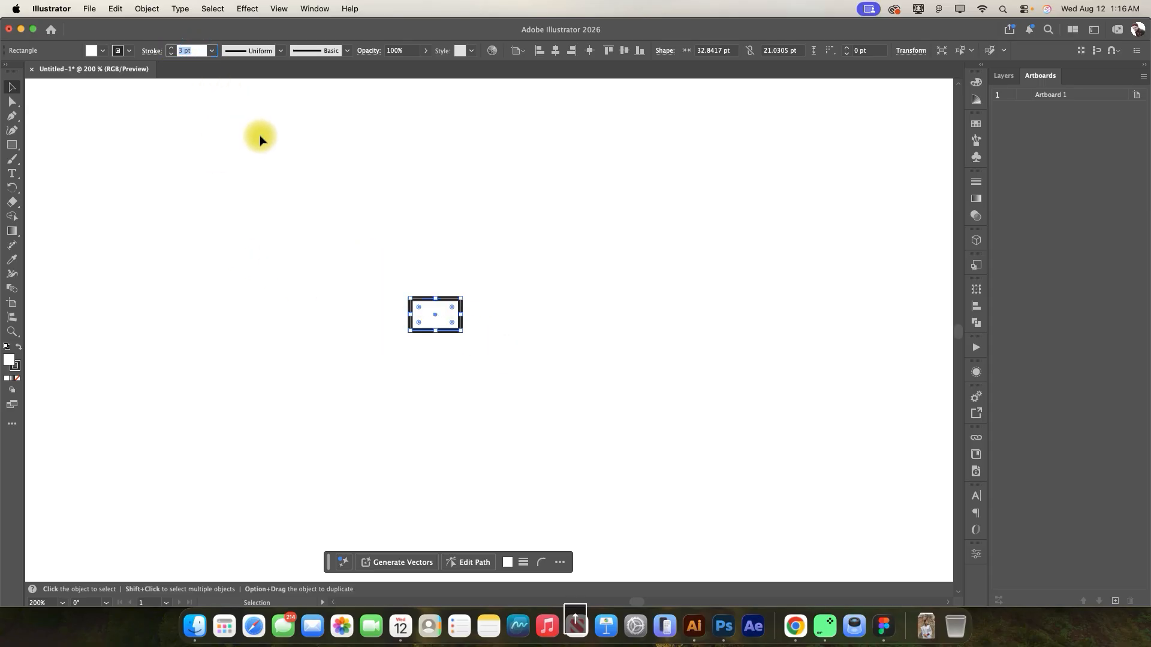
left_click(462, 291)
- Round all four corners of the thick-stroked rectangle slightly so it resembles a monitor screen outline
scroll(444, 294, "up", 6)
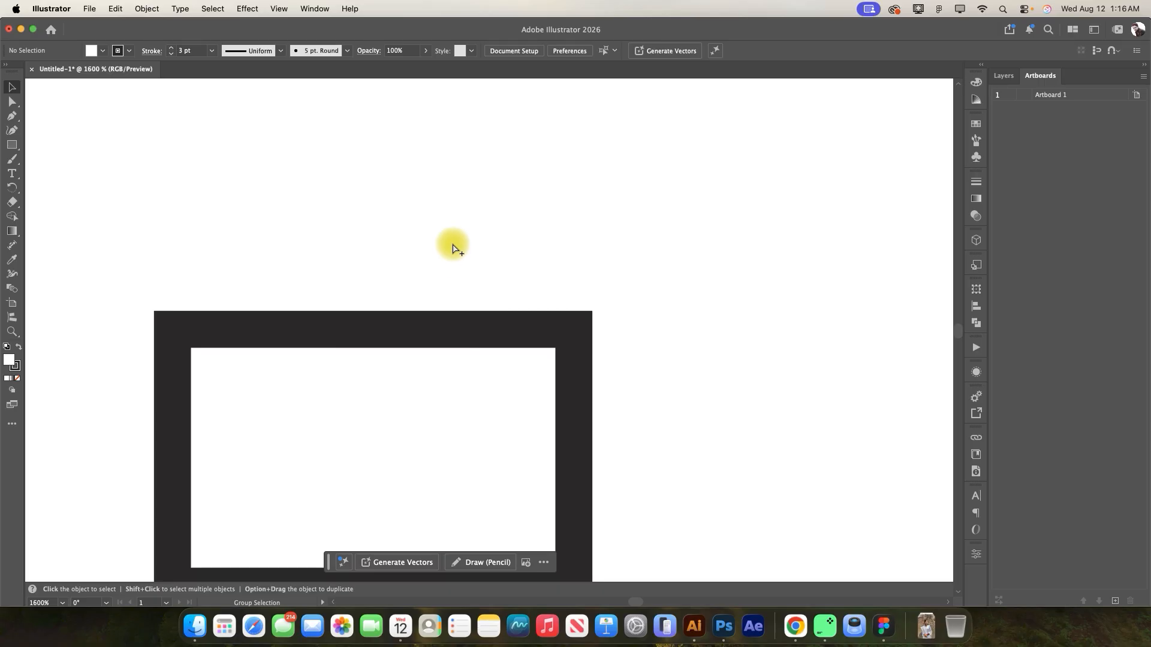
scroll(452, 241, "down", 4)
left_click_drag(313, 227, 621, 392)
scroll(512, 330, "up", 3)
left_click_drag(134, 139, 142, 145)
left_click(582, 177)
scroll(581, 177, "down", 2)
left_click_drag(311, 154, 626, 326)
left_click(609, 323)
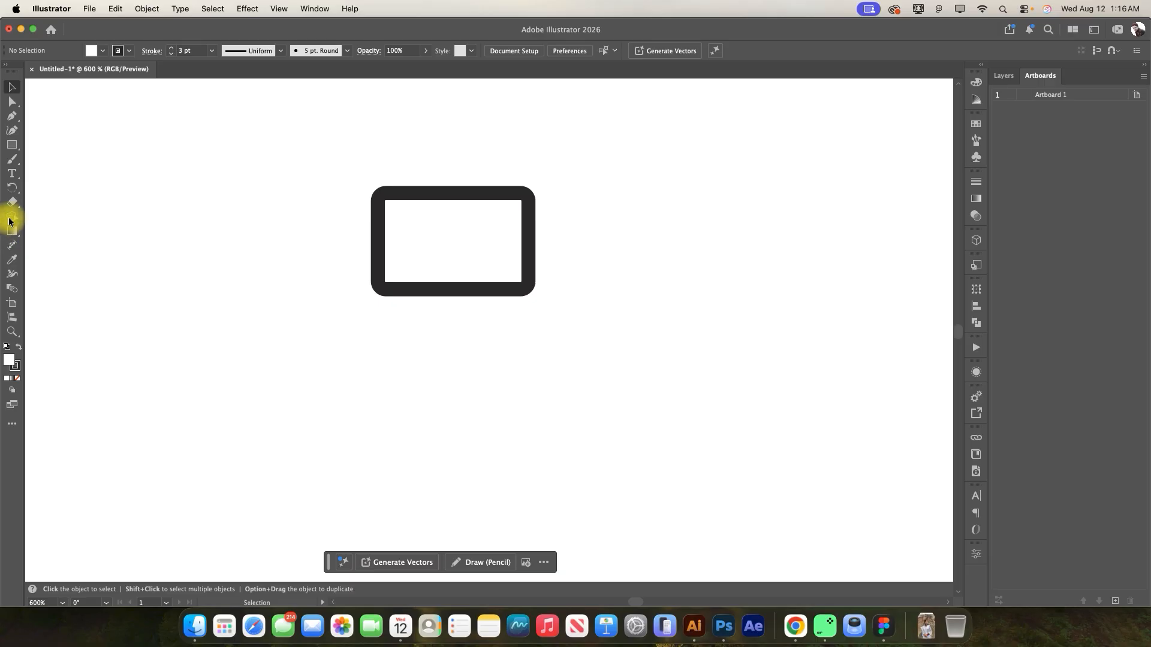
- Draw a thin rectangle about 21.5 × 2.5 pt just below the rounded screen outline as the monitor's base
left_click(12, 146)
scroll(468, 305, "up", 4)
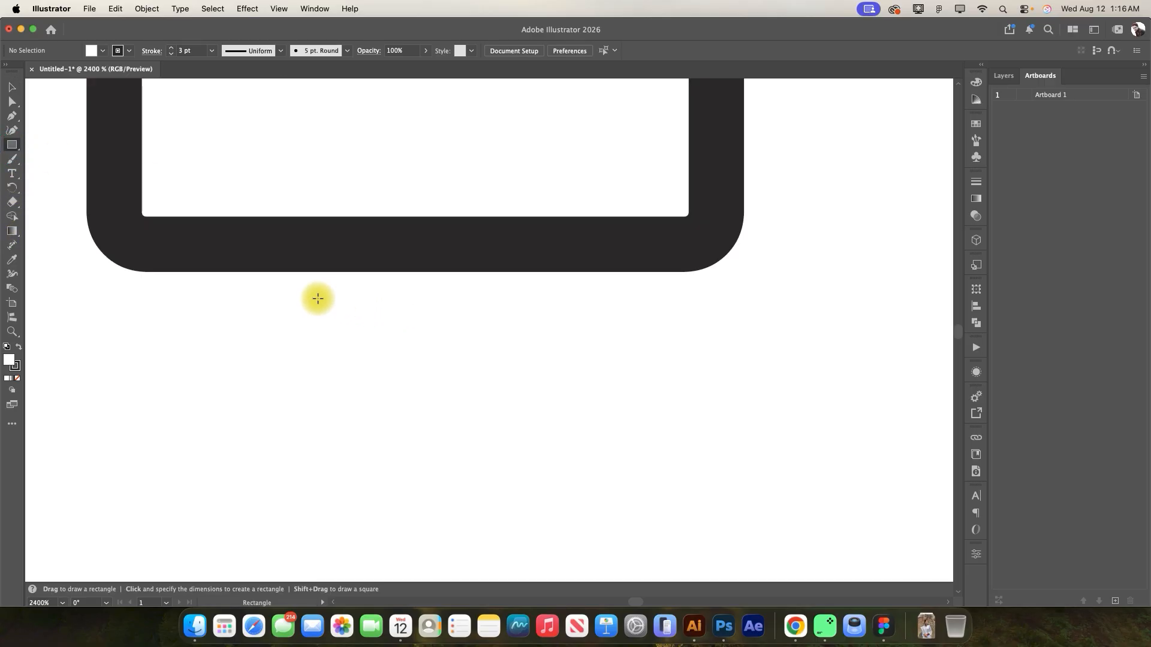
left_click_drag(237, 290, 630, 334)
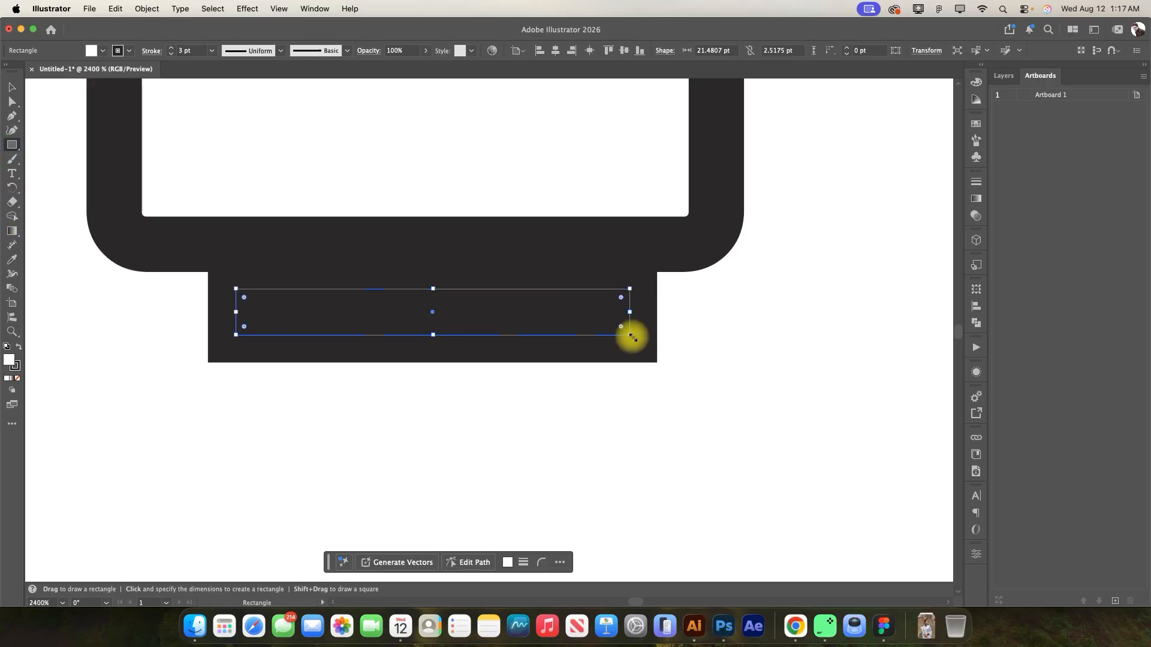
- Remove the base rectangle's stroke and fill it with black, 000000
left_click(18, 380)
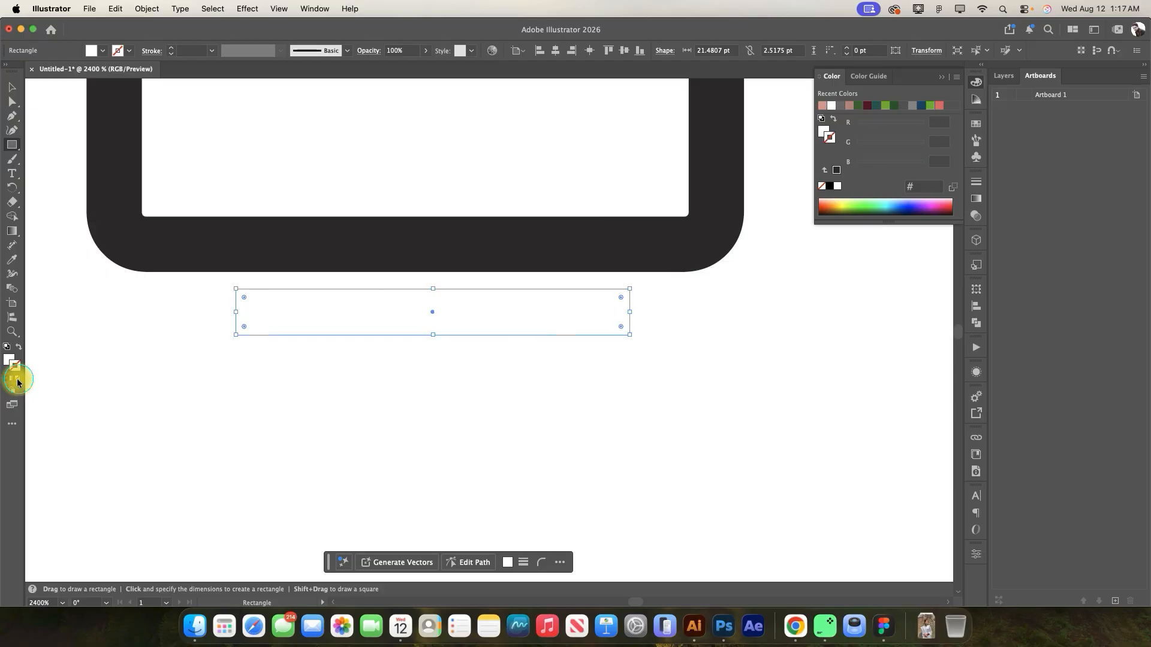
double_click(7, 362)
left_click_drag(660, 438, 596, 498)
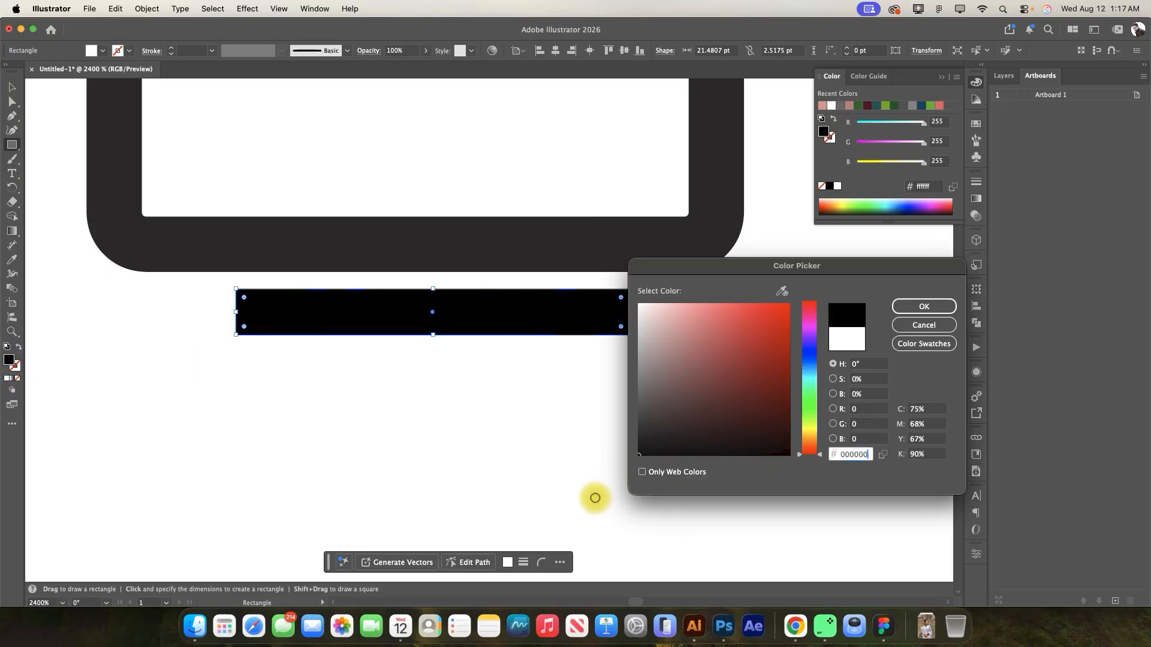
left_click(911, 309)
scroll(467, 362, "down", 2)
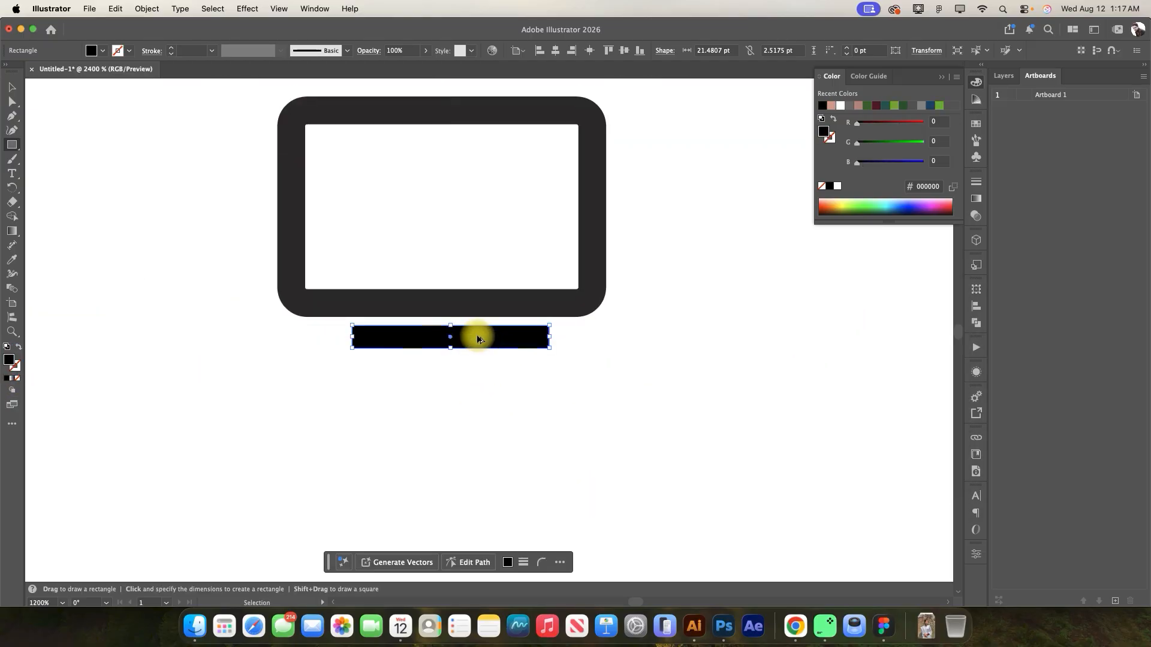
- Select the monitor screen outline and the base bar and align them on their horizontal centres
scroll(476, 337, "up", 2)
left_click(12, 87)
scroll(525, 382, "down", 3)
left_click_drag(692, 420, 282, 170)
left_click(688, 347)
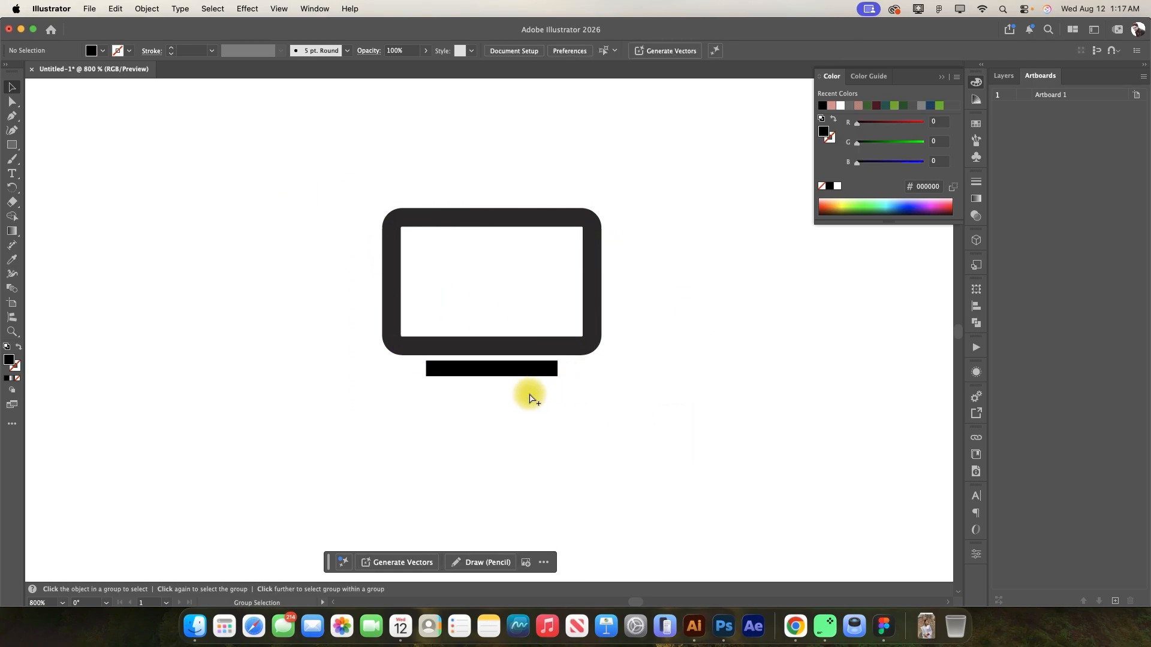
- Nudge the black base bar slightly down to widen the gap below the monitor screen
scroll(527, 393, "up", 4)
left_click(513, 269)
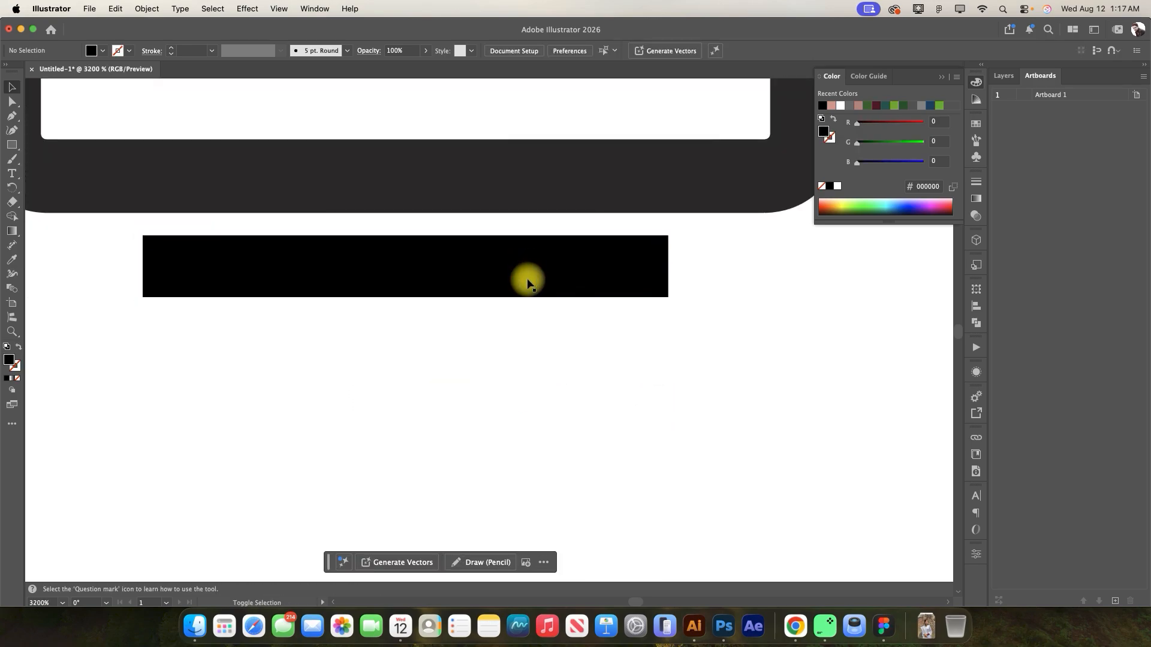
scroll(550, 297, "down", 6)
scroll(547, 206, "up", 3)
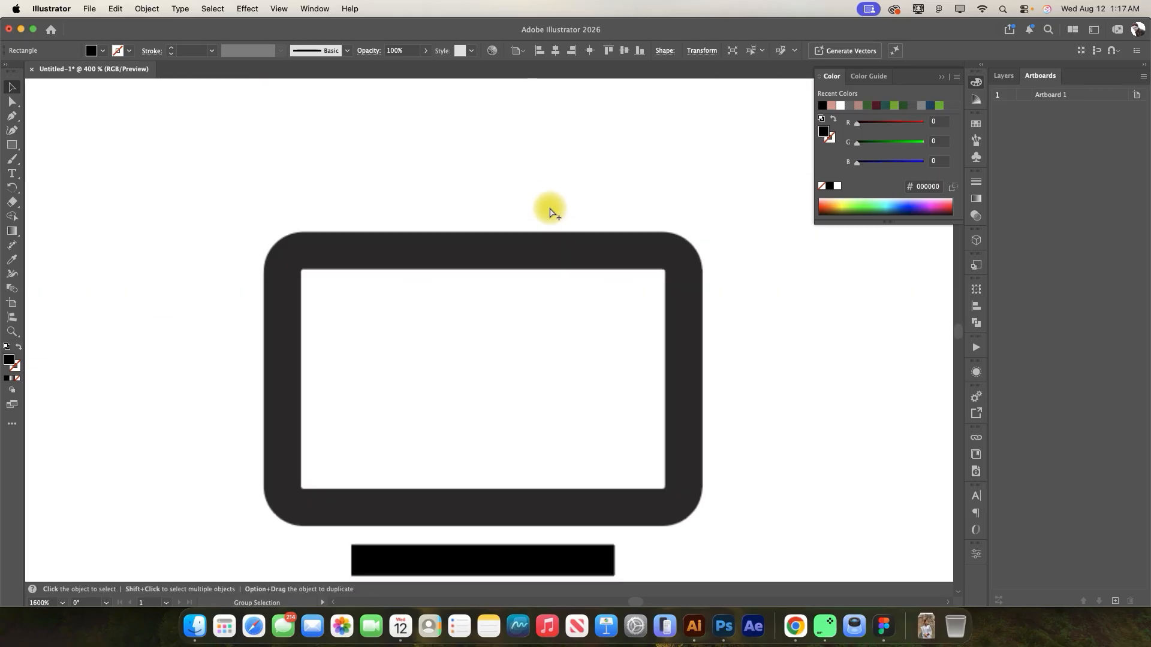
scroll(547, 231, "down", 2)
- Convert the monitor screen's stroke to a filled shape with Outline Stroke and deselect it
left_click(668, 290)
left_click(557, 267)
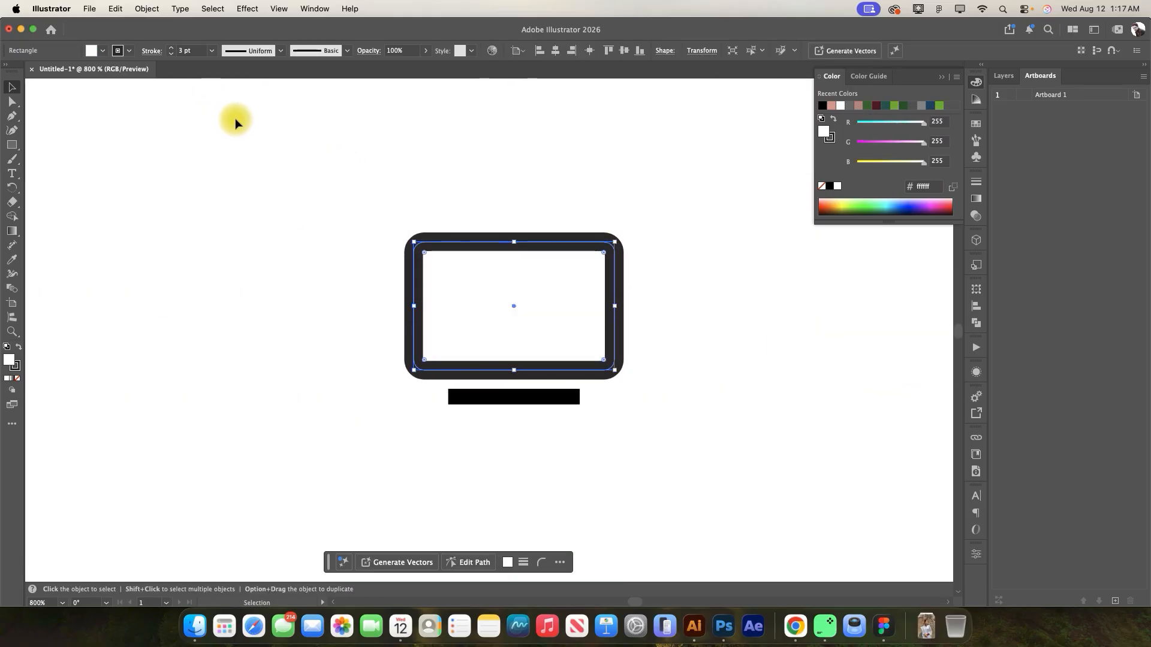
left_click(147, 10)
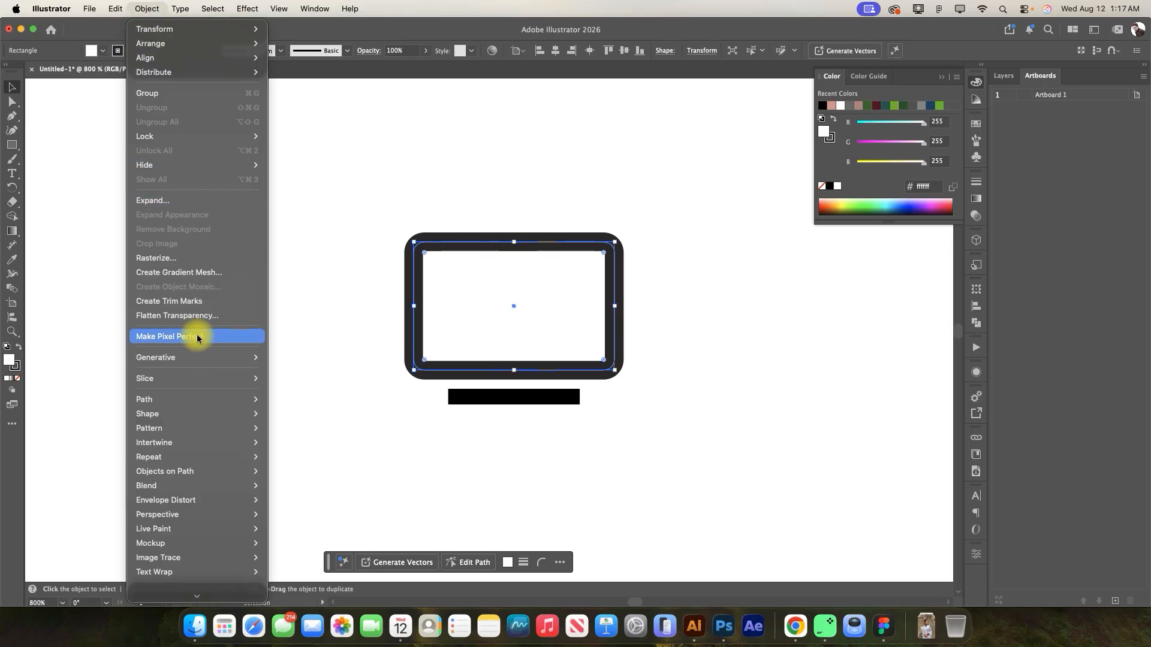
mouse_move(190, 398)
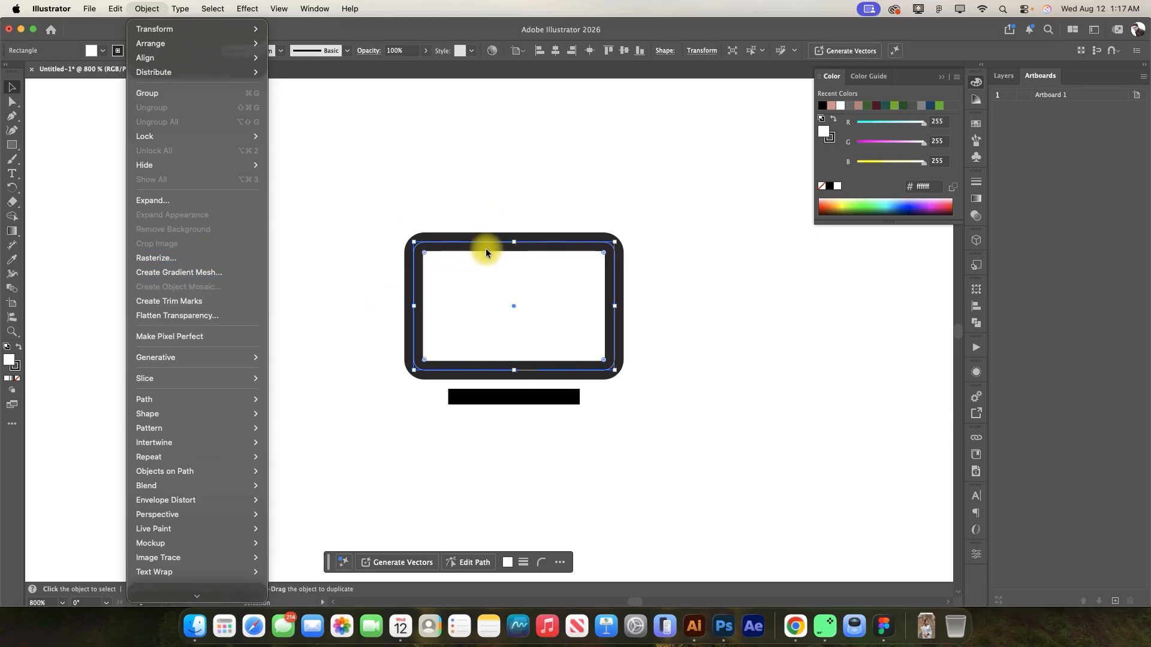
left_click_drag(376, 196, 723, 307)
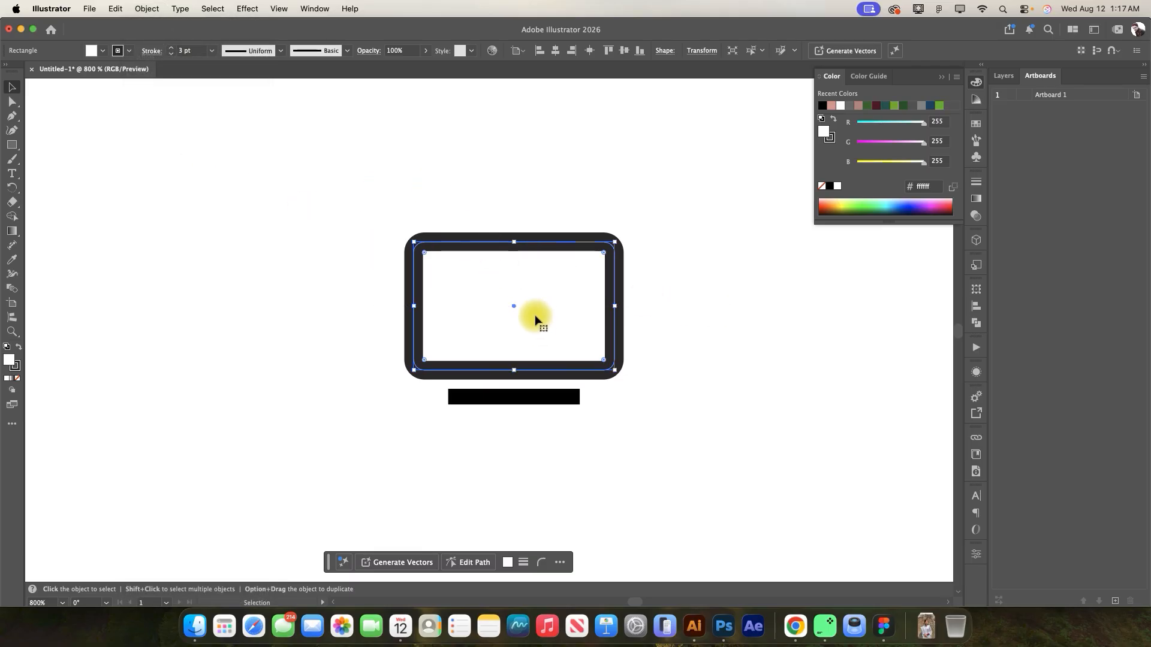
left_click(147, 8)
mouse_move(164, 338)
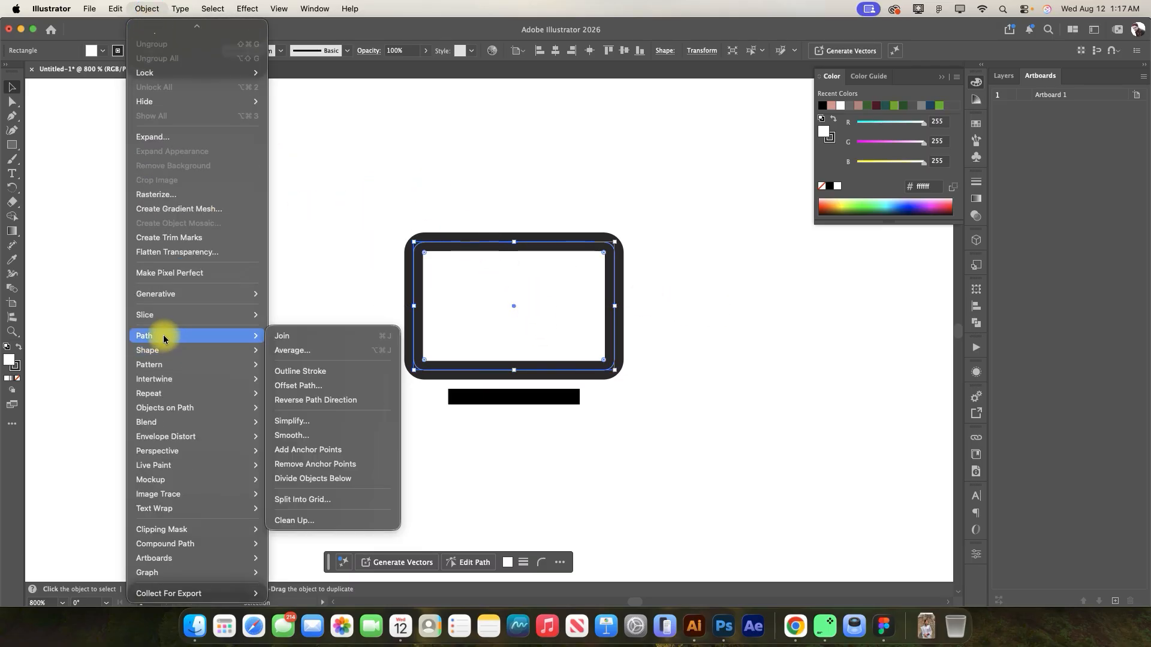
left_click(309, 372)
left_click(696, 359)
left_click(516, 335)
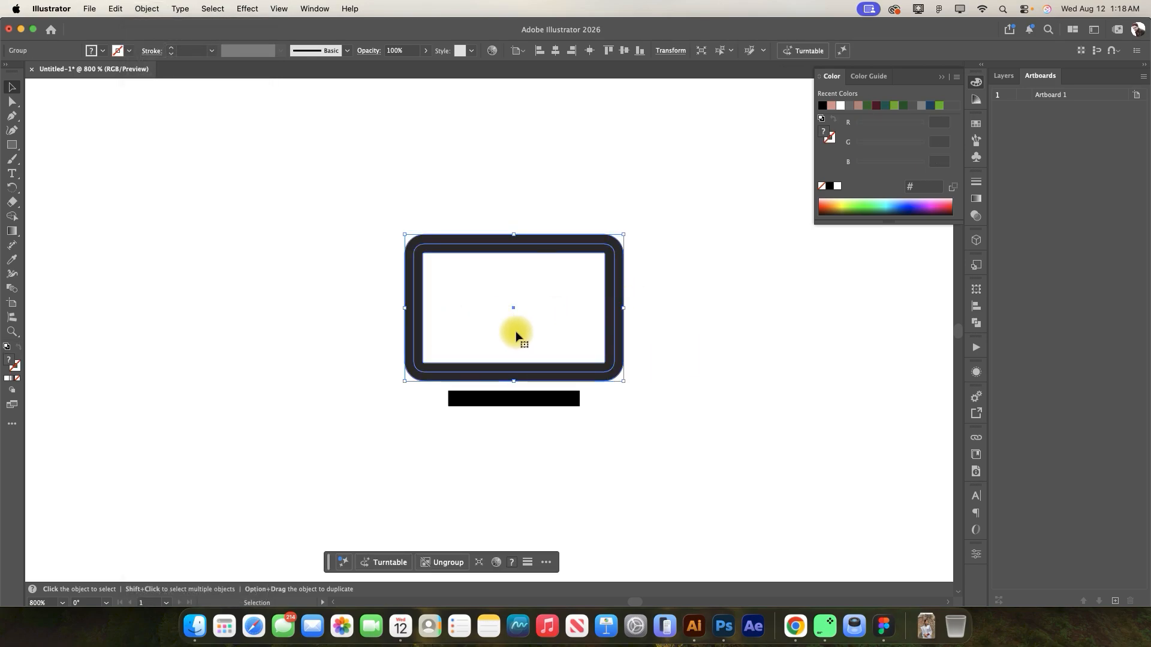
scroll(491, 336, "down", 1)
scroll(647, 305, "up", 1)
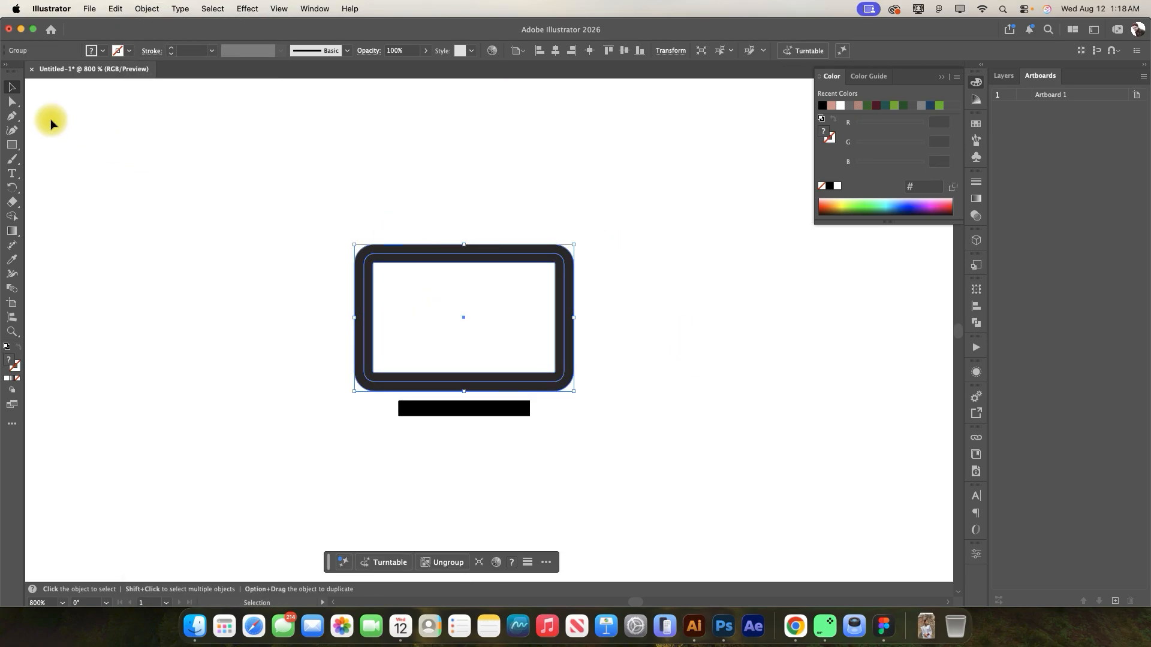
left_click(144, 210)
- Draw an upright rectangle about 17.4 × 23.7 pt beside the monitor as the speaker body
scroll(144, 275, "down", 2)
scroll(205, 270, "up", 2)
scroll(477, 259, "down", 2)
scroll(274, 291, "up", 1)
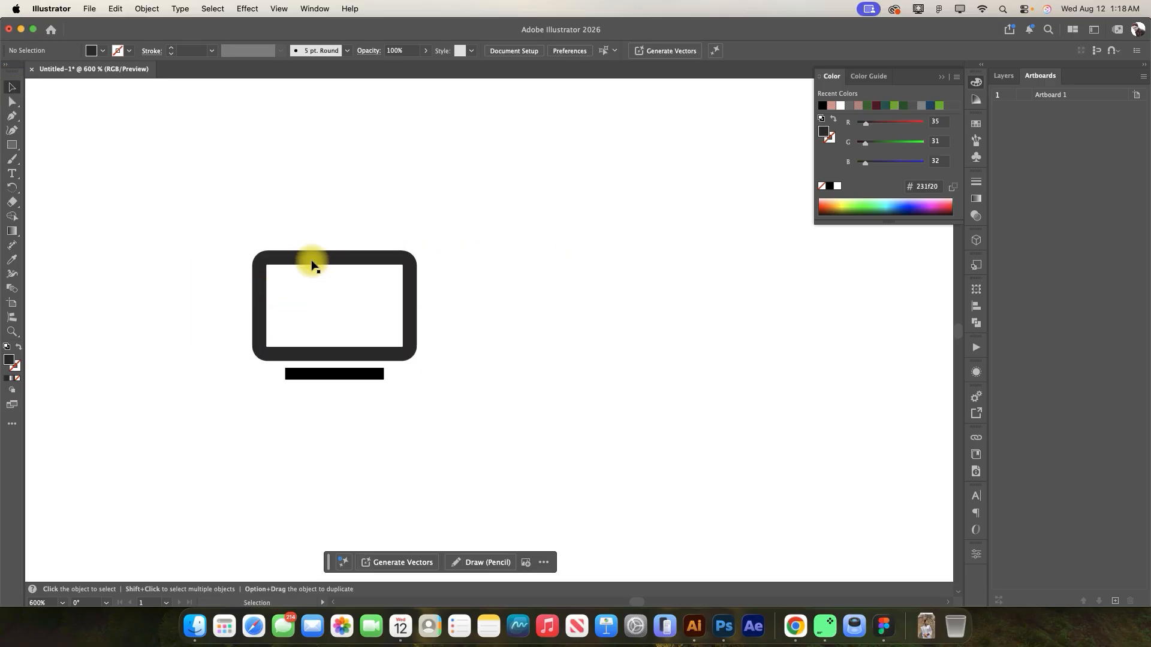
left_click(14, 146)
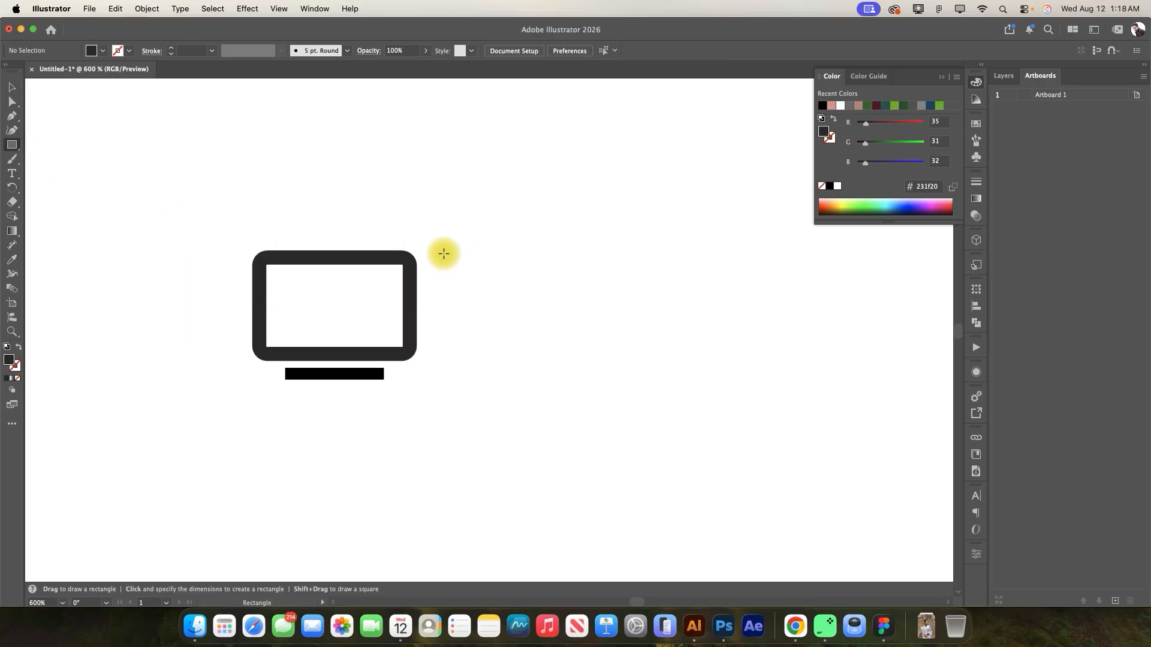
left_click_drag(443, 254, 523, 361)
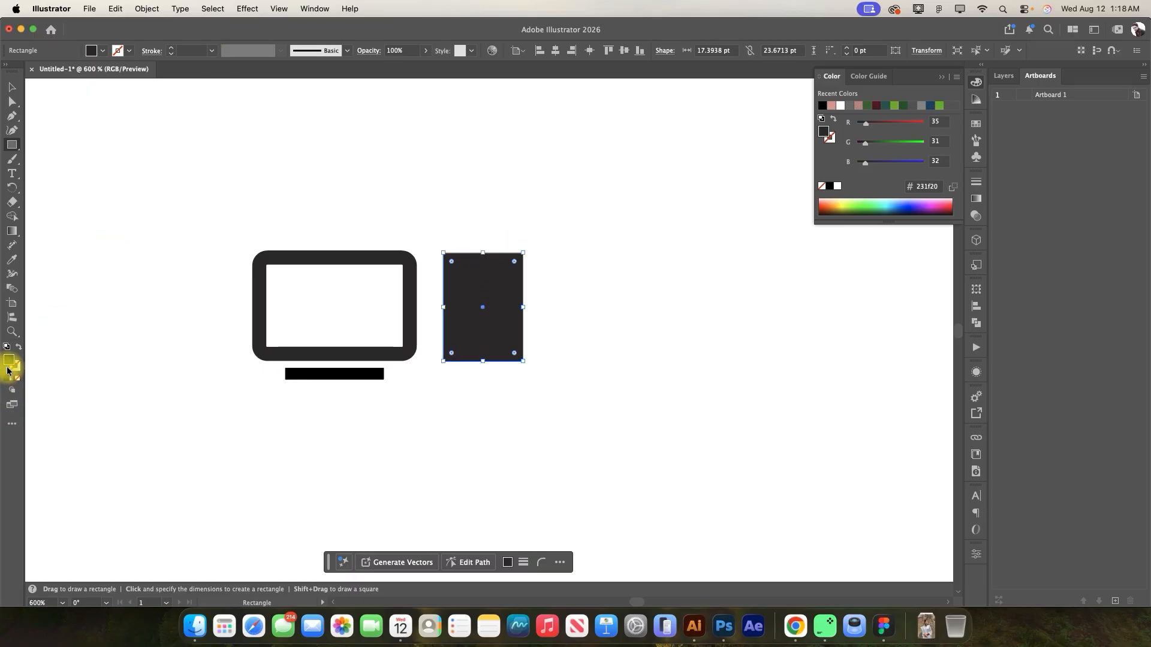
- Remove the speaker rectangle's fill and give it a black stroke, 000000
left_click(19, 382)
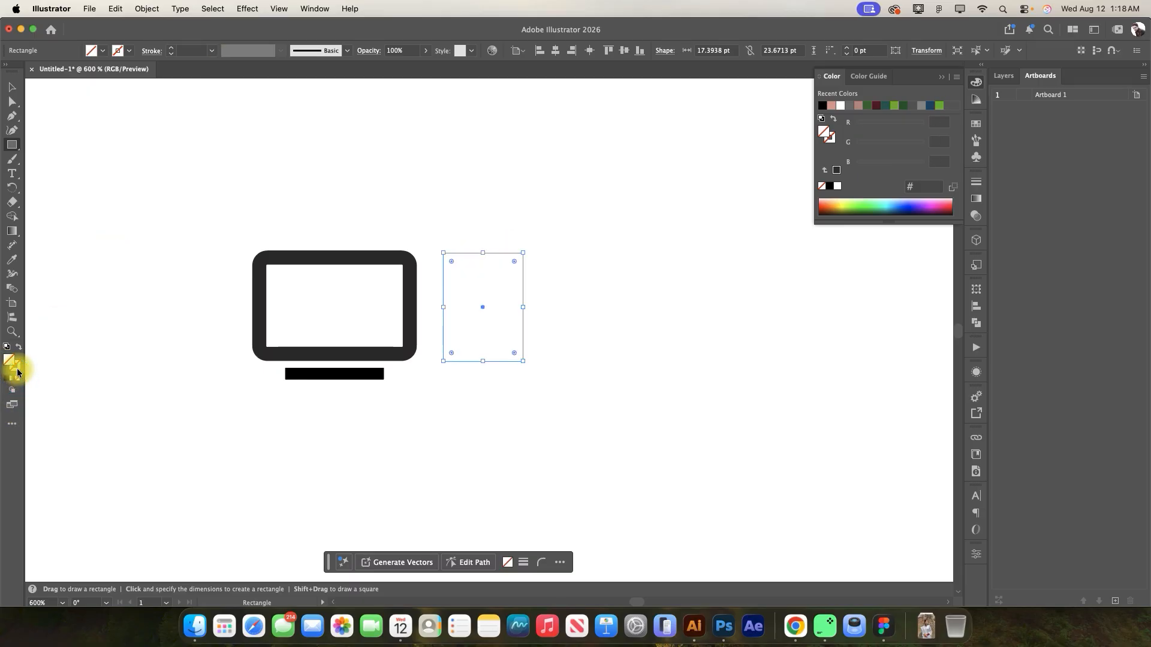
double_click(18, 375)
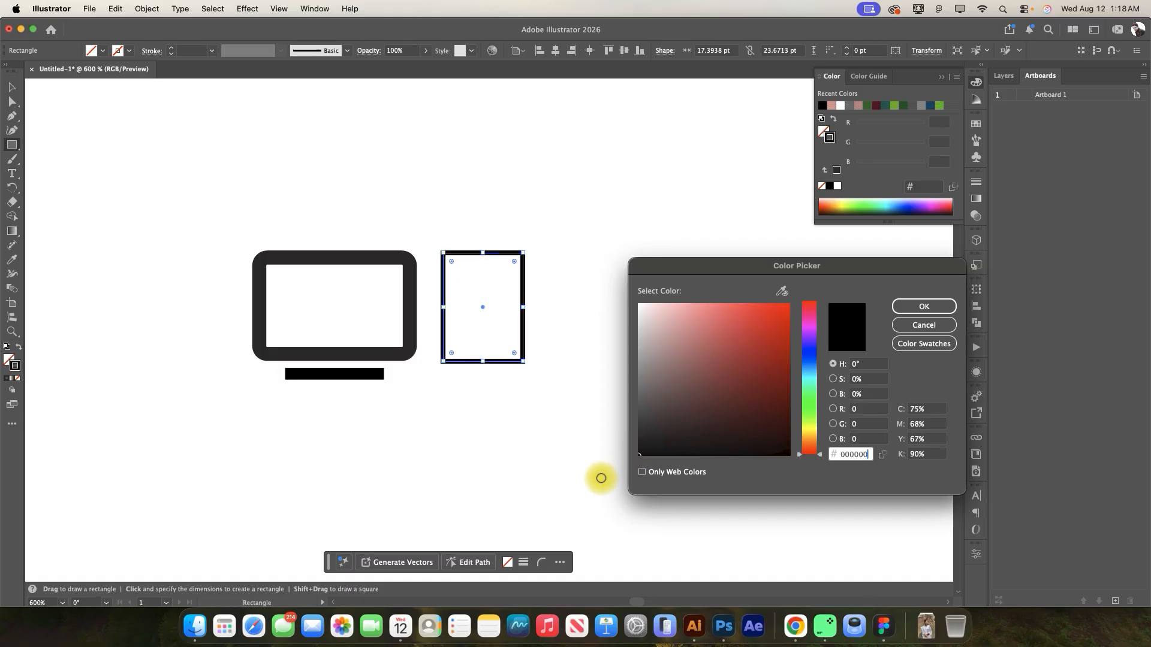
left_click(917, 306)
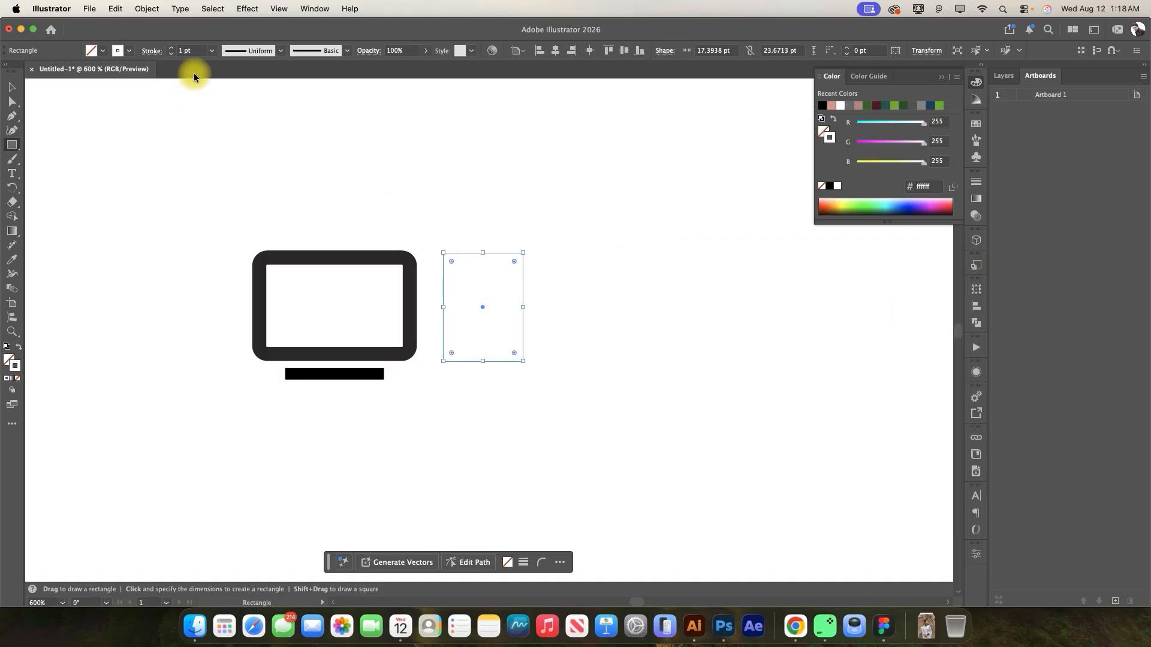
double_click(17, 373)
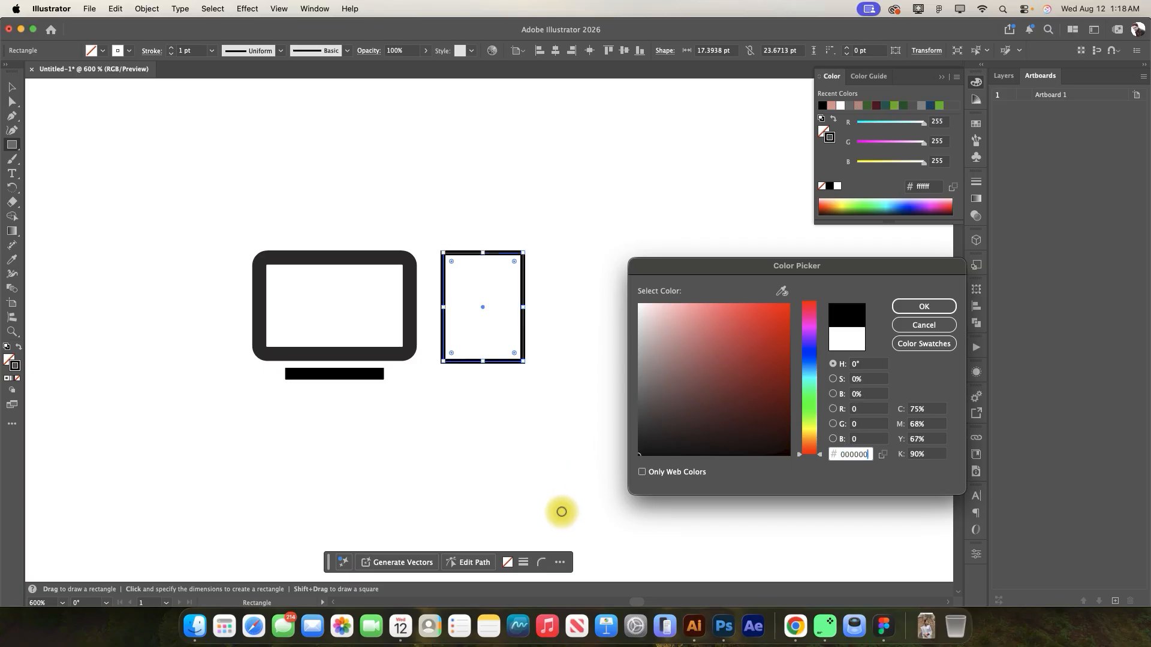
left_click(919, 307)
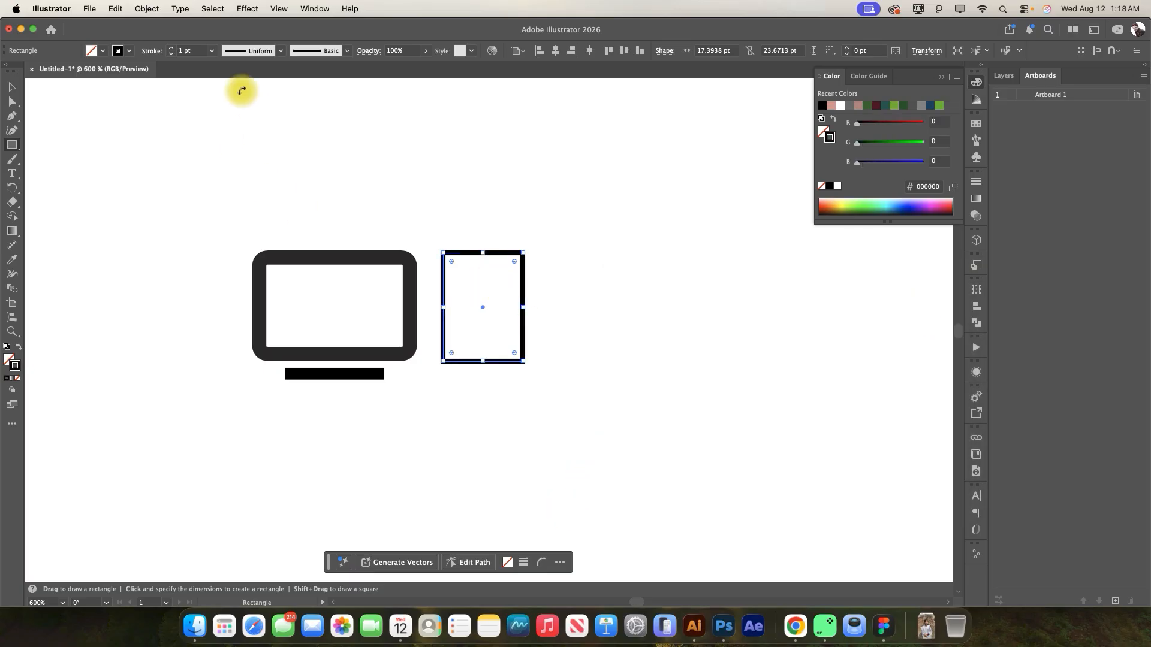
- Set the speaker rectangle's stroke weight to 3 pt
left_click(196, 50)
type("3")
key("Return")
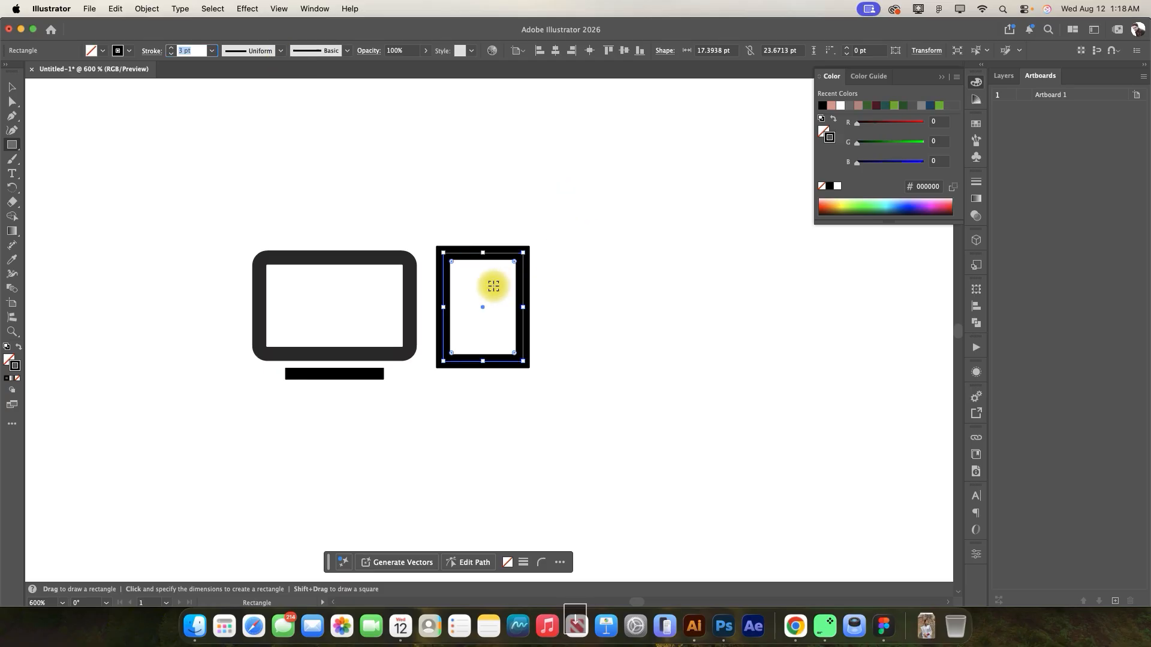
- Shrink the speaker rectangle to about 15.8 × 21.9 pt and deselect it
scroll(488, 285, "up", 5)
scroll(504, 278, "down", 2)
left_click_drag(488, 197, 488, 209)
left_click_drag(488, 486, 488, 474)
left_click_drag(594, 340, 575, 340)
scroll(451, 270, "down", 2)
left_click(12, 85)
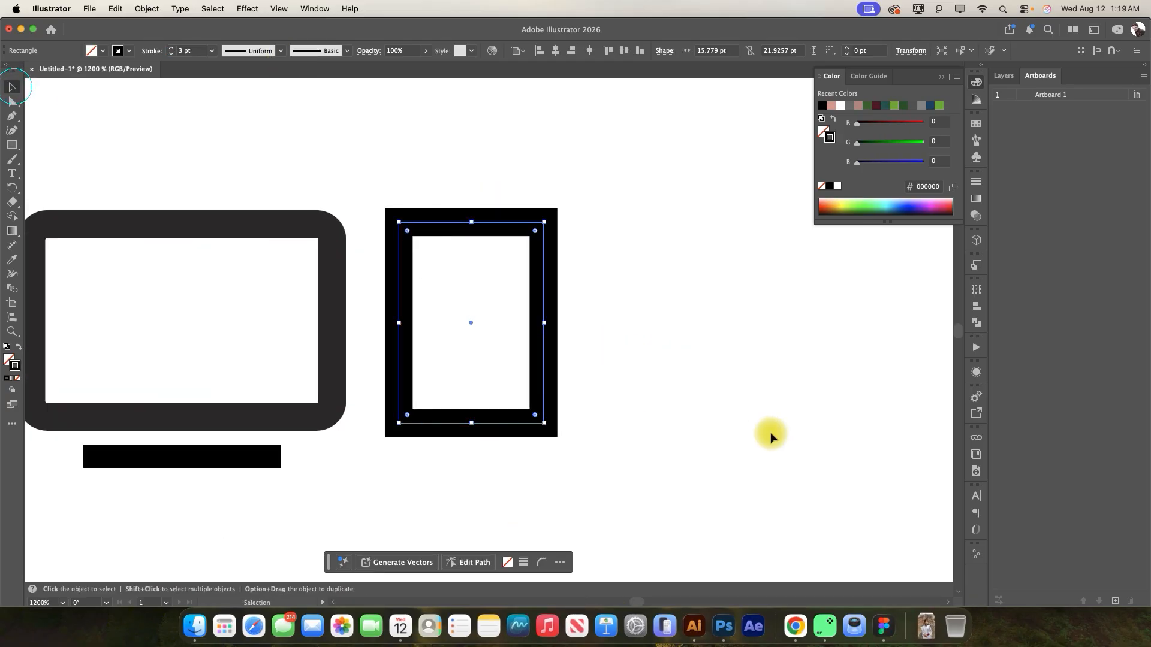
left_click(719, 405)
- Draw a circle about 7 pt in diameter in the empty area beside the speaker rectangle
left_click_drag(17, 149, 57, 157)
mouse_move(716, 337)
left_mouse_down()
mouse_move(737, 336)
mouse_move(732, 351)
left_mouse_up()
left_click(22, 85)
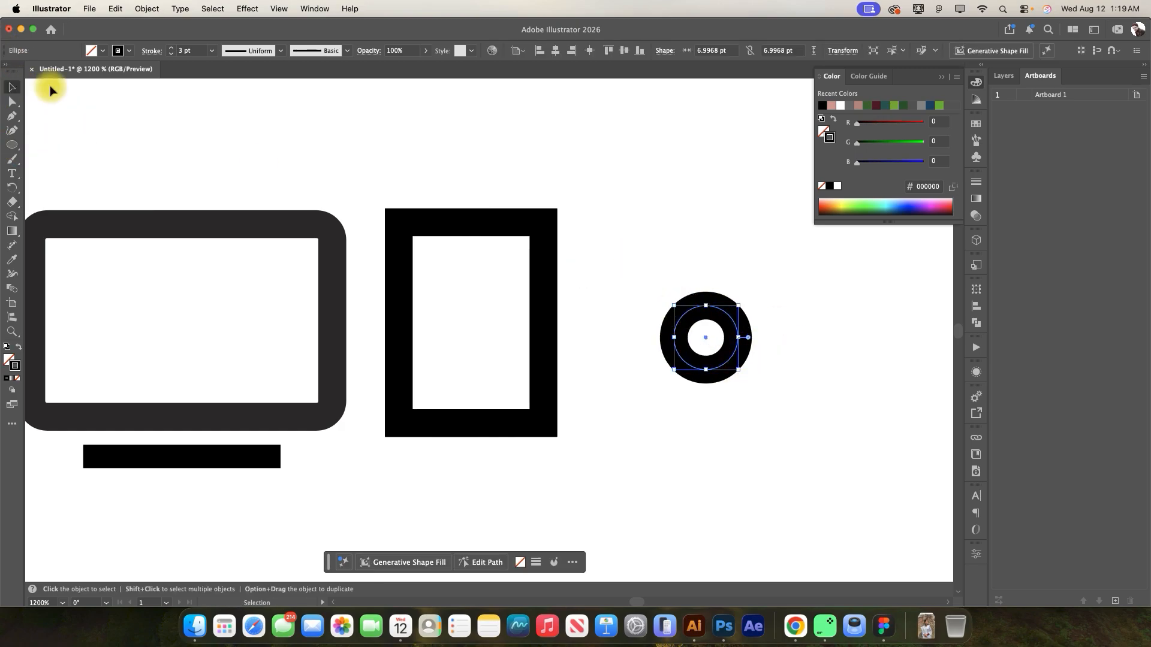
- Move the circle into the lower part of the speaker, shrink it to about 6.4 pt and centre it horizontally with the rectangle
left_click_drag(727, 318, 505, 315)
scroll(487, 337, "up", 1)
left_click_drag(688, 416, 425, 221)
left_click(555, 50)
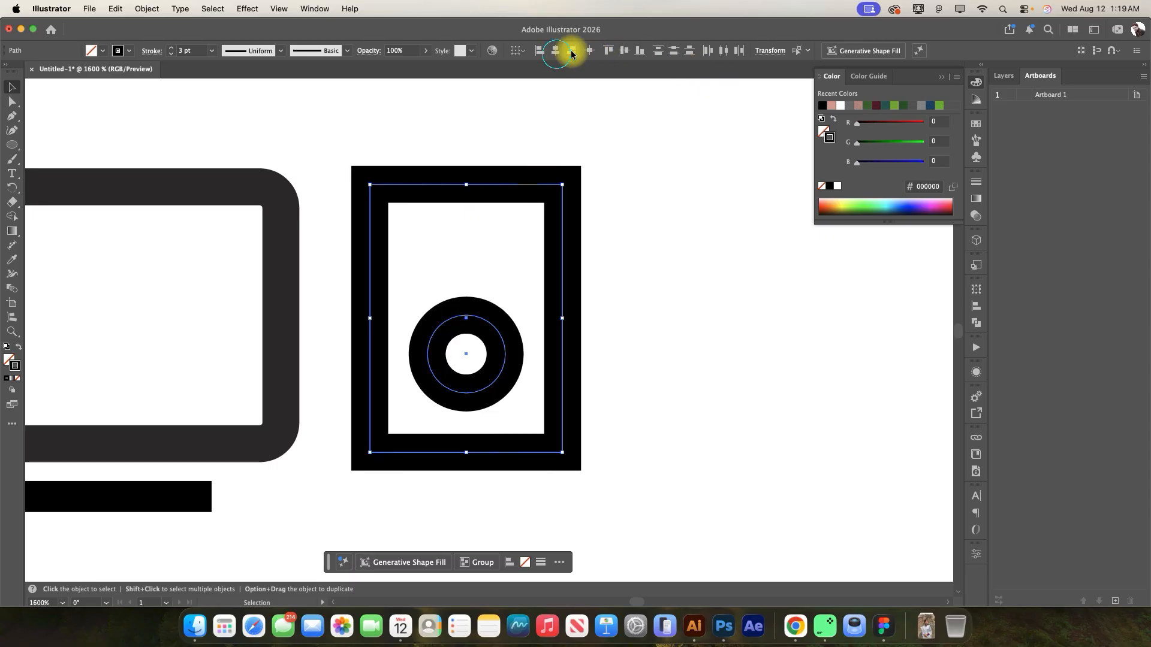
left_click(647, 278)
key("super+z")
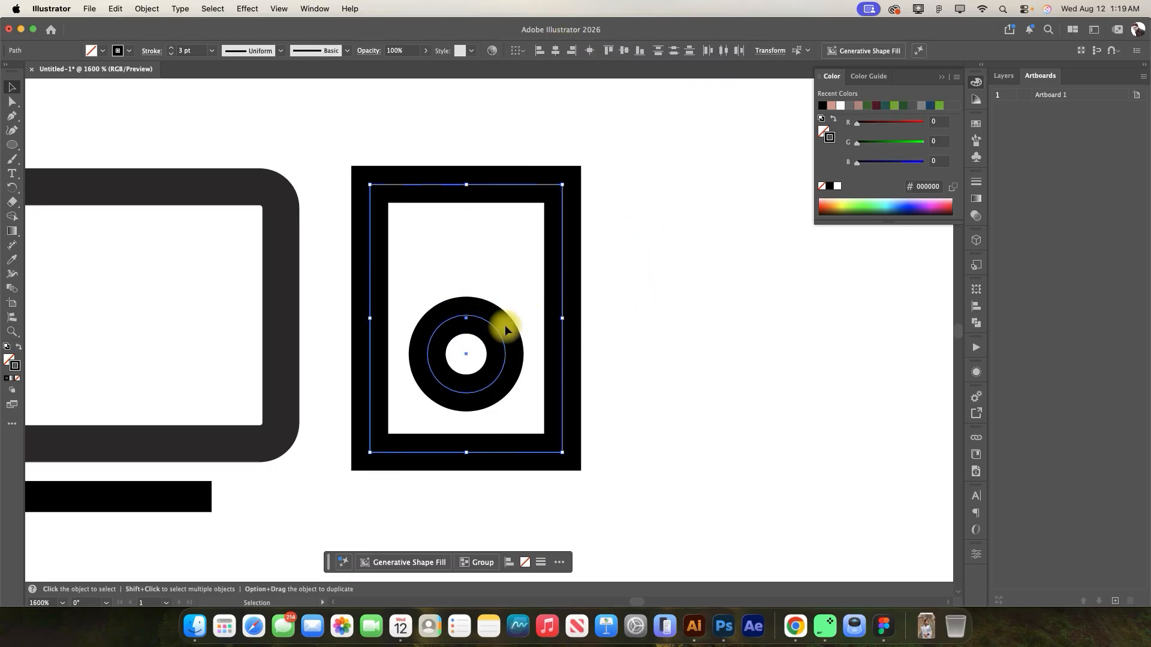
left_click(712, 314)
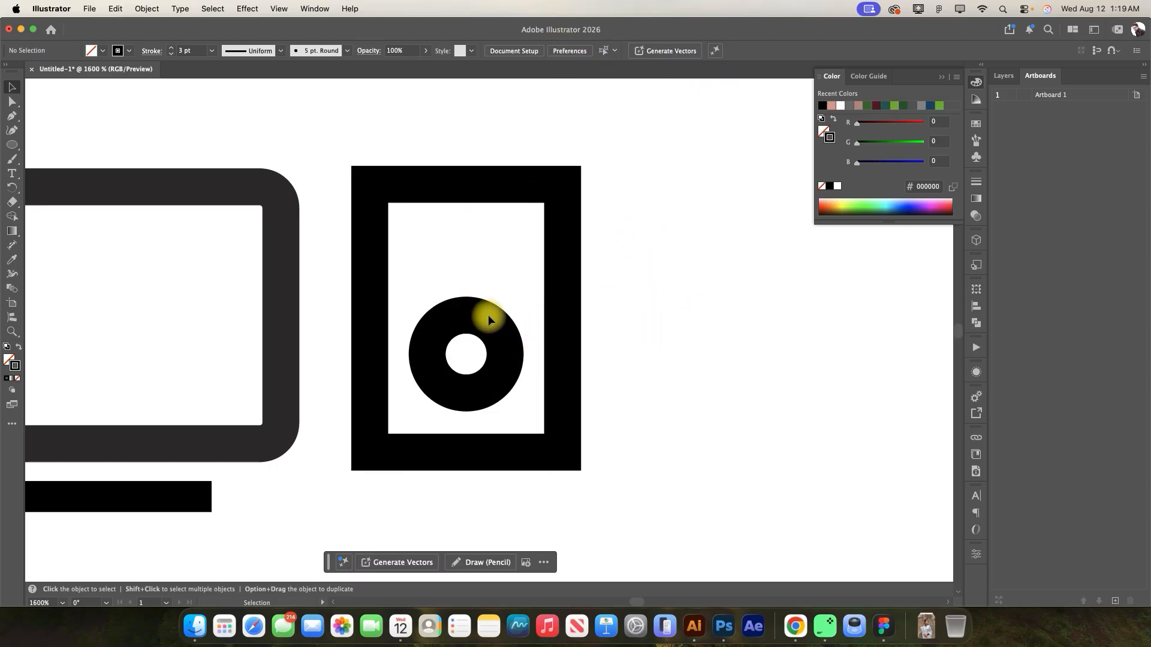
- Duplicate the ring straight upward and make the copy a solid circle with no stroke and a black fill, 000000
left_click(471, 317)
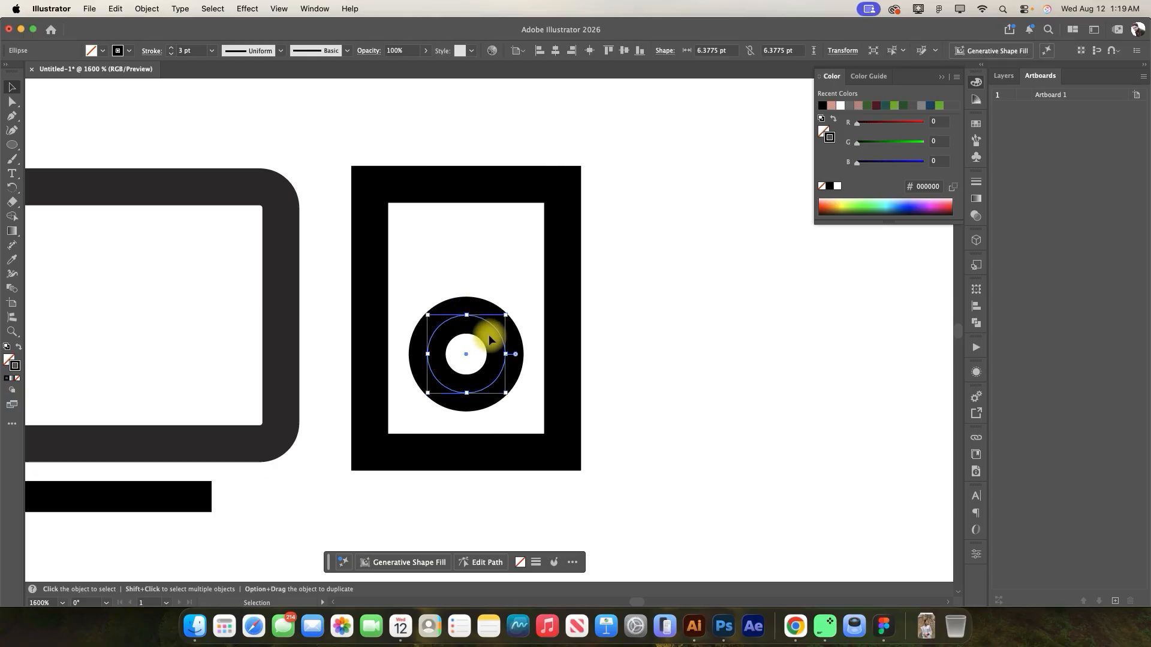
left_click_drag(488, 326, 488, 246)
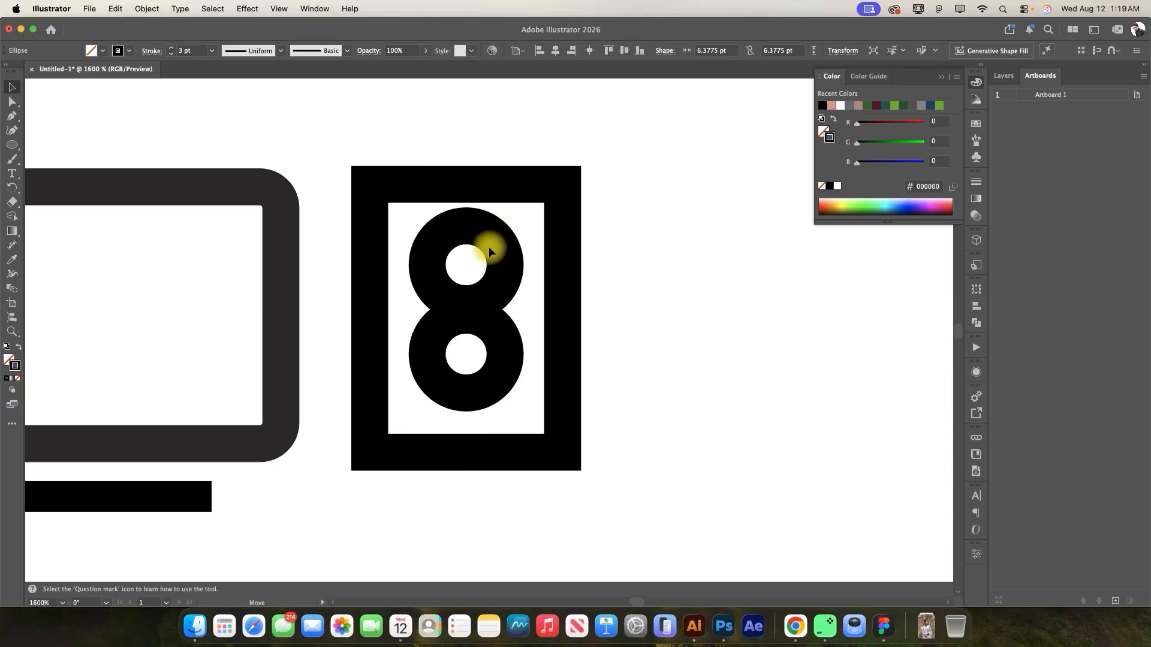
left_click(19, 380)
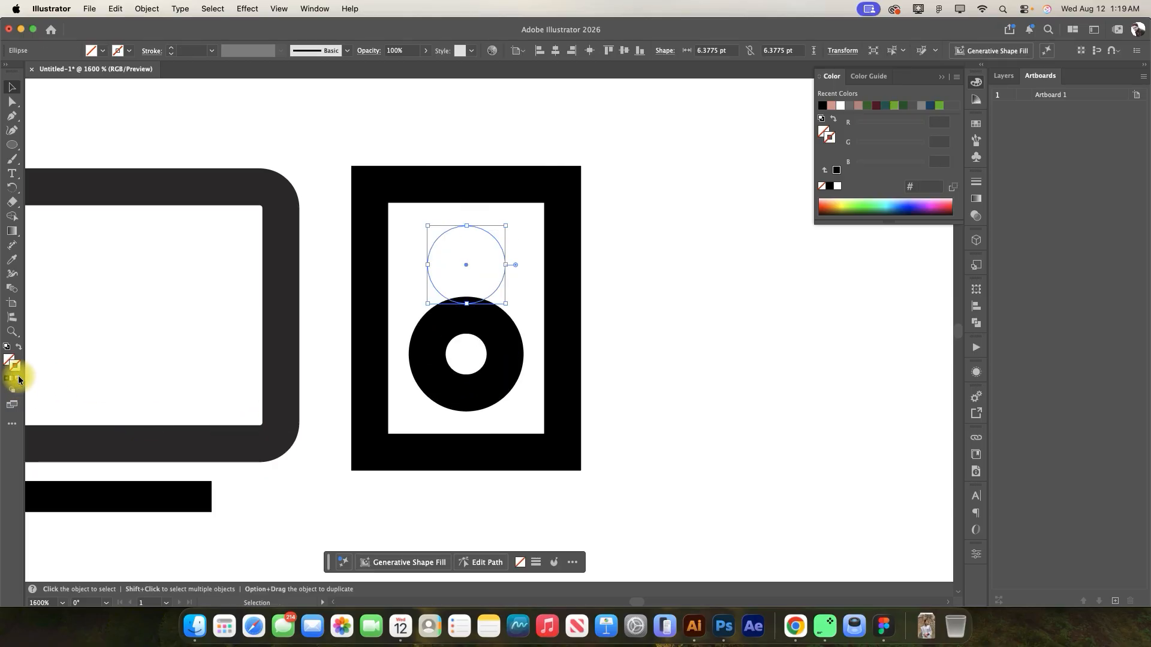
double_click(9, 361)
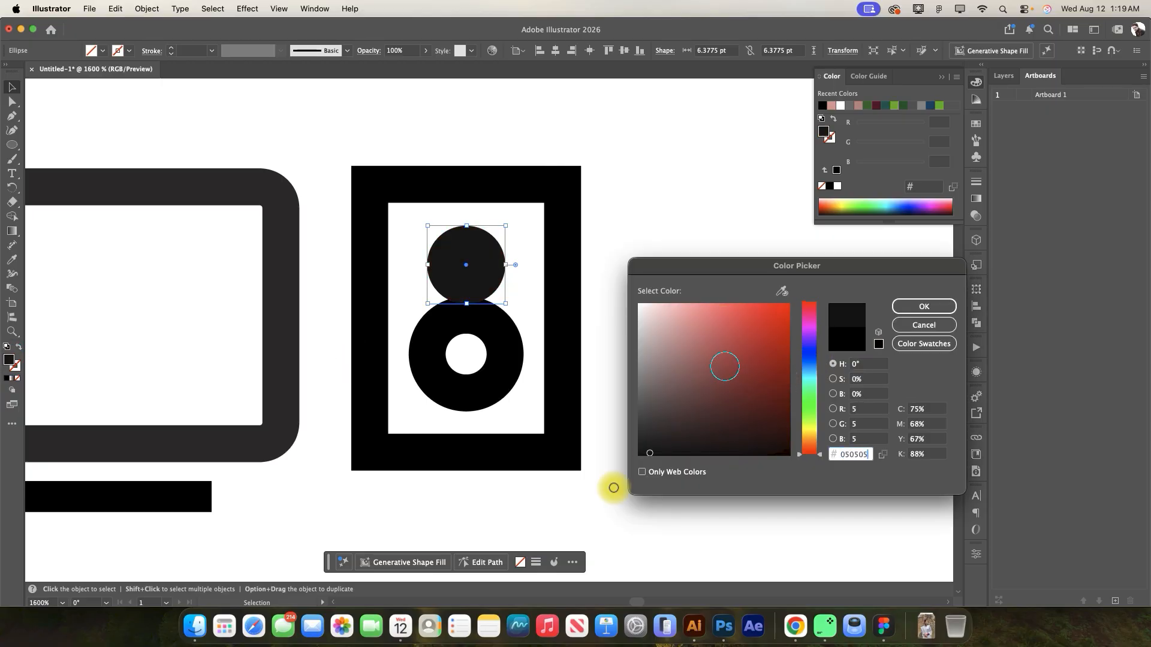
type("ffffff")
left_click(911, 305)
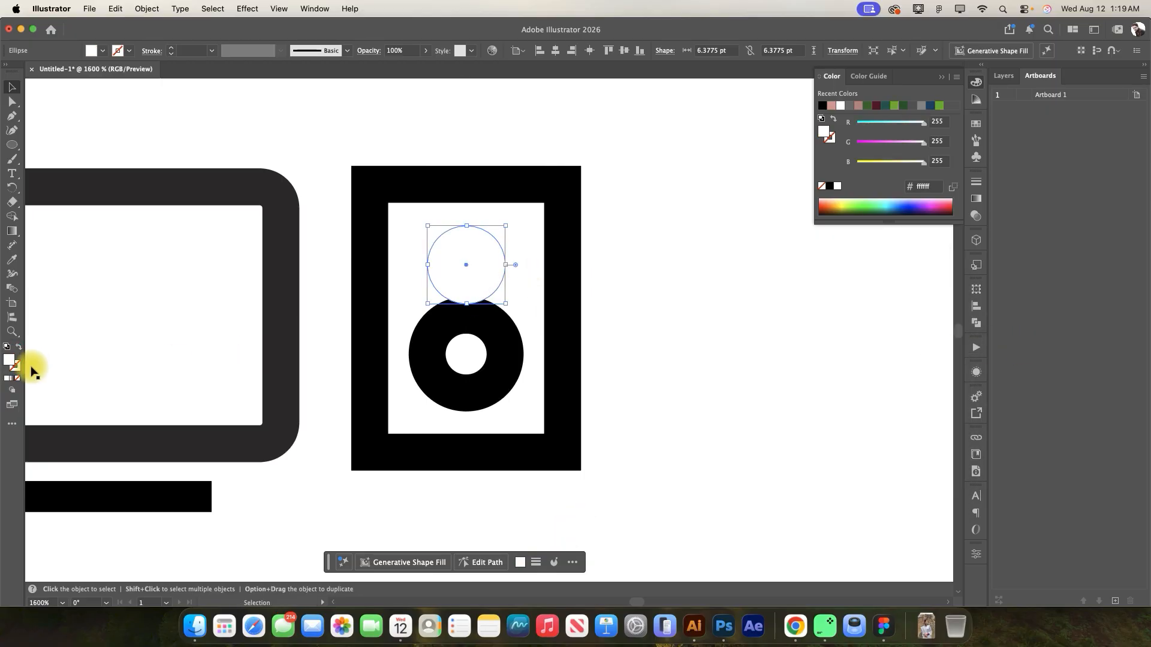
double_click(11, 364)
left_click_drag(773, 365, 600, 465)
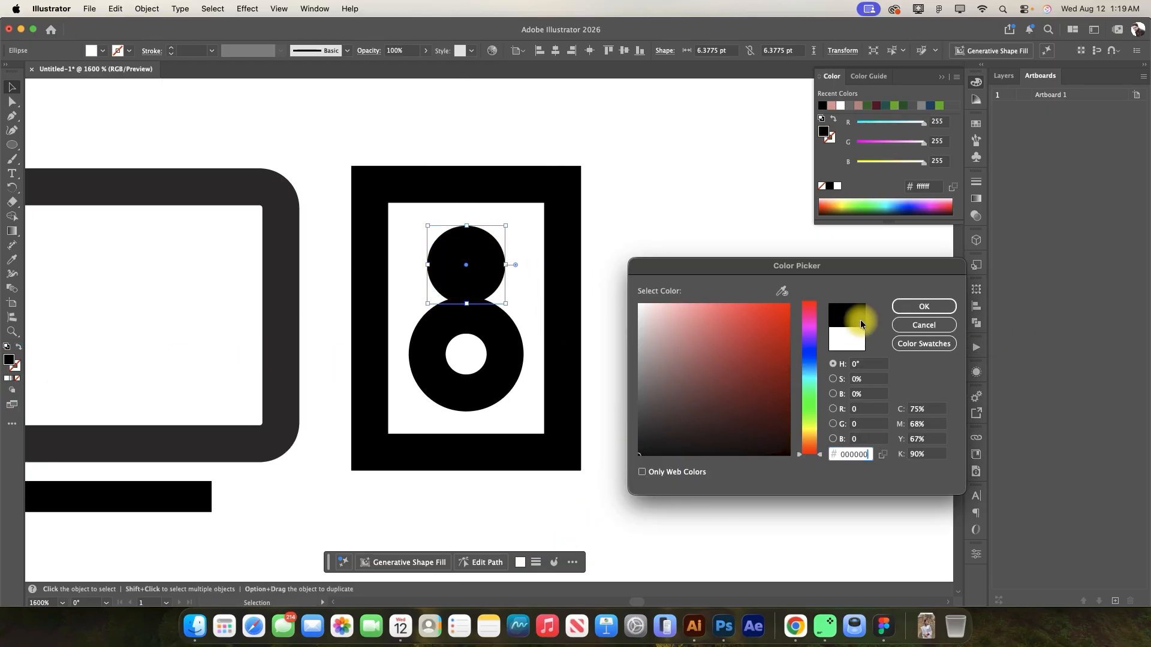
left_click(906, 306)
- Shrink the solid circle to about 3.7 pt and place it centred above the ring as the tweeter
scroll(487, 258, "up", 2)
left_click_drag(525, 347, 493, 316)
left_click_drag(453, 276, 452, 259)
scroll(467, 277, "down", 5)
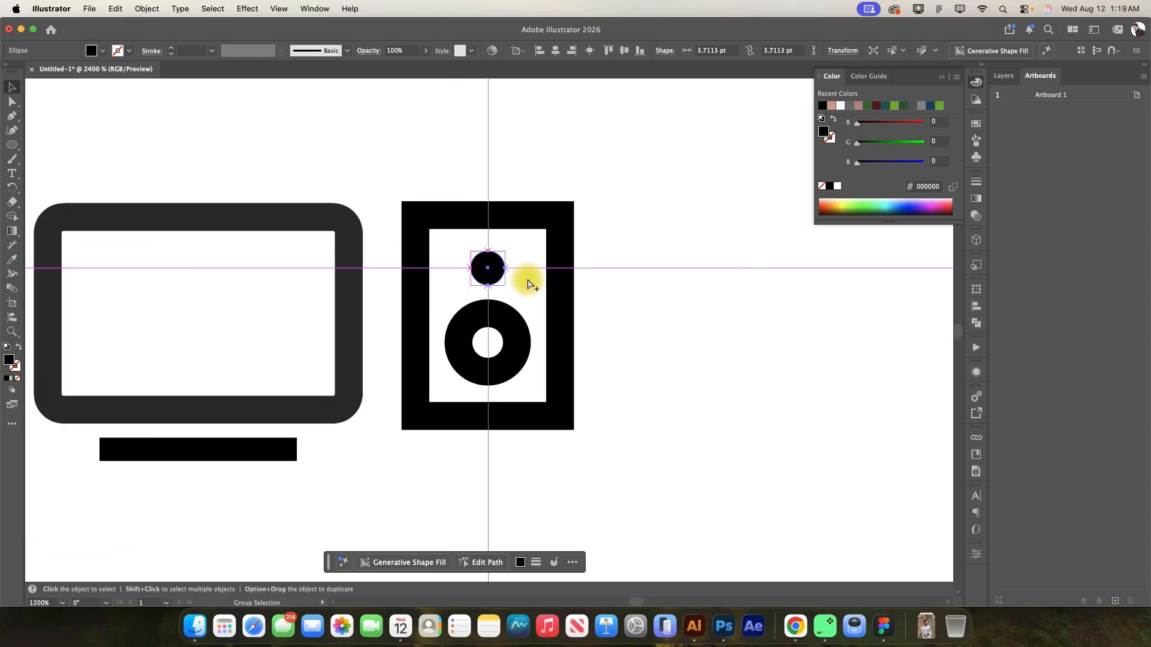
left_click(661, 345)
- Round all four corners of the speaker rectangle to match the monitor's corners
left_click_drag(537, 179, 625, 257)
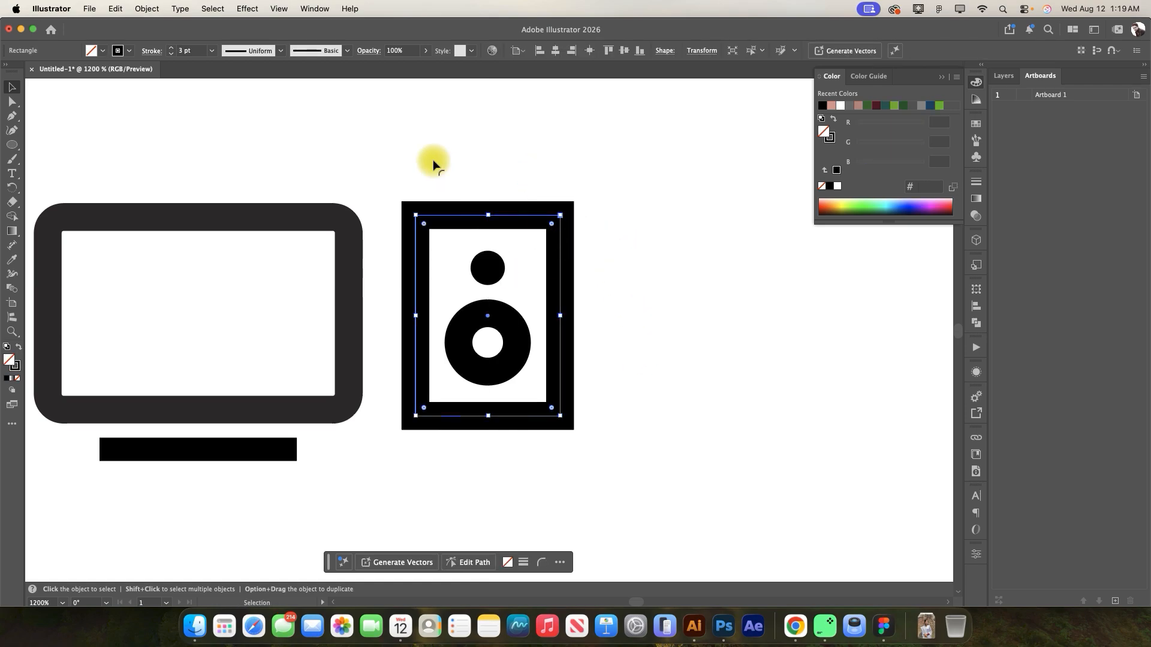
left_click_drag(425, 227, 428, 232)
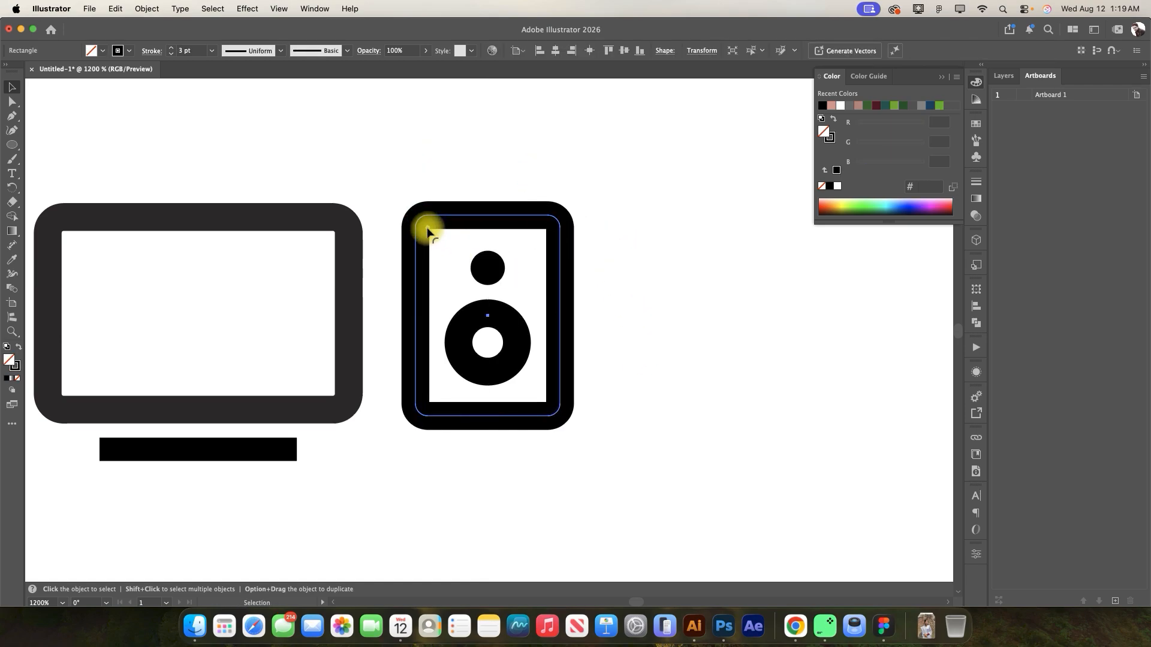
left_click(483, 176)
- Convert the stroke of the speaker's rounded rectangle to an outlined shape
scroll(490, 206, "down", 2)
scroll(481, 199, "up", 1)
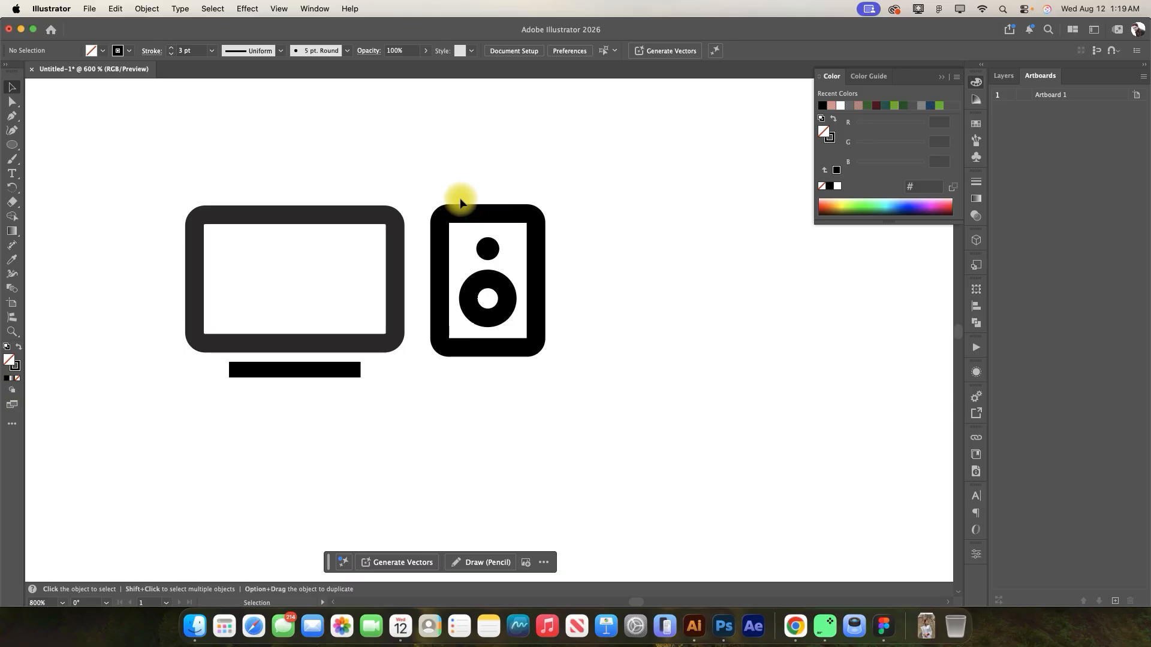
left_click_drag(438, 197, 570, 229)
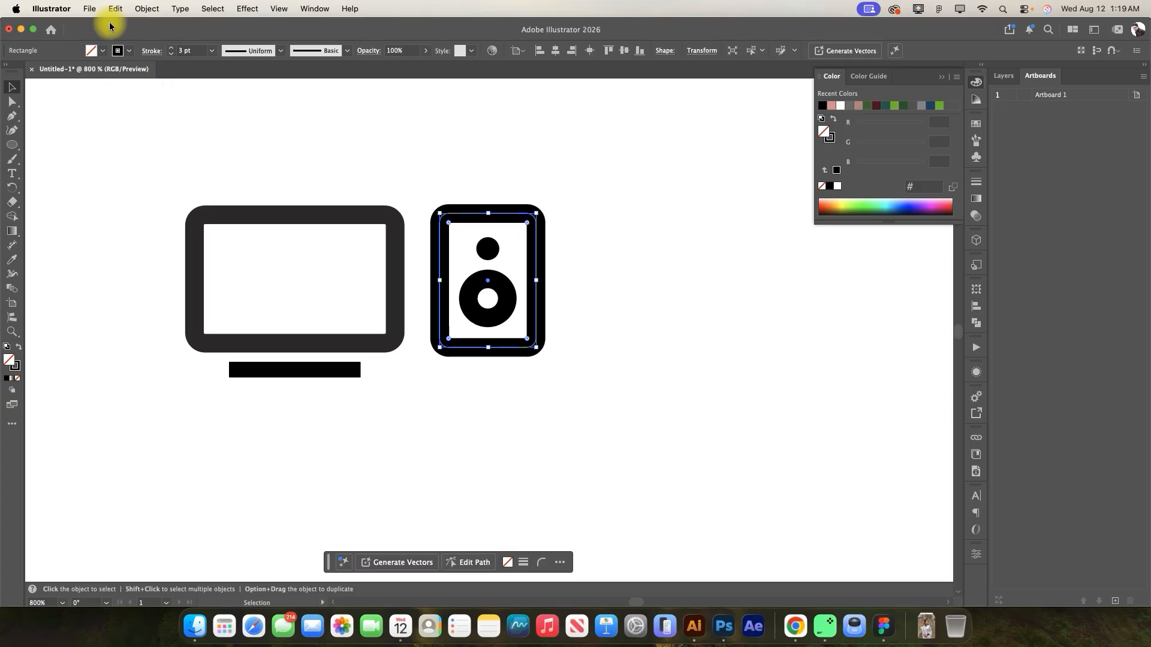
left_click(146, 9)
mouse_move(196, 382)
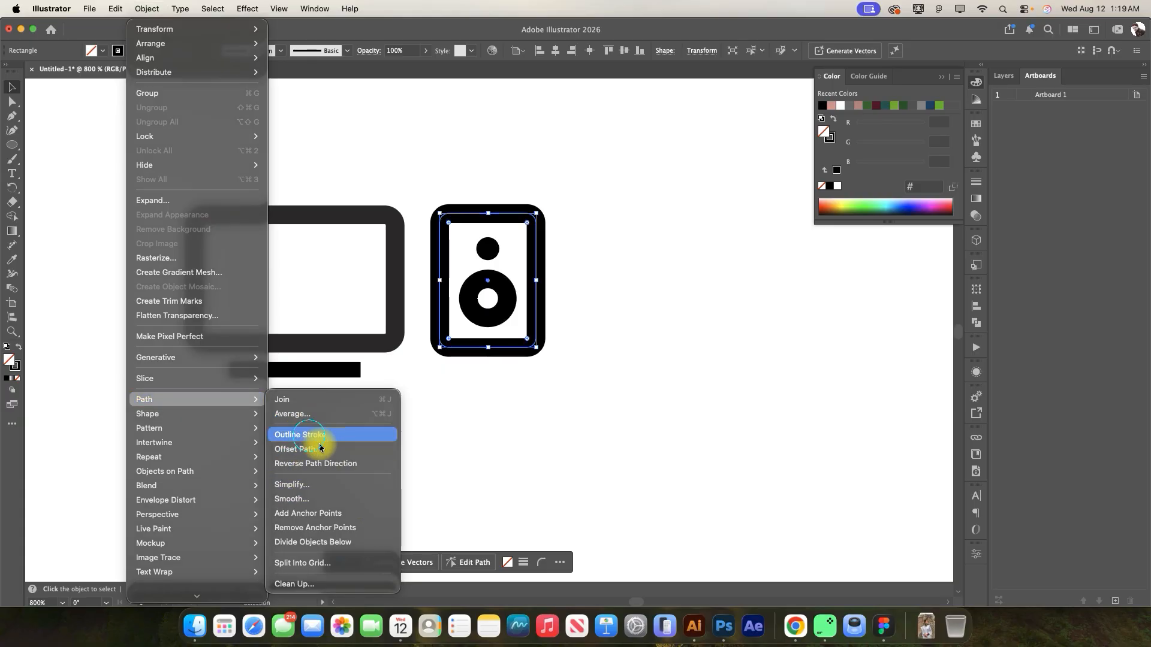
left_click(309, 436)
left_click(610, 275)
- Outline the stroke of the large ring in the lower part of the speaker
scroll(517, 287, "up", 1)
left_click_drag(438, 259, 484, 296)
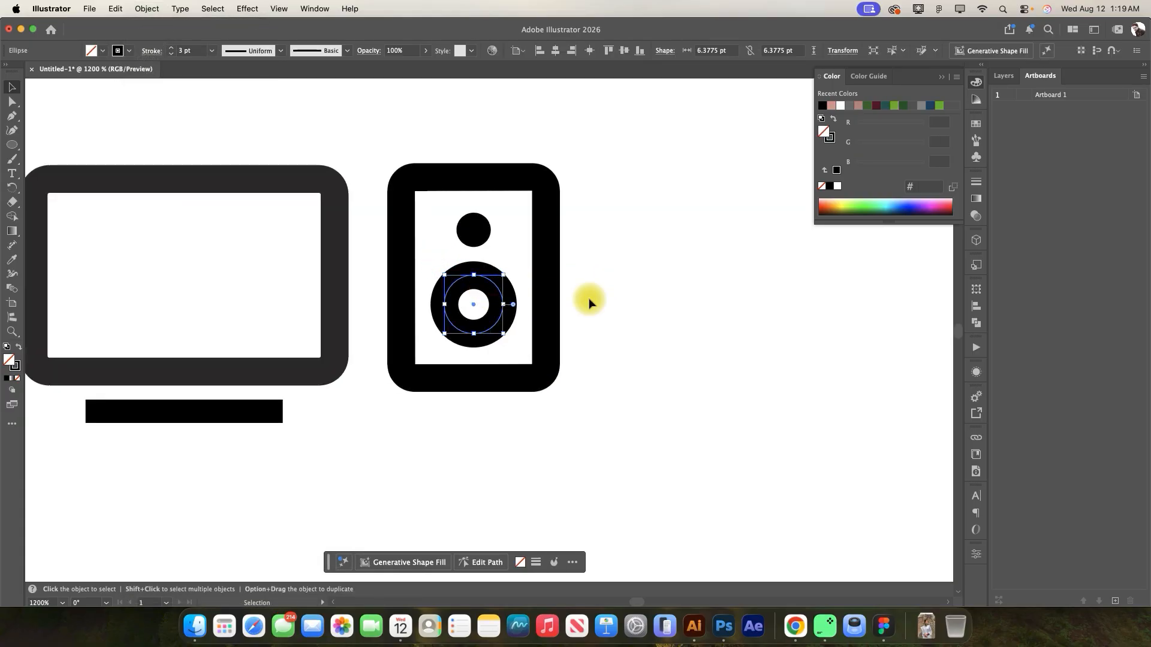
left_click(147, 9)
mouse_move(189, 401)
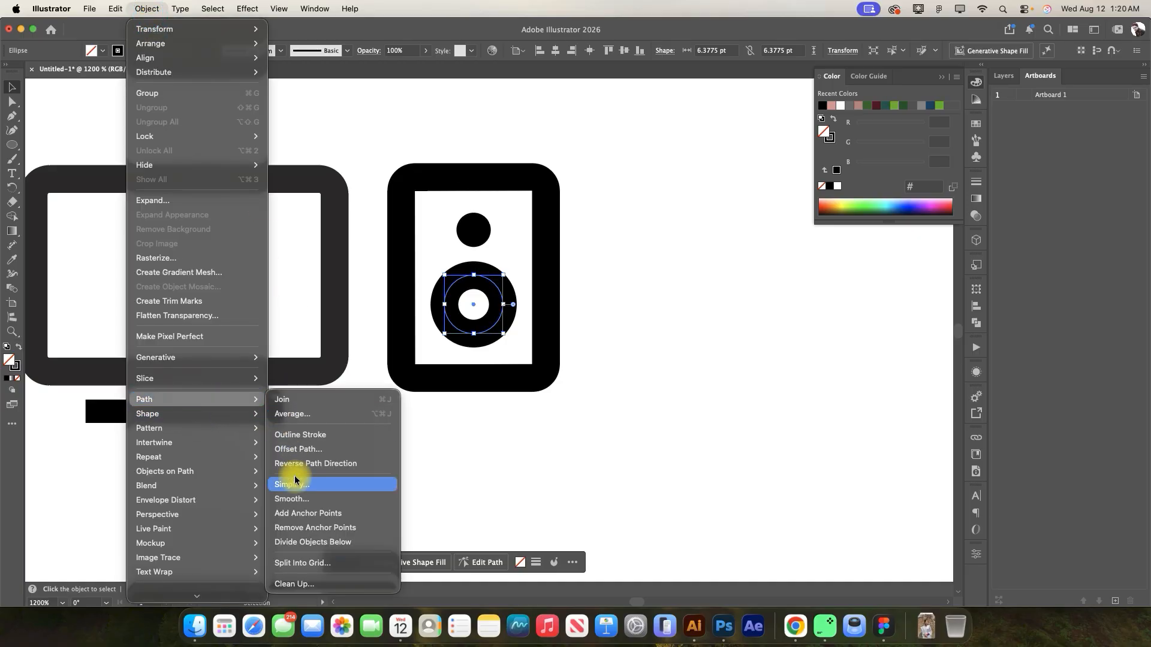
left_click(294, 439)
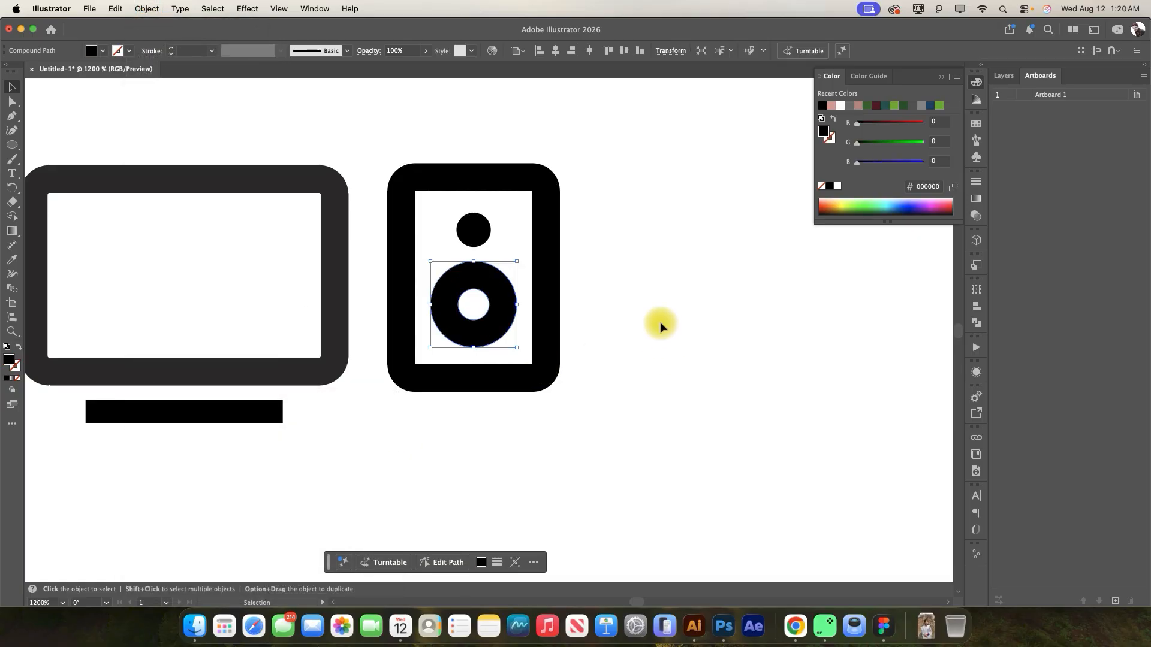
- Switch to Figma to examine the device icon in the reference mini player, and return to Illustrator
key("super+minus")
mouse_move(642, 400)
left_mouse_down()
mouse_move(475, 172)
mouse_move(407, 181)
left_mouse_up()
key("a")
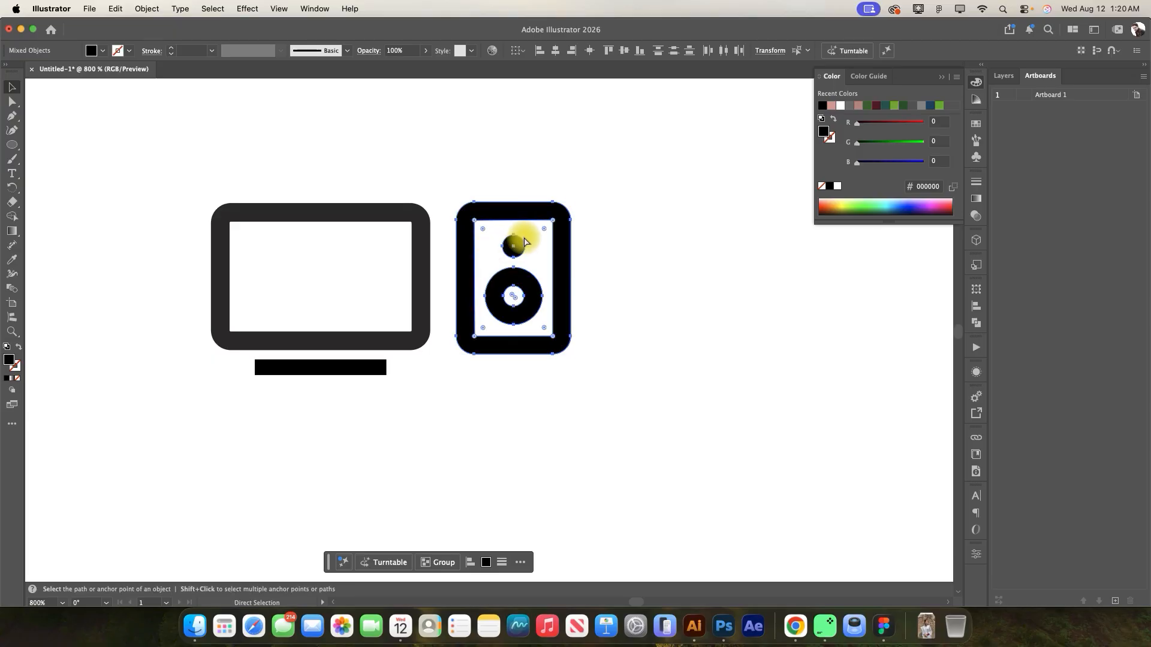
key("super+Tab")
key("super+Tab")
key("super+Tab")
key("super+Tab")
key("super+Tab")
key("super+Tab")
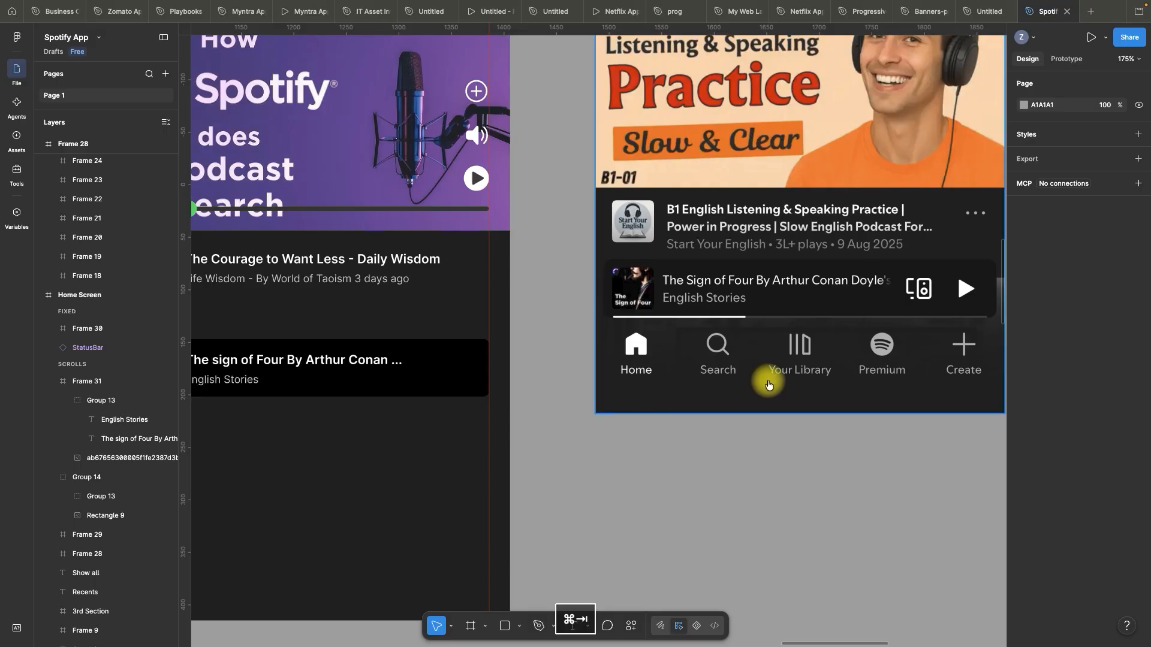
key("super+Tab")
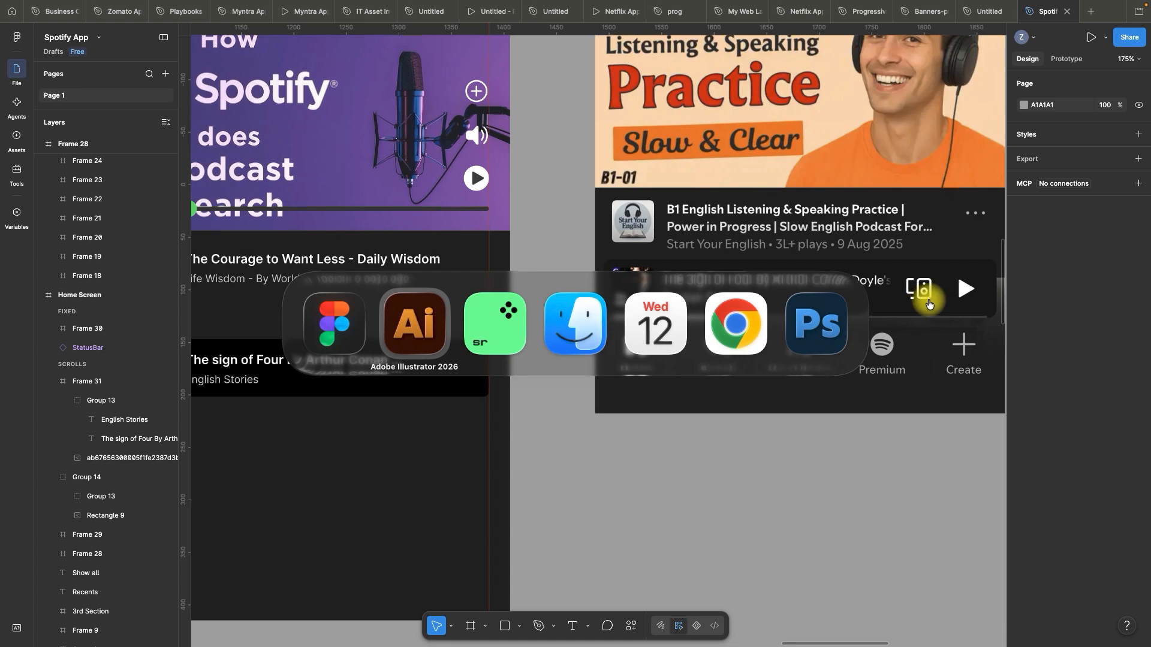
key("super+Tab")
key("super+Tab")
key("super+Tab")
key("super+Tab")
key("super+Tab")
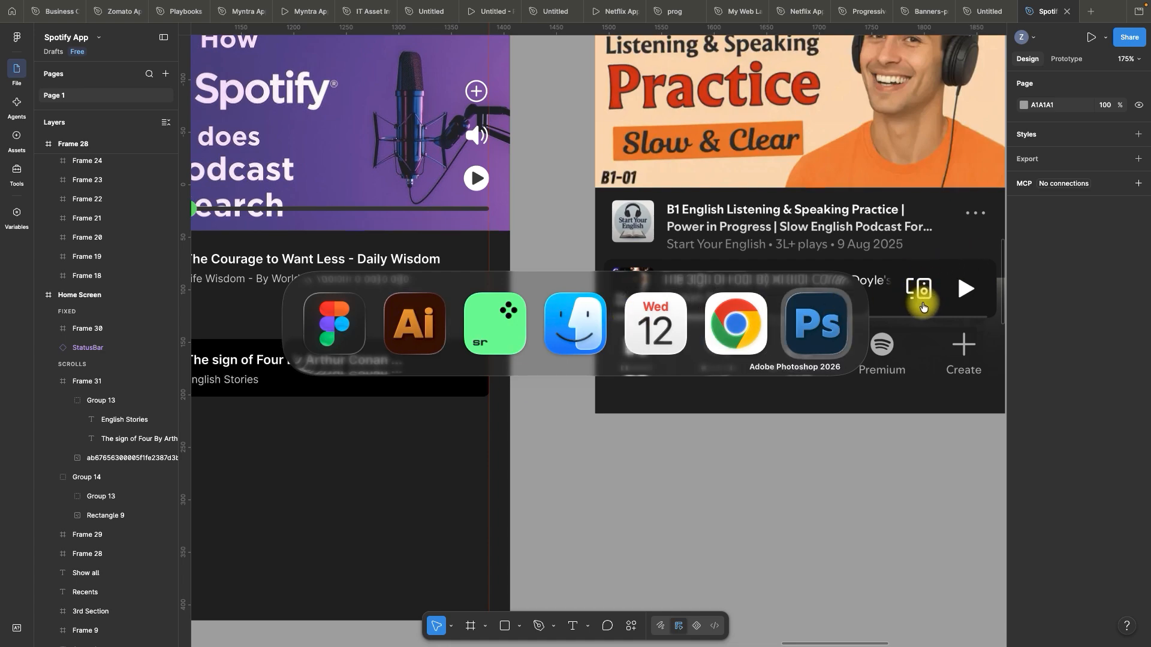
left_click(408, 332)
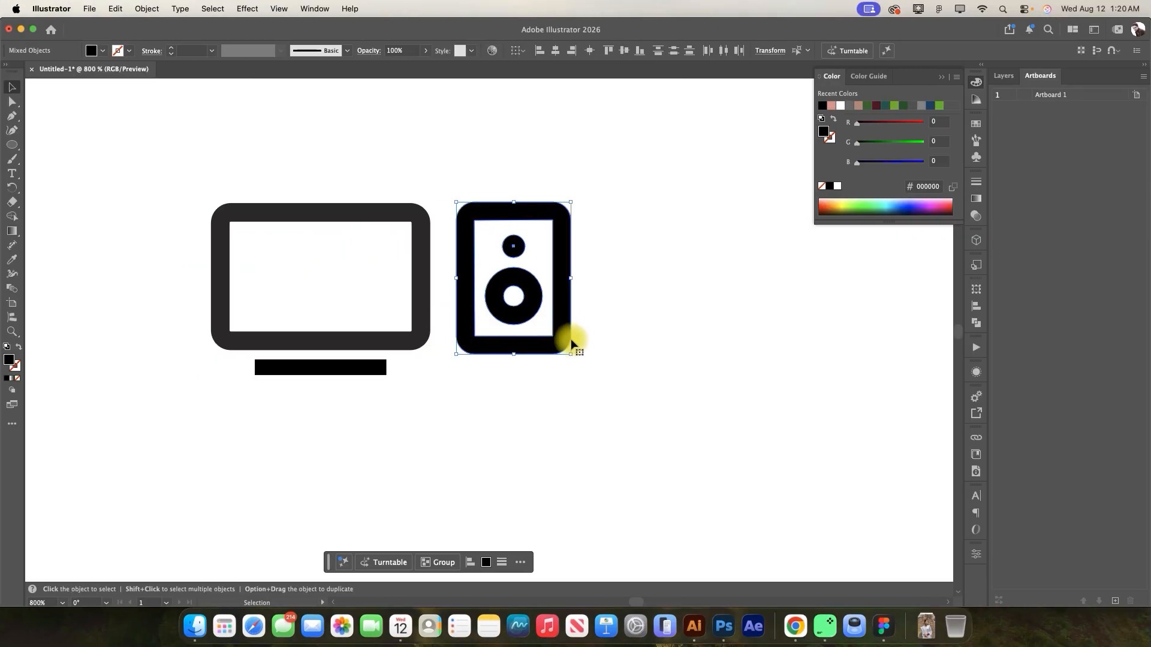
- Lengthen the speaker's frame to about 28.9 pt tall by moving only its bottom anchor points downward
left_click(609, 335)
left_click(557, 345)
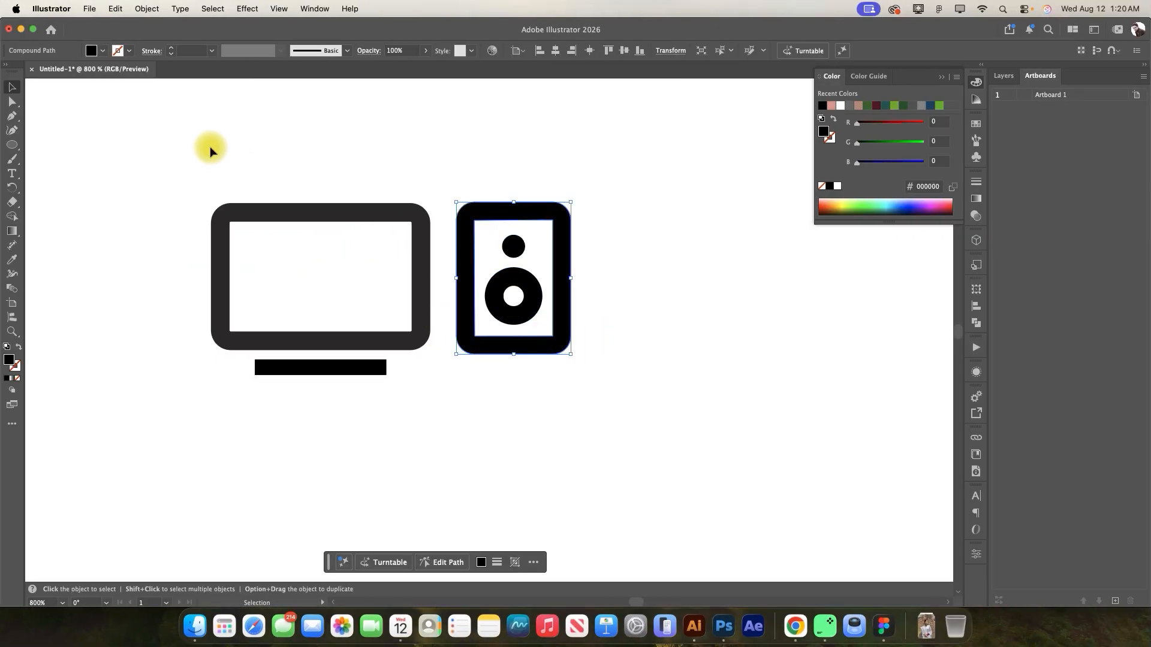
left_click(12, 102)
left_click_drag(626, 392, 450, 330)
key("super+equal")
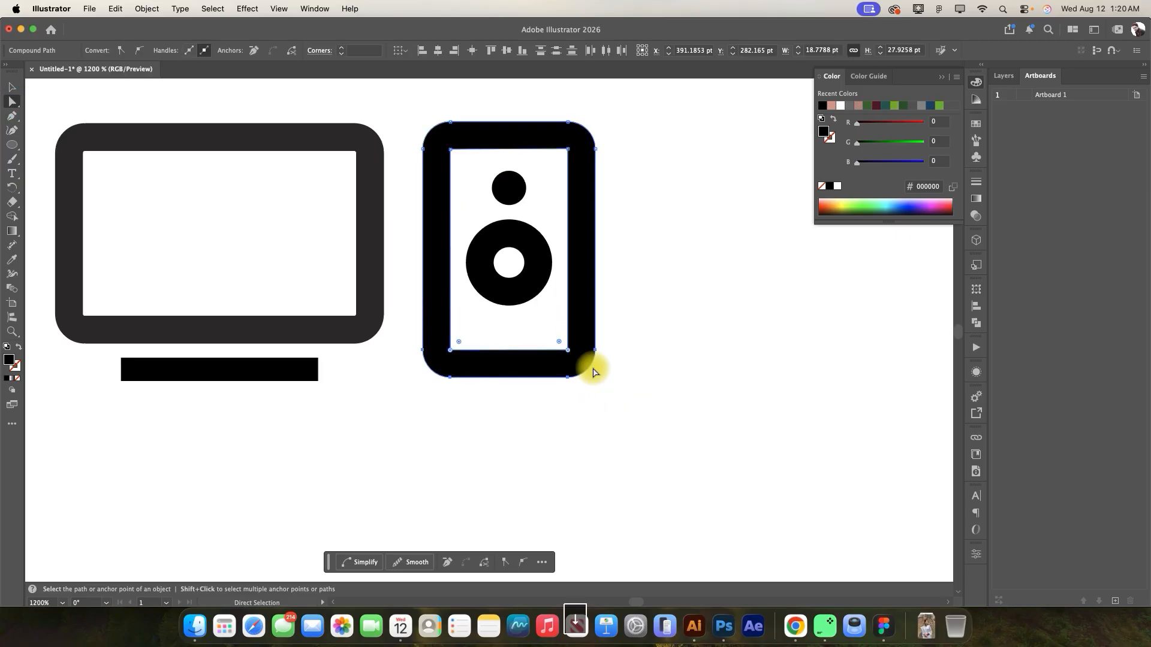
key("Down")
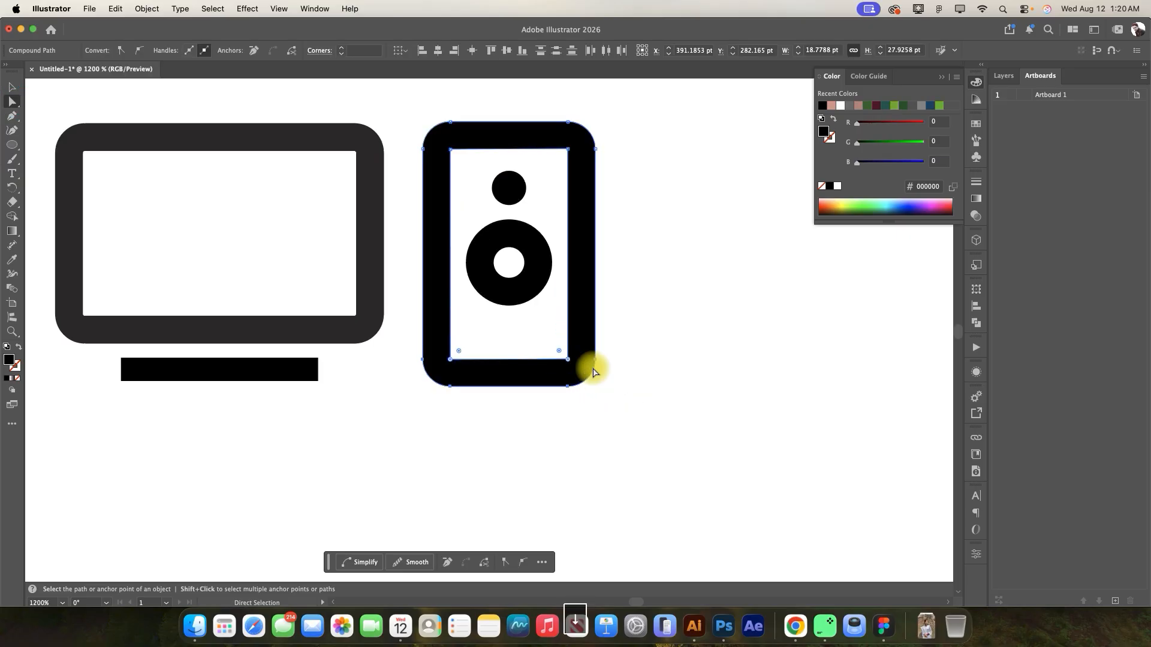
left_click(652, 298)
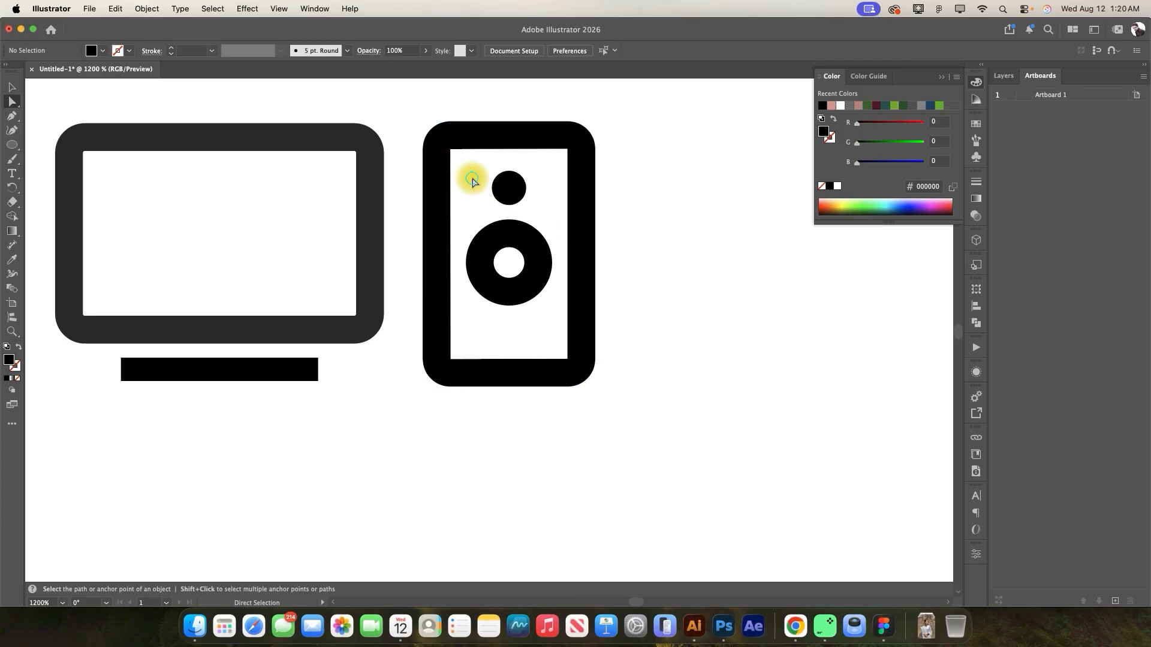
- Move both circles lower inside the lengthened speaker frame and raise the tweeter slightly away from the ring
left_click_drag(471, 177, 547, 300)
left_click_drag(529, 247, 521, 276)
key("super+z")
left_click(507, 186, "shift")
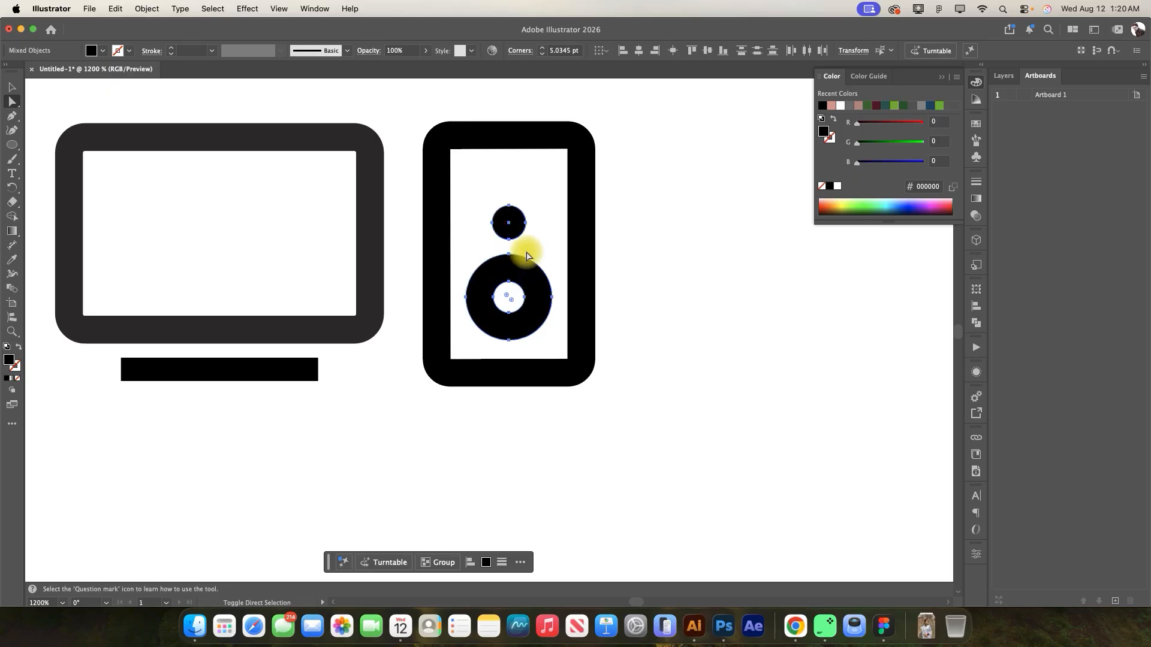
left_click(538, 223)
left_click(518, 230)
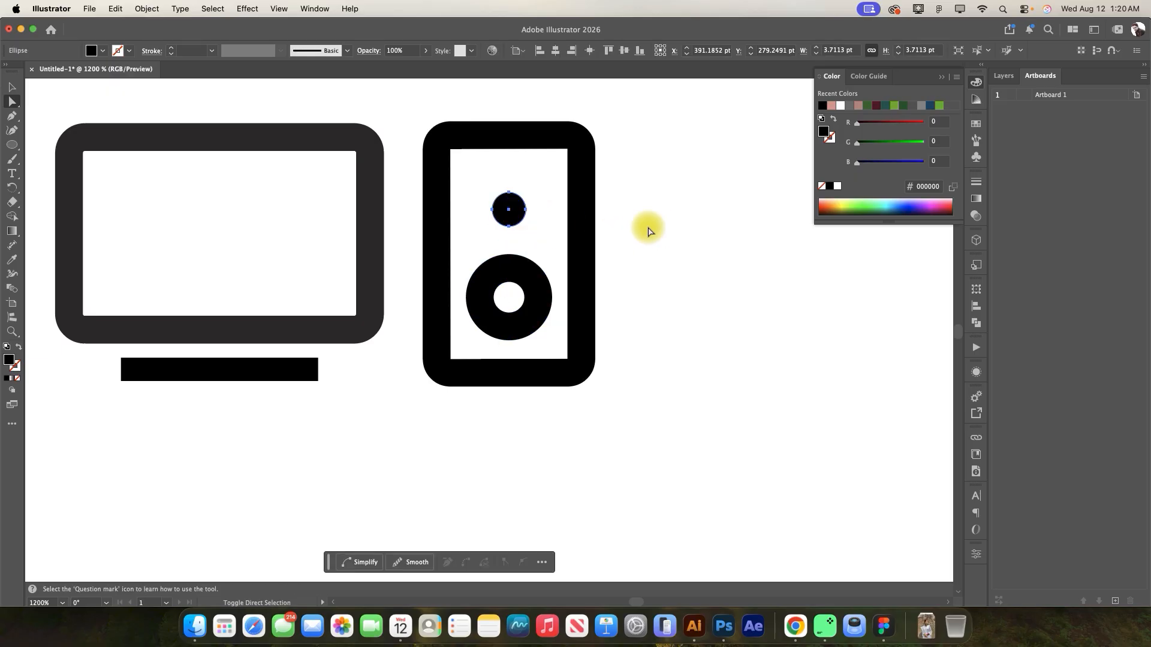
scroll(505, 234, "down", 3)
left_click_drag(611, 346, 475, 142)
scroll(410, 193, "up", 2)
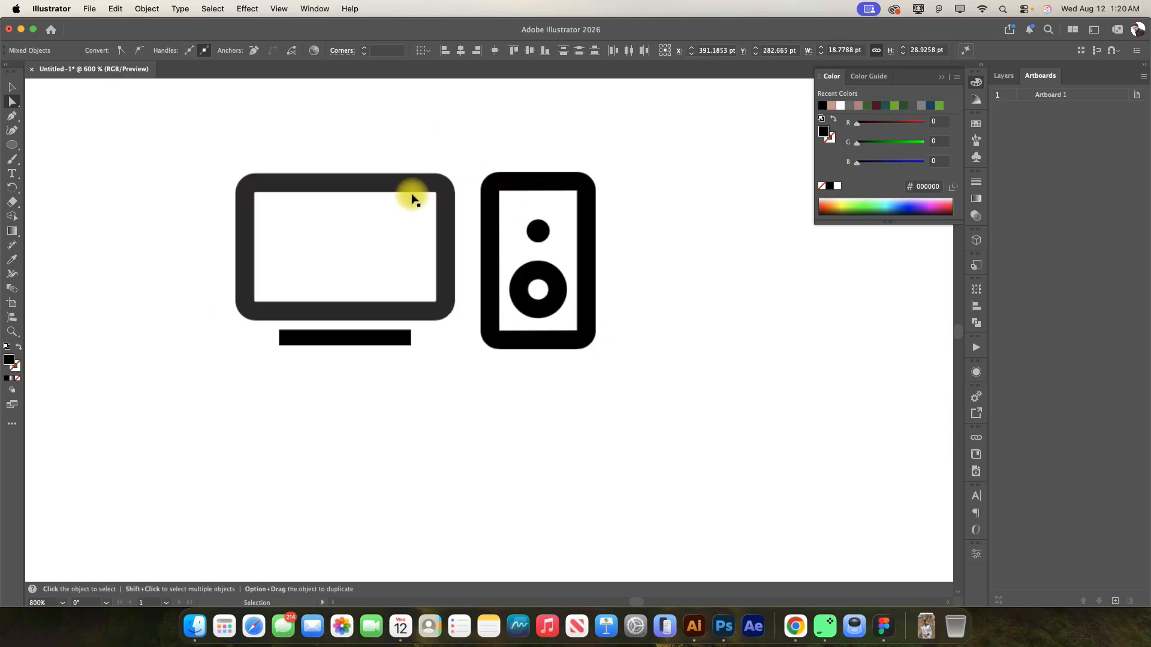
- Draw a black rectangle about 25.9 by 44.8 pt covering the right part of the monitor and its stand bar
scroll(445, 202, "down", 1)
left_click(414, 117)
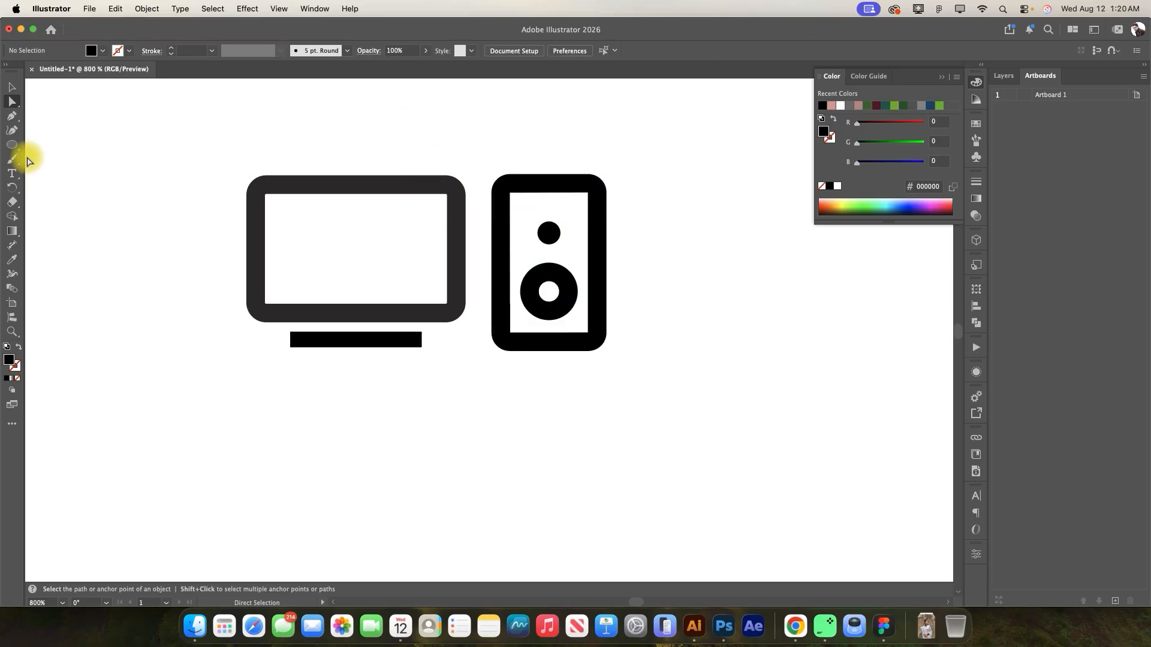
left_click_drag(12, 145, 70, 149)
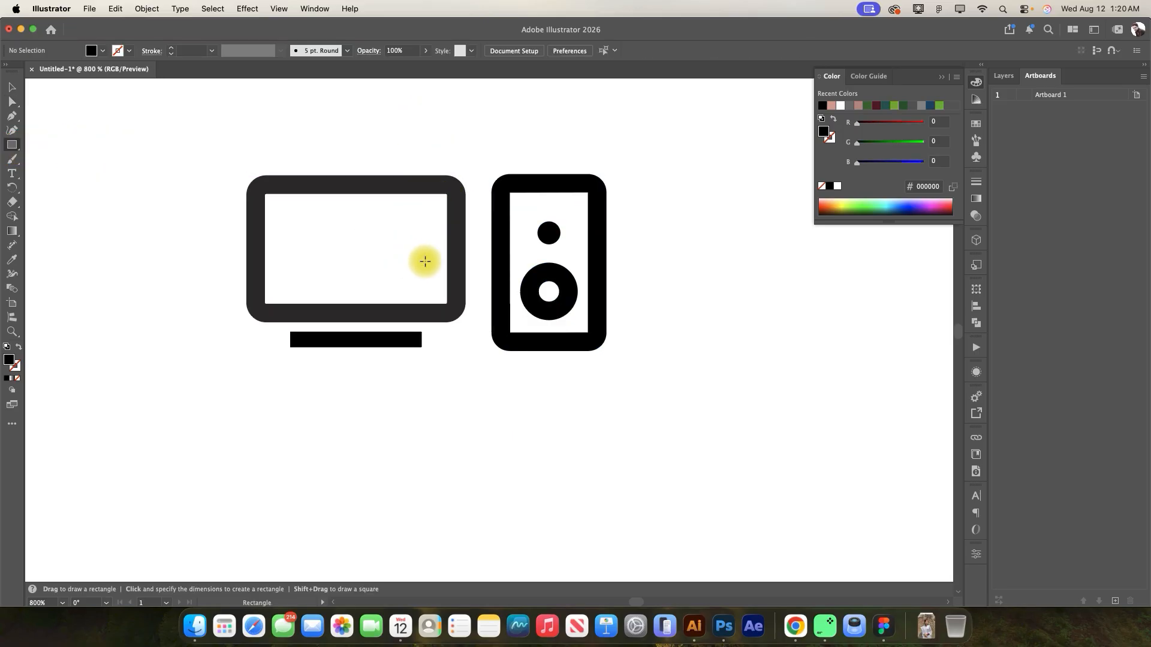
left_click_drag(480, 387, 322, 112)
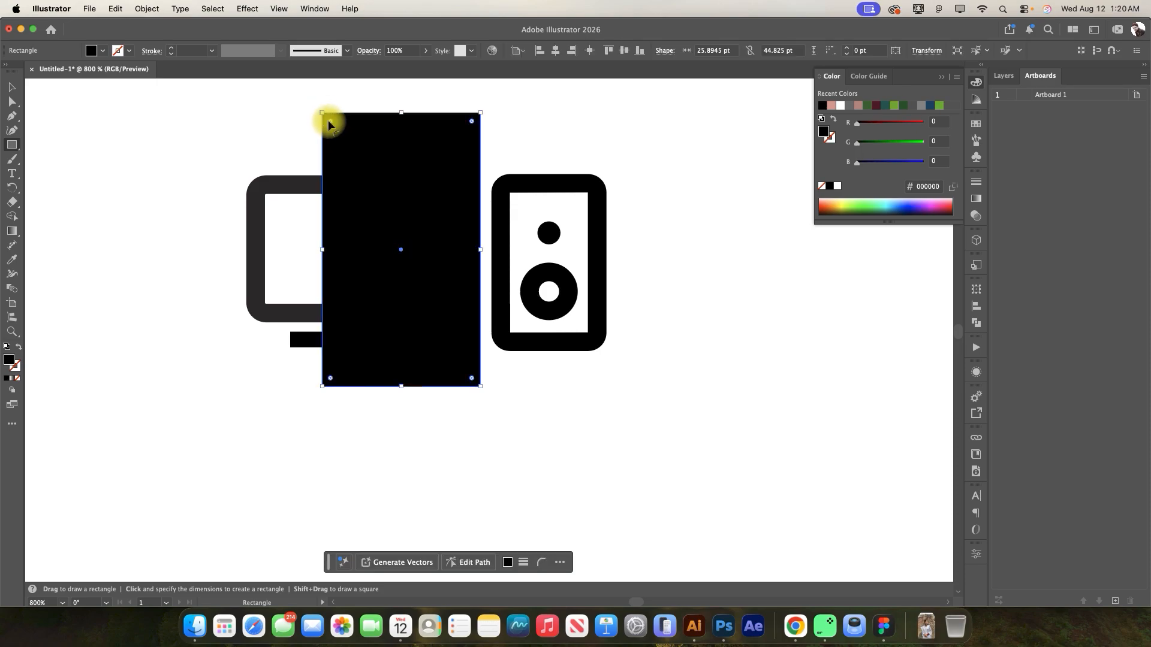
- Cut away the monitor frame and stand bar areas overlapped by the black rectangle using Shape Builder
left_click(10, 88)
left_click_drag(136, 129, 406, 465)
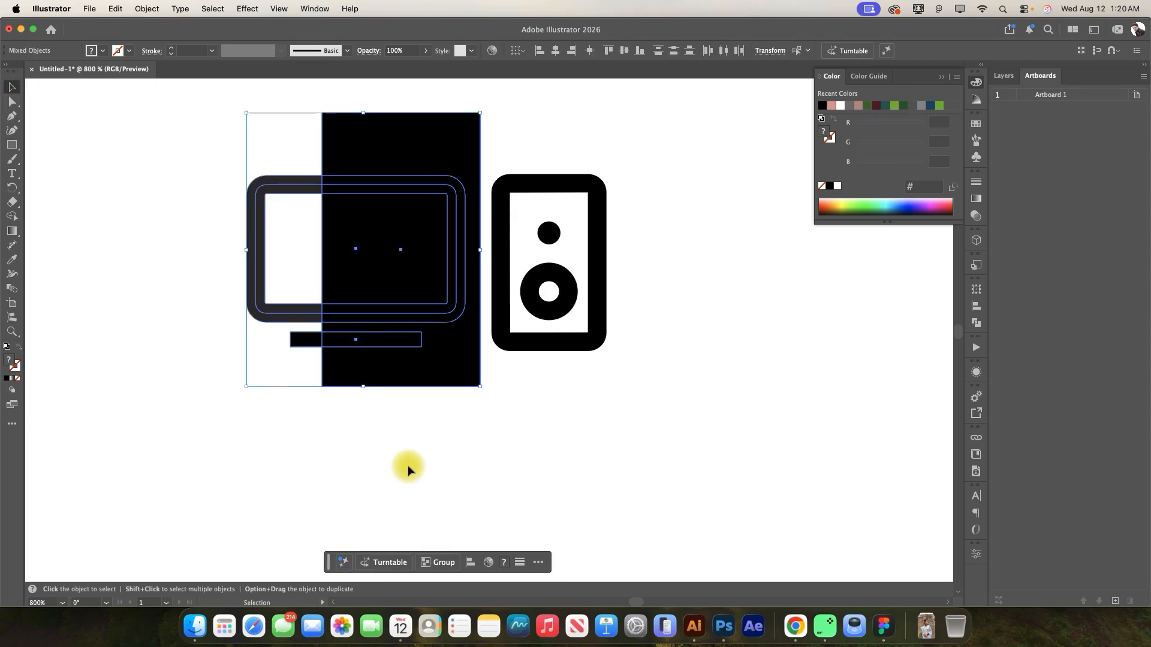
left_click(10, 218)
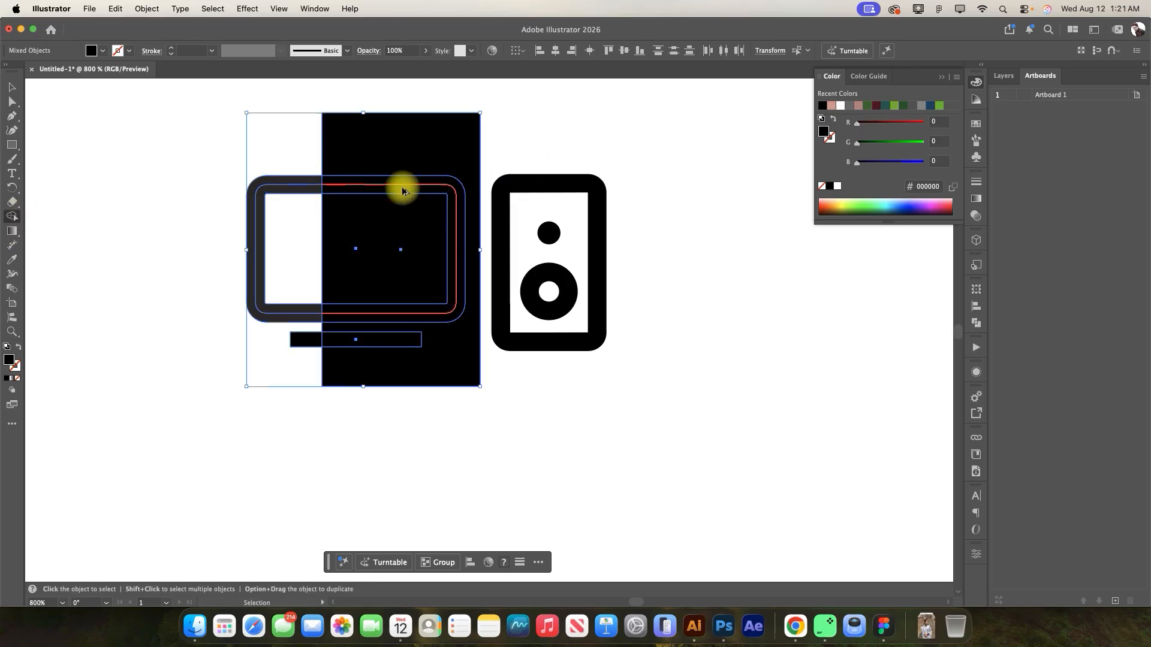
scroll(397, 187, "up", 2)
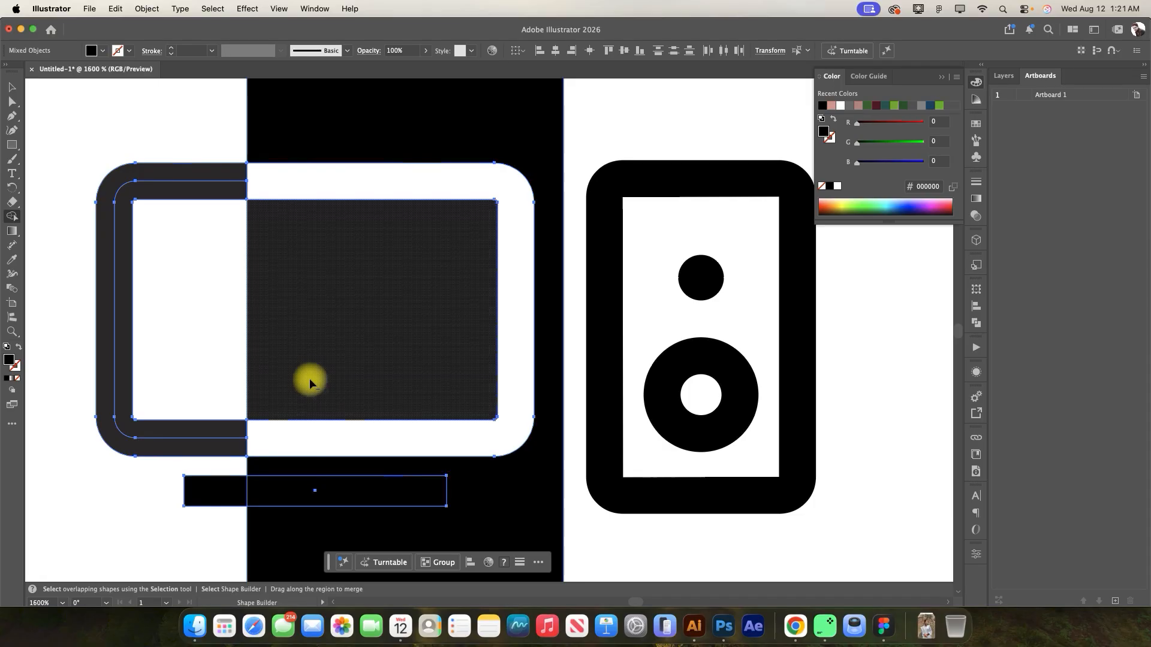
scroll(408, 316, "down", 2)
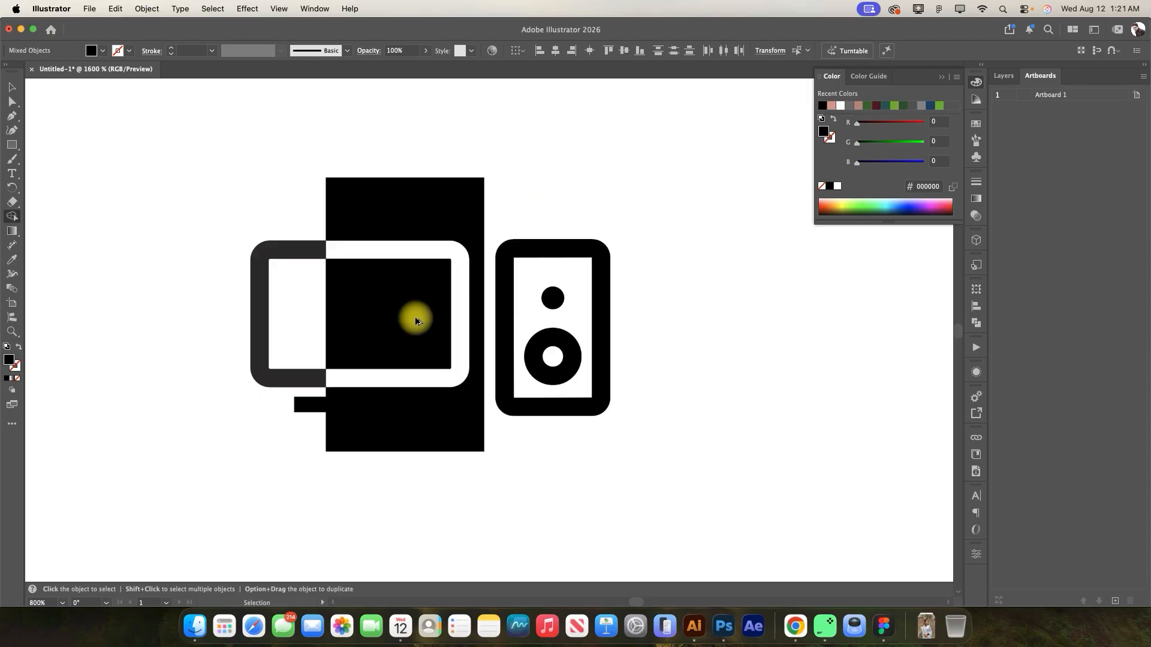
left_click(343, 404, "alt")
- Delete the leftover rectangle and screen pieces, keeping only the left part of the monitor and its stand
left_click(9, 90)
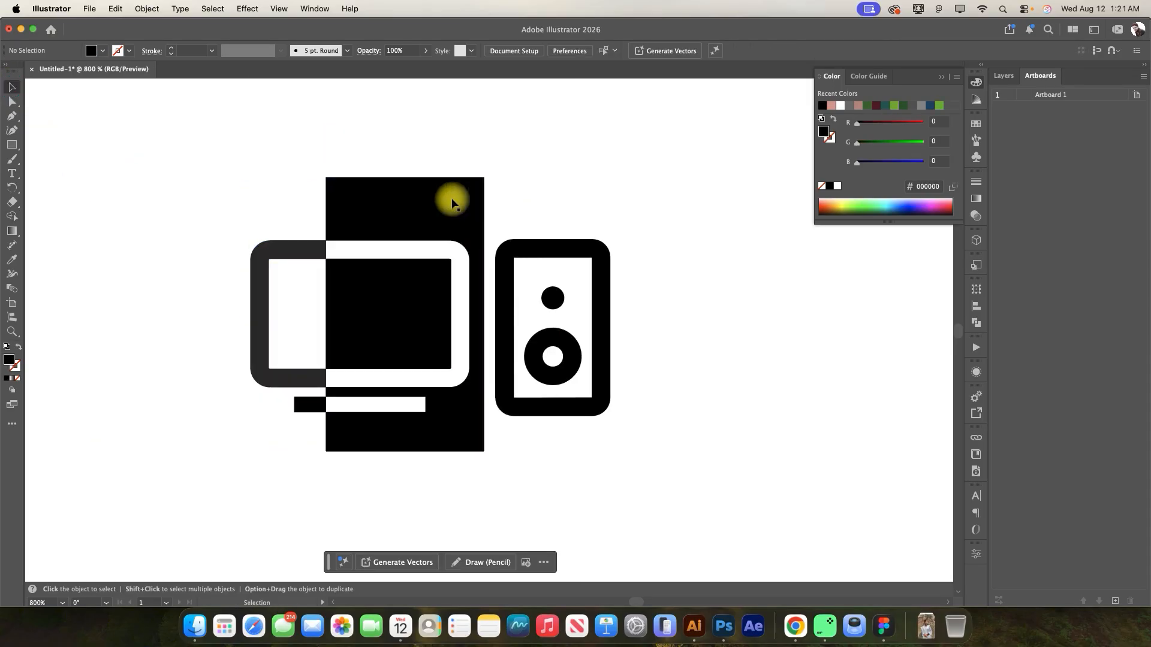
left_click_drag(452, 198, 282, 184)
key("Delete")
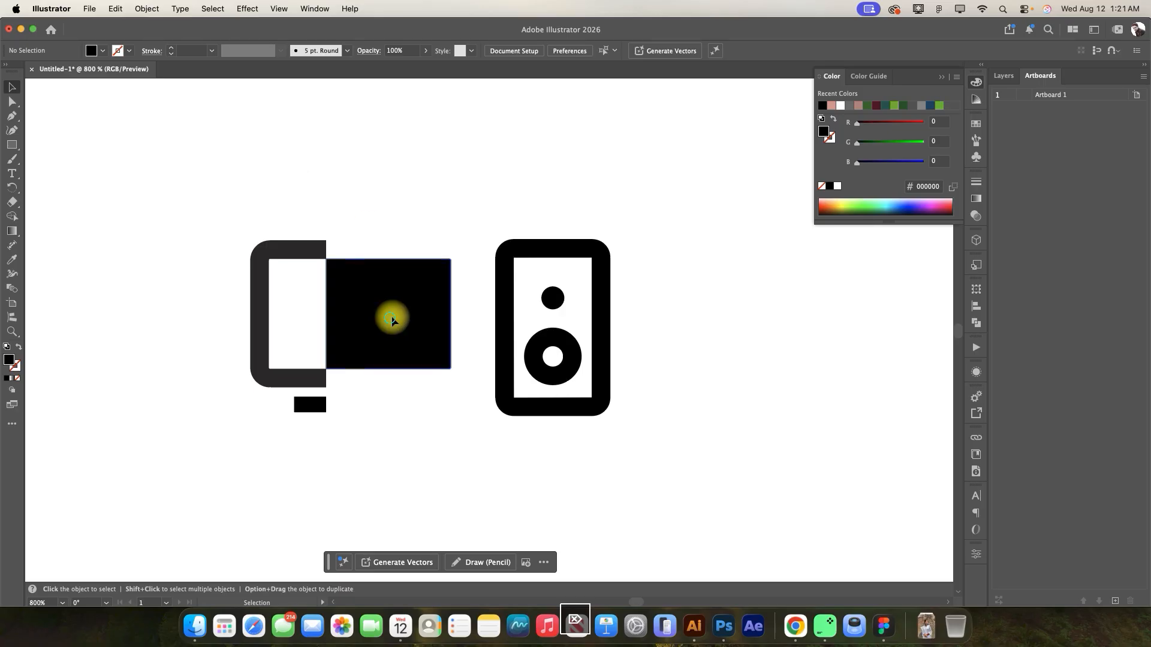
left_click_drag(391, 314, 674, 470)
key("Delete")
left_click(695, 338)
left_click_drag(393, 301, 505, 313)
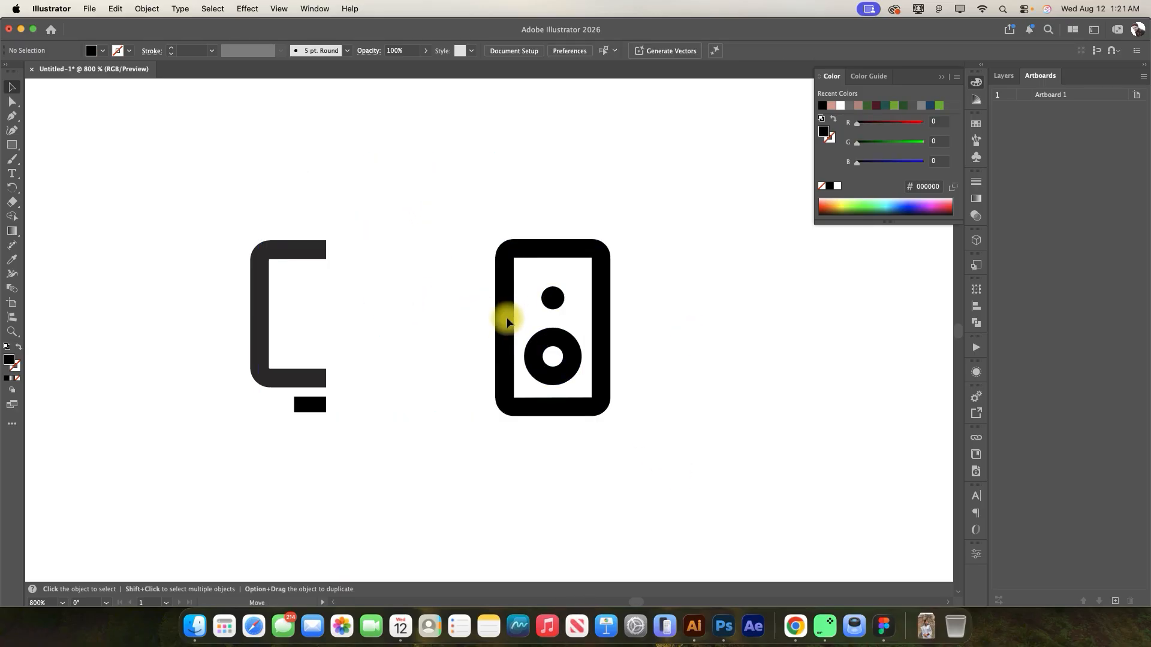
key("Delete")
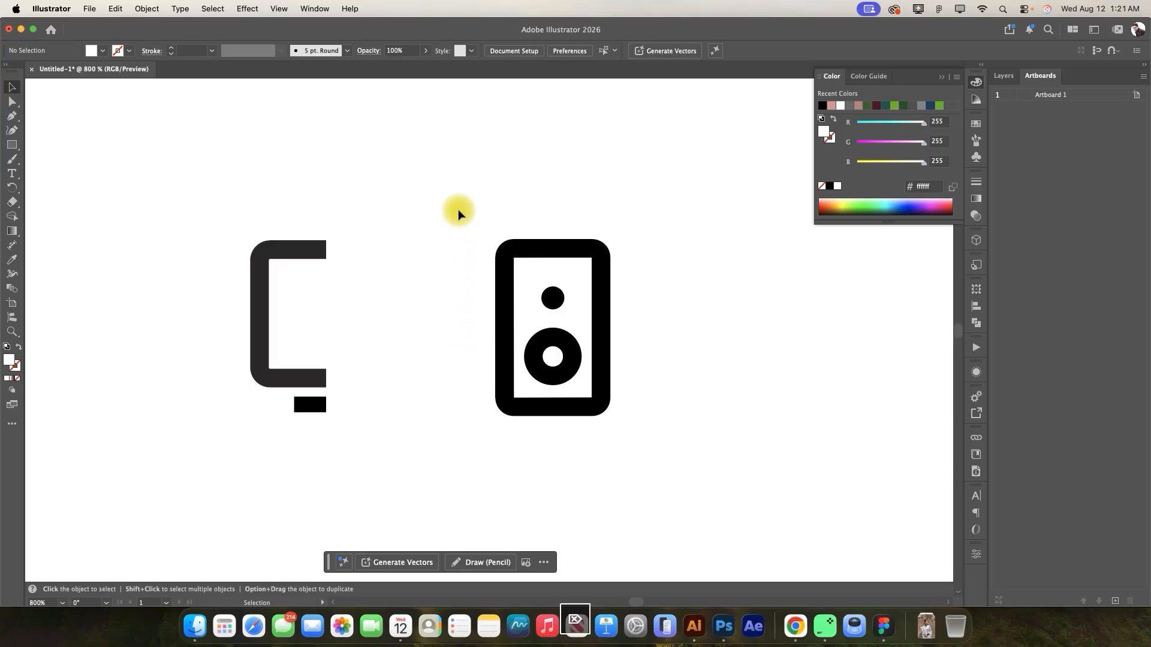
- Move the whole speaker horizontally until it sits just beside the cut edge of the monitor
left_click_drag(464, 180, 676, 484)
left_click_drag(582, 360, 421, 373)
left_click(575, 329)
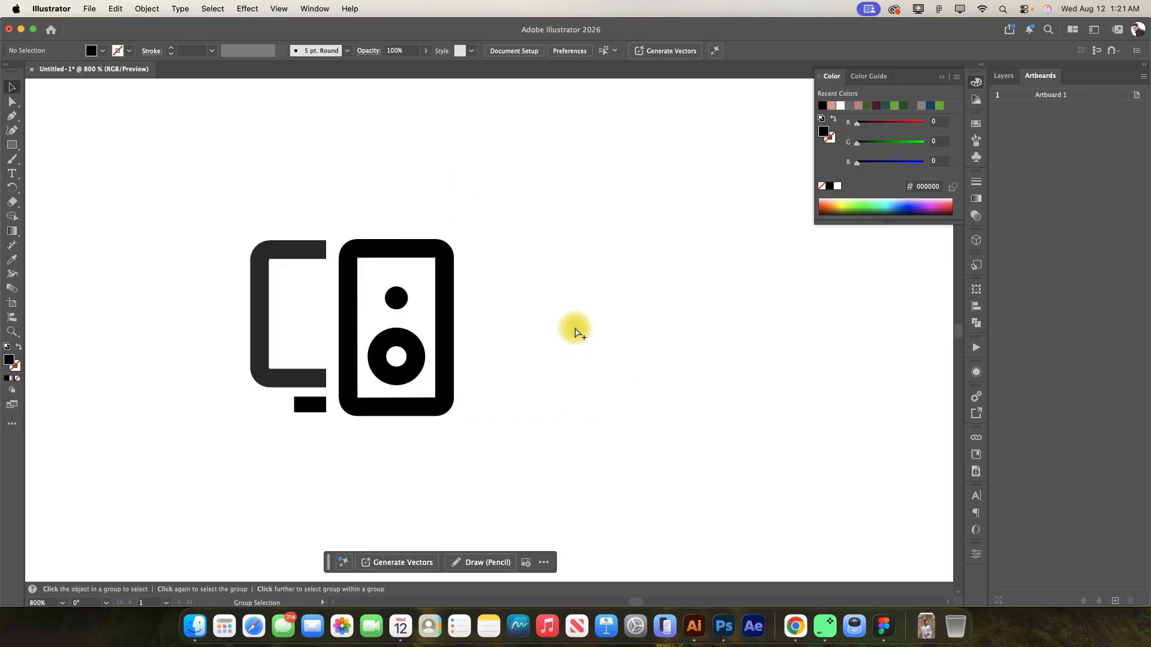
- Group the monitor, stand and speaker shapes into one icon
scroll(575, 329, "down", 2)
scroll(483, 342, "up", 1)
left_click_drag(636, 444, 638, 444)
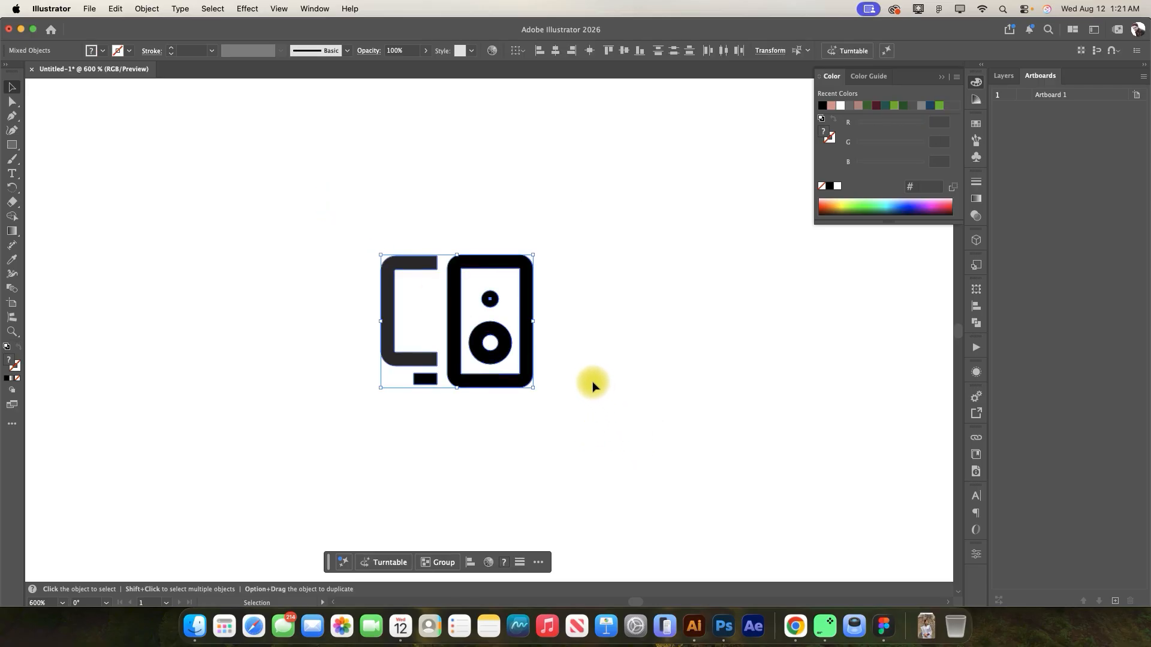
scroll(570, 329, "down", 3)
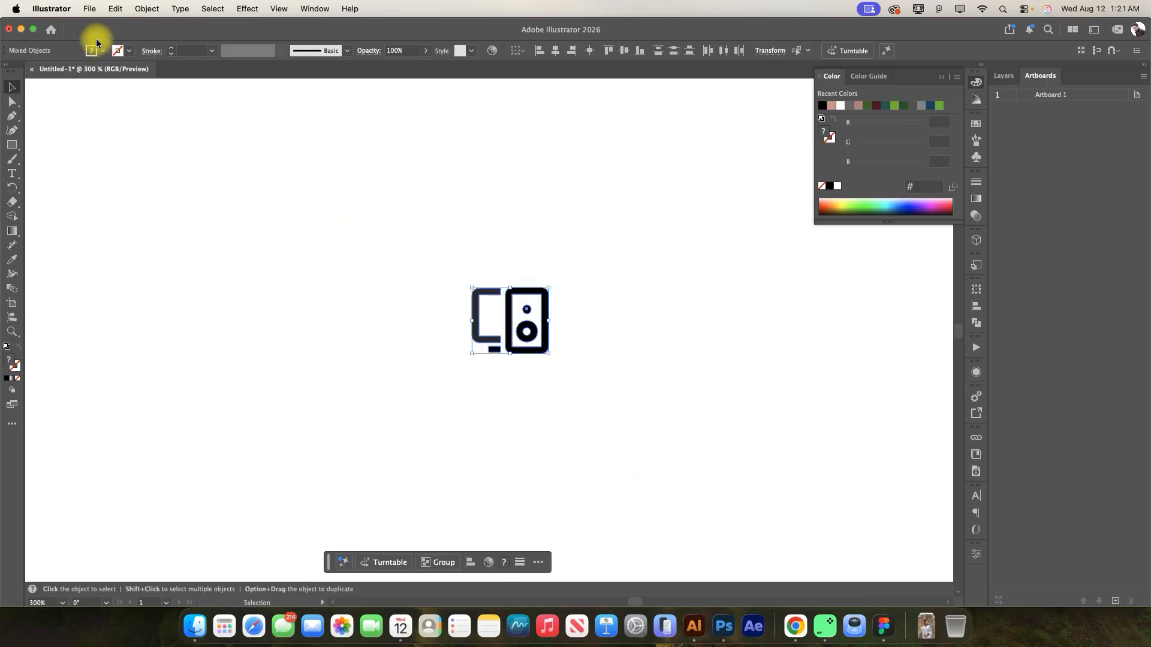
scroll(471, 257, "down", 4)
scroll(478, 252, "up", 3)
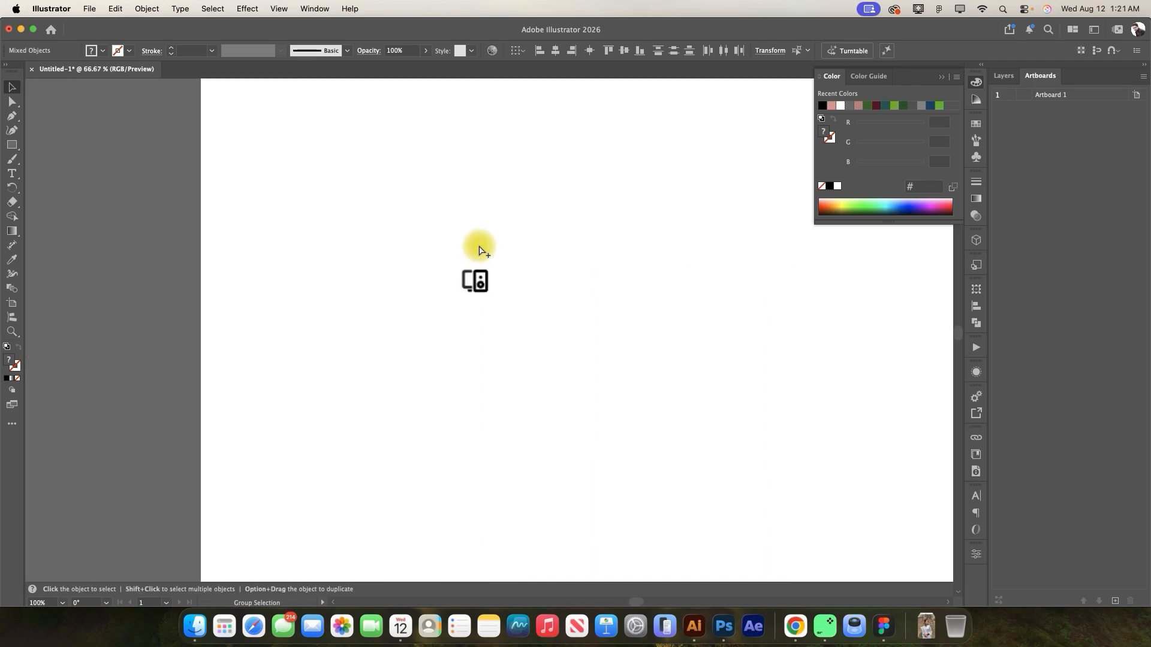
key("super+g")
- Export the grouped monitor-and-speaker icon as an SVG asset, with the Desktop folder as the destination
left_click(89, 9)
left_click(120, 346)
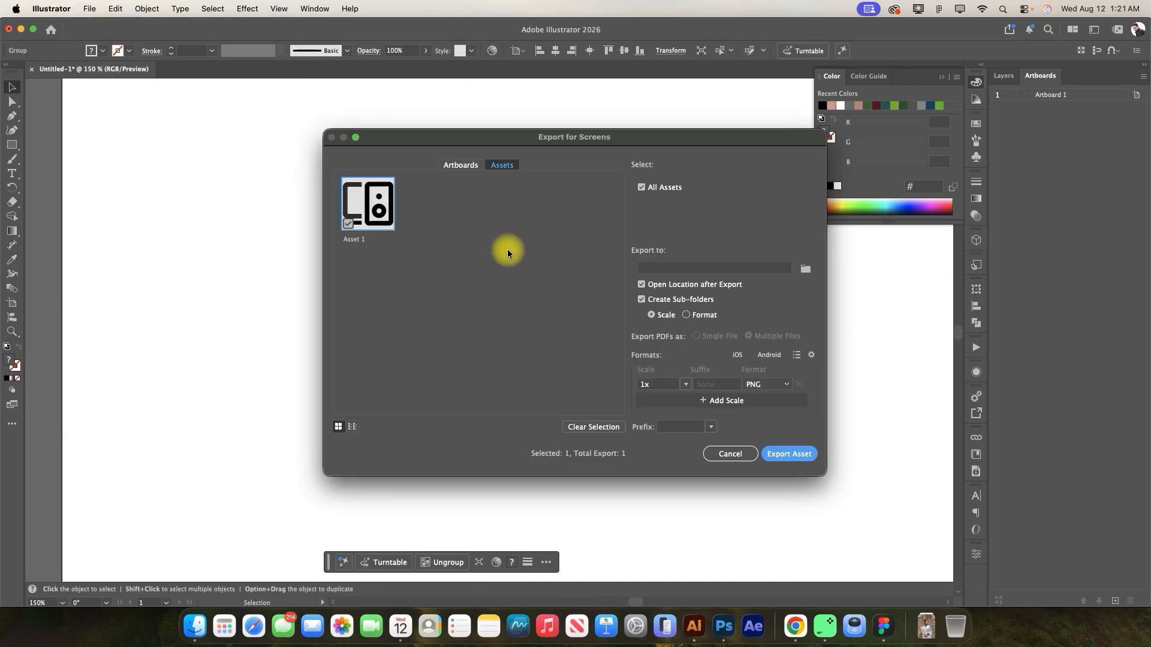
left_click(767, 384)
left_click(771, 476)
left_click(789, 454)
left_click(616, 327)
left_click(805, 269)
left_click(389, 216)
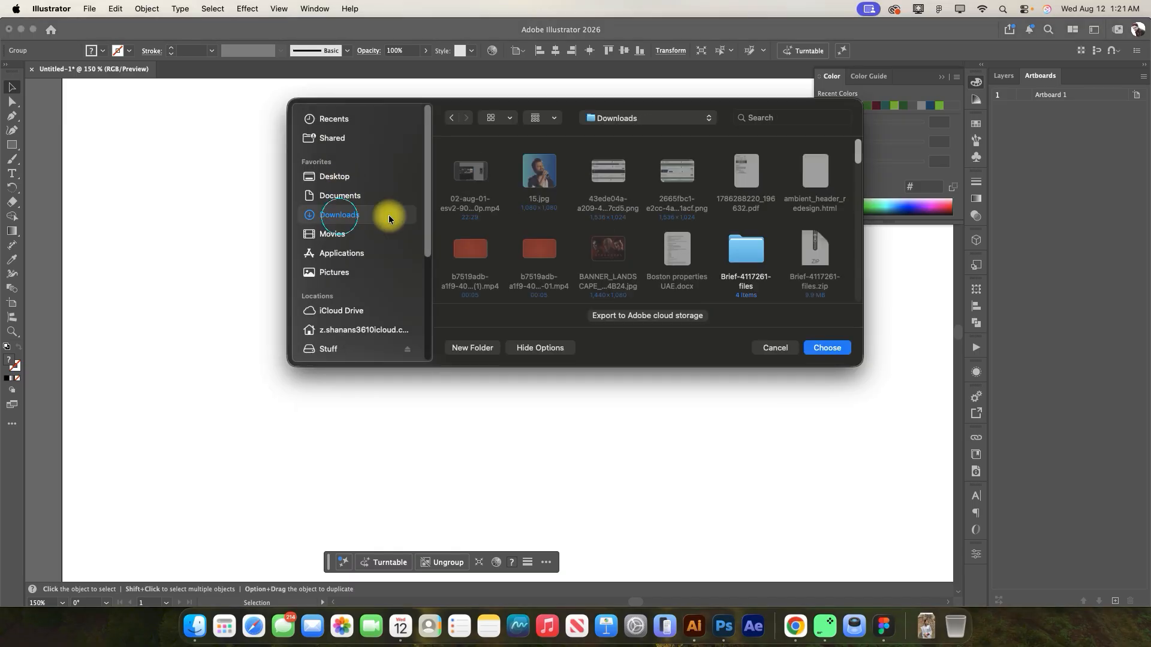
left_click(372, 177)
left_click(825, 347)
- Bring the exported icon file into the Figma canvas, placing it between the Home Screen frame and the reference screenshot
key("super+Tab")
left_click_drag(256, 120, 561, 268)
key("super+Tab")
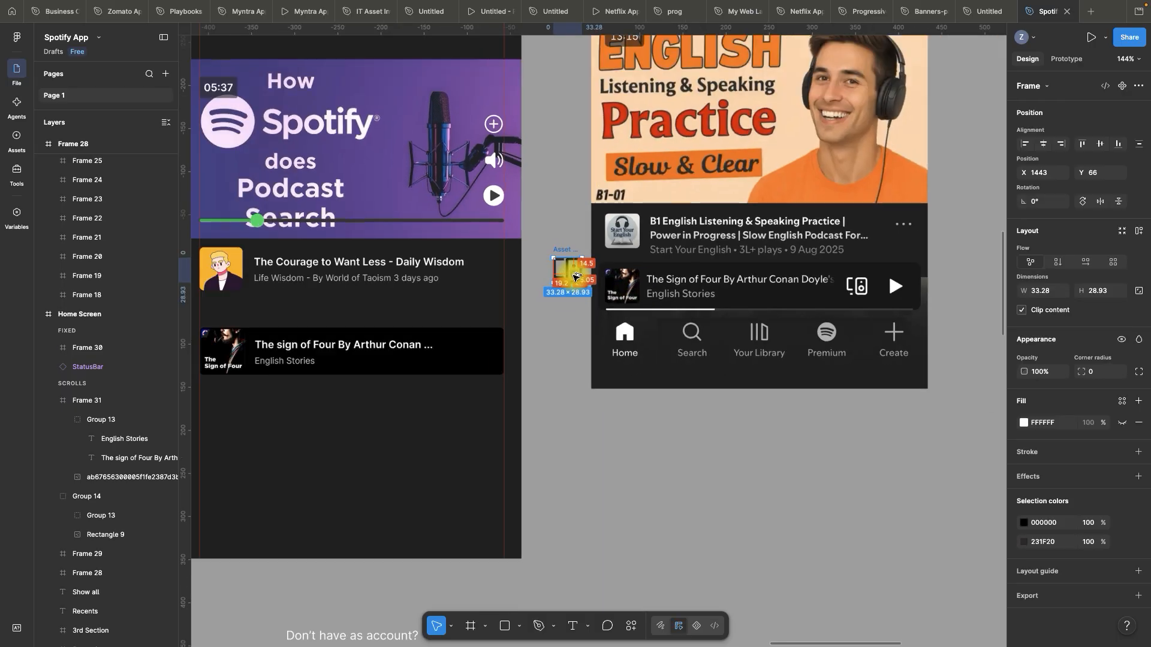
left_click(566, 242)
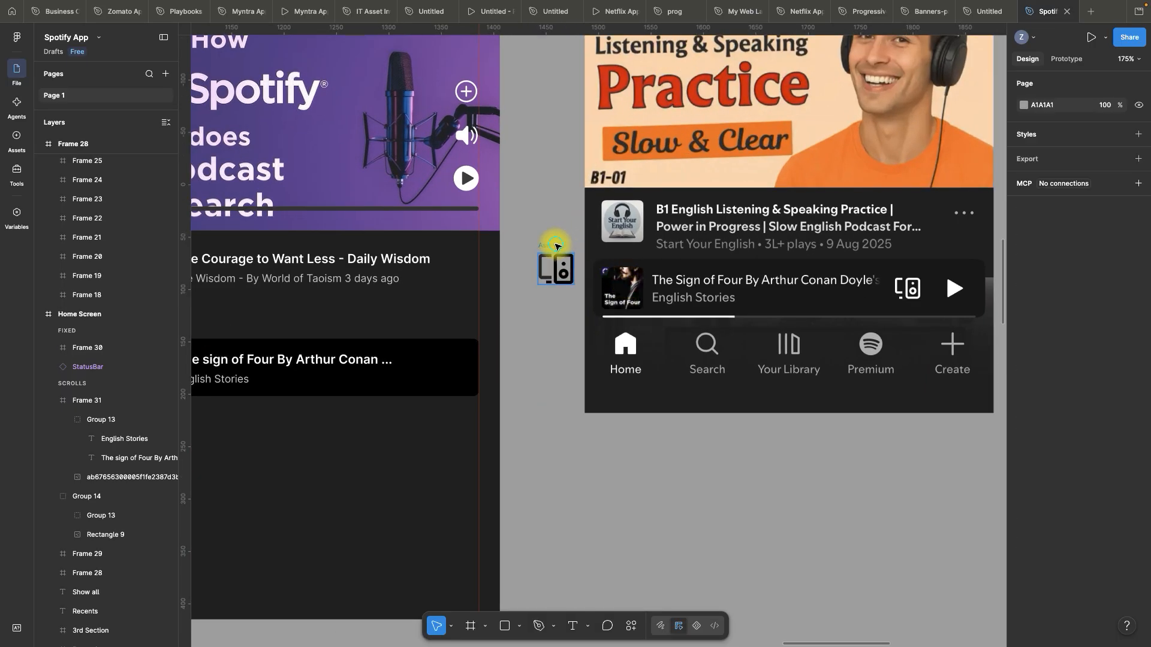
left_click_drag(556, 245, 546, 251)
scroll(544, 287, "up", 2)
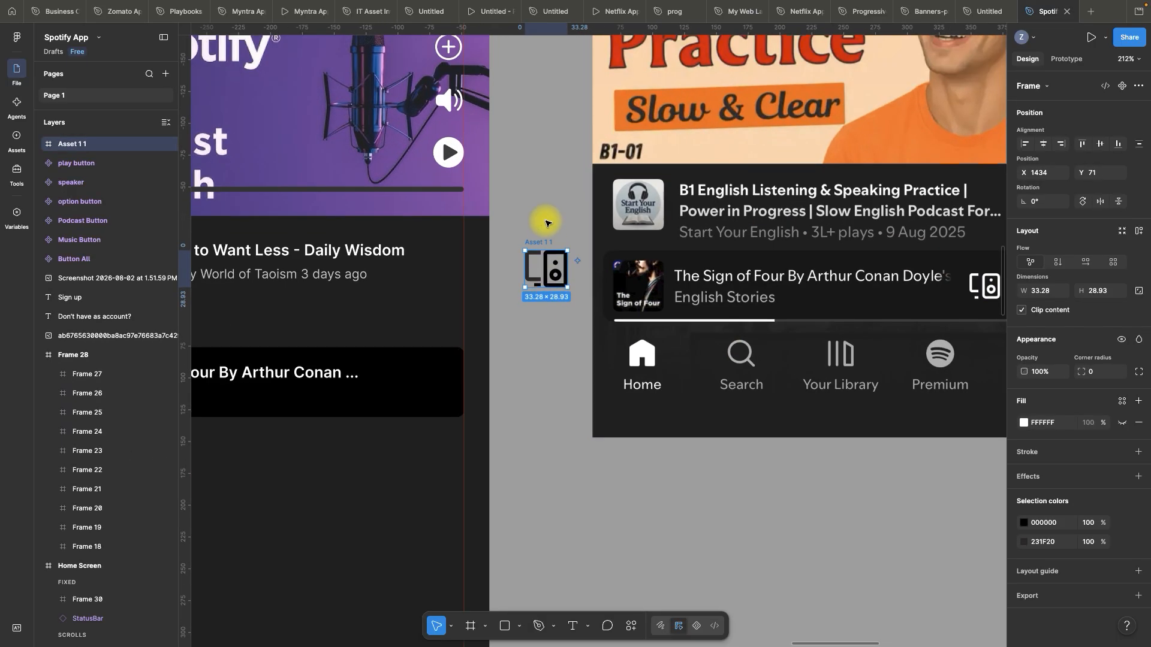
- Recolour both dark colours of the imported icon to white (FFFFFF)
left_click(1042, 523)
type("fff")
key("Return")
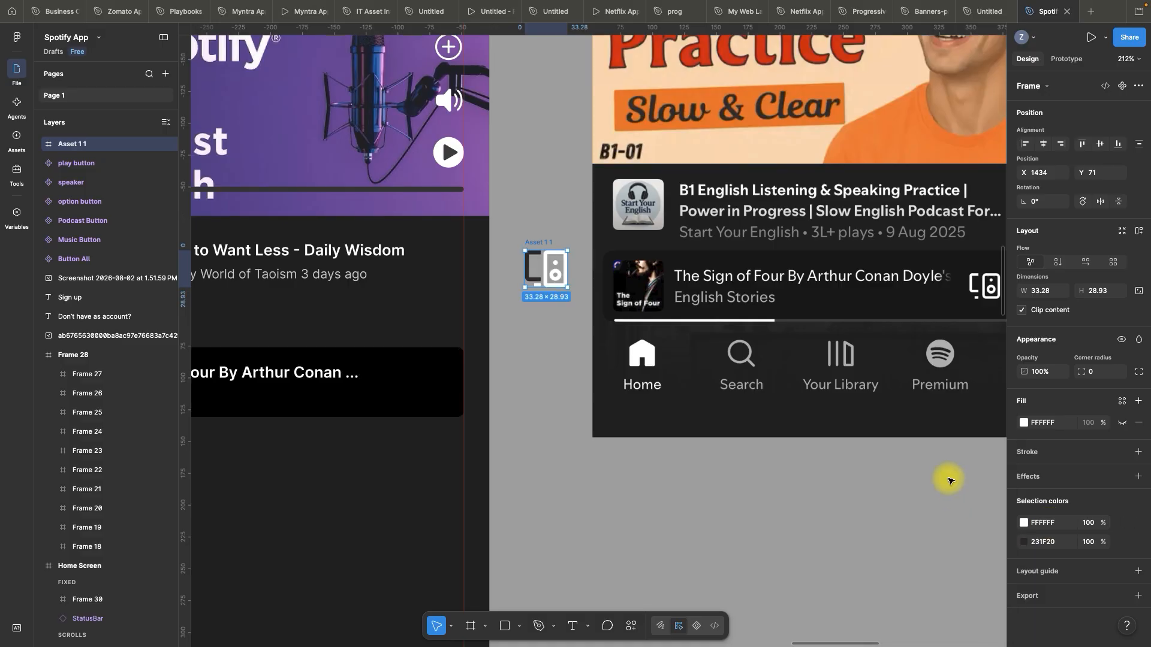
left_click(512, 219)
left_click(546, 269)
left_click(1047, 572)
type("fff")
key("Return")
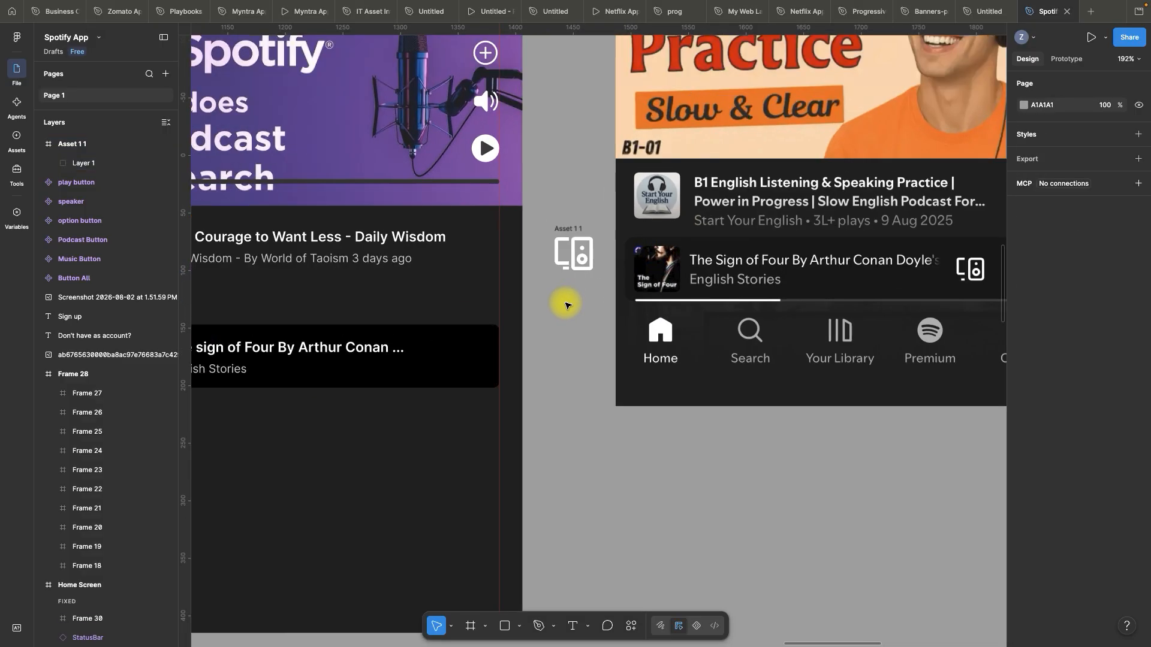
- Scale the icon to about 20.71 × 18 and place it in the mini player bar beside the title text
left_click_drag(566, 228, 556, 334)
scroll(561, 360, "up", 6)
key("k")
left_click_drag(606, 387, 570, 375)
scroll(623, 314, "down", 5)
left_click_drag(588, 322, 432, 308)
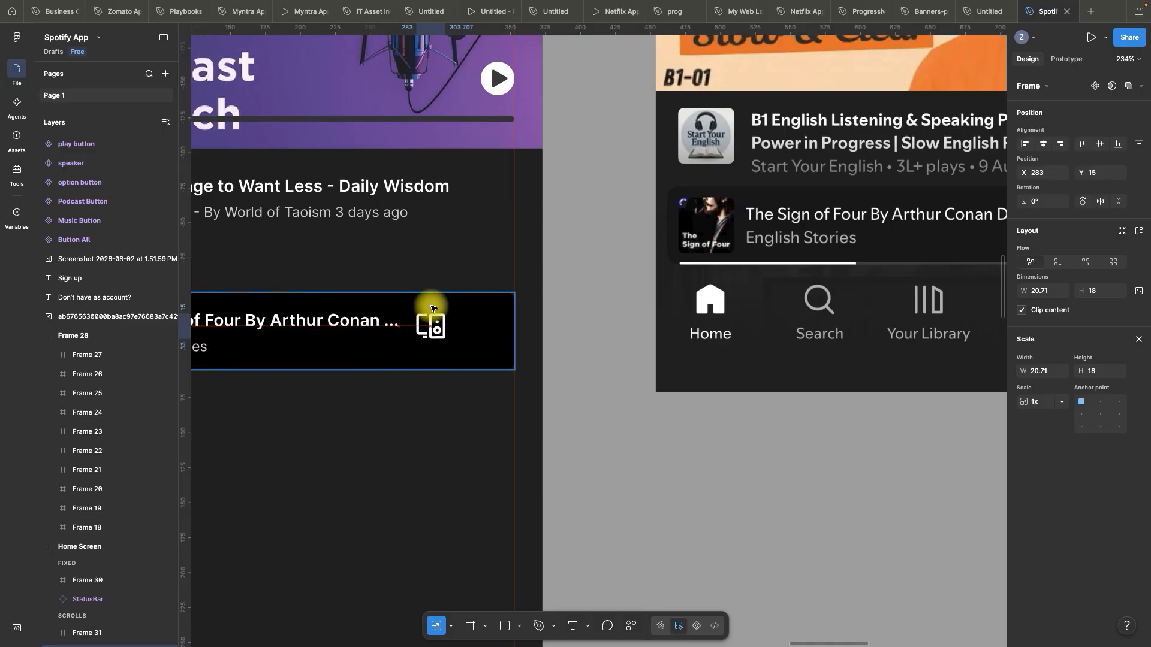
- Enlarge the monitor-and-speaker icon slightly within the mini player bar, keeping its proportions
left_click(388, 389)
scroll(388, 389, "up", 3)
left_click(451, 308)
left_click(450, 311)
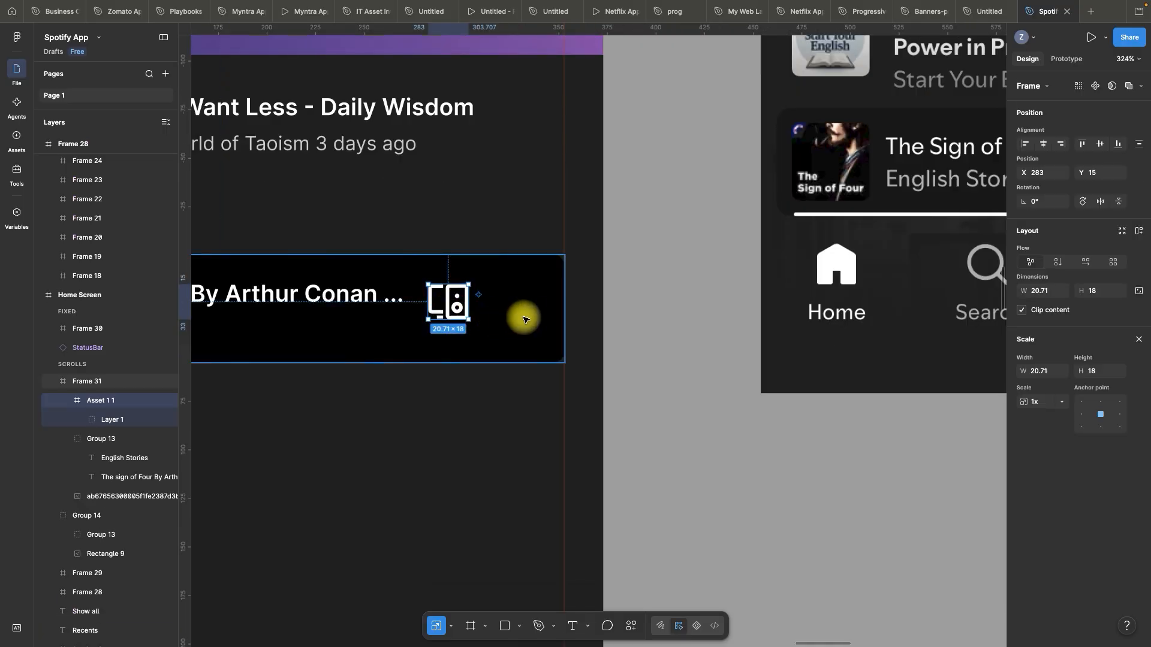
left_click_drag(470, 319, 481, 329)
left_click(634, 298)
scroll(539, 324, "down", 10)
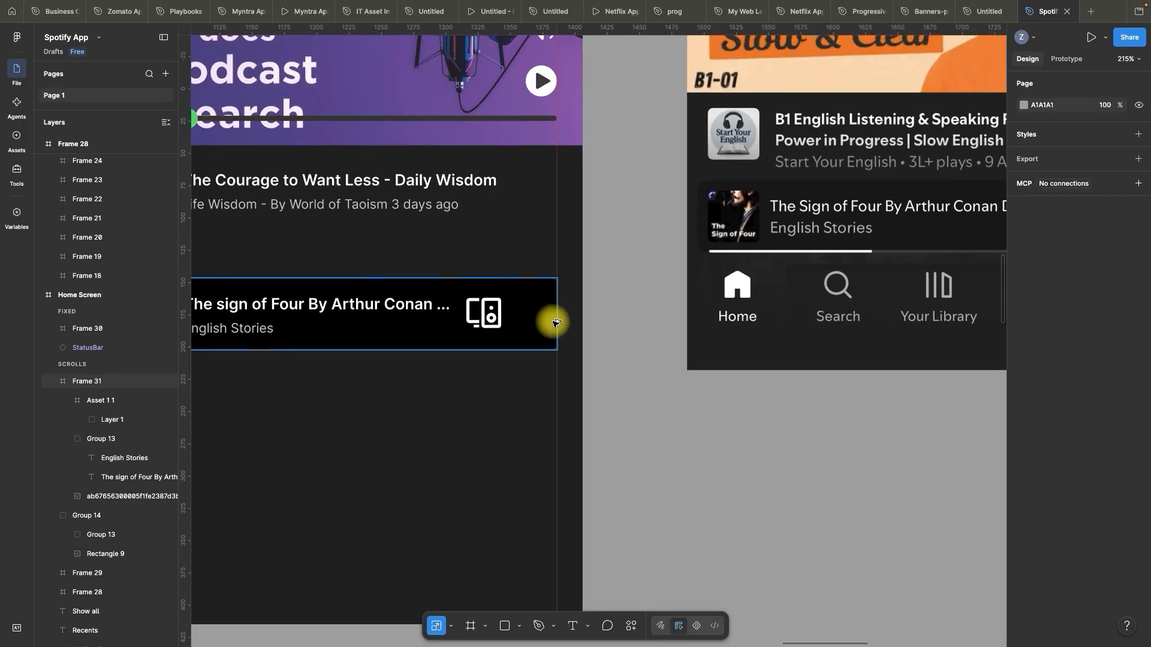
- Draw a 28 × 28 triangle polygon on the empty canvas beside the Home Screen and rotate it to -90° as a play symbol
scroll(773, 294, "up", 5)
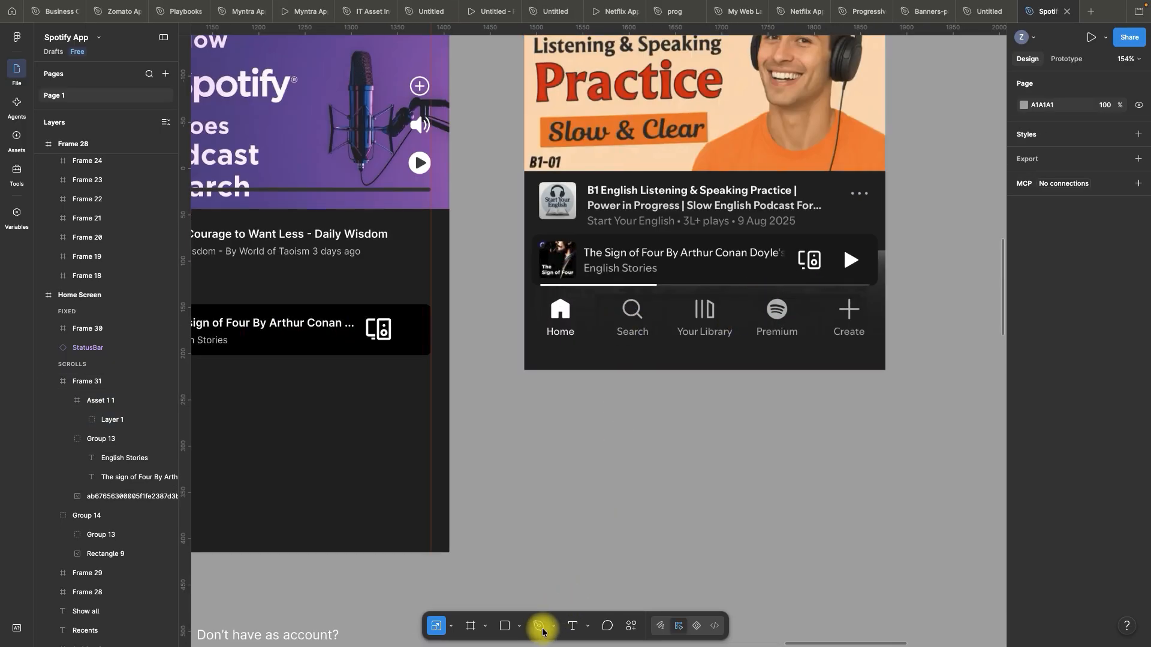
left_click(519, 627)
left_click(556, 574)
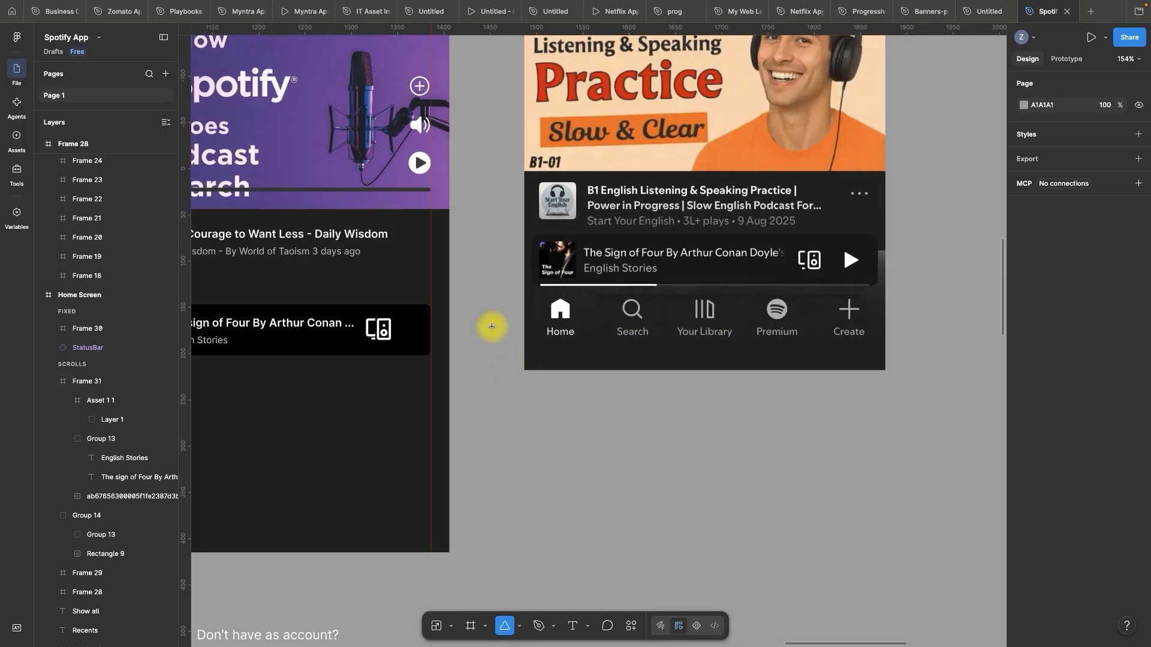
scroll(473, 326, "up", 3)
left_click_drag(458, 318, 481, 341)
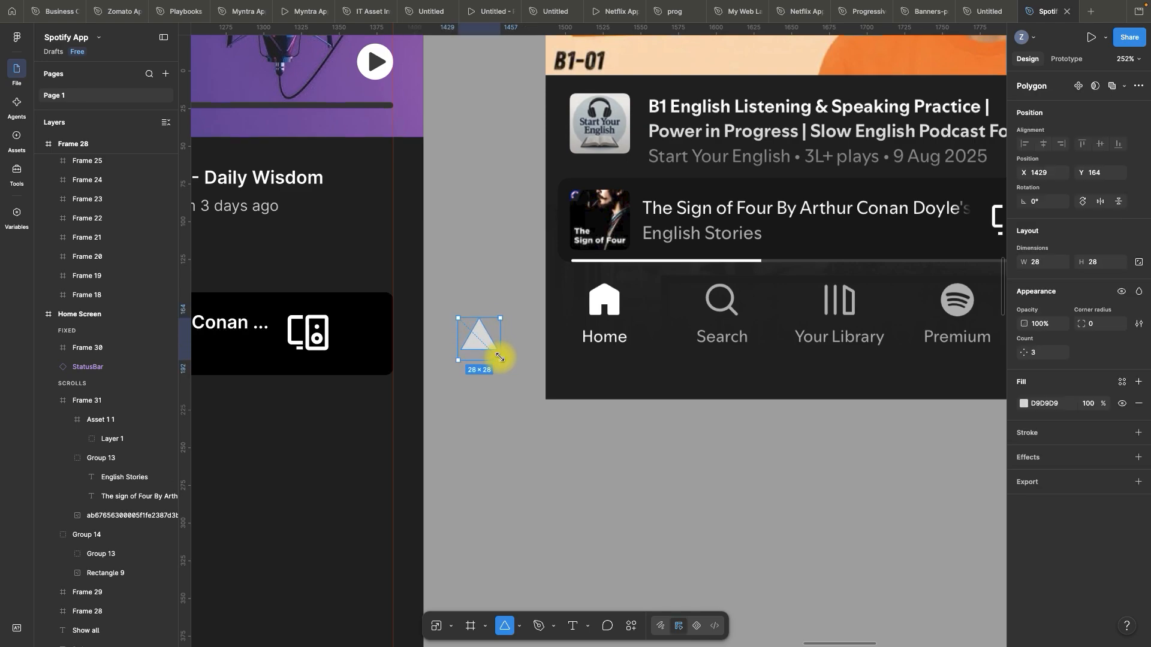
scroll(500, 358, "up", 4)
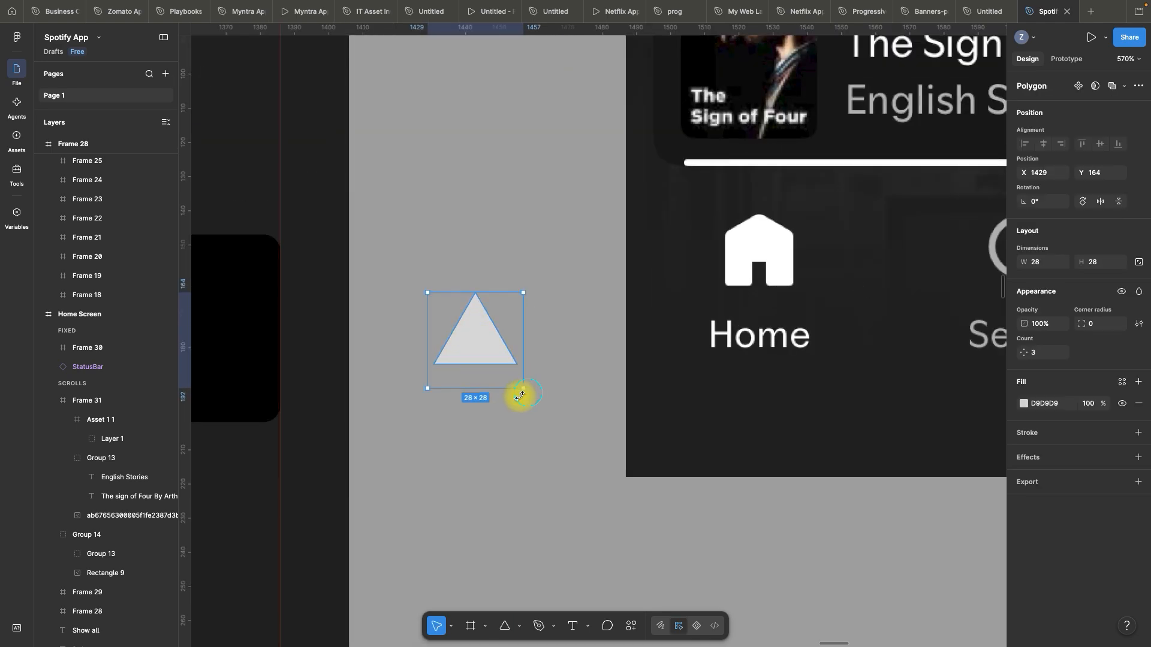
left_click_drag(520, 395, 434, 384)
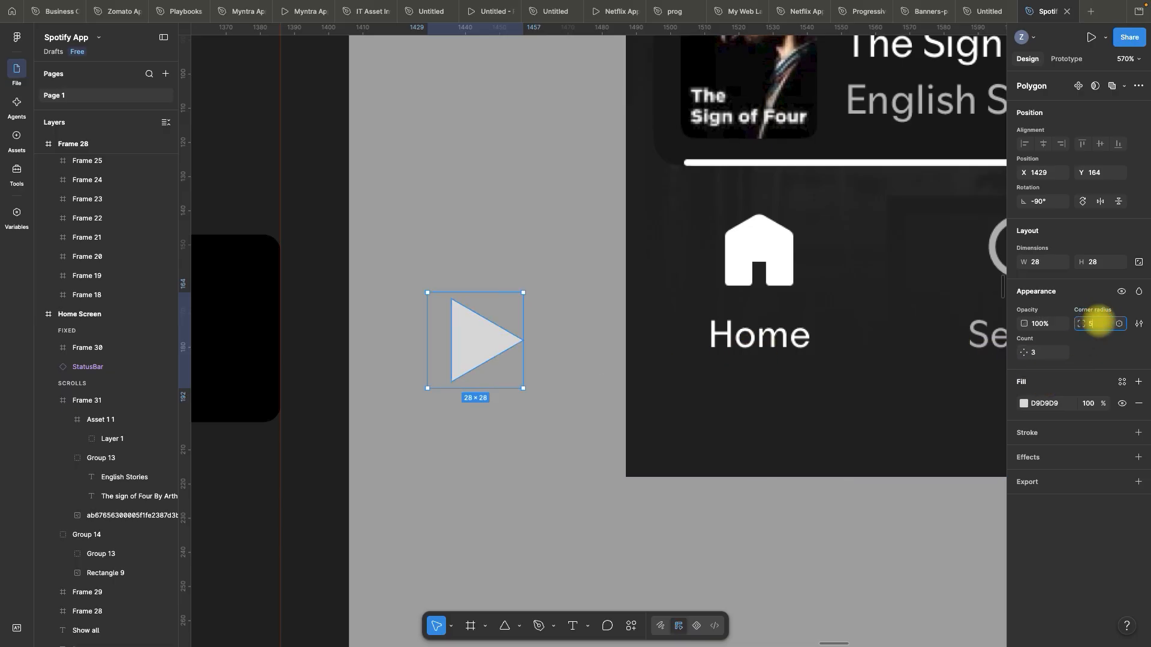
- Give the play triangle a corner radius of 0.5 and a white FFFFFF fill
key("Return")
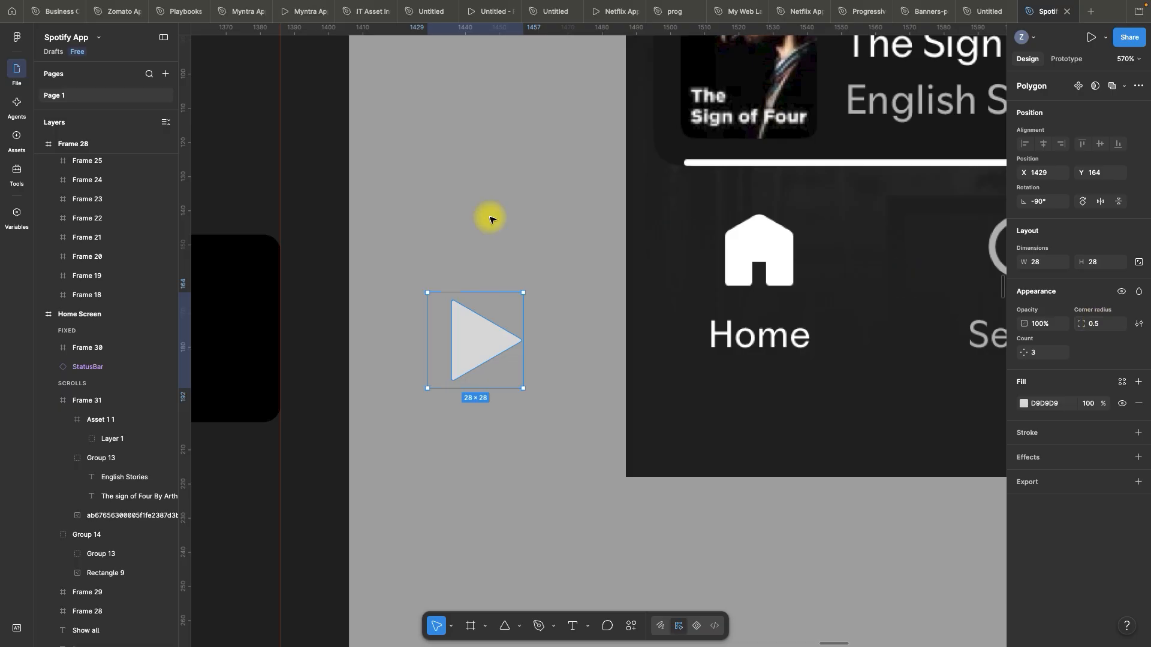
left_click(1035, 403)
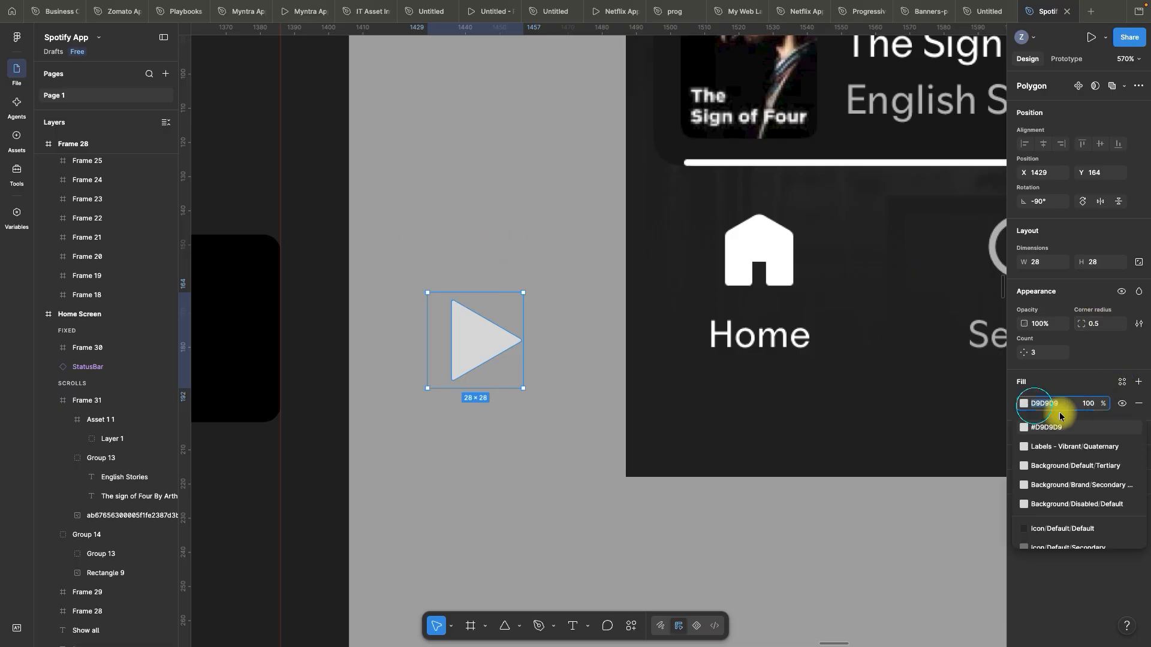
type("ffffff")
key("Return")
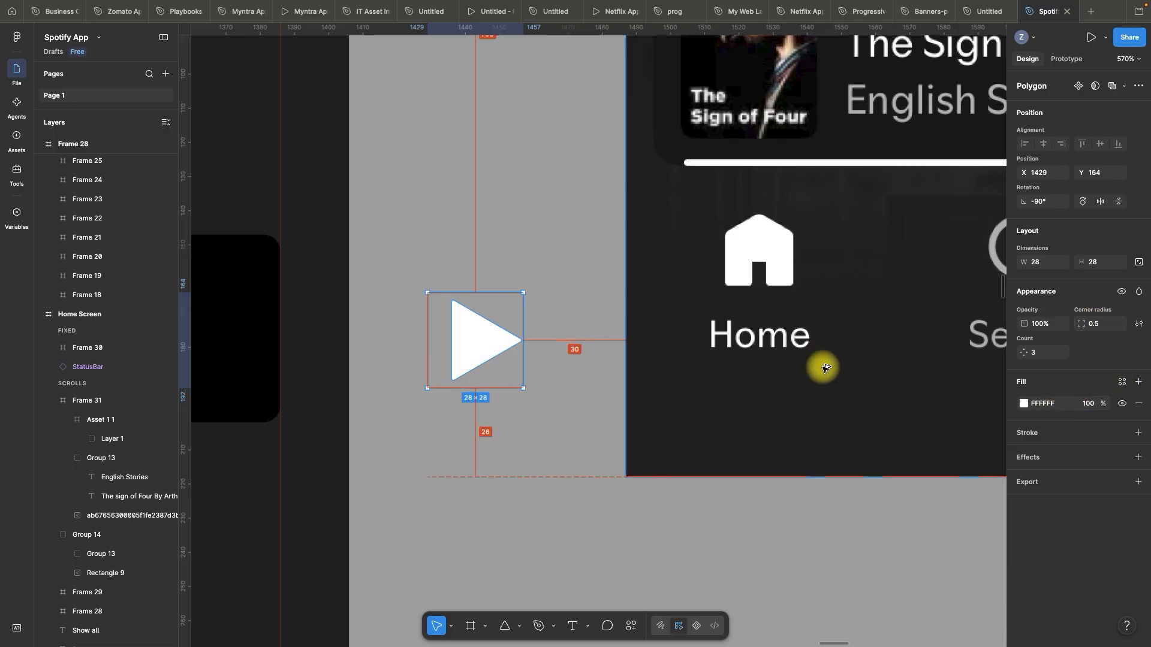
- Move the play triangle into the mini player bar beside the monitor-and-speaker icon, at X 317, Y 13
scroll(827, 360, "down", 5)
scroll(660, 340, "up", 5)
left_click_drag(827, 382, 635, 370)
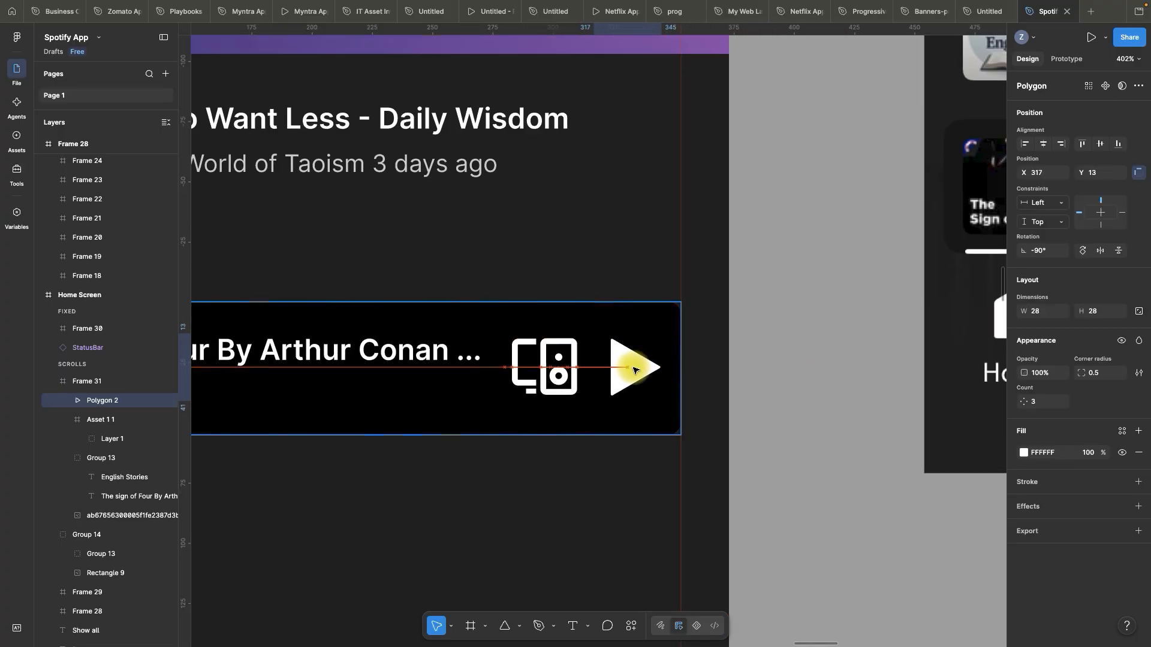
left_click(779, 345)
scroll(719, 341, "down", 8)
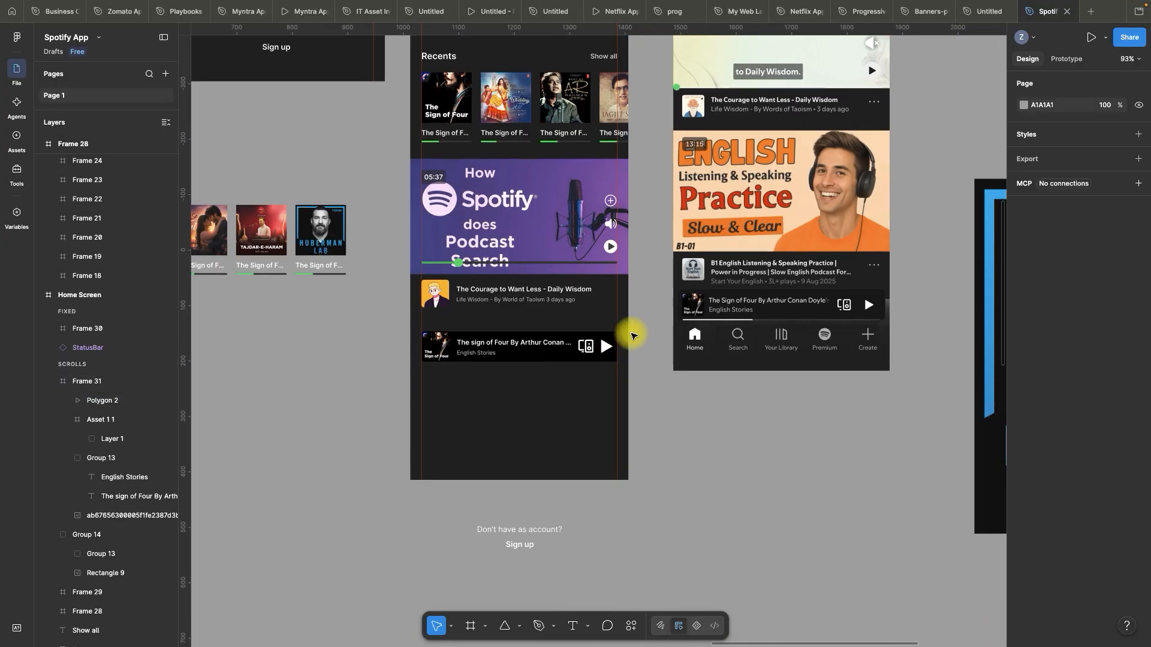
- Scale the play triangle down slightly in the mini player bar
scroll(635, 332, "up", 6)
left_click(535, 401)
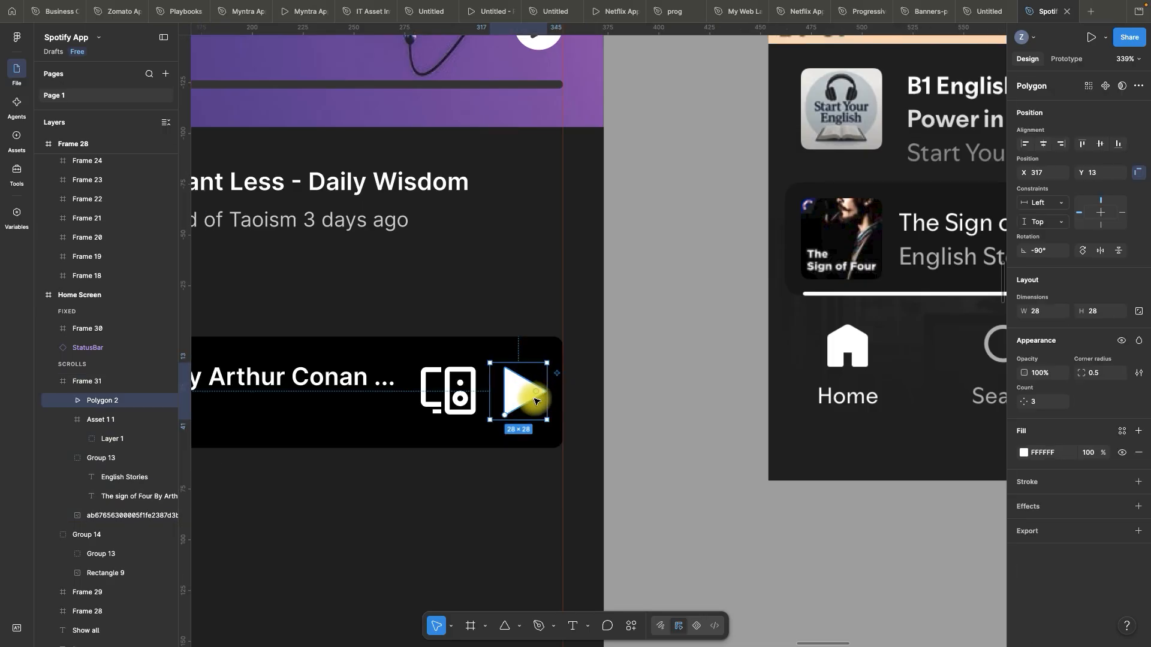
scroll(535, 401, "up", 3)
key("k")
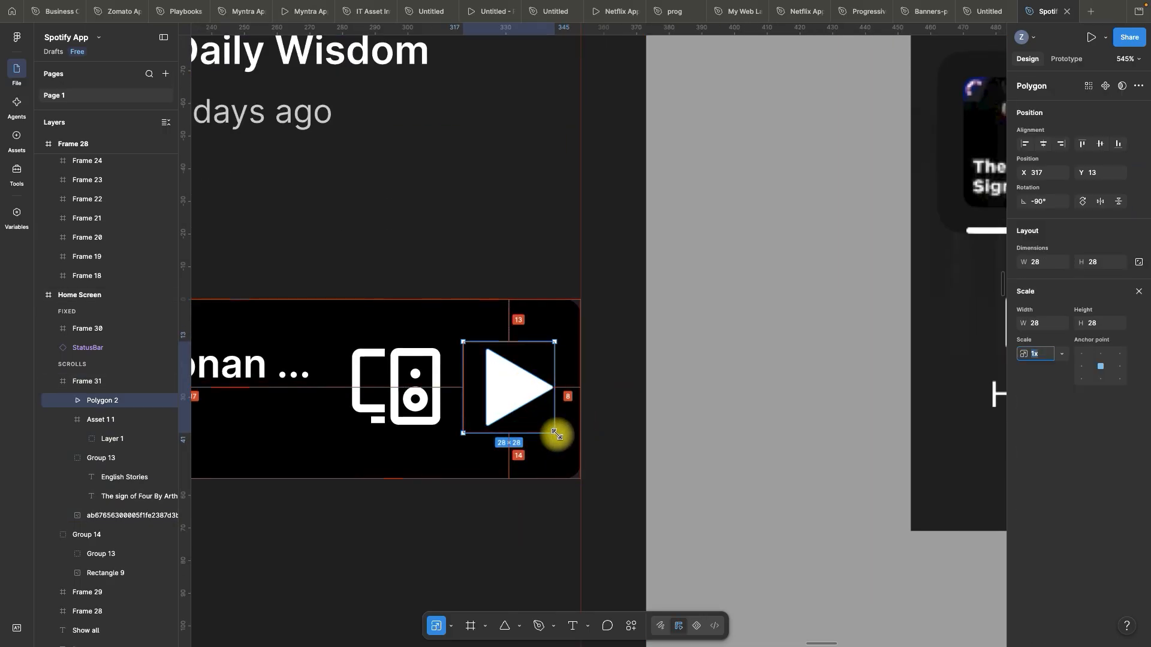
left_click(709, 375)
scroll(712, 376, "down", 4)
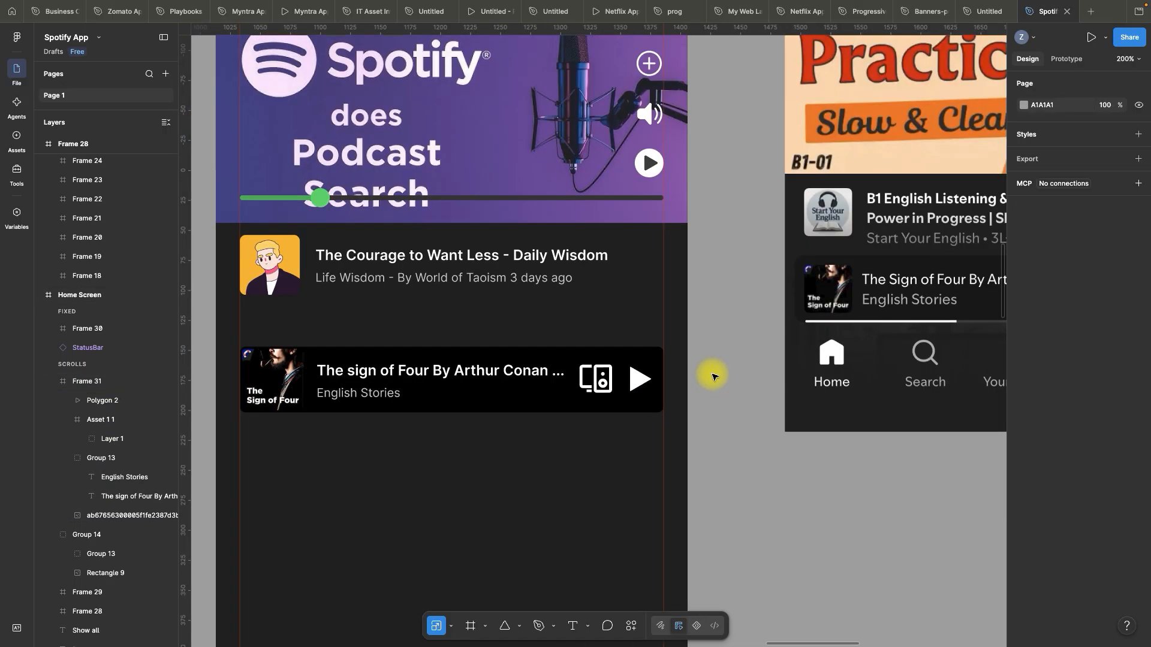
- Draw a thin 353 × 4 rectangle below the mini player bar, spanning the full width between the margin guides
scroll(712, 376, "down", 1)
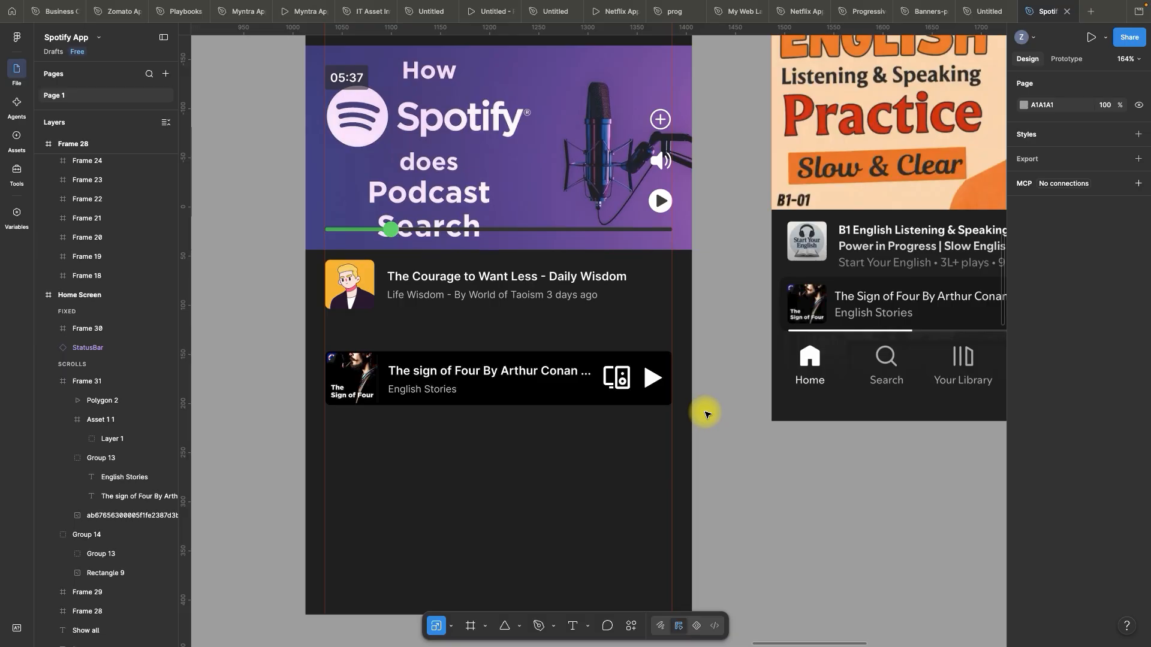
scroll(636, 422, "up", 1)
scroll(673, 387, "down", 1)
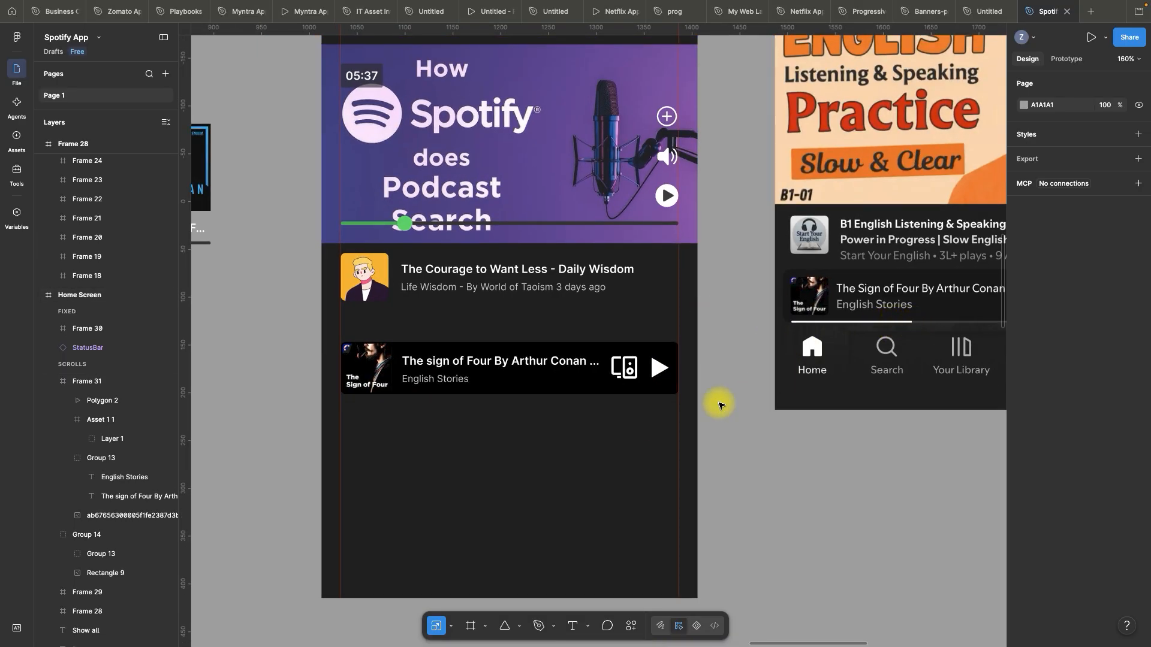
scroll(537, 450, "up", 1)
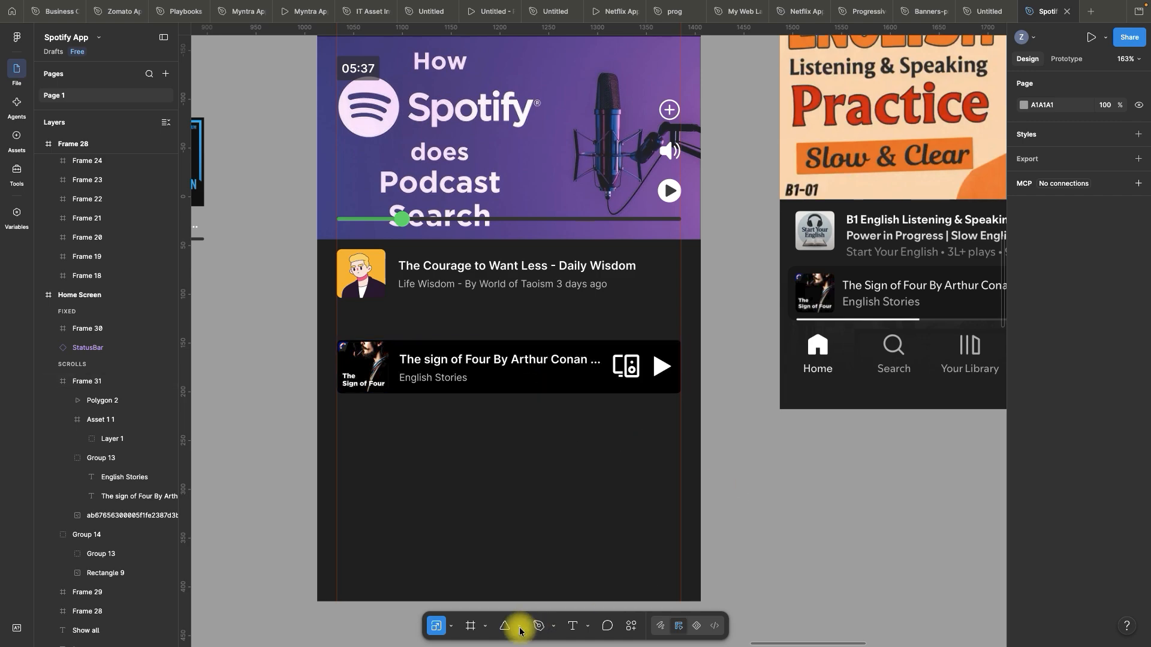
left_click(481, 630)
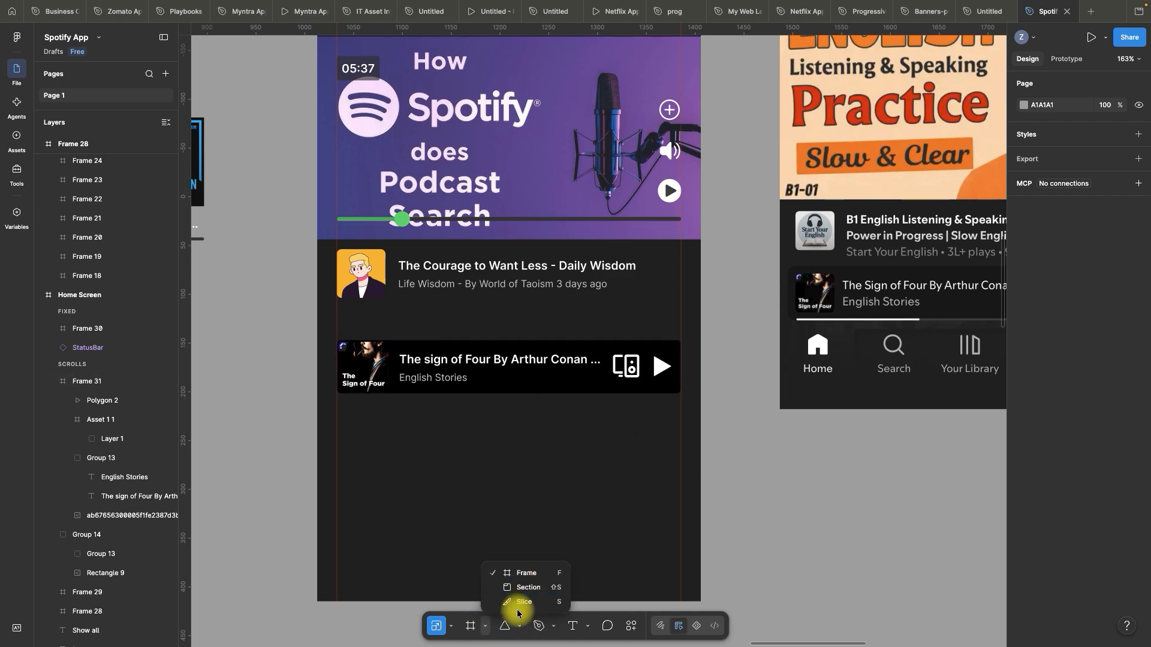
left_click(522, 630)
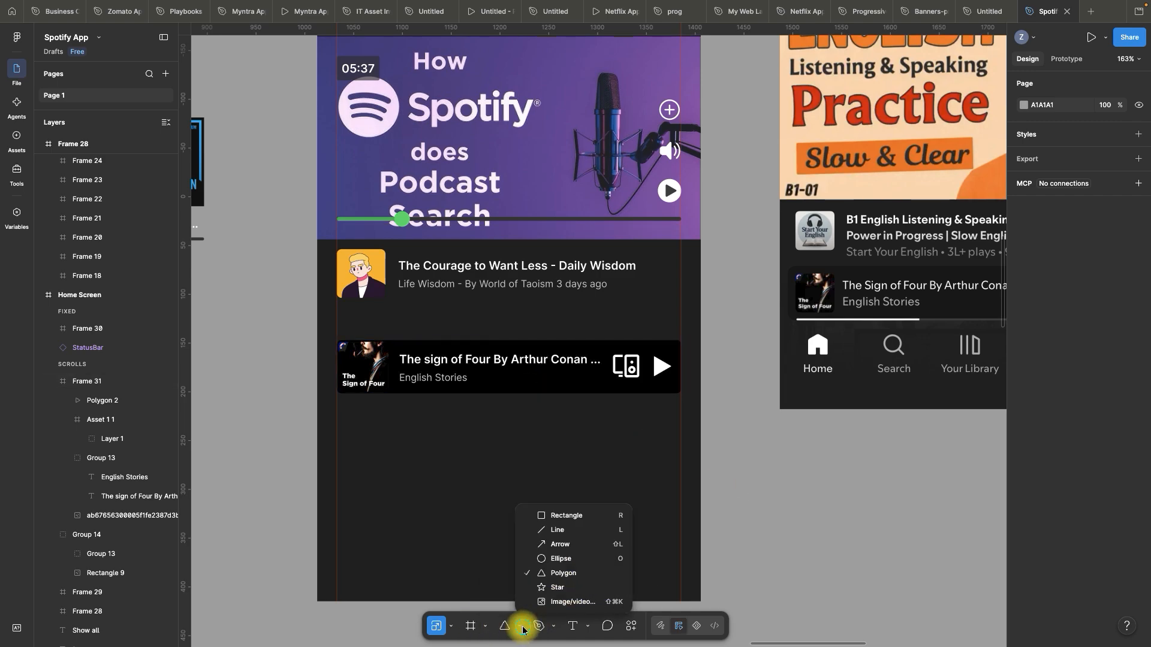
left_click(554, 516)
scroll(468, 470, "up", 3)
left_click_drag(316, 399, 724, 421)
mouse_move(316, 408)
left_mouse_down()
mouse_move(307, 404)
mouse_move(347, 403)
mouse_move(327, 388)
left_mouse_up()
scroll(351, 421, "up", 5)
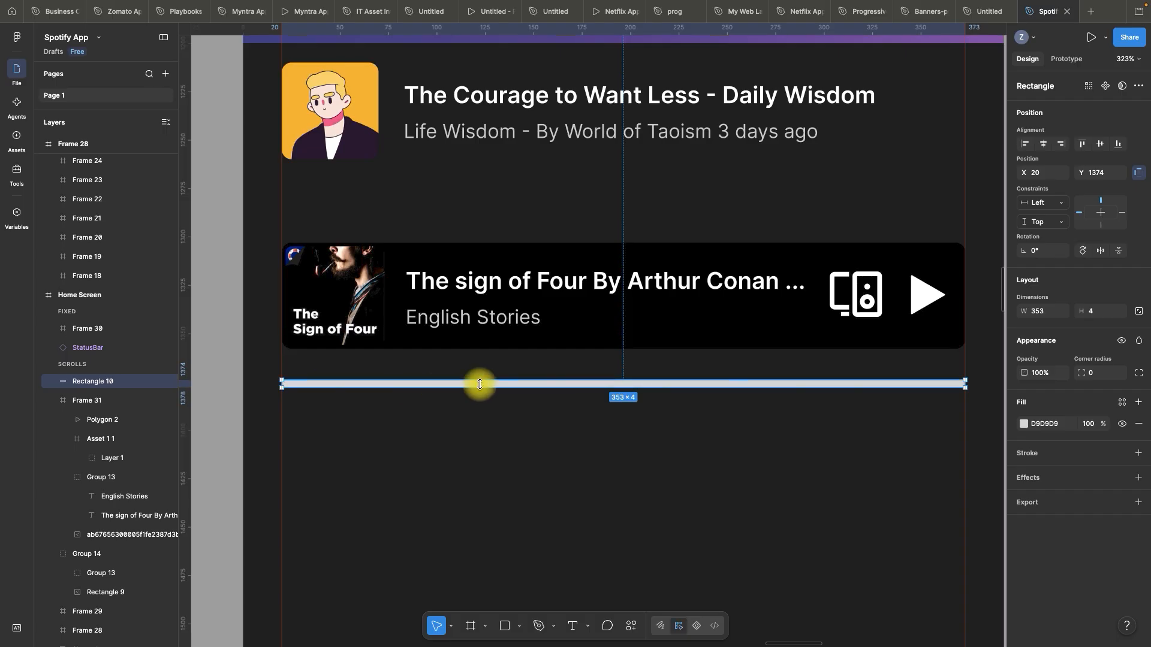
- Reduce the height of the thin progress rectangle to 3
scroll(531, 377, "down", 2)
scroll(545, 380, "up", 5)
scroll(590, 388, "up", 2)
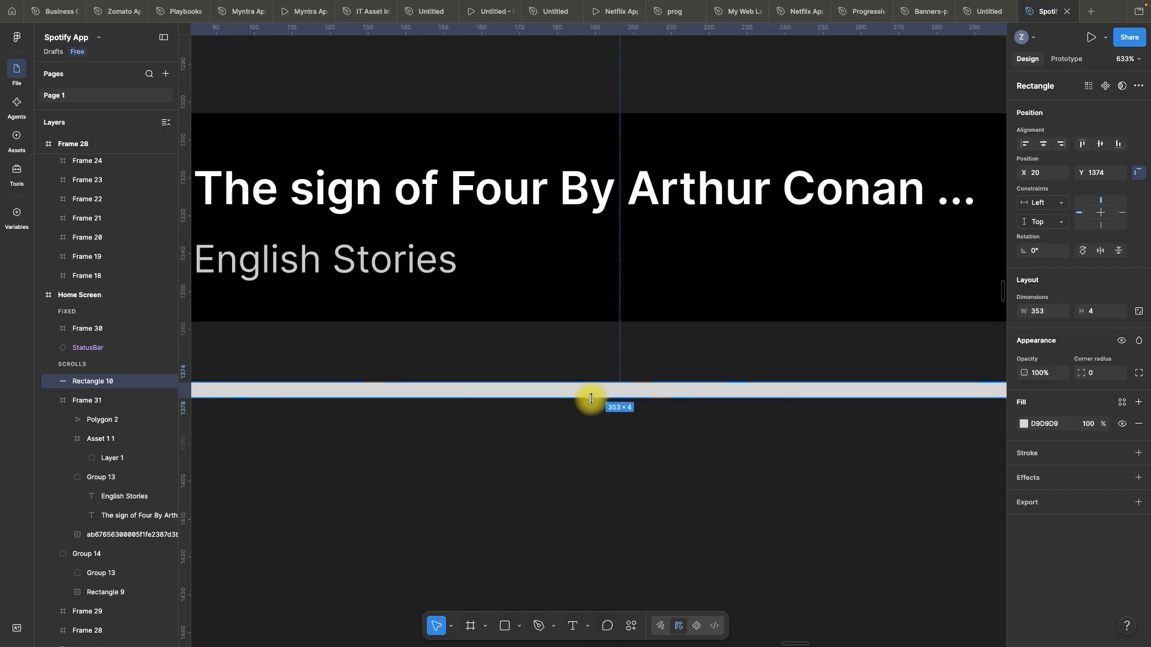
left_click_drag(588, 398, 585, 395)
scroll(571, 424, "down", 10)
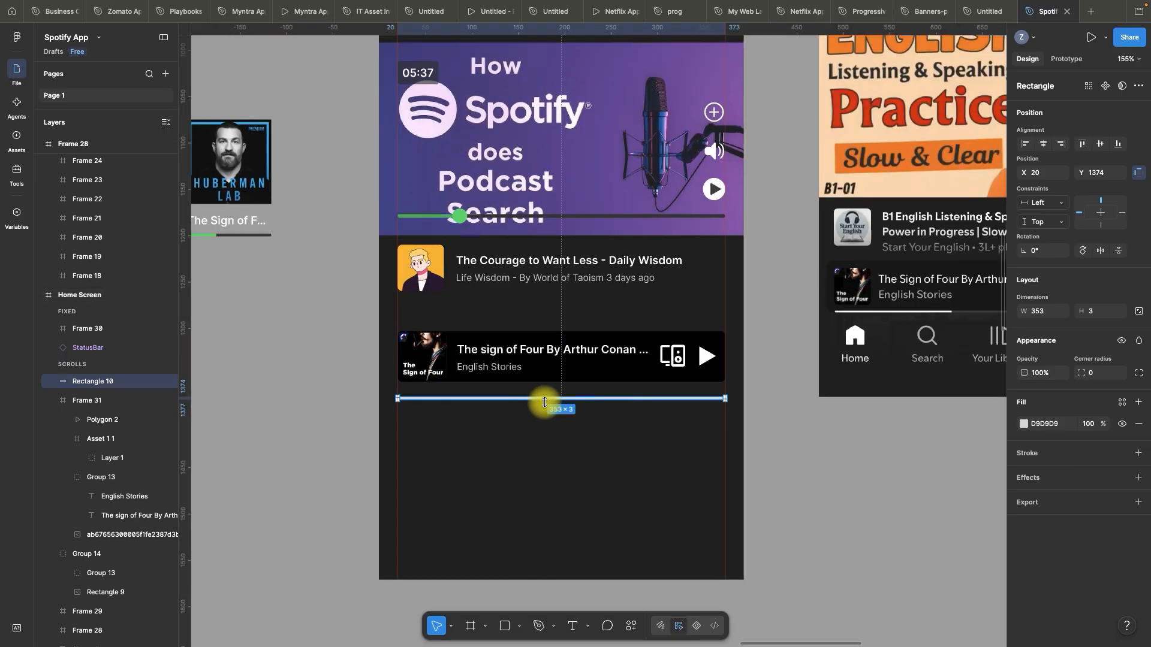
left_click(781, 409)
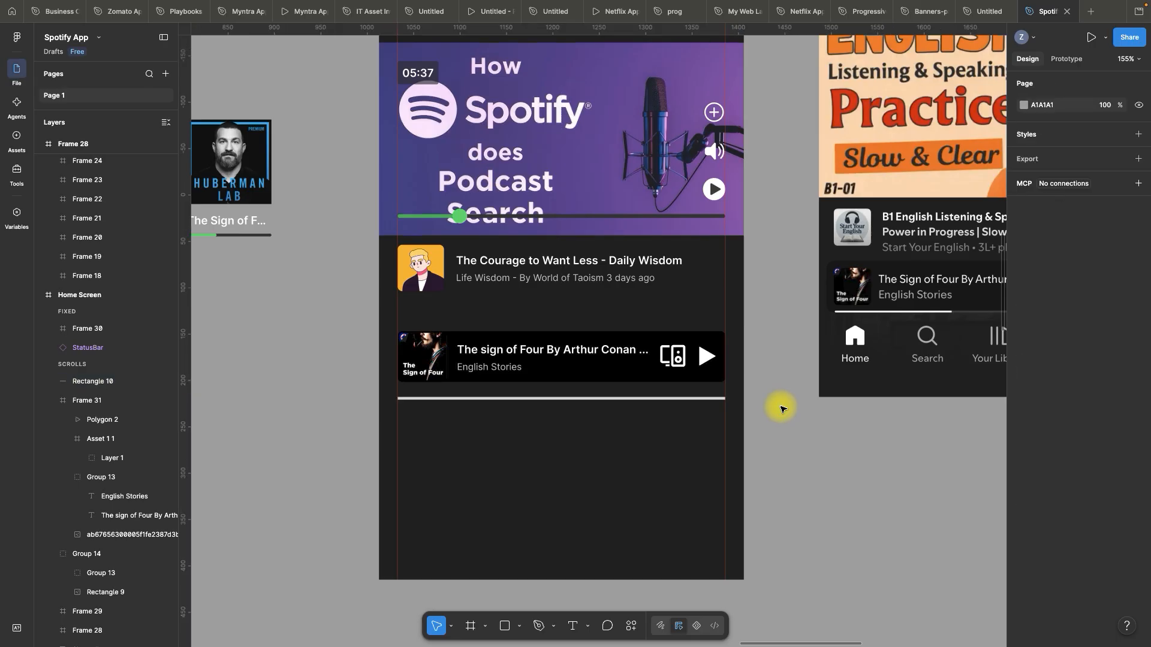
- Set the corner radius of the thin progress rectangle to 2
left_click(711, 398)
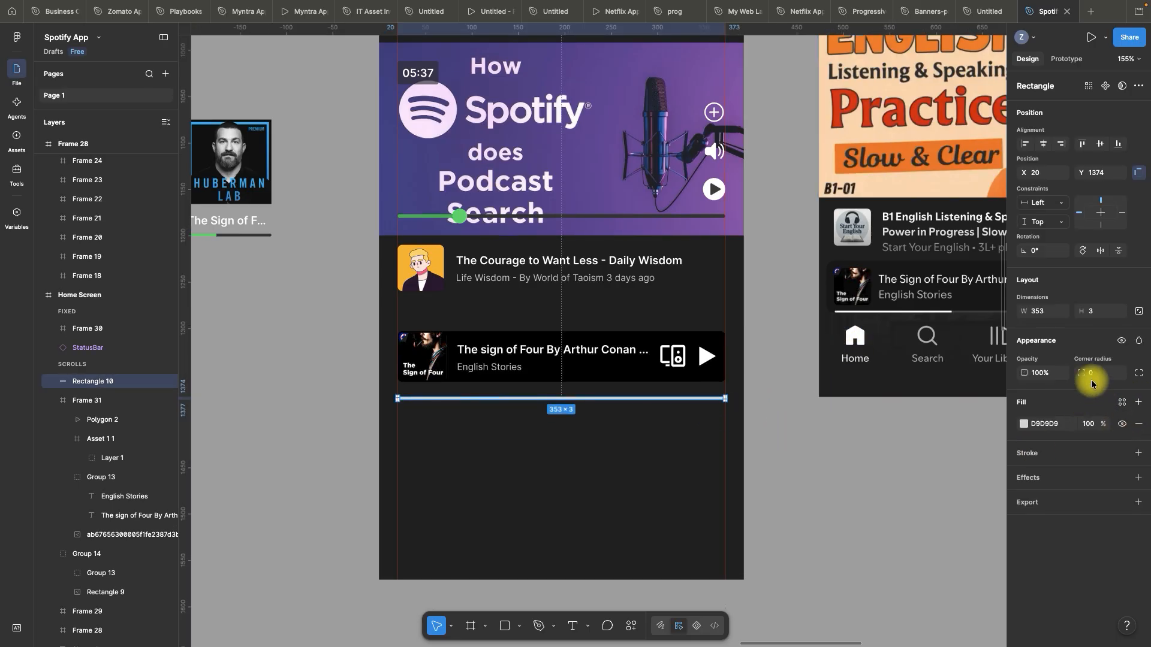
key("Up")
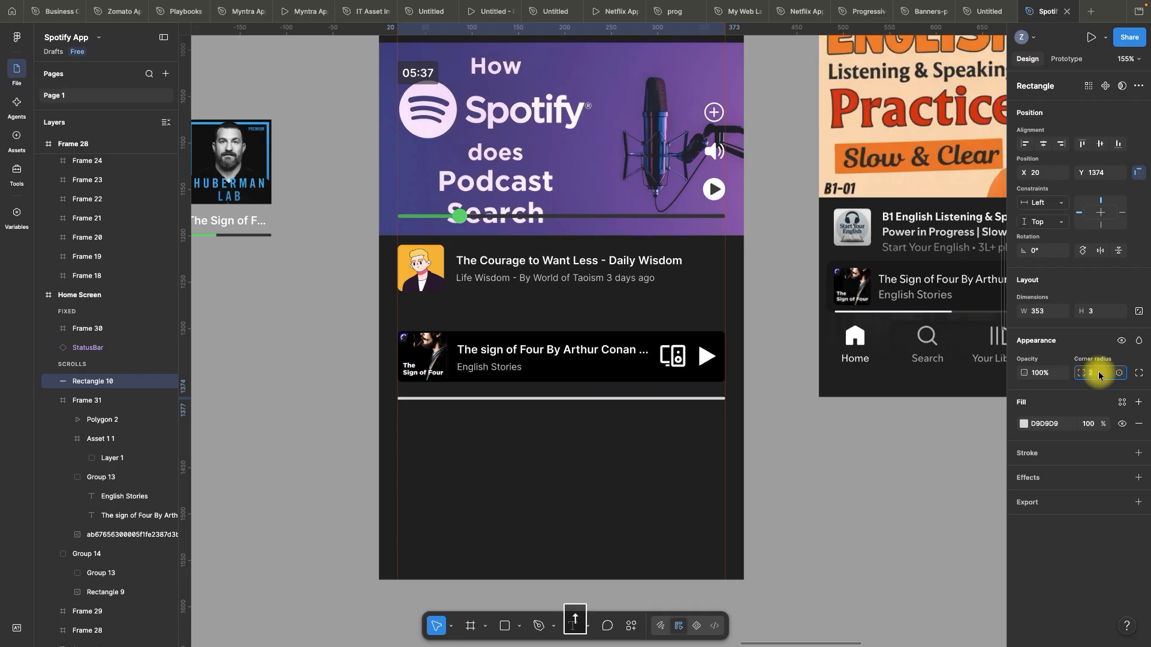
scroll(967, 319, "up", 5)
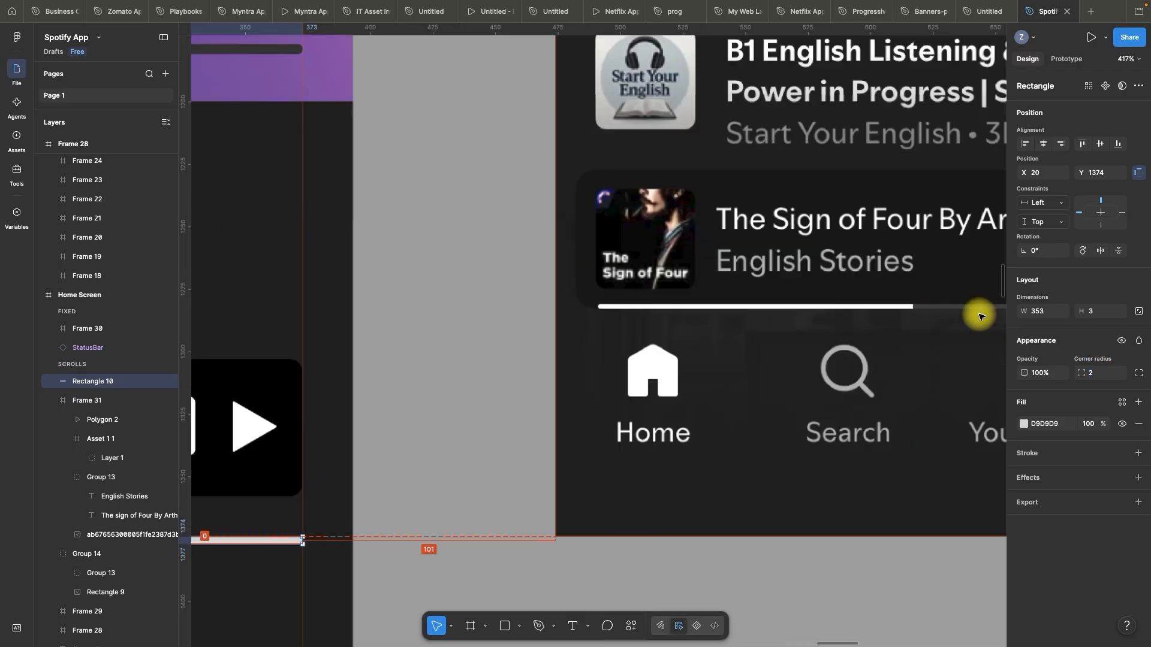
- Fill the thin progress rectangle with #393939, sampled from the unplayed part of the reference's progress line
scroll(785, 324, "down", 3)
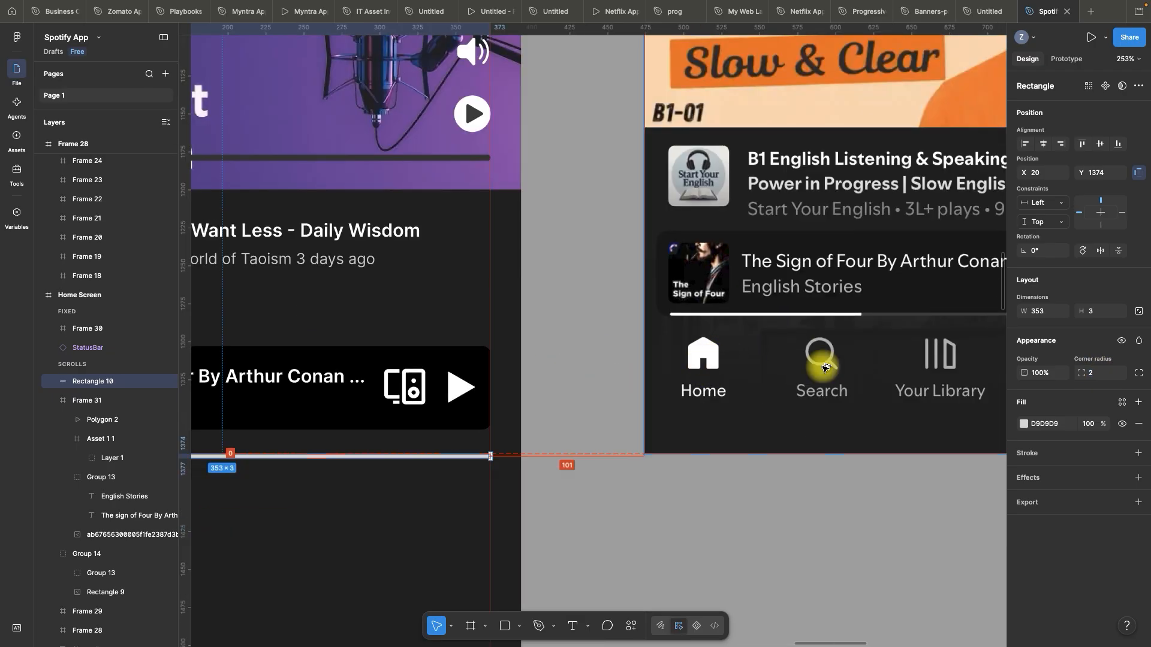
scroll(959, 329, "up", 1)
key("i")
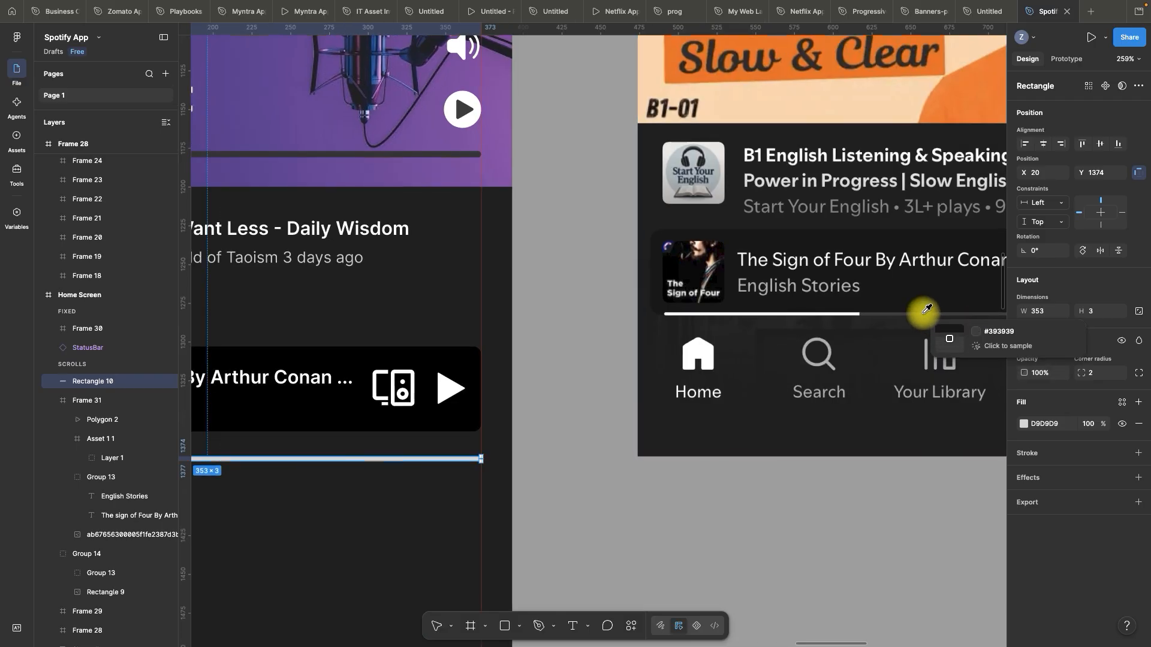
key("Escape")
key("Escape")
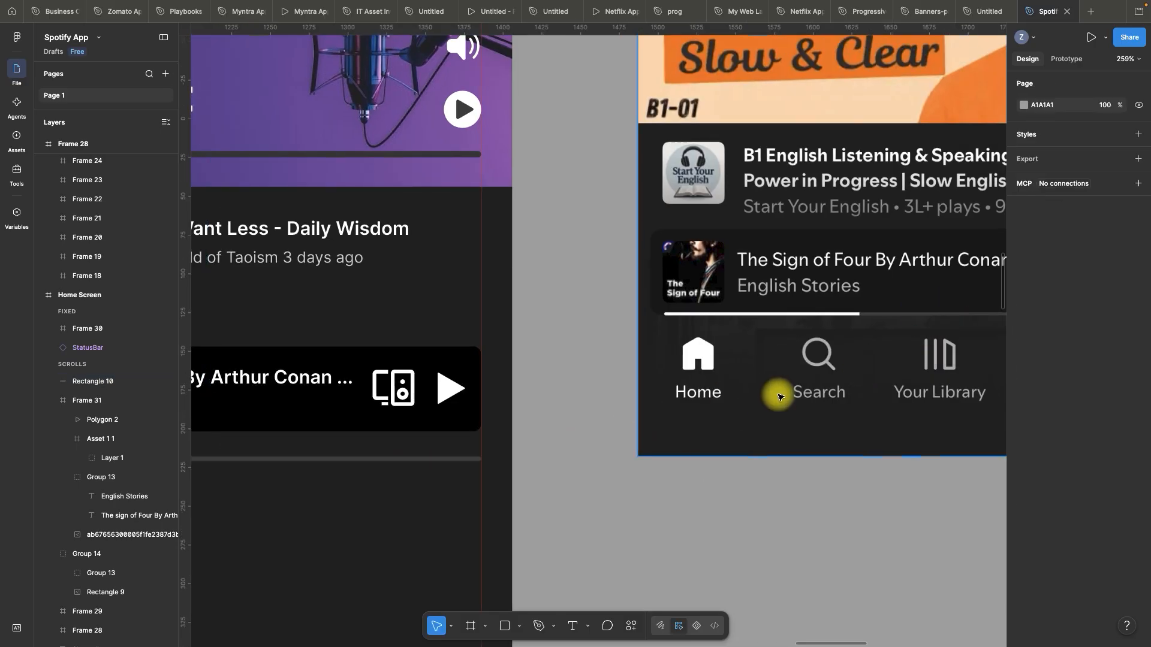
- Duplicate the thin progress rectangle and shorten the copy from its far end to a width of about 137
scroll(689, 414, "down", 4)
scroll(657, 424, "up", 4)
left_click(618, 415)
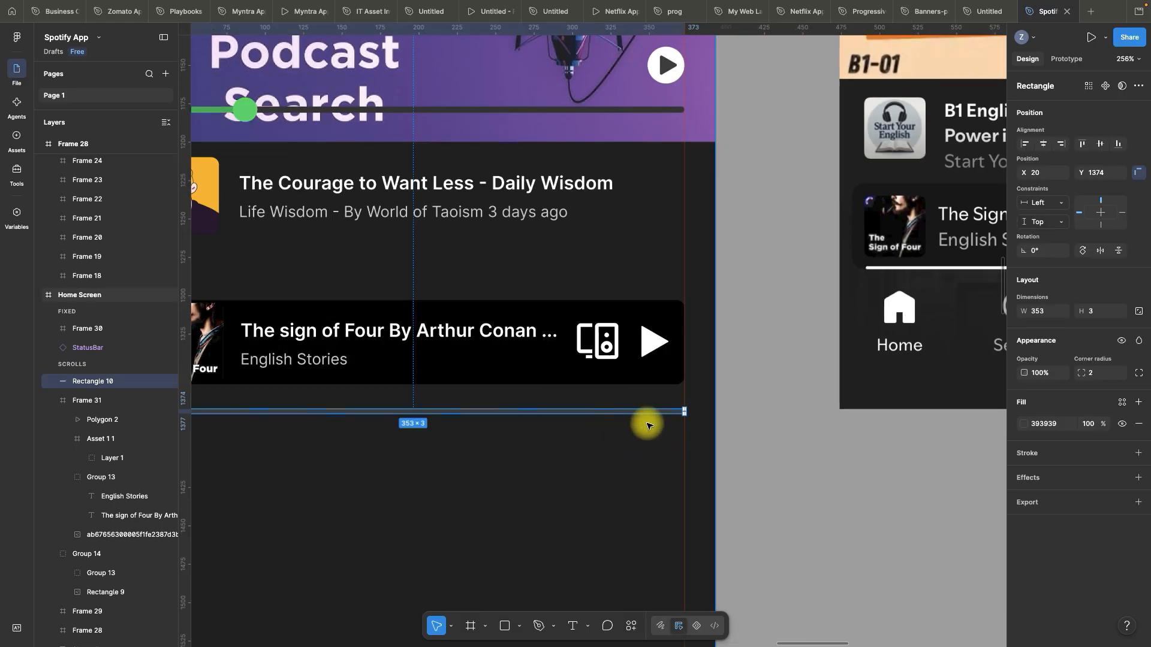
key("super+d")
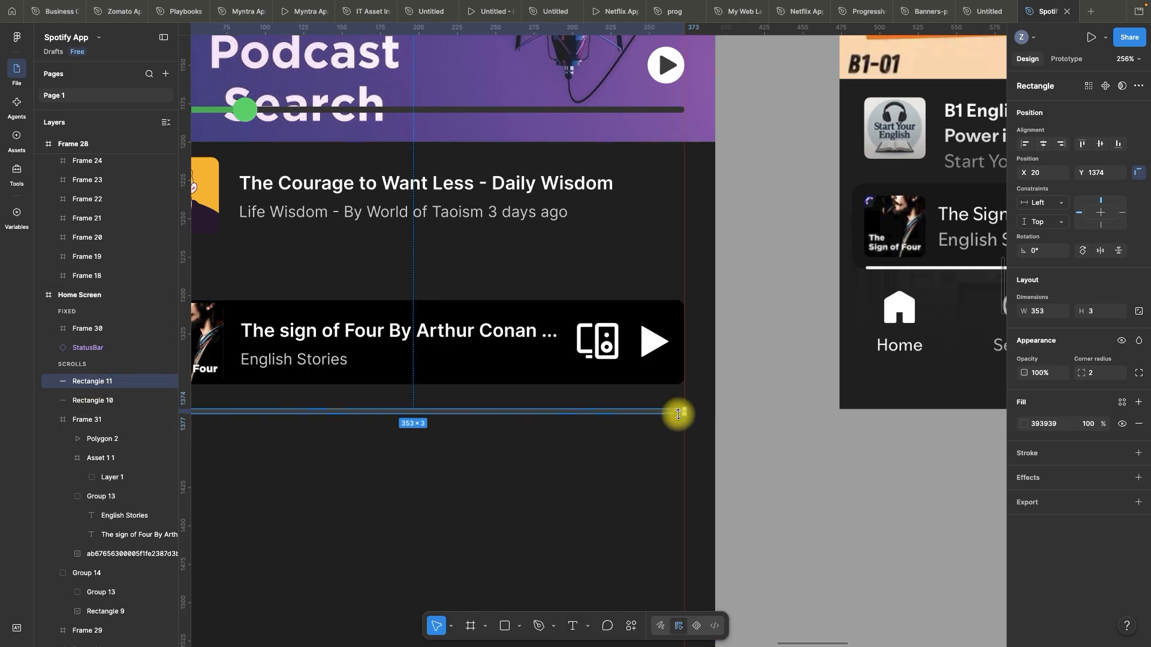
left_click_drag(678, 412, 354, 416)
scroll(681, 362, "down", 2)
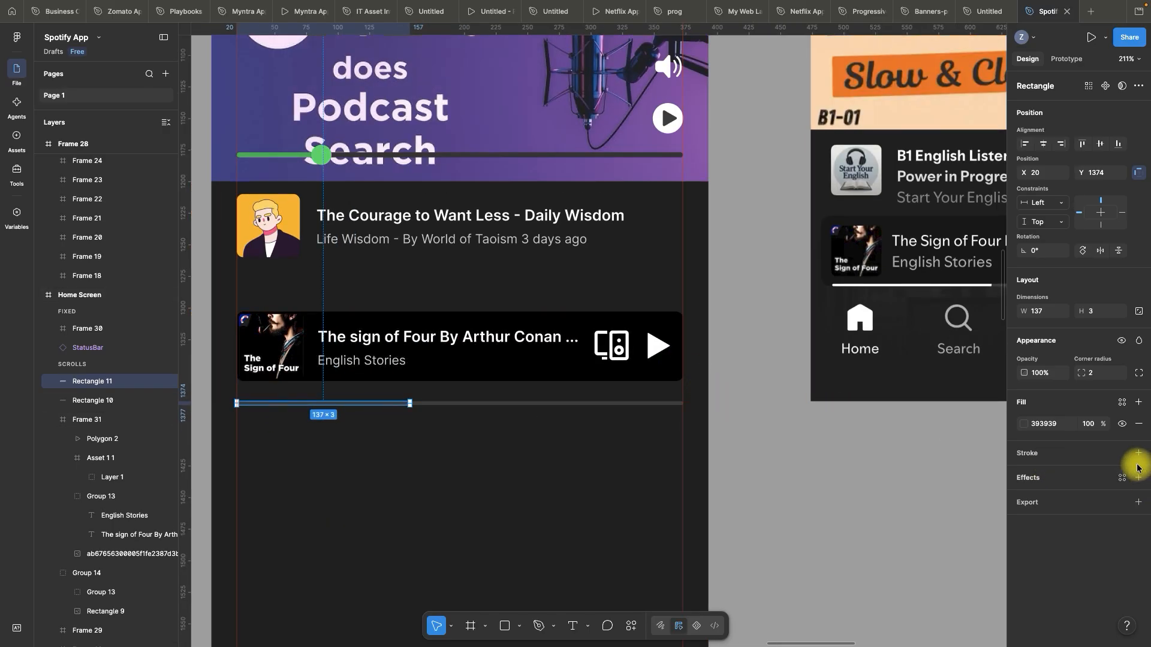
- Set the fill of the shortened progress rectangle to white
left_click(1048, 424)
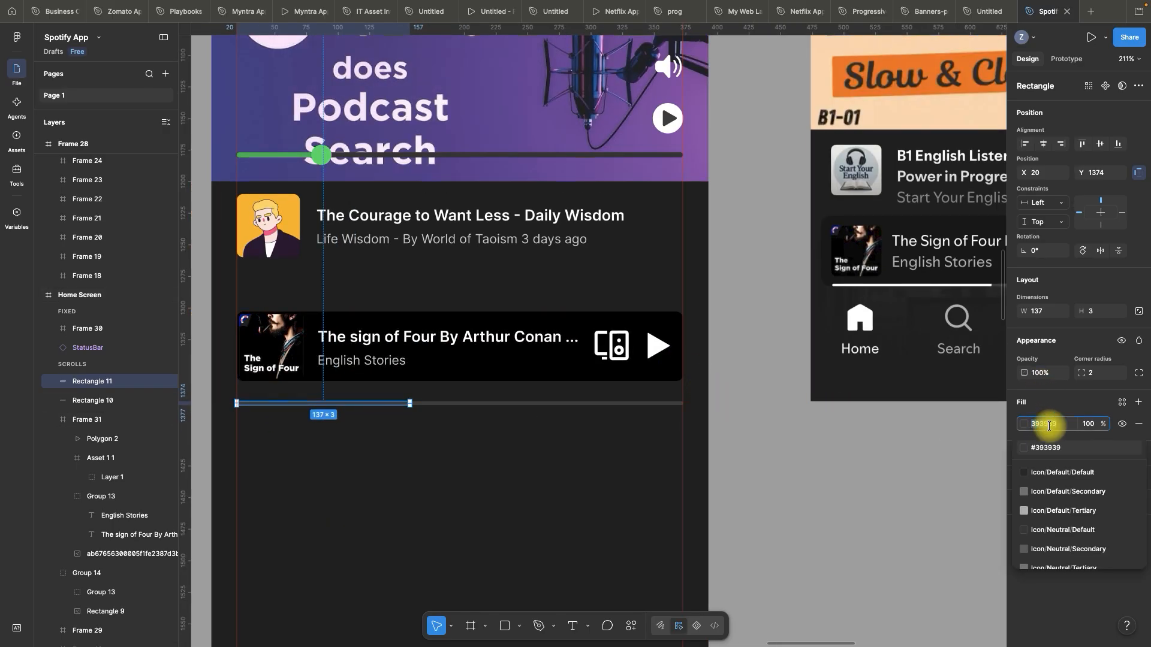
type("ff")
key("Return")
left_click(786, 459)
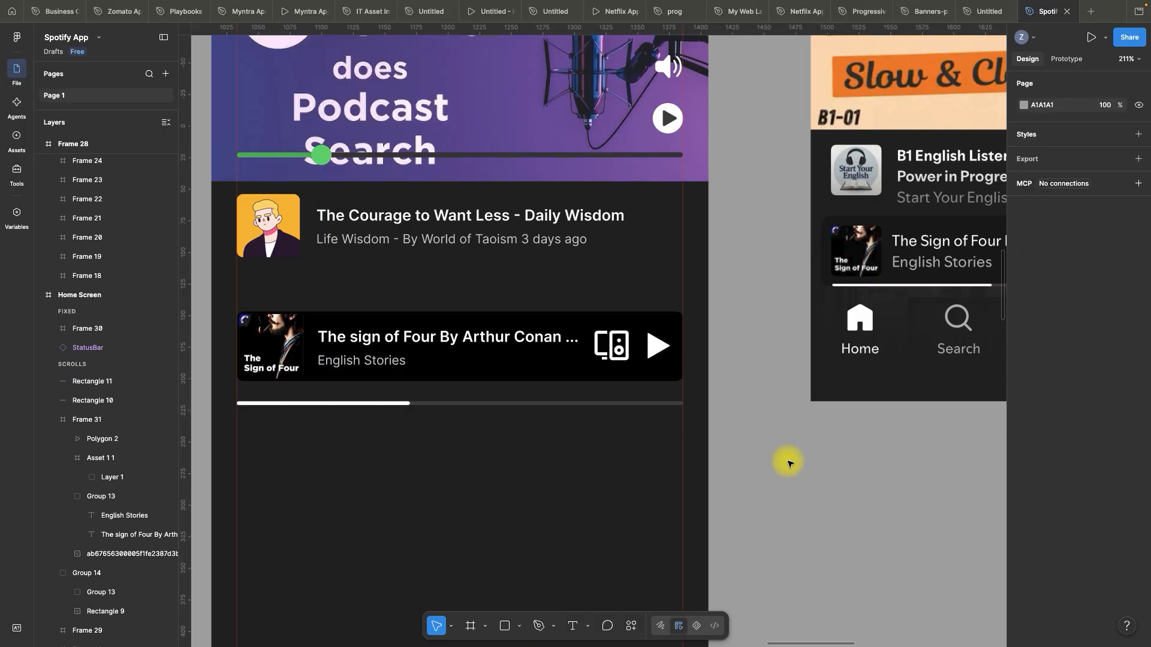
- Place both progress lines along the lower edge of the mini player bar and group them with the bar
scroll(692, 413, "down", 3)
scroll(692, 412, "down", 3)
left_click_drag(698, 483, 388, 395)
key("ctrl+g")
scroll(452, 367, "up", 5)
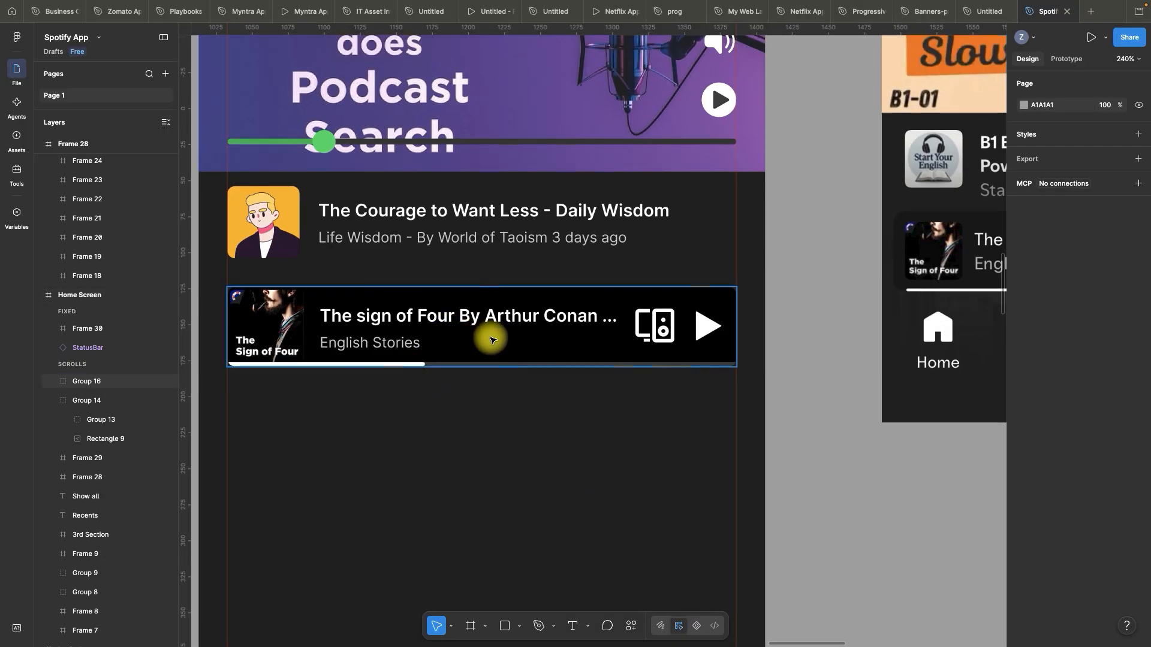
left_click_drag(488, 336, 519, 409)
key("super+z")
left_click_drag(509, 347, 514, 367)
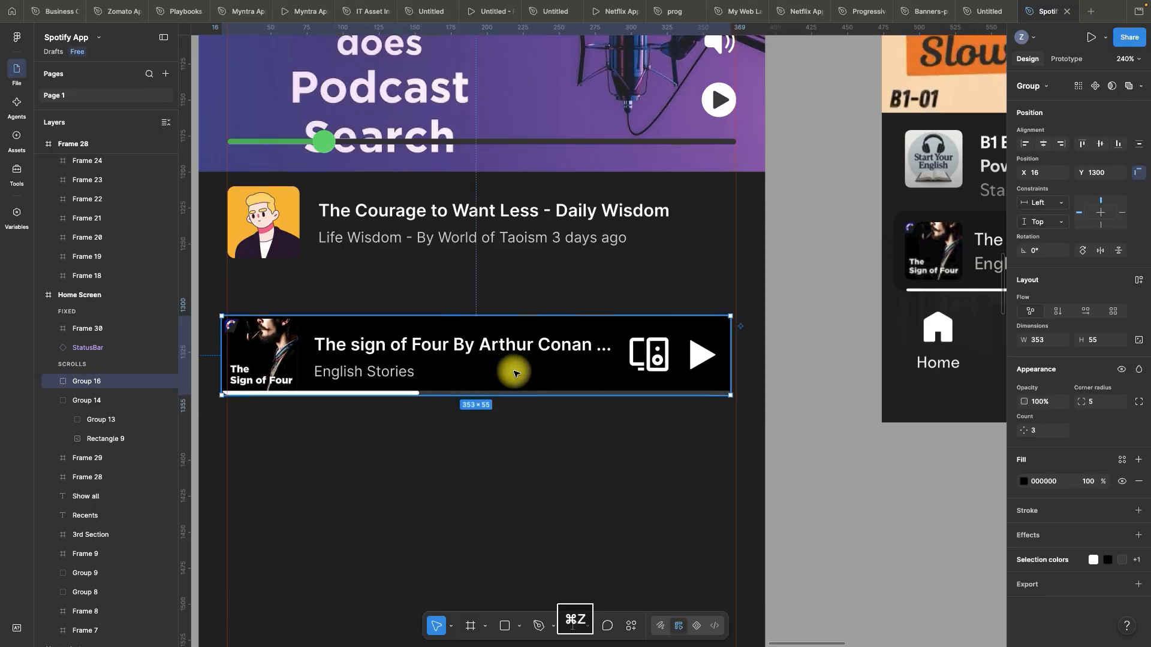
key("super+z")
- Search Iconify for "Home" and place the material-symbols:home icon on the canvas below the reference screenshot
scroll(797, 348, "down", 5)
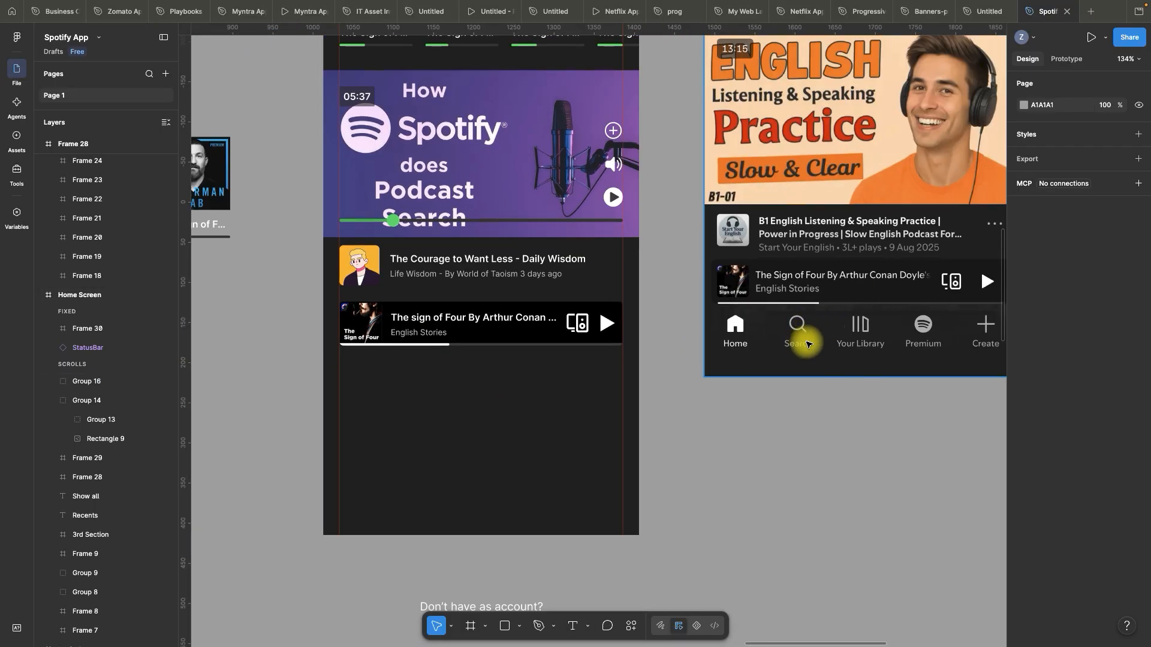
left_click_drag(927, 426, 791, 390)
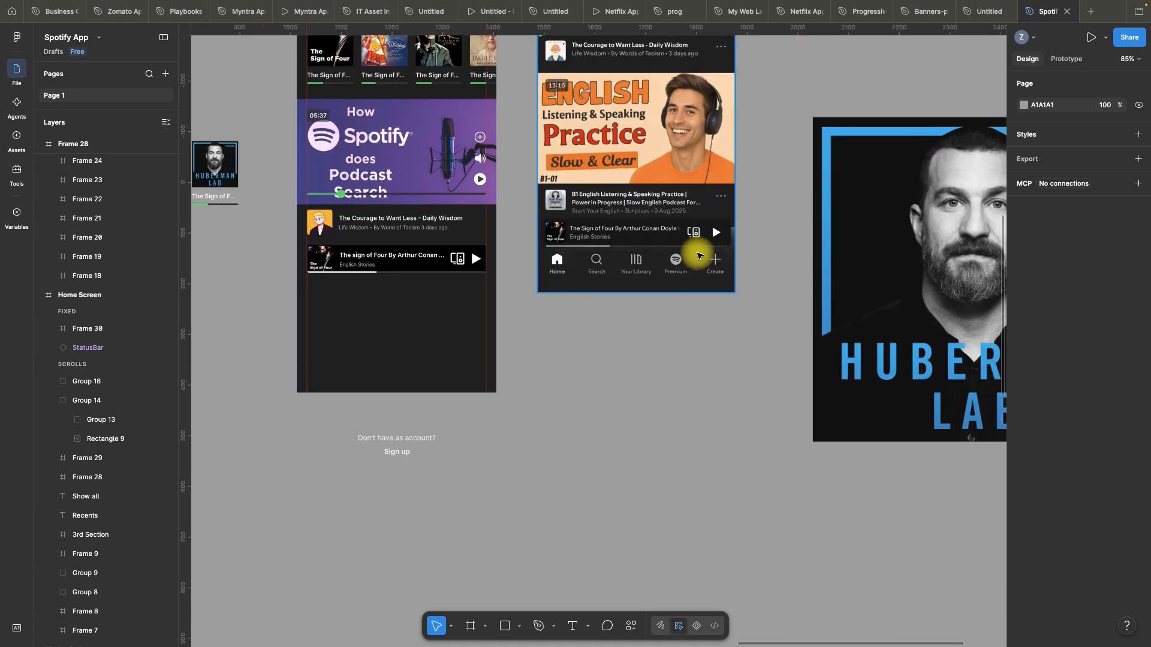
key("alt+super+p")
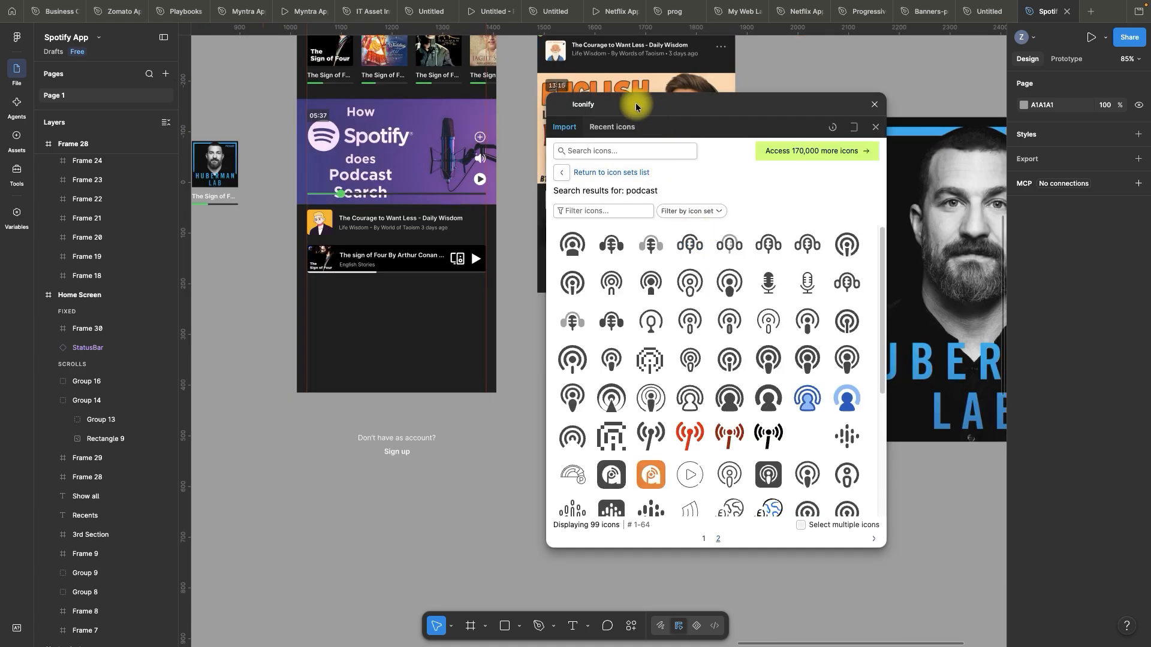
left_click_drag(636, 107, 826, 106)
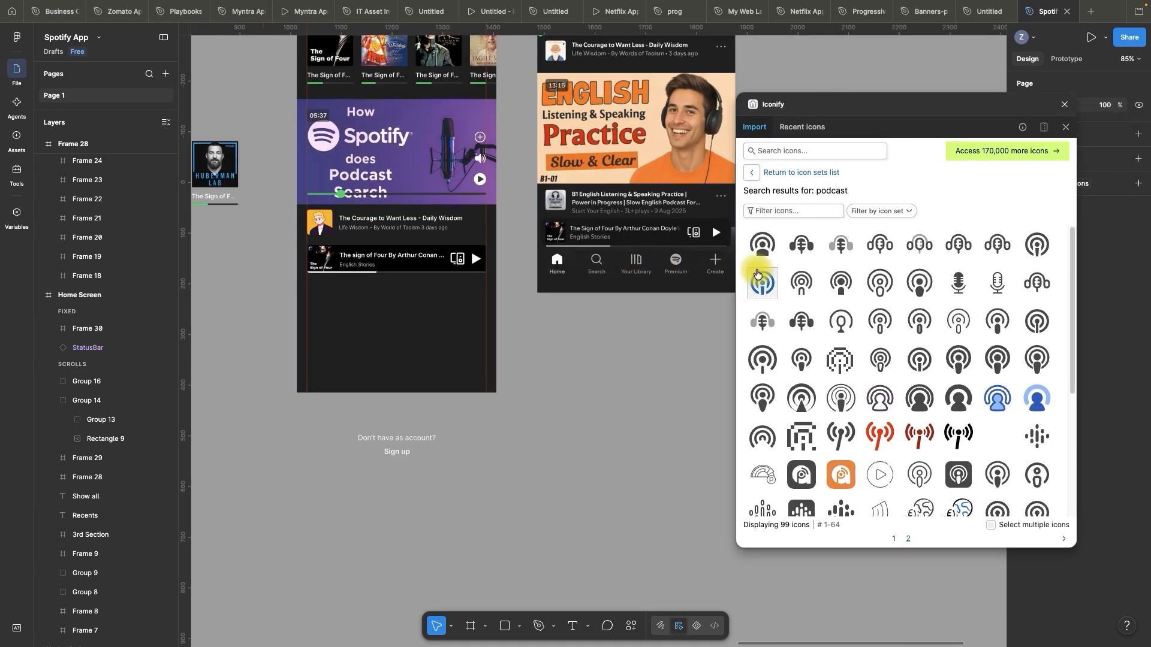
left_click(796, 151)
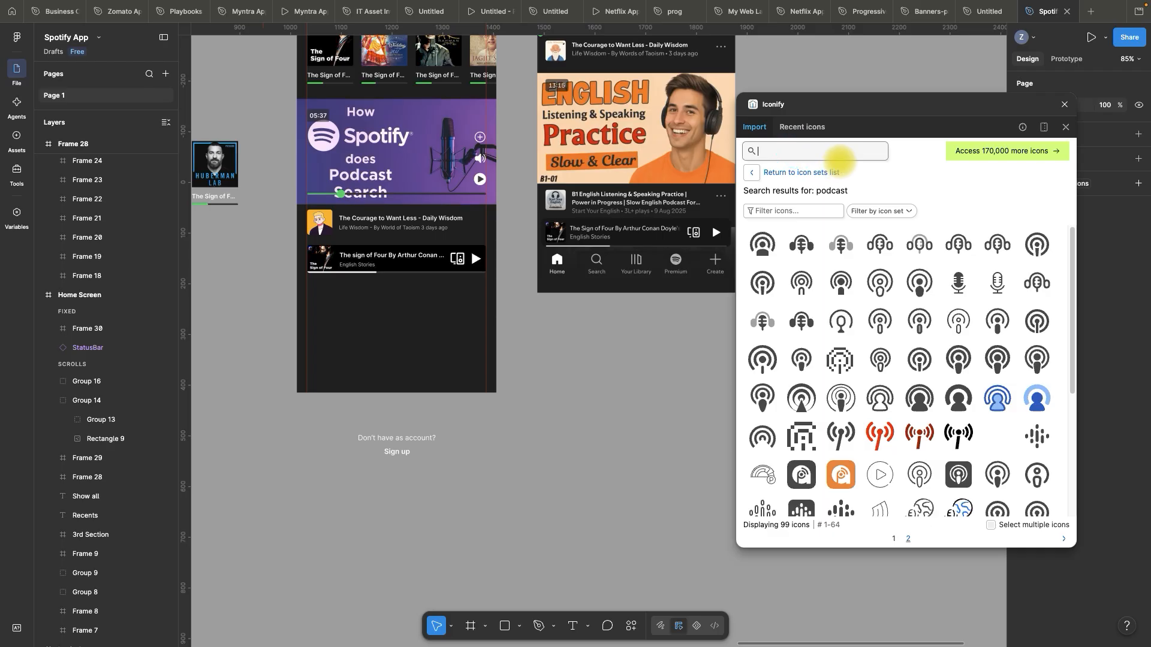
type("Home")
key("Return")
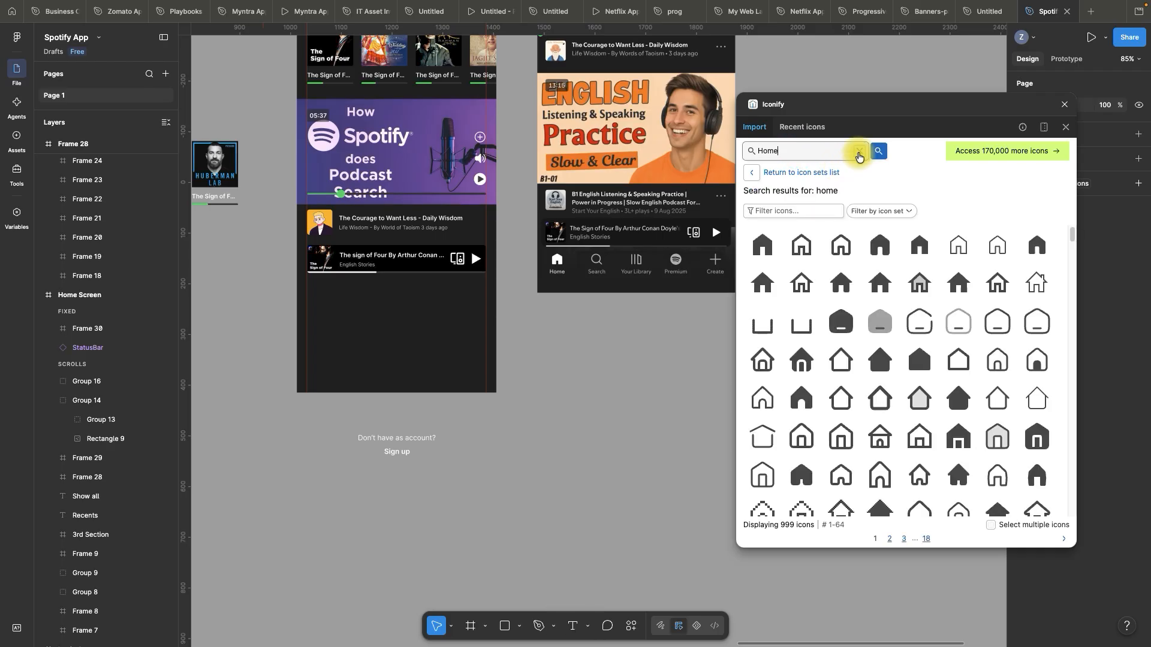
left_click_drag(772, 255, 561, 363)
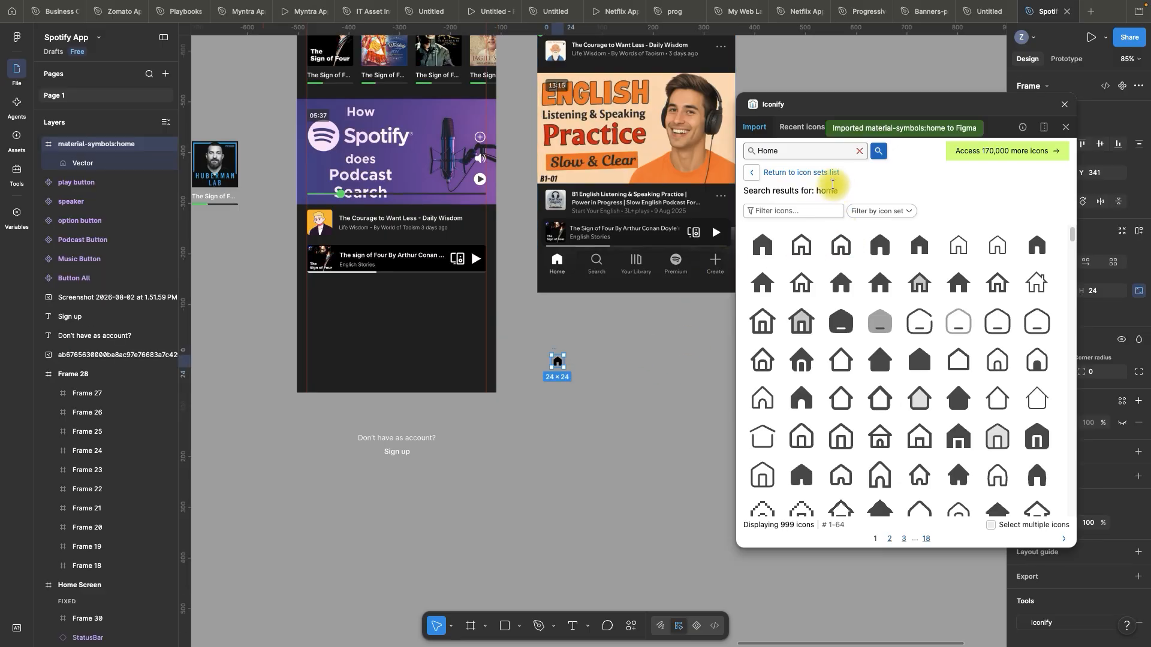
- Search the icons for "search" and place material-symbols:search-rounded and ic:outline-search beside the home icon
left_click(858, 153)
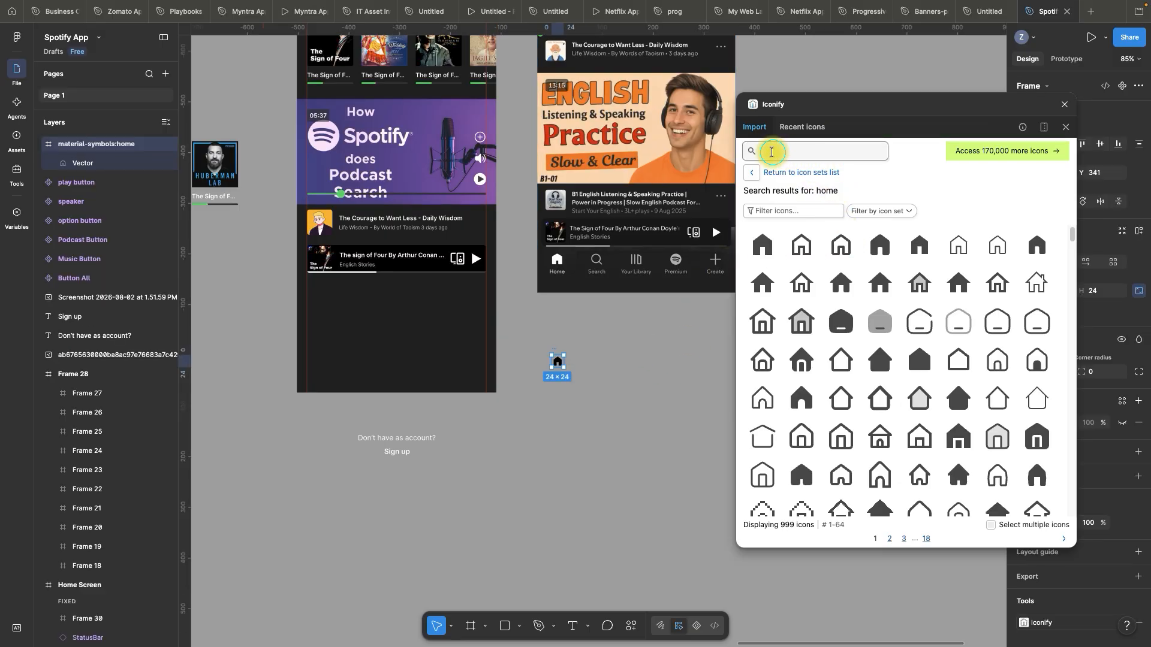
left_click(772, 152)
type("search")
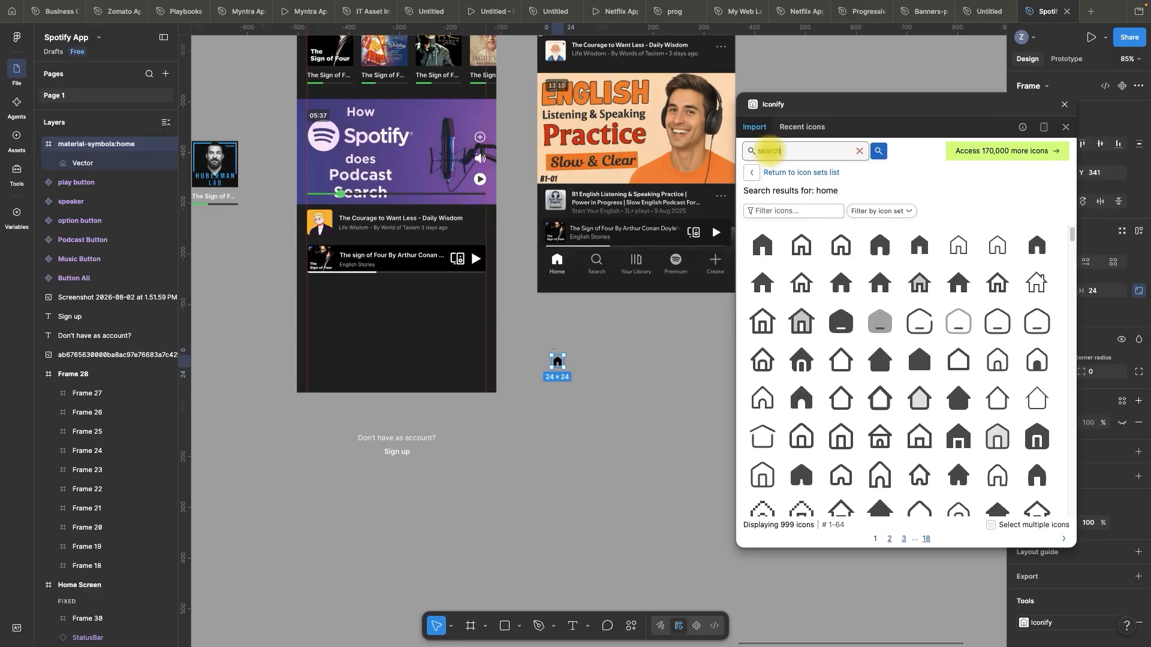
key("Return")
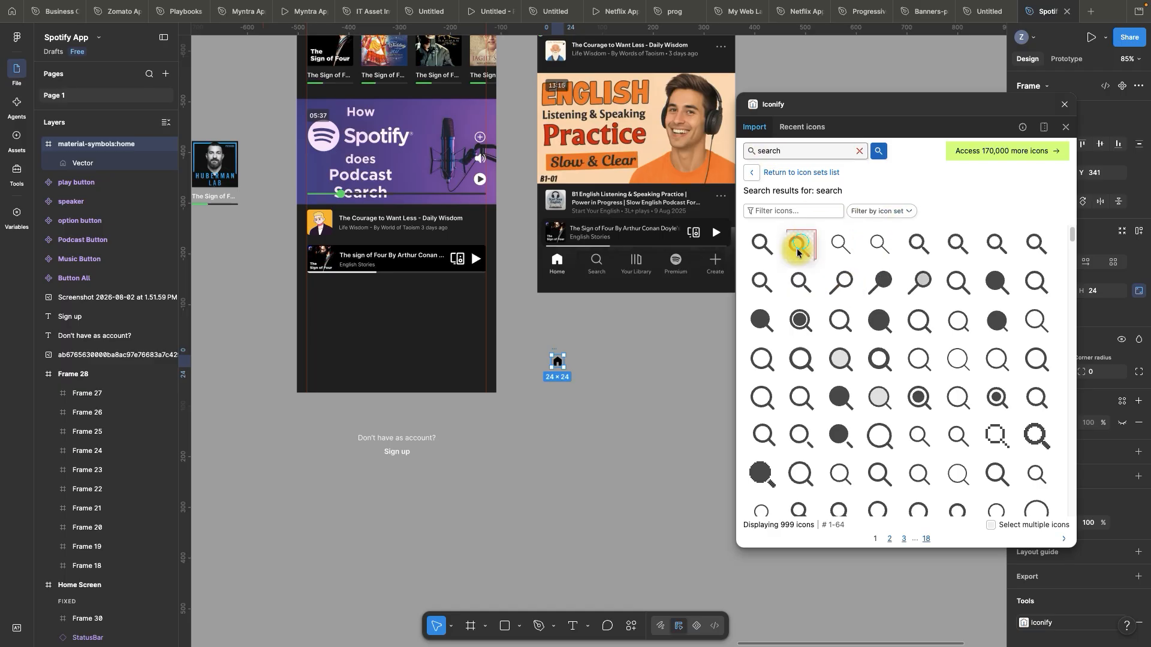
left_click_drag(801, 244, 599, 365)
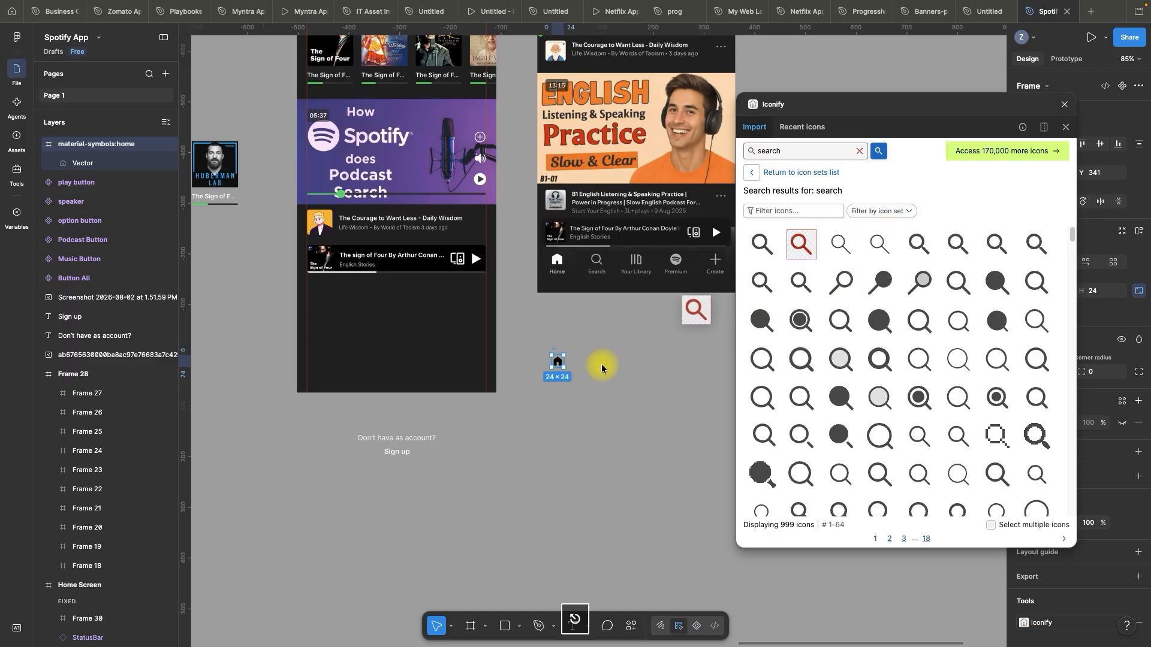
left_click_drag(957, 243, 662, 354)
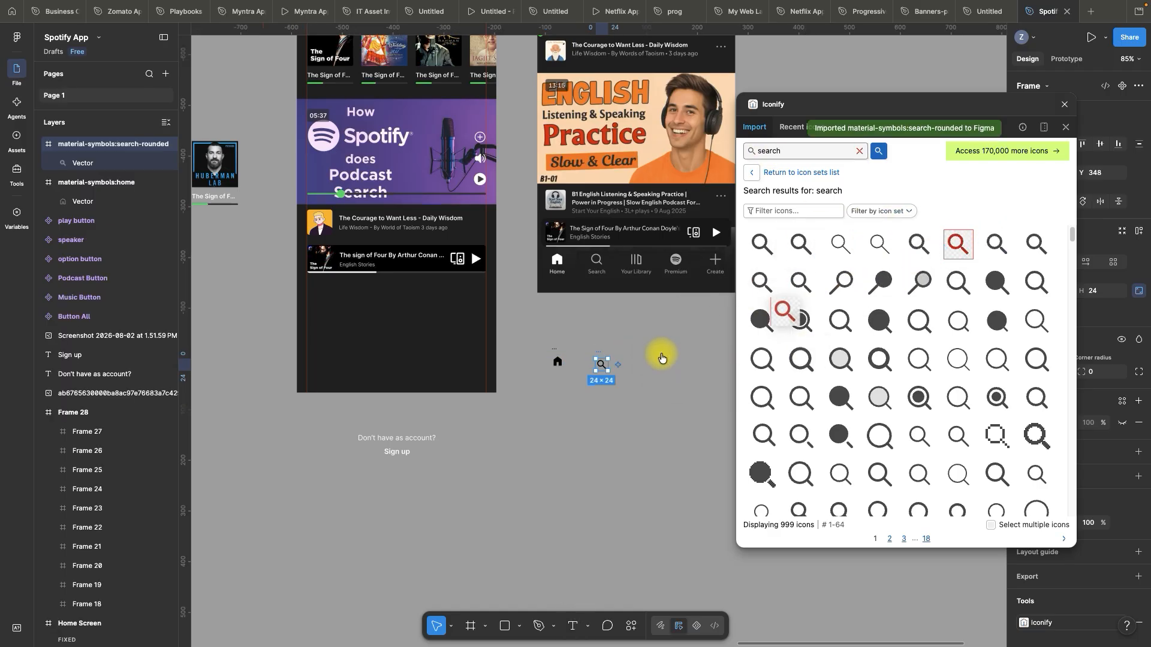
- Delete the material-symbols:search-rounded icon and move the ic:outline-search icon next to the home icon
left_click(598, 355)
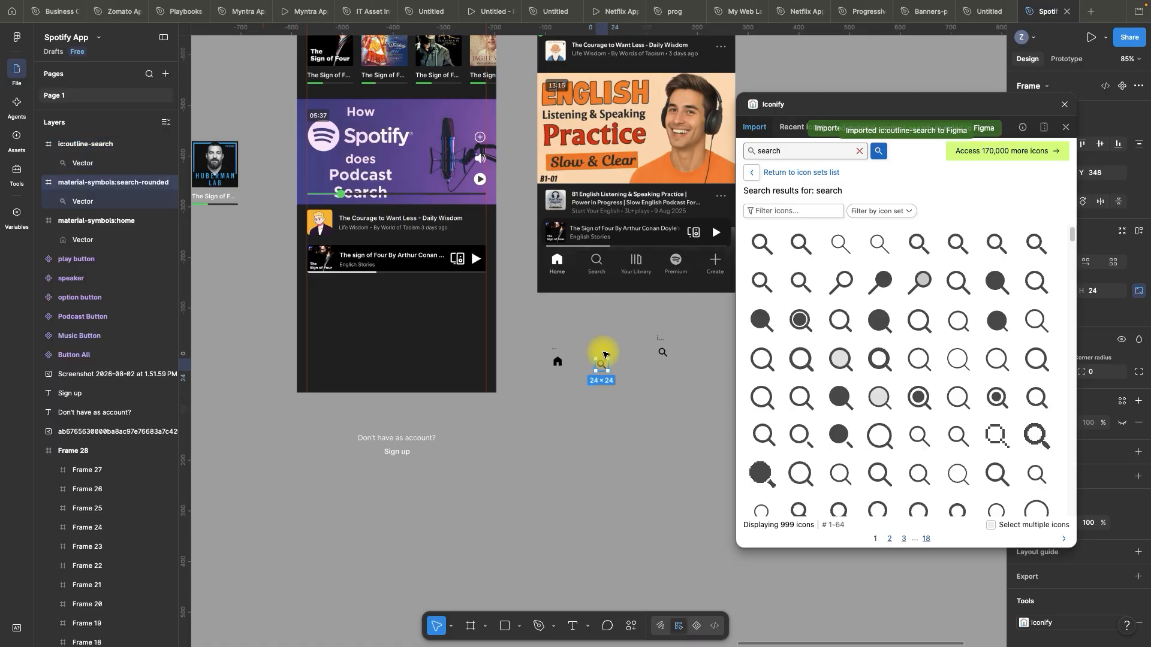
key("Delete")
left_click_drag(659, 347, 587, 353)
- Search the icons for "library" and place the lucide:library-big icon to the right of the search icon
double_click(769, 151)
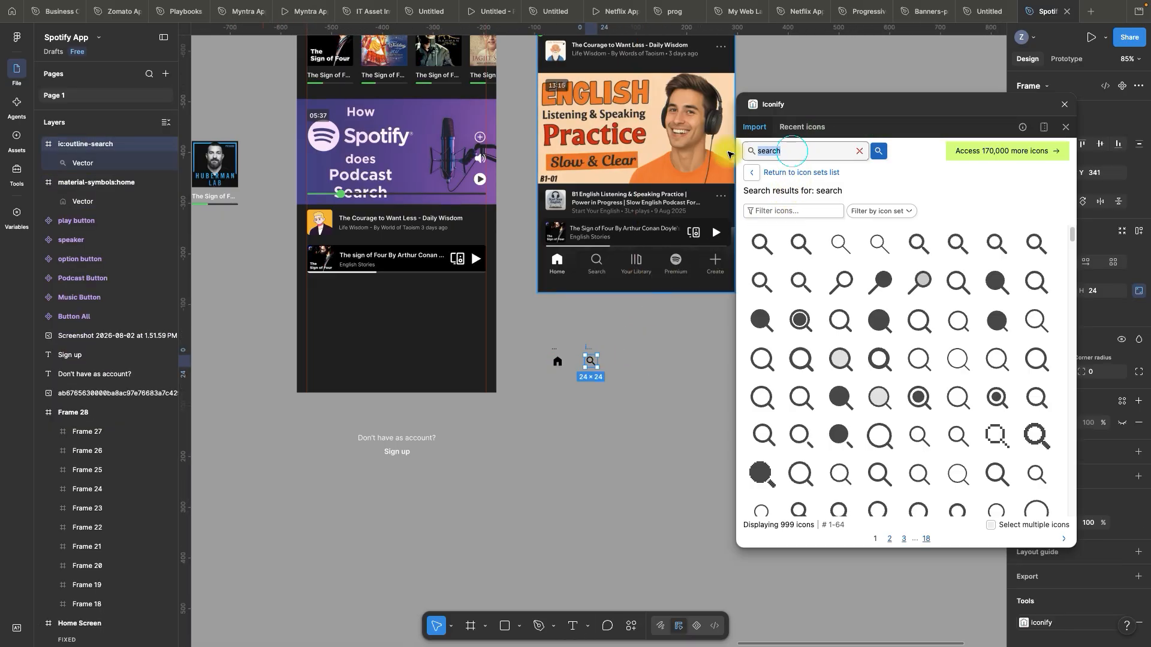
type("library")
key("Return")
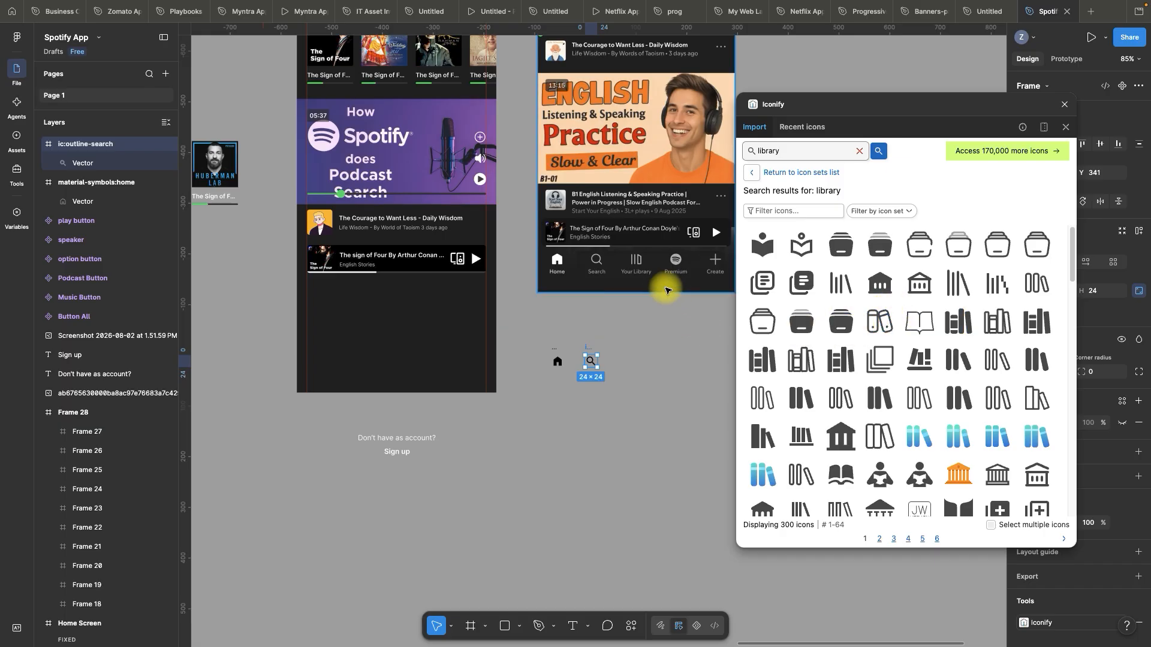
scroll(881, 348, "down", 2)
scroll(907, 358, "down", 5)
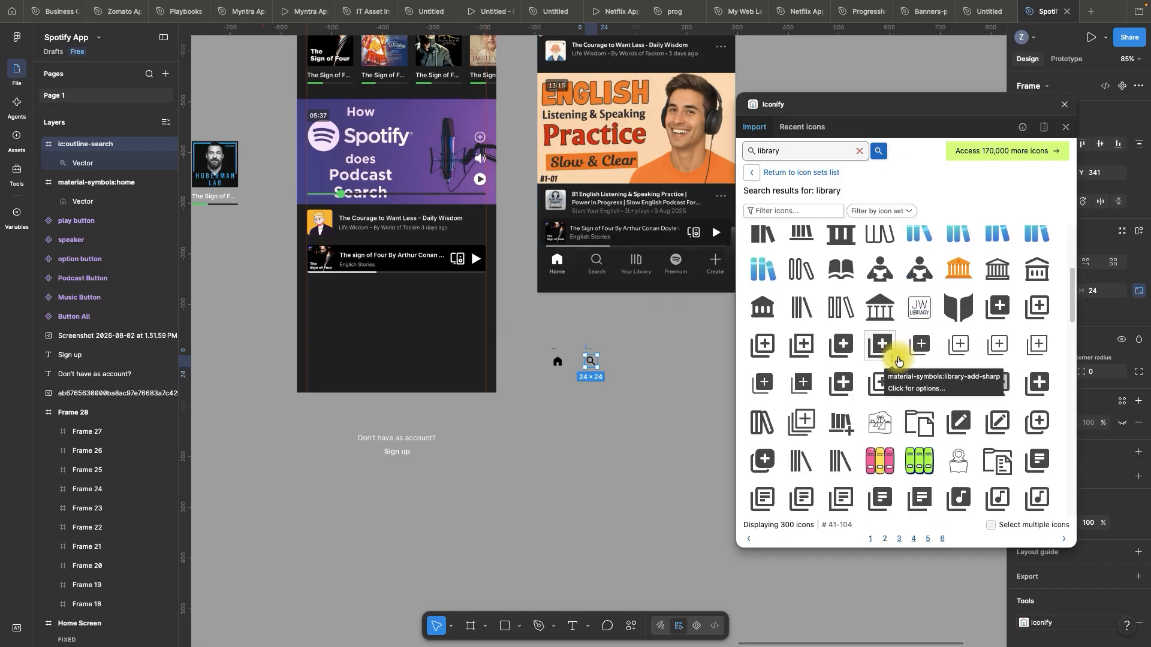
scroll(902, 366, "down", 2)
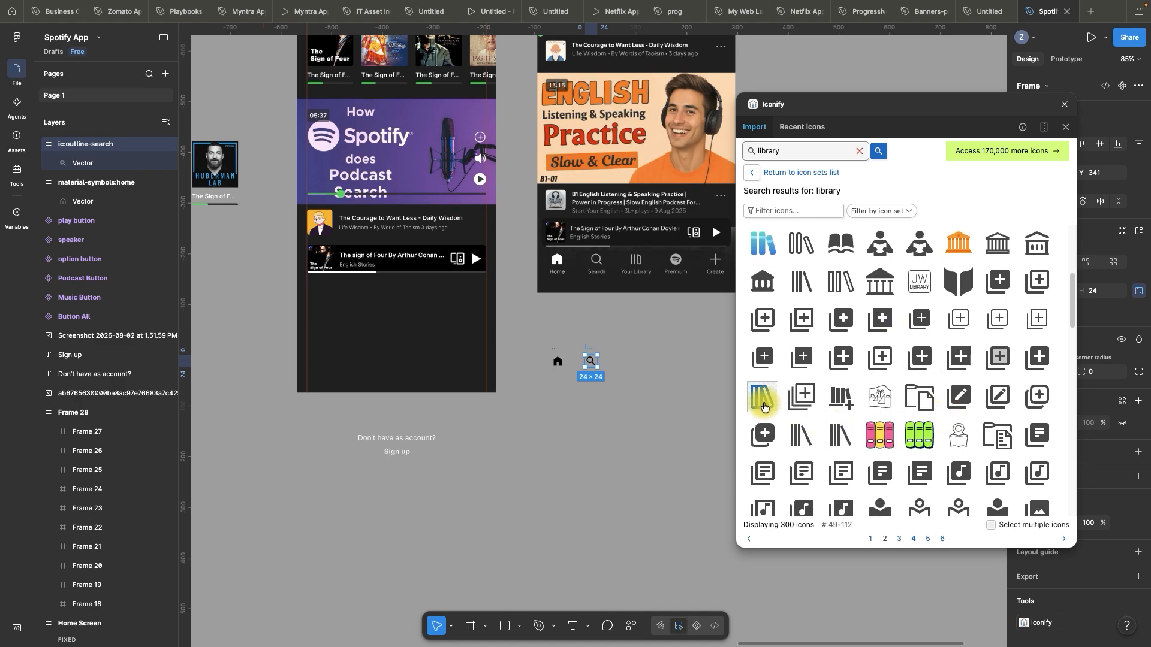
left_click_drag(765, 403, 624, 344)
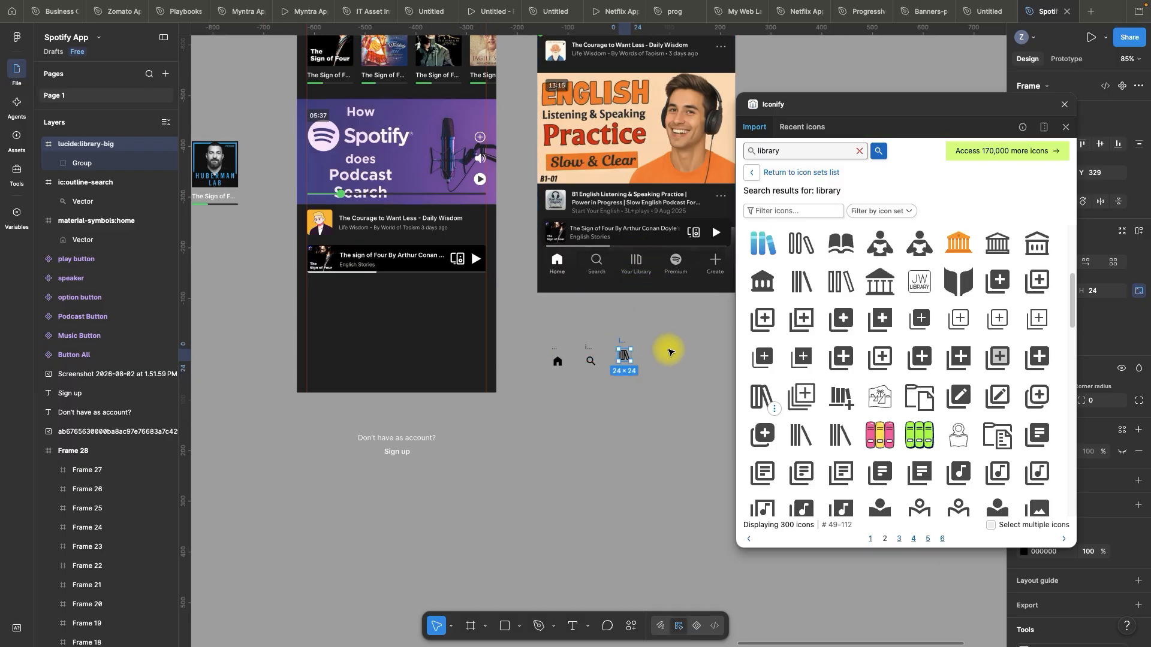
- Search the icons for "spotify" and place the mdi:spotify icon to the right of the library icon
left_click(670, 352)
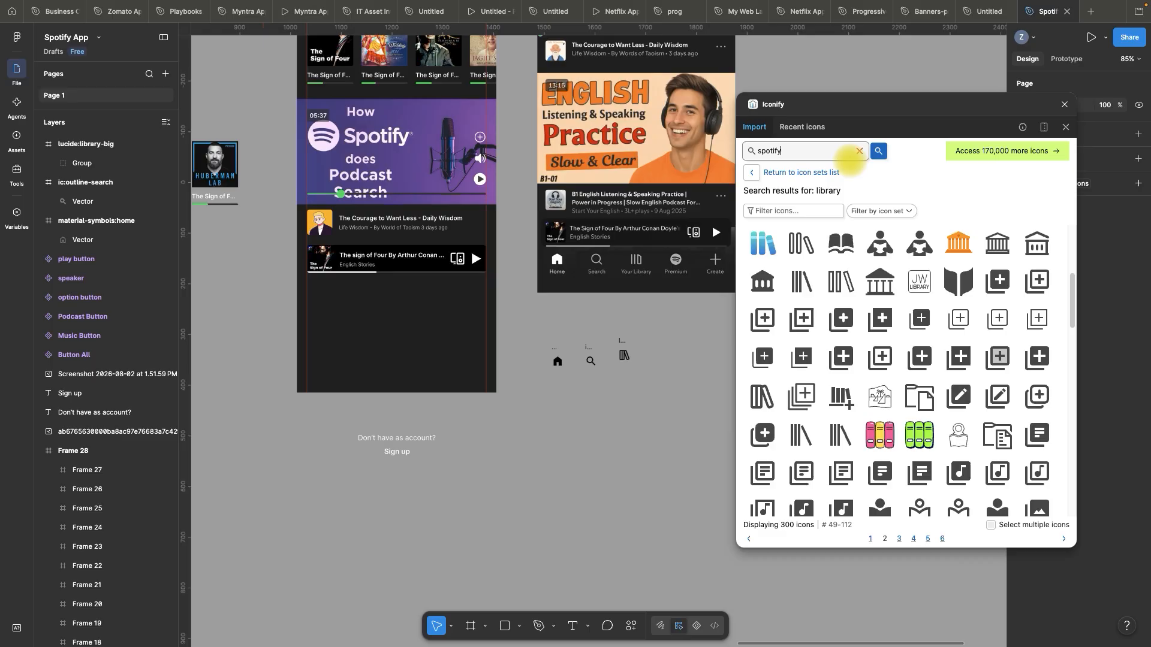
left_click(874, 152)
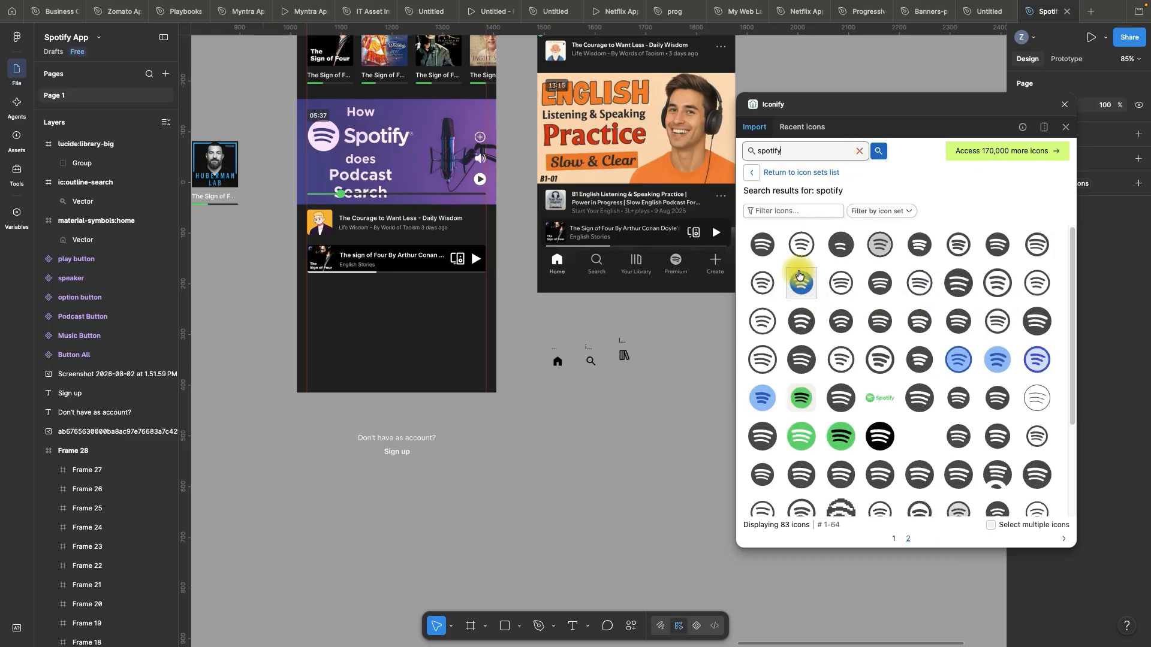
left_click_drag(763, 245, 680, 353)
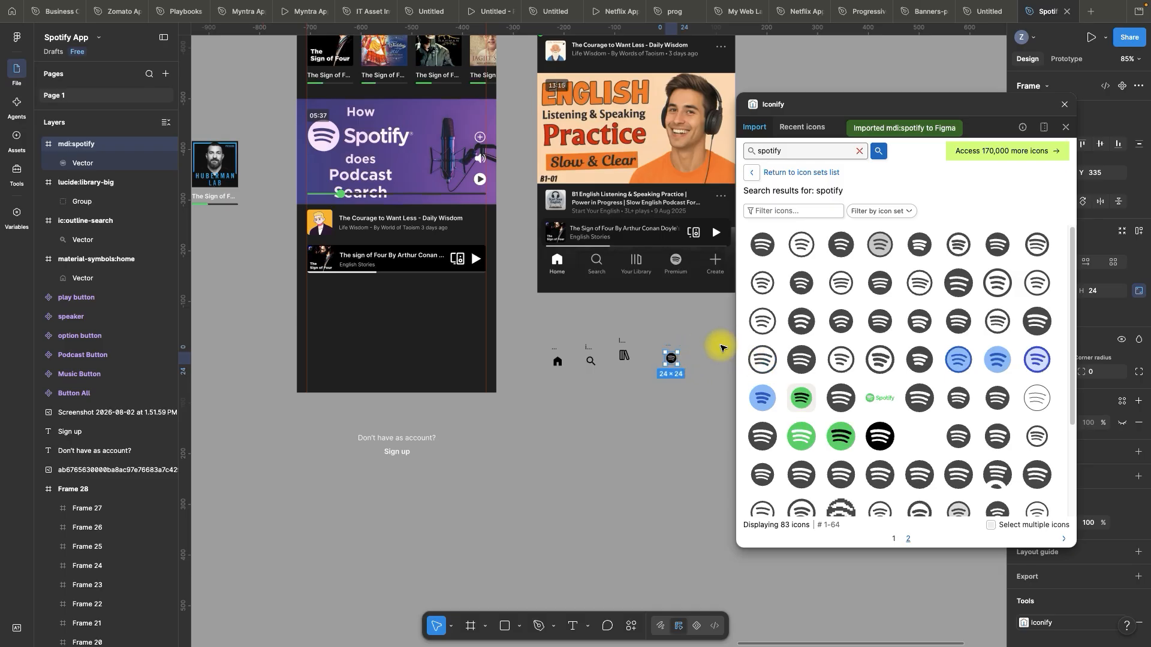
- Search the icons for "plus" and place the ic:sharp-plus icon to the right of the Spotify icon
left_click_drag(808, 110, 870, 110)
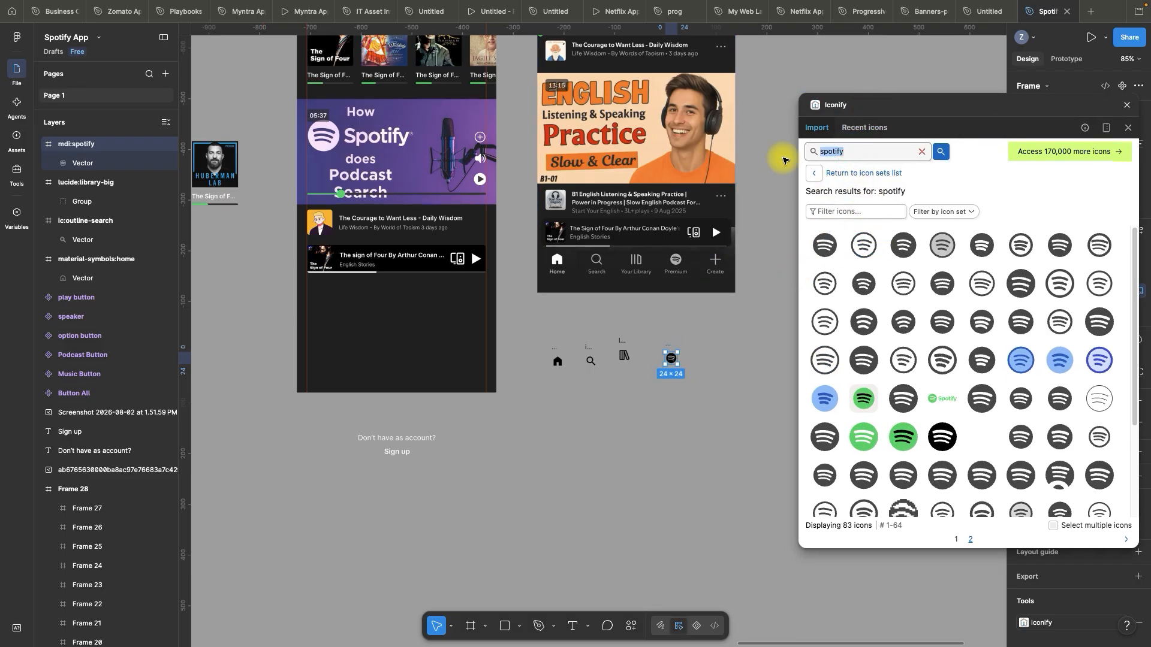
type("plus")
key("Return")
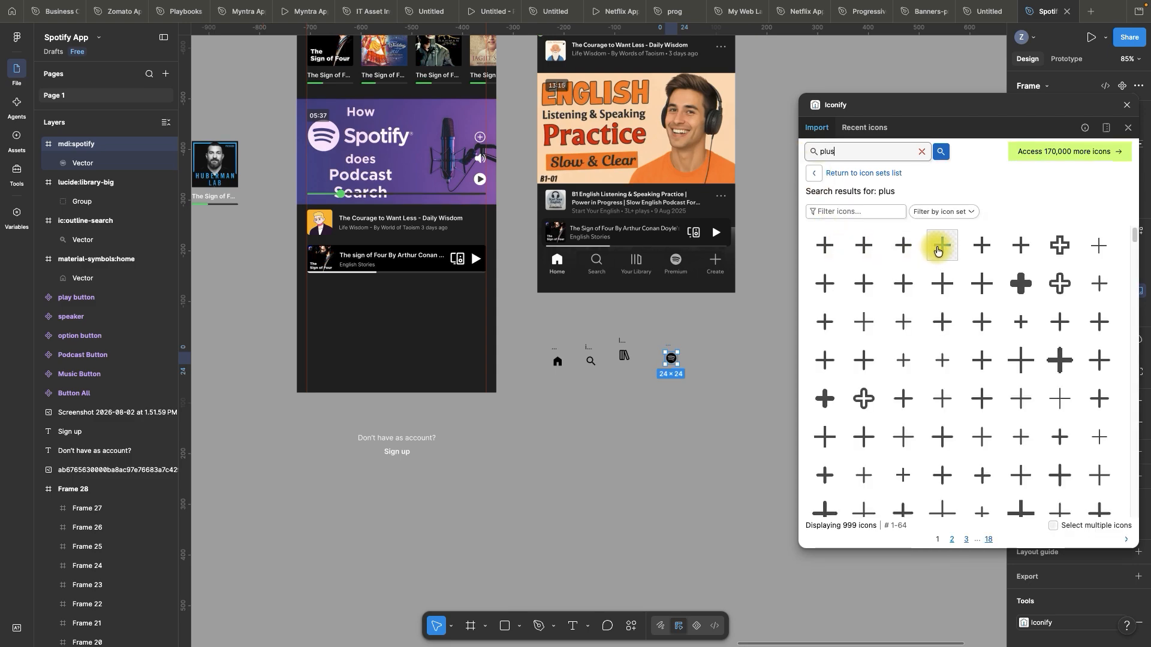
left_click_drag(942, 245, 716, 360)
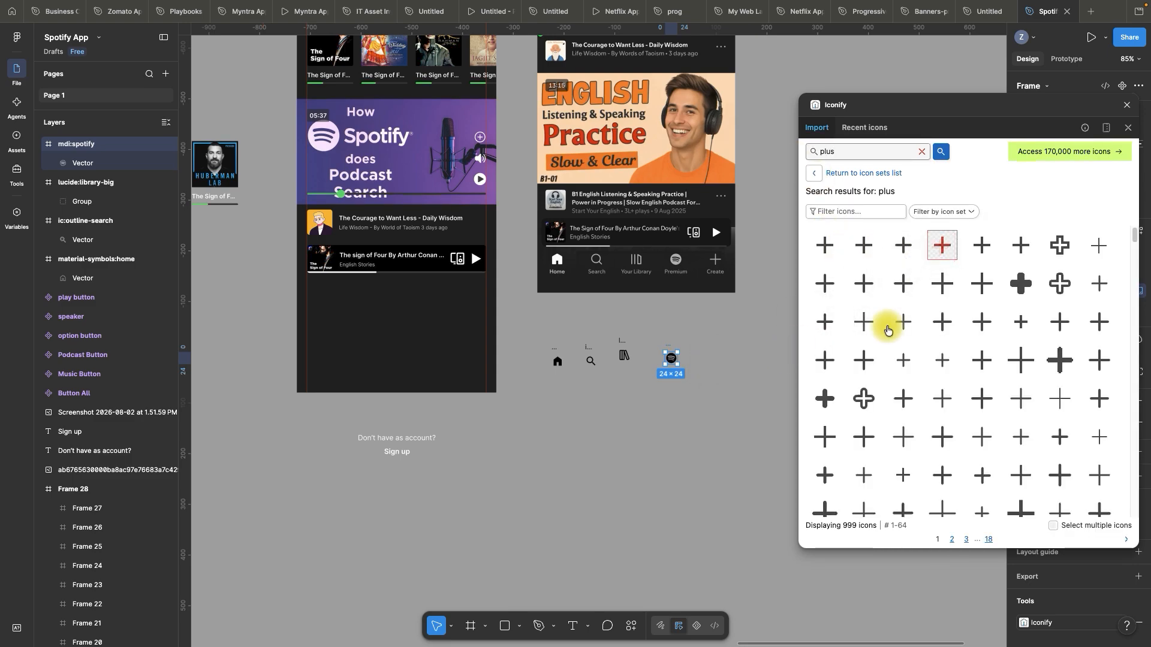
scroll(640, 353, "up", 5)
scroll(640, 353, "up", 3)
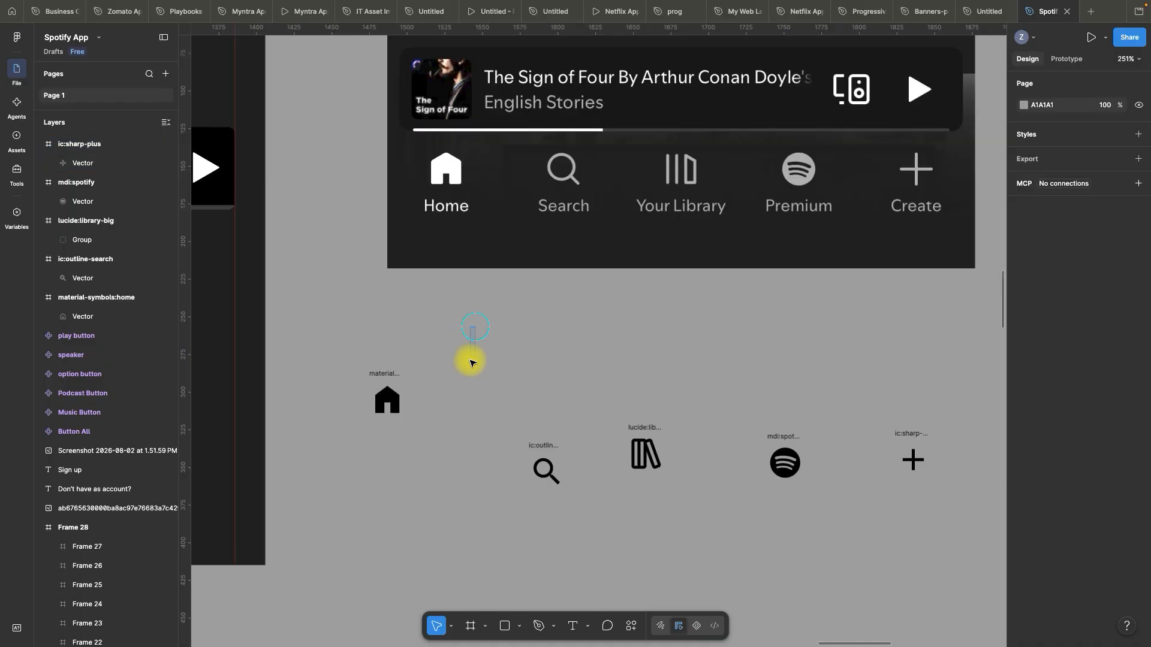
- Remove the material-symbols:home frame around the home icon, keeping only its vector shape
key("space")
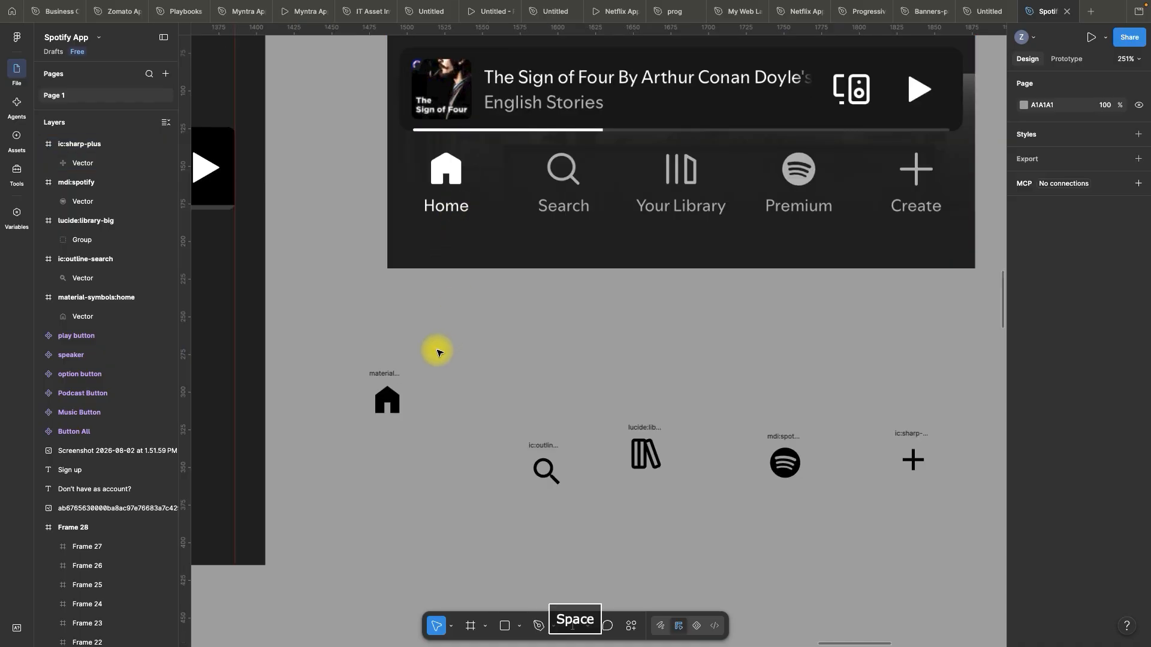
scroll(426, 376, "up", 2)
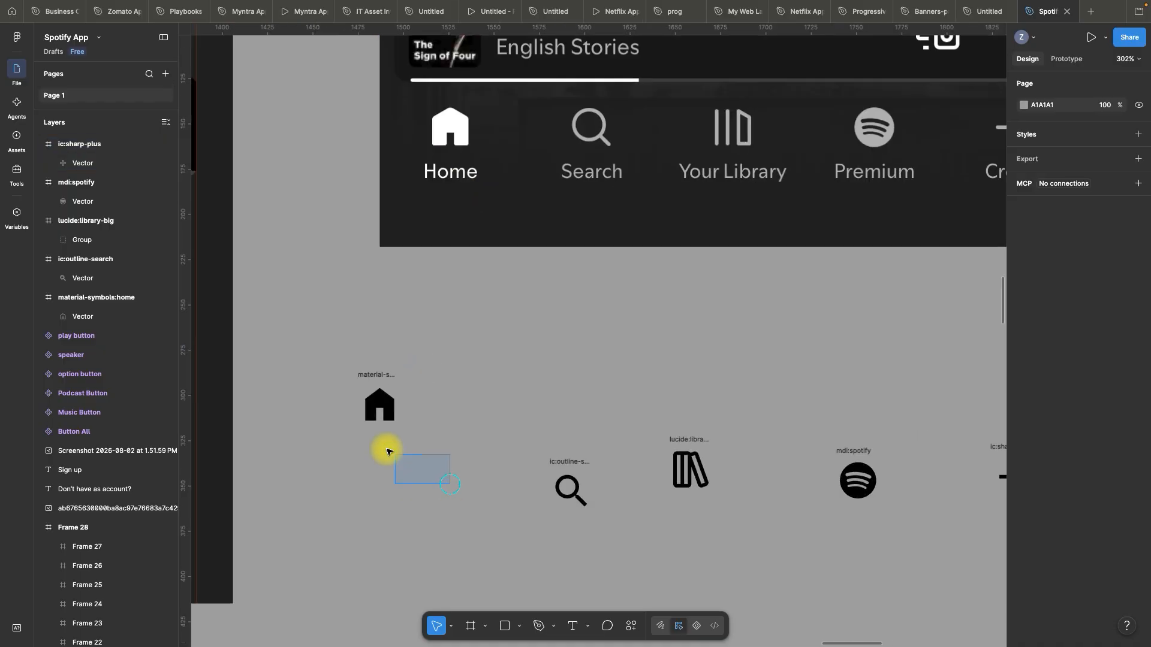
left_click_drag(386, 453, 322, 403)
mouse_move(394, 406)
left_mouse_down()
mouse_move(378, 460)
mouse_move(393, 384)
left_mouse_up()
left_click(386, 375)
key("Delete")
scroll(389, 386, "up", 3)
scroll(440, 425, "down", 5)
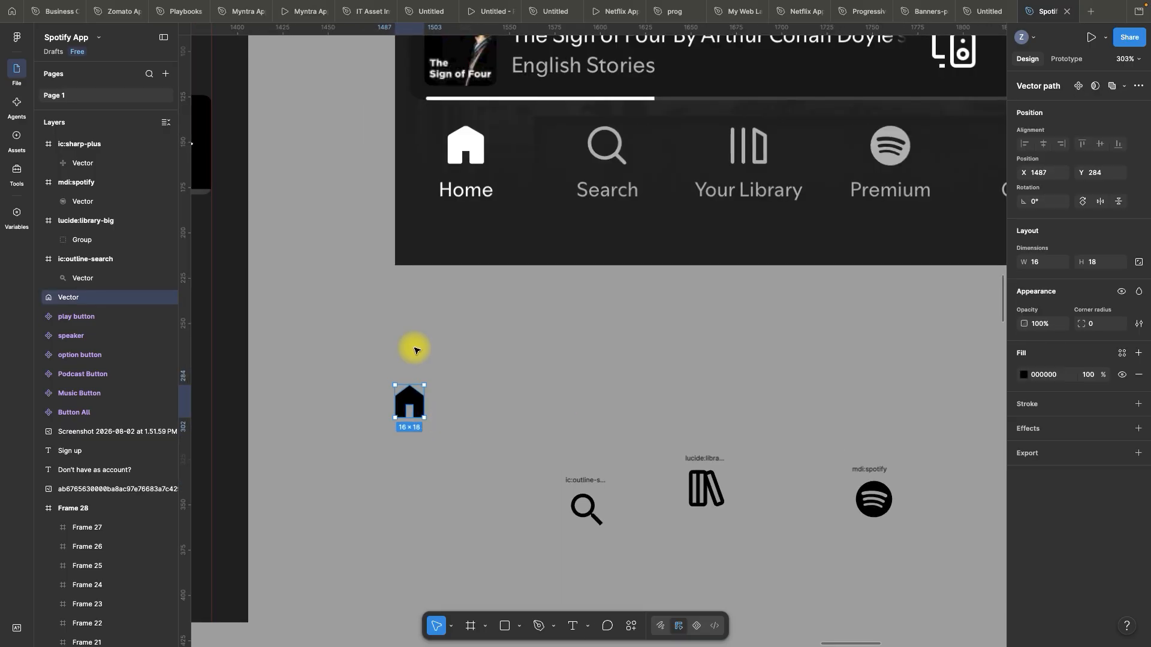
- Scale the home icon vector proportionally to a height of 20
scroll(414, 347, "up", 4)
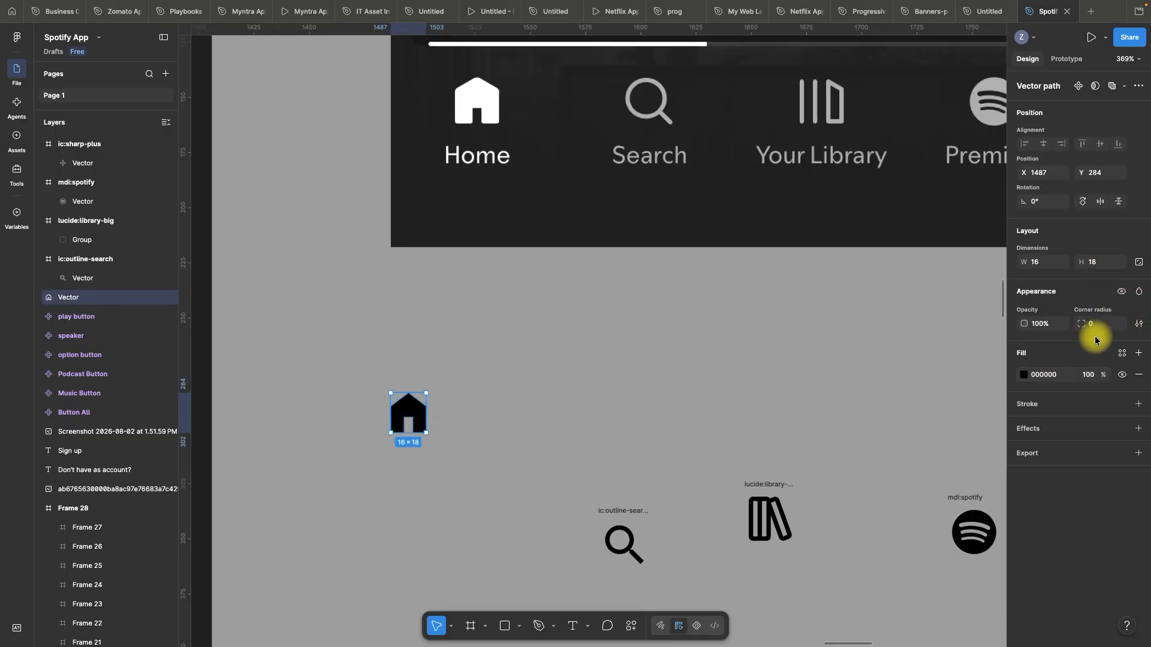
key("k")
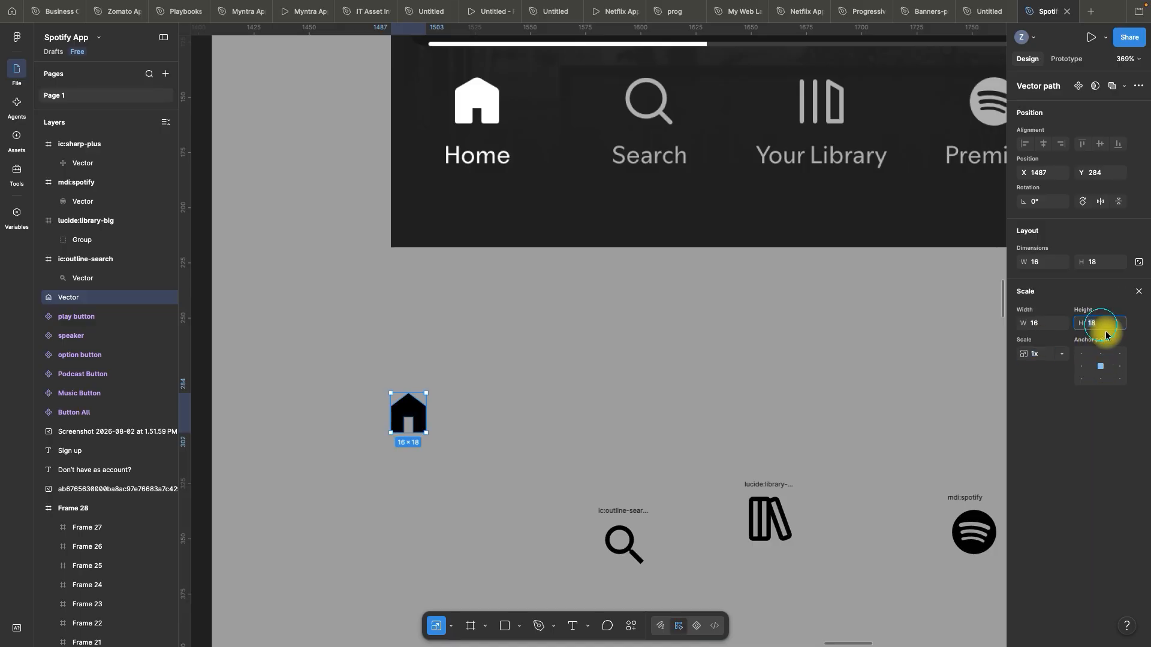
type("20")
left_click(483, 368)
scroll(459, 396, "down", 1)
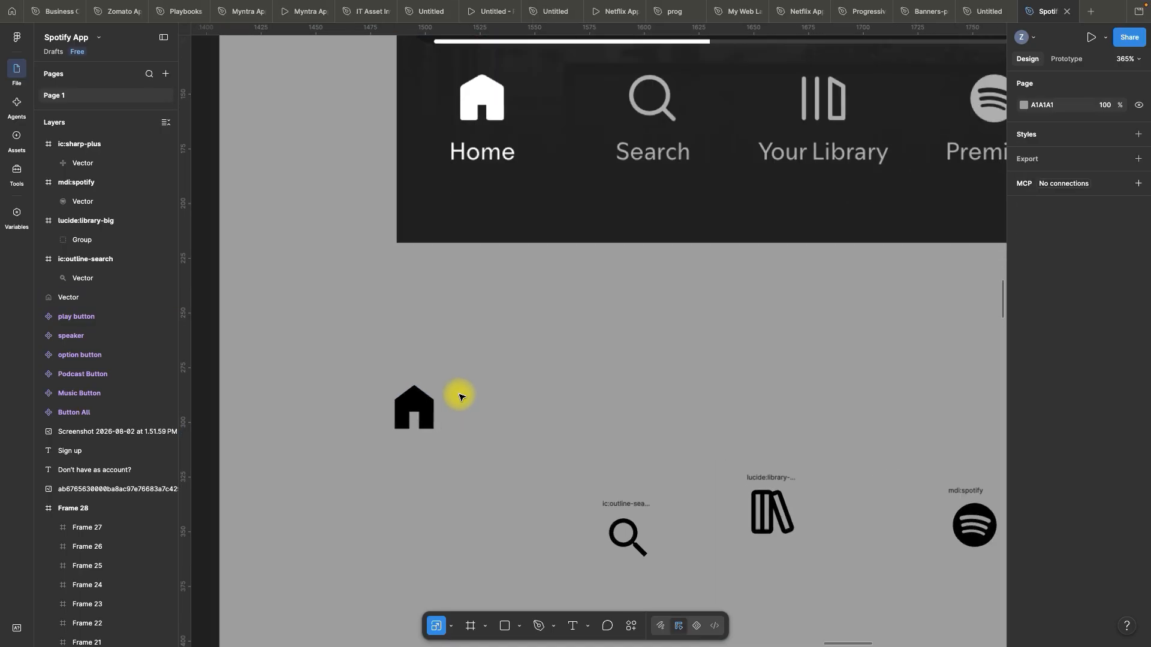
- Fill the home icon with the grey B3B3B3 sampled from the Search icon in the reference screenshot
left_click_drag(360, 362, 505, 455)
scroll(505, 445, "down", 1)
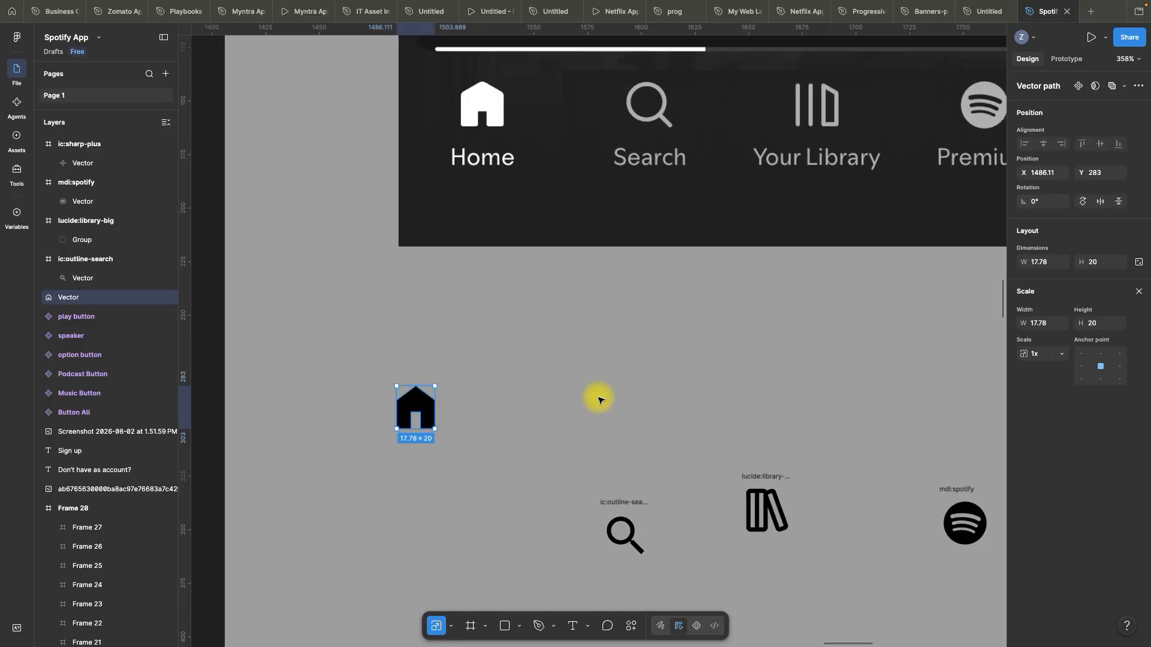
key("i")
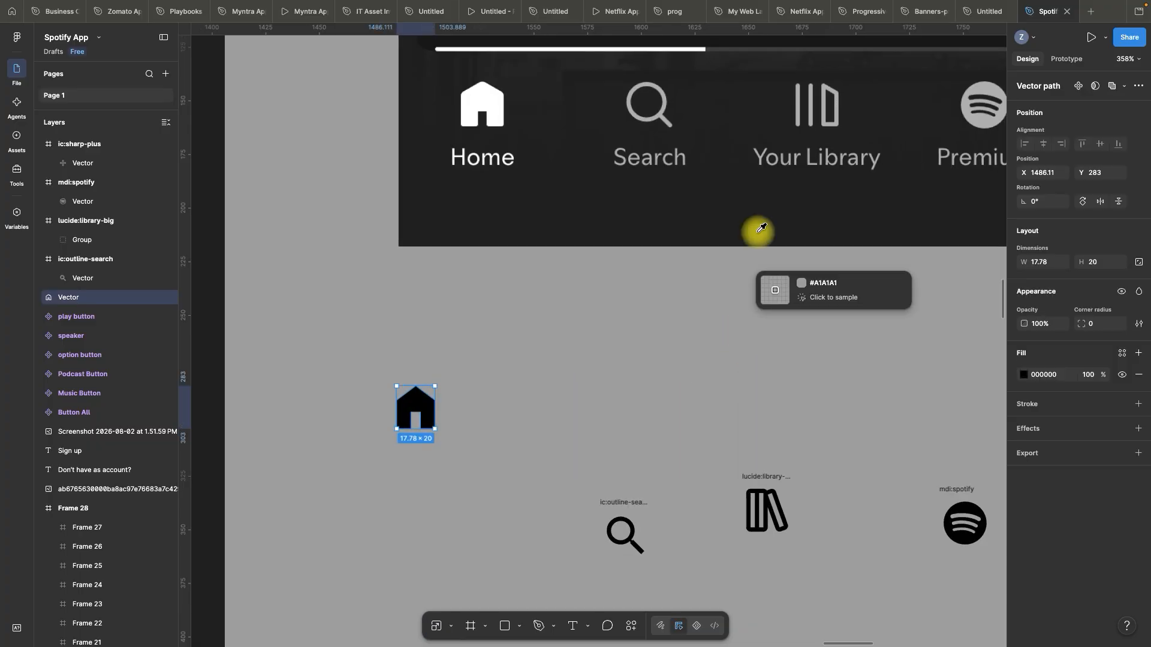
left_click(664, 110)
left_click(328, 367)
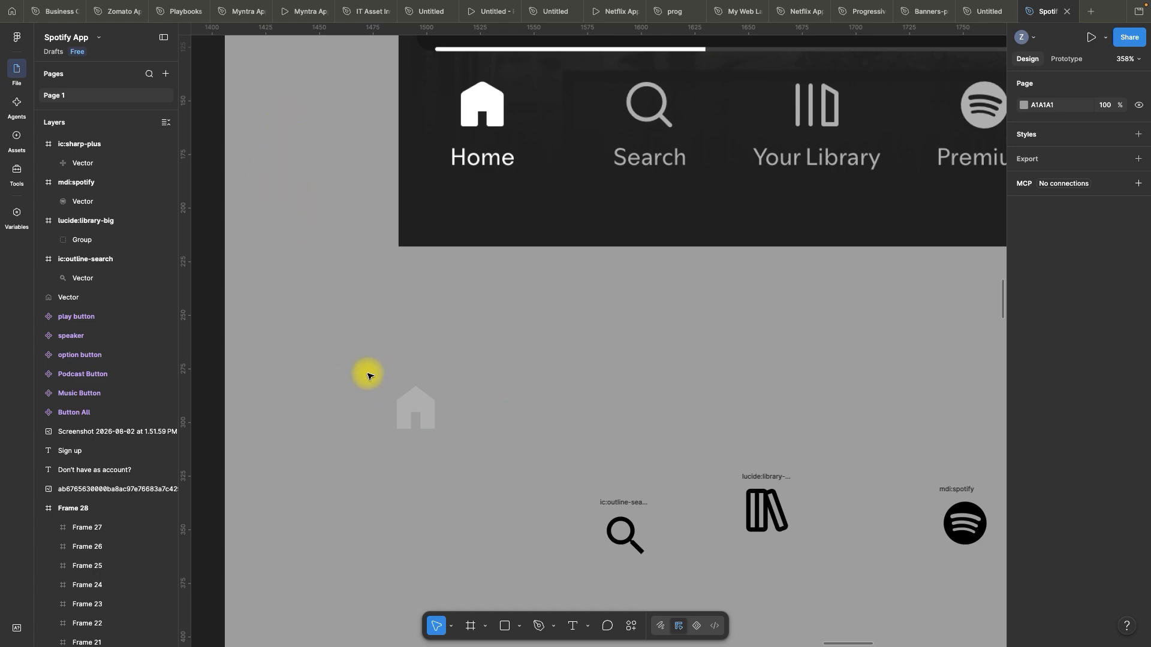
- Darken the page background colour to 484848
left_click_drag(352, 352, 483, 462)
left_click(294, 266)
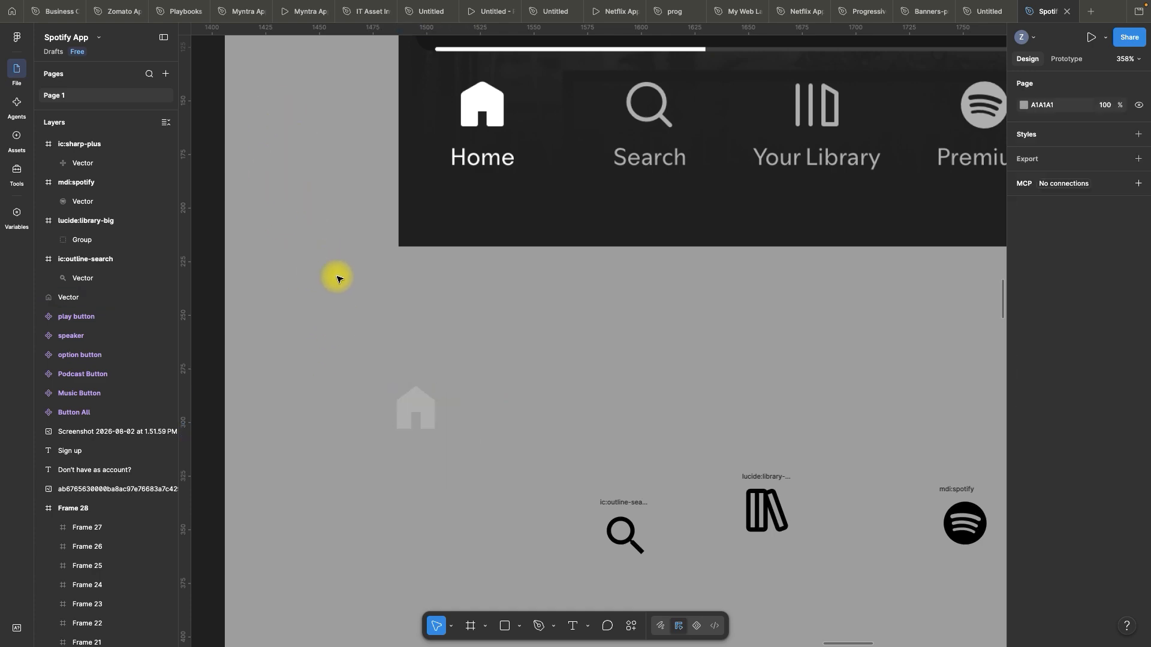
left_click(1024, 106)
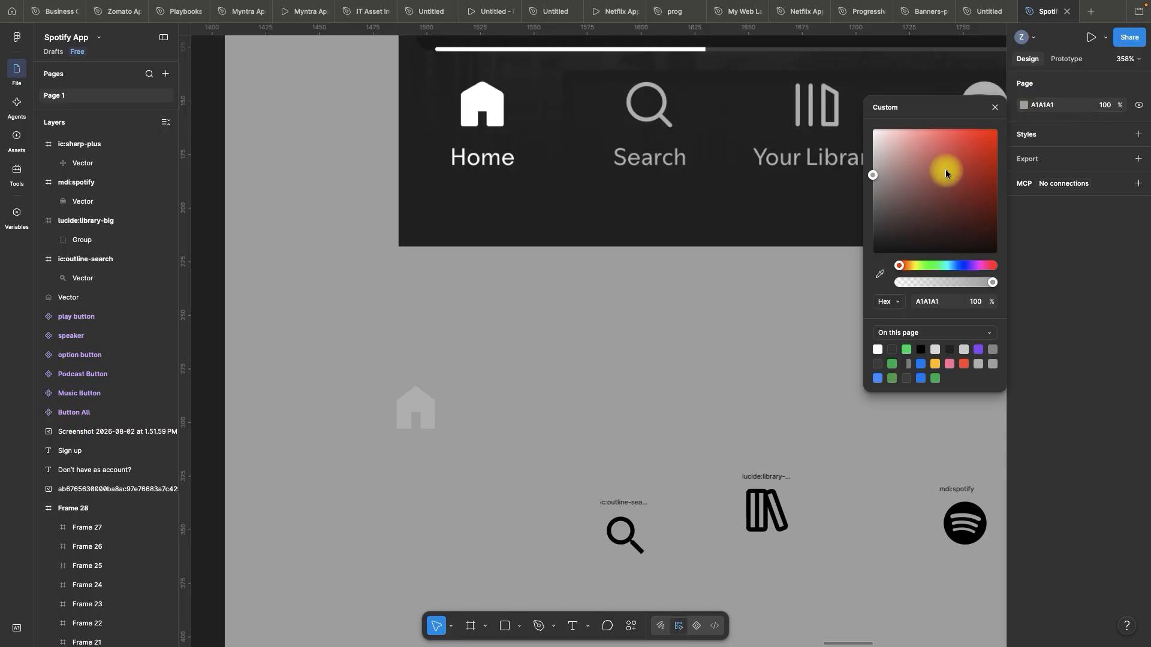
left_click_drag(880, 177, 852, 221)
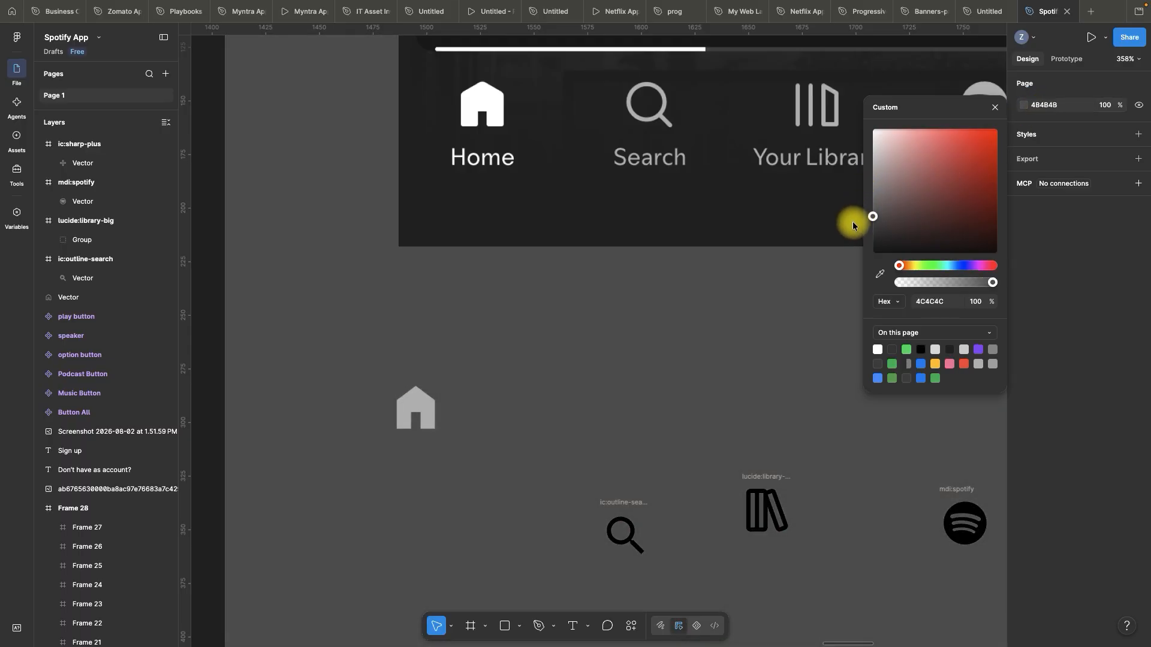
left_click(995, 108)
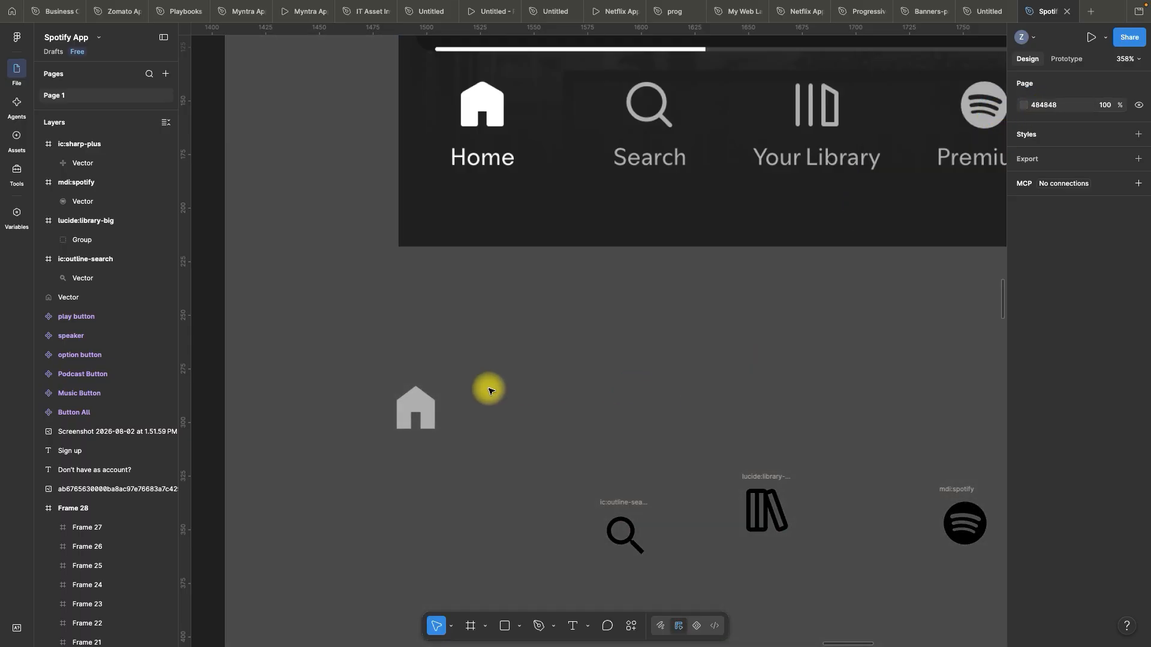
- Add the text "Home" below the home icon and align it to the centre
scroll(491, 391, "down", 3)
scroll(432, 383, "up", 5)
key("space")
left_click_drag(547, 354, 491, 383)
scroll(491, 383, "down", 2)
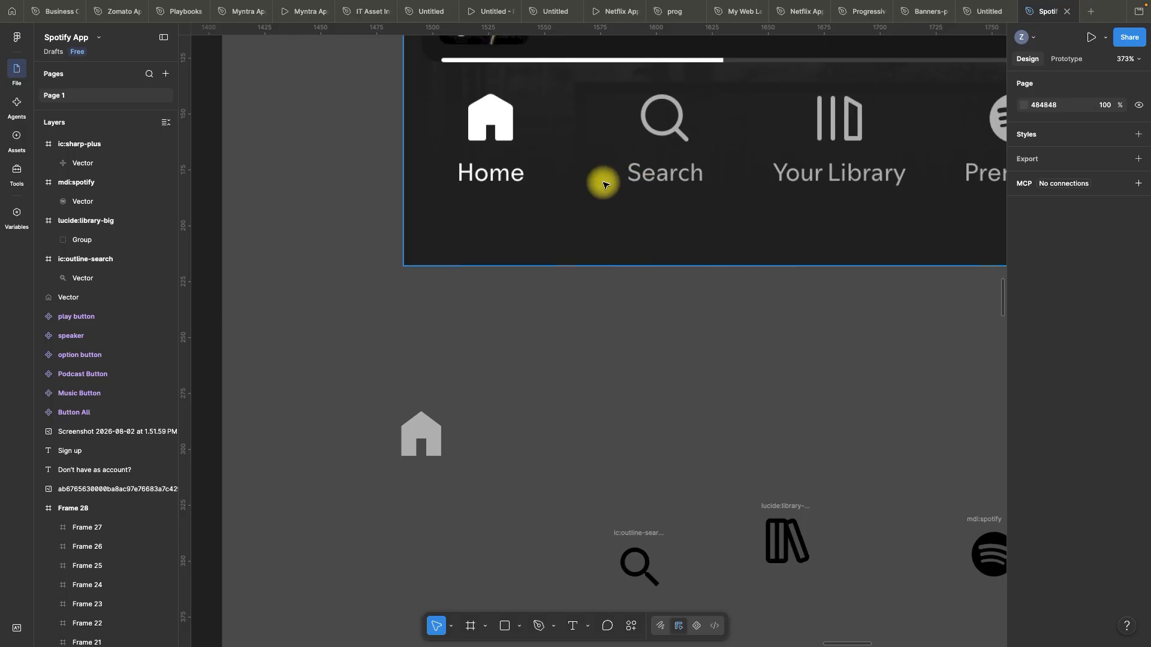
left_click(572, 626)
left_click(413, 508)
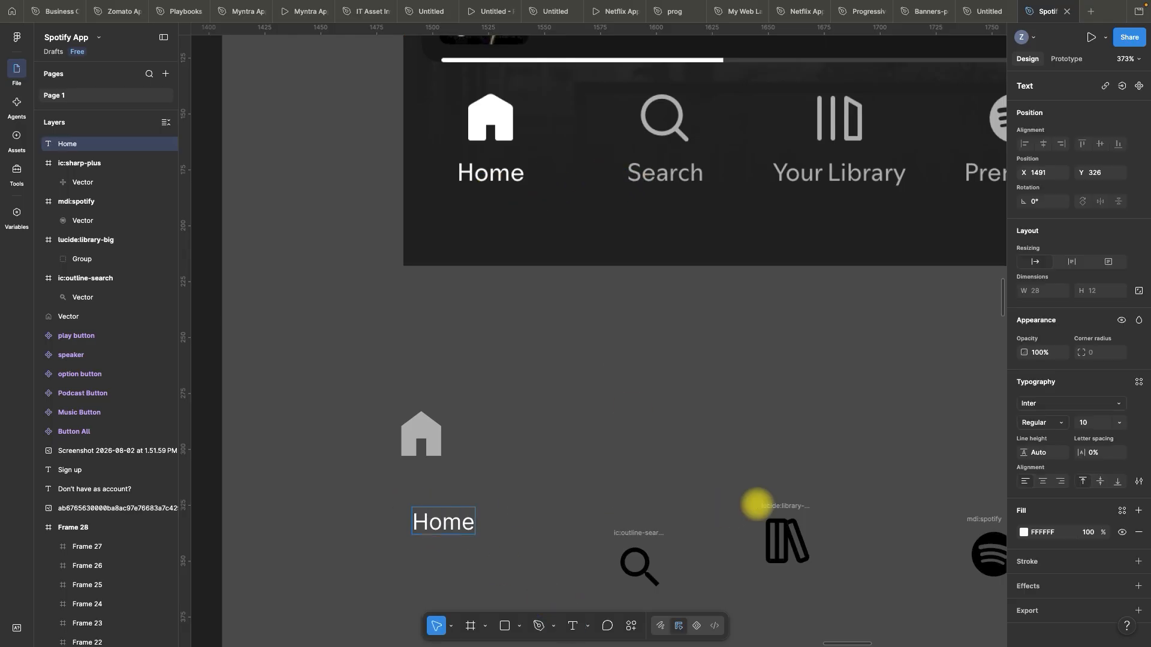
key("super+a")
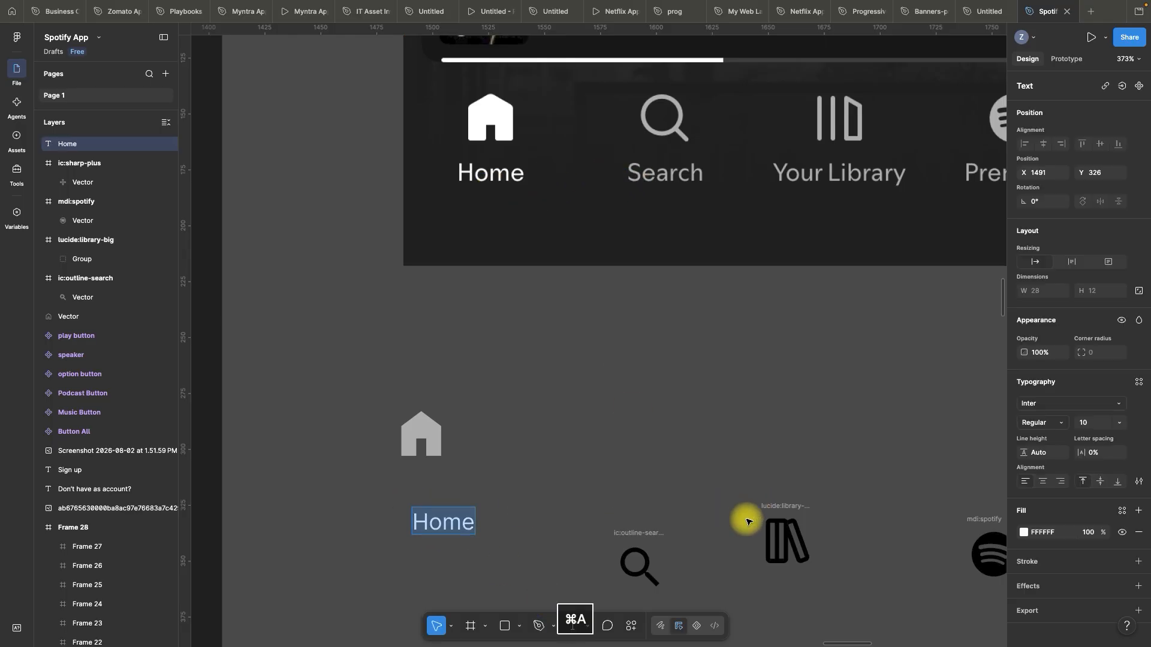
left_click(1043, 481)
left_click(556, 381)
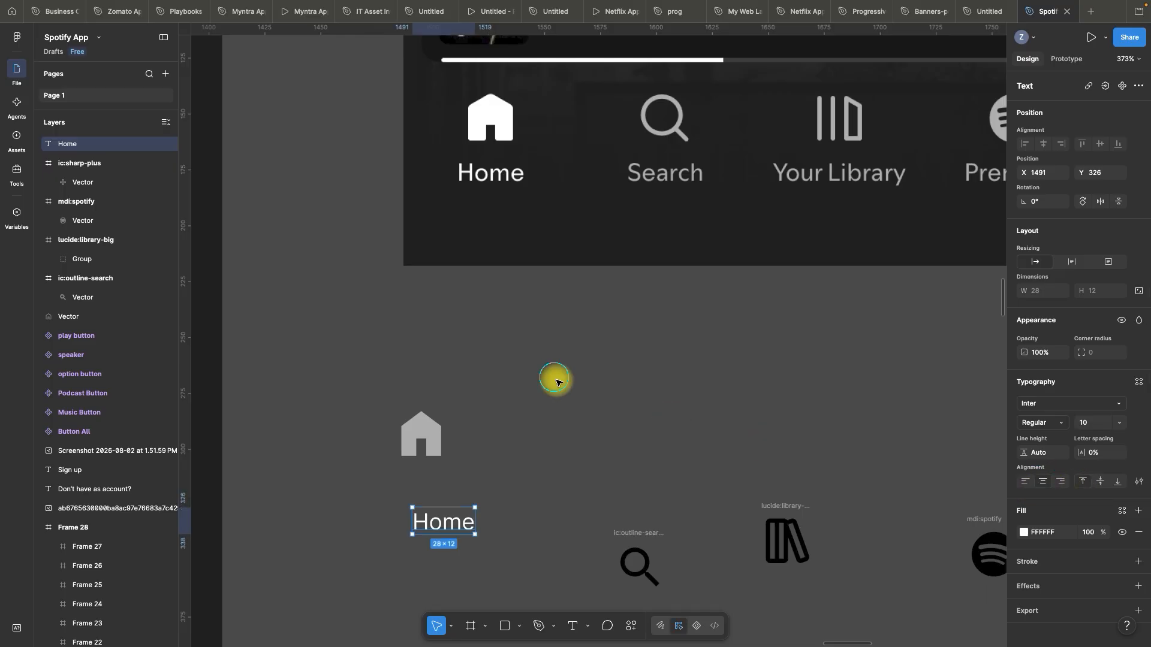
- Wrap the Home text in its own frame and apply auto layout to that frame
right_click(436, 527)
left_click(473, 406)
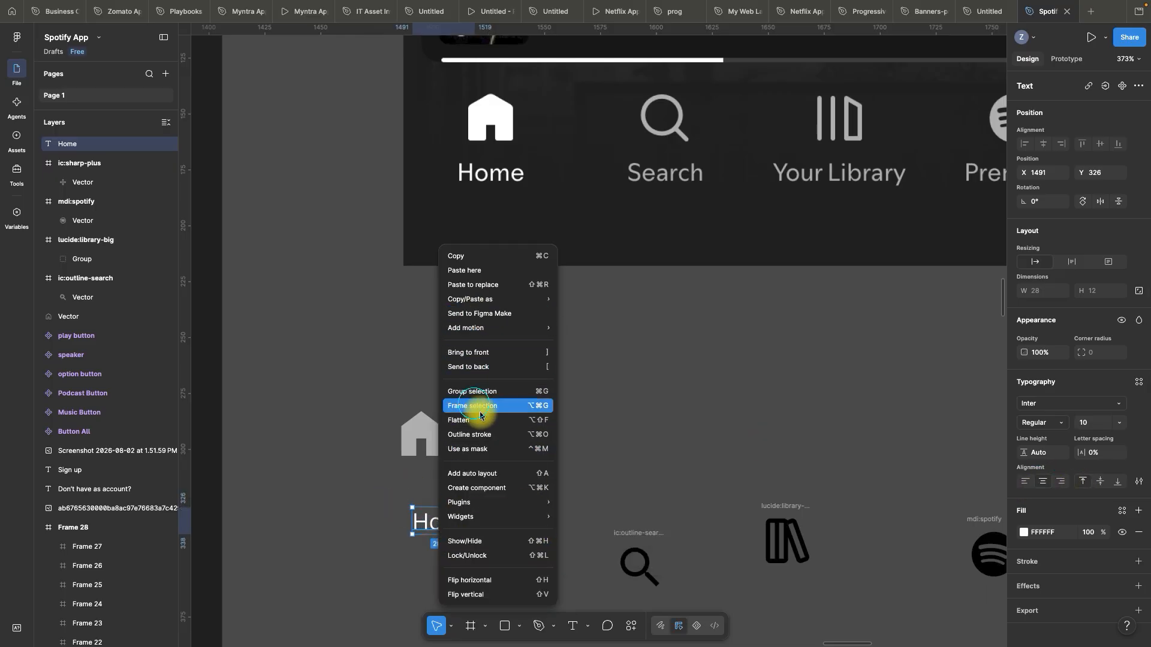
left_click(1139, 232)
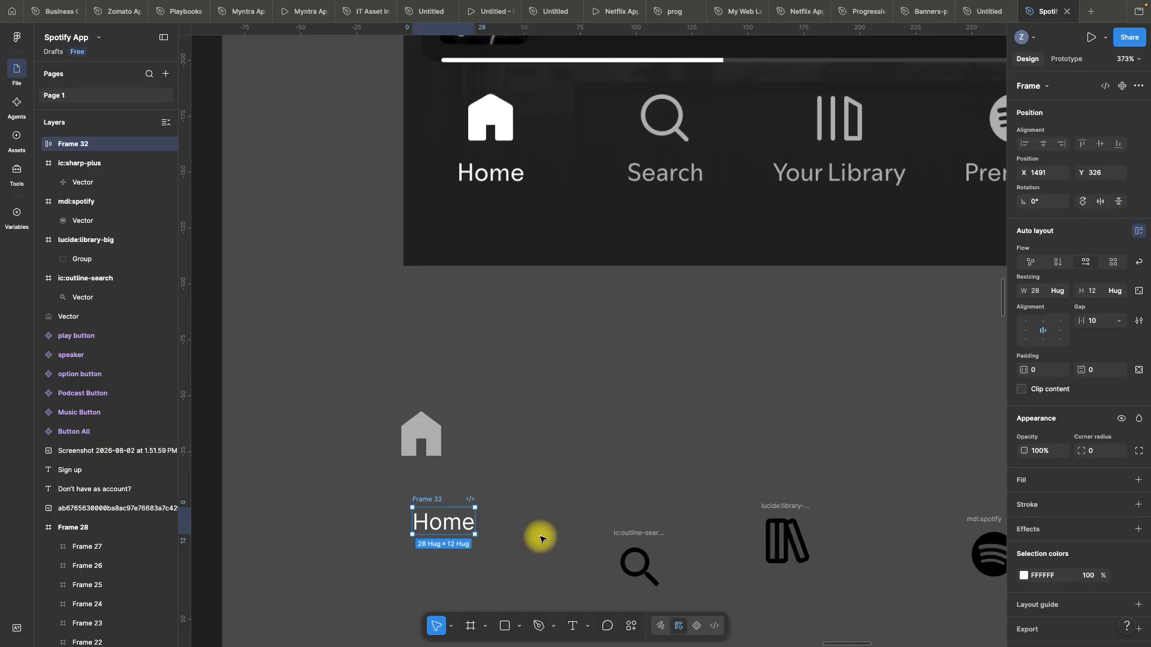
left_click(523, 533)
- Move the Home text frame up so it sits close beneath the home icon
left_click_drag(437, 500, 413, 468)
scroll(402, 475, "up", 10)
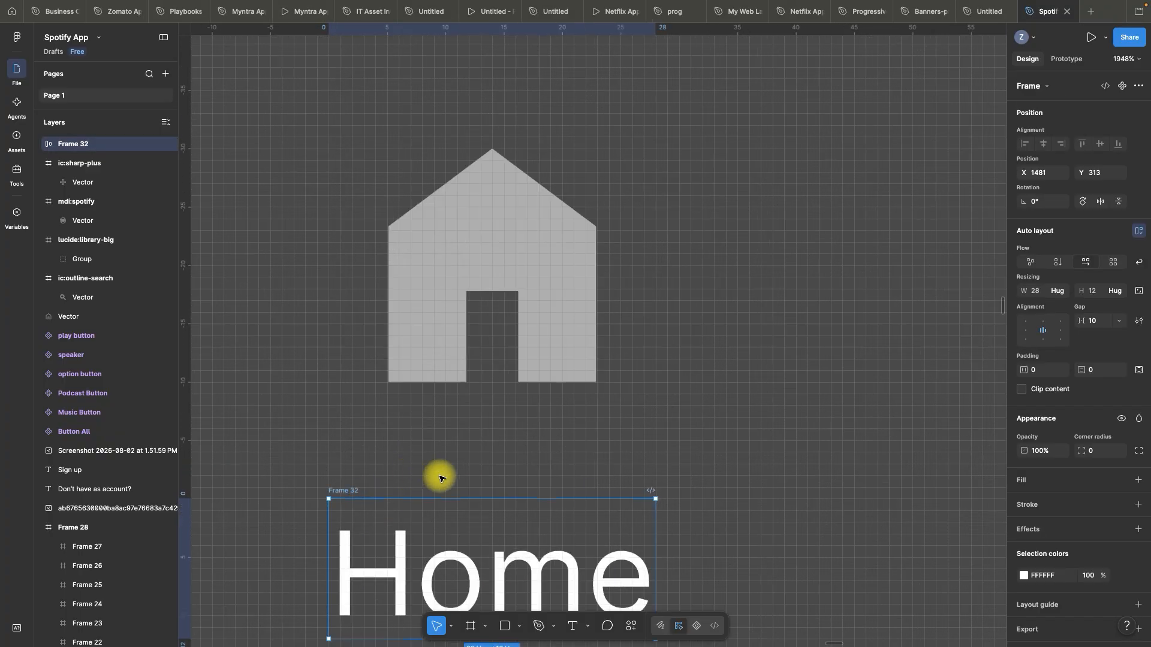
left_click_drag(349, 490, 372, 440)
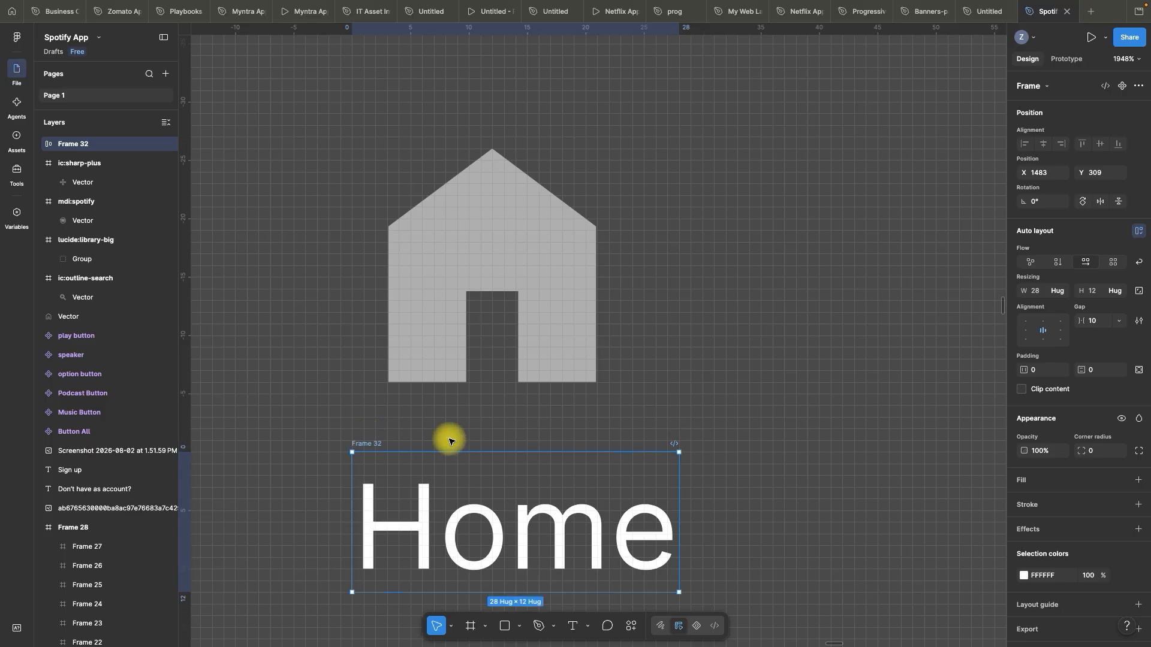
scroll(450, 439, "down", 4)
- Set the vertical spacing between the home icon and its label frame to 5 and align their horizontal centres
left_click(510, 378, "shift")
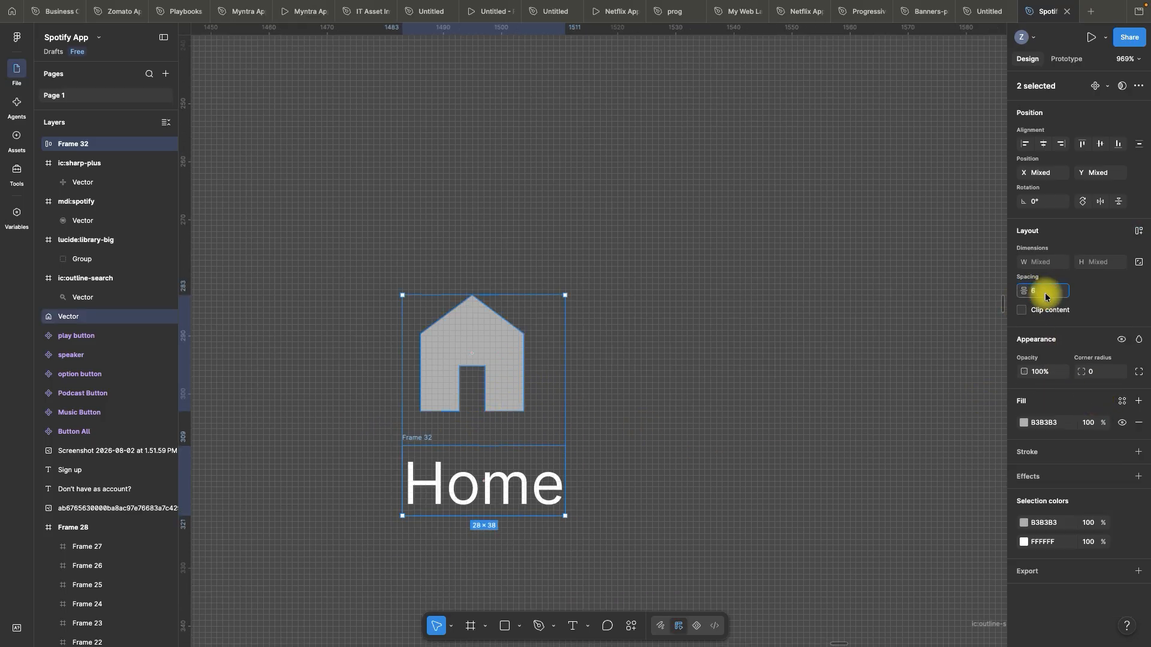
scroll(386, 571, "down", 3)
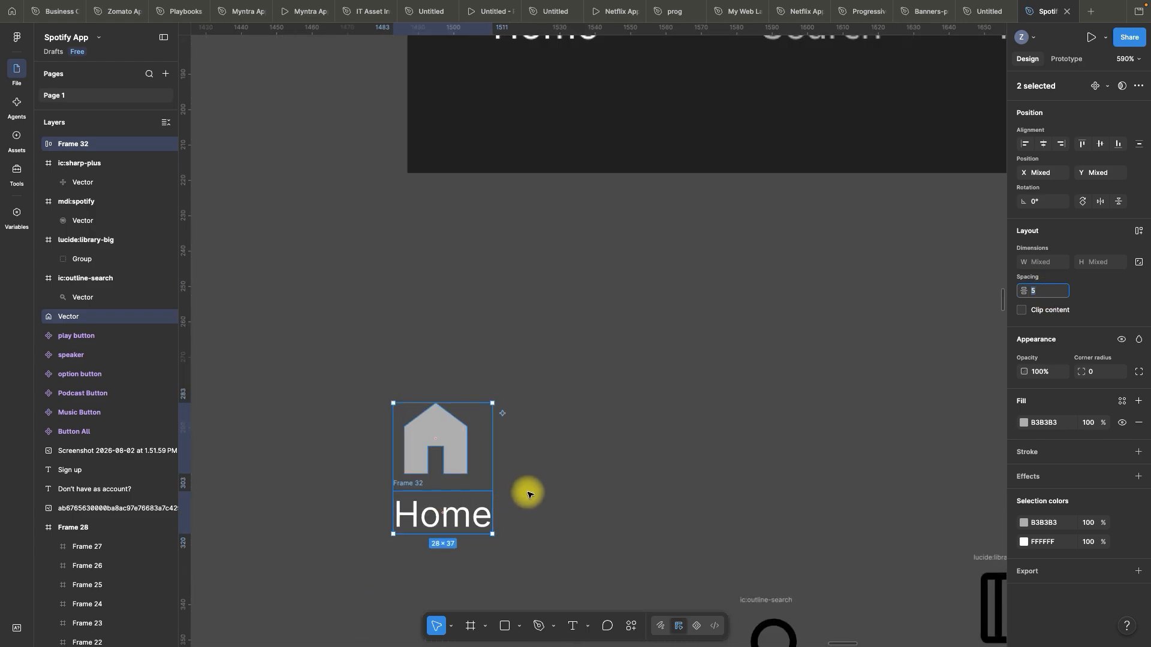
left_click(501, 519)
left_click_drag(501, 519, 334, 386)
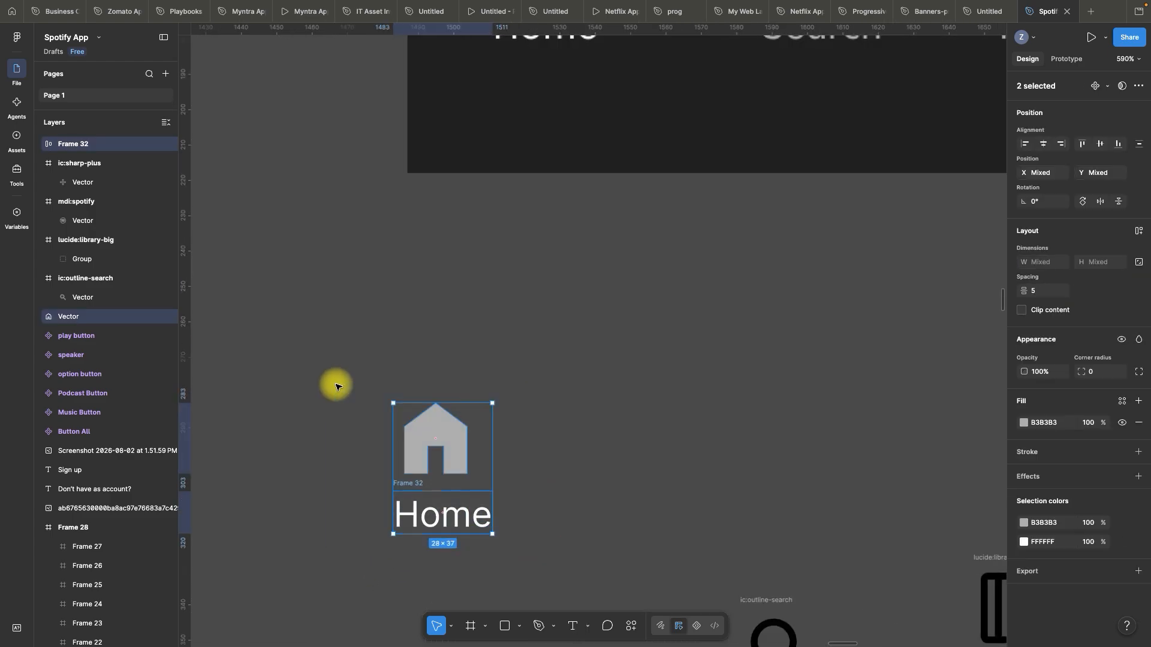
left_click(1047, 145)
left_click(493, 352)
scroll(494, 420, "down", 3)
scroll(495, 409, "up", 1)
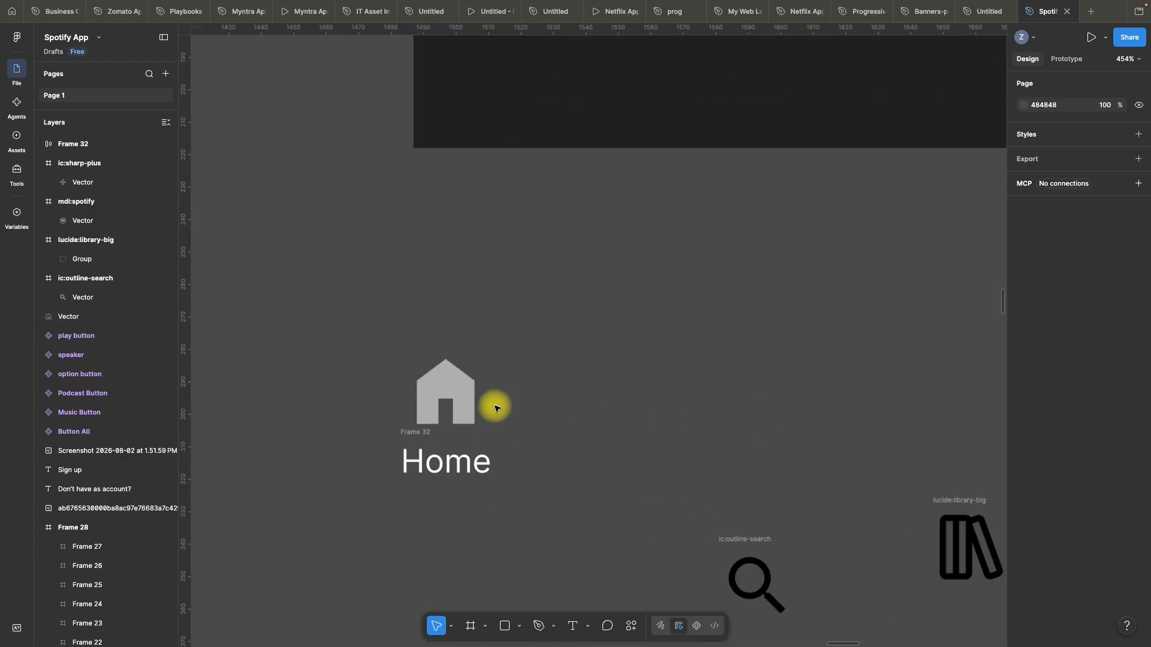
- Recolour the Home text with the grey B3B3B3 sampled from the home icon
scroll(495, 408, "up", 2)
double_click(436, 483)
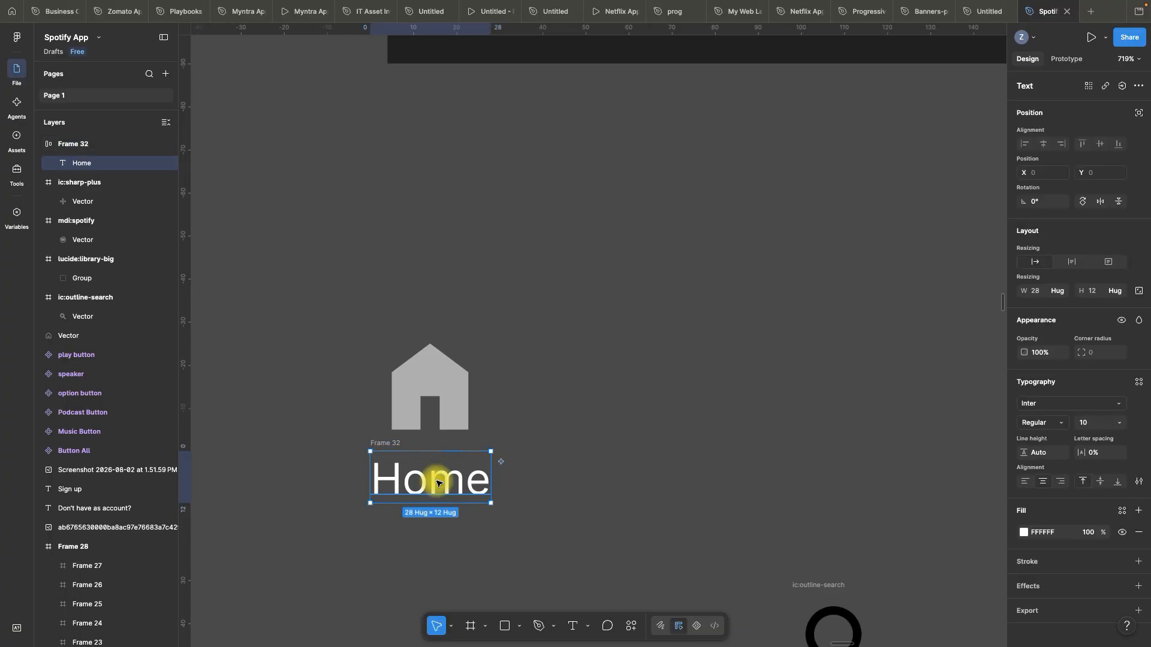
double_click(436, 483)
left_click(1025, 532)
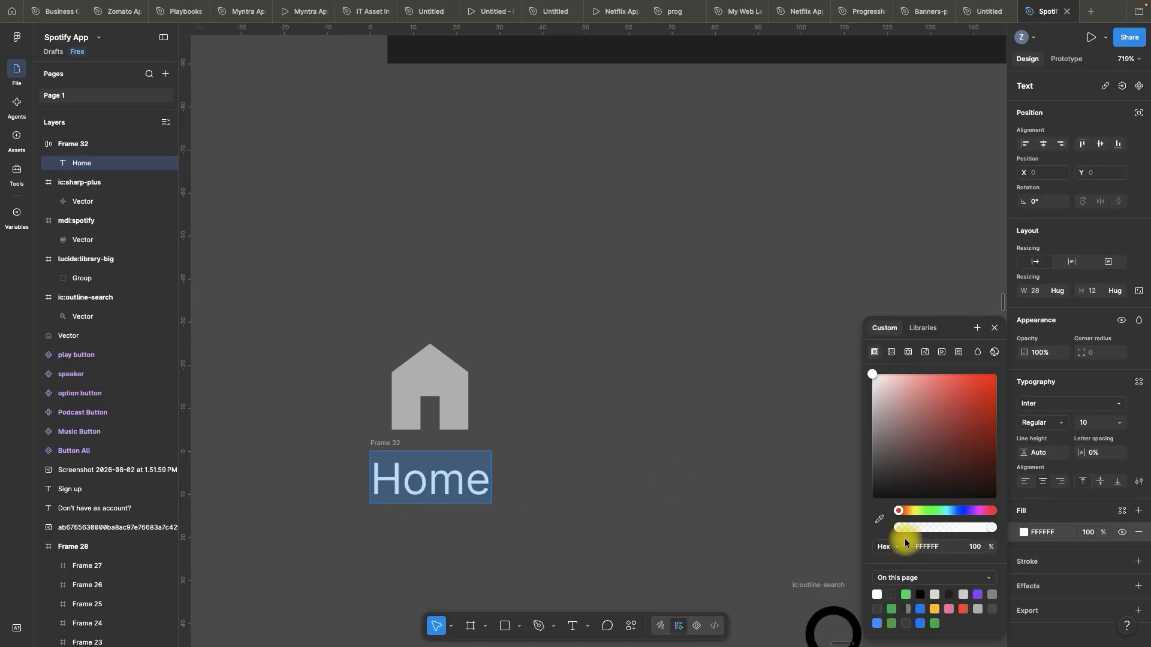
left_click(880, 520)
left_click(427, 367)
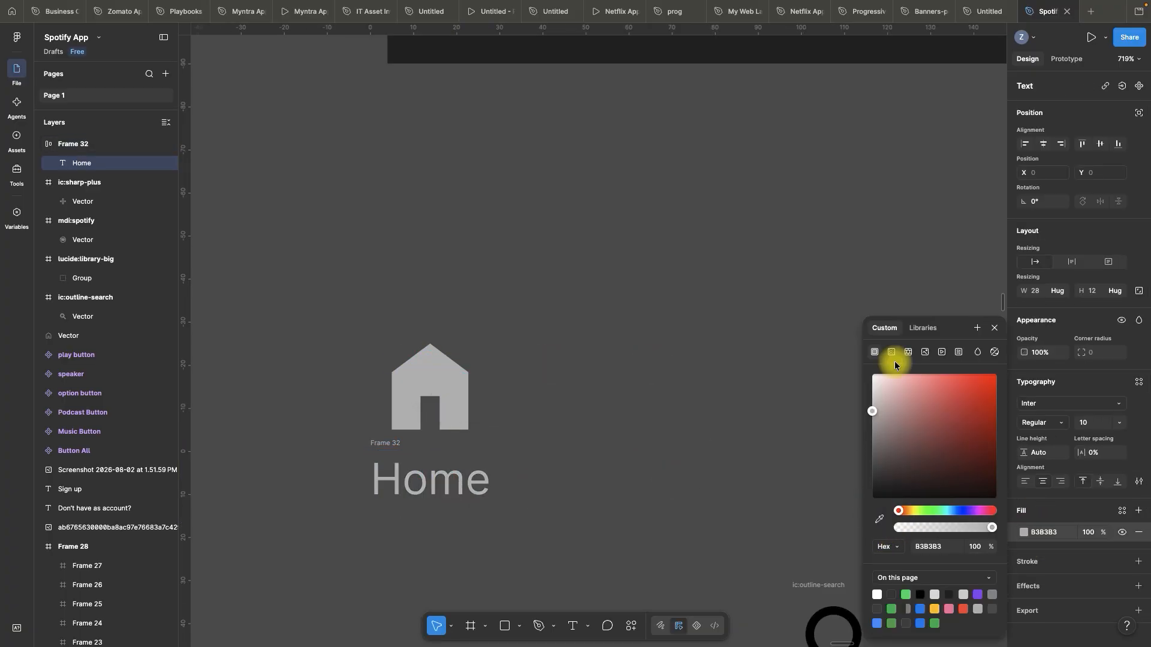
left_click(1007, 342)
scroll(521, 381, "down", 5)
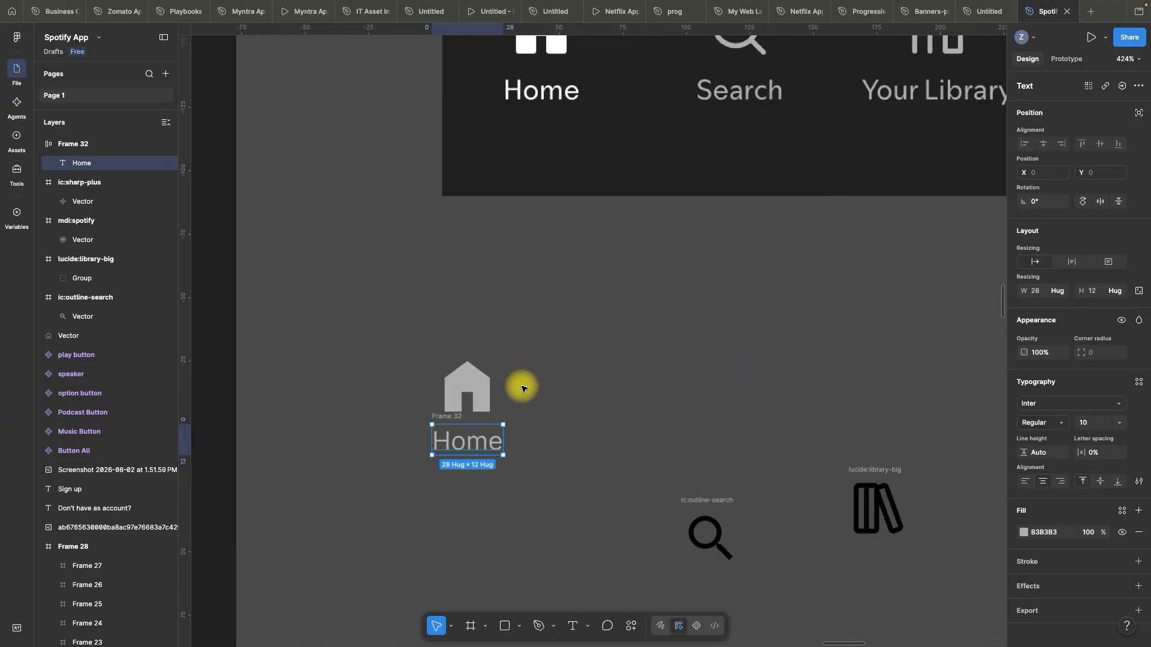
scroll(528, 367, "up", 2)
left_click(555, 393)
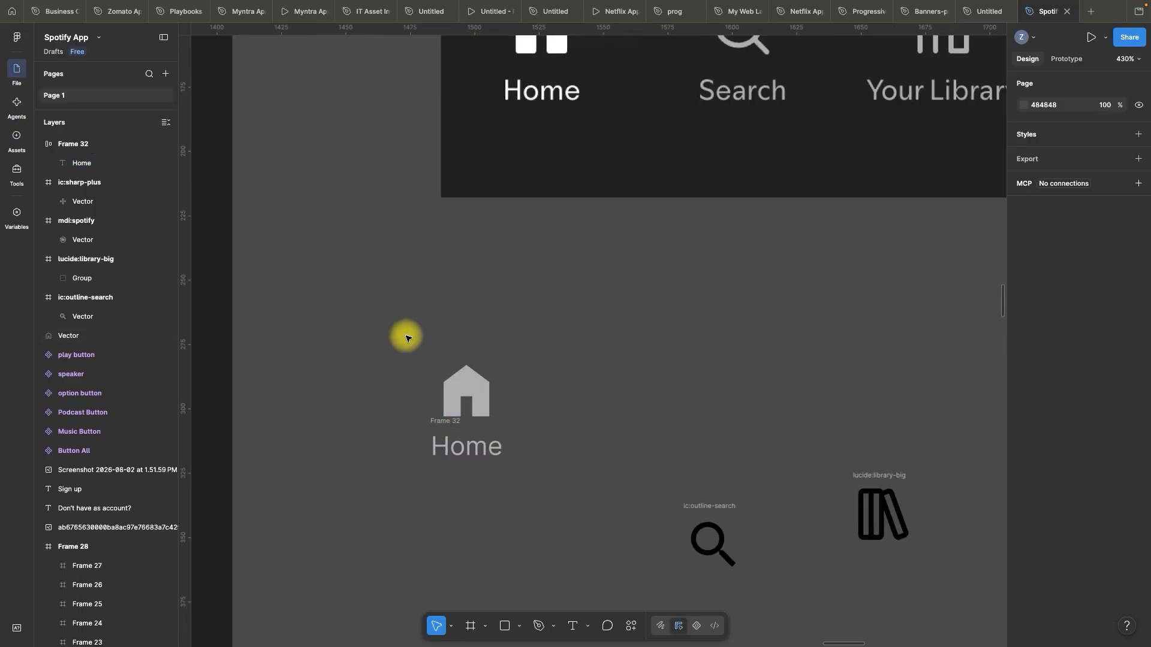
- Wrap the home icon and its label together in one frame and apply auto layout to it
left_click_drag(406, 334, 650, 555)
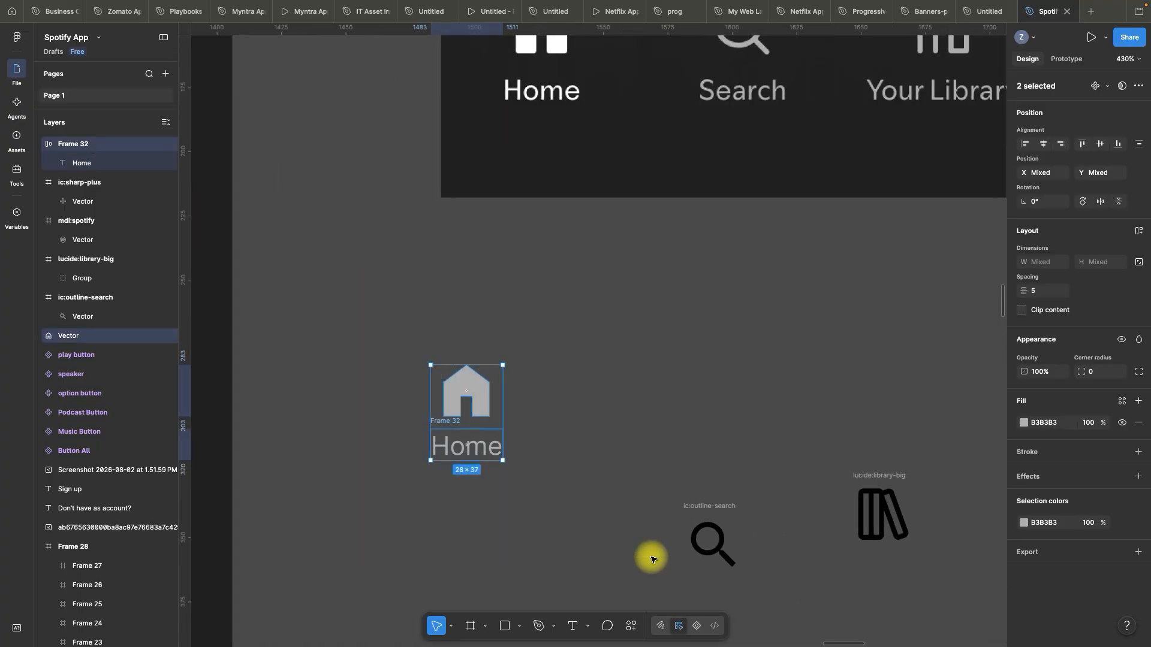
right_click(472, 381)
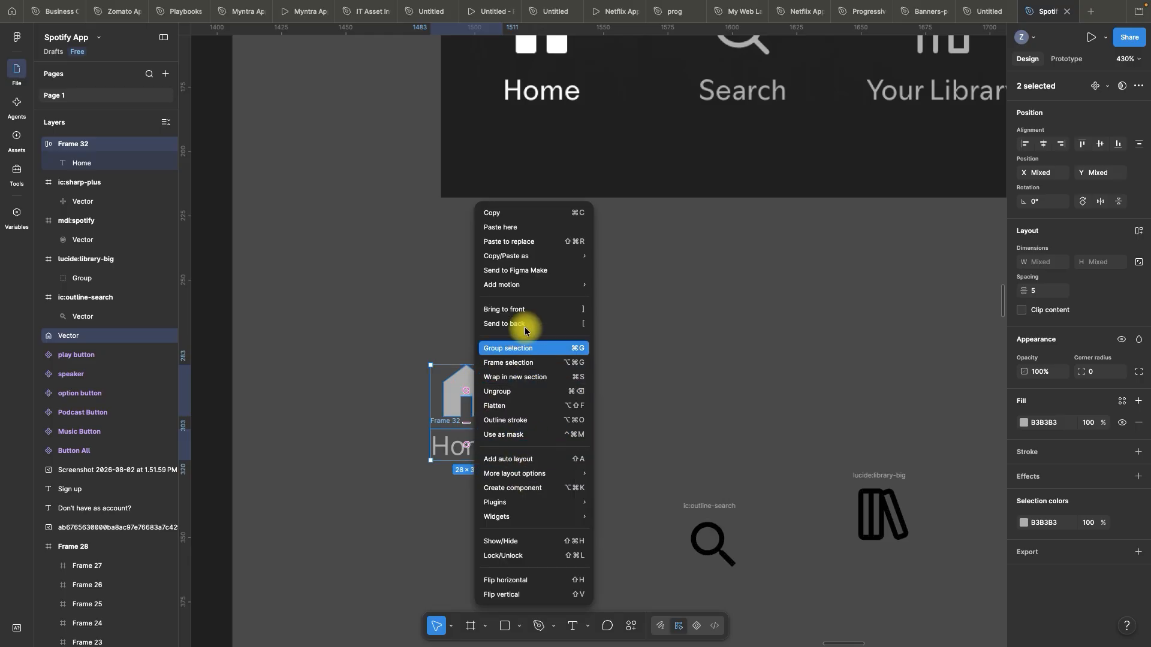
left_click(516, 362)
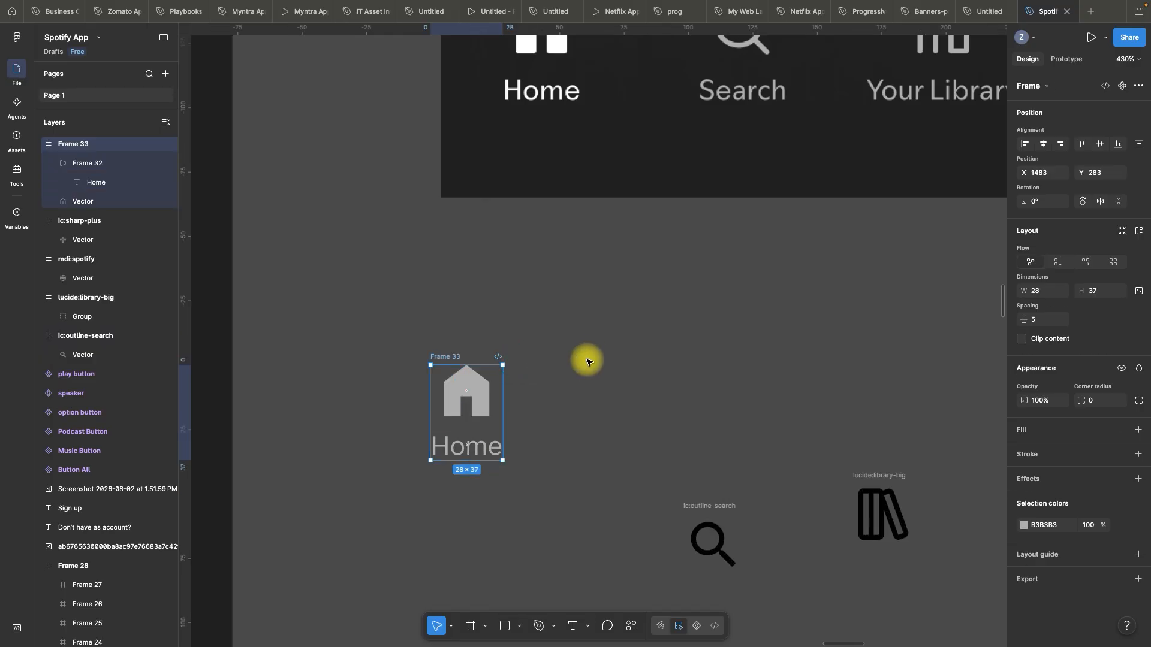
left_click(1138, 236)
left_click(719, 333)
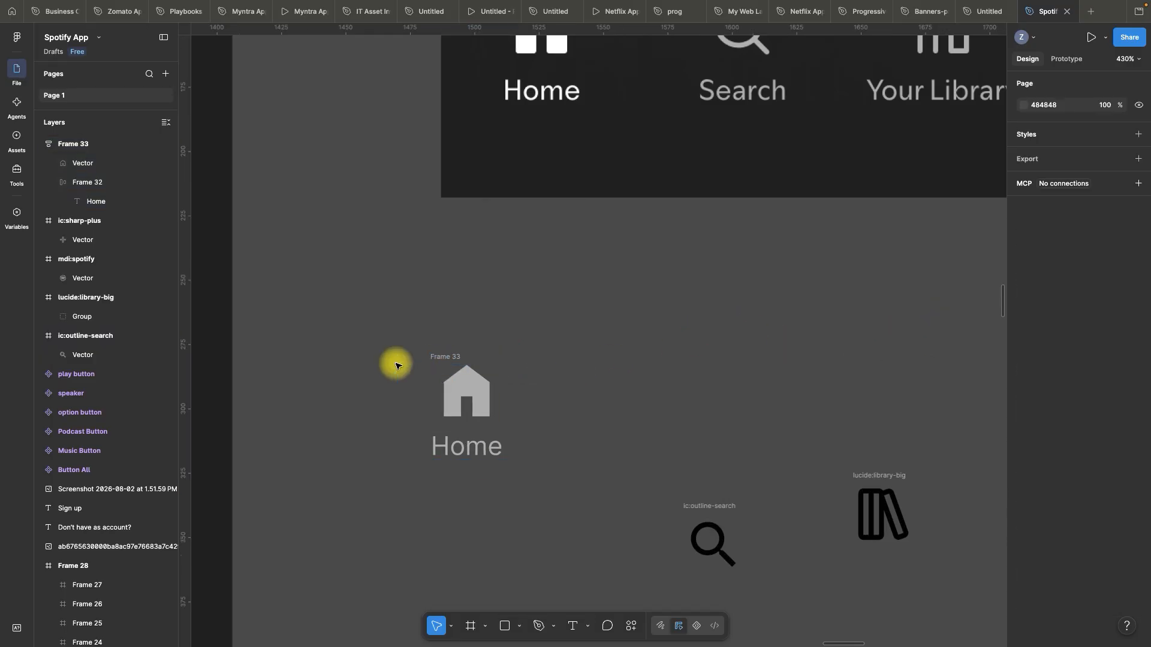
- Move the Home navigation item to the left and place a duplicate of it on its right
scroll(467, 366, "right", 2)
mouse_move(423, 360)
left_mouse_down()
mouse_move(308, 358)
mouse_move(444, 359)
left_mouse_up()
scroll(354, 326, "down", 3)
scroll(362, 329, "up", 3)
left_click(443, 306)
scroll(511, 336, "up", 2)
scroll(617, 342, "down", 3)
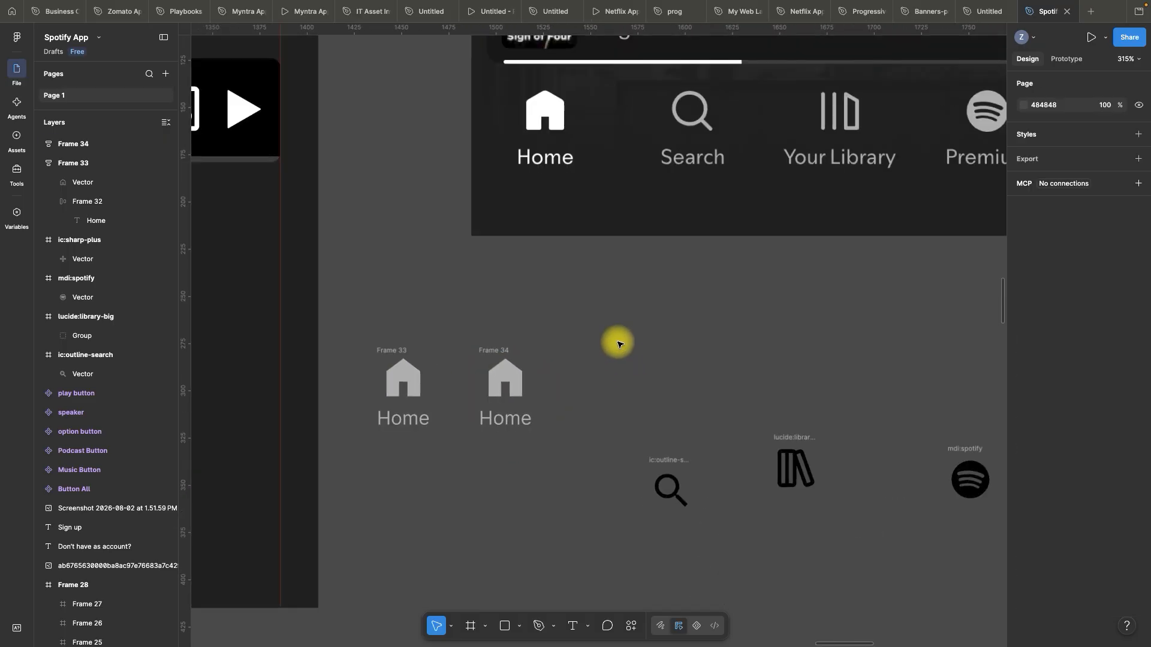
- Move the search icon out of its frame beside the duplicated Home item and scale it to a height of 20
left_click_drag(731, 532, 613, 376)
scroll(639, 388, "up", 2)
key("k")
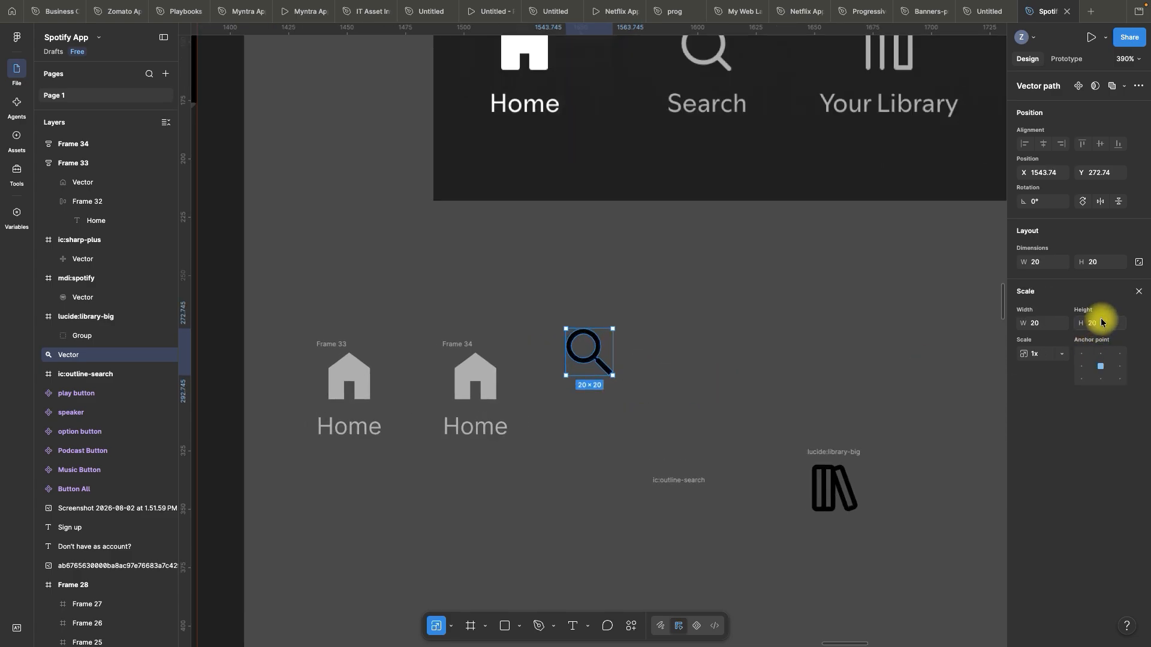
left_click(664, 385)
left_click_drag(657, 409, 554, 295)
scroll(556, 337, "up", 1)
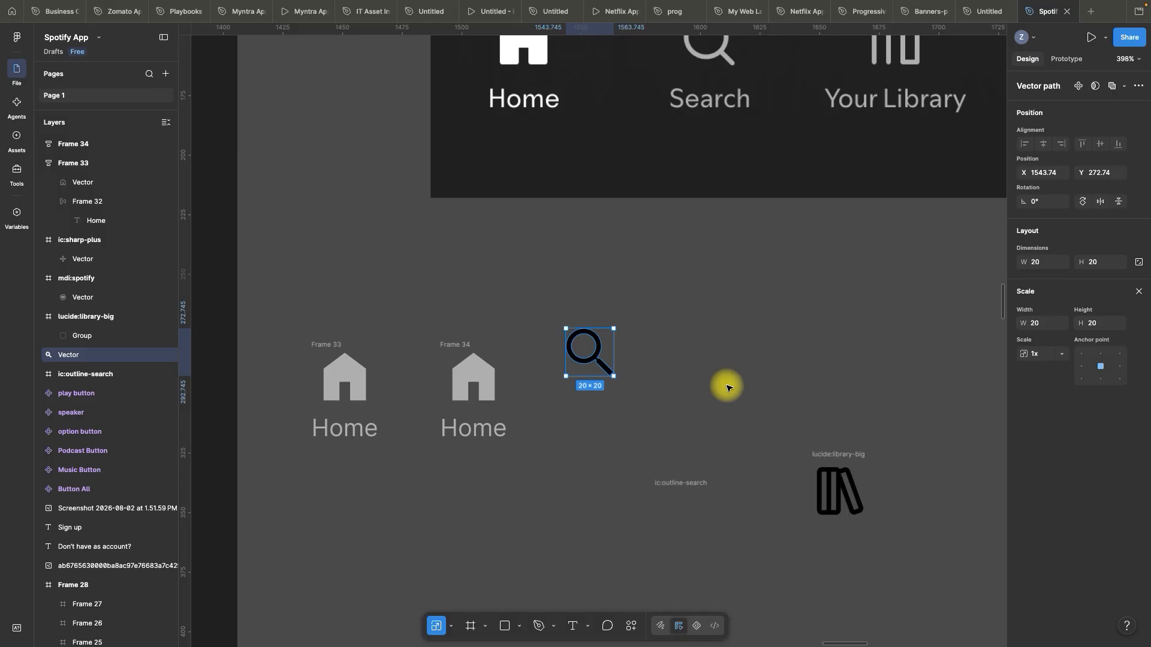
- Cut the search icon and paste it in place of the home icon in the duplicated navigation item
key("super+x")
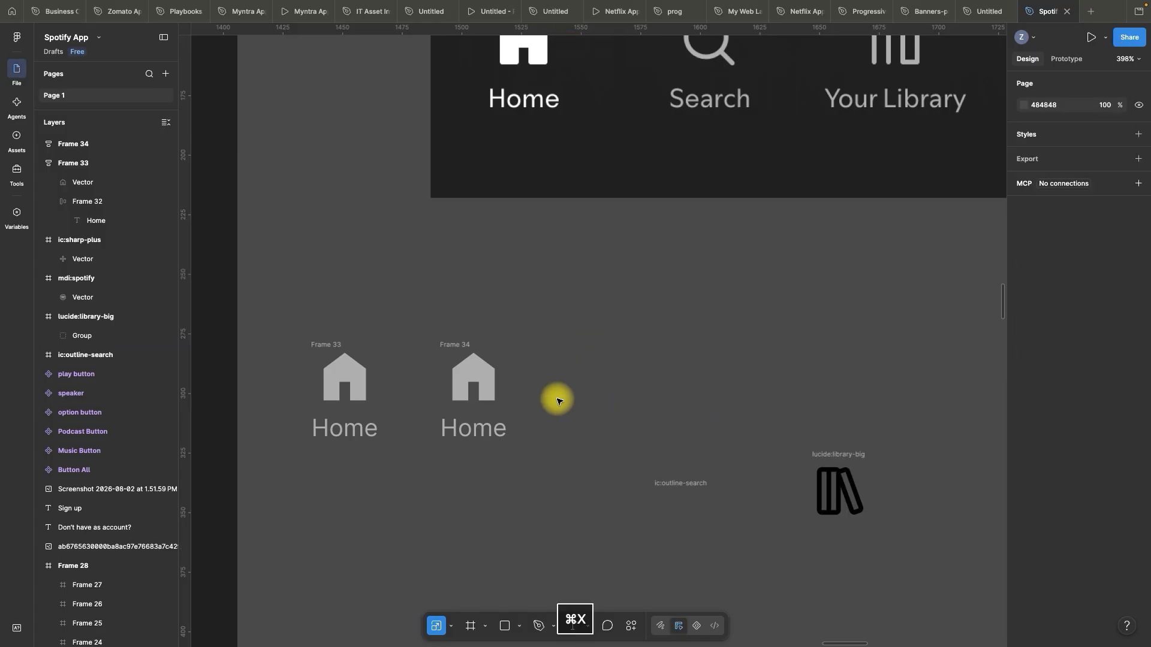
left_click(479, 370)
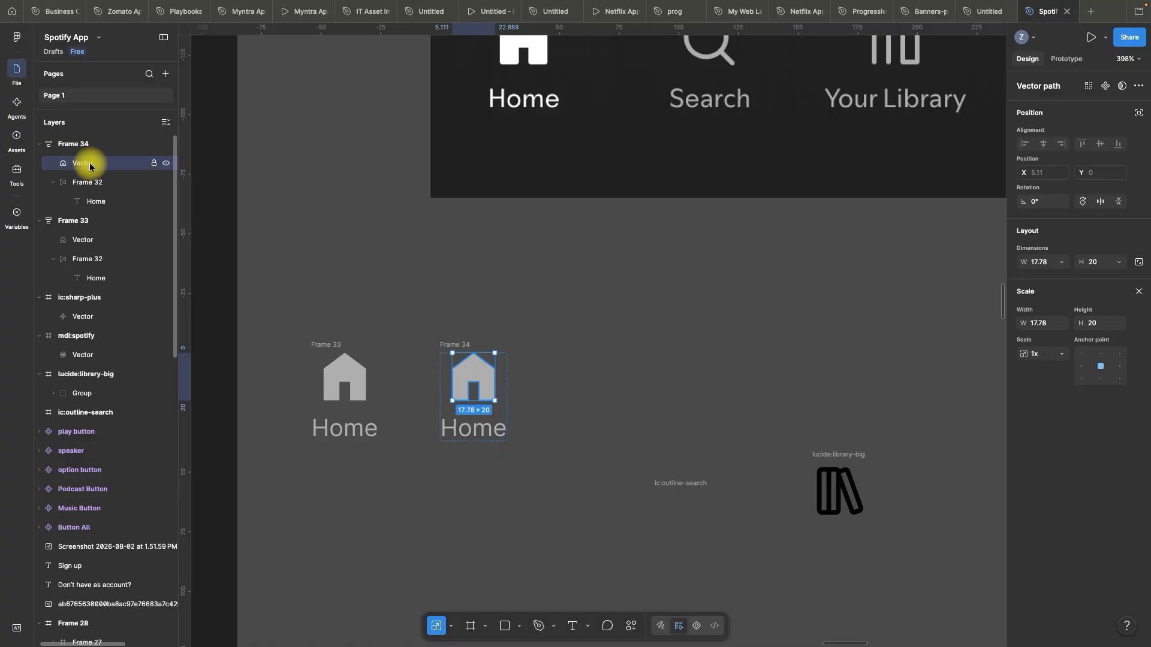
right_click(475, 373)
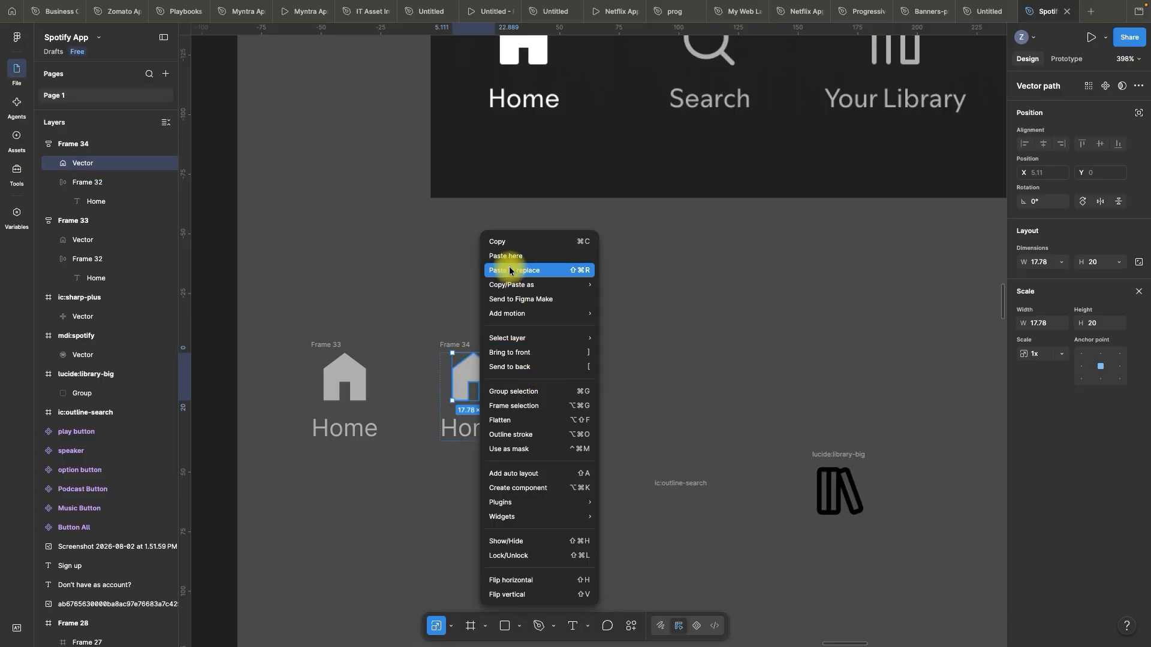
left_click(509, 264)
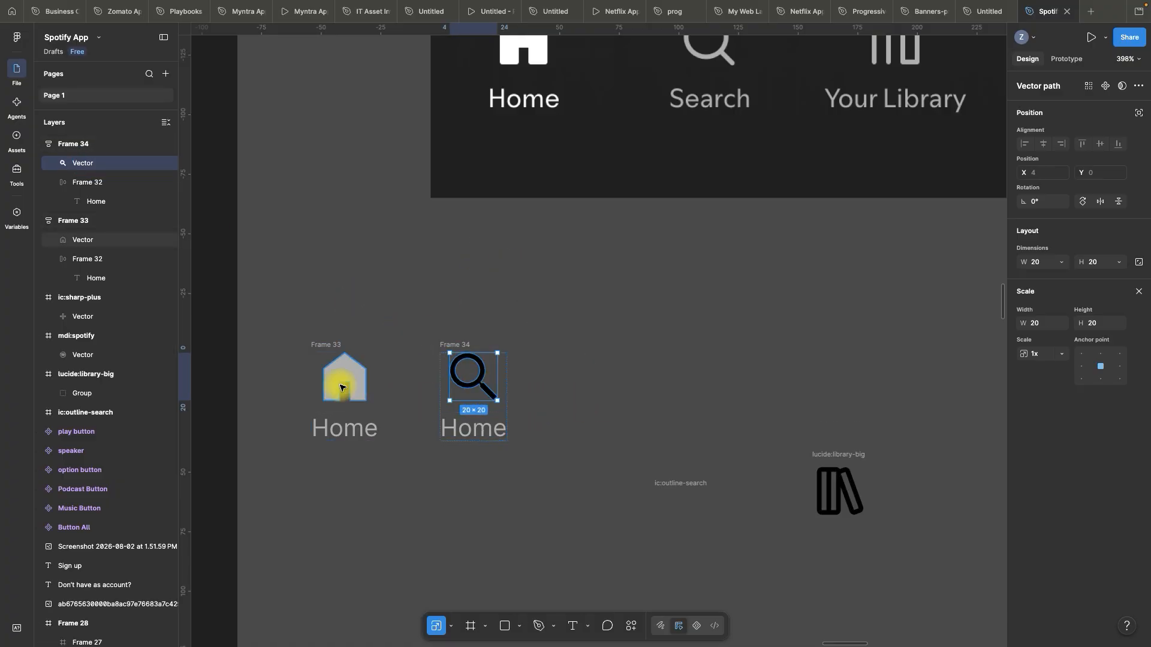
- Recolour the search icon with the grey B3B3B3 sampled from the home icon
left_click(1138, 292)
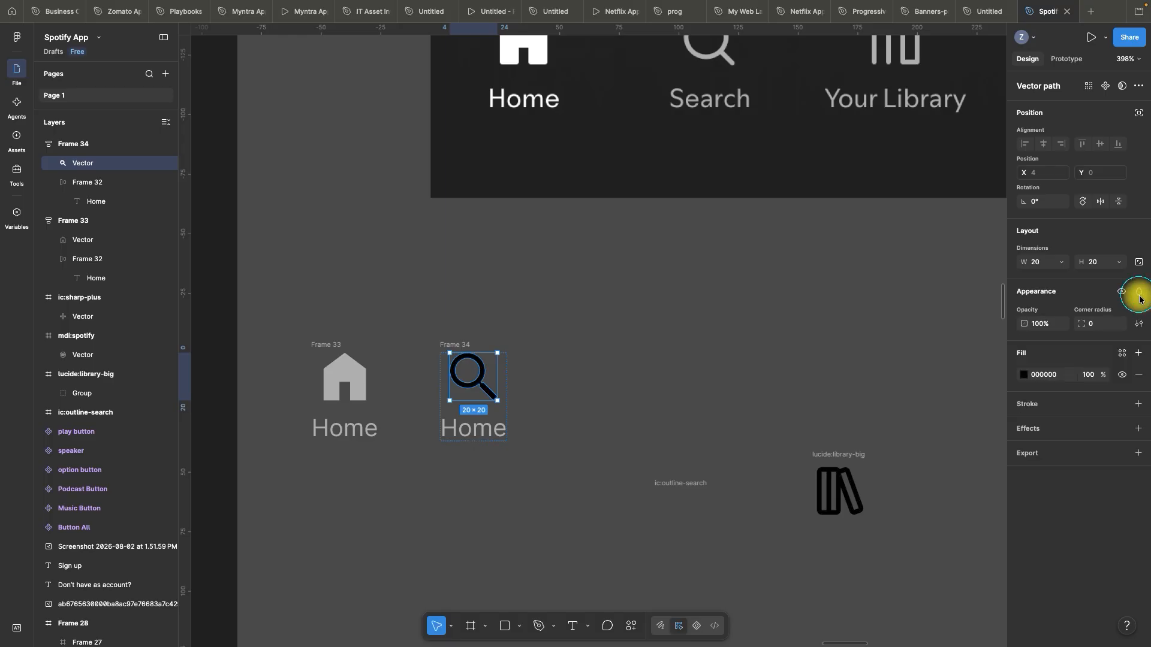
left_click(1024, 376)
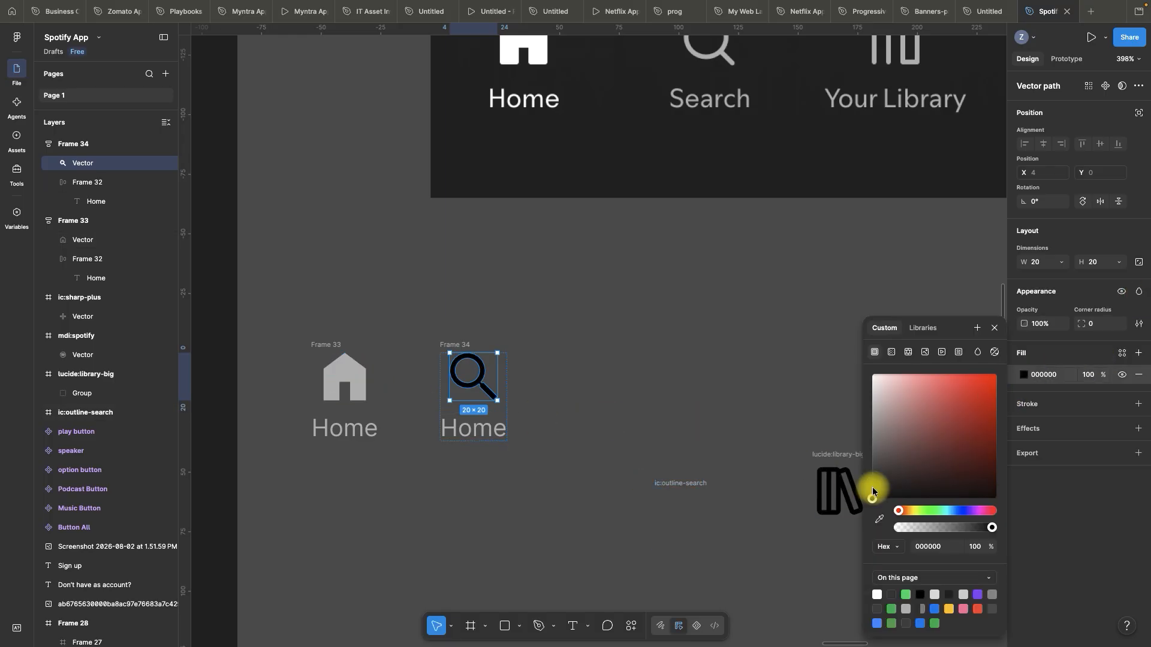
left_click(879, 519)
left_click(347, 374)
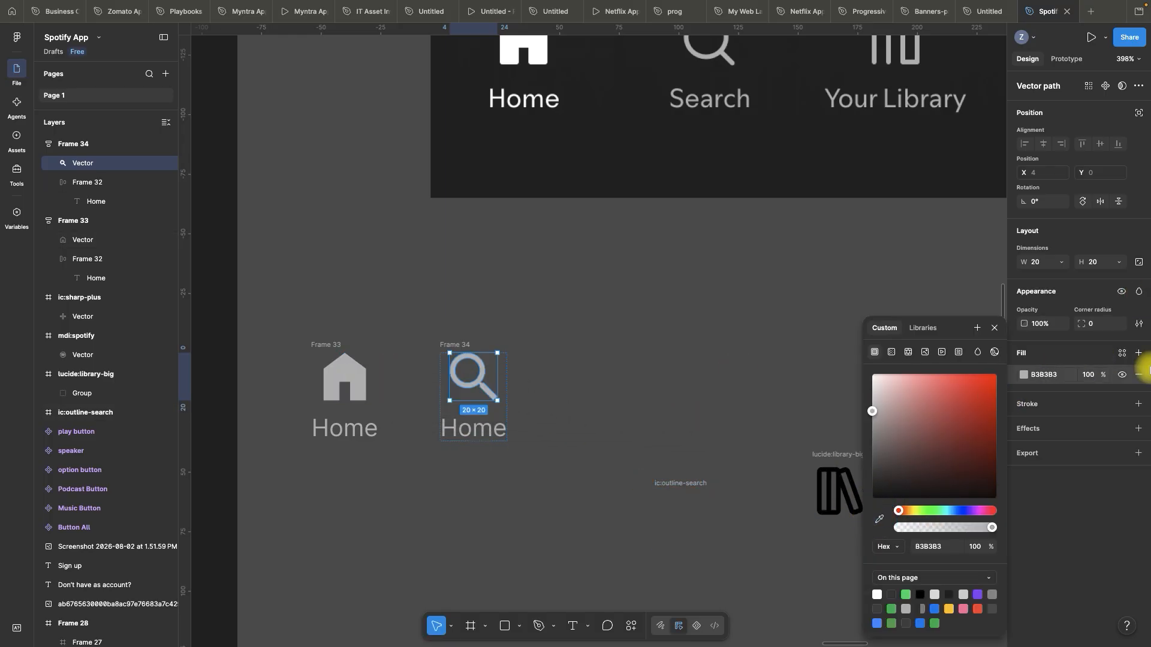
left_click(995, 328)
left_click(759, 321)
- Delete the empty ic:outline-search frame left on the canvas
scroll(496, 341, "down", 1)
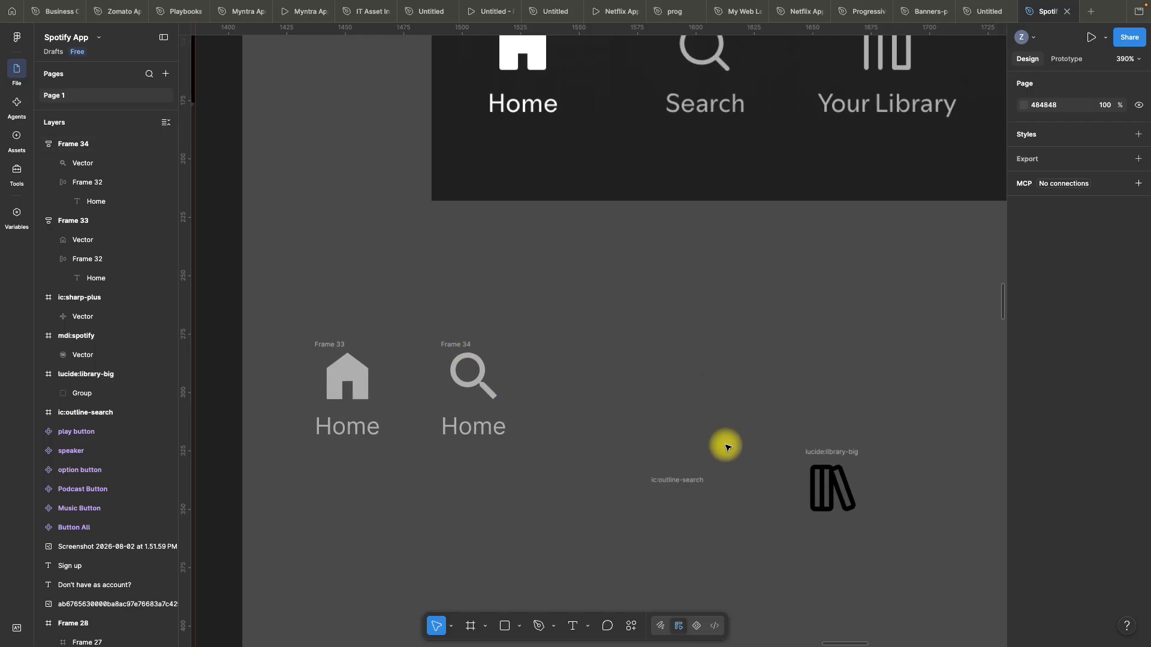
left_click_drag(575, 328, 742, 545)
key("BackSpace")
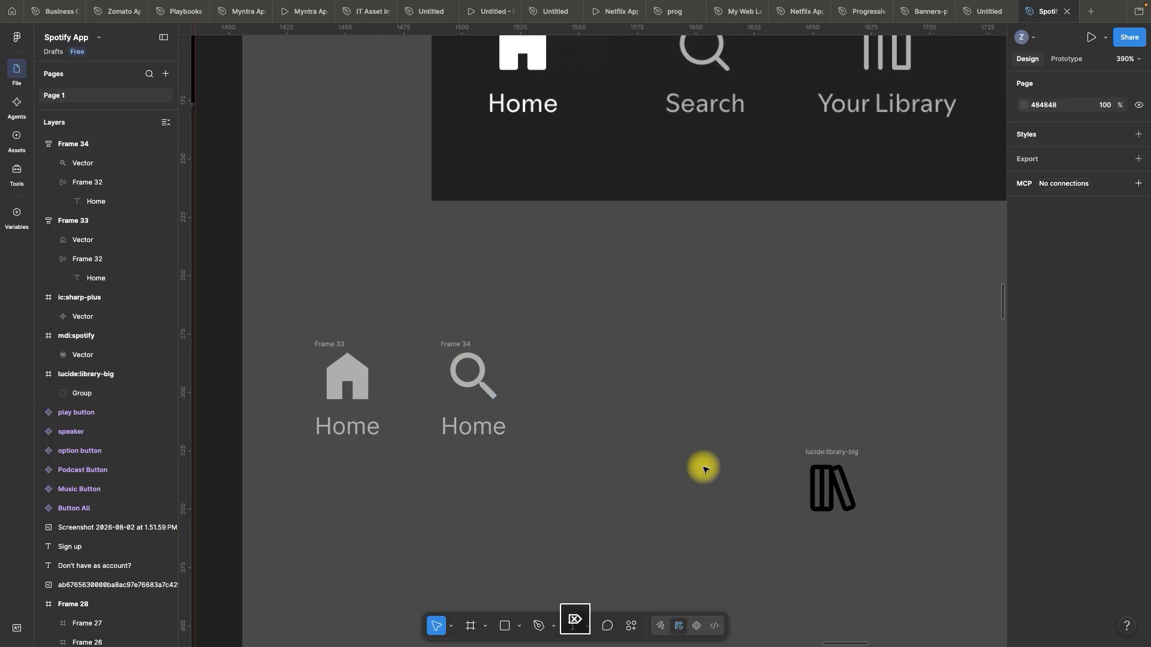
- Change the label under the search icon to Search
scroll(629, 456, "down", 3)
double_click(519, 443)
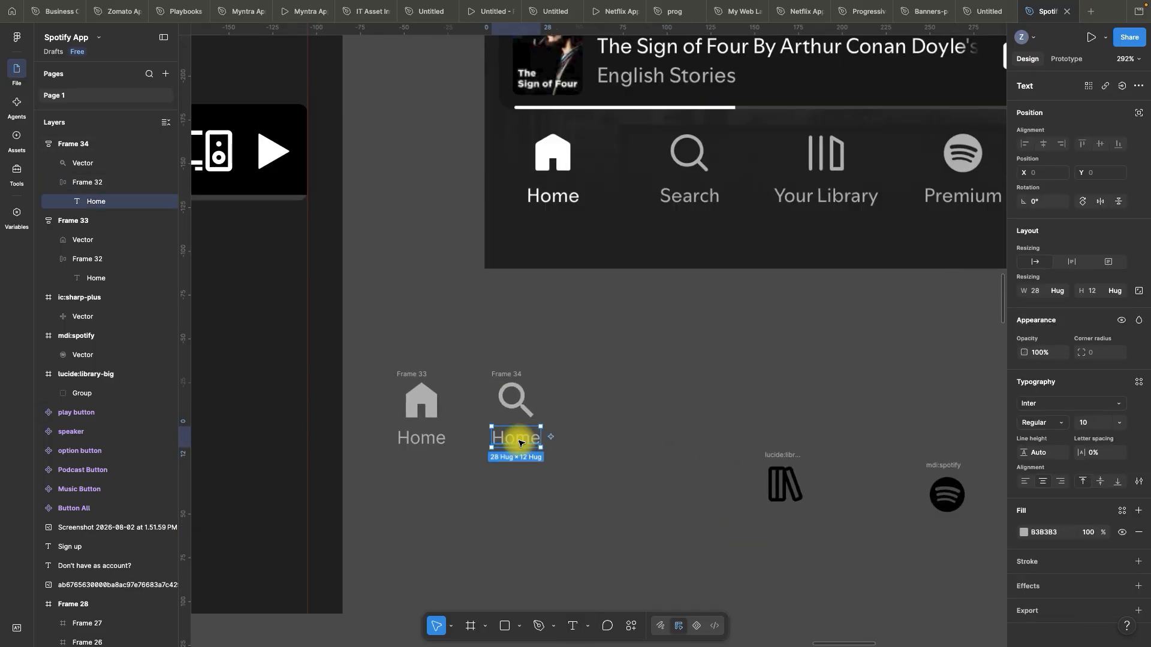
double_click(519, 442)
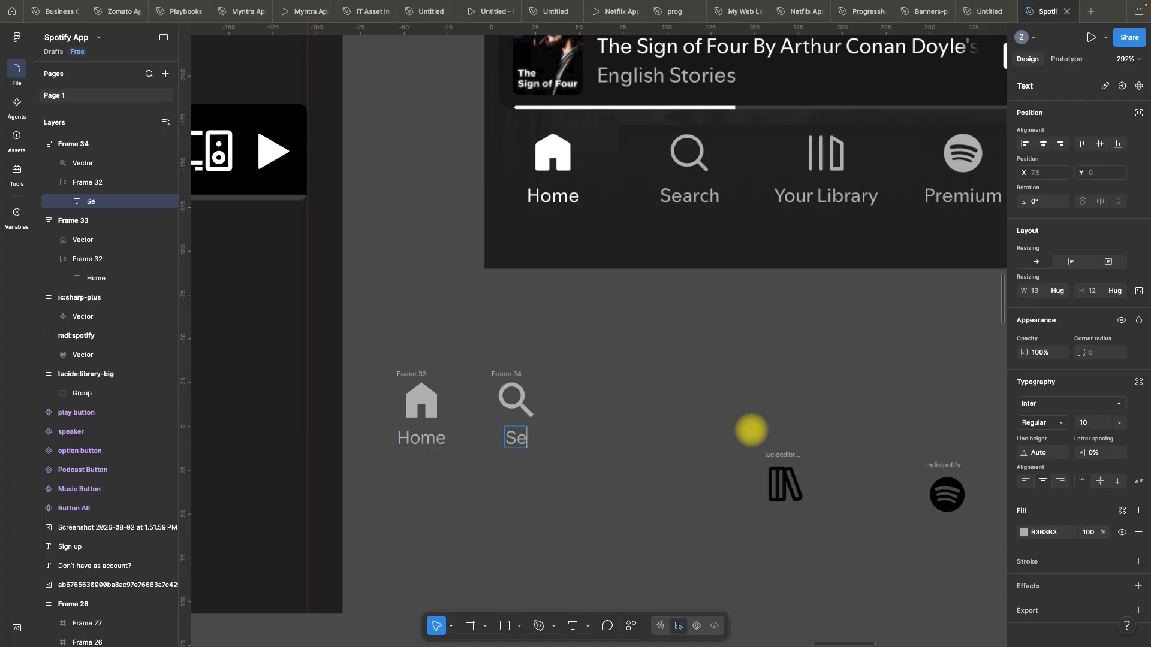
key("Escape")
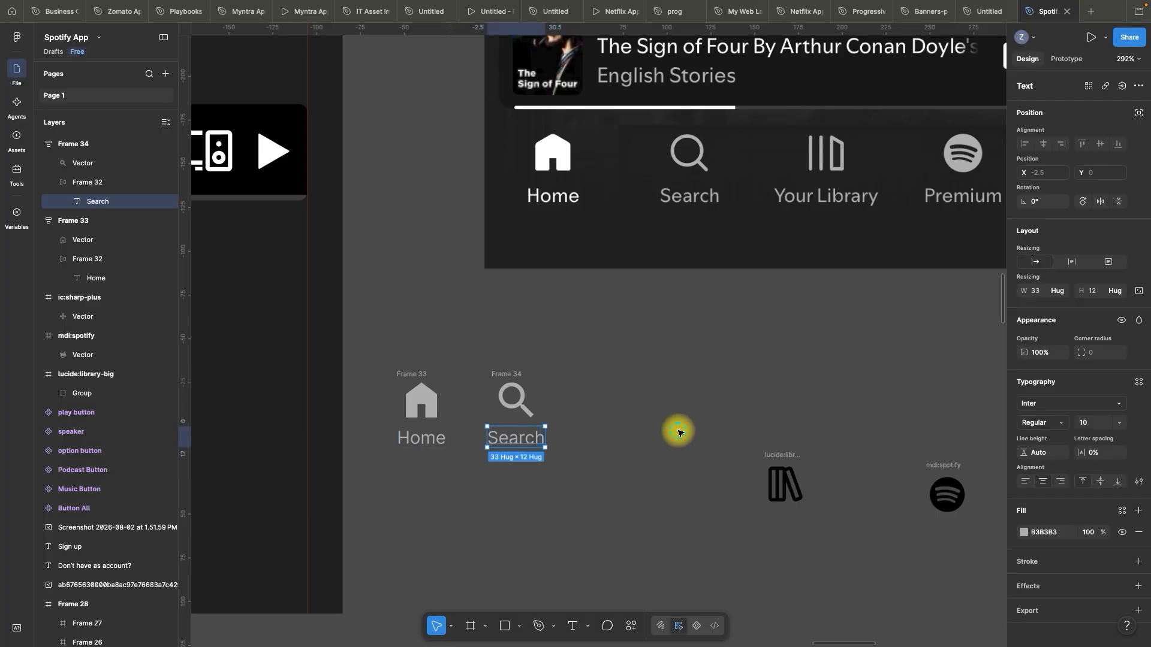
left_click(676, 432)
left_click(513, 373)
left_click(629, 405)
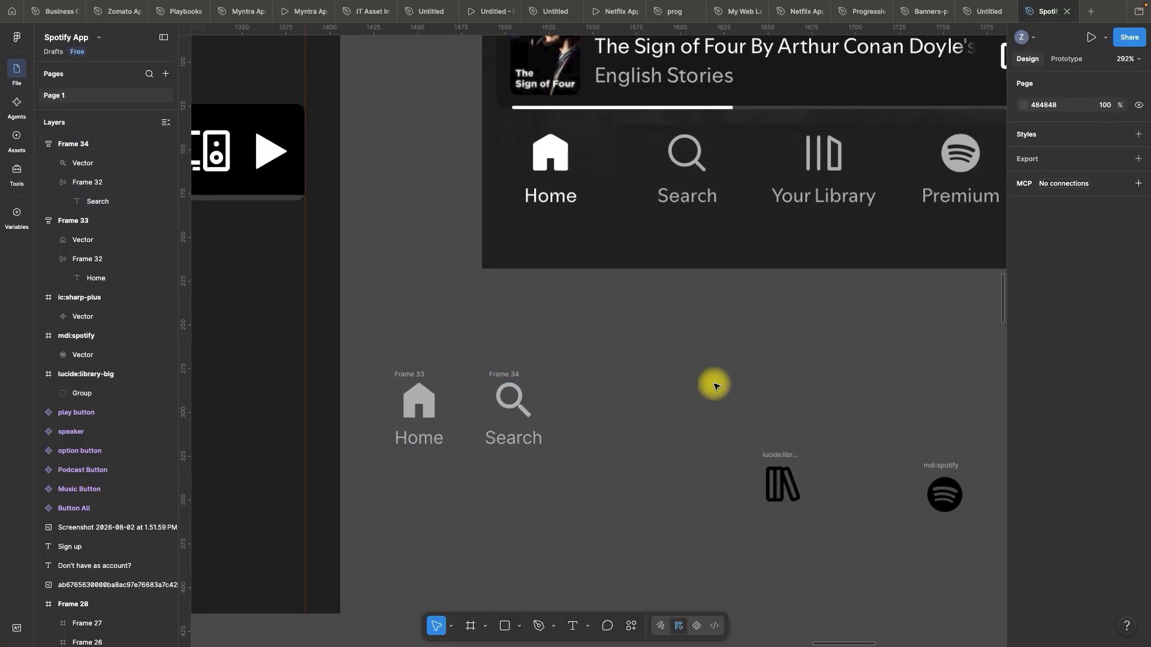
- Place a duplicate of the Search navigation item on its right
scroll(711, 383, "up", 2)
left_click_drag(470, 375, 574, 373)
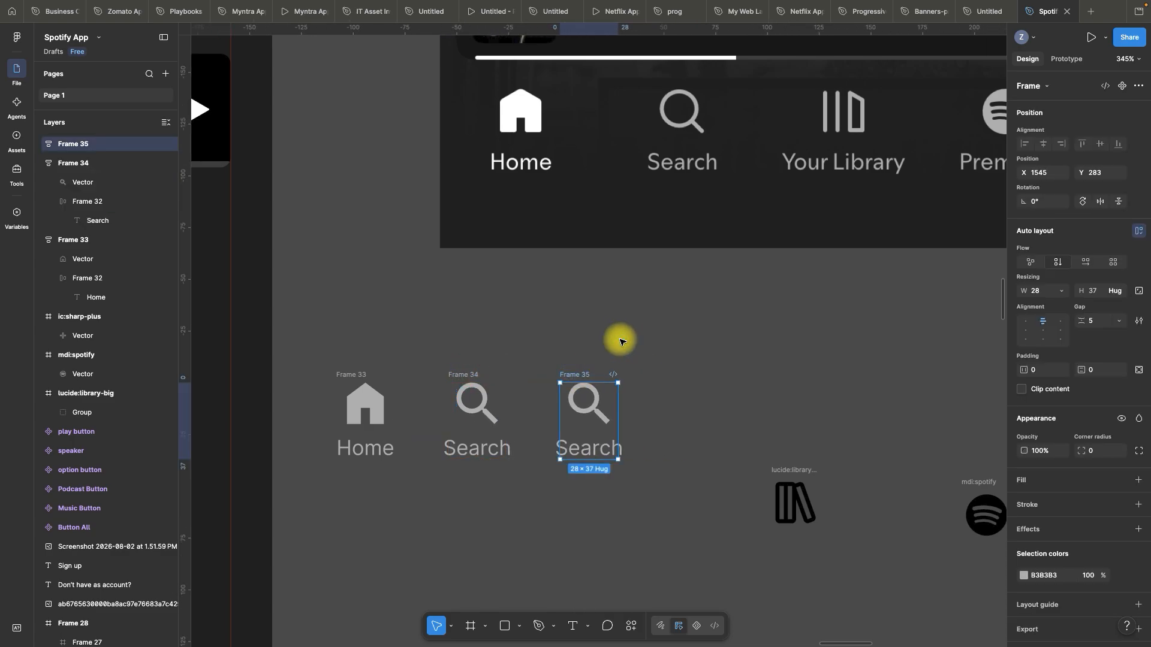
left_click(620, 340)
- Move the library icon out of its frame beside the duplicated Search item and delete the emptied frame
scroll(413, 376, "down", 4)
scroll(666, 364, "up", 4)
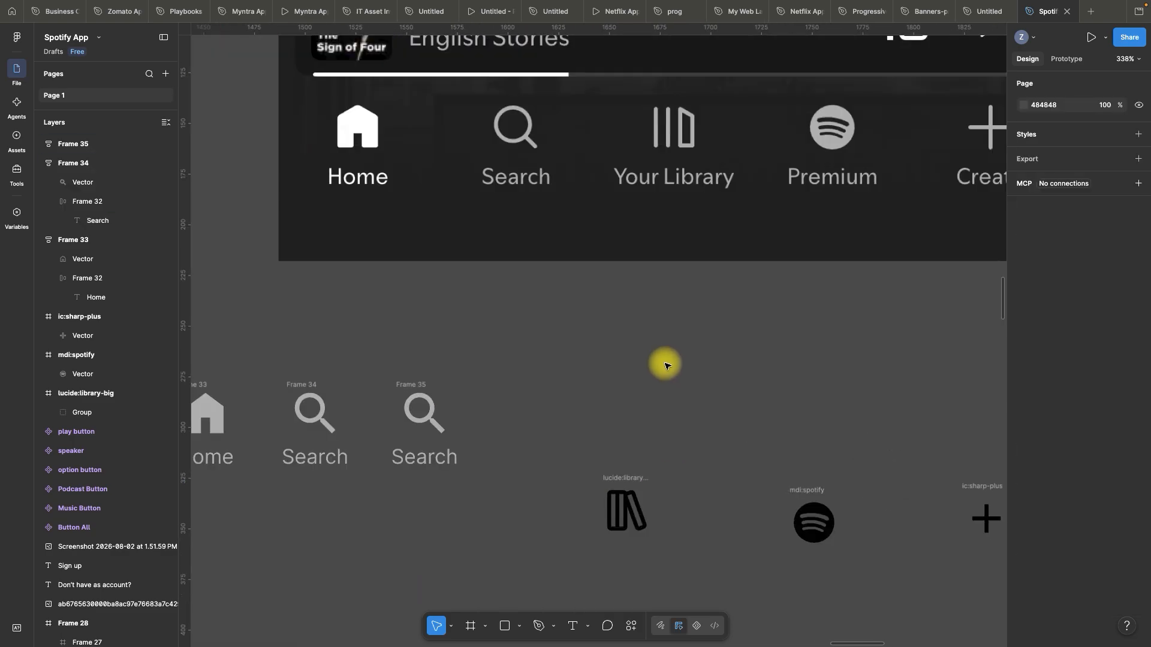
left_click(429, 421)
left_click(941, 491)
left_click(611, 511)
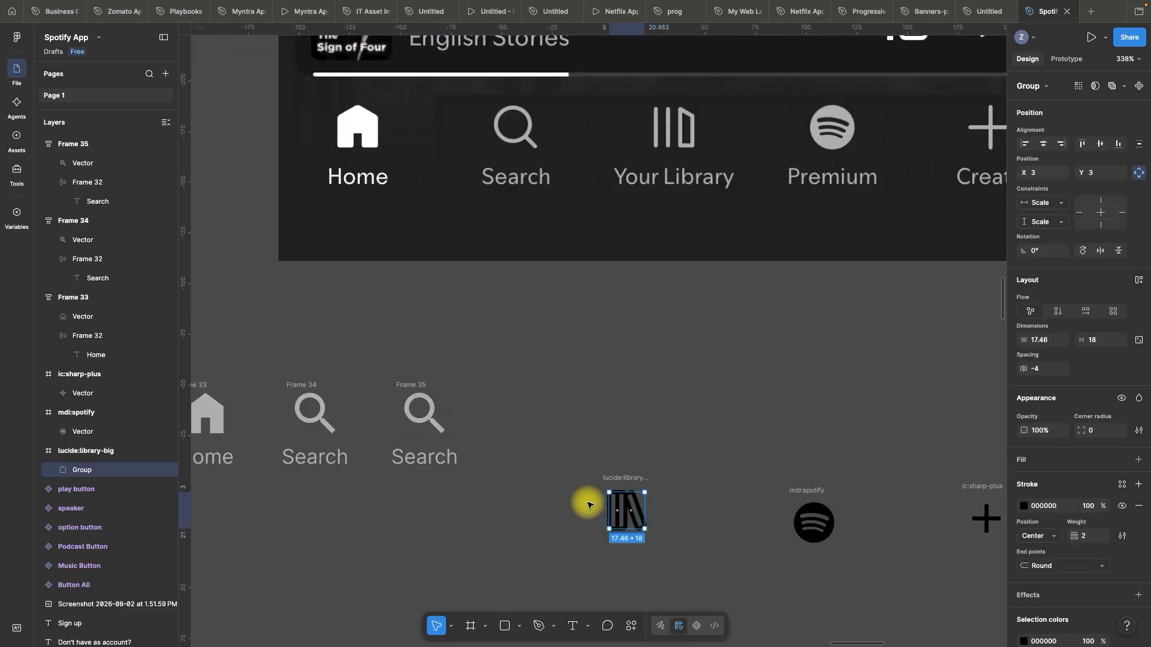
left_click_drag(626, 508, 516, 401)
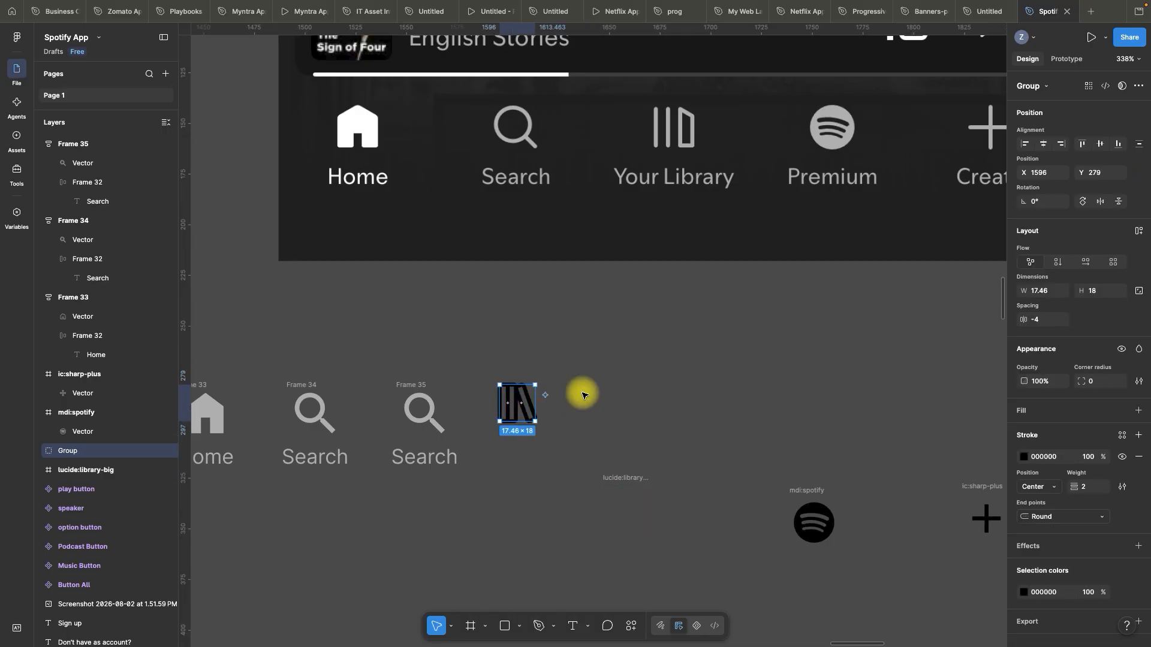
left_click(620, 477)
key("Delete")
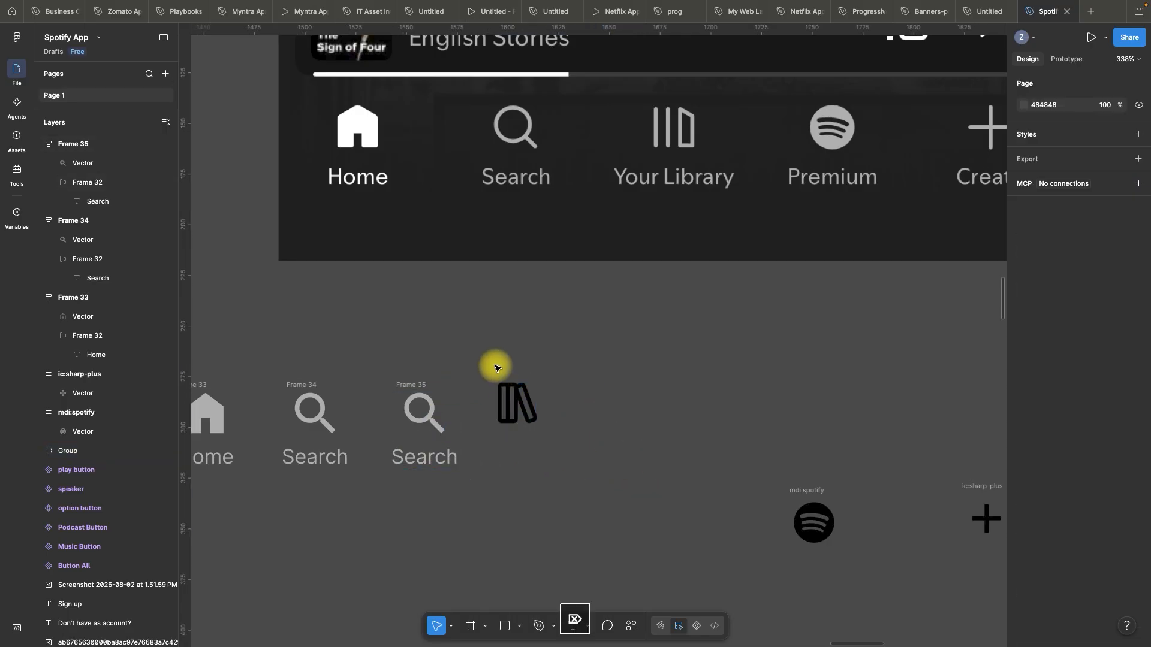
- Set the library icon's stroke colour to B3B3BE
left_click(515, 397)
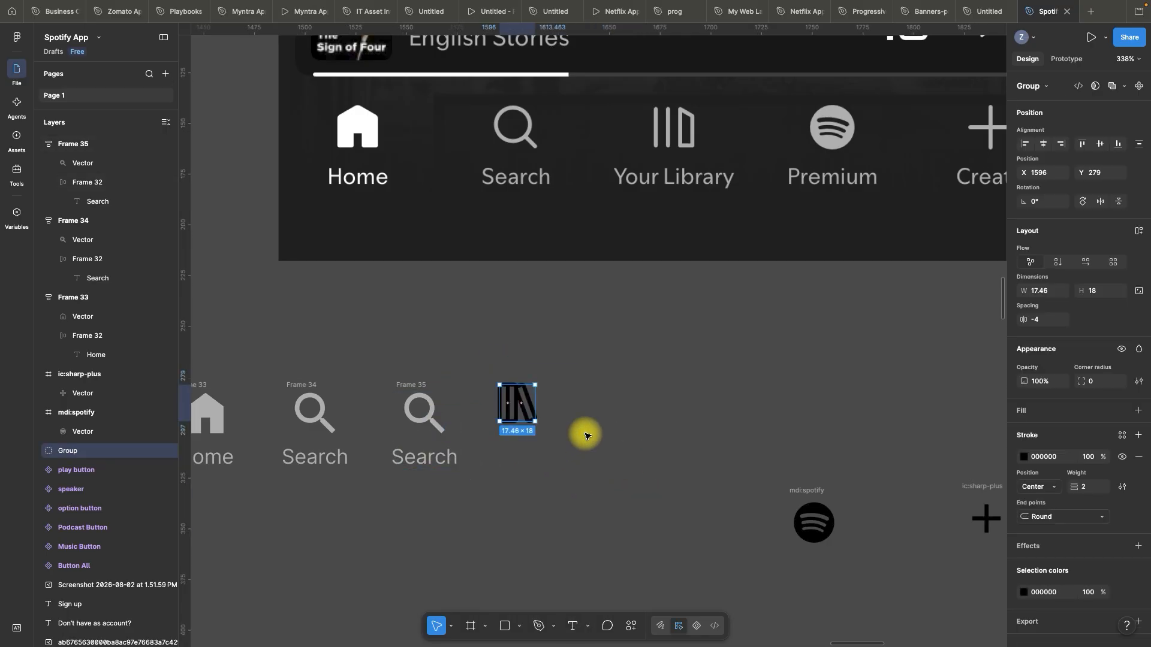
left_click(1050, 459)
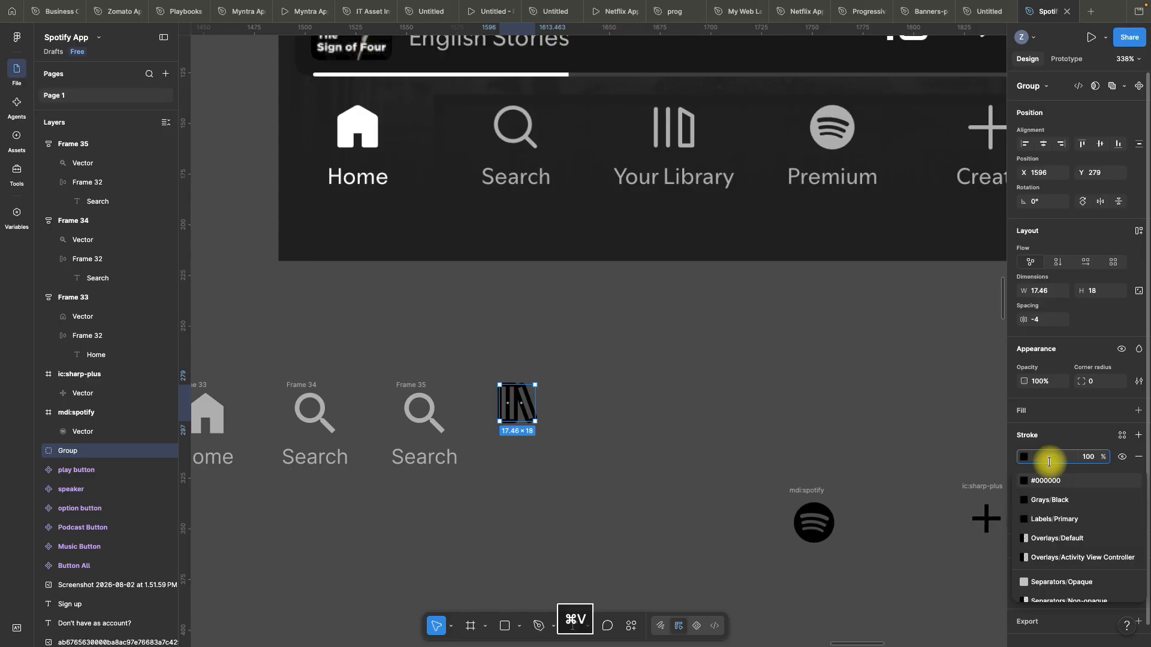
type("B3B3BE")
key("Return")
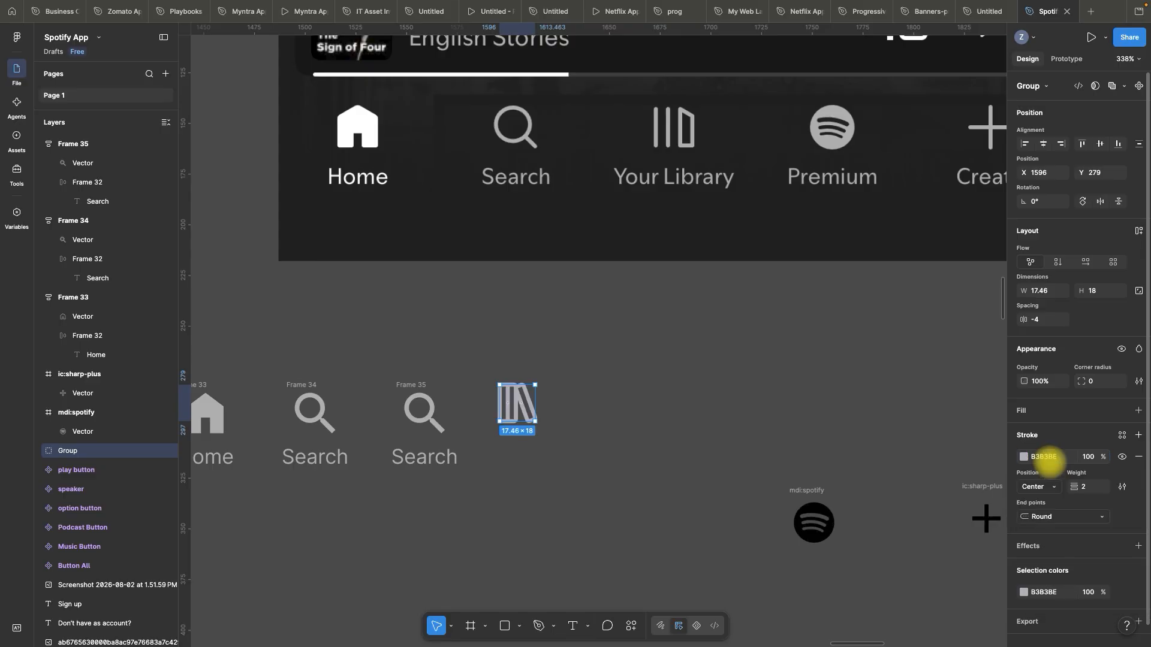
left_click(689, 411)
- Scale the library icon proportionally to a height of 20
scroll(669, 411, "down", 2)
scroll(629, 426, "up", 2)
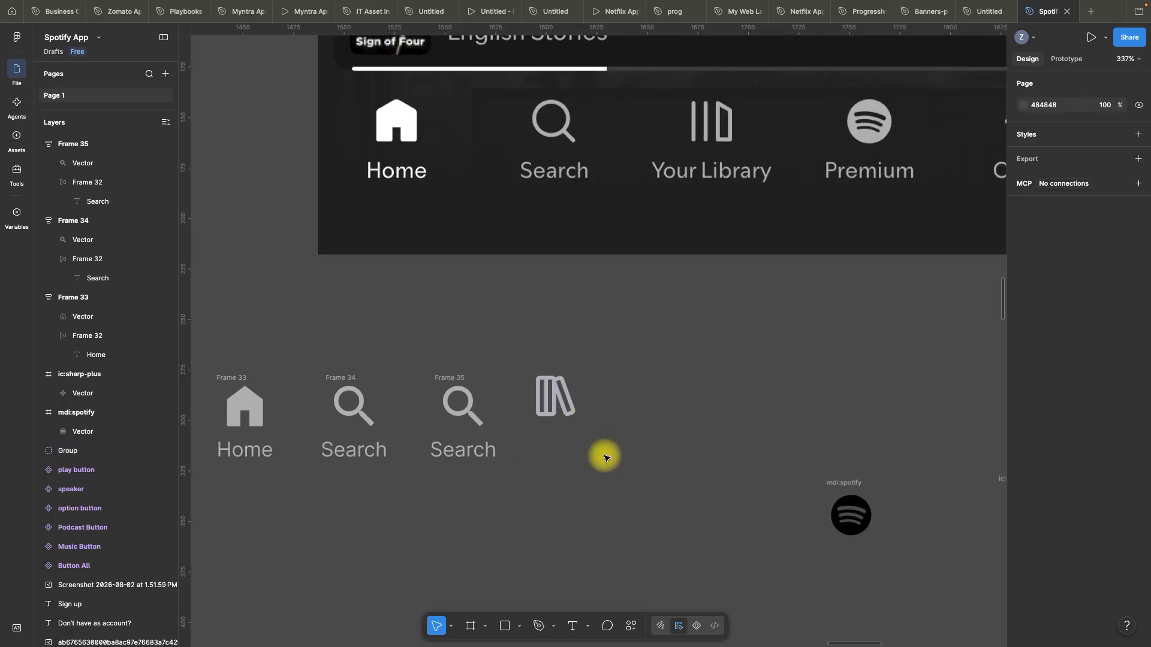
left_click_drag(621, 473, 535, 360)
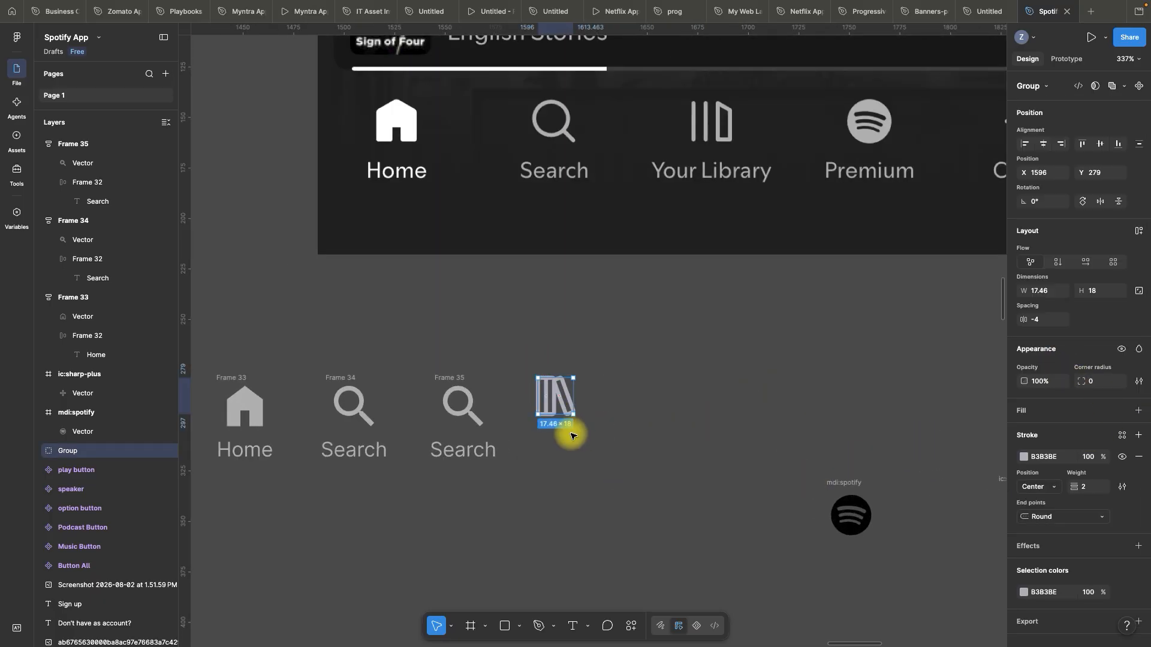
key("k")
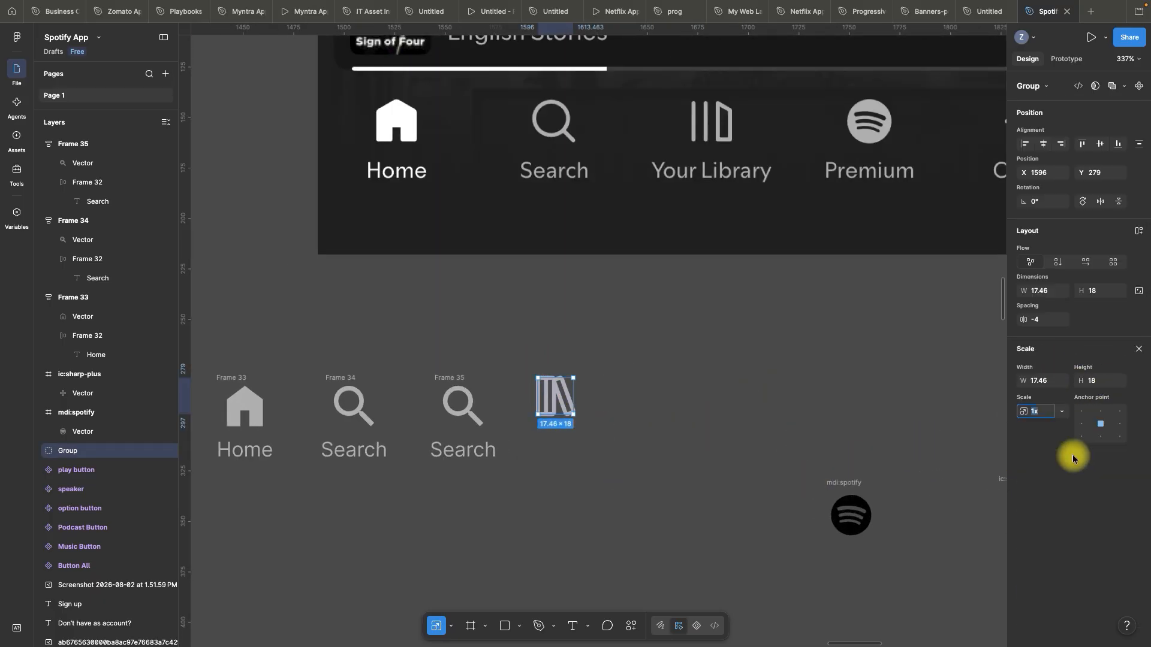
left_click(1099, 384)
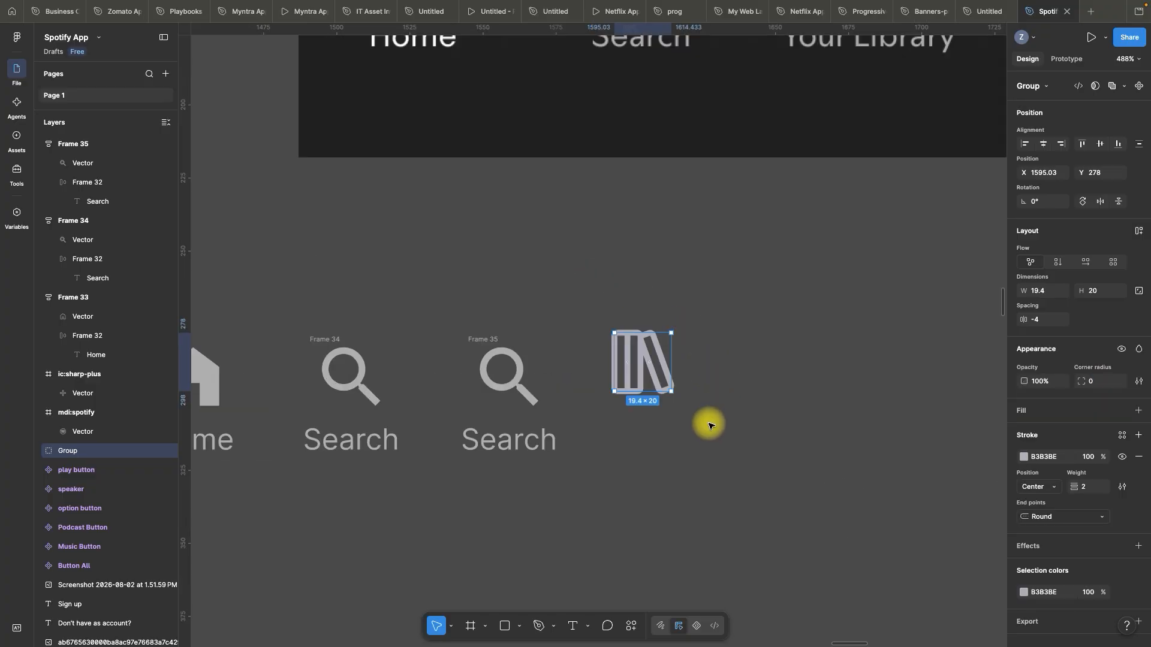
- Cut the library icon and paste it in place of the search icon in the third navigation item
key("Delete")
left_click(508, 380)
right_click(515, 387)
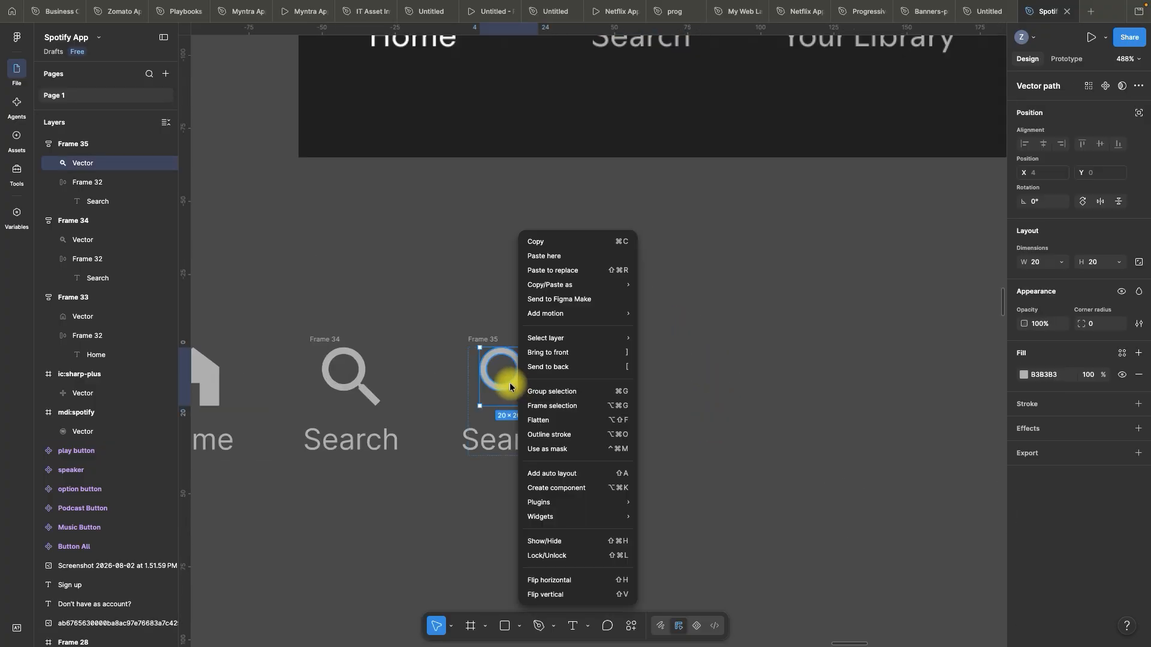
left_click(546, 270)
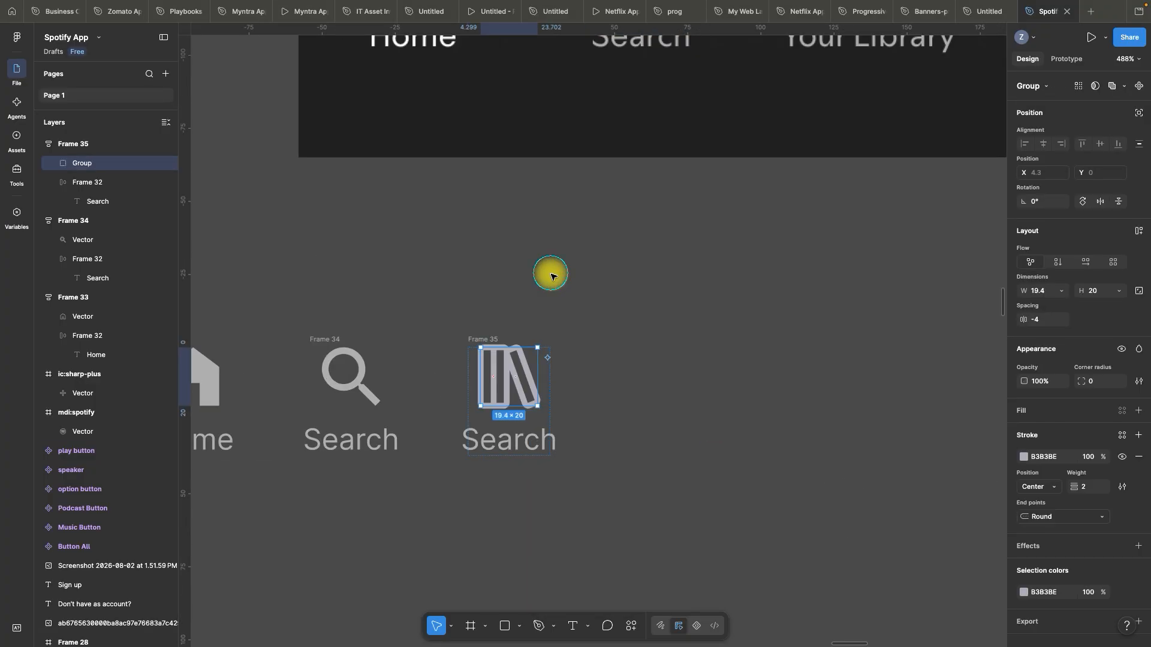
left_click(605, 412)
- Change the label under the library icon to Your Library
scroll(600, 394, "down", 2)
scroll(563, 423, "up", 5)
double_click(505, 438)
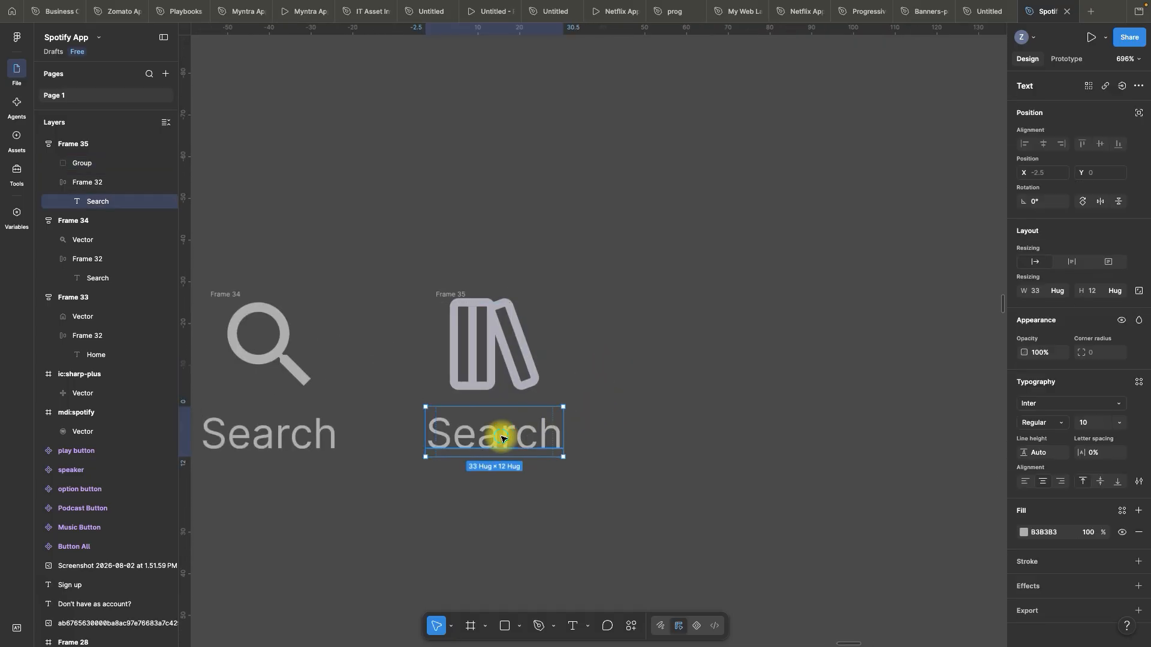
double_click(508, 450)
scroll(585, 477, "down", 5)
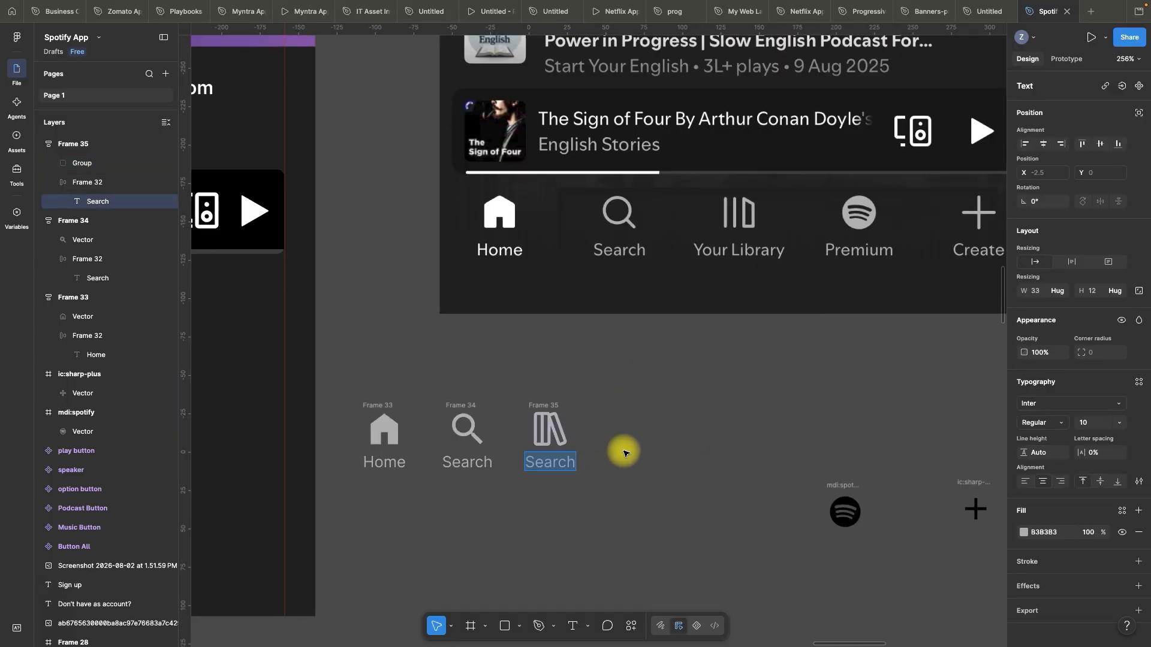
type("Your ")
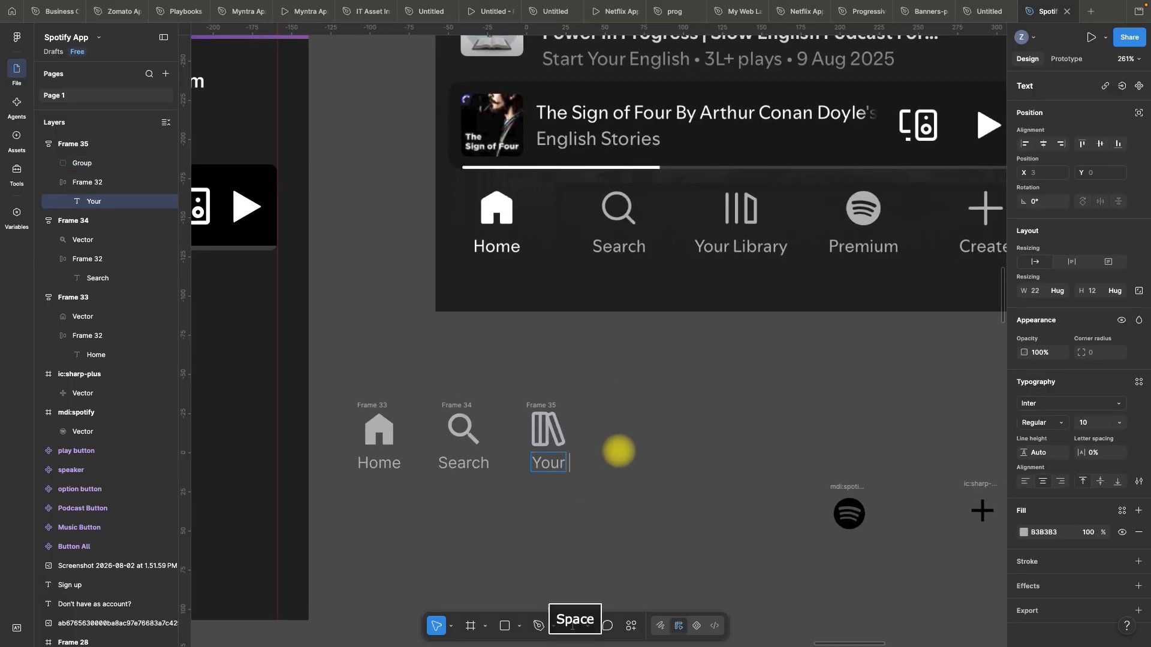
type("Library")
- Place a duplicate of the Your Library navigation item on its right
scroll(665, 368, "up", 2)
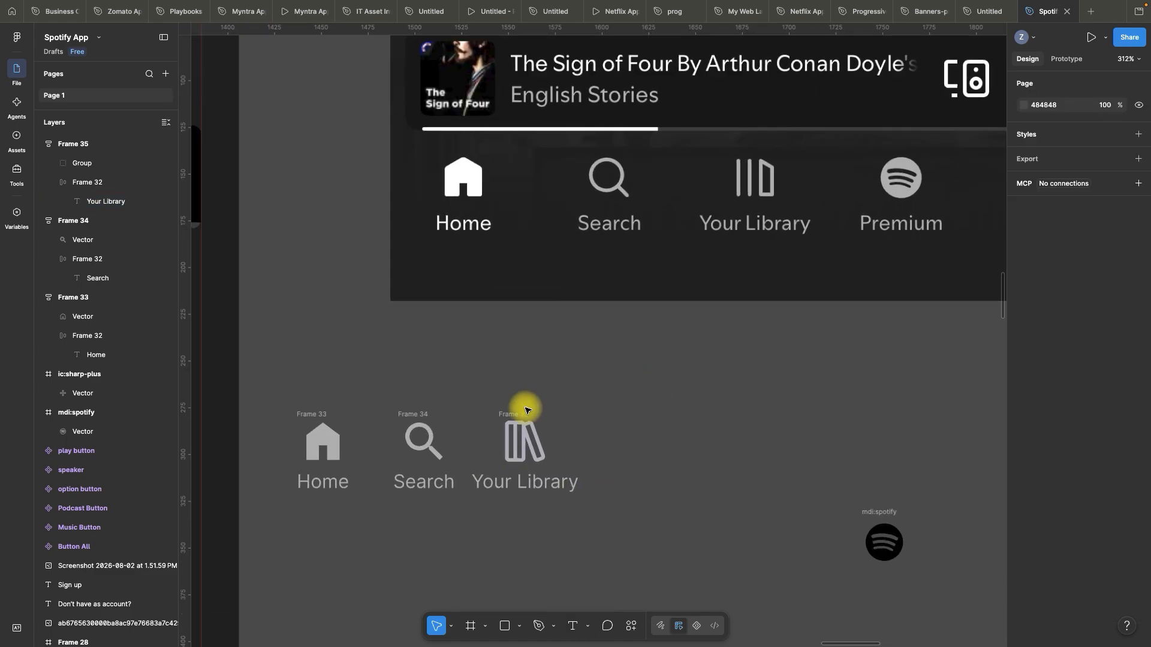
left_click_drag(522, 410, 676, 410)
left_click(616, 411)
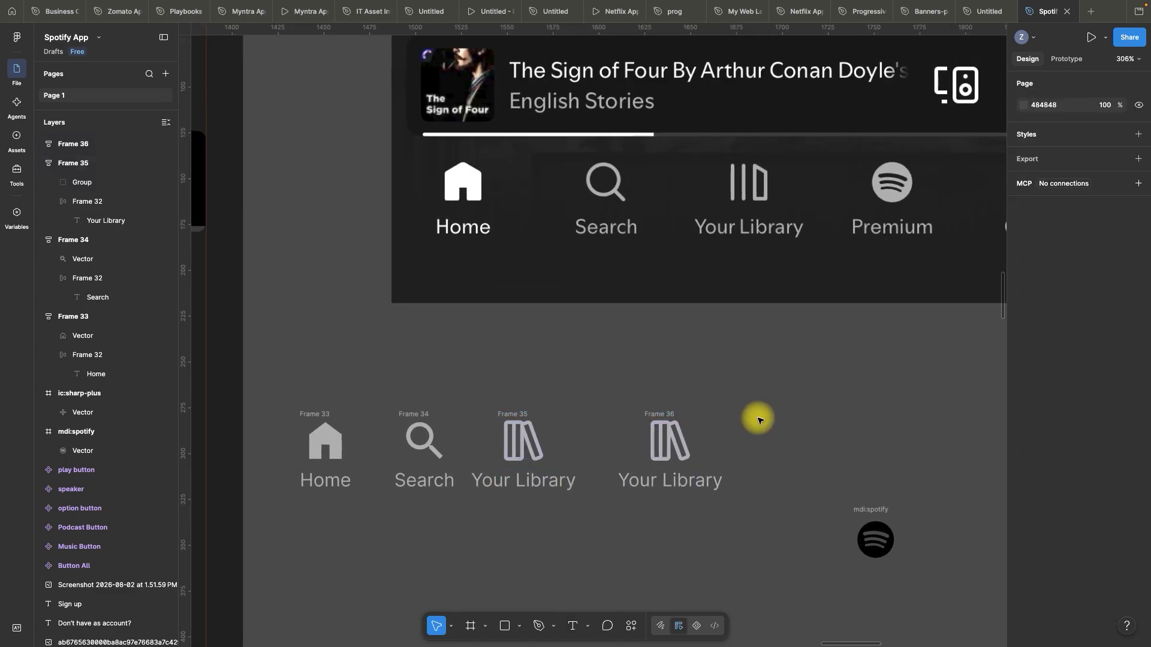
- Move the Spotify icon out of its mdi:spotify frame, beside the fourth navigation item, and delete the emptied frame
scroll(757, 416, "right", 3)
left_click(722, 543)
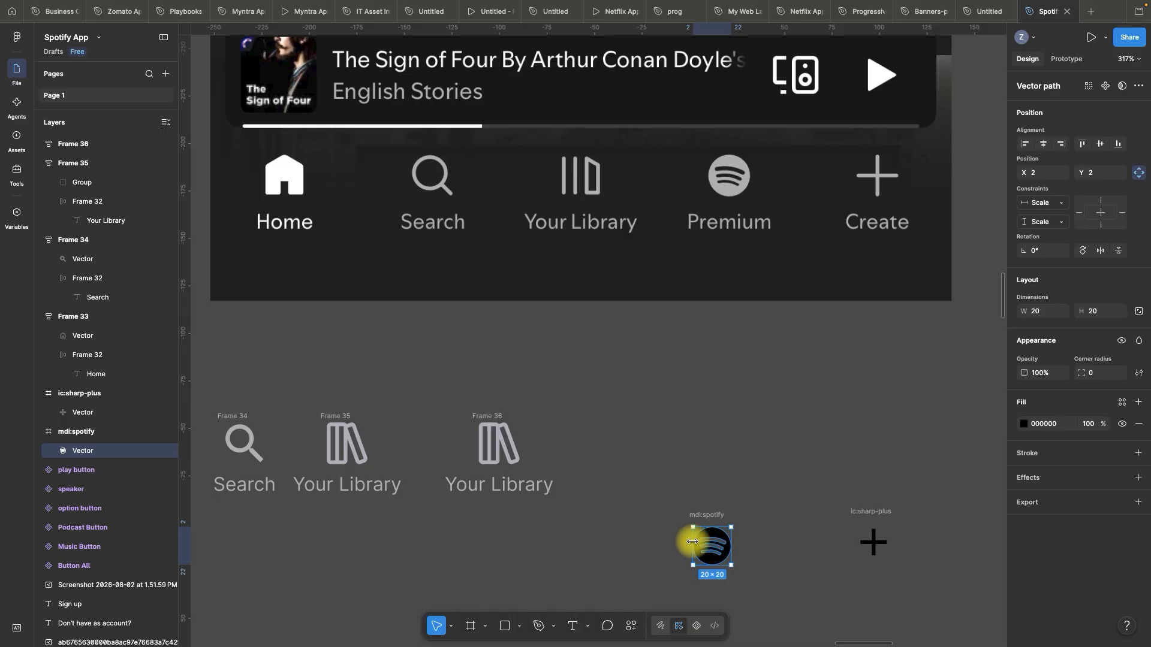
left_click_drag(707, 532, 618, 421)
left_click(702, 516)
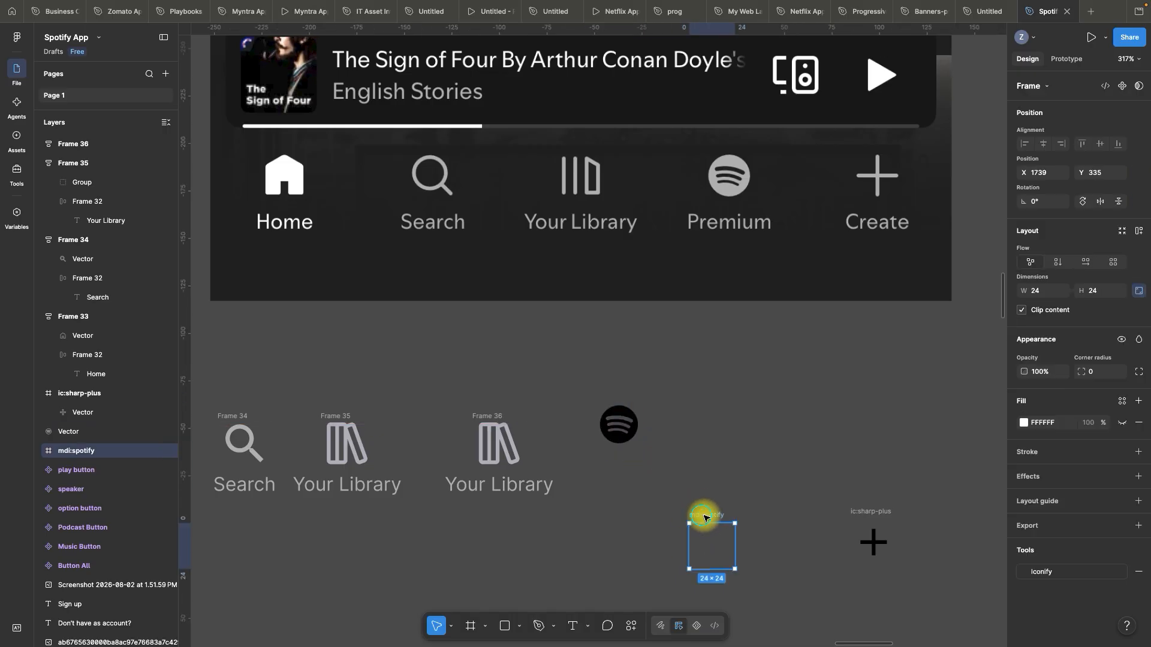
key("BackSpace")
- Set the loose Spotify icon's fill colour to B3B3B3
left_click(620, 425)
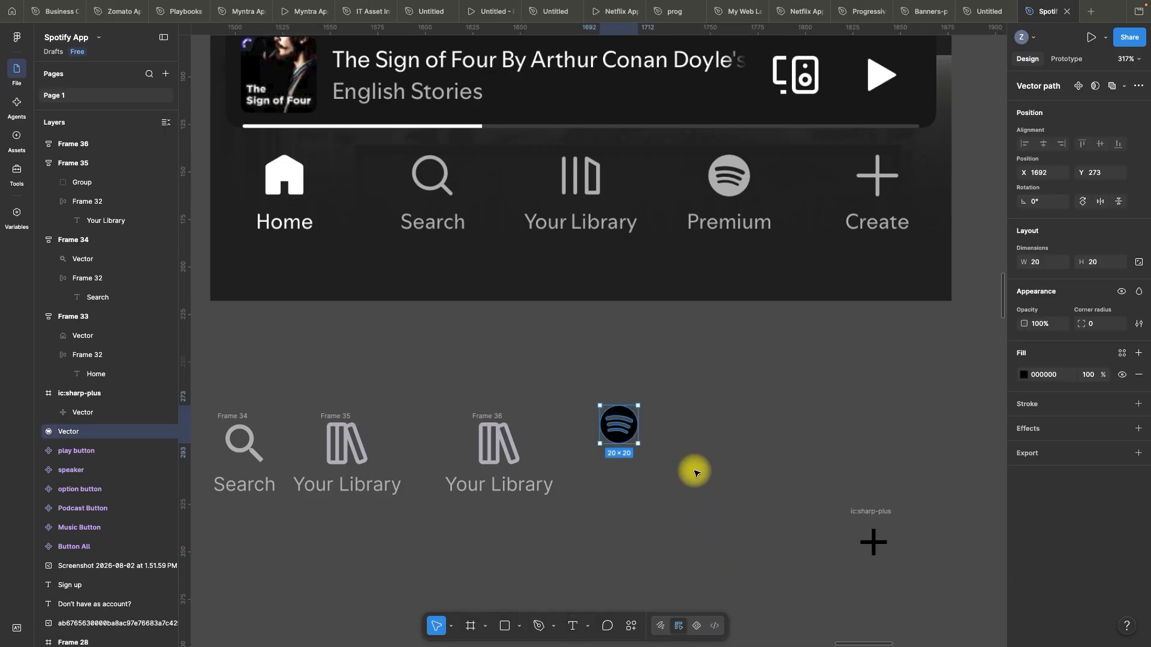
scroll(597, 429, "up", 3)
scroll(592, 433, "down", 2)
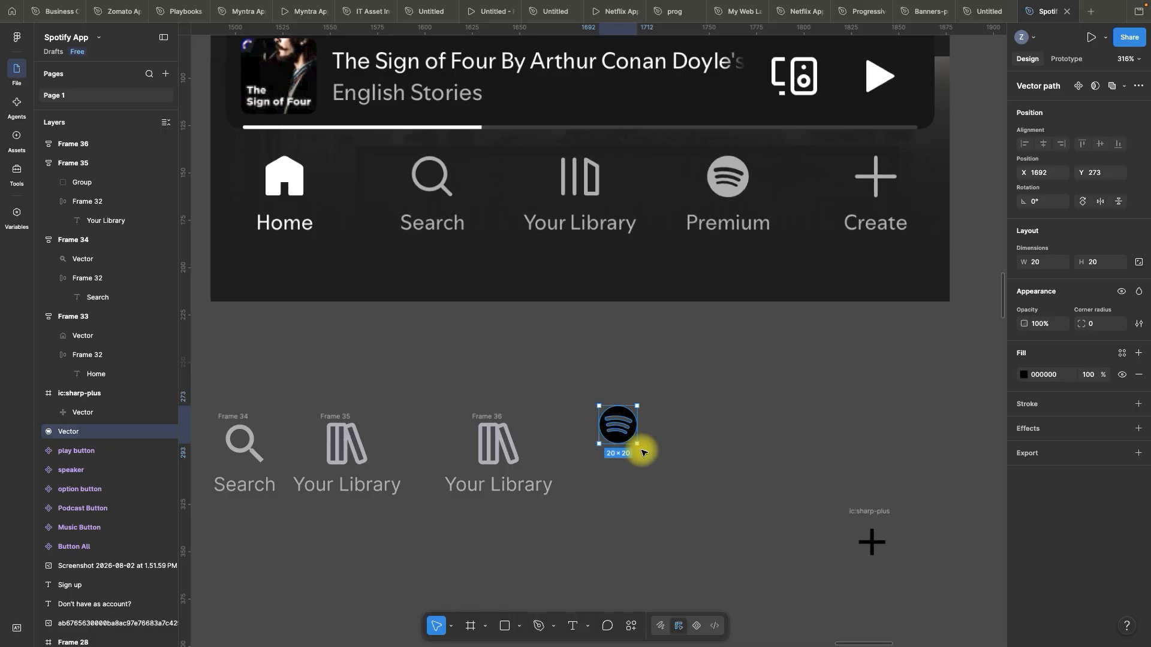
left_click(643, 449)
left_click(623, 423)
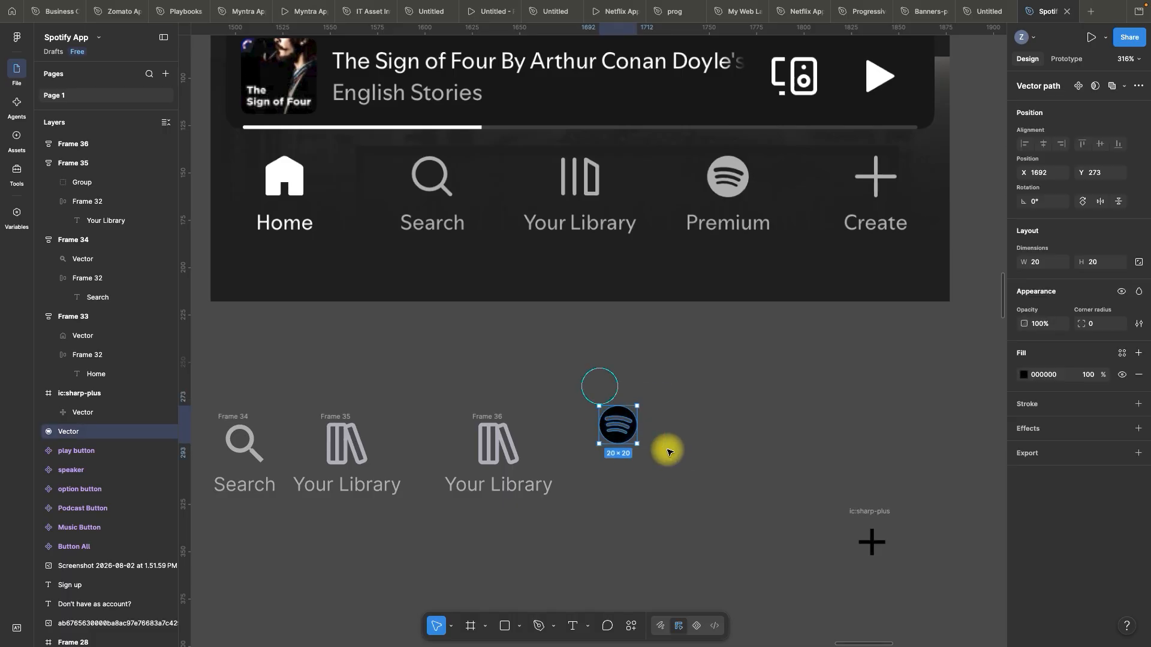
left_click(1059, 377)
type("b3b3b")
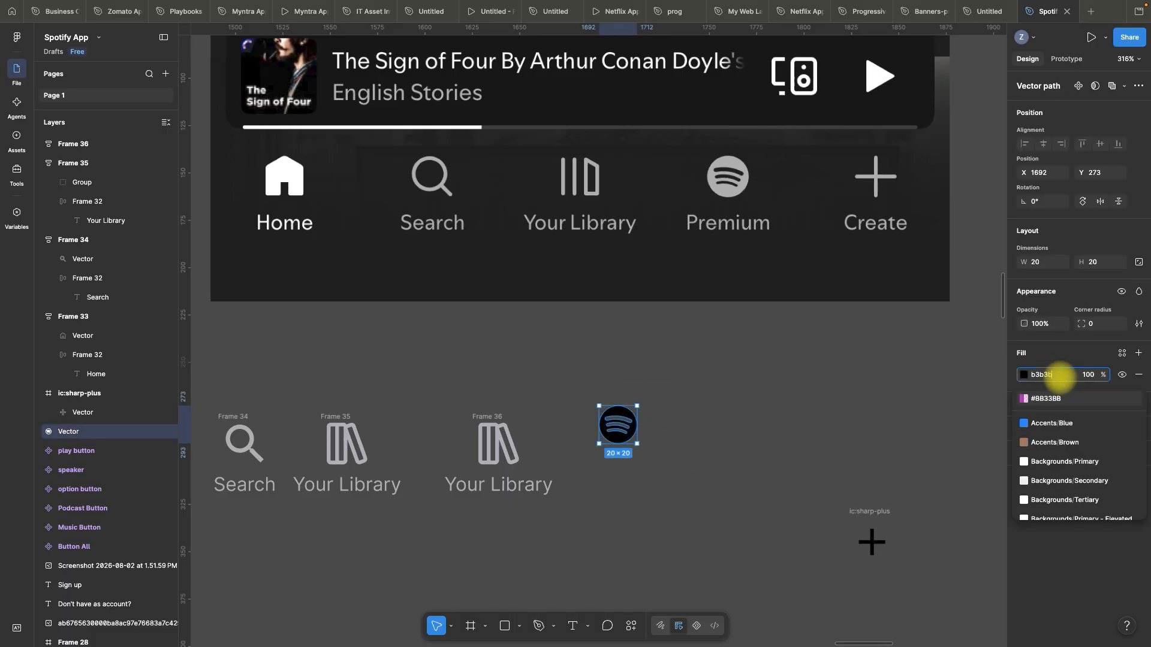
type("3")
key("Return")
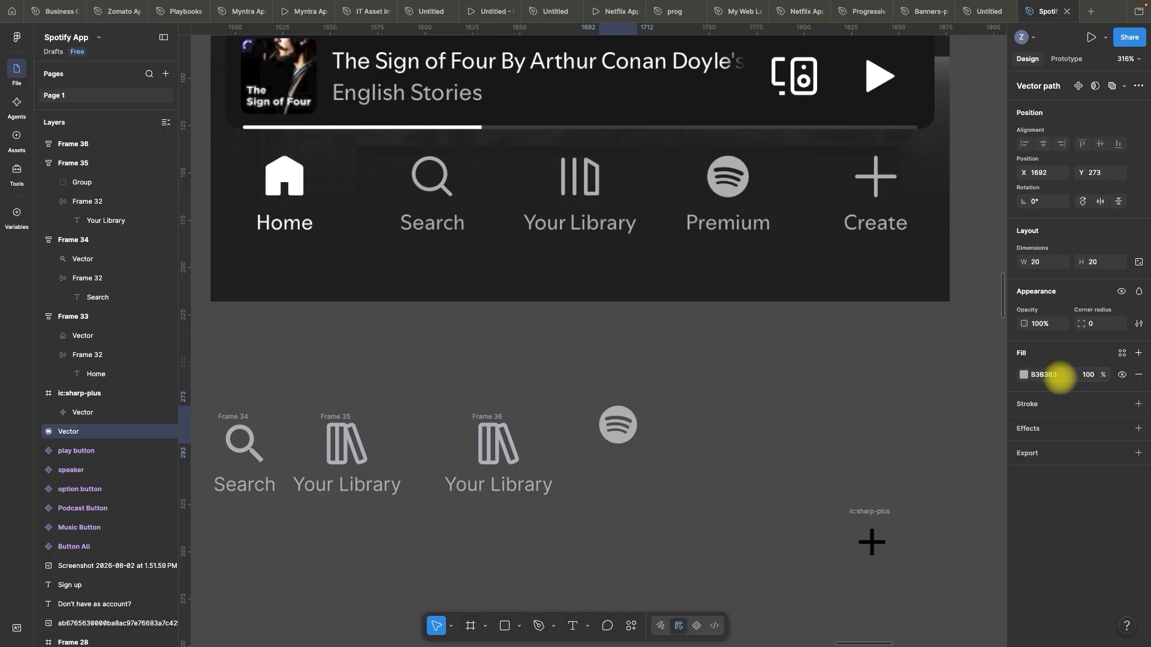
- Cut the Spotify icon and paste it in place of the library icon in the fourth navigation item
scroll(696, 478, "up", 2)
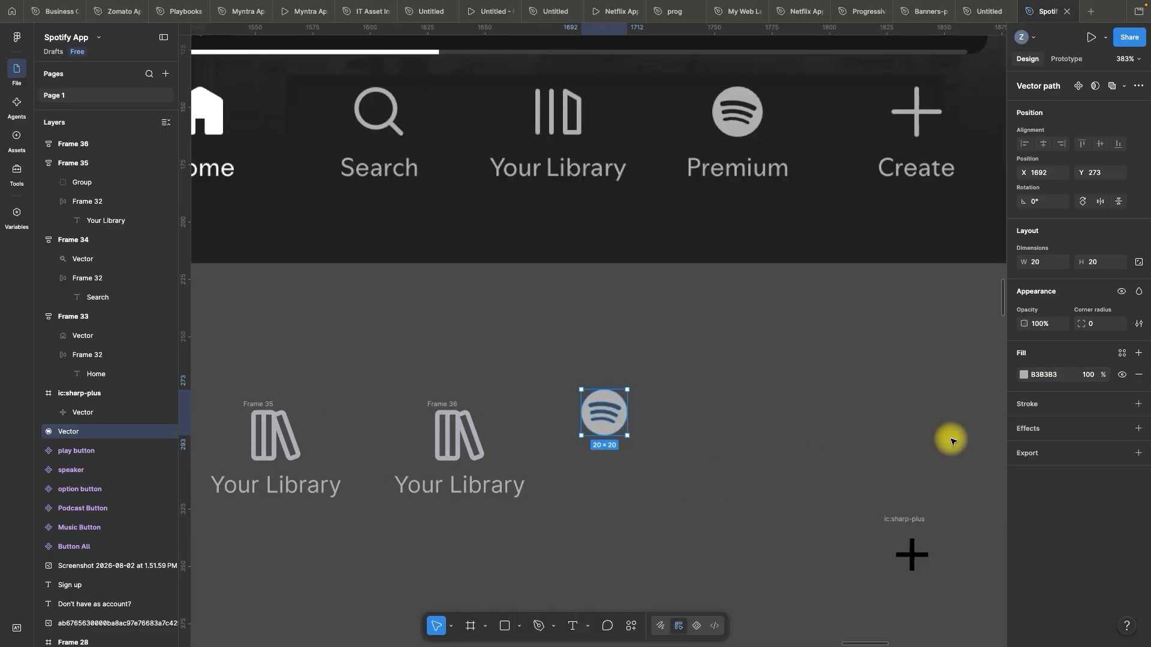
key("super+x")
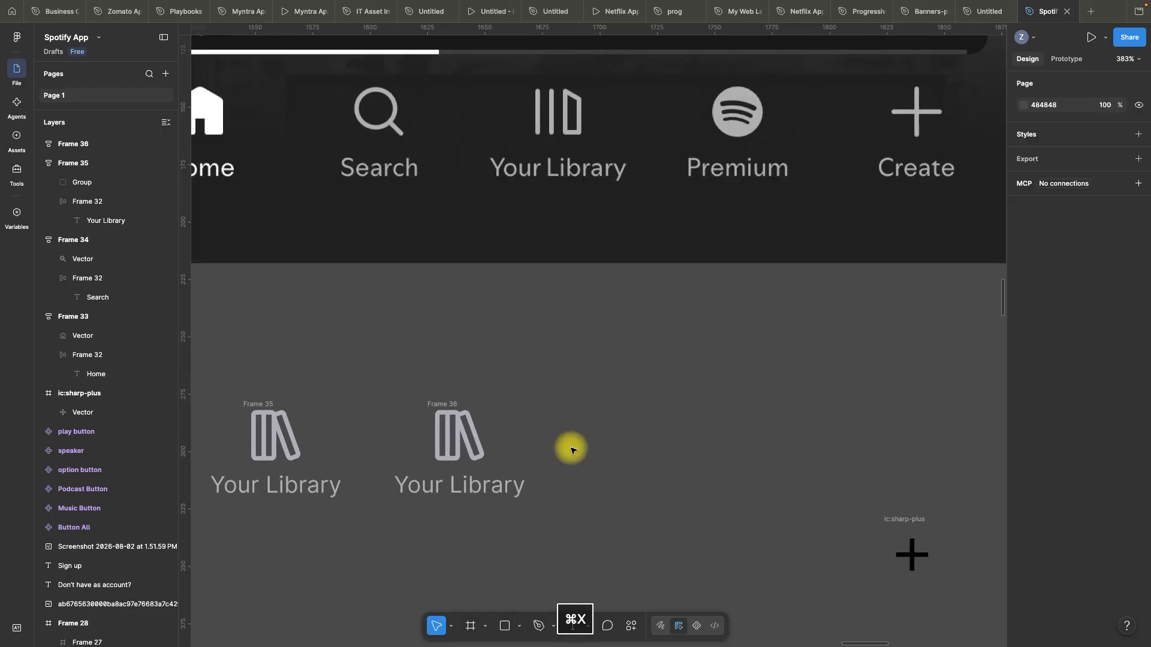
right_click(457, 431)
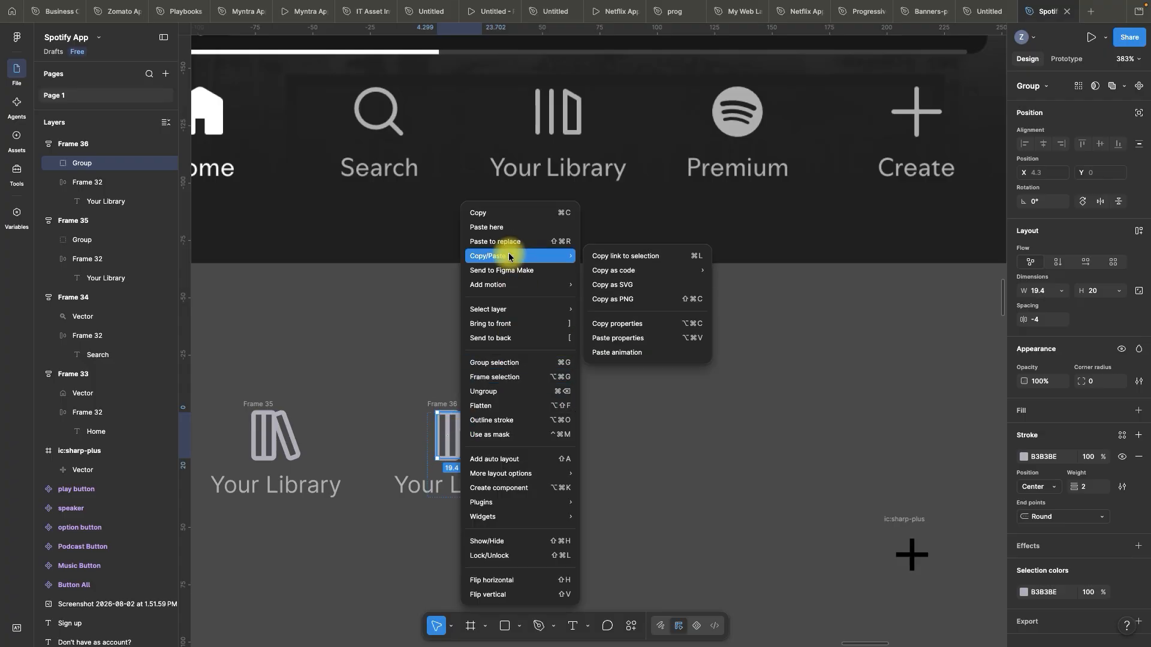
left_click(490, 244)
left_click(563, 398)
- Change the label under the Spotify icon to Premium
scroll(524, 384, "up", 2)
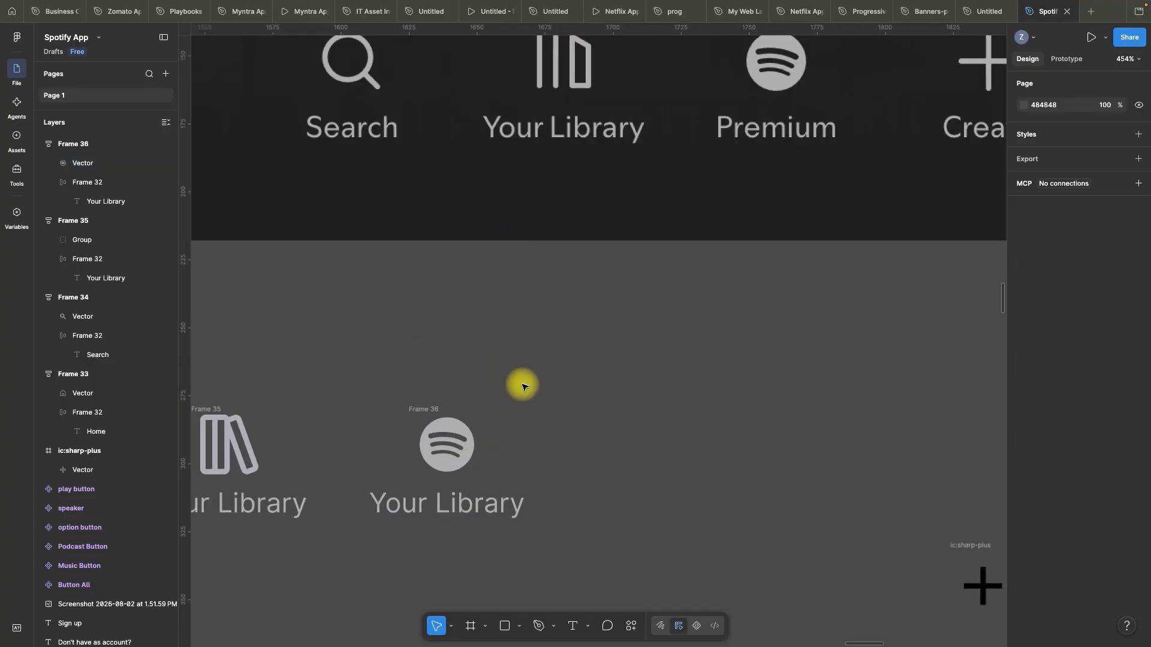
left_click(482, 517)
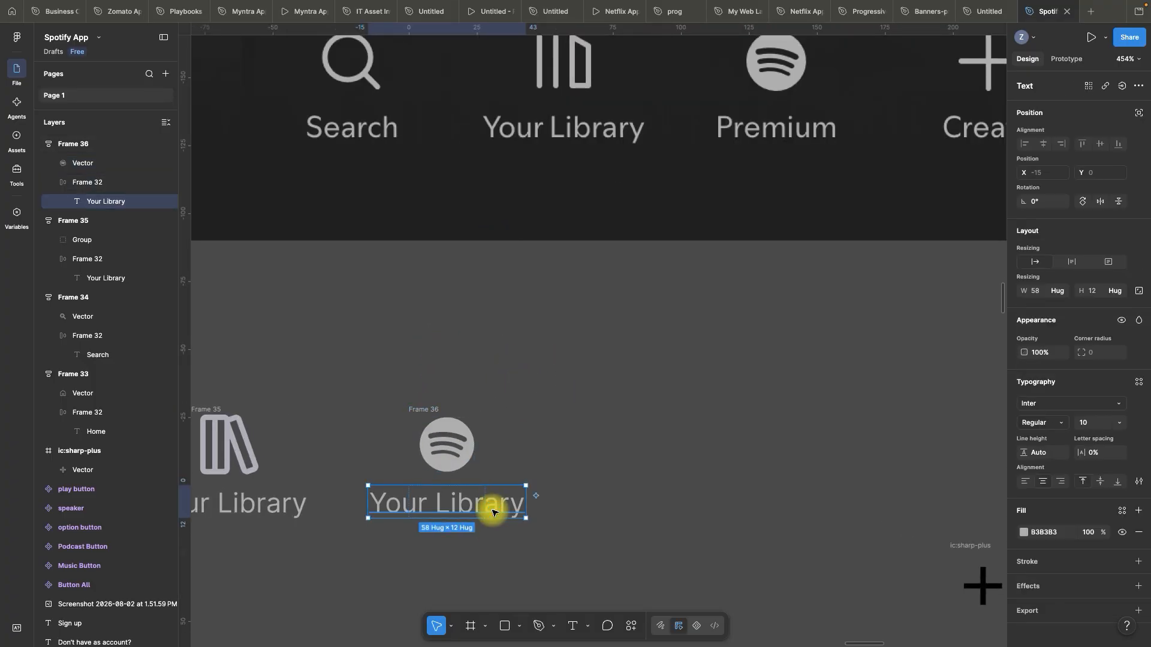
key("Return")
type("Premium")
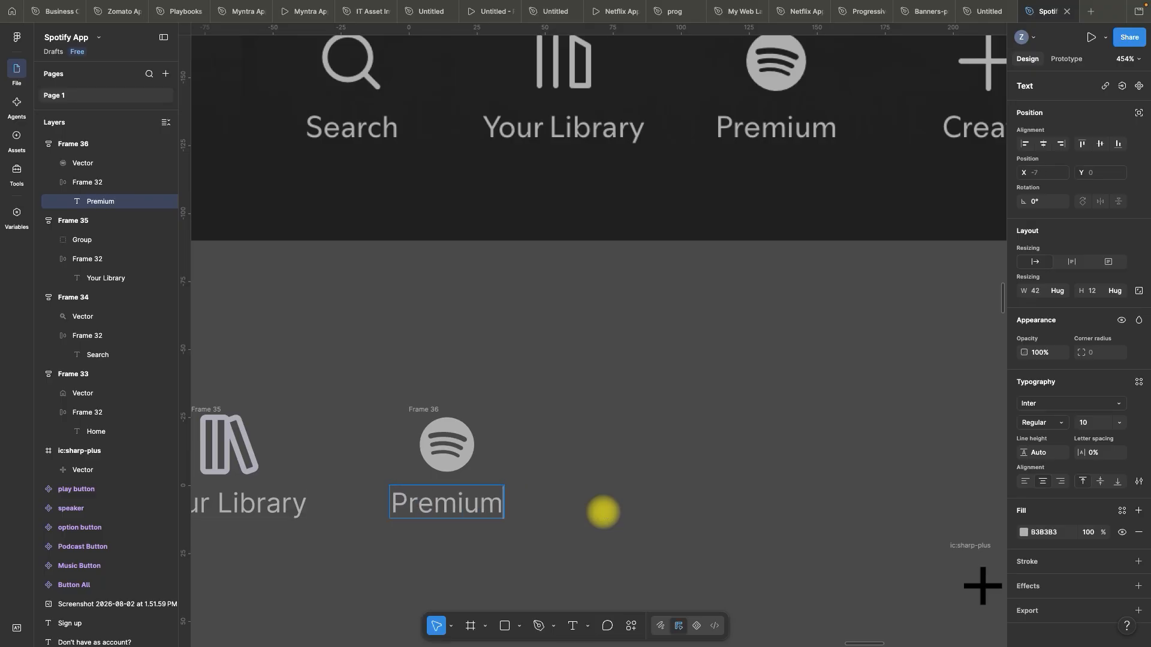
- Place a duplicate of the Premium navigation item on its right
scroll(432, 380, "down", 2)
left_click(434, 380)
left_click_drag(434, 400, 585, 388)
left_click(585, 362)
scroll(599, 365, "down", 5)
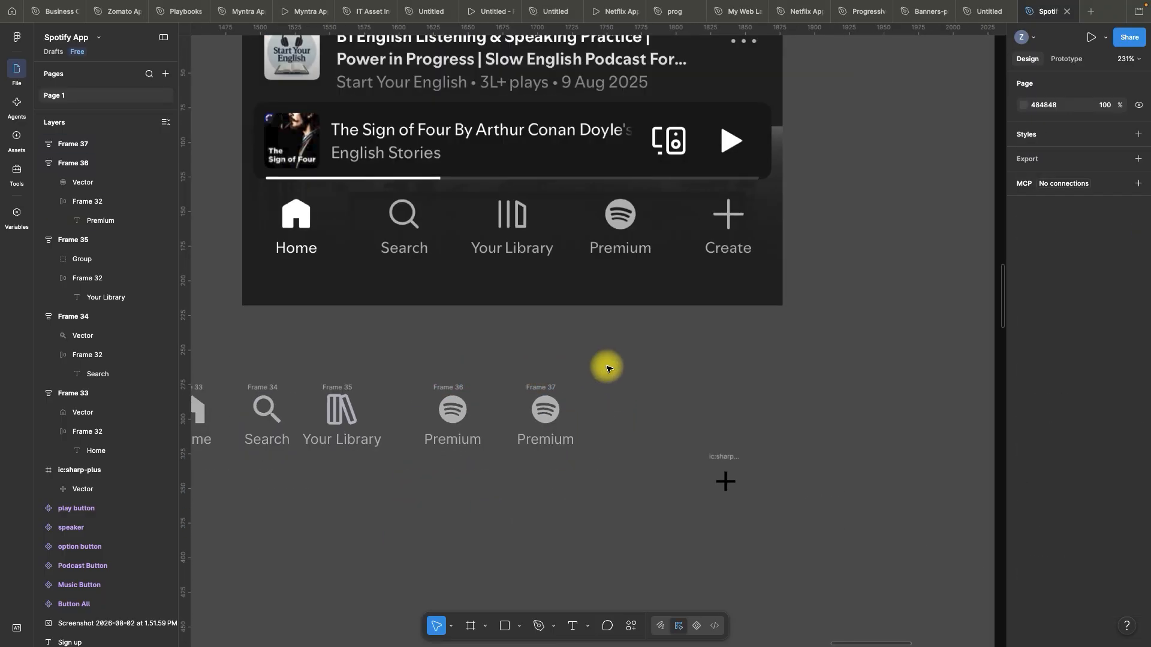
- Change the label of the fifth navigation item to Create
scroll(606, 368, "up", 4)
double_click(505, 465)
type("Create")
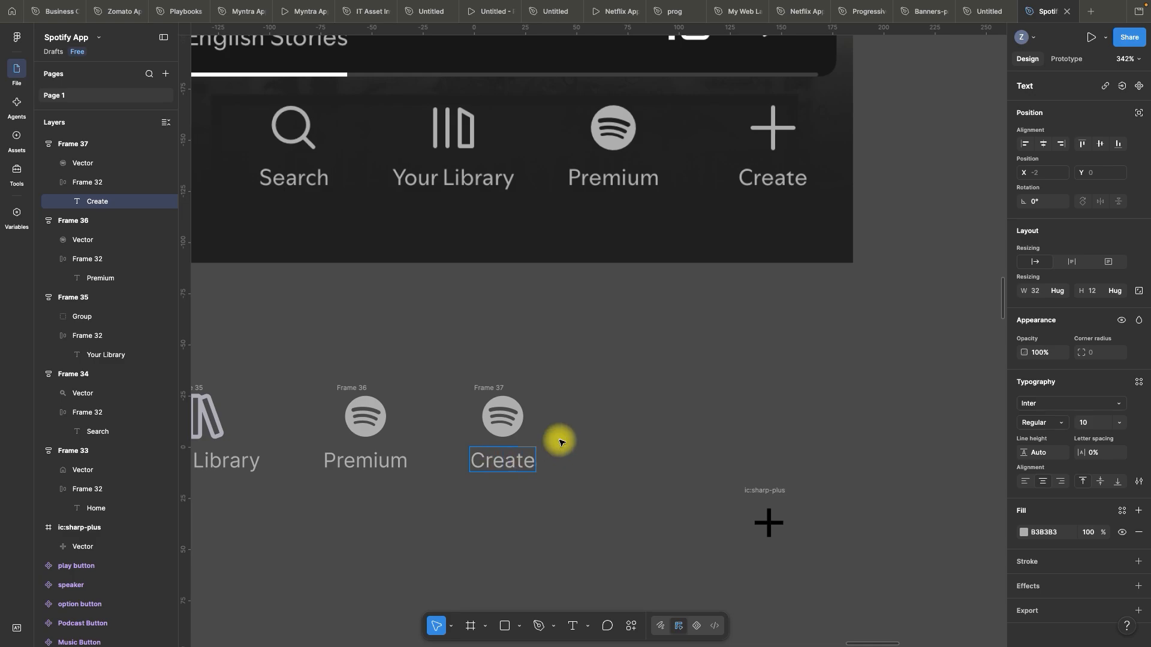
left_click(578, 414)
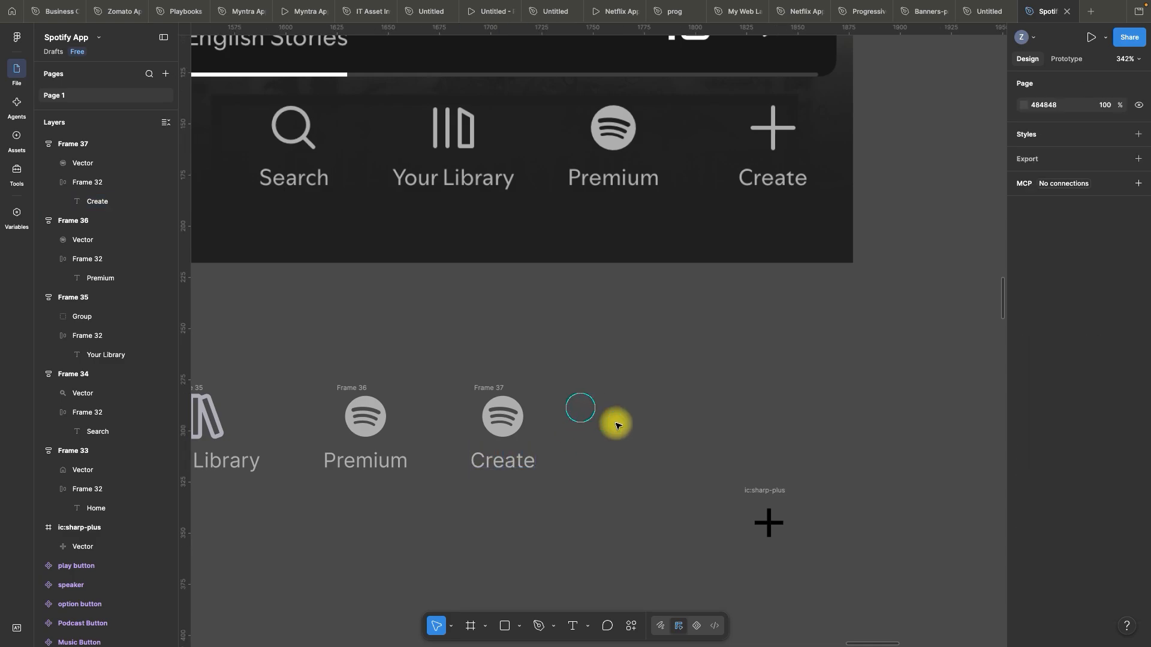
- Move the plus icon out of its ic:sharp-plus frame, beside the Create item, and delete the emptied frame
left_click(768, 523)
left_click_drag(776, 527, 627, 403)
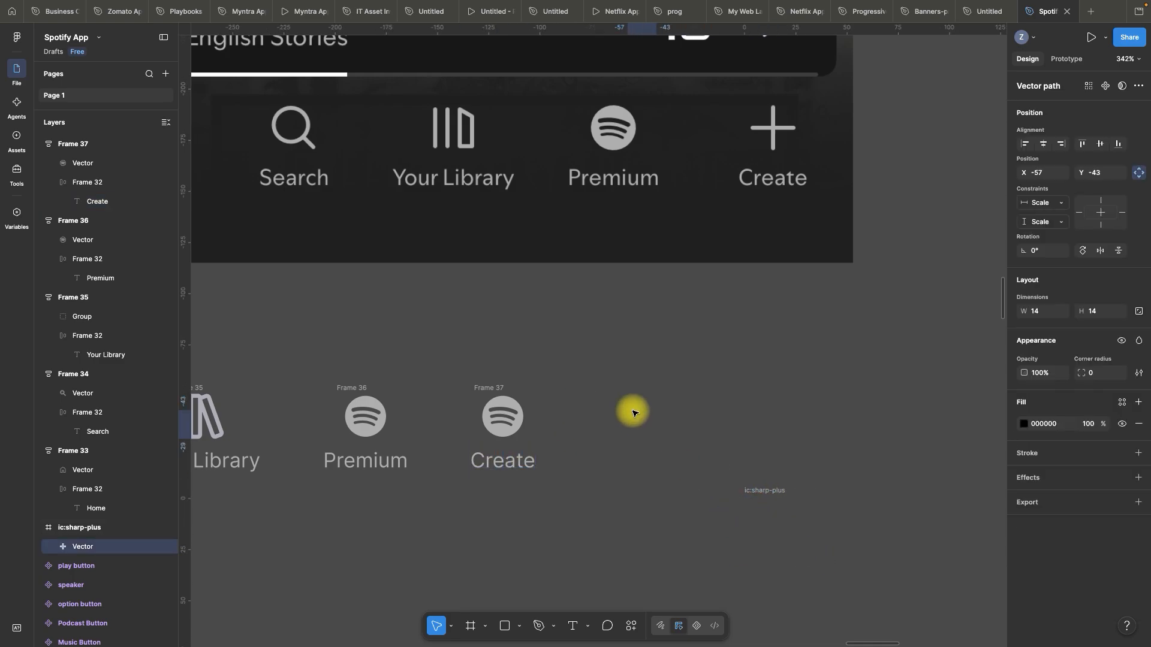
left_click(776, 495)
key("Delete")
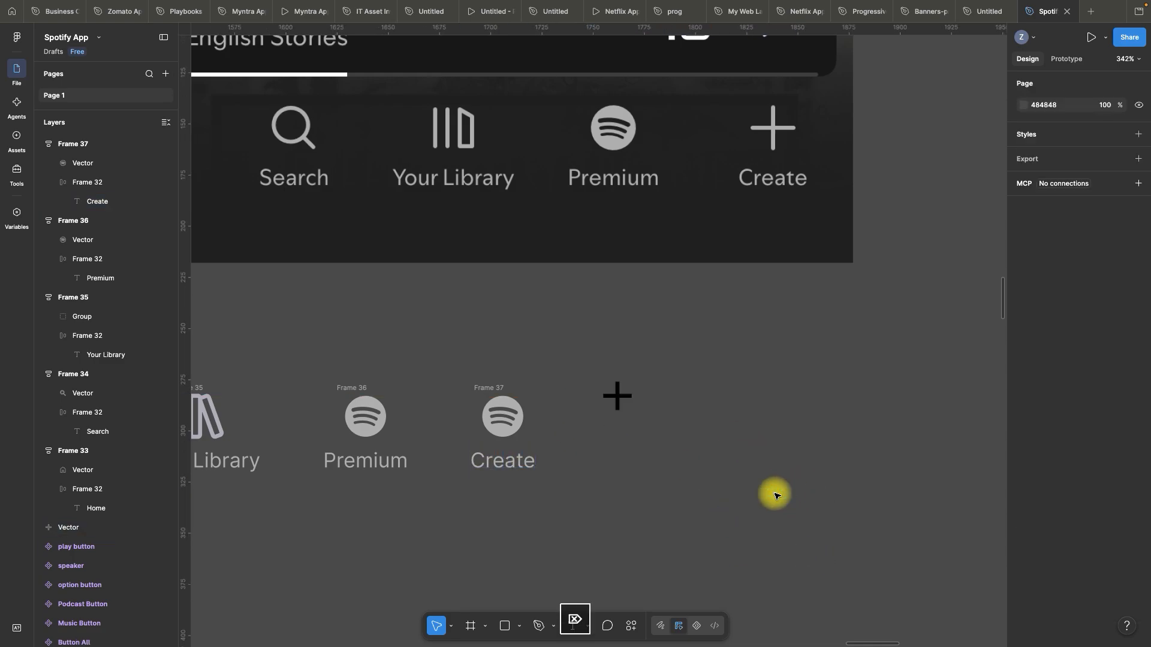
- Set the loose plus icon's fill colour to B3B3B3
left_click(629, 396)
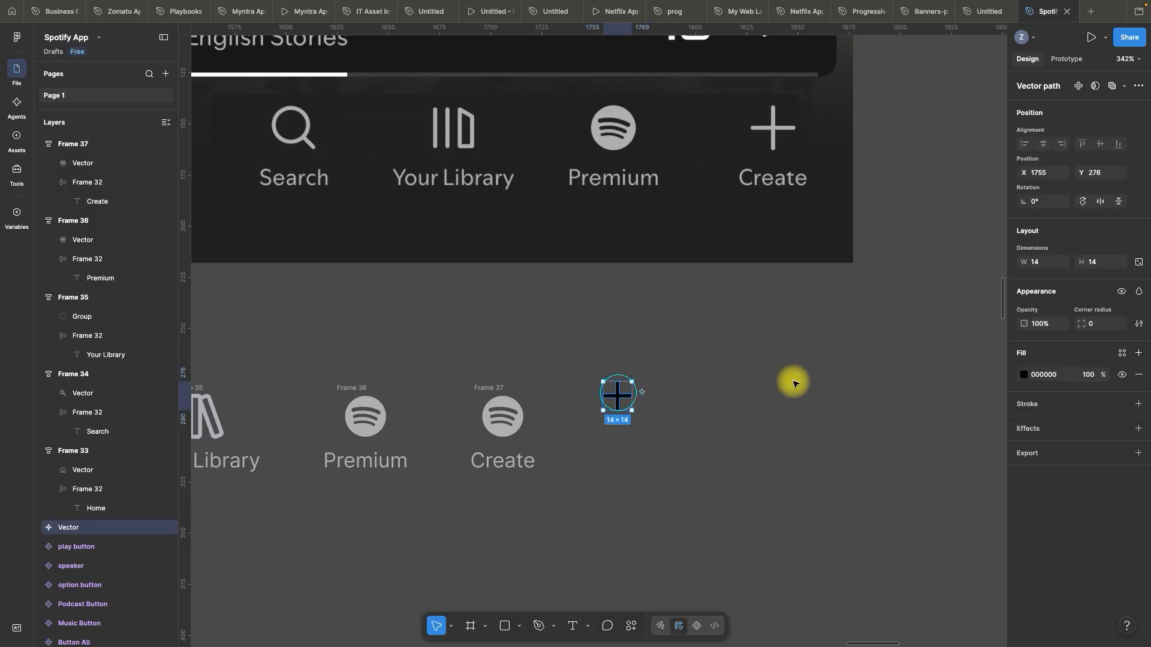
left_click(1044, 377)
type("b3b3b3")
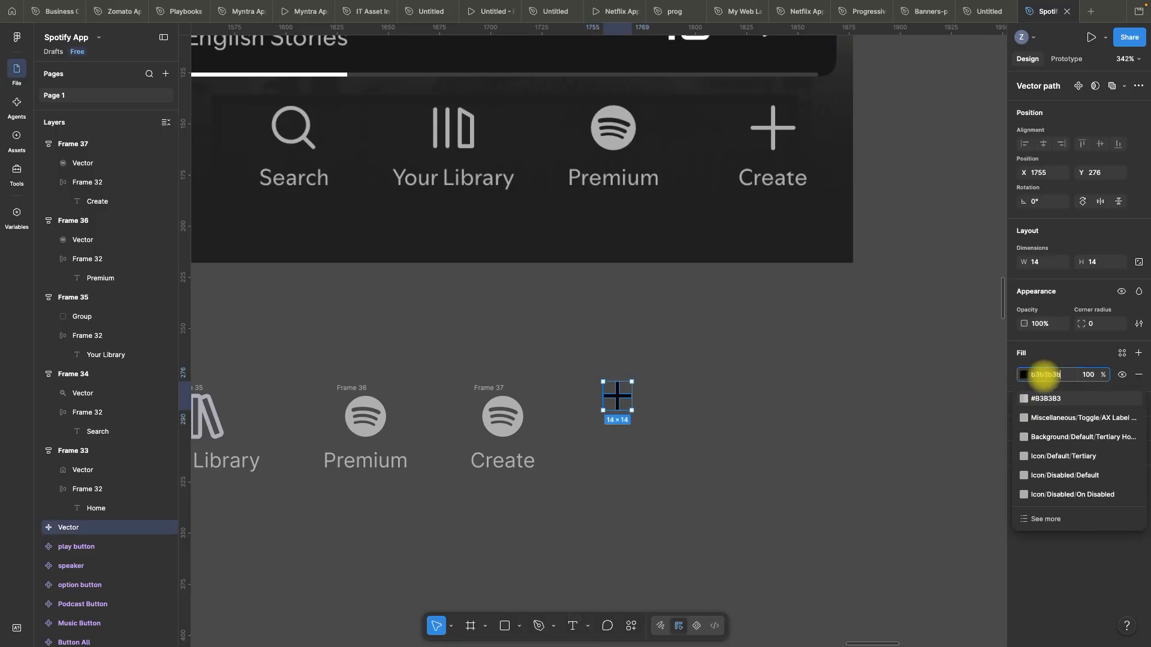
key("Return")
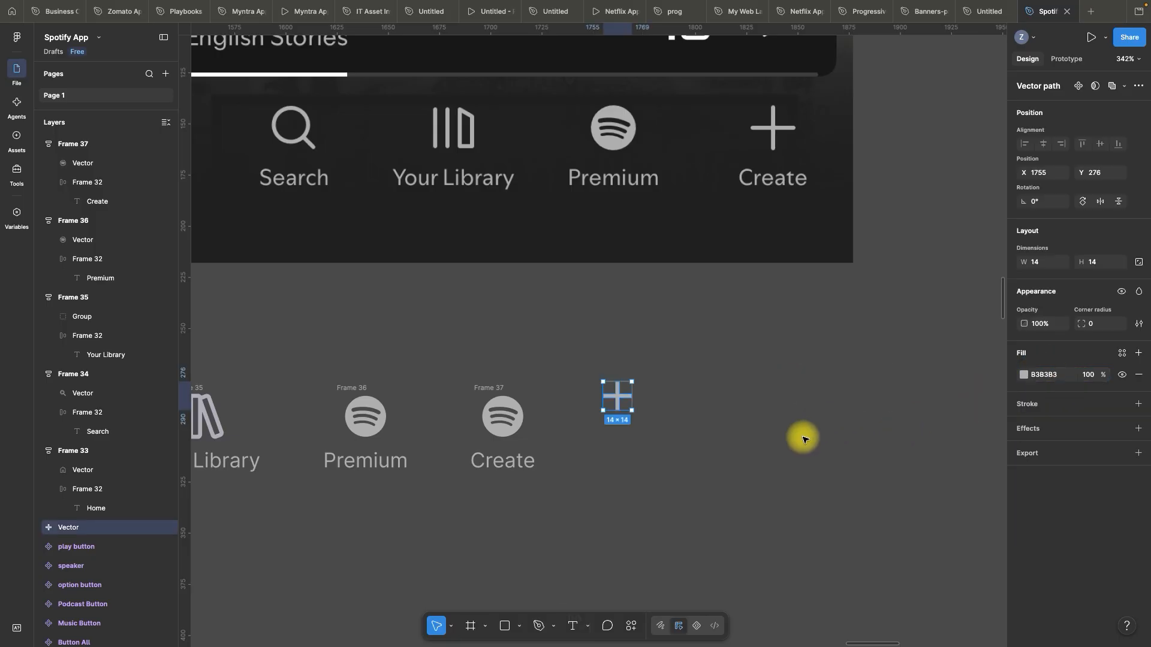
- Cut the plus icon and paste it in place of the Spotify icon in the Create navigation item
key("super+x")
left_click(516, 412)
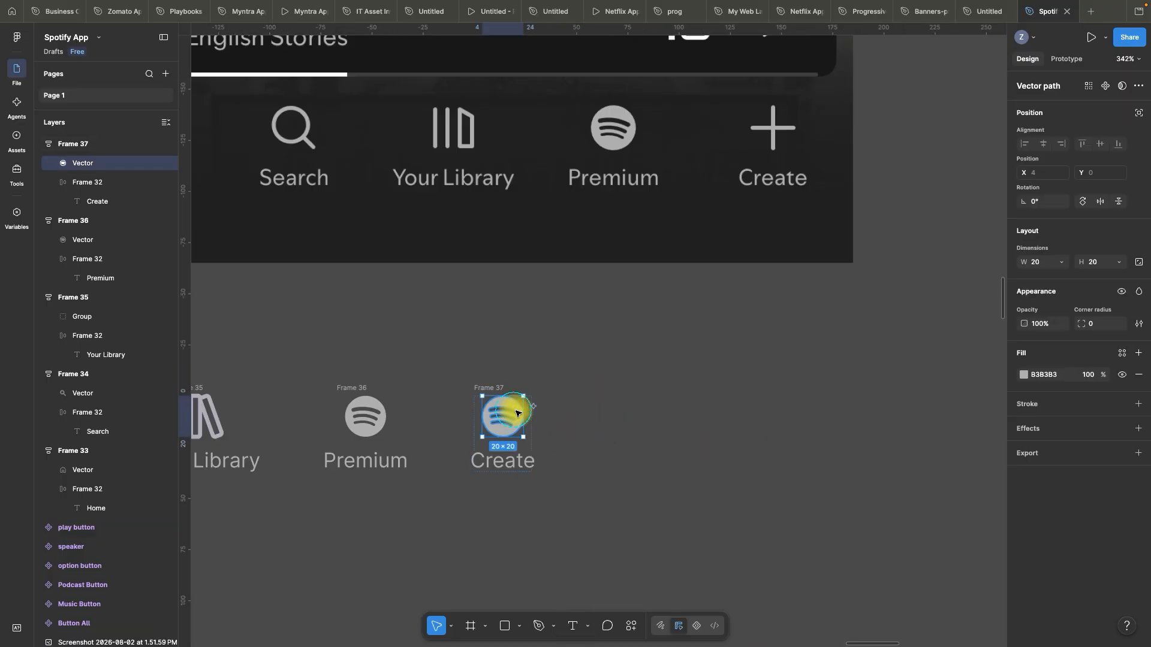
right_click(507, 404)
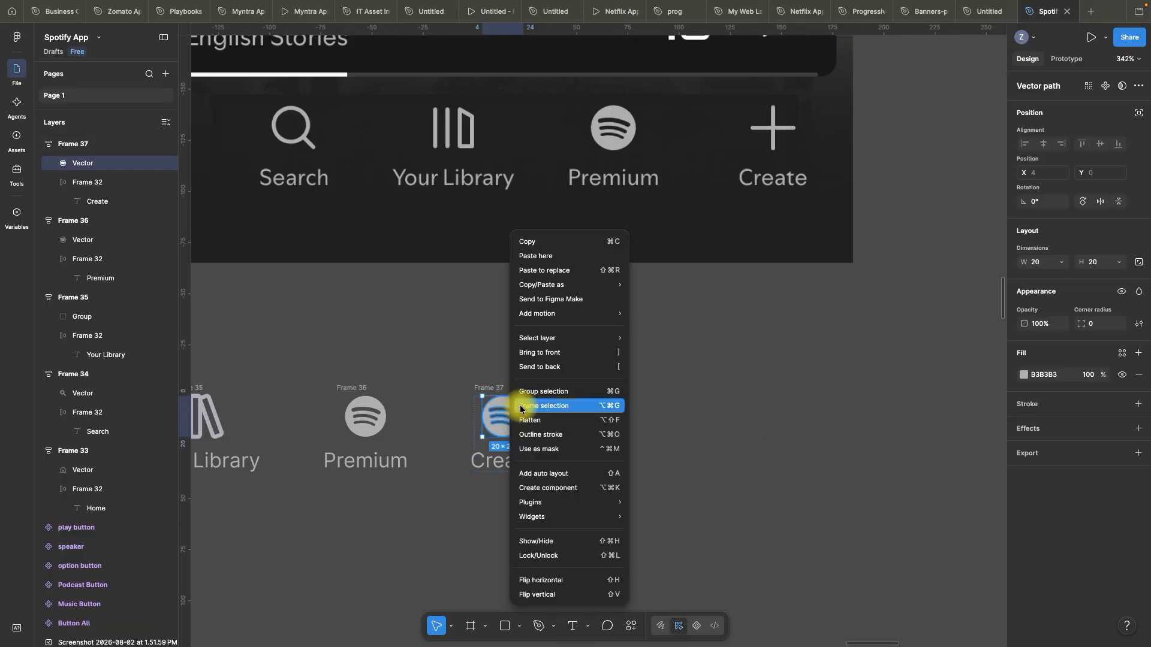
left_click(543, 262)
- Scale the plus icon above the Create label proportionally to a height of 20
scroll(612, 414, "up", 5)
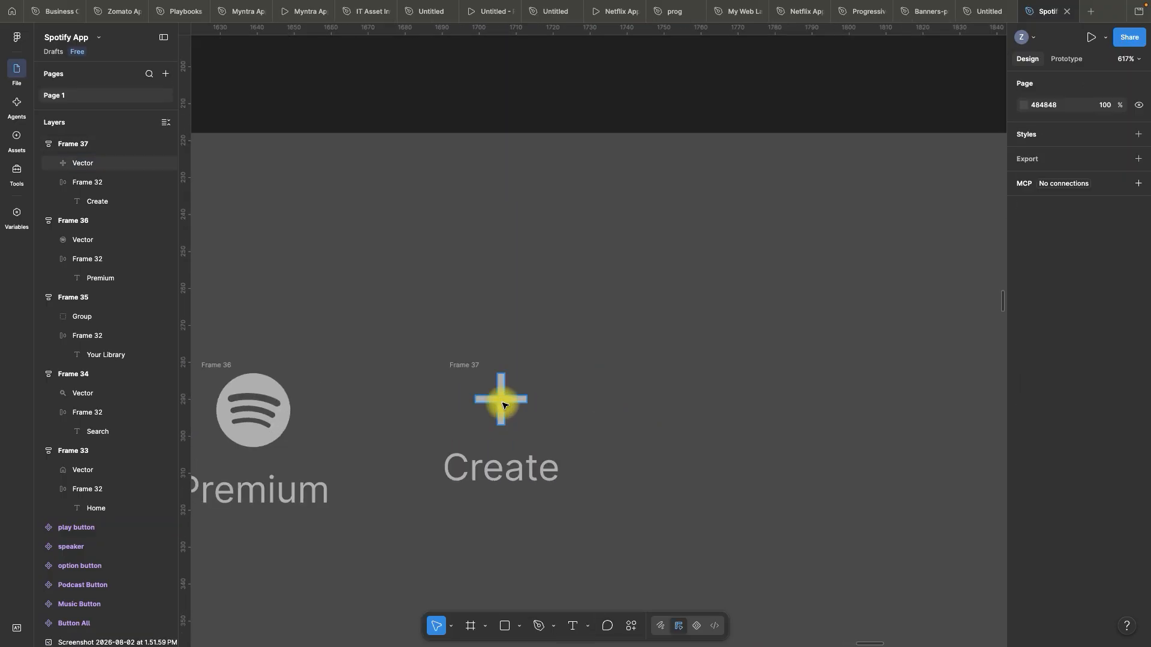
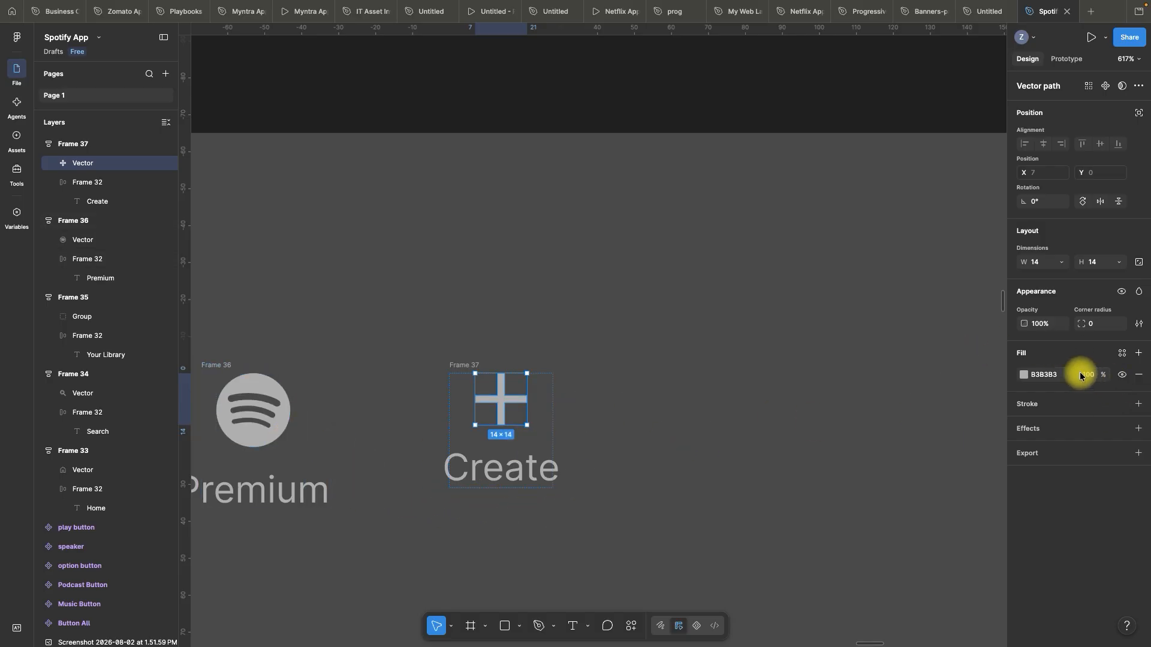
key("k")
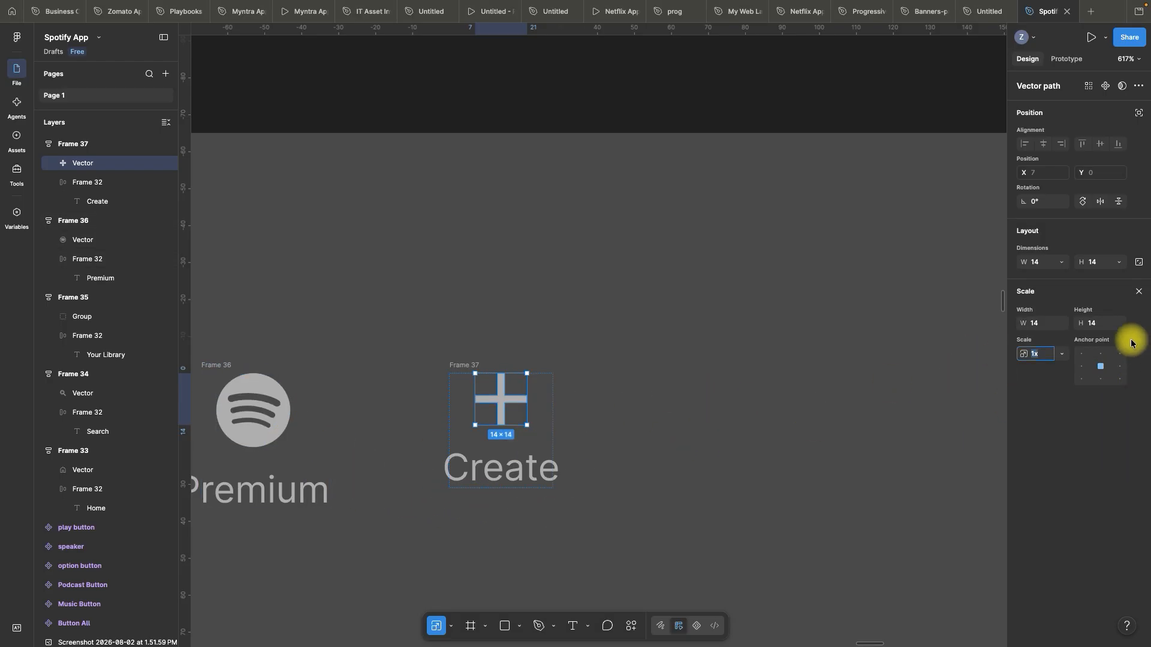
key("Return")
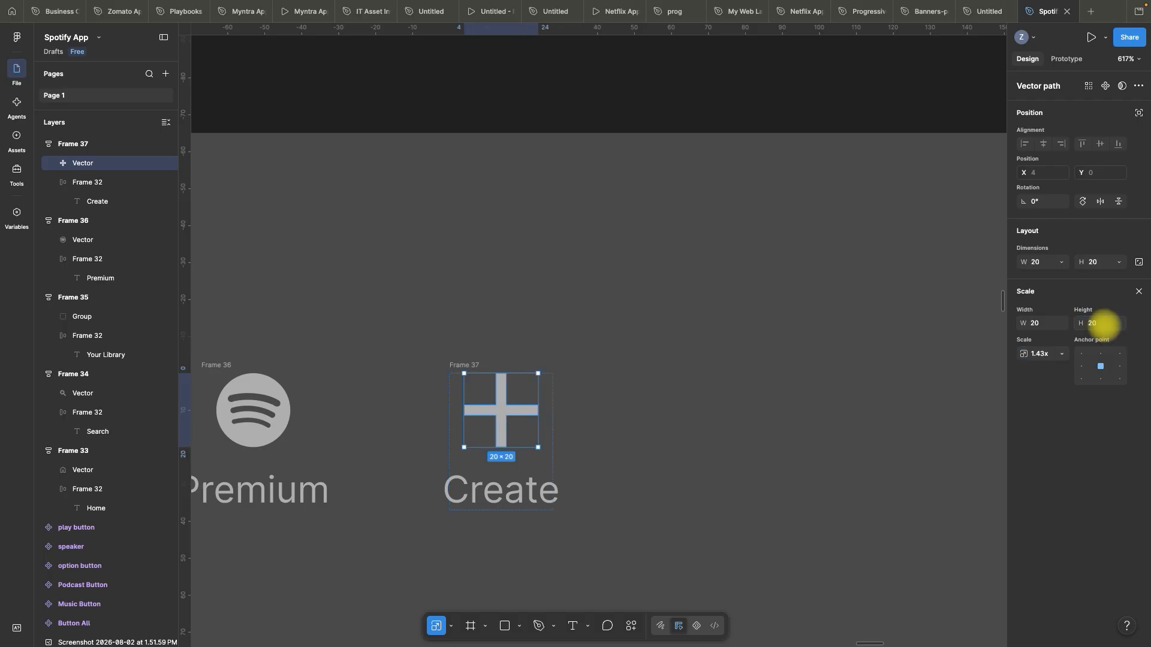
left_click(299, 590)
scroll(677, 361, "down", 10)
scroll(639, 387, "up", 6)
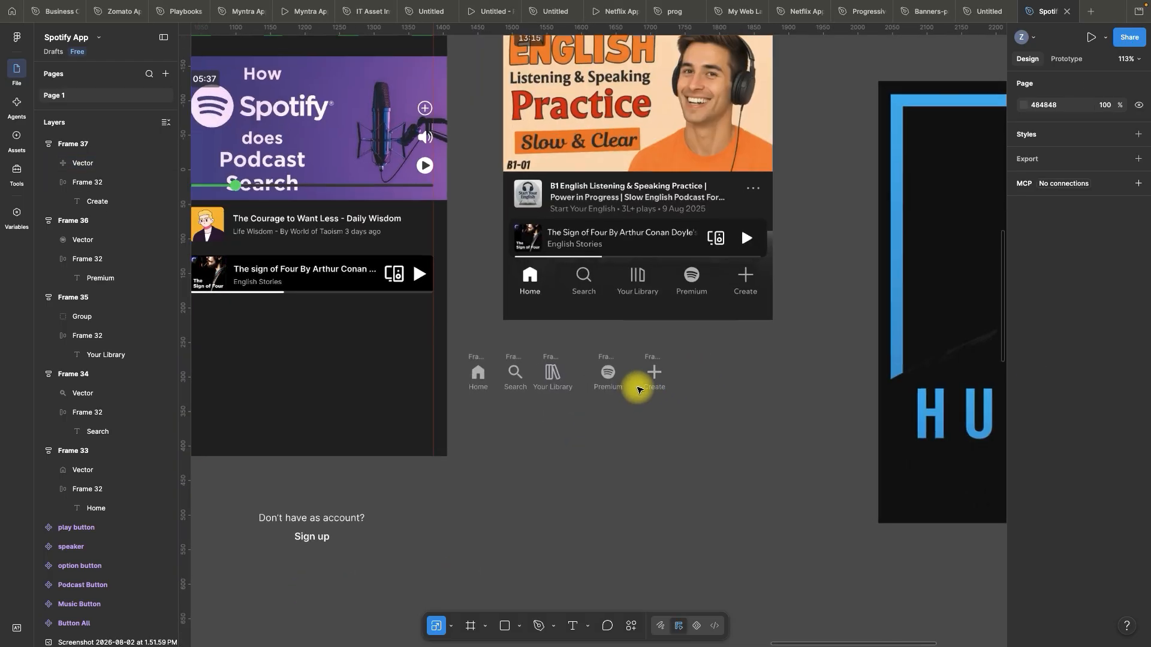
scroll(420, 427, "up", 2)
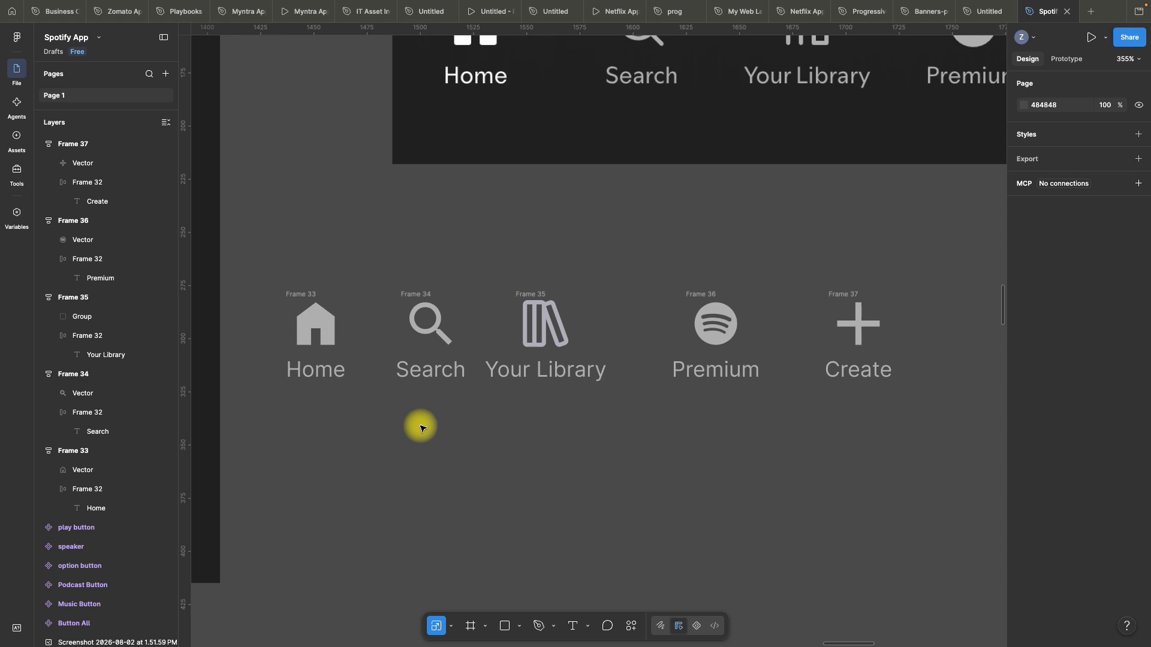
- Duplicate the grey Home item (Frame 33) directly below the original, aligned with it at about Y 342
scroll(420, 428, "down", 2)
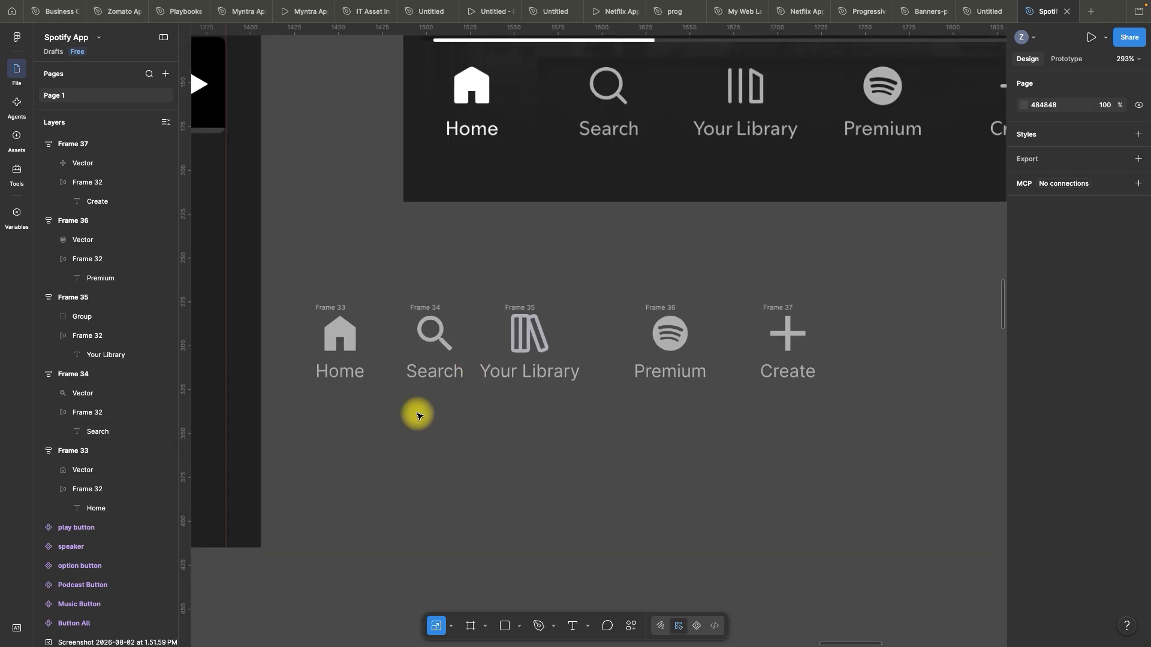
scroll(414, 413, "up", 2)
scroll(360, 390, "down", 4)
scroll(350, 387, "up", 2)
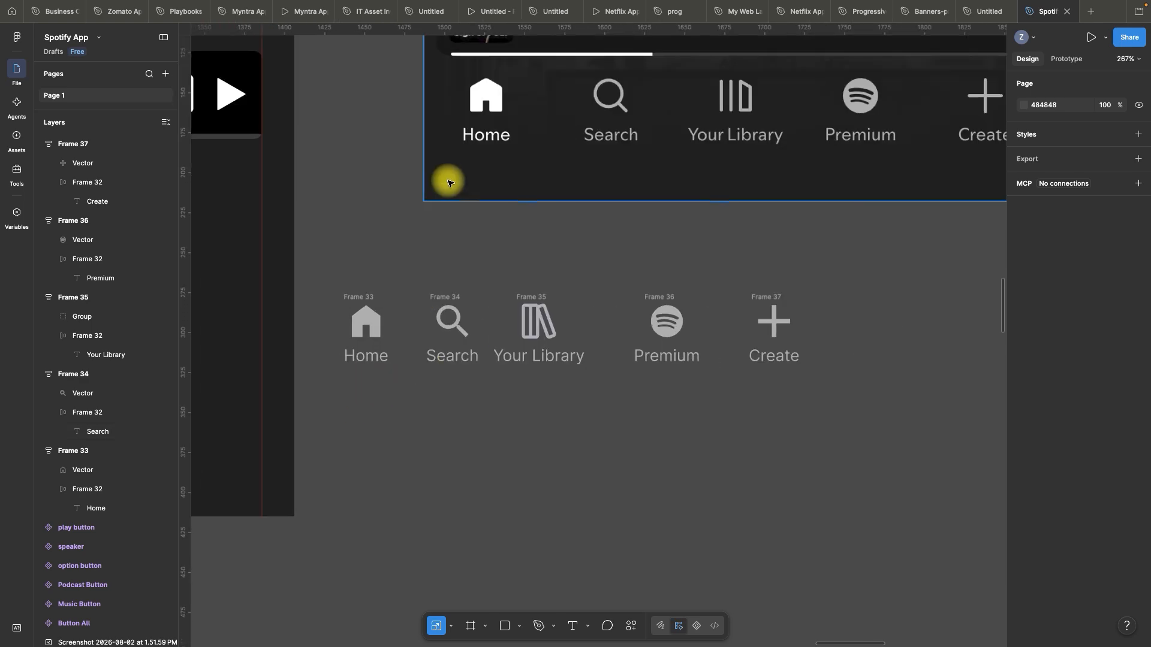
left_click(371, 309)
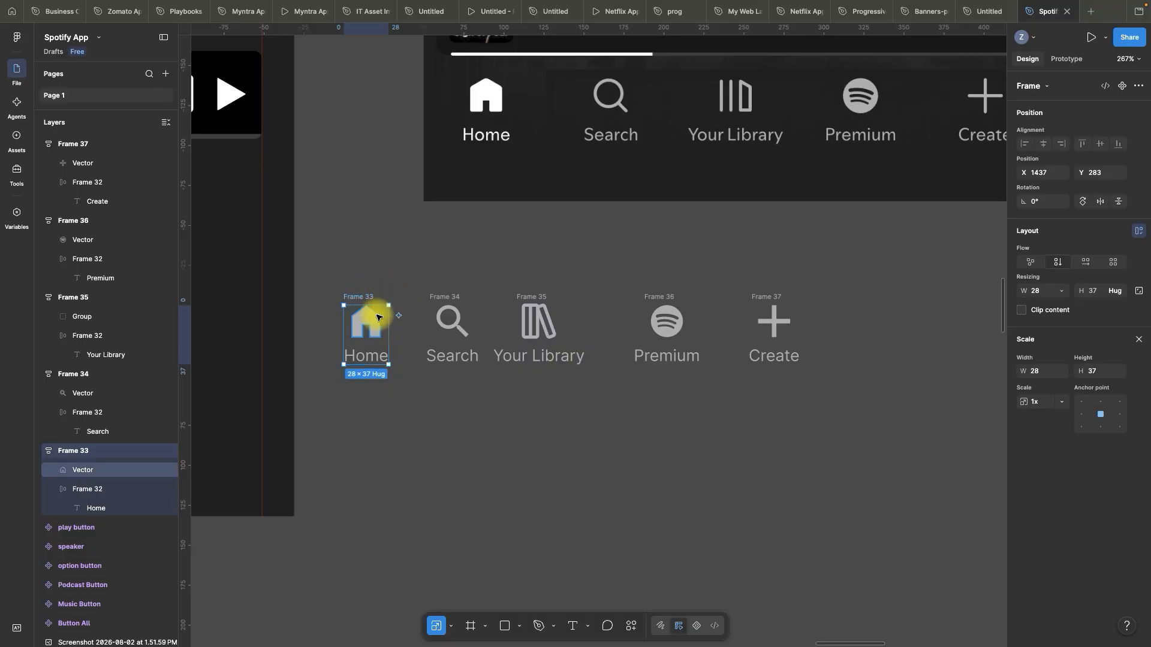
scroll(378, 321, "up", 5)
scroll(430, 335, "down", 10)
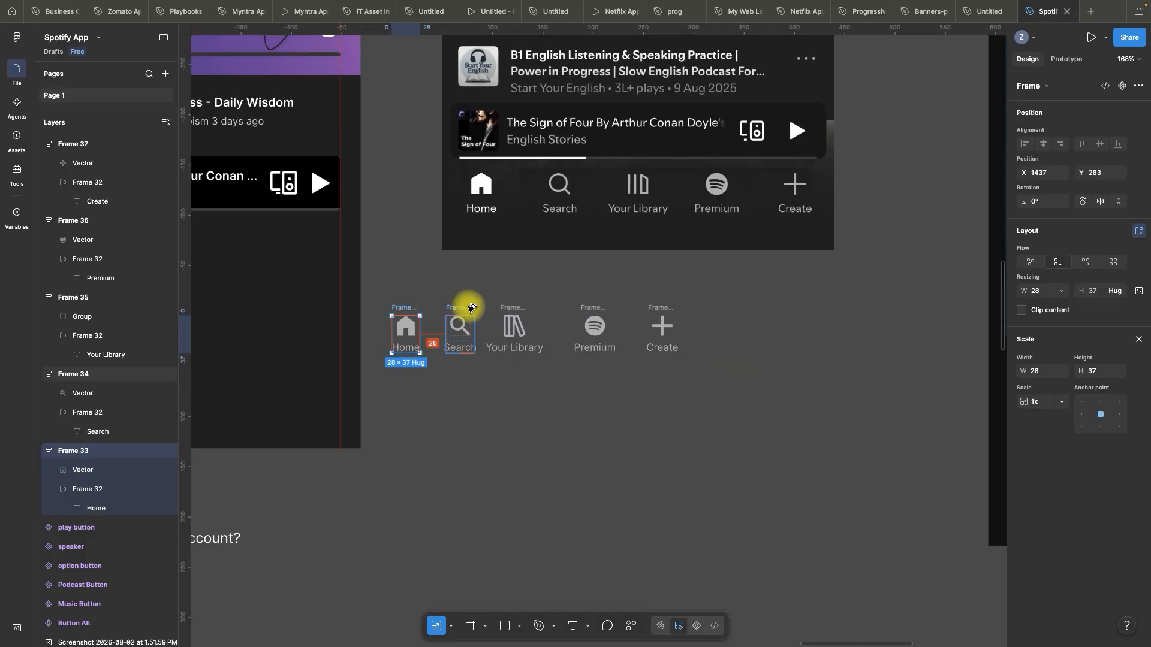
left_click(384, 297)
left_click(406, 309)
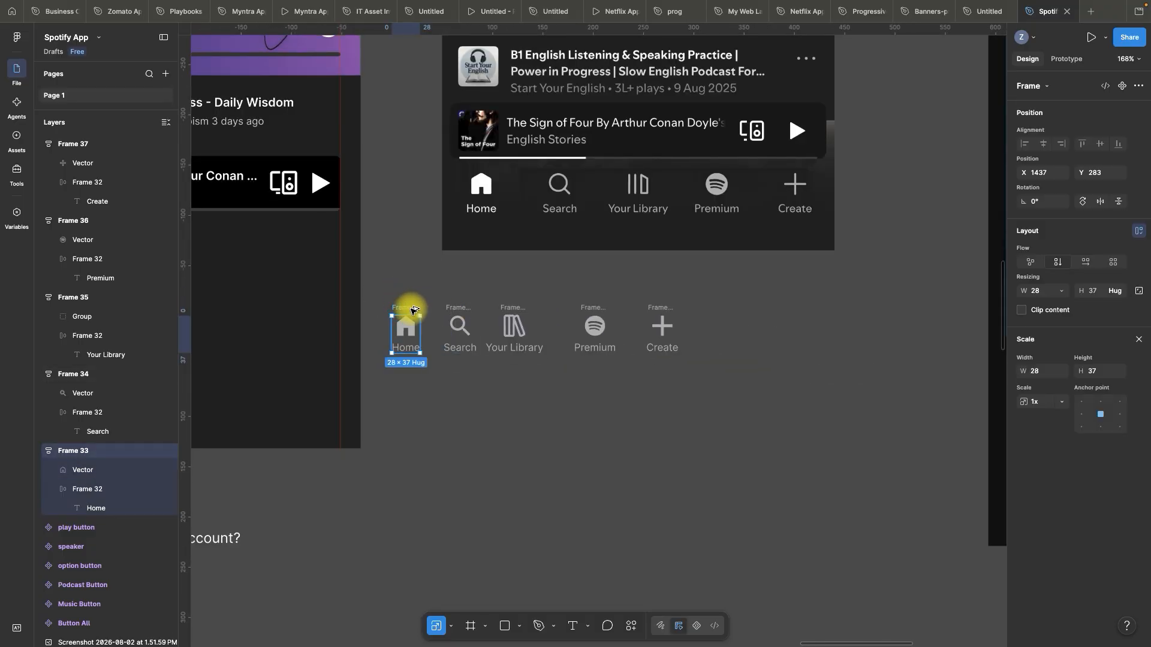
left_click_drag(405, 310, 407, 367)
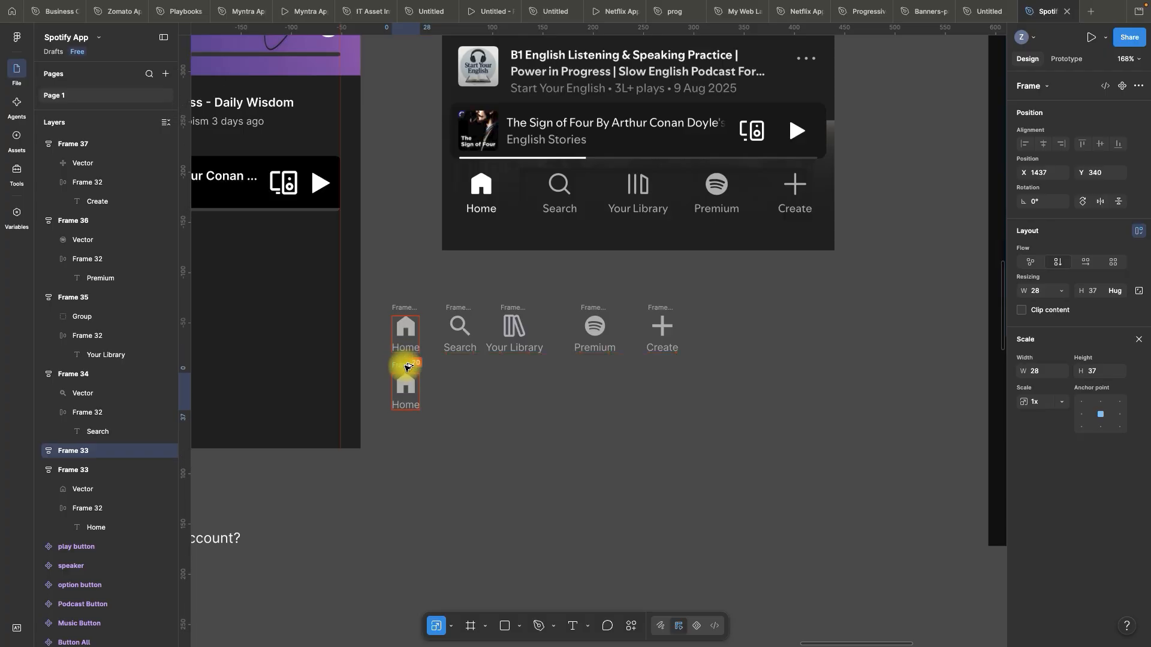
scroll(438, 368, "up", 2)
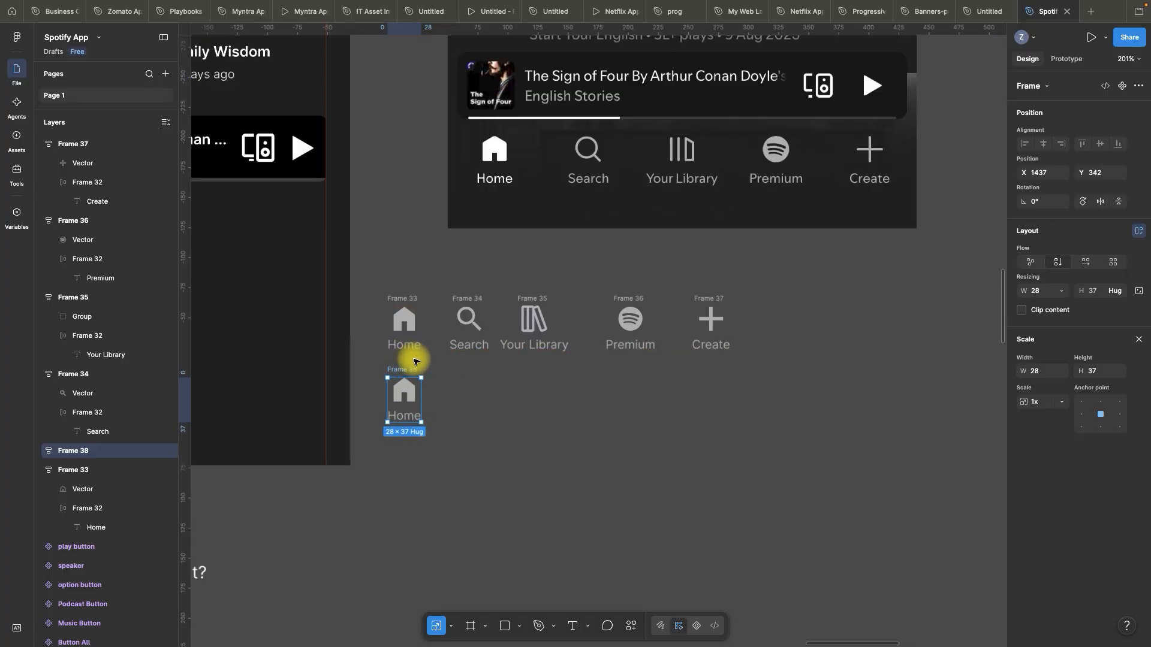
- Set the selection colour of the lower Home copy to white (FFF)
left_click(462, 380)
left_click(402, 370)
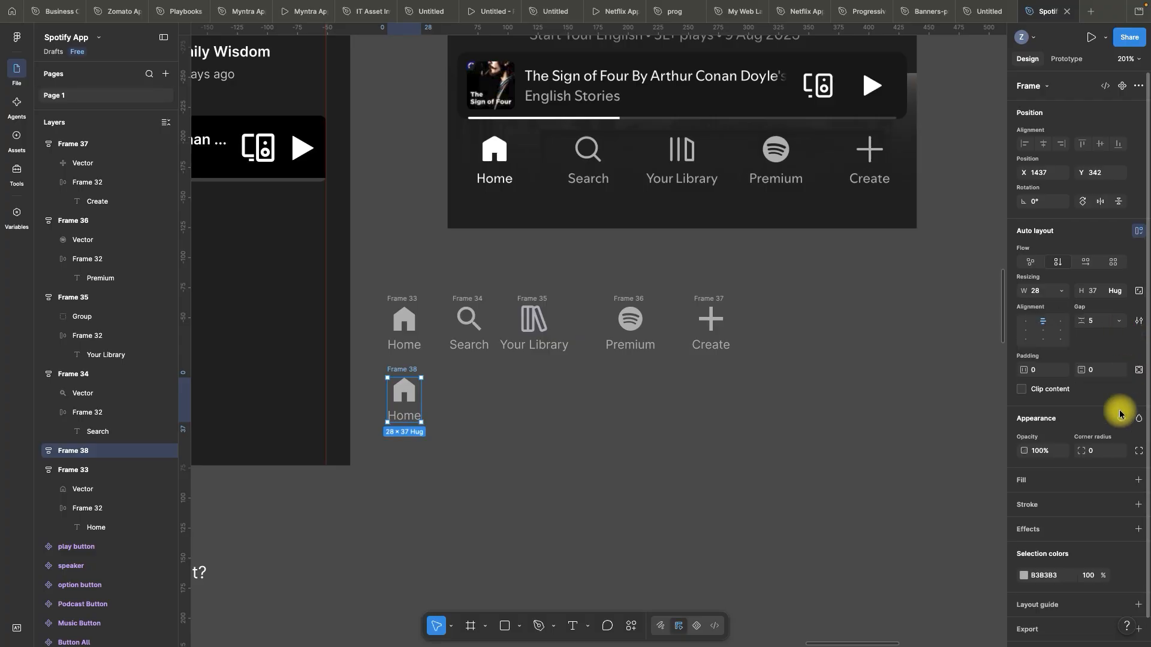
left_click(1043, 575)
type("fff")
left_click(827, 555)
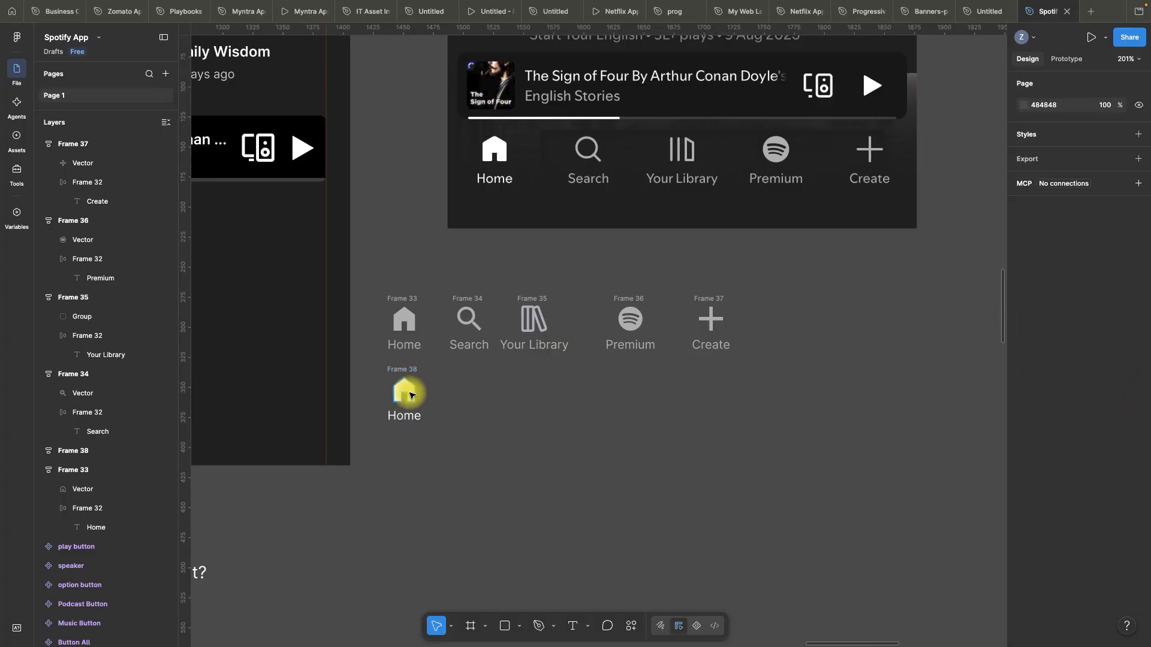
- Duplicate the grey Search item directly below the original at Y 342 and set the copy's selection colour to FFFFFF
scroll(408, 393, "up", 2)
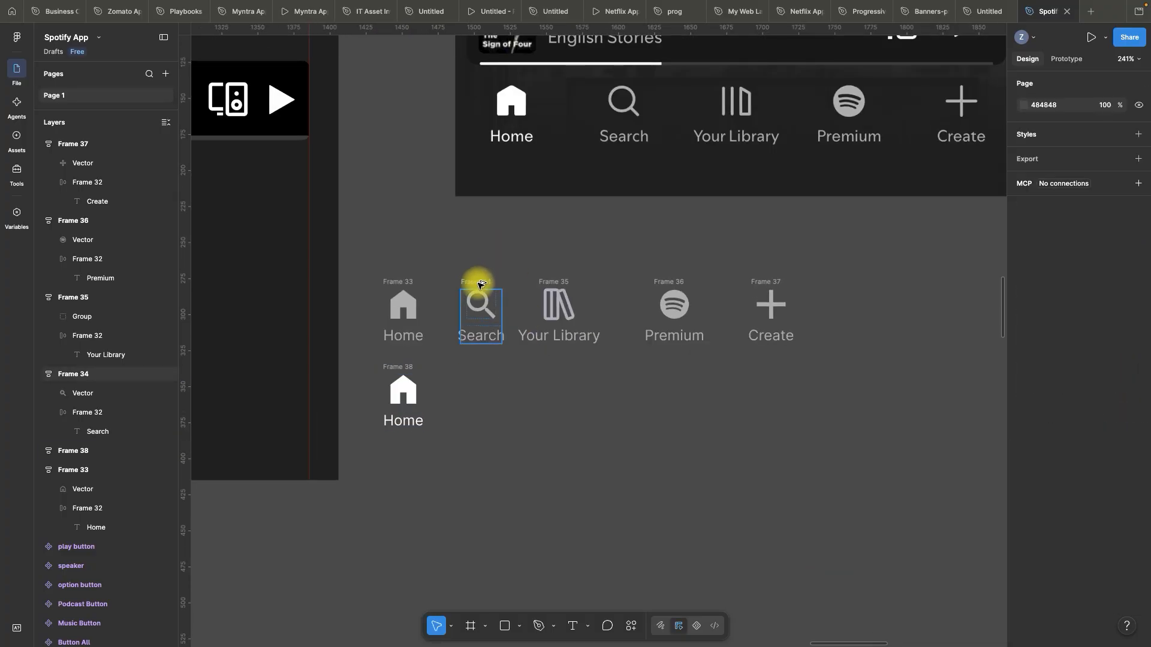
left_click_drag(476, 286, 478, 368, "alt")
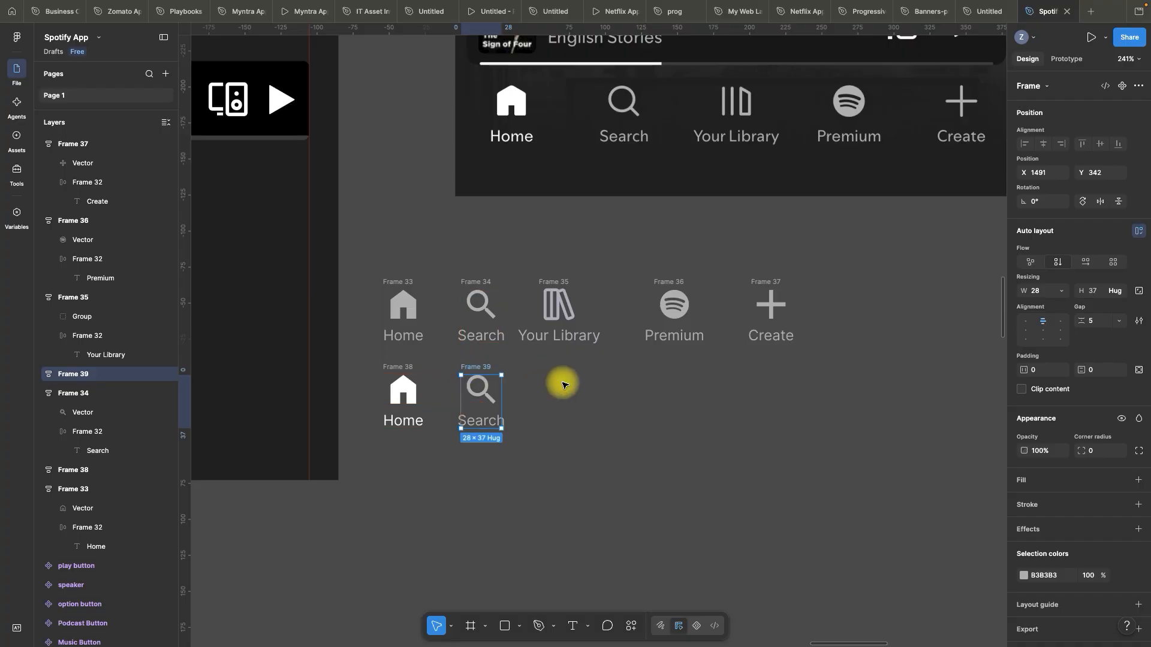
scroll(615, 376, "down", 2)
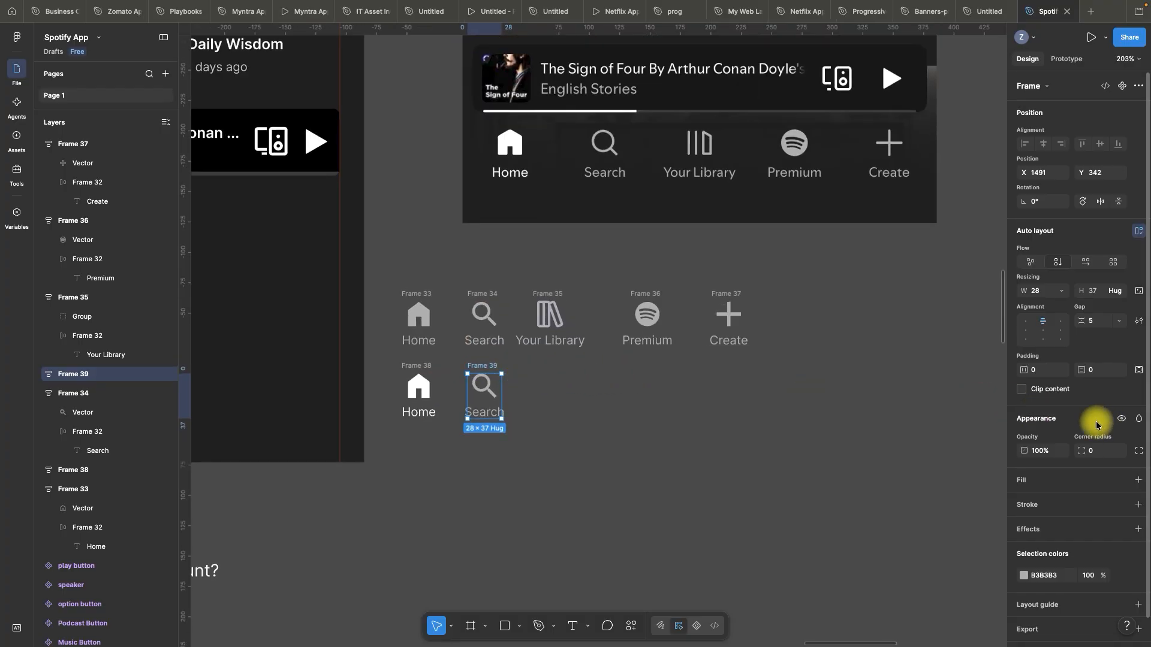
scroll(1077, 419, "down", 1)
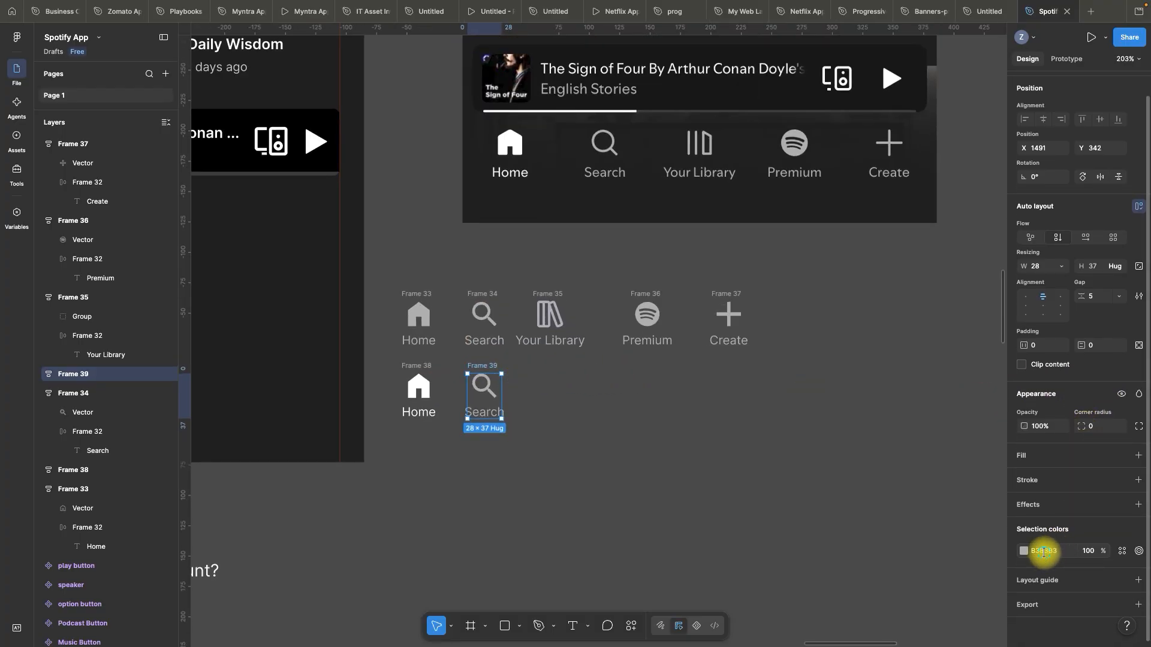
left_click(1043, 552)
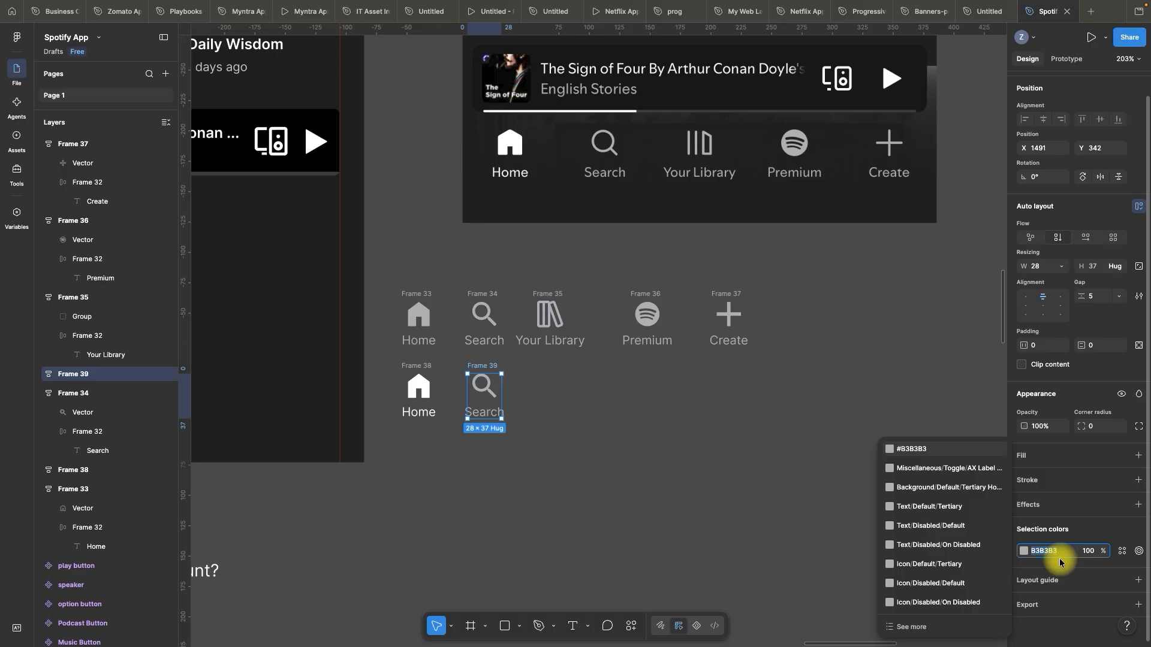
type("FFFFFF")
key("Return")
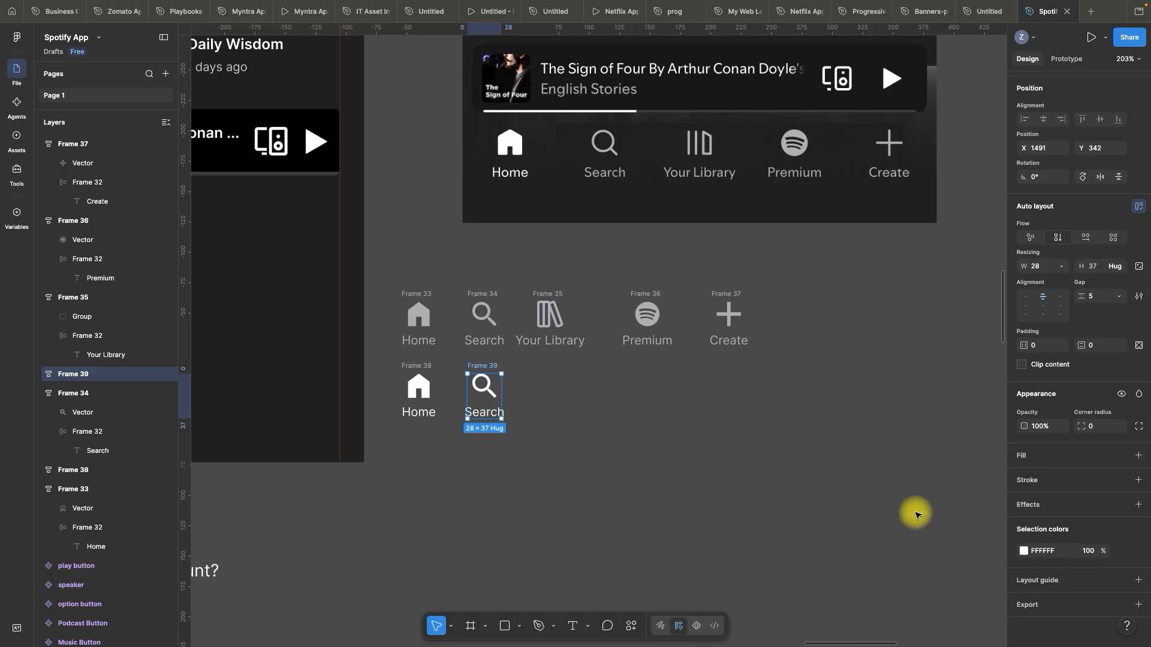
left_click(915, 514)
- Duplicate the Your Library, Premium and Create items together directly below their originals, in line with the white Home and Search copies
left_click_drag(529, 273, 799, 362)
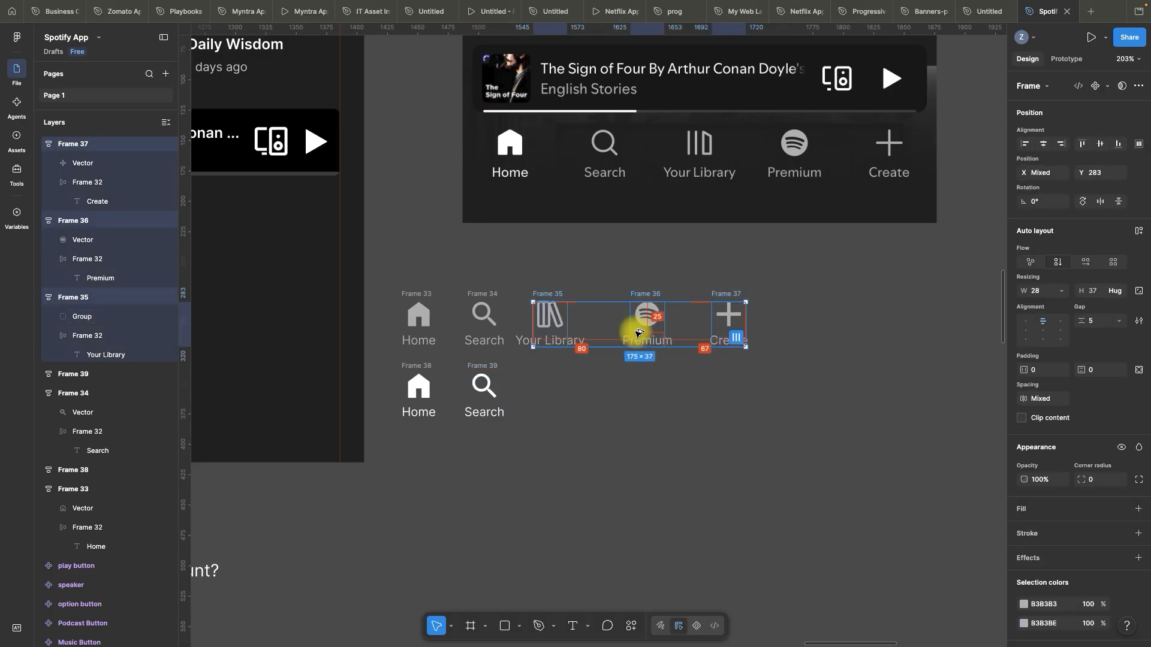
left_click_drag(559, 295, 564, 369)
left_click(722, 457)
- Set both selection colours of the lower Your Library, Premium and Create copies to FFFFFF
scroll(560, 452, "up", 3)
scroll(599, 413, "up", 3)
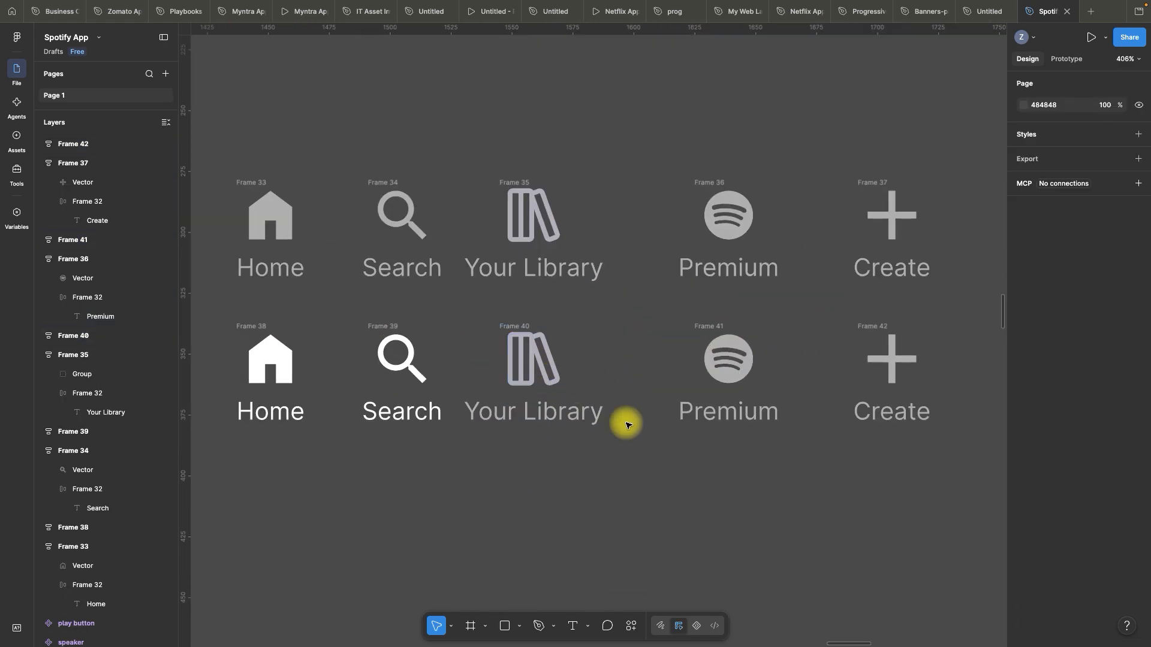
left_click(521, 330)
left_click(720, 323, "shift")
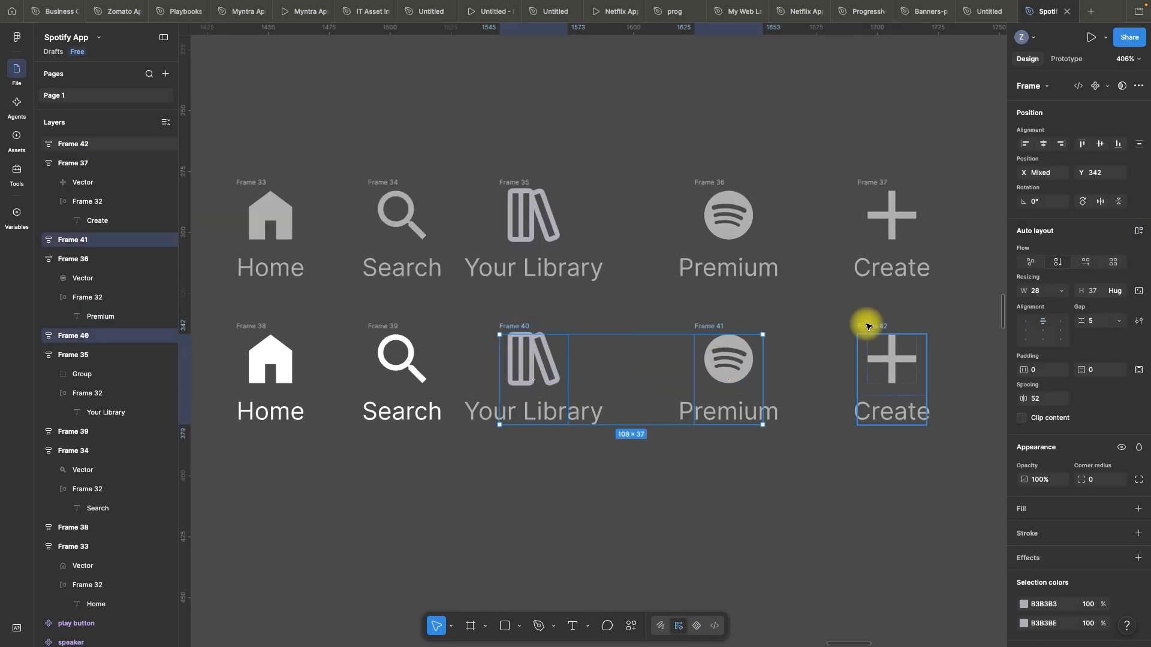
left_click(868, 325, "shift")
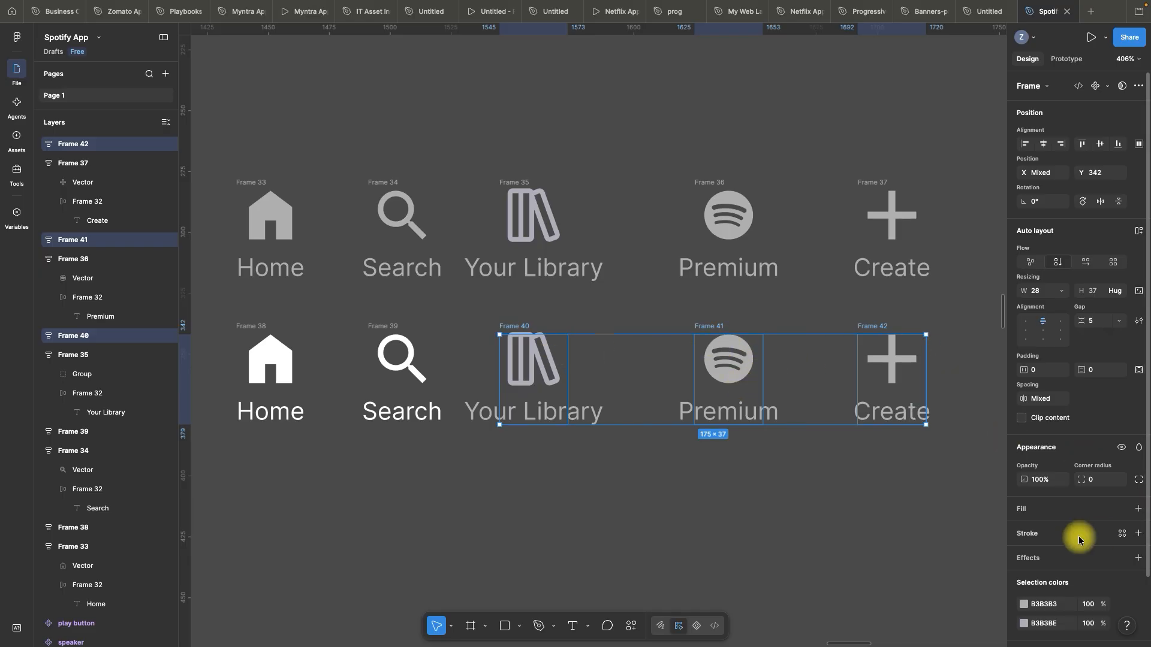
scroll(1075, 599, "down", 3)
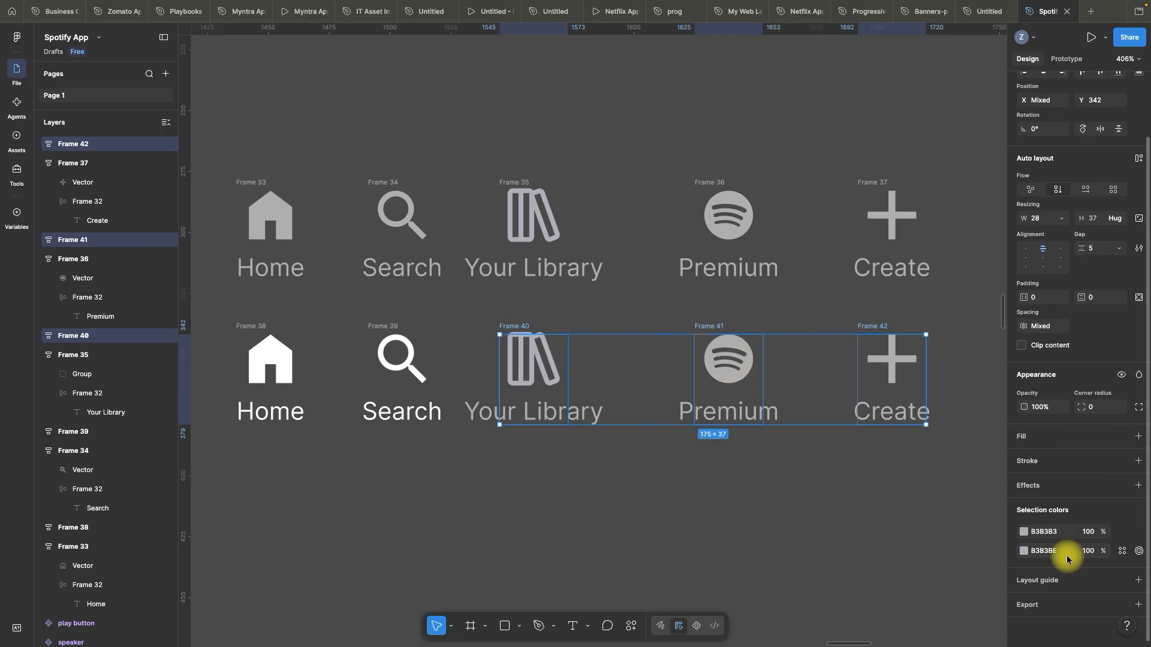
left_click(1044, 533)
type("ffffff")
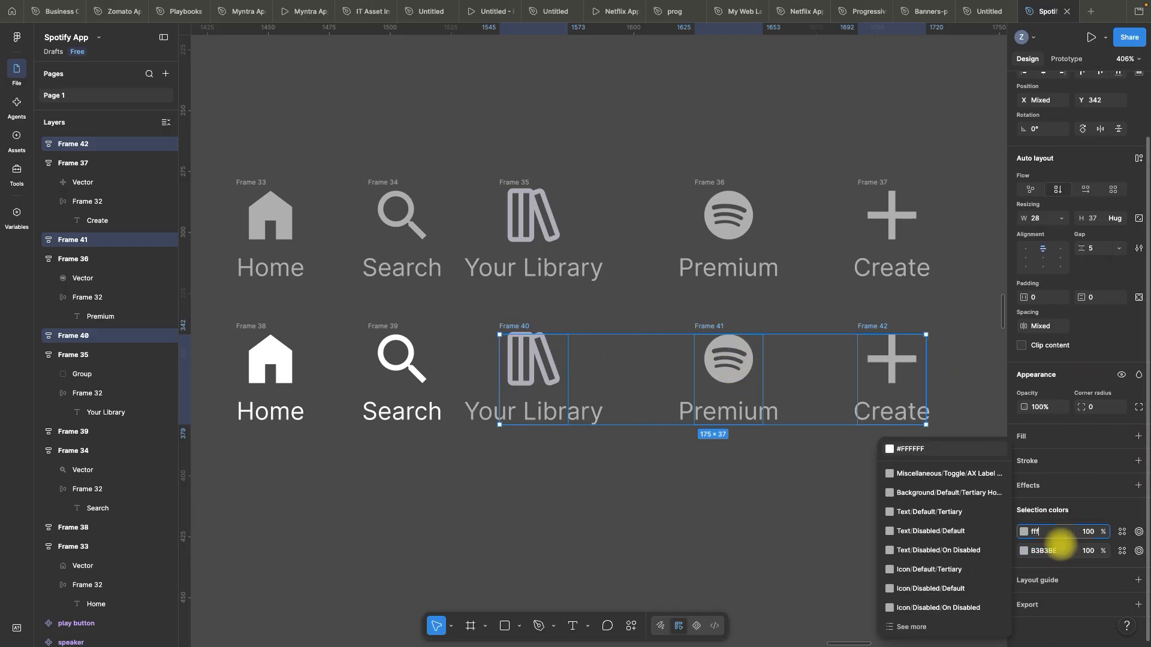
key("Tab")
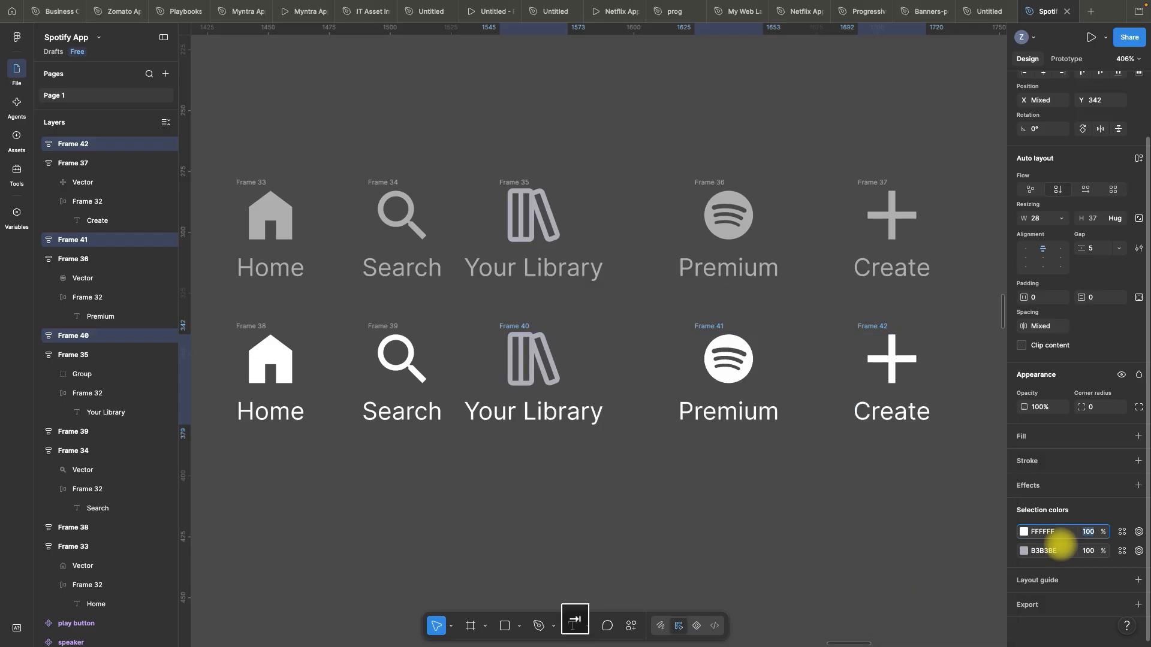
left_click(1046, 551)
type("fff")
key("Tab")
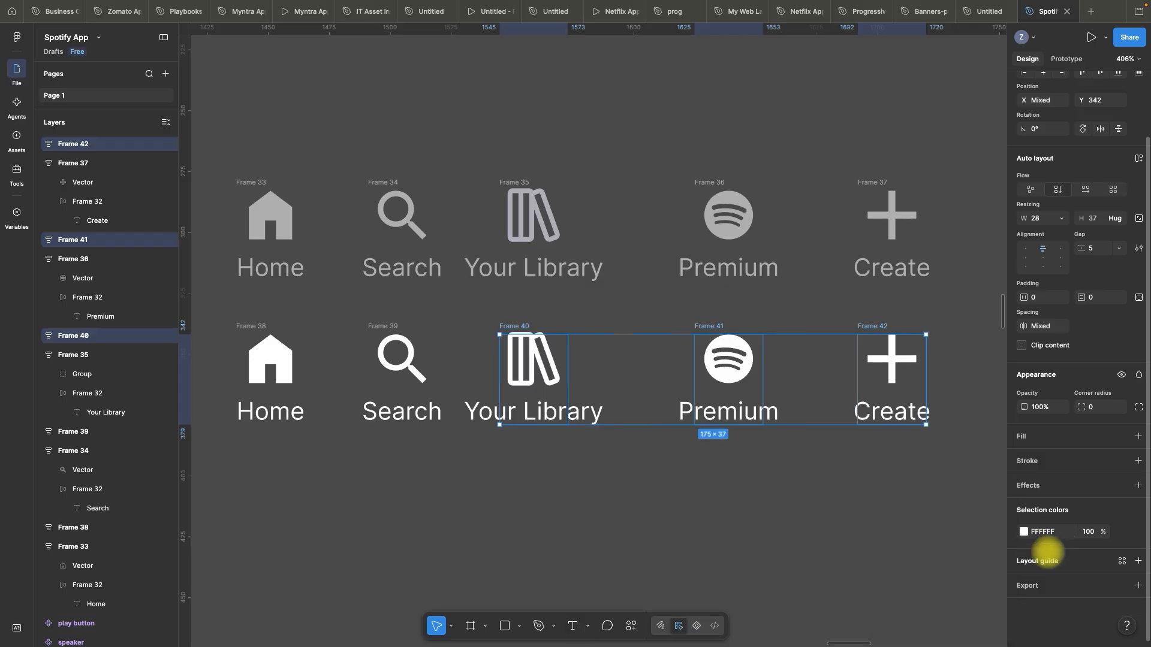
left_click(747, 526)
- Combine the grey and white Home frames into a component set named Home
scroll(659, 443, "left", 3)
left_click(466, 246)
left_click(447, 301, "shift")
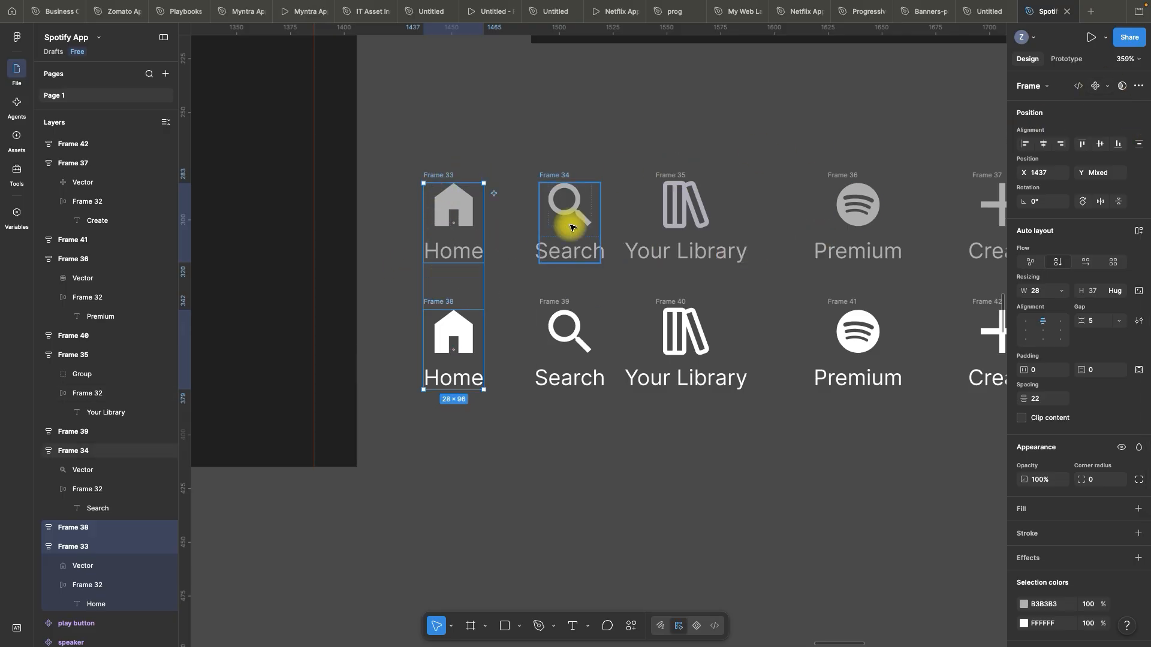
left_click(1107, 87)
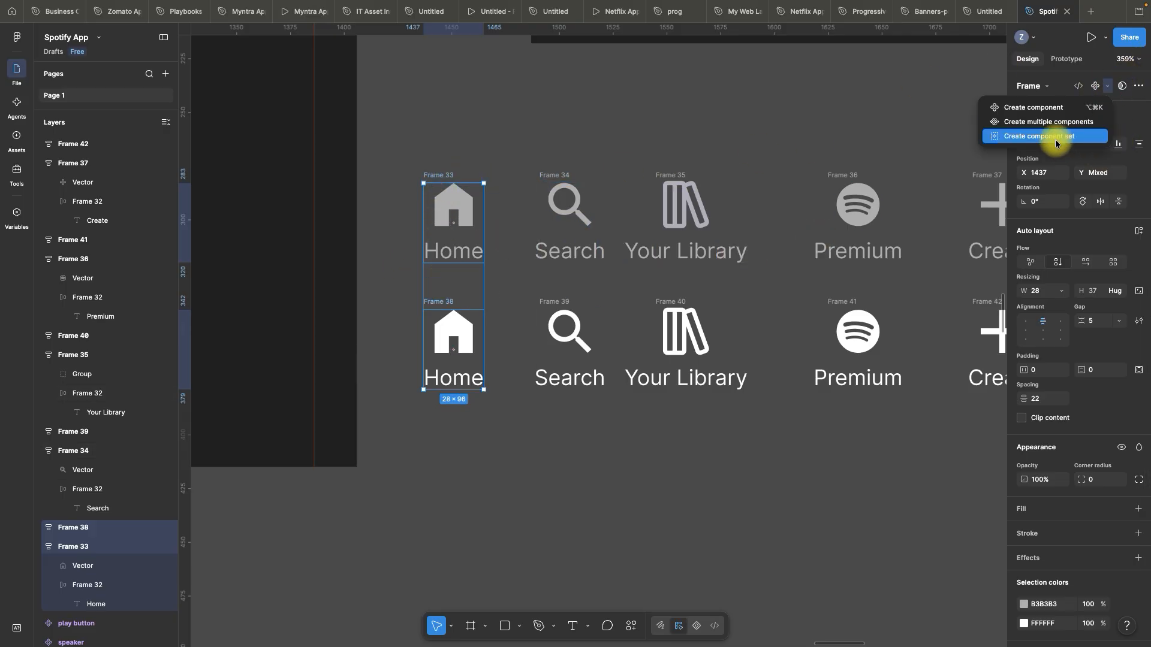
left_click(1022, 137)
scroll(495, 224, "down", 3)
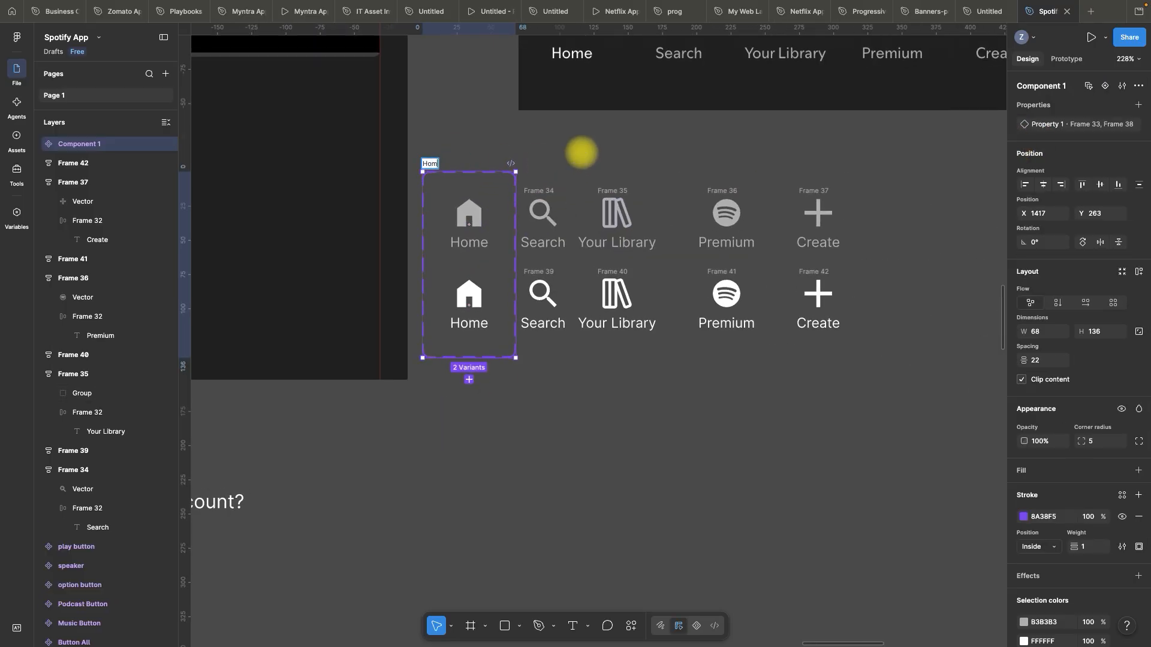
scroll(488, 162, "down", 1)
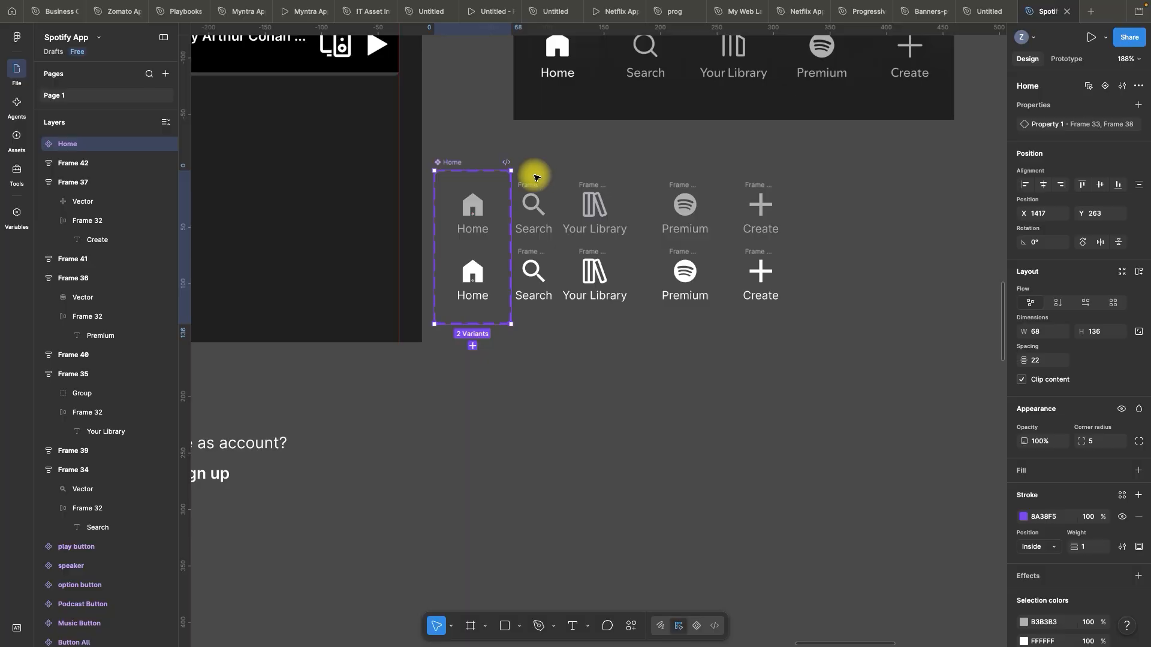
- Combine the grey and white Search frames into a component set named Search
scroll(532, 175, "up", 3)
left_click(508, 216)
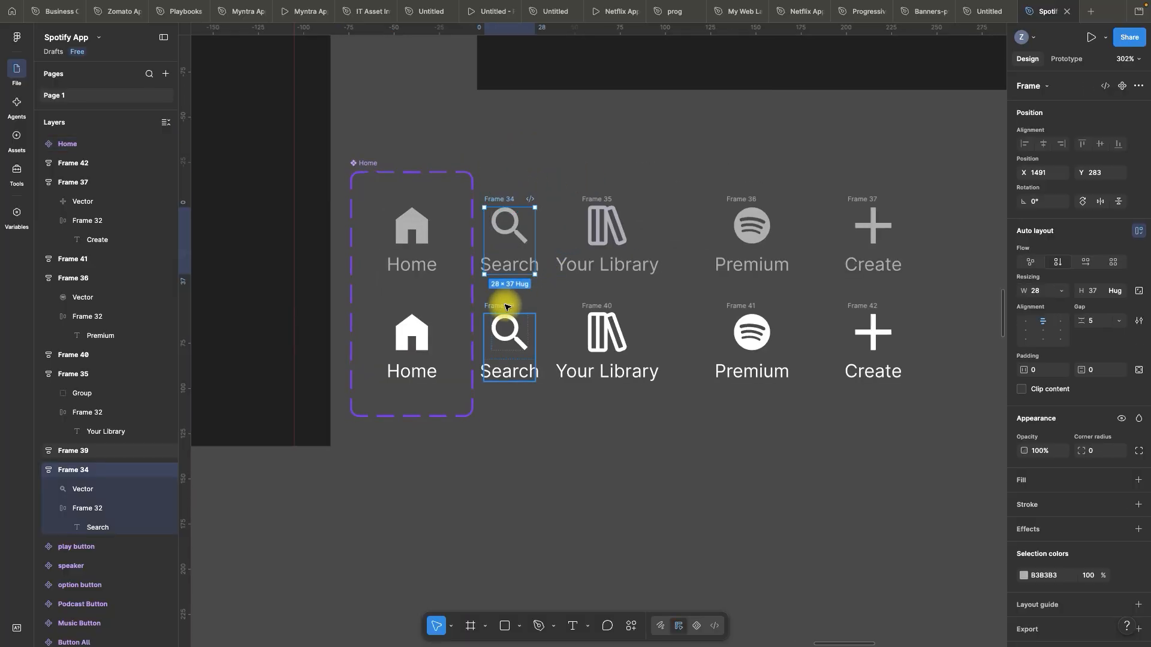
left_click(498, 308, "shift")
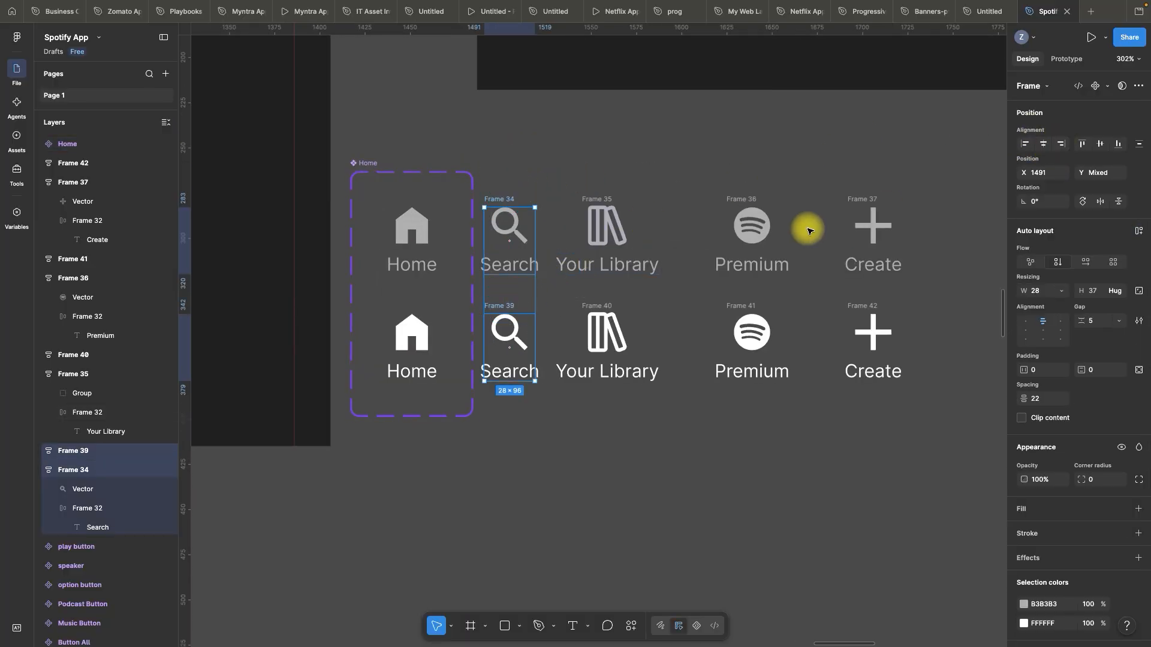
left_click(1107, 86)
left_click(1061, 137)
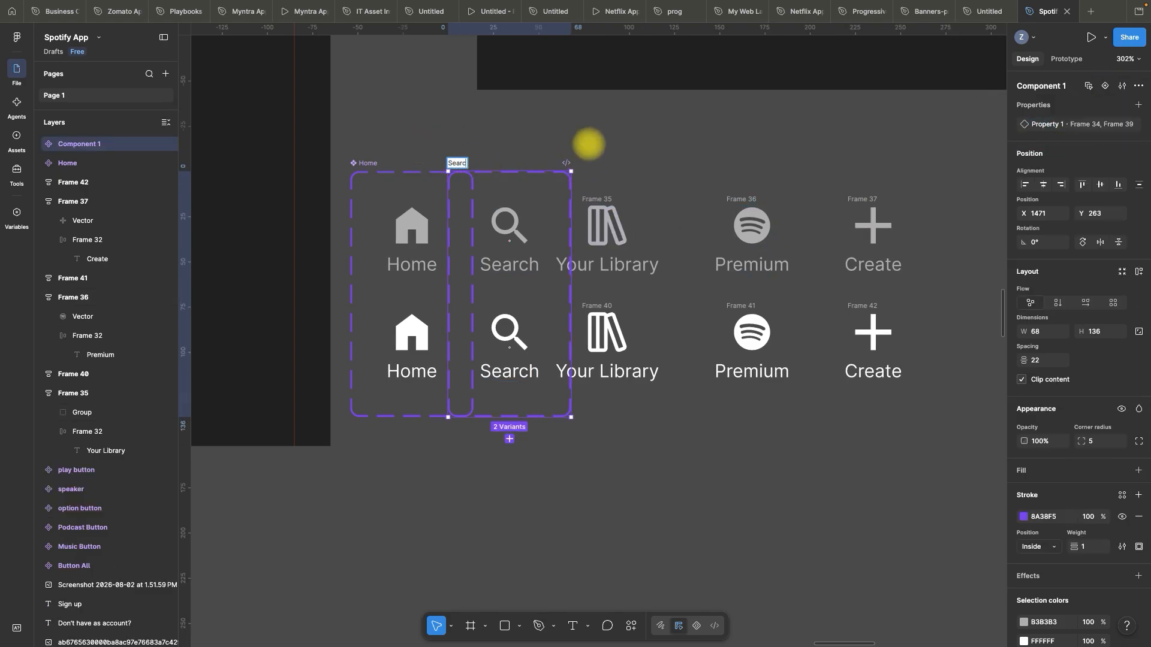
scroll(580, 137, "down", 5)
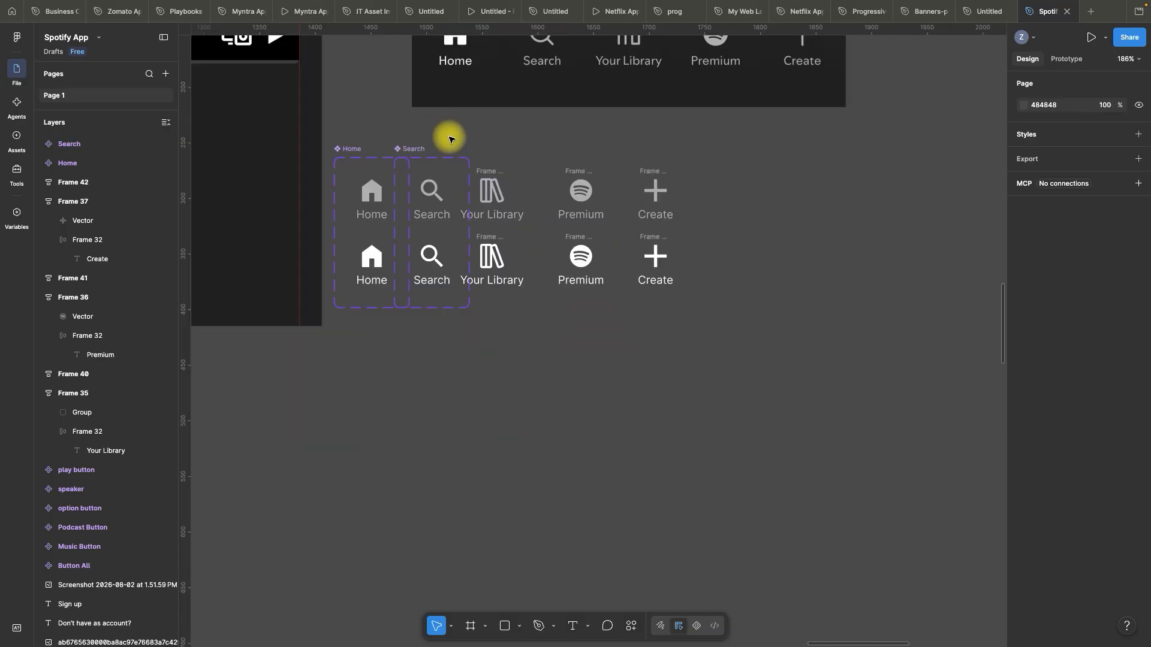
- Move the Search and Home component sets below the remaining icons, side by side at about Y 441
left_click_drag(419, 146, 450, 350)
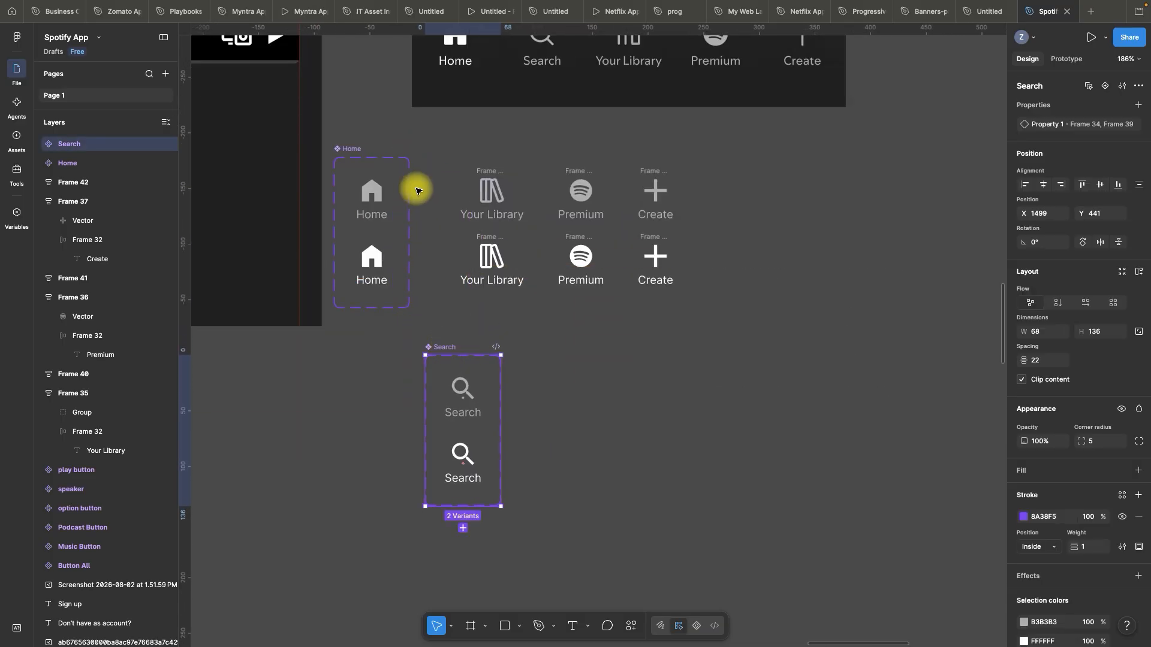
left_click_drag(359, 149, 352, 353)
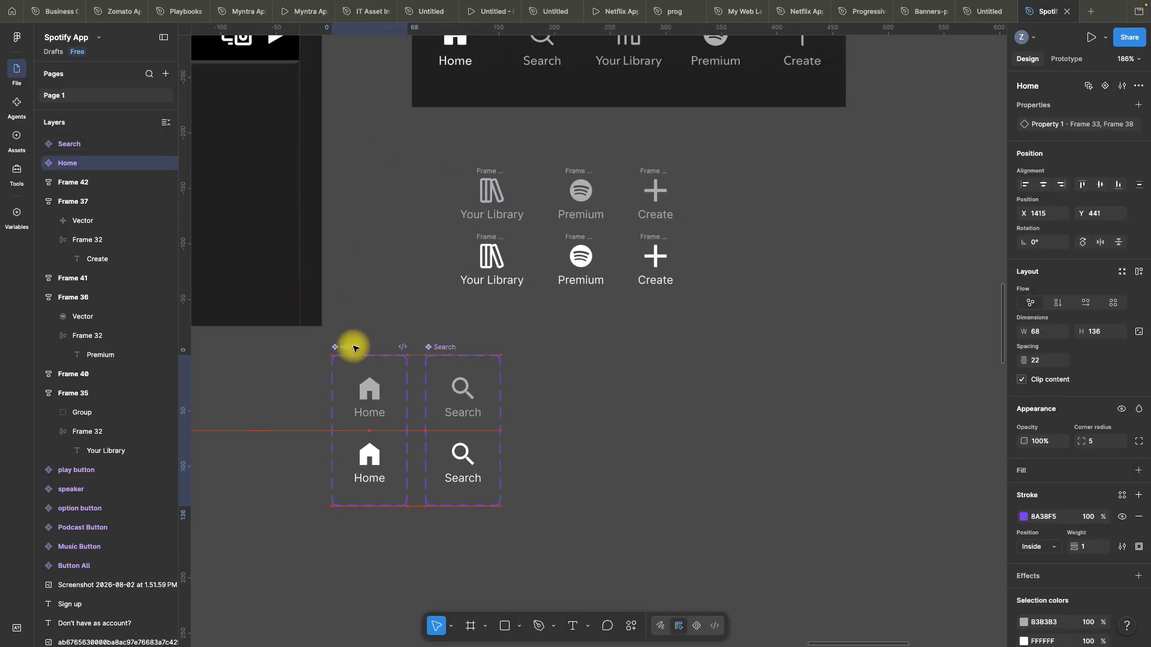
left_click(376, 280)
- Combine the grey and white Your Library frames into a component set named Library
scroll(441, 192, "up", 4)
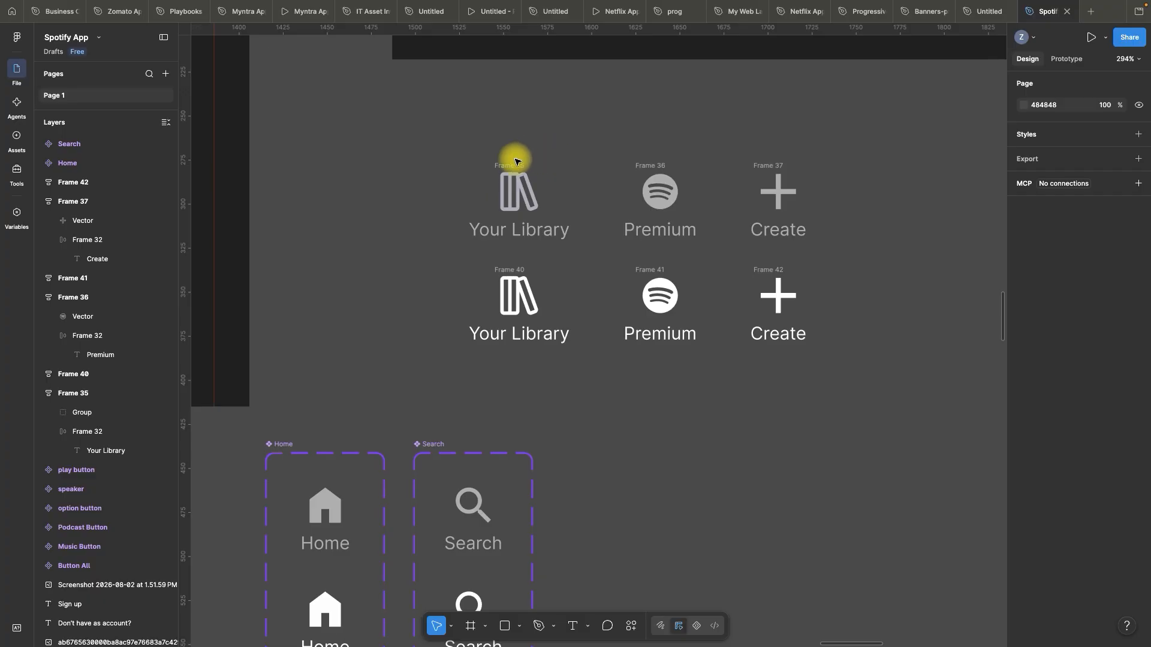
left_click(514, 160)
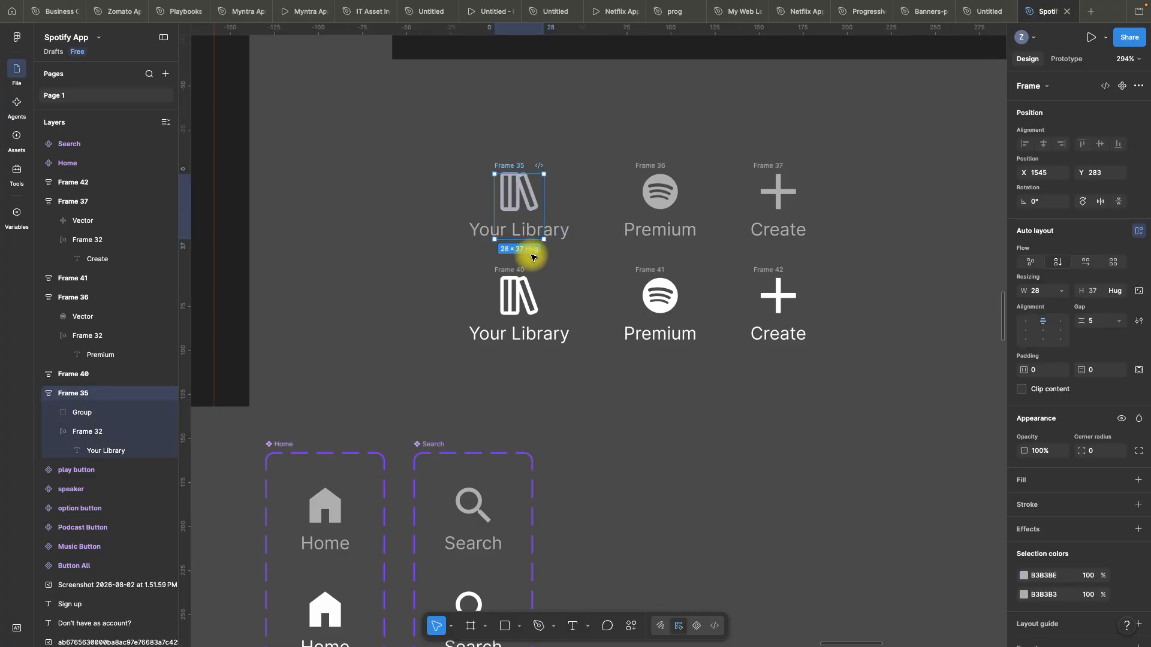
left_click(503, 271, "shift")
left_click(1107, 87)
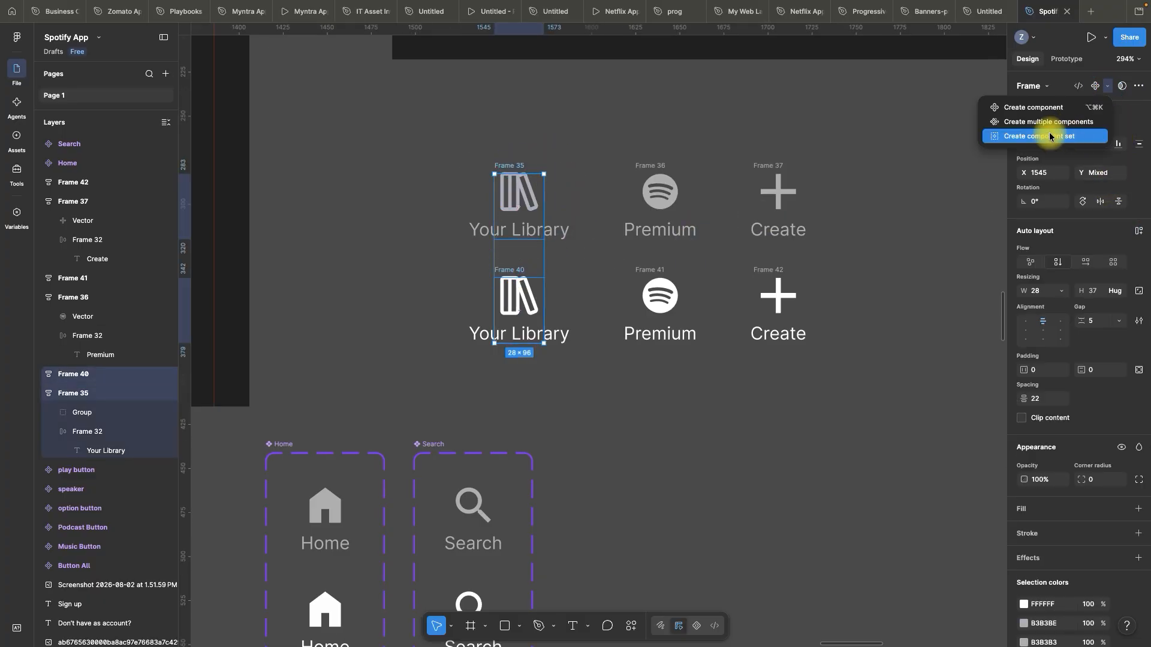
left_click(1075, 140)
left_click(488, 99)
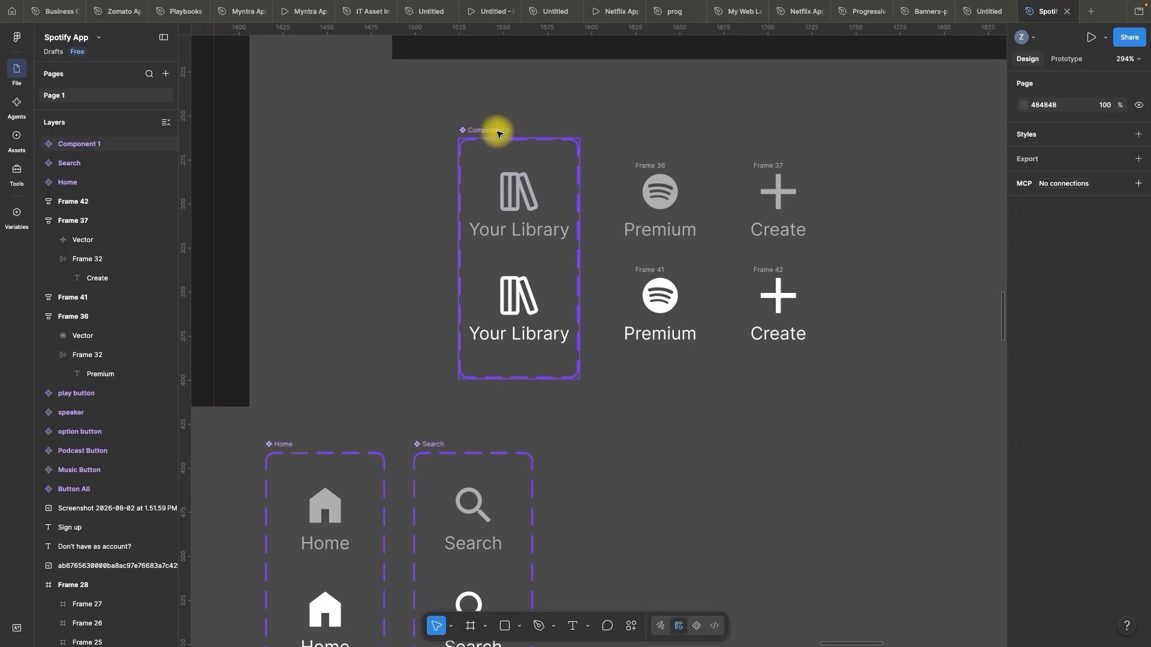
double_click(498, 131)
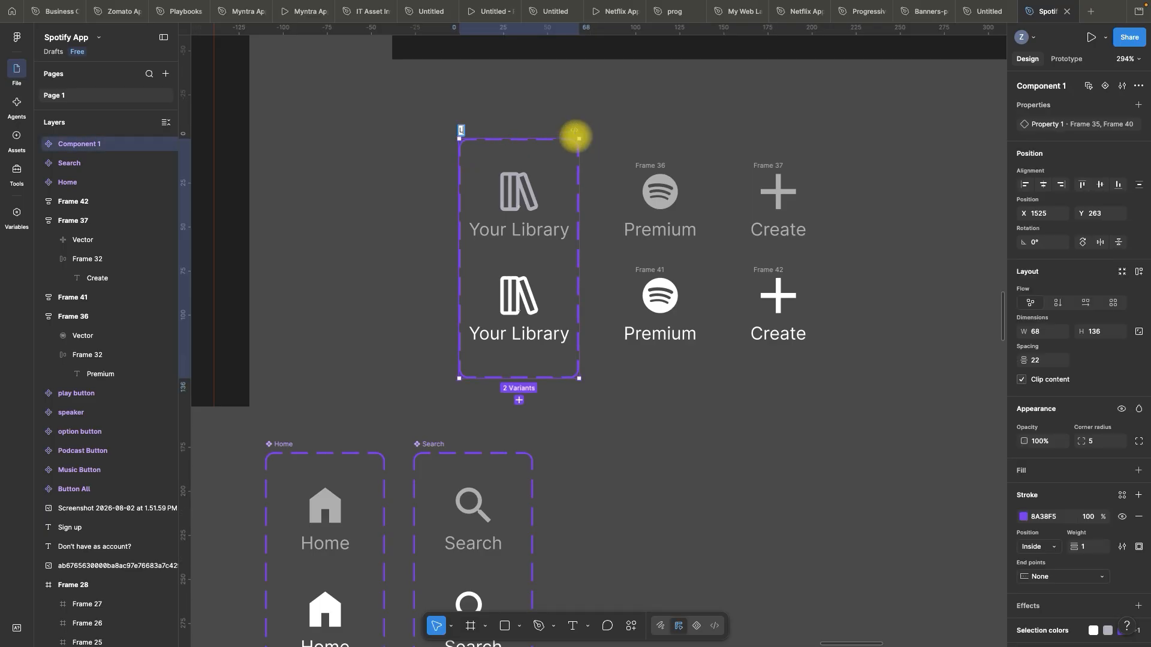
type("Library")
- Combine the grey and white Premium frames into a component set named premium
left_click_drag(623, 133, 655, 279)
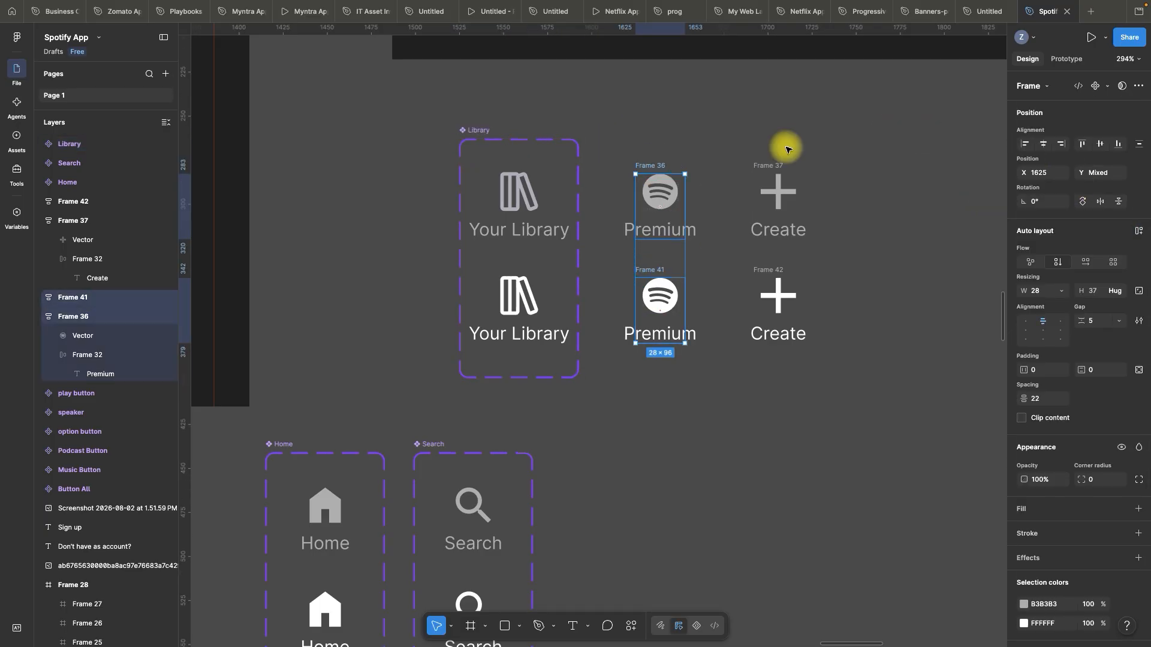
left_click(1106, 85)
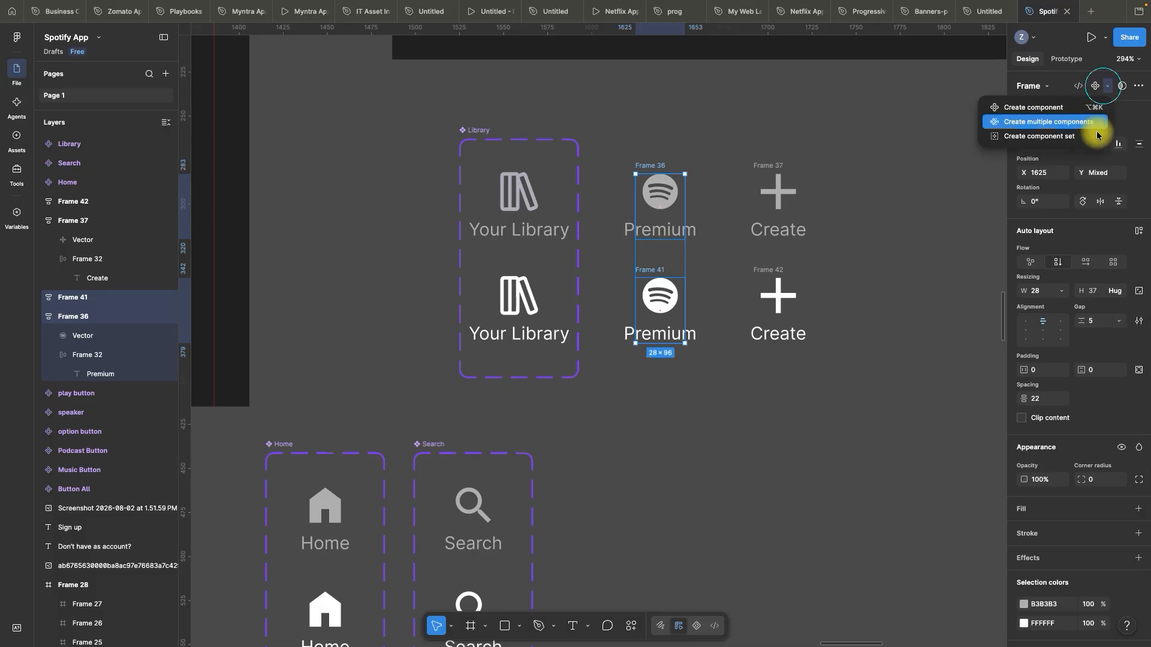
left_click(1025, 133)
double_click(631, 130)
type("premium")
- Combine the grey and white Create frames into a component set named Create
left_click_drag(741, 144, 782, 287)
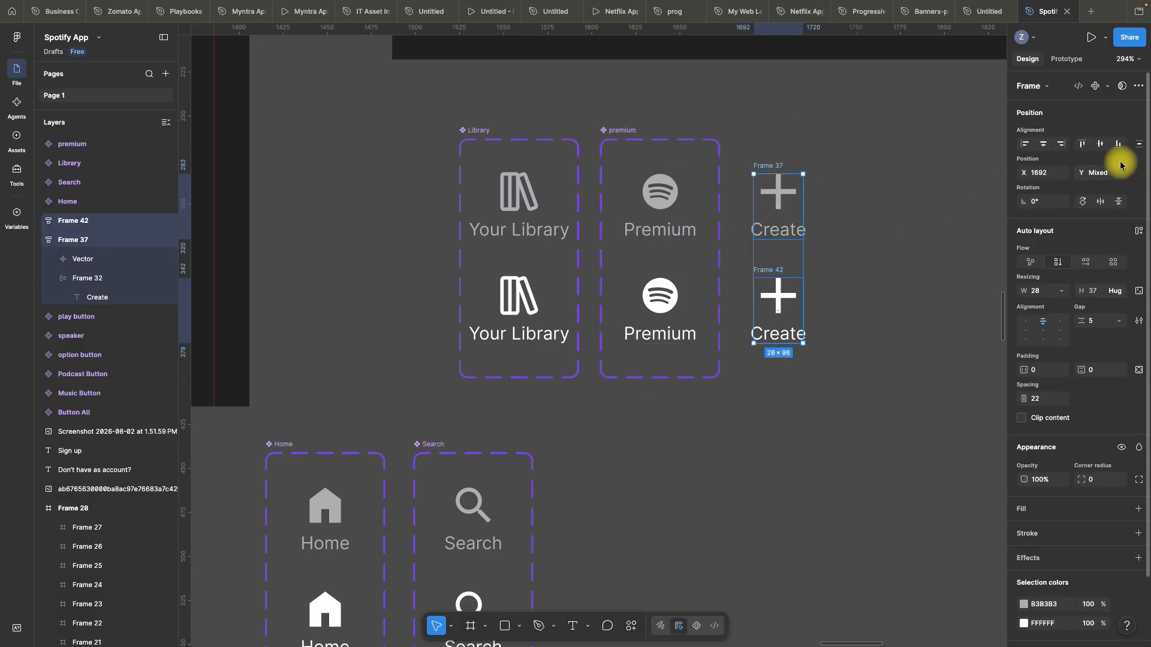
left_click(1106, 86)
left_click(1025, 135)
double_click(749, 130)
type("Create")
left_click(724, 102)
- Line up the Library, premium and Create component sets in a row after the Search set at Y 441
scroll(685, 273, "down", 5)
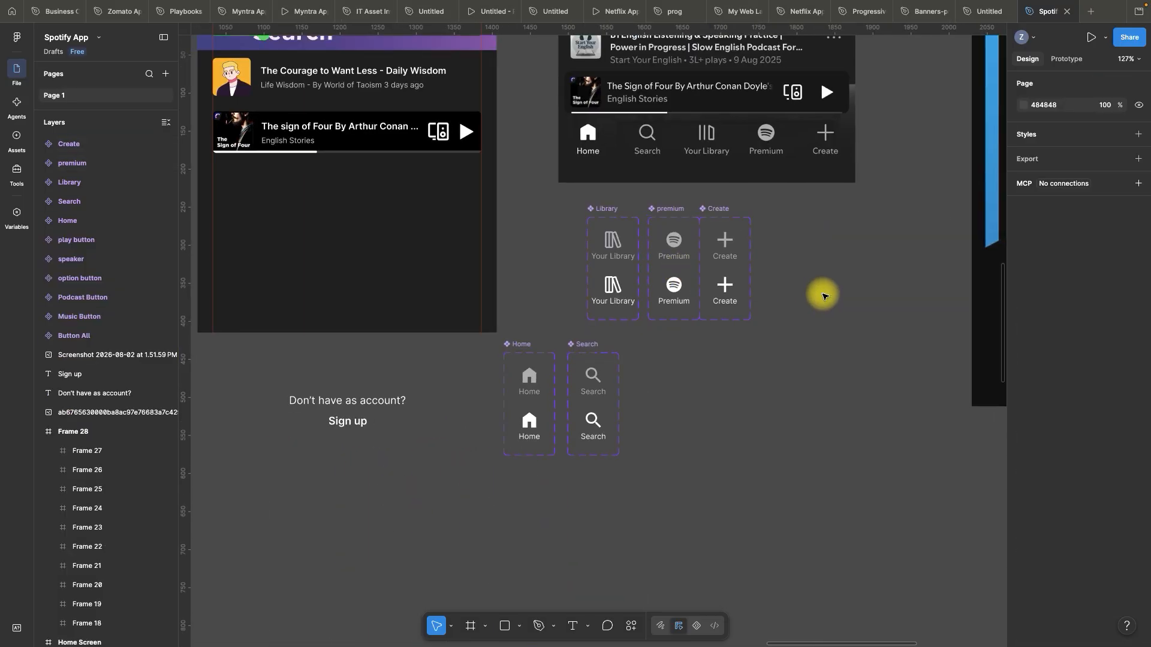
left_click_drag(607, 210, 653, 347)
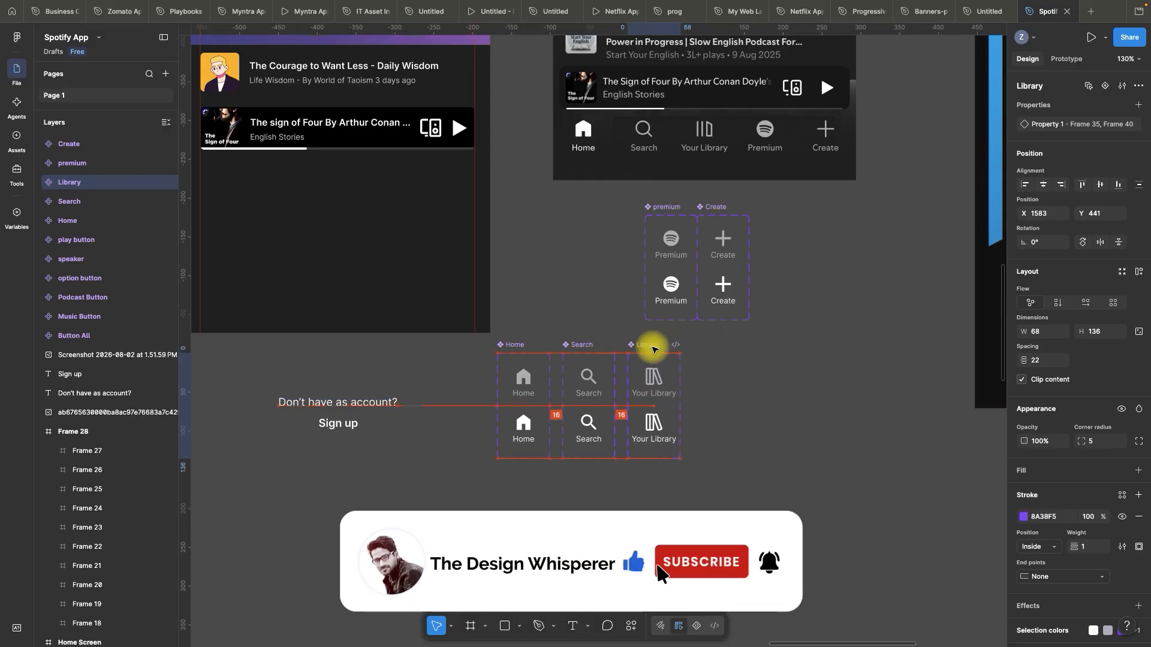
left_click_drag(685, 211, 721, 344)
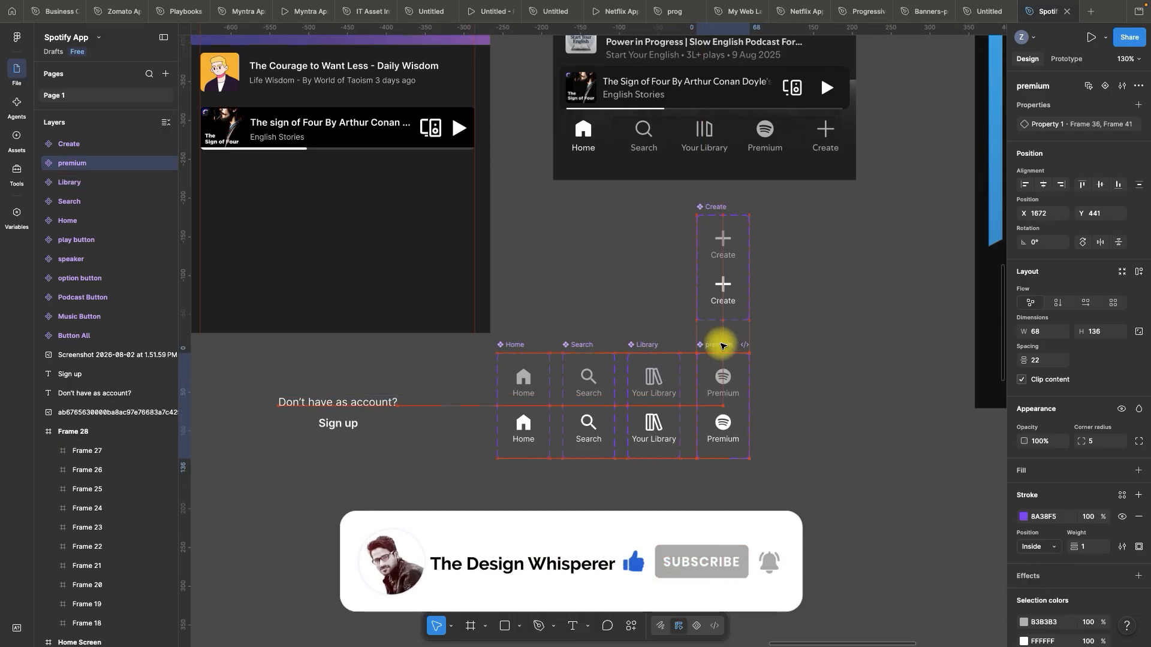
left_click_drag(717, 212, 787, 349)
- Move all five navigation component sets together above the Login Screen, beside the other components, at about Y -1572
scroll(678, 306, "down", 3)
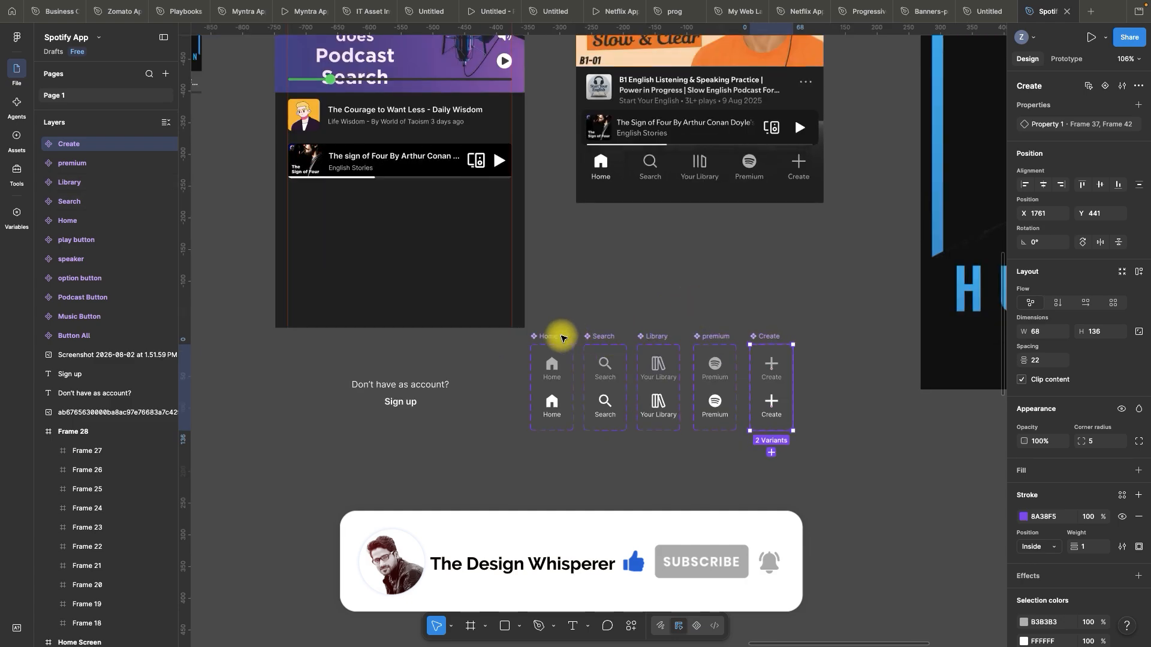
left_click(547, 336, "shift")
left_click(599, 336, "shift")
left_click(655, 338, "shift")
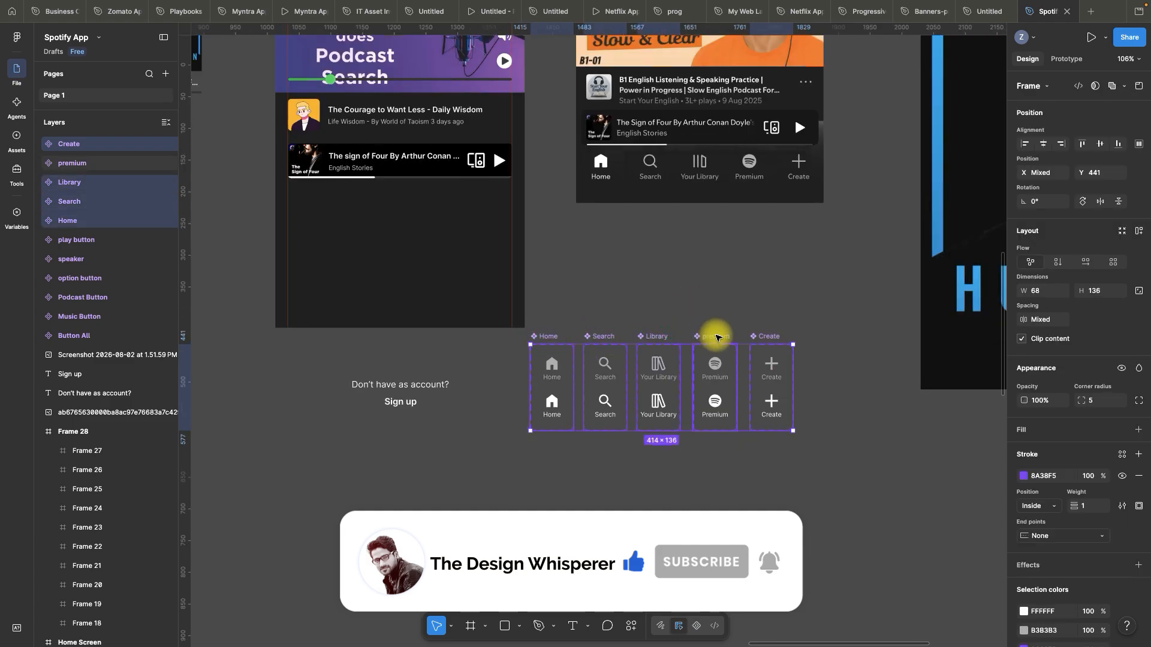
left_click(714, 336, "shift")
scroll(665, 429, "down", 5)
scroll(680, 432, "down", 1)
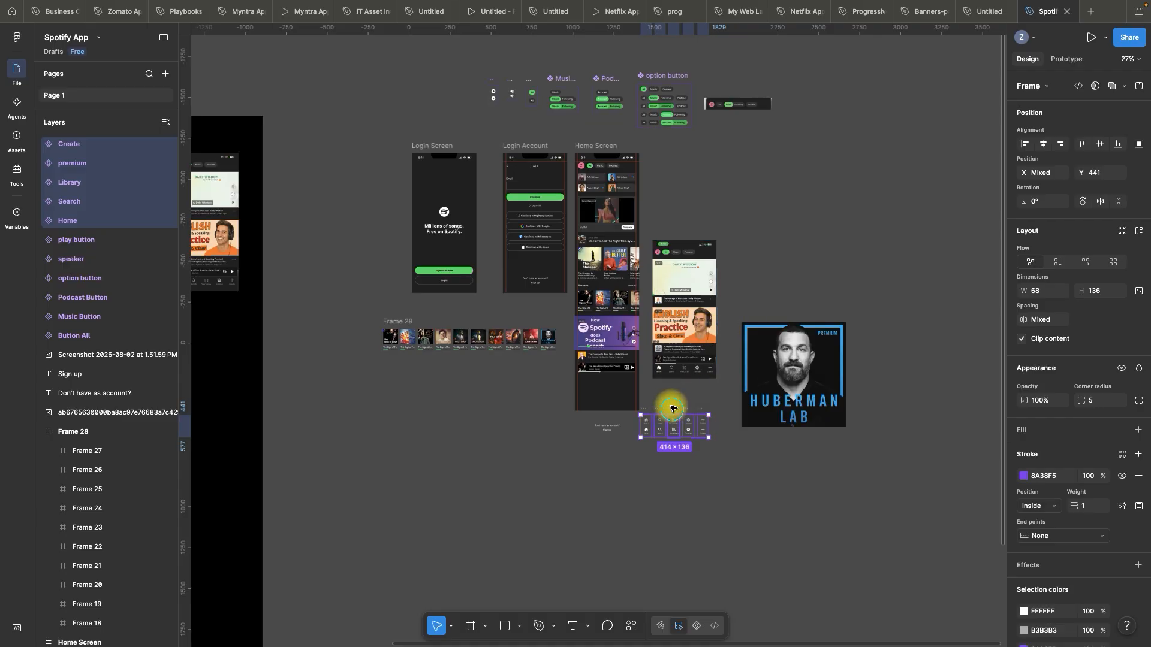
left_click_drag(672, 409, 425, 79)
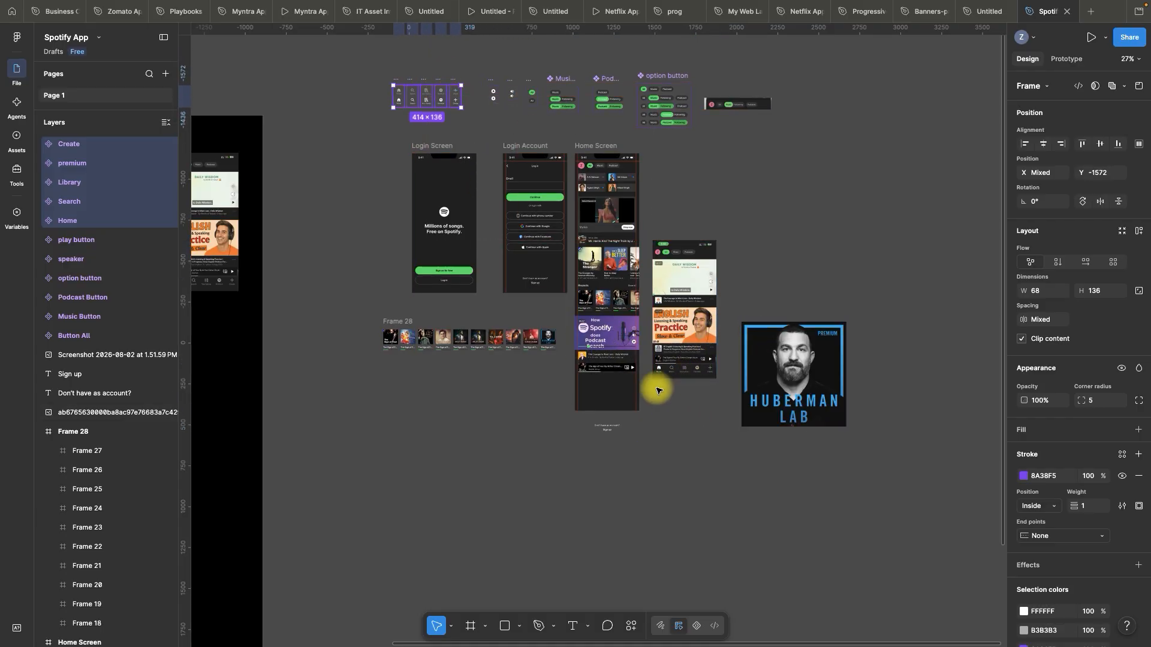
- Draw a 393 × 70 frame across the full width of the Home Screen, in the empty area below the mini player
scroll(657, 391, "up", 8)
left_click(709, 397)
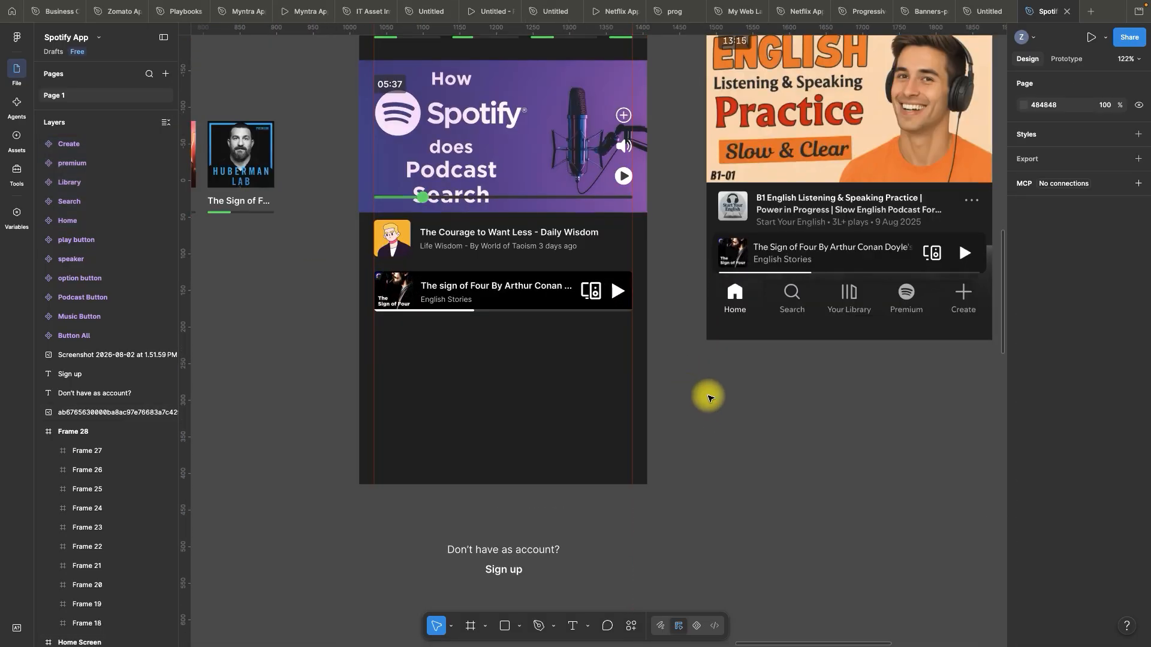
key("space")
left_click_drag(749, 419, 730, 380)
left_click(479, 624)
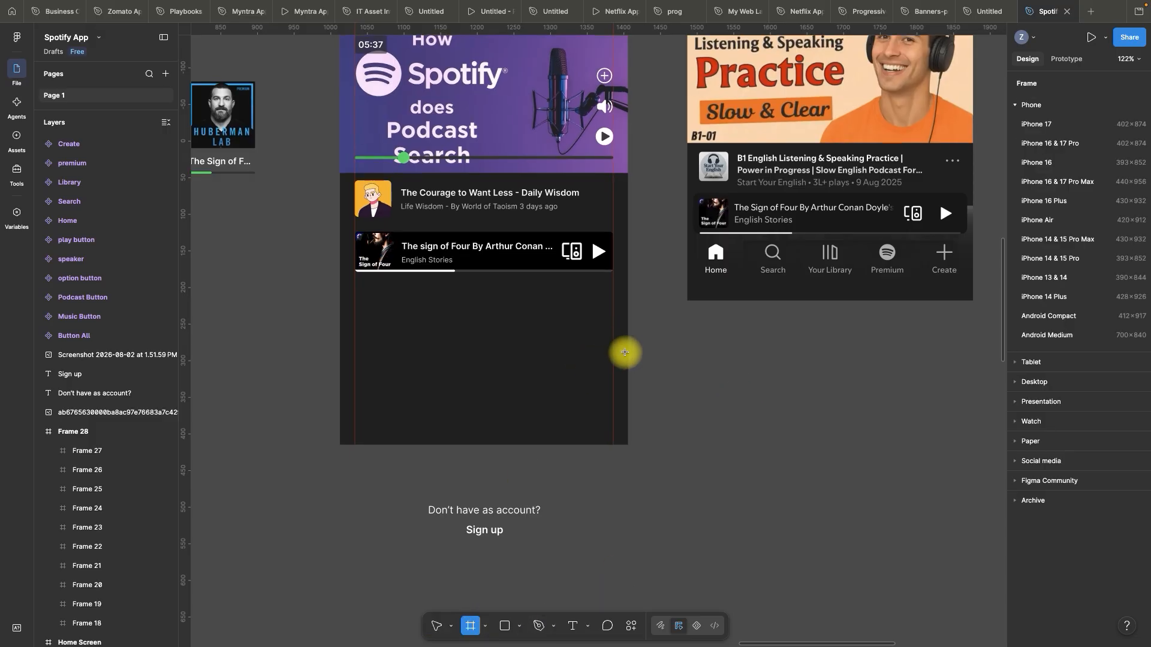
mouse_move(416, 316)
left_mouse_down()
mouse_move(637, 365)
mouse_move(628, 367)
left_mouse_up()
left_click_drag(416, 336, 340, 334)
scroll(545, 347, "up", 3)
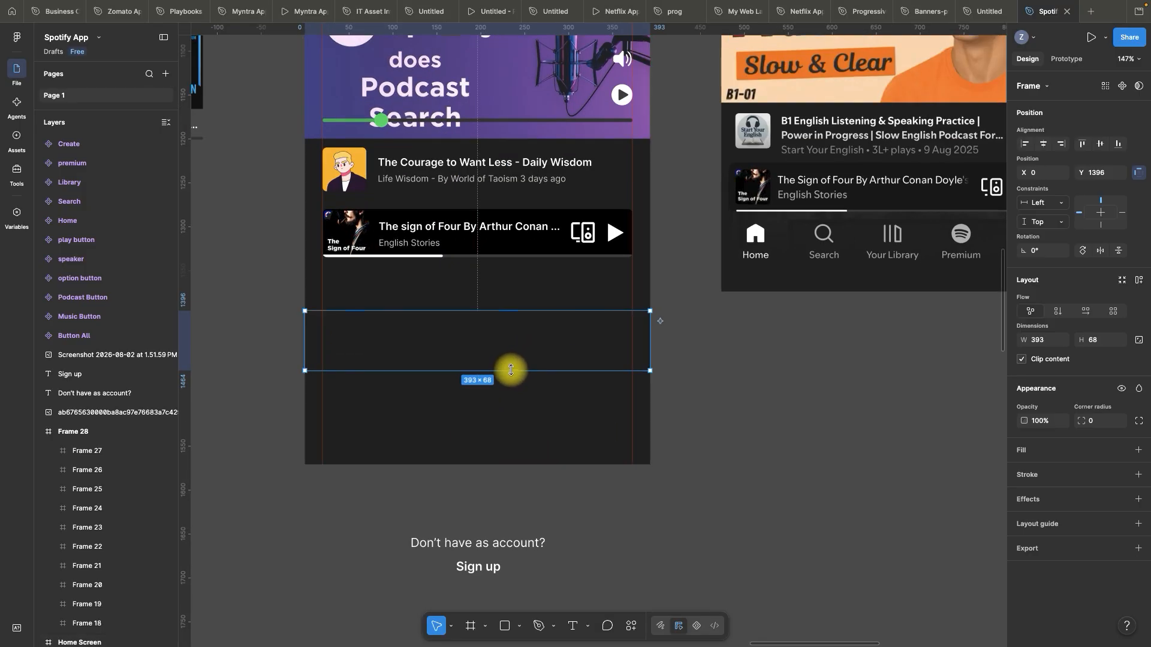
left_click_drag(510, 370, 507, 373)
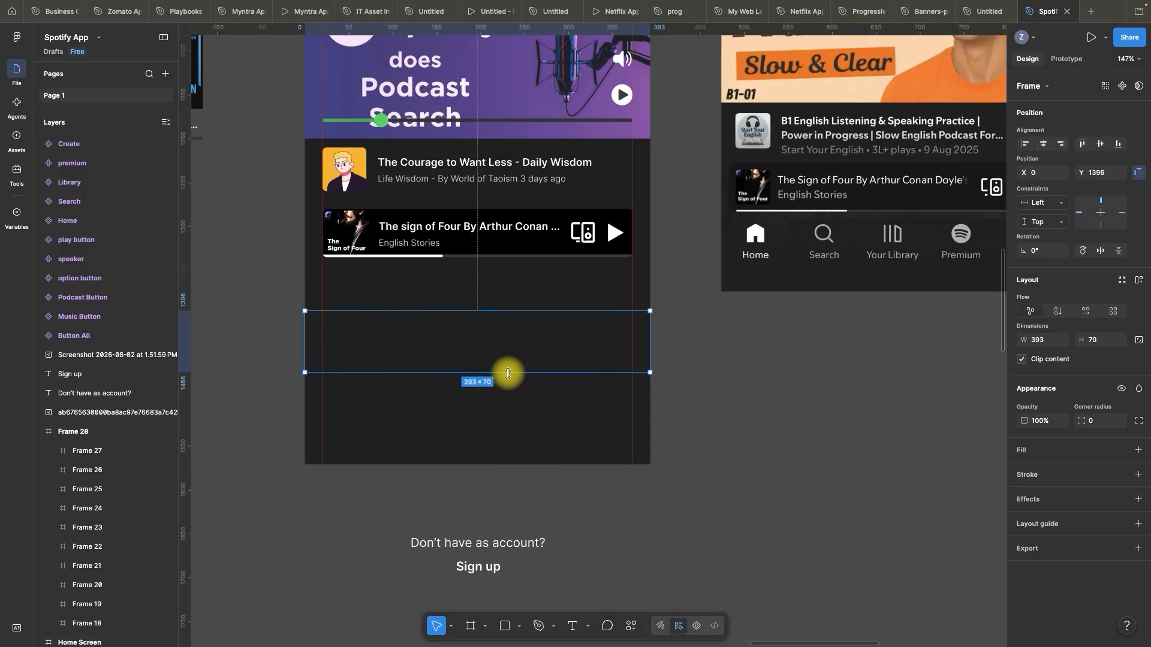
left_click(709, 363)
- Move the new 393 × 70 frame out of the Home Screen to below the reference screenshot and fill it with 121212
left_click(457, 346)
scroll(457, 346, "down", 2)
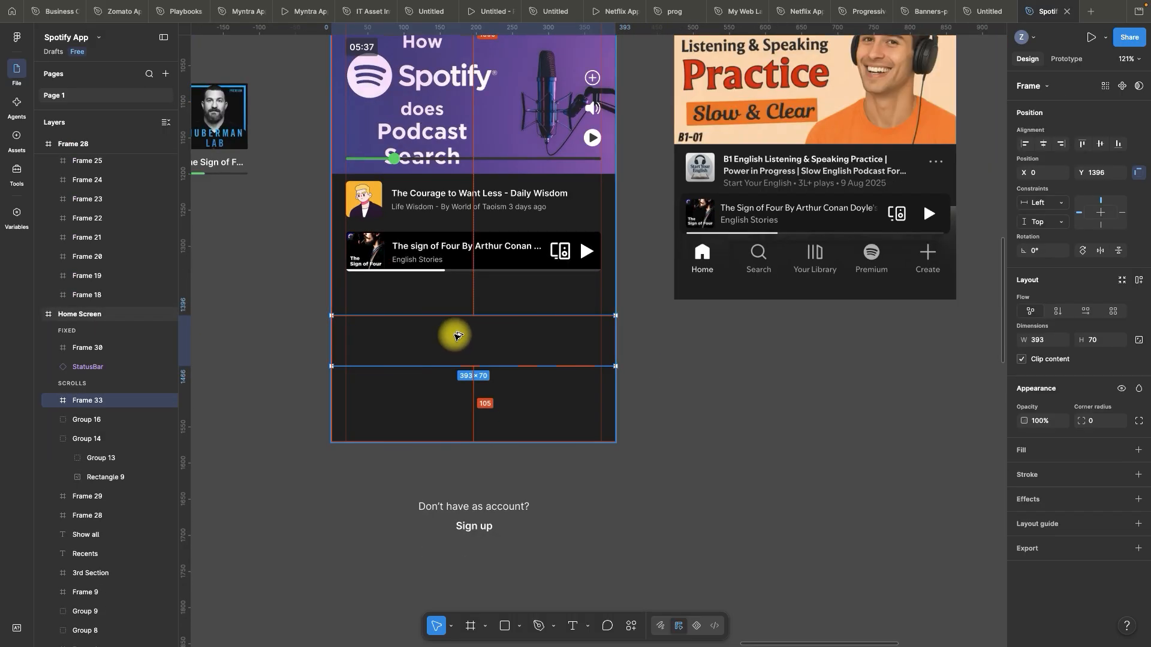
left_click_drag(454, 334, 787, 400)
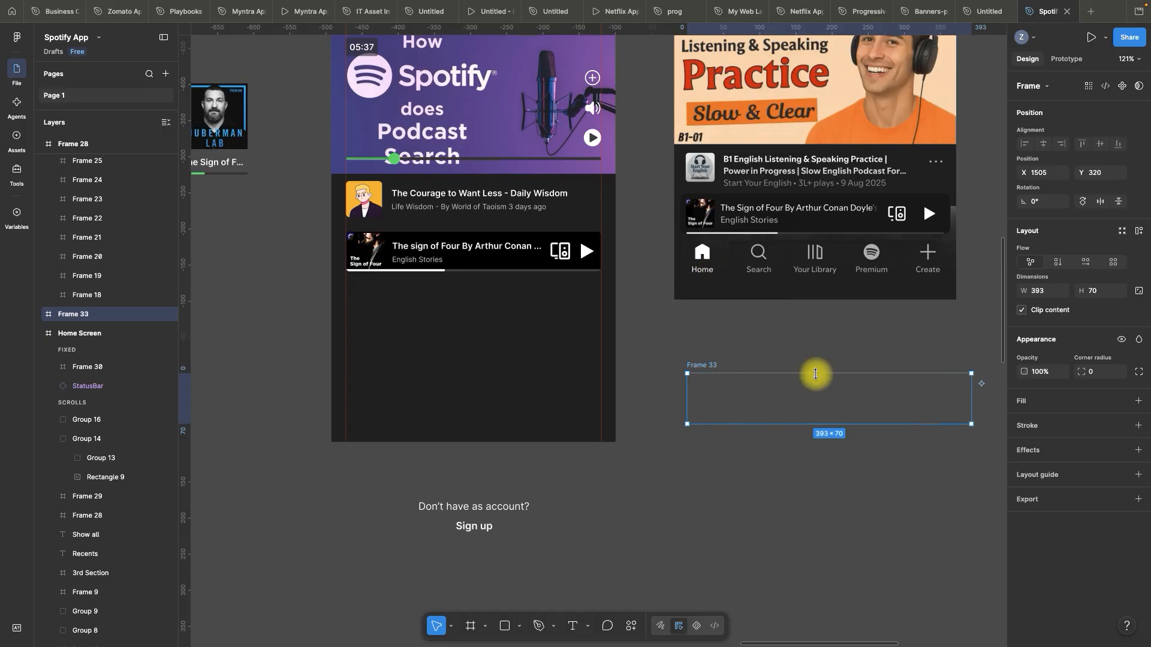
key("i")
left_click(516, 332)
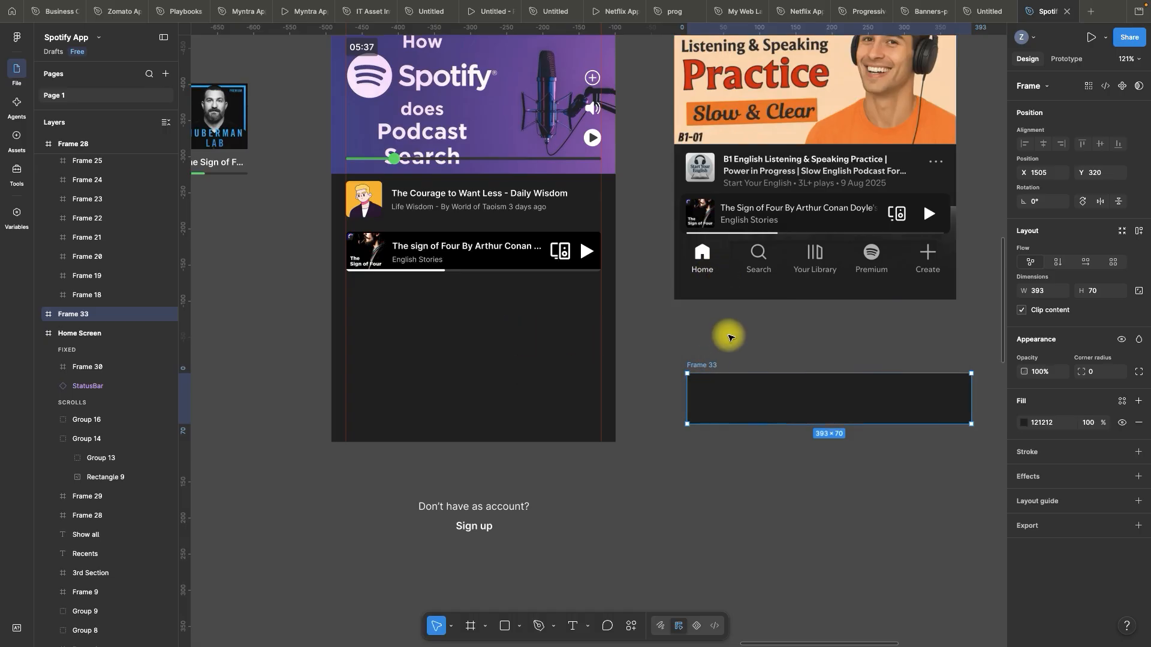
left_click(730, 333)
- Show only the component assets created in this file, with the dark bar frame in view
scroll(591, 326, "down", 5)
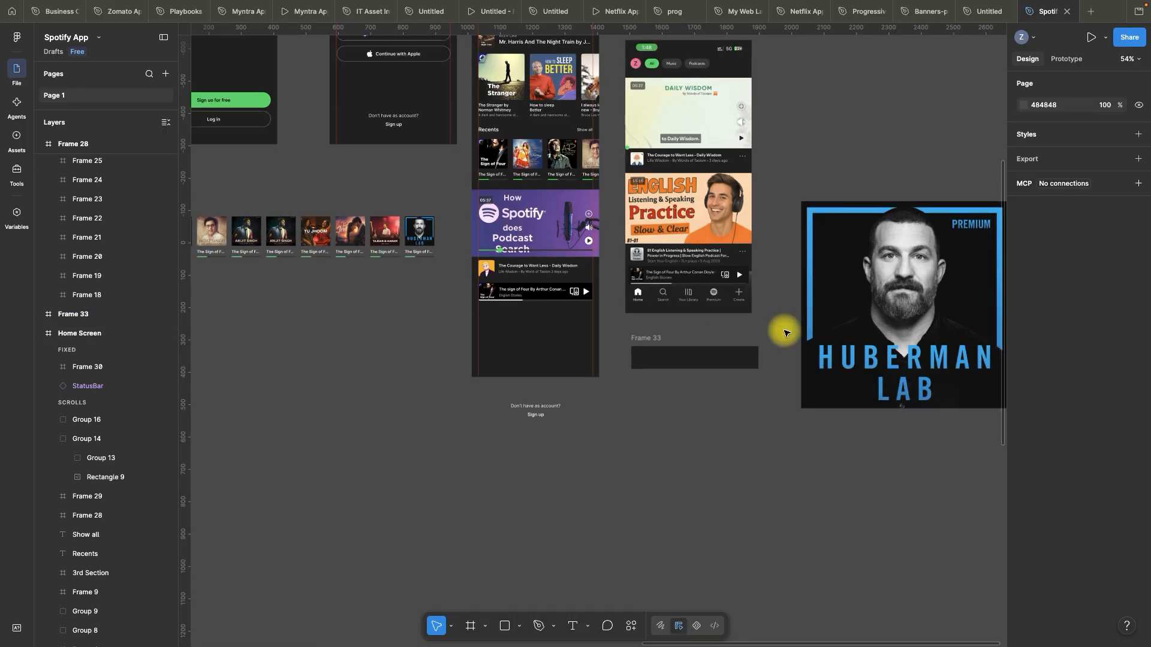
scroll(784, 329, "up", 8)
key("space")
left_click_drag(669, 344, 591, 248)
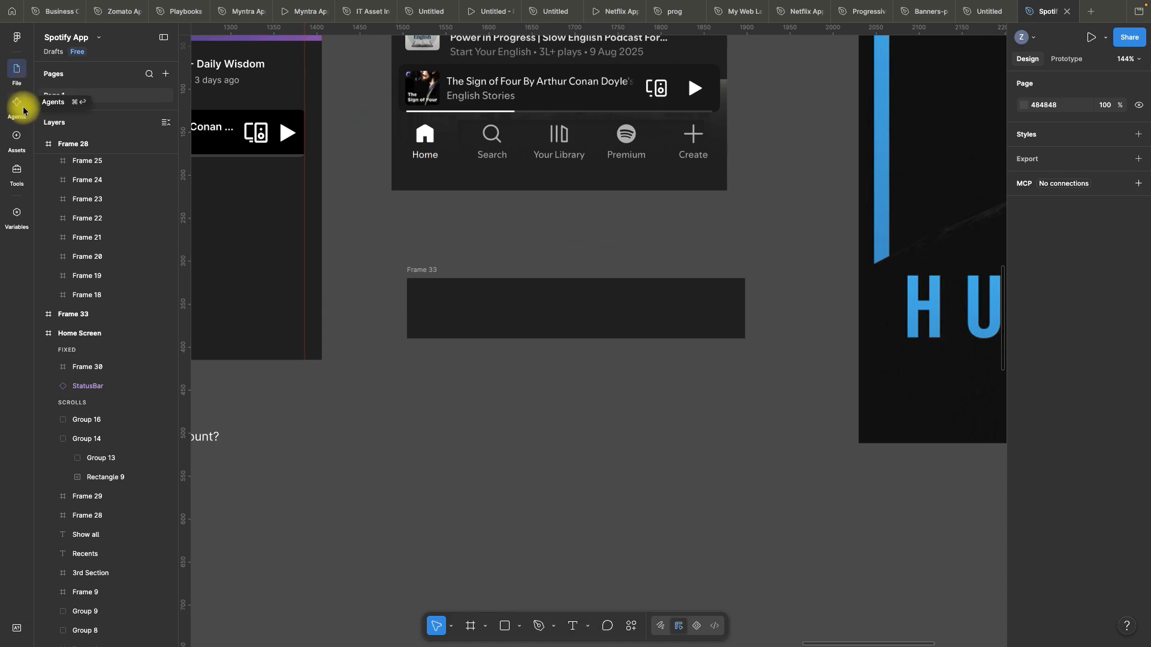
left_click(17, 137)
left_click(163, 66)
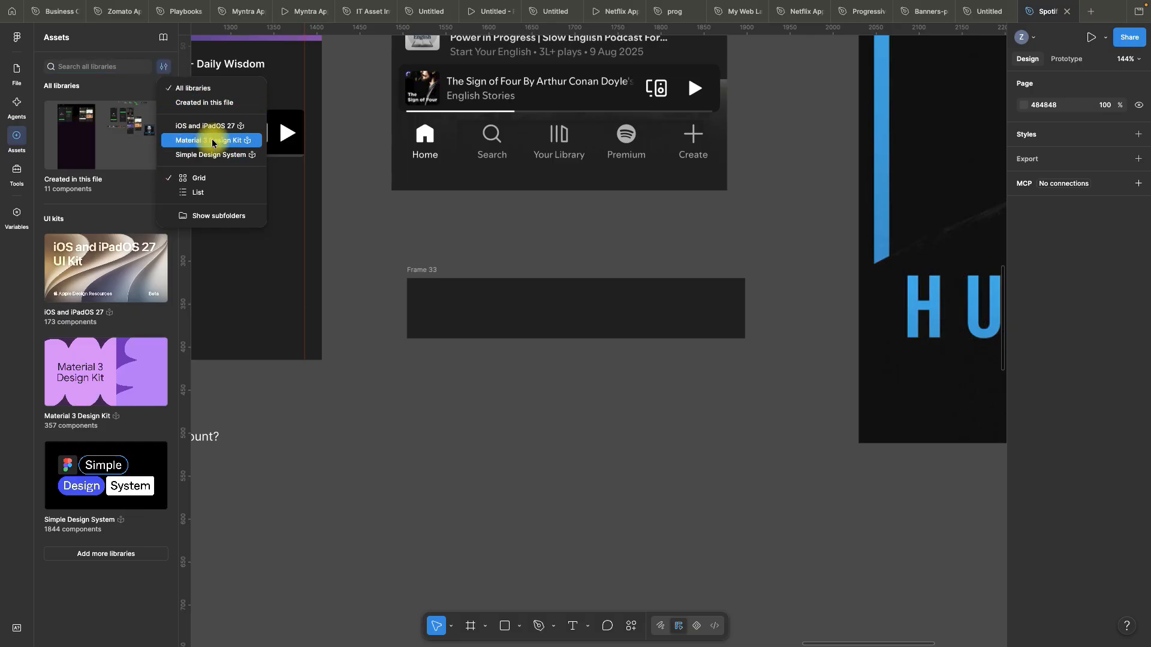
left_click(213, 105)
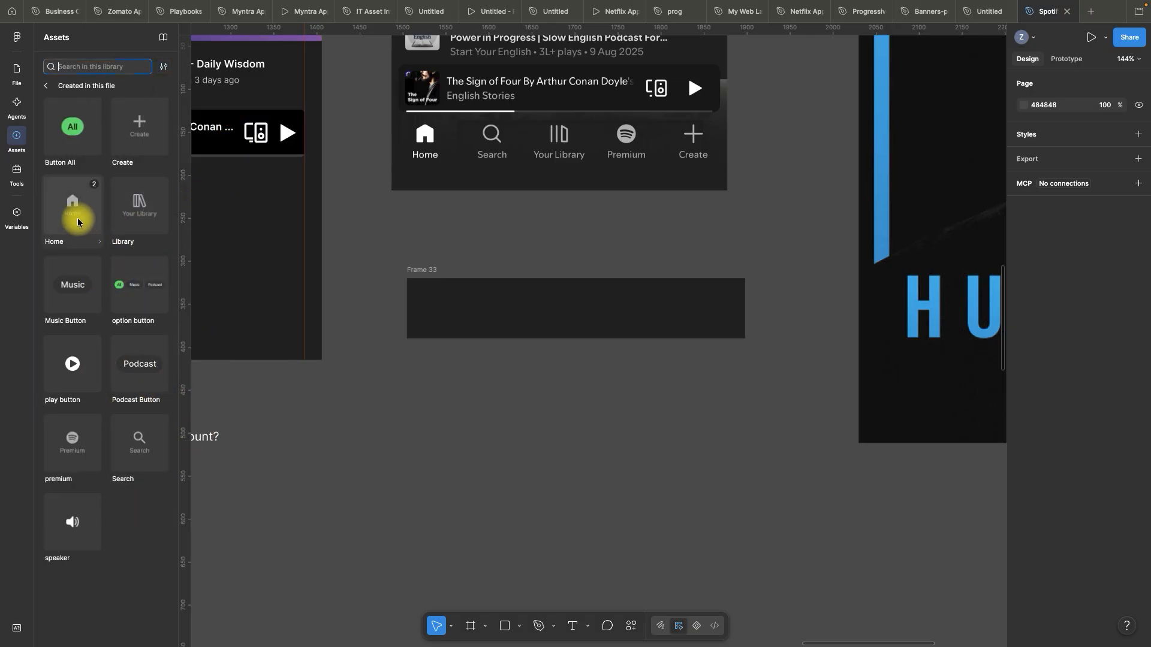
- Place one instance each of Home, Search, Library, premium and Create in a loose row below the dark bar frame
left_click_drag(70, 211, 450, 385)
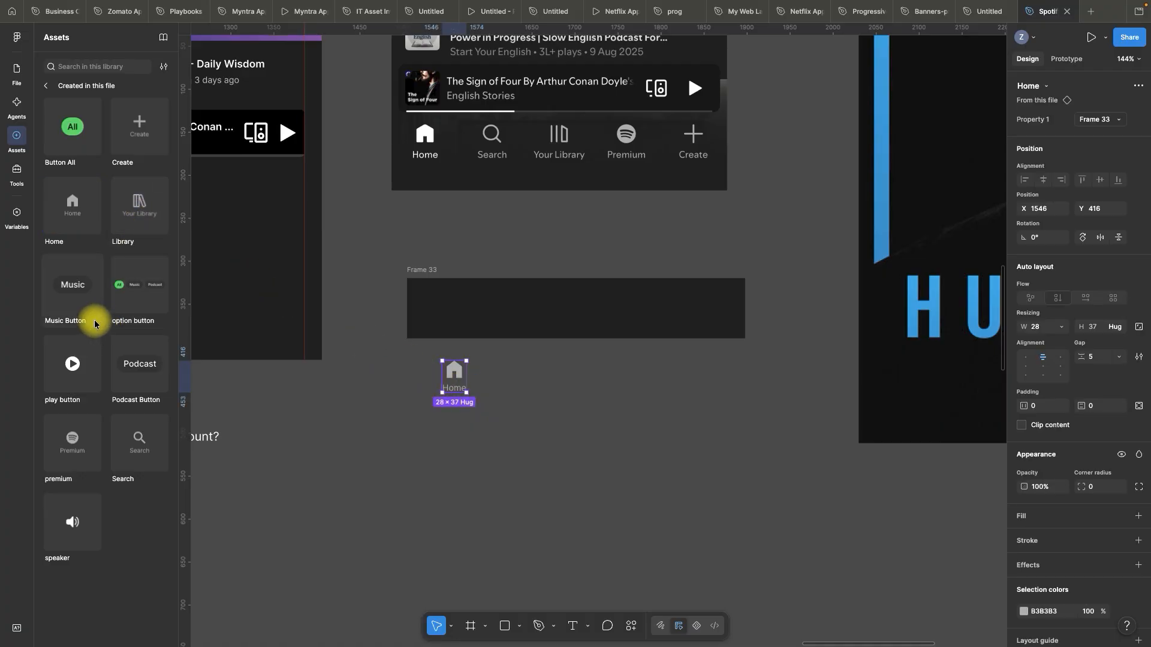
left_click_drag(199, 438, 537, 381)
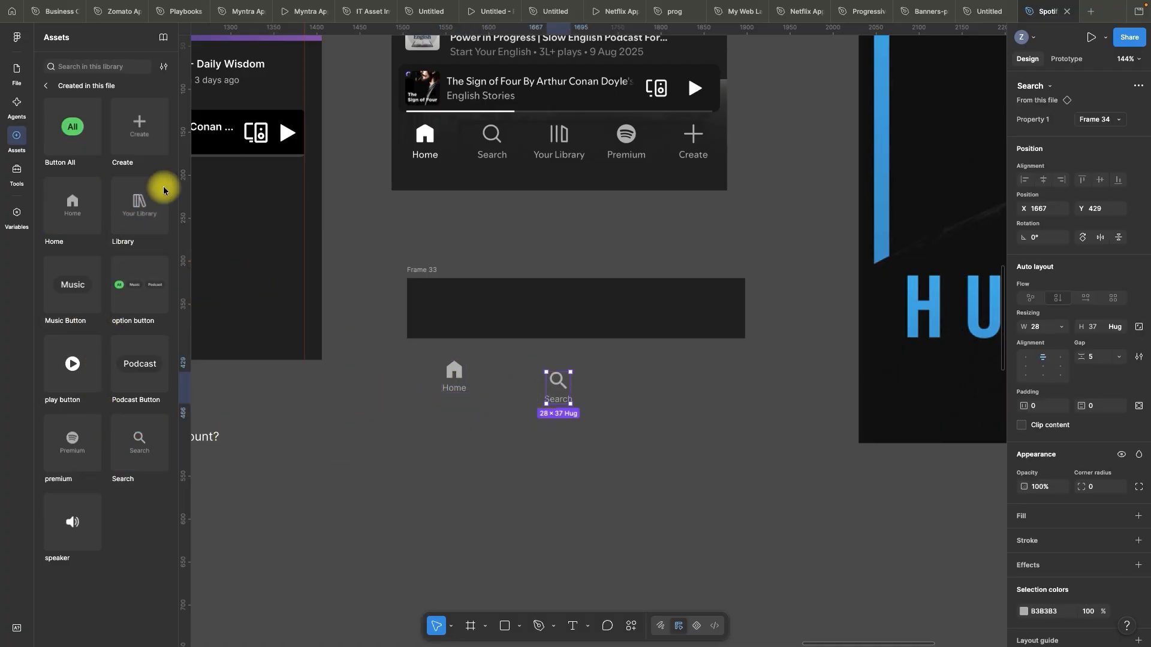
left_click_drag(163, 186, 643, 386)
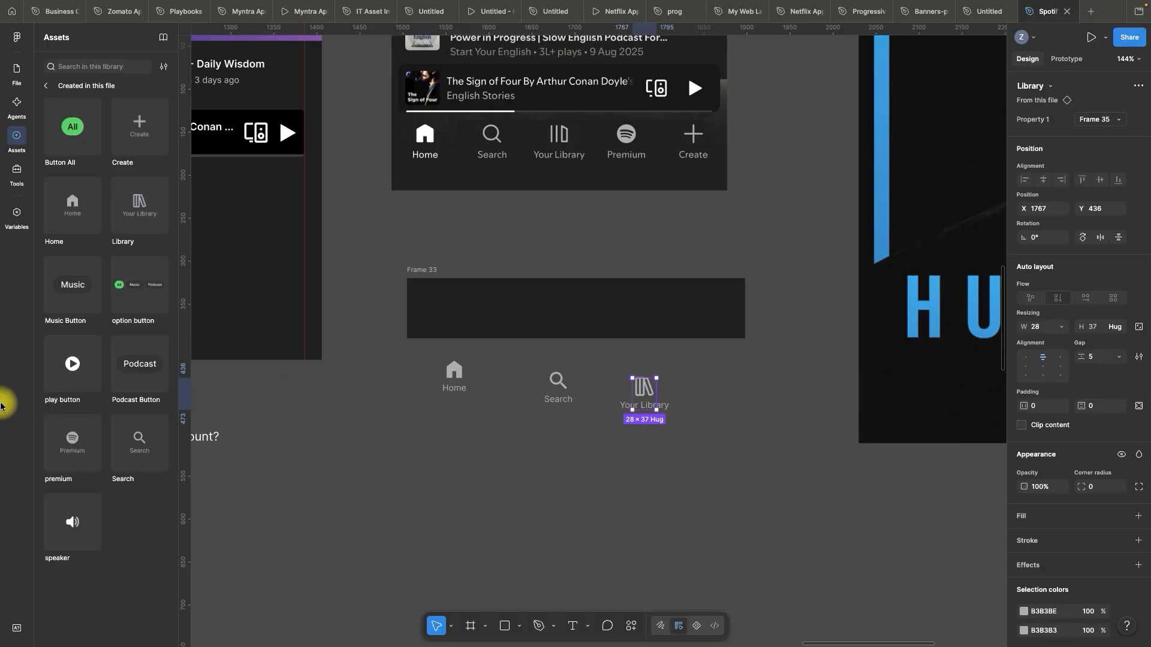
left_click_drag(72, 480, 737, 418)
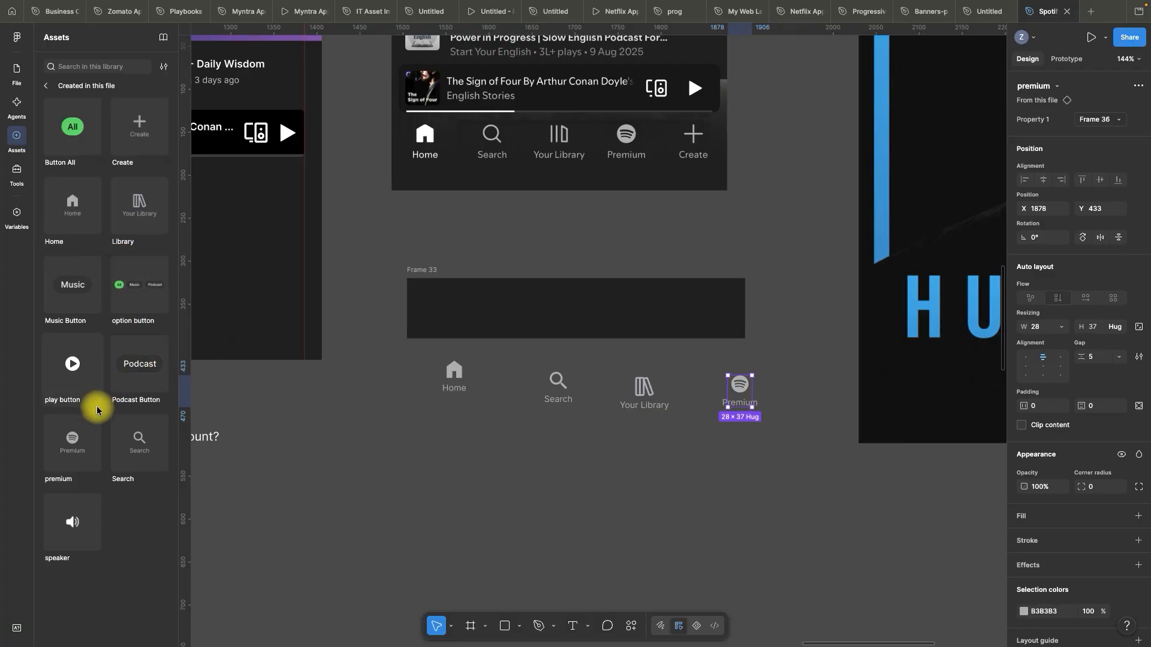
left_click_drag(133, 120, 775, 363)
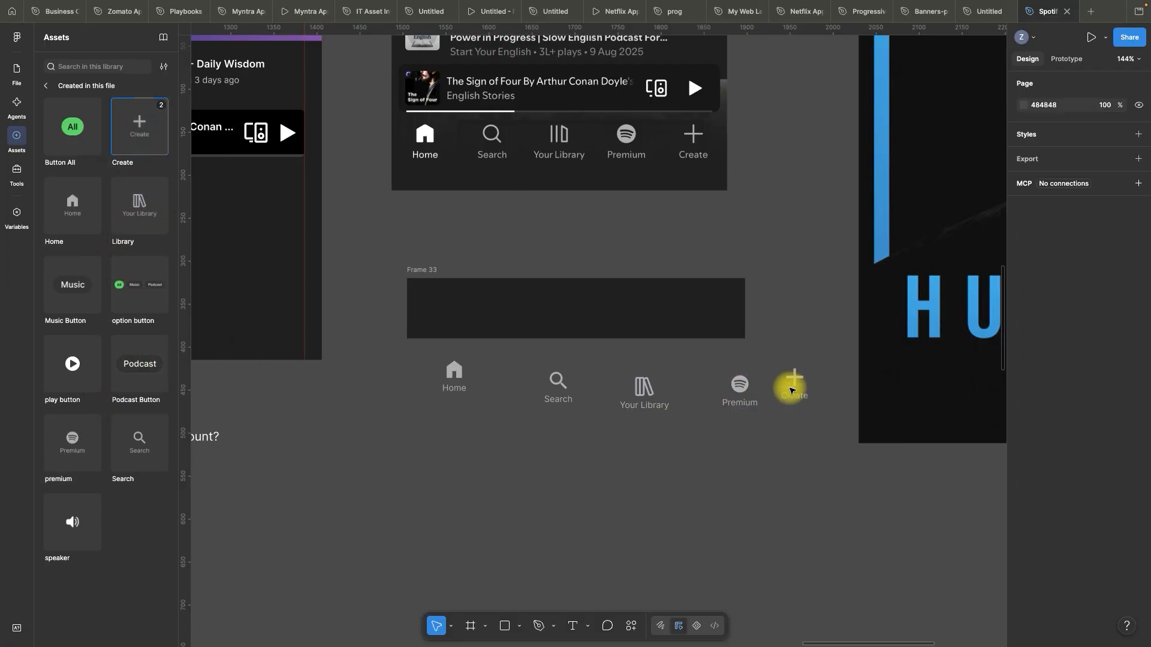
- Align the five navigation instances below the dark bar frame by their bottom edges
scroll(790, 390, "up", 2)
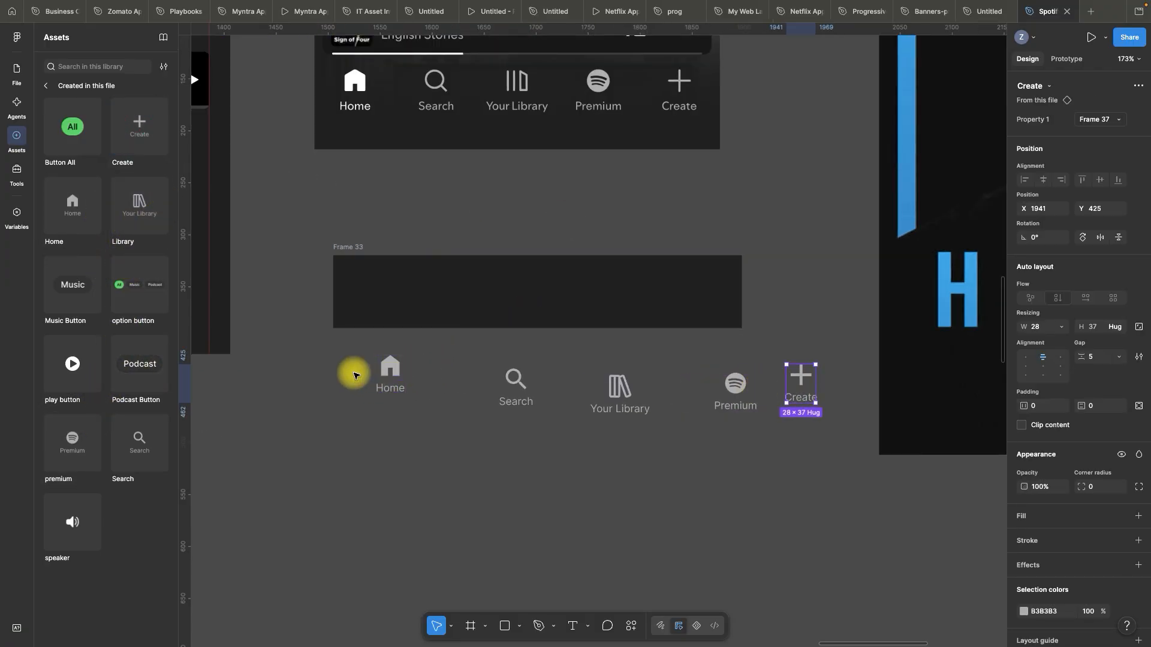
left_click_drag(327, 355, 838, 458)
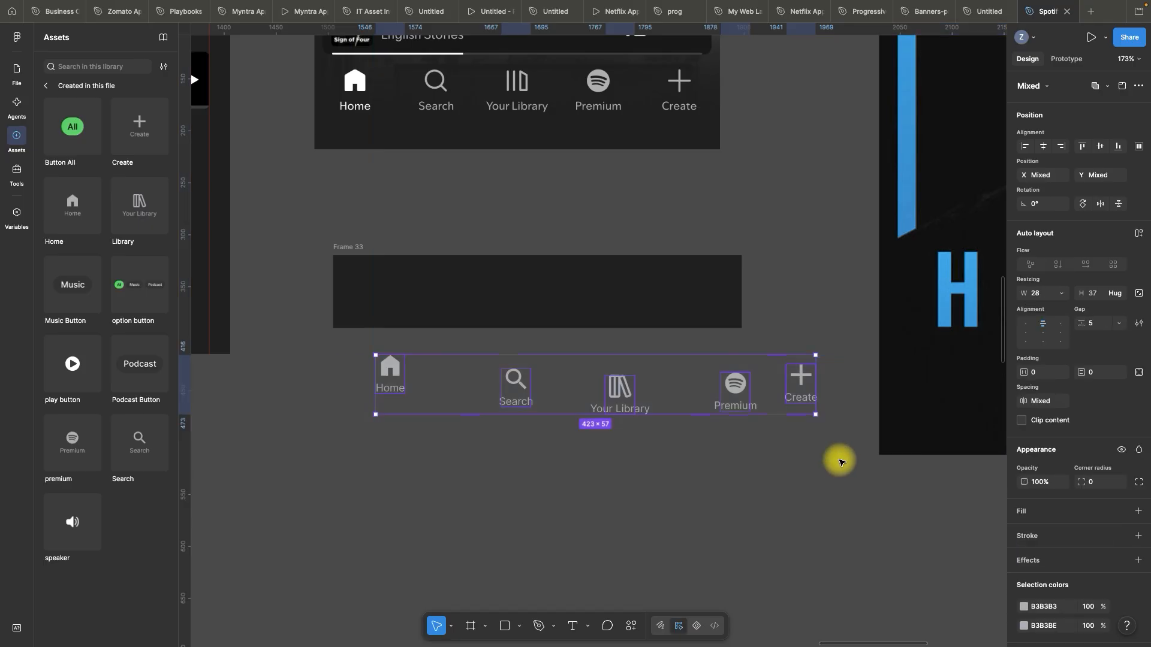
left_click(1118, 148)
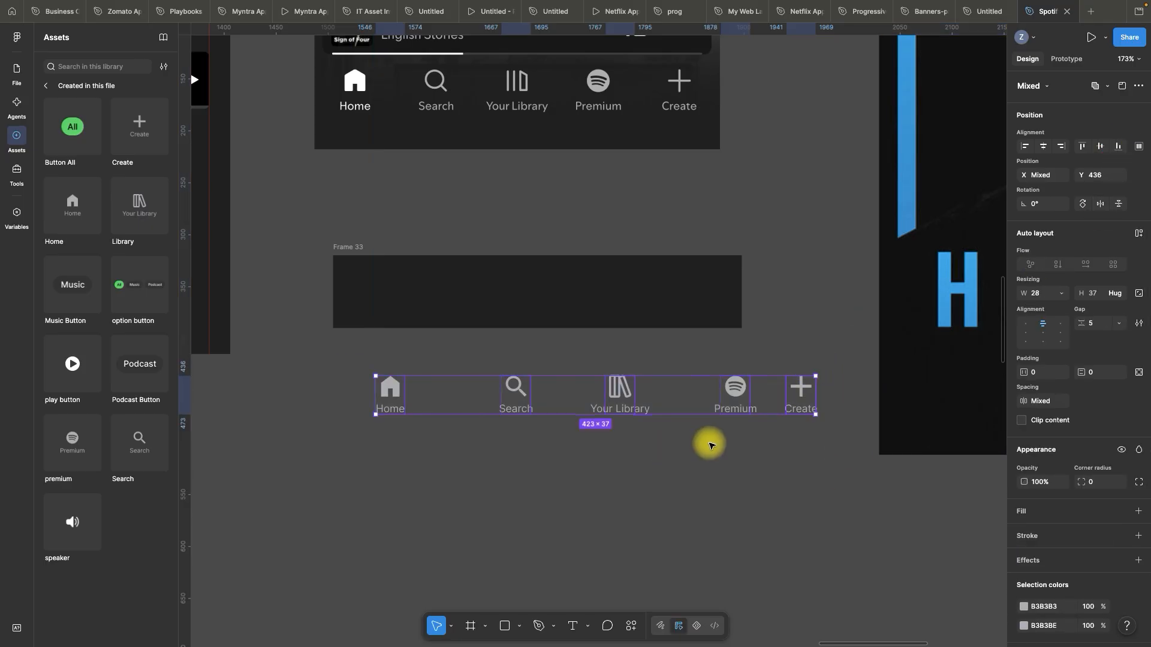
scroll(773, 412, "up", 2)
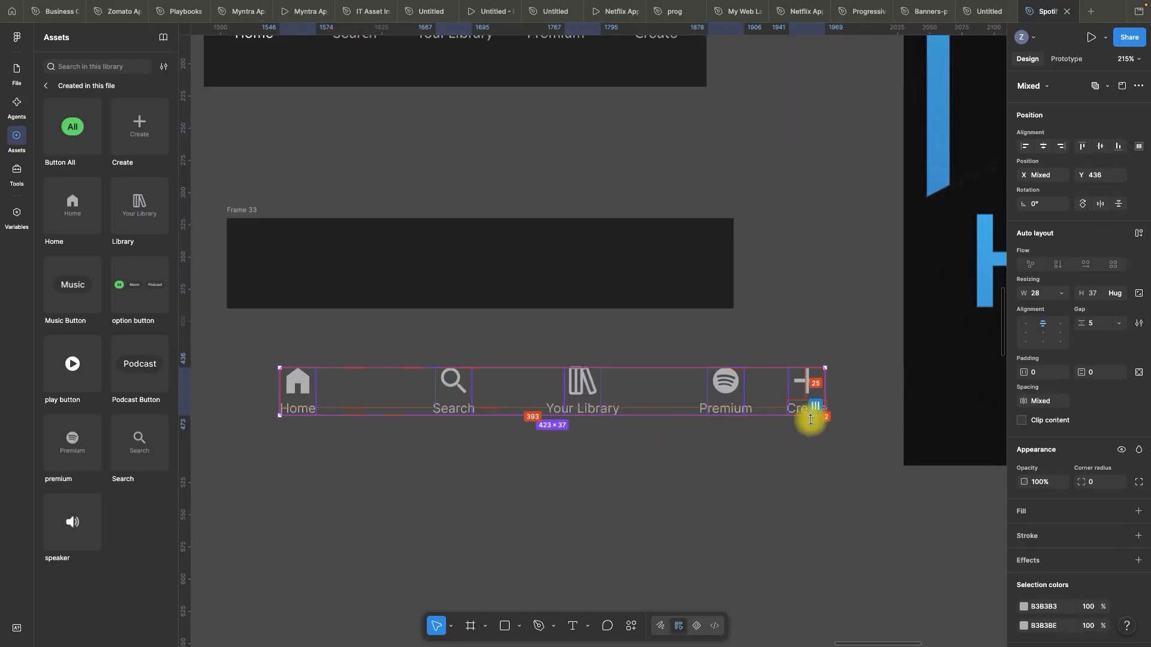
- Distribute the five navigation instances evenly in a row and reduce the horizontal spacing between them to 50
key("ctrl+alt+t")
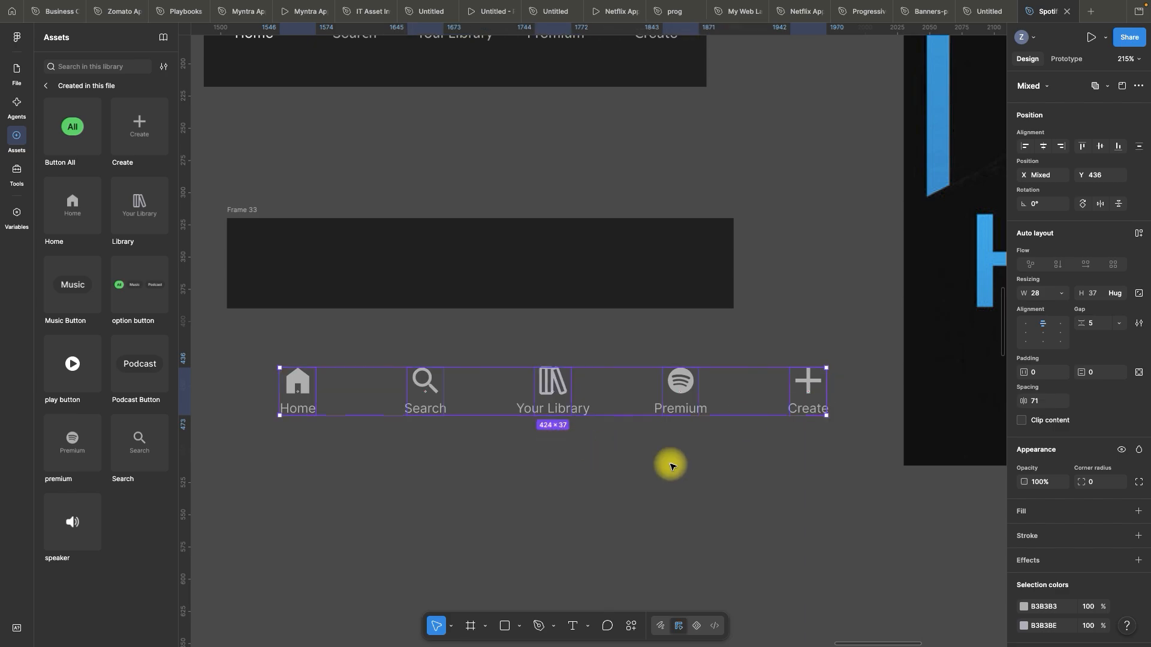
key("Down")
key("Down")
key("Down")
key("Down")
key("Down")
key("Down")
key("Down")
key("Down")
key("Down")
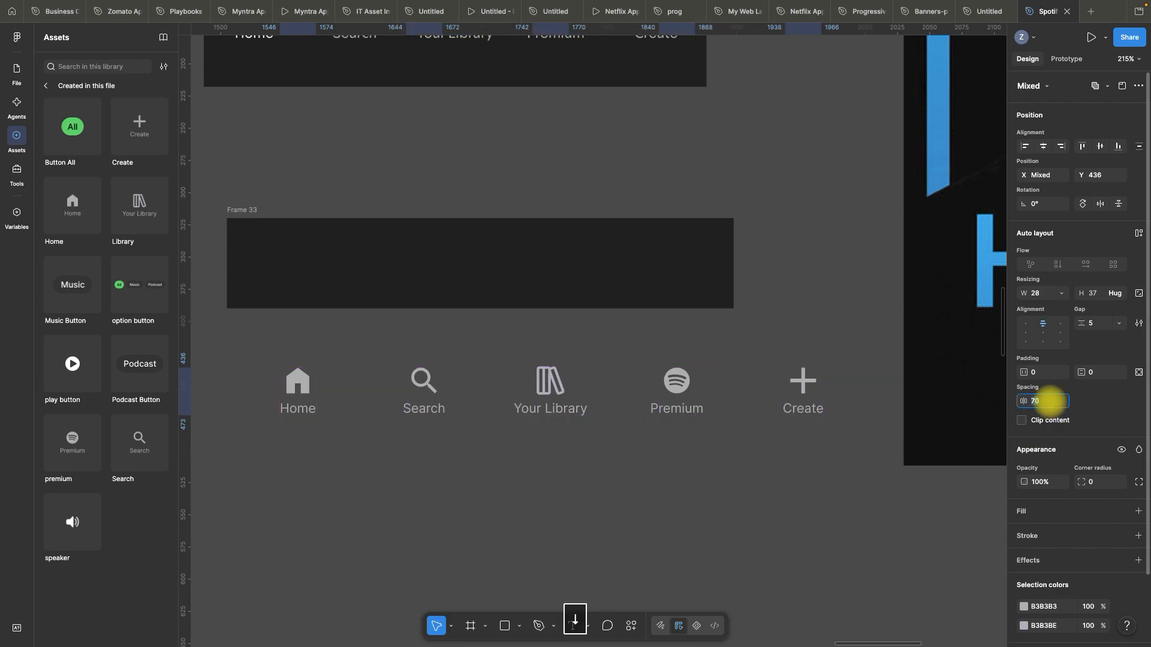
key("Down")
key("Down")
key("Down")
key("Down")
key("Down")
key("Down")
key("Down")
key("Down")
key("Down")
key("Down")
key("Down")
key("Down")
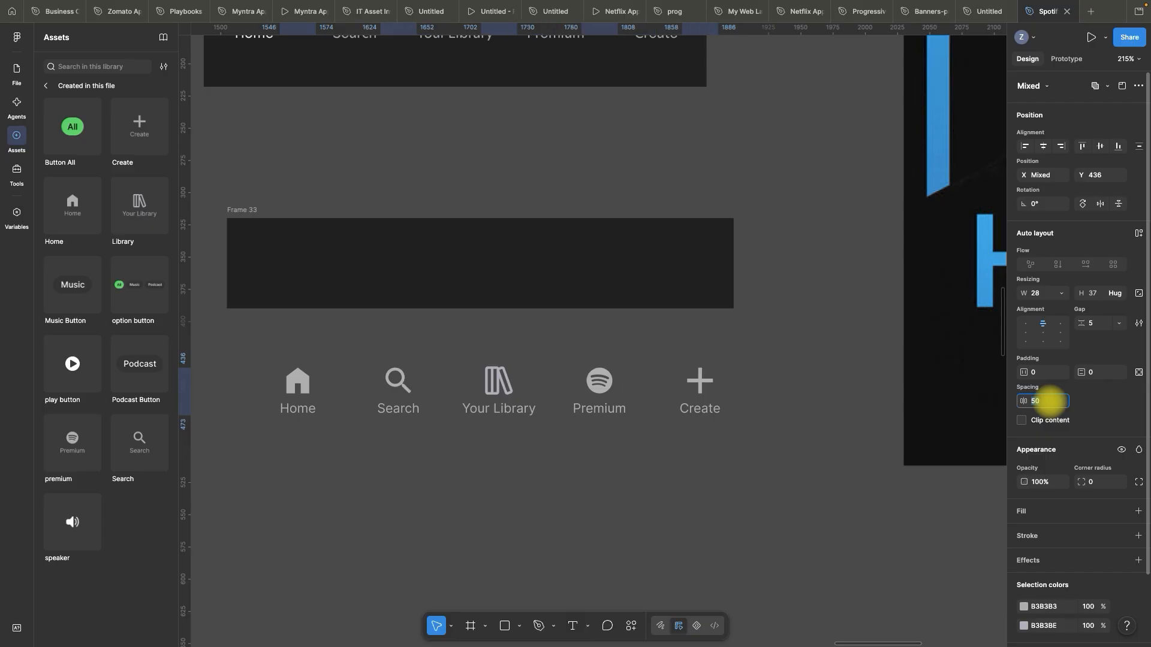
- Move the row of five navigation instances into the dark 393 × 70 bar frame at Y 16
left_click(896, 430)
scroll(895, 430, "down", 5)
left_click_drag(619, 405, 884, 465)
scroll(792, 432, "up", 2)
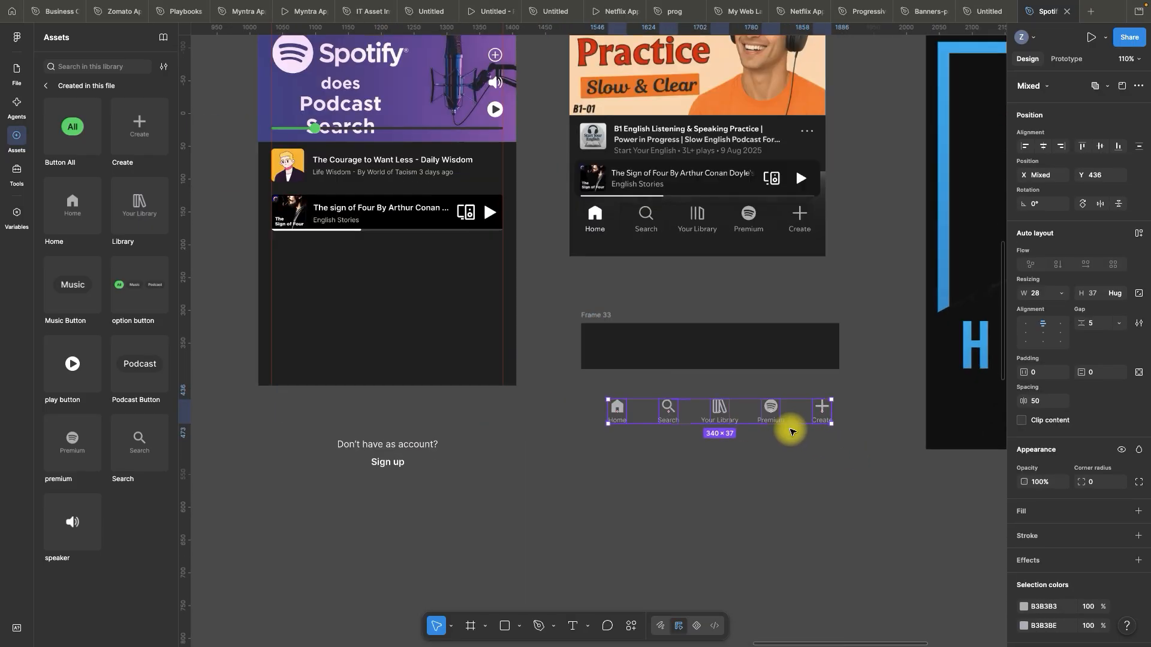
left_click_drag(732, 419, 715, 357)
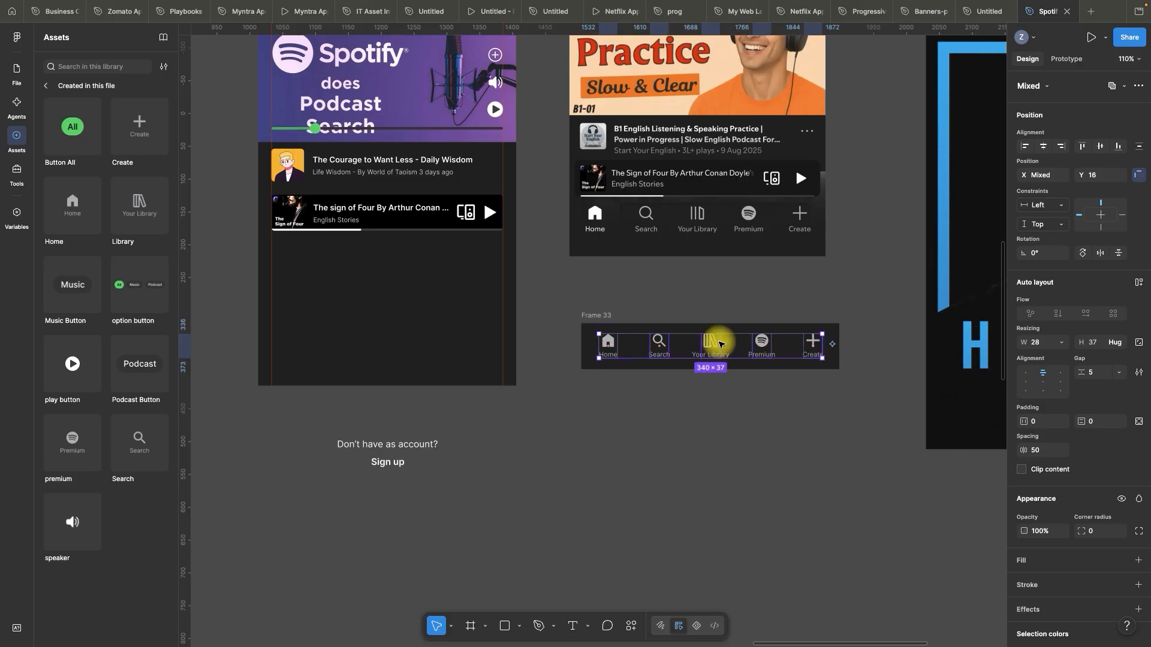
scroll(753, 308, "up", 3)
key("space")
left_click_drag(773, 288, 726, 271)
scroll(401, 259, "down", 2)
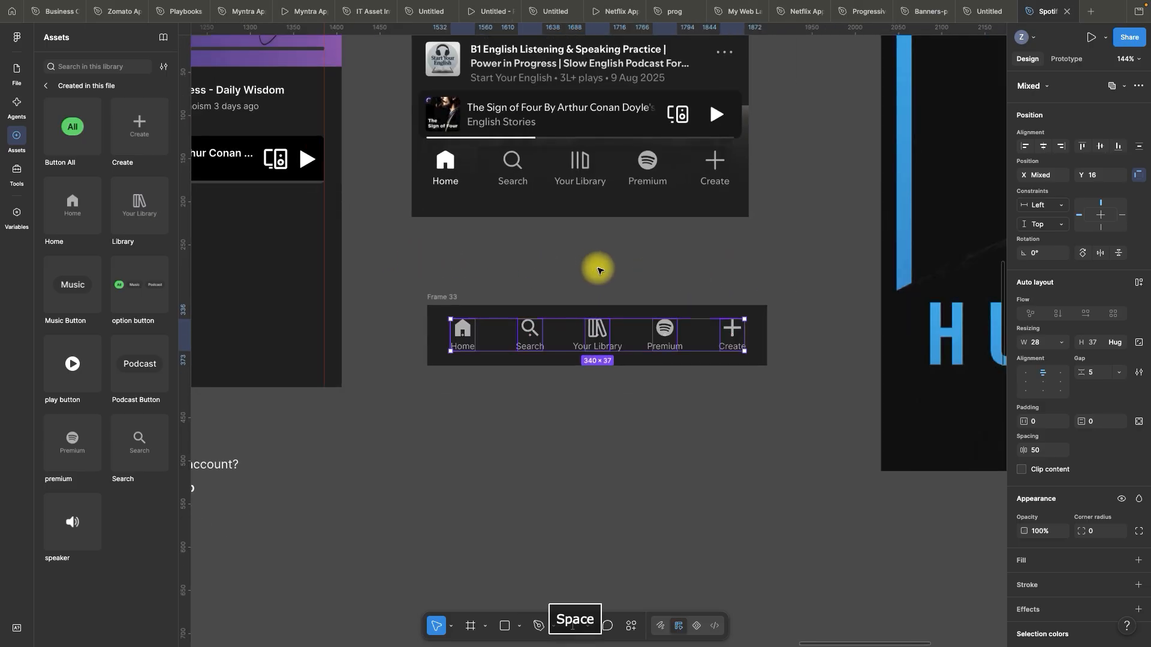
scroll(587, 277, "up", 4)
left_click(530, 282)
scroll(528, 279, "down", 5)
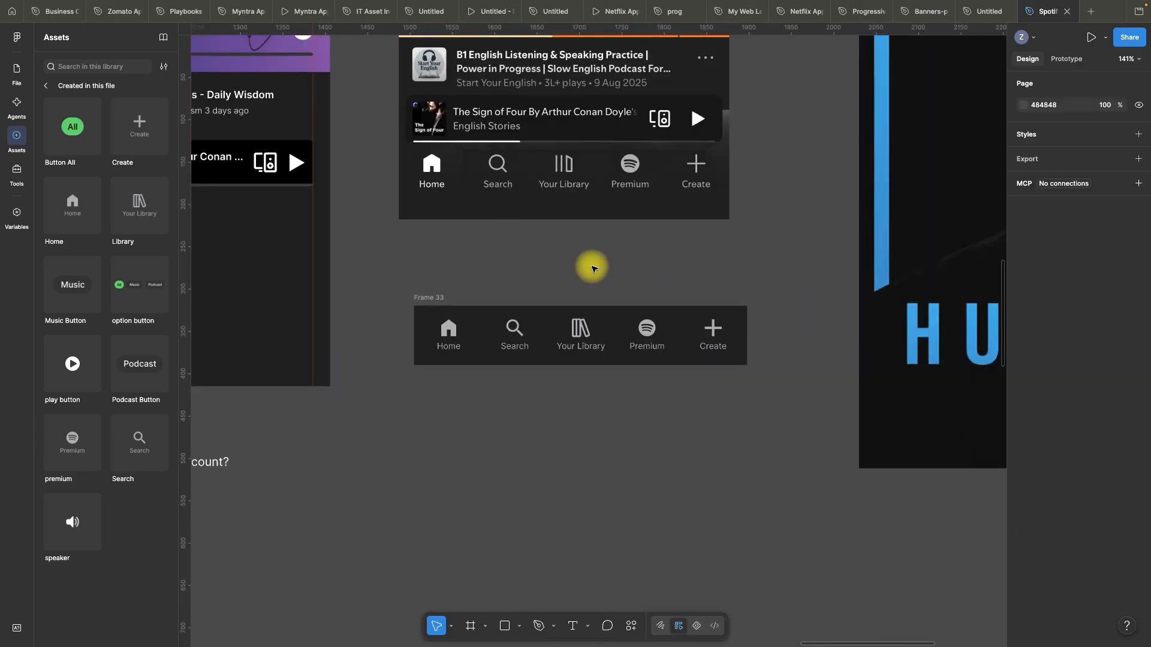
- Try the navigation bar centred horizontally inside the Home Screen, and move it back out below the reference screenshot
left_click_drag(523, 280, 255, 261)
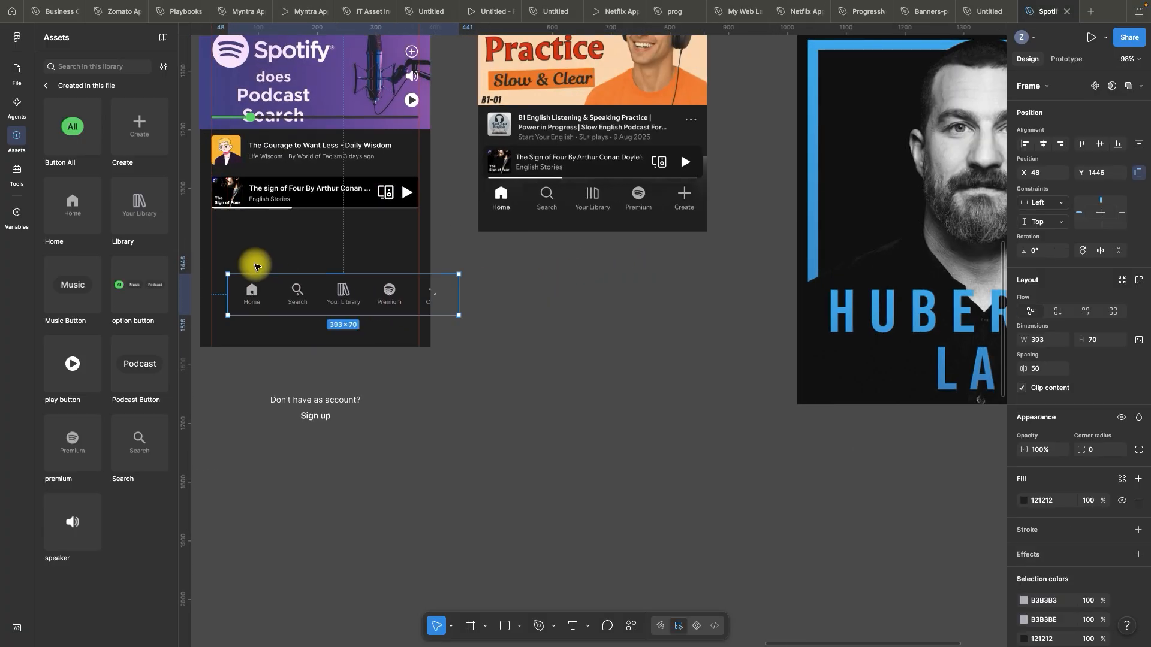
left_click(1043, 147)
left_click(624, 380)
scroll(648, 371, "down", 4)
scroll(660, 367, "up", 4)
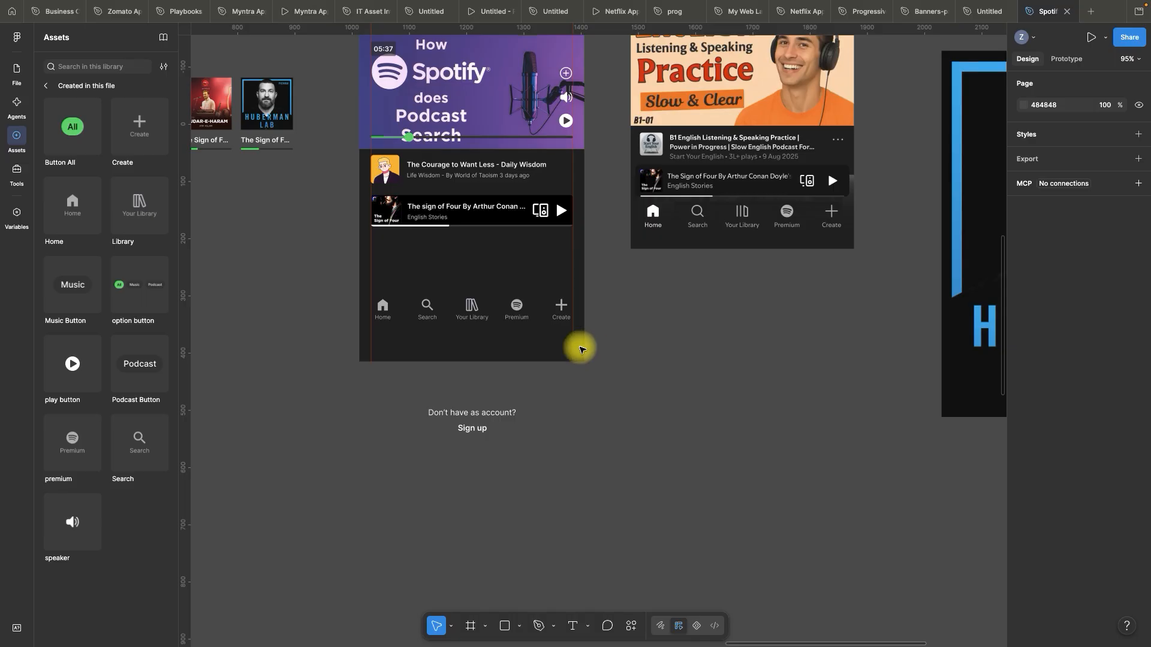
left_click_drag(457, 312, 741, 322)
left_click(806, 435)
scroll(778, 380, "down", 5)
scroll(667, 401, "up", 7)
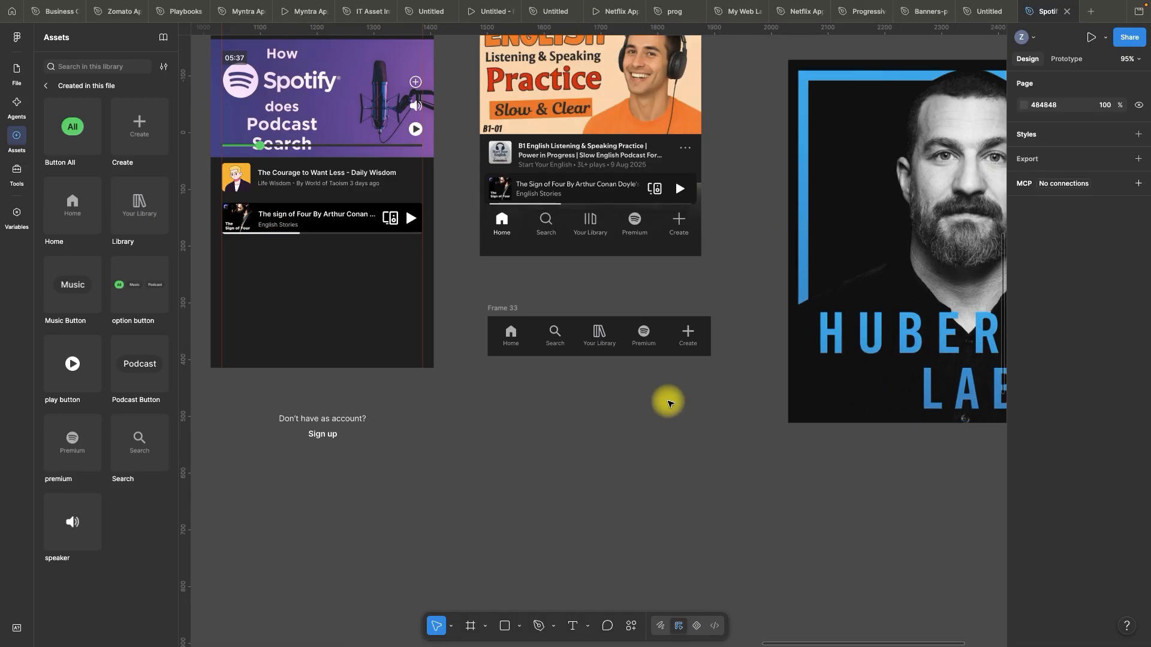
- Delete the Spotify reference screenshot above the navigation bar frame
key("space")
left_click_drag(714, 421, 637, 354)
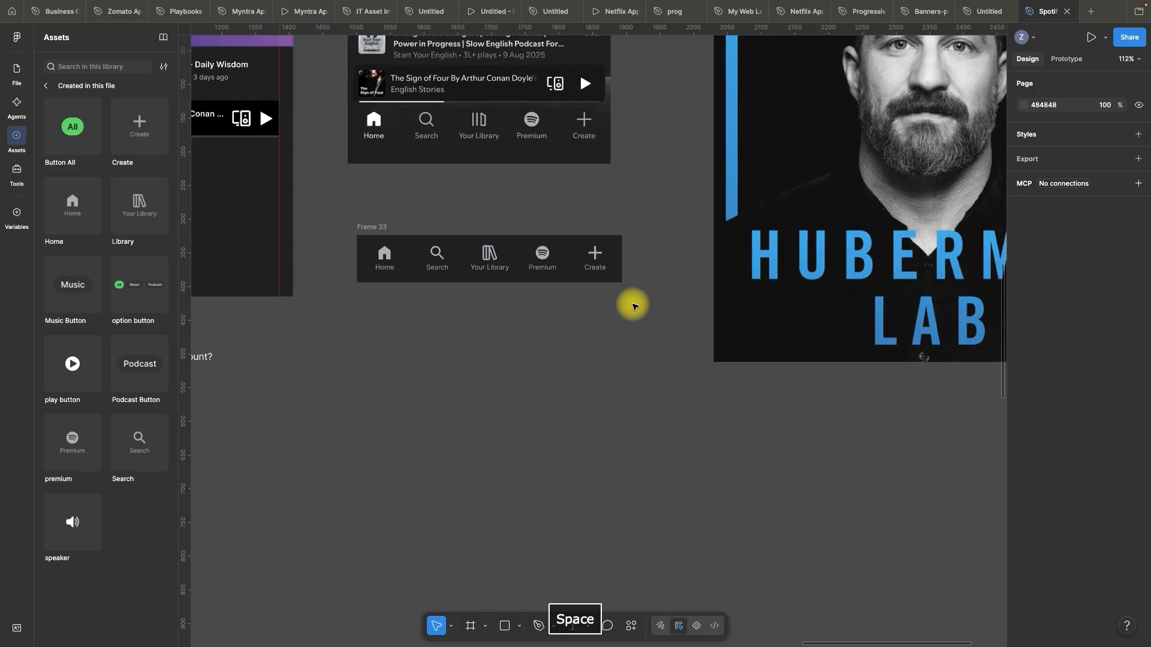
left_click(477, 128)
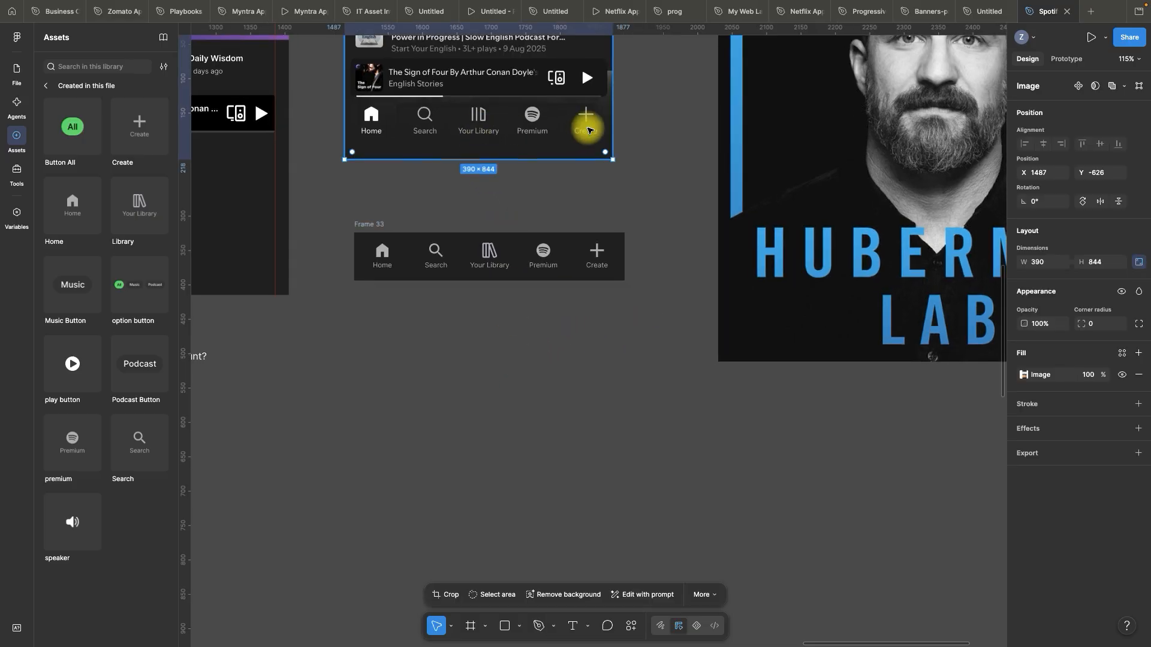
key("Delete")
scroll(537, 188, "up", 2)
key("space")
left_click_drag(537, 187, 511, 175)
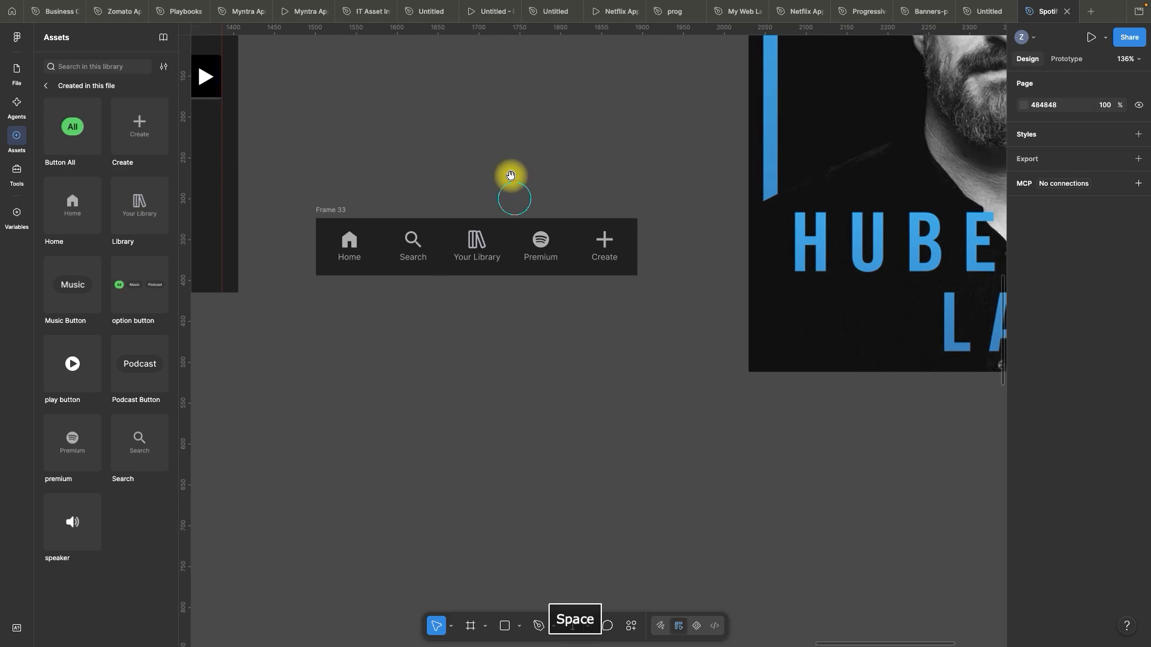
scroll(521, 179, "down", 2)
scroll(506, 241, "up", 1)
scroll(452, 188, "up", 1)
left_click_drag(369, 199, 369, 269)
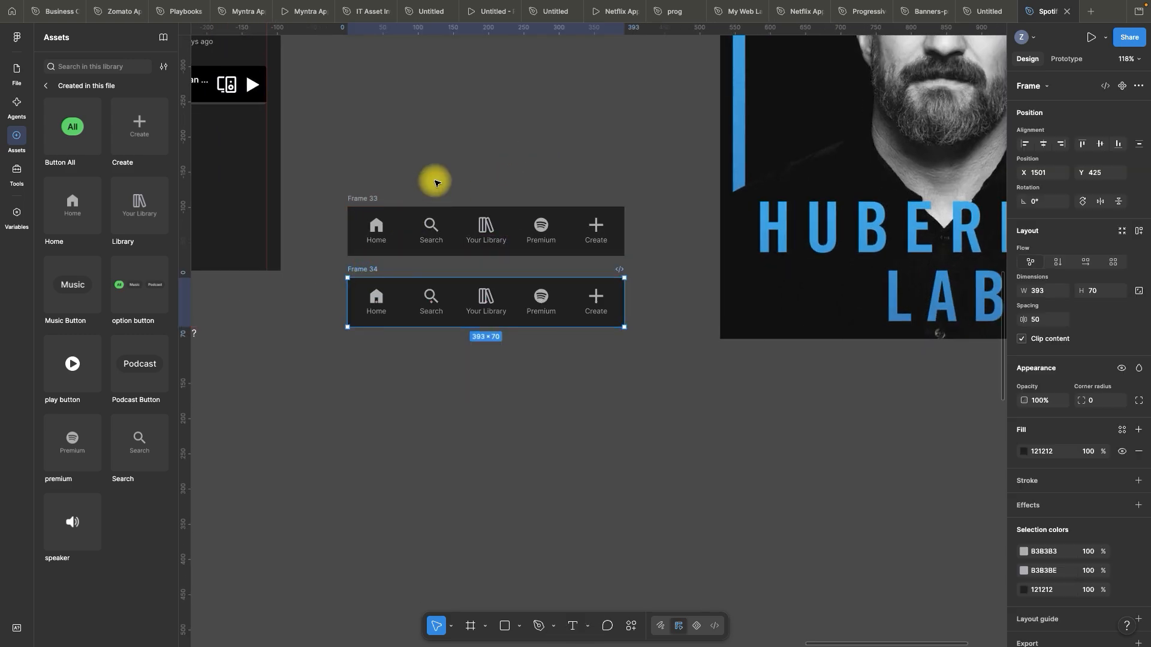
key("super+z")
left_click(399, 146)
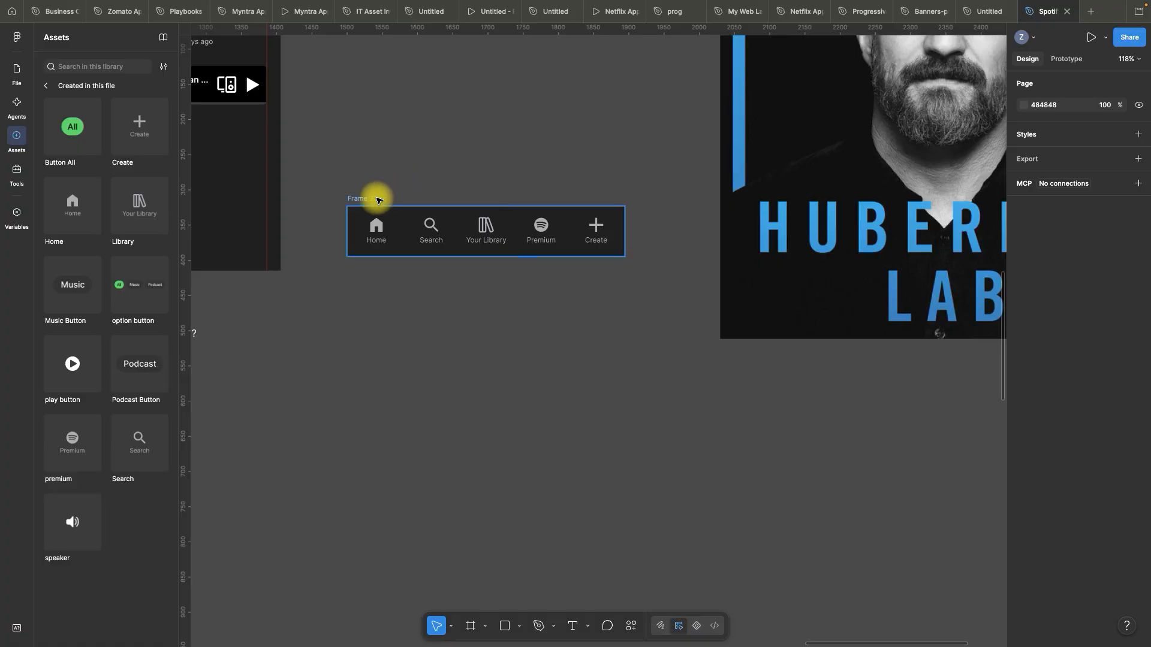
- Duplicate the navigation bar frame downwards into four copies, leaving a 40 px gap between the bars
left_click(369, 199)
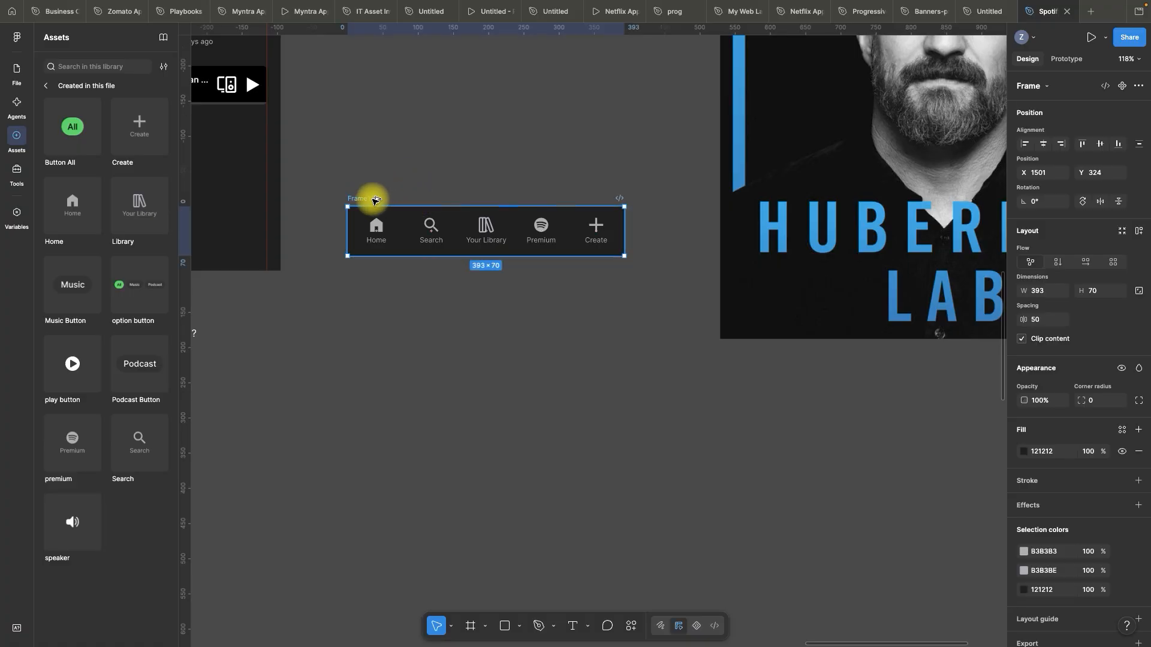
left_click_drag(372, 200, 362, 276)
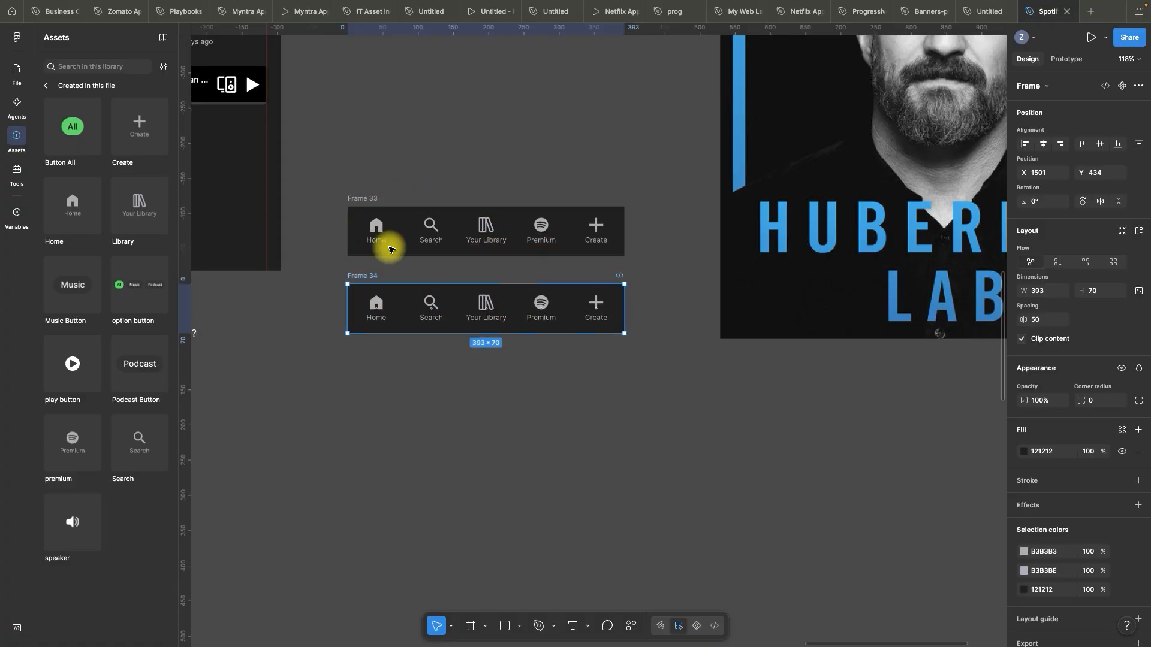
key("super+d")
key("super+d")
key("super+d")
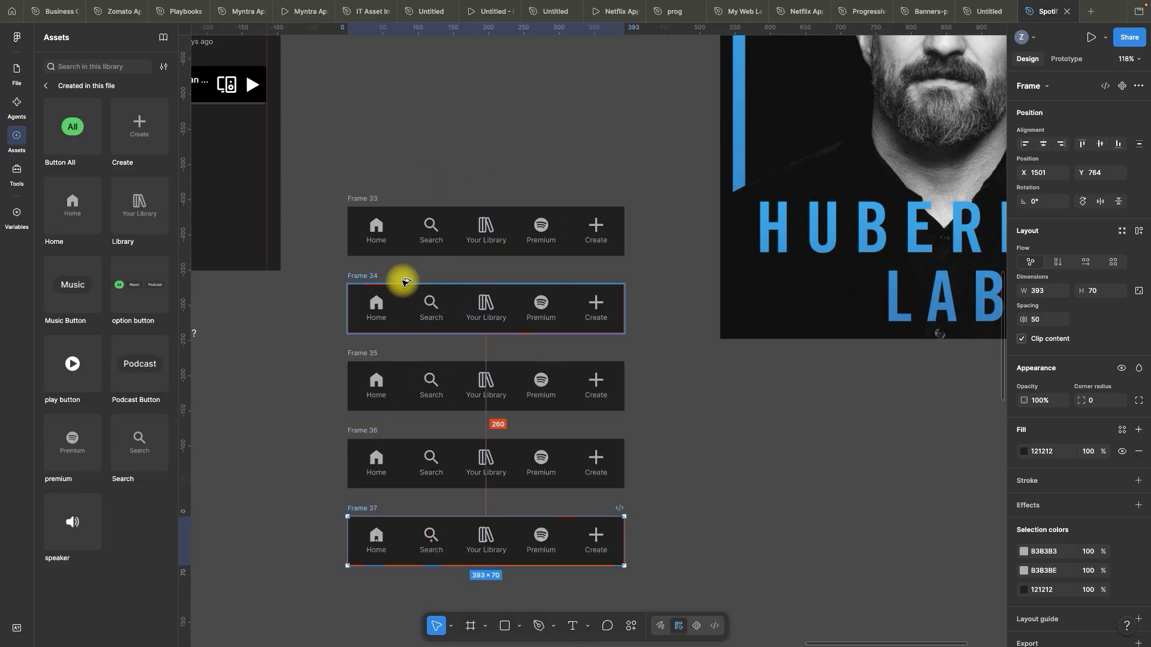
- Combine the five stacked navigation bar frames into one component set
scroll(403, 277, "up", 3)
left_click(394, 150)
scroll(419, 139, "up", 2)
left_click_drag(419, 138, 411, 160)
scroll(383, 172, "down", 5)
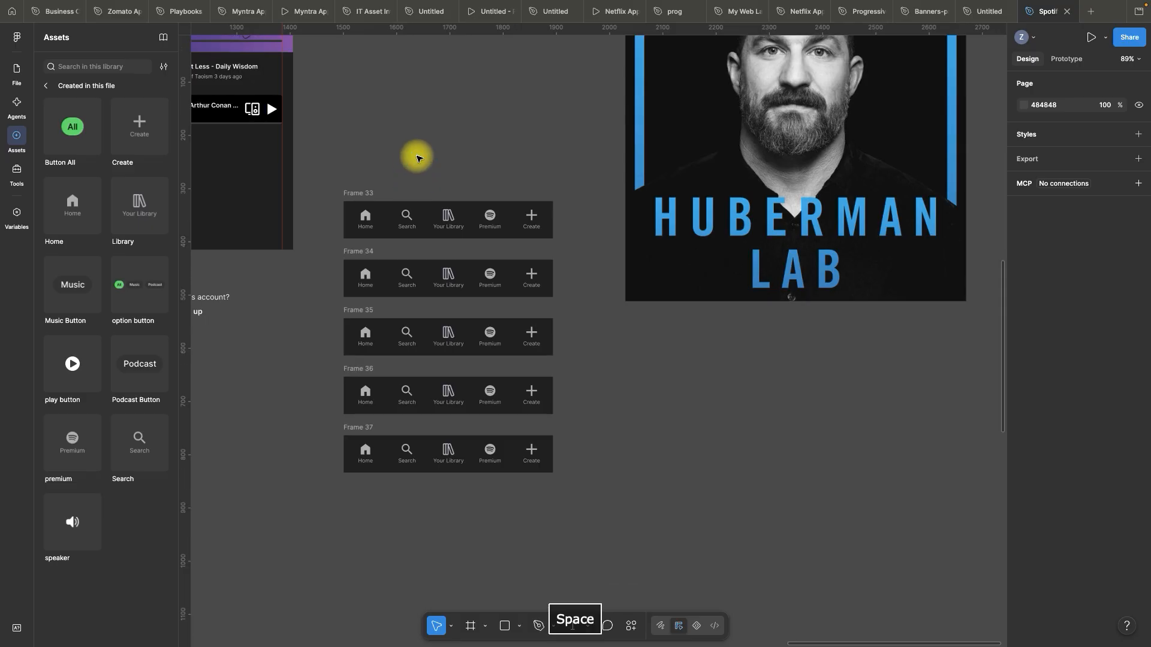
scroll(417, 158, "up", 1)
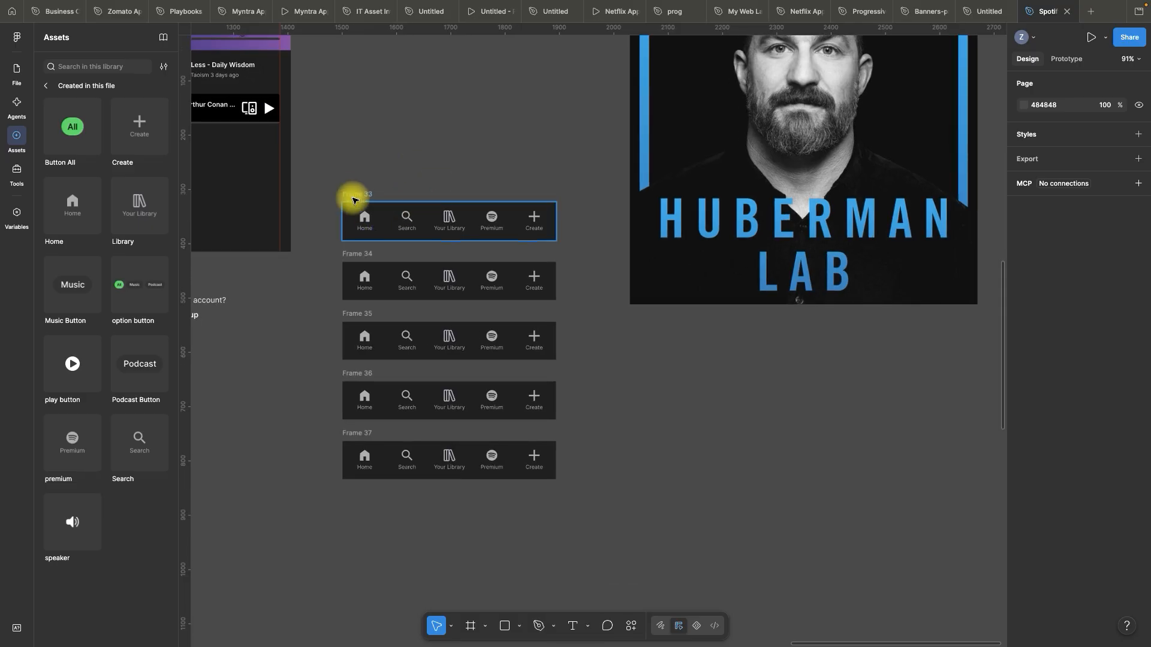
left_click_drag(323, 154, 595, 535)
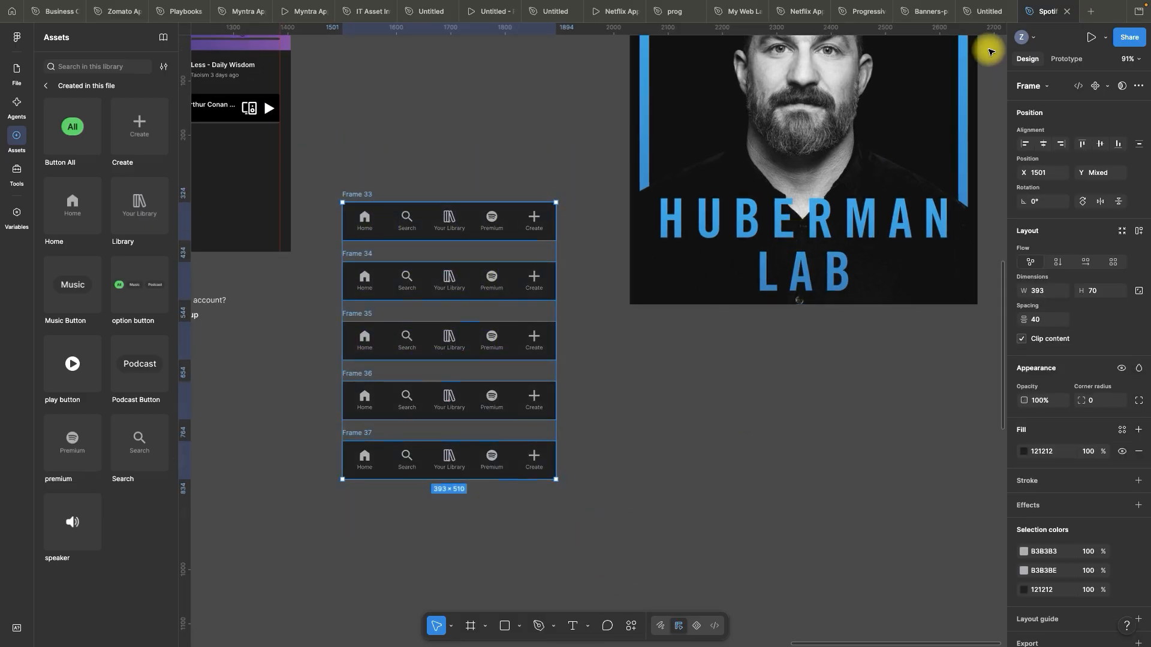
left_click(1112, 89)
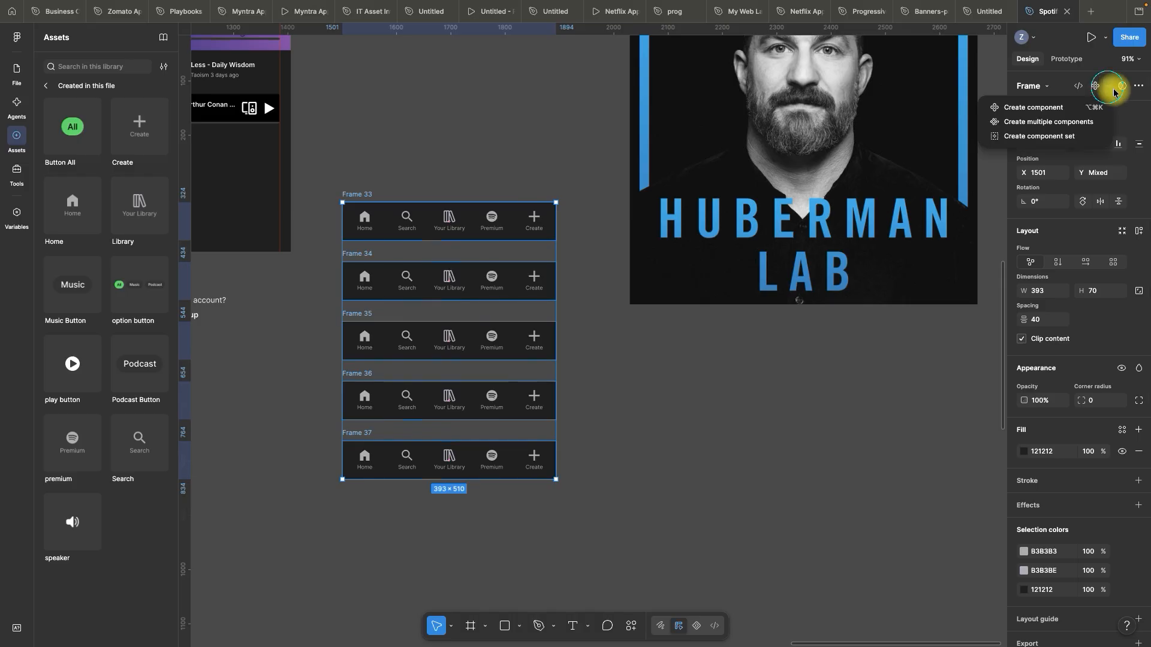
left_click(1029, 140)
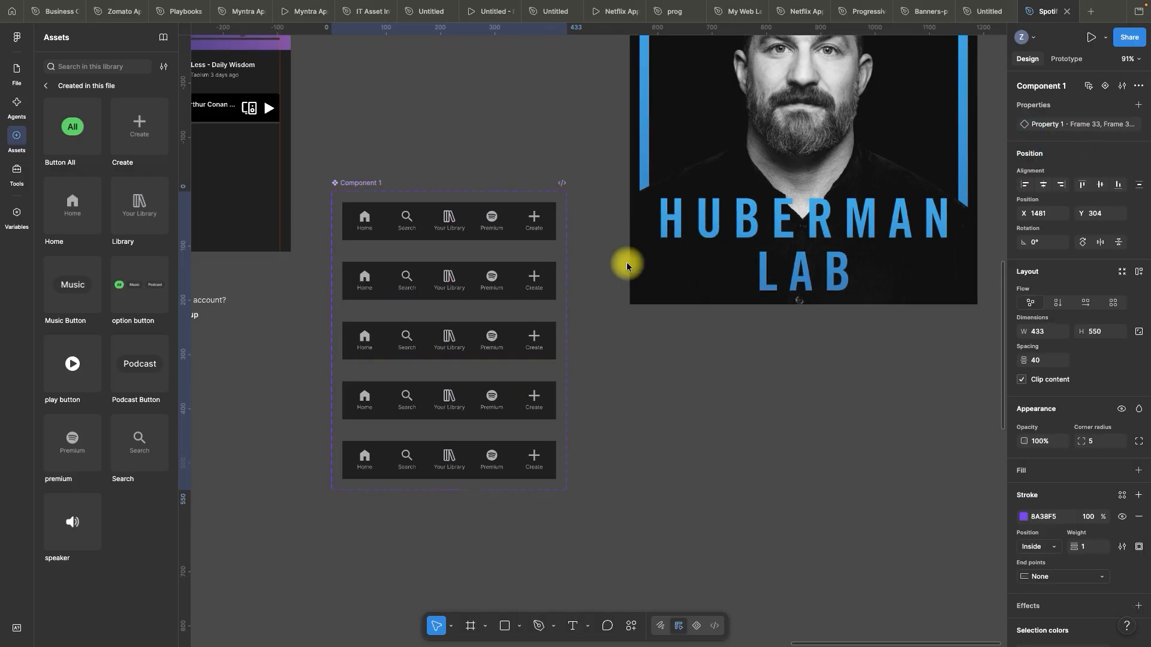
- Switch the Home item in the first navigation bar to its white Frame 38 variant
scroll(413, 174, "up", 5)
scroll(358, 271, "up", 2)
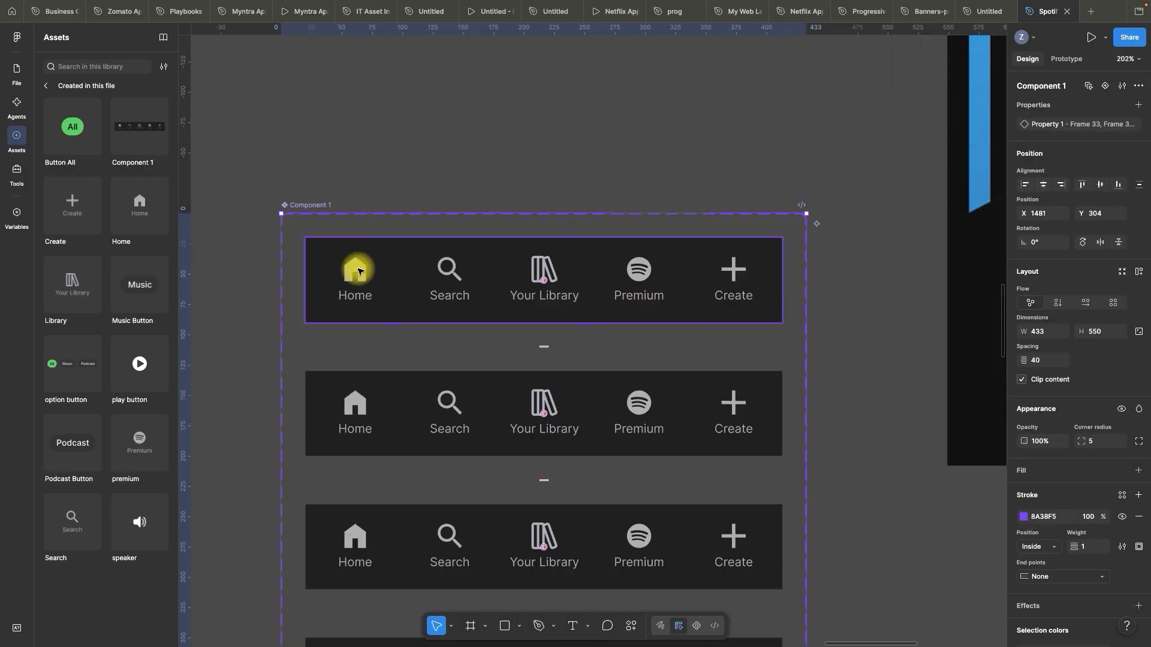
left_click(358, 268)
left_click(360, 271)
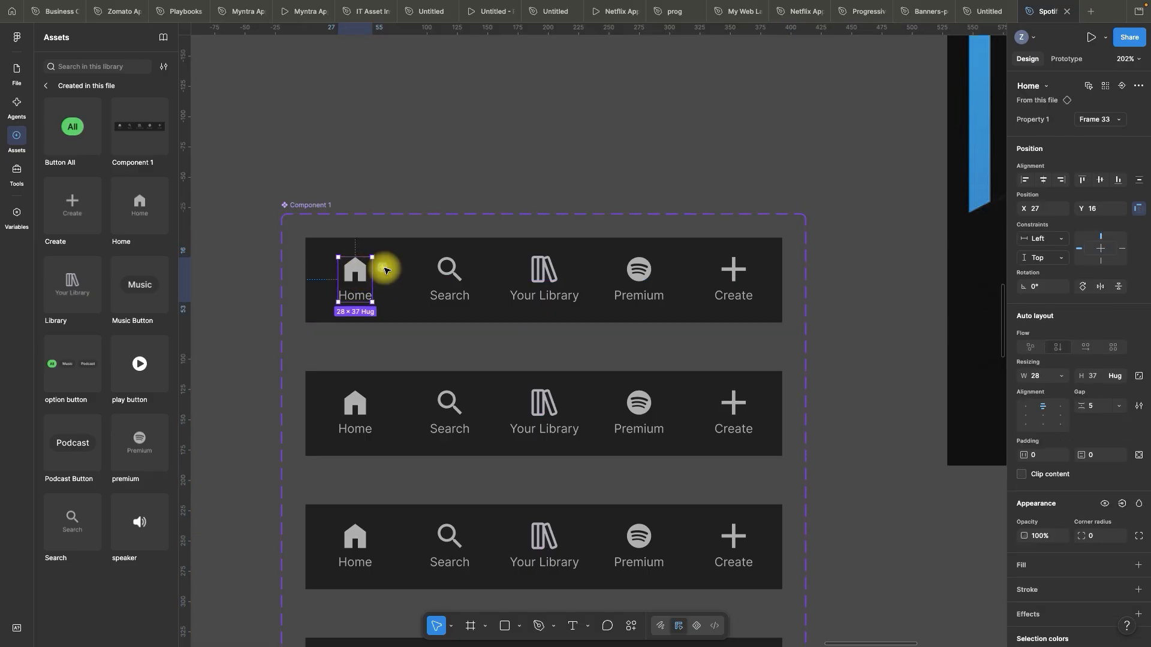
left_click(1097, 120)
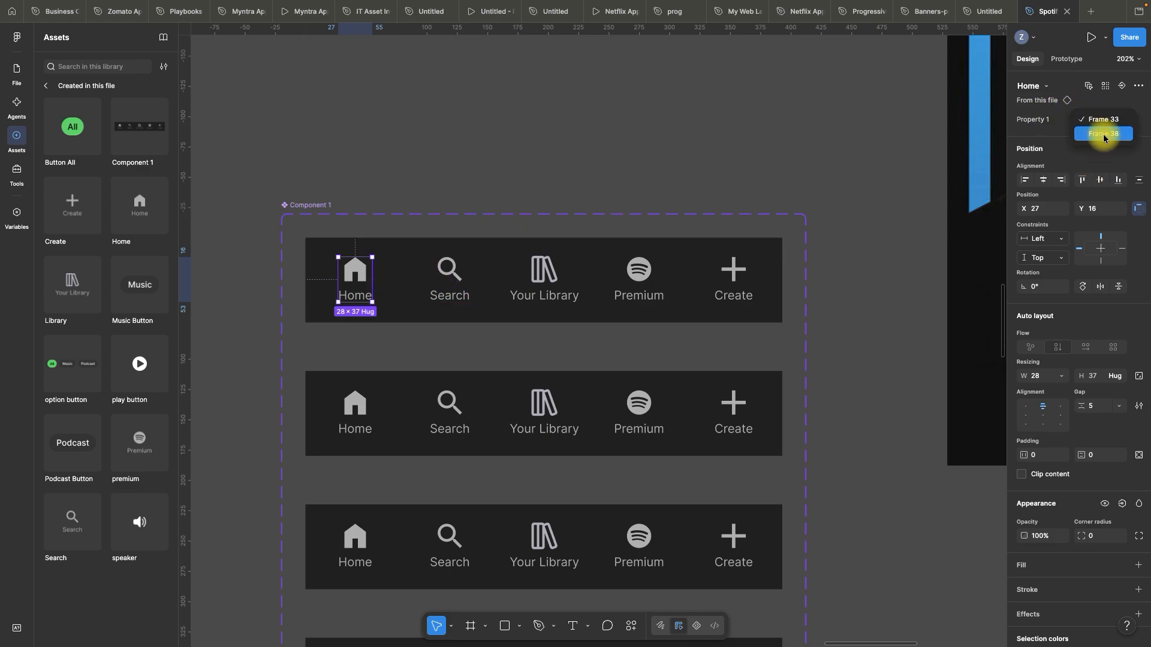
left_click(1105, 134)
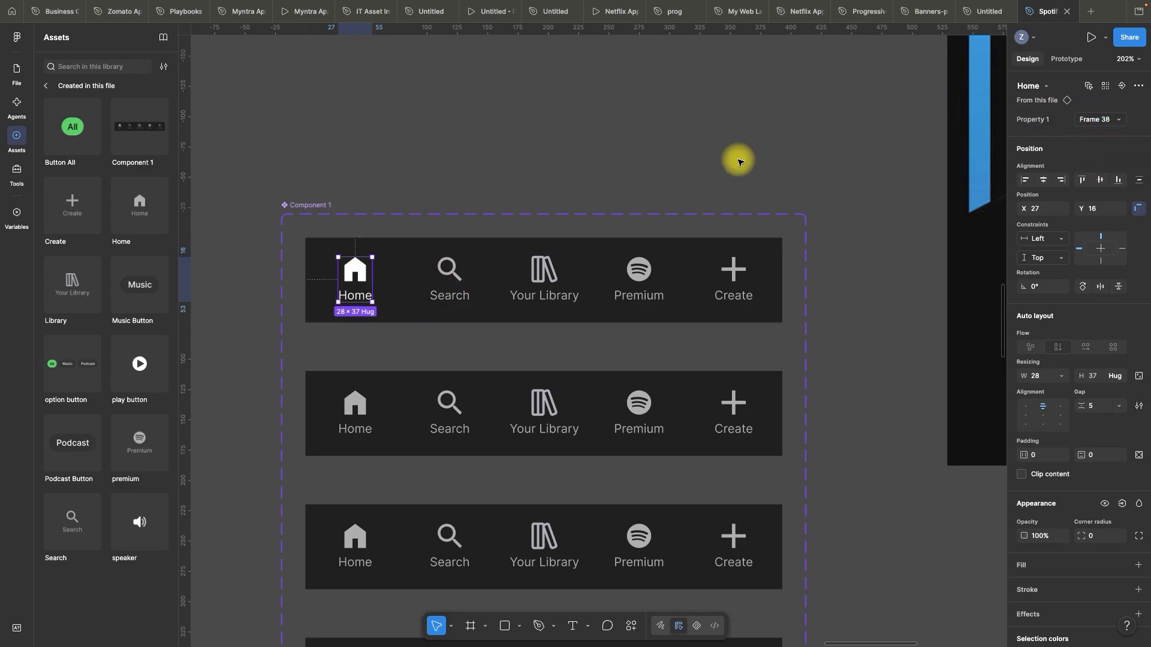
left_click(520, 160)
- Switch the Search item in the second navigation bar to its white Frame 39 variant
scroll(424, 157, "down", 4)
scroll(424, 157, "up", 2)
left_click_drag(453, 179, 449, 166)
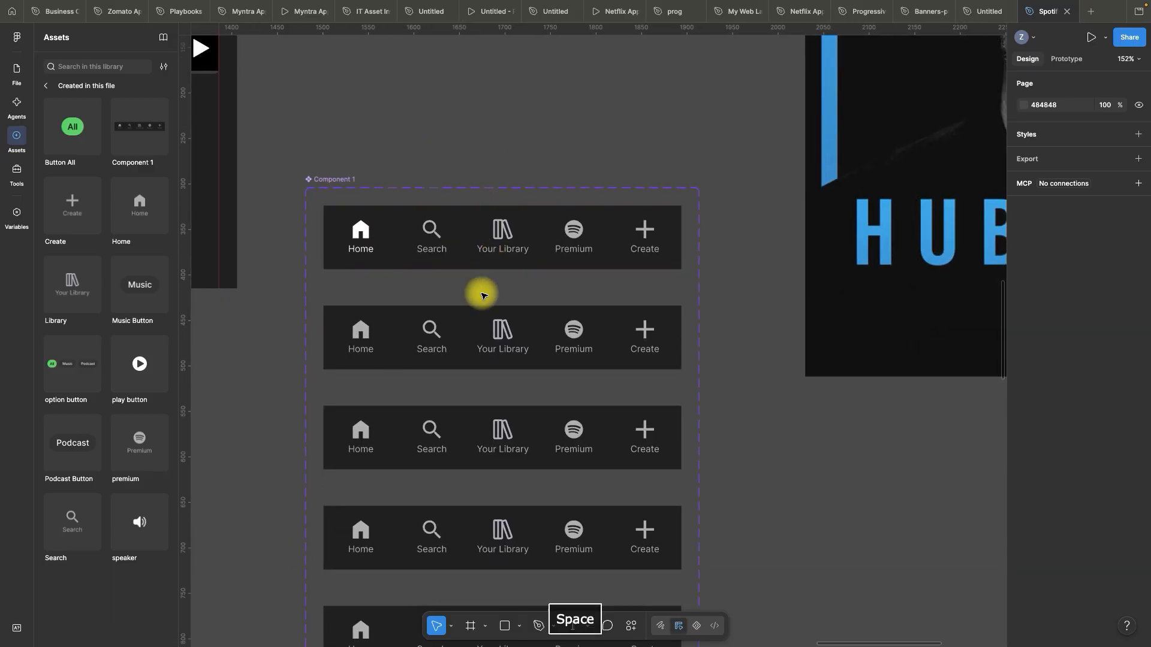
scroll(438, 344, "up", 3)
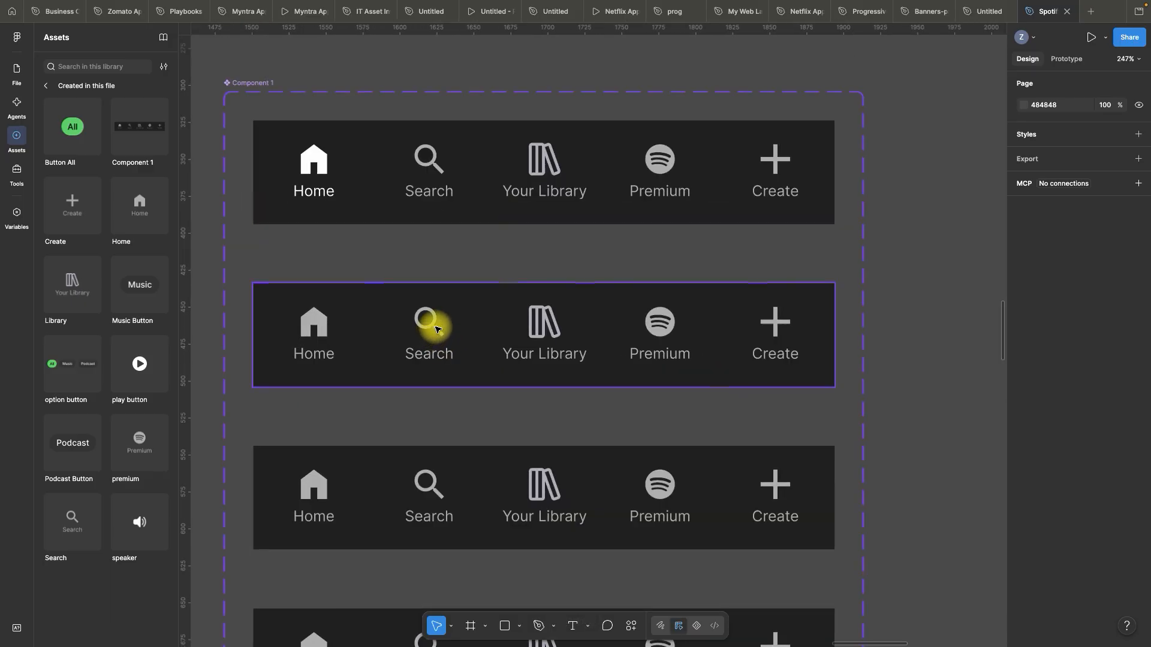
left_click(436, 329)
left_click(431, 327)
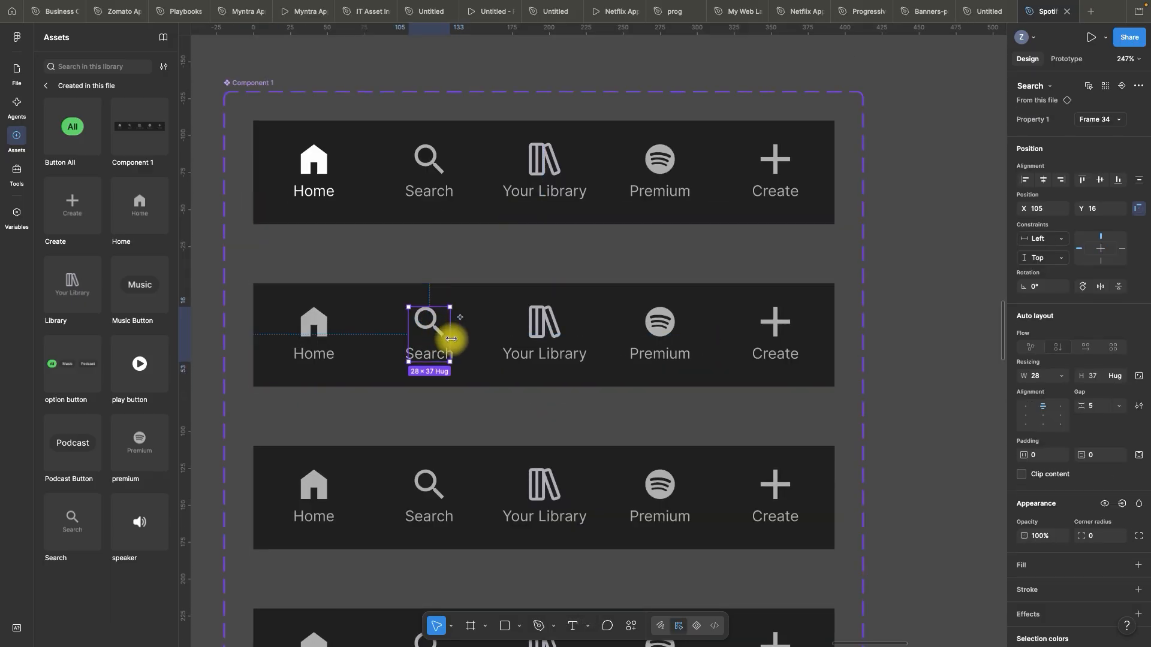
left_click(1100, 120)
left_click(1106, 134)
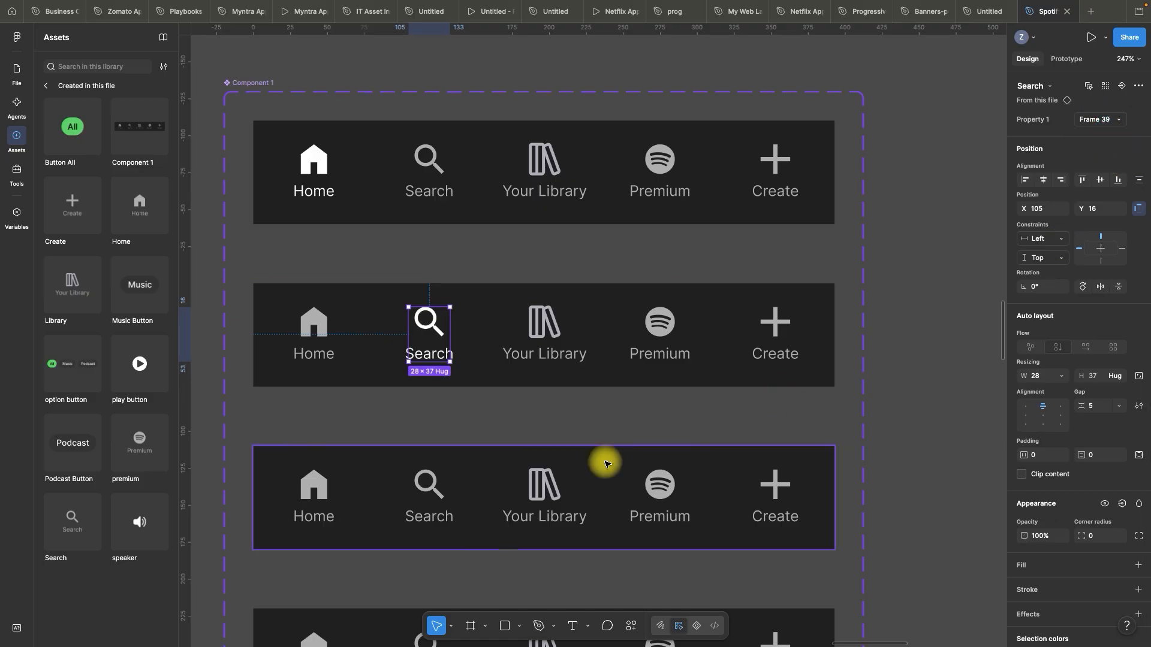
- Switch the Your Library item in the third navigation bar to its white Frame 40 variant
double_click(542, 483)
left_click(1095, 121)
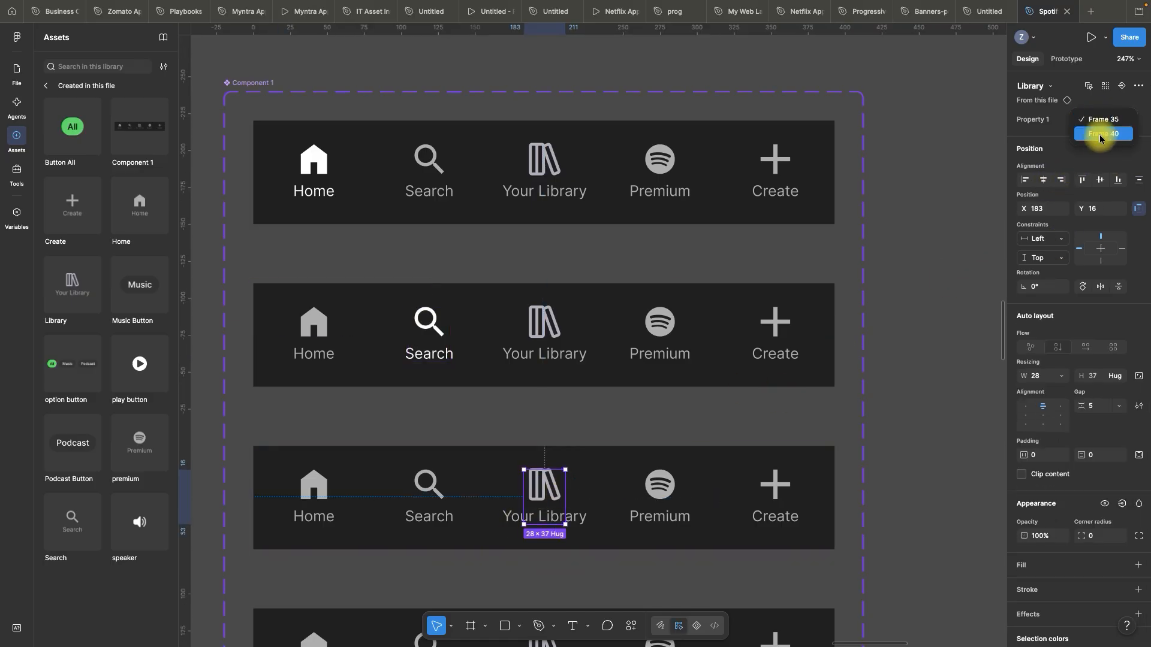
left_click(1104, 135)
- Switch the Premium item in the fourth navigation bar to its white Frame 41 variant
scroll(660, 319, "down", 4)
double_click(660, 440)
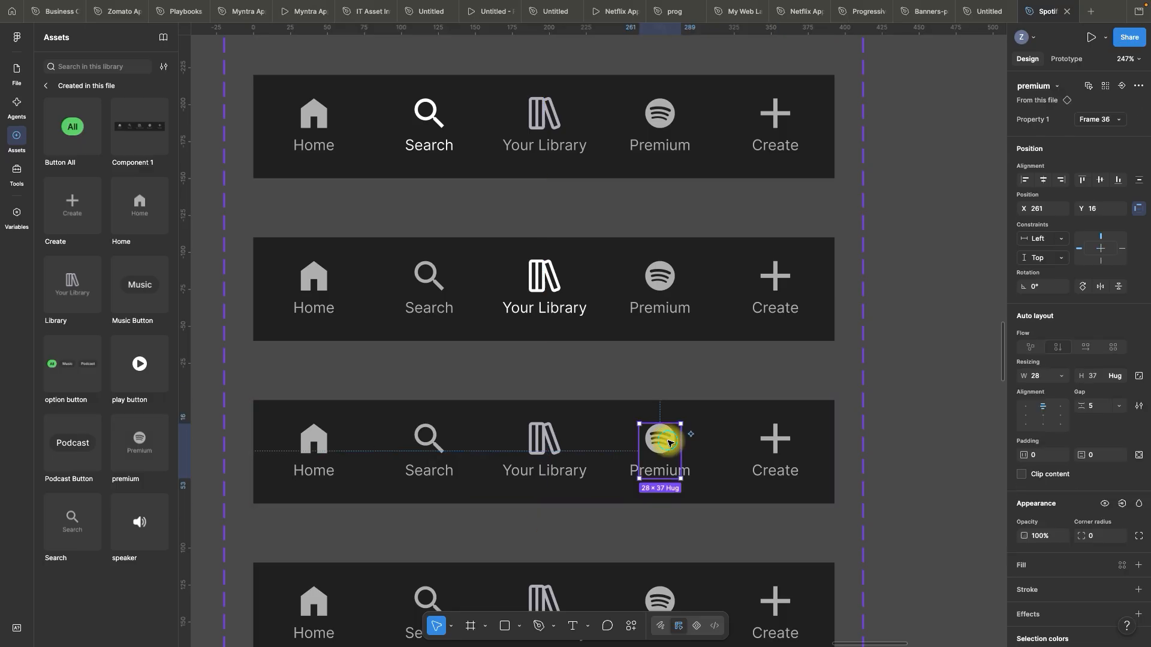
left_click(1102, 119)
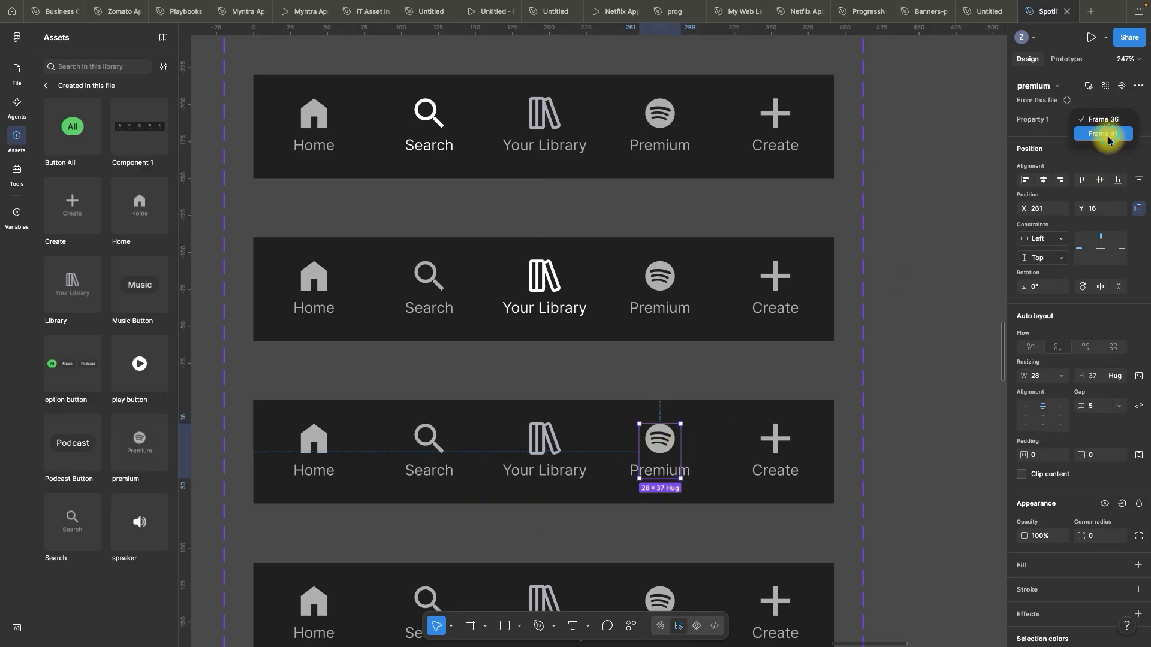
left_click(1106, 134)
- Switch the Create item in the fifth navigation bar to its white Frame 42 variant
scroll(740, 309, "down", 1)
double_click(792, 551)
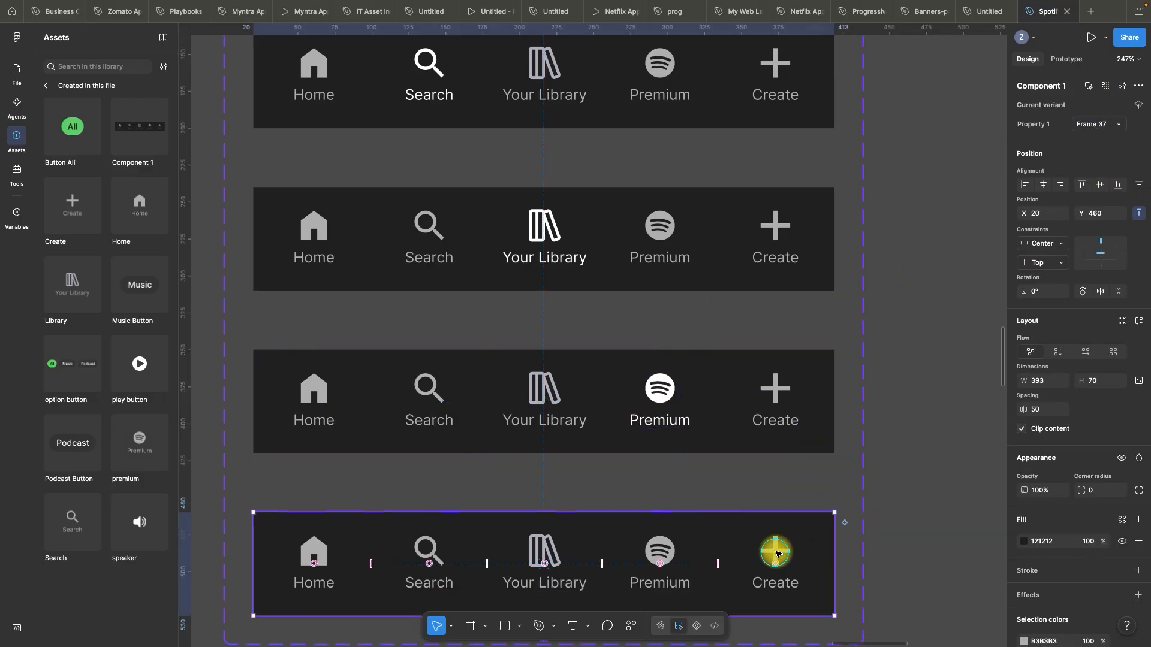
scroll(870, 404, "down", 1)
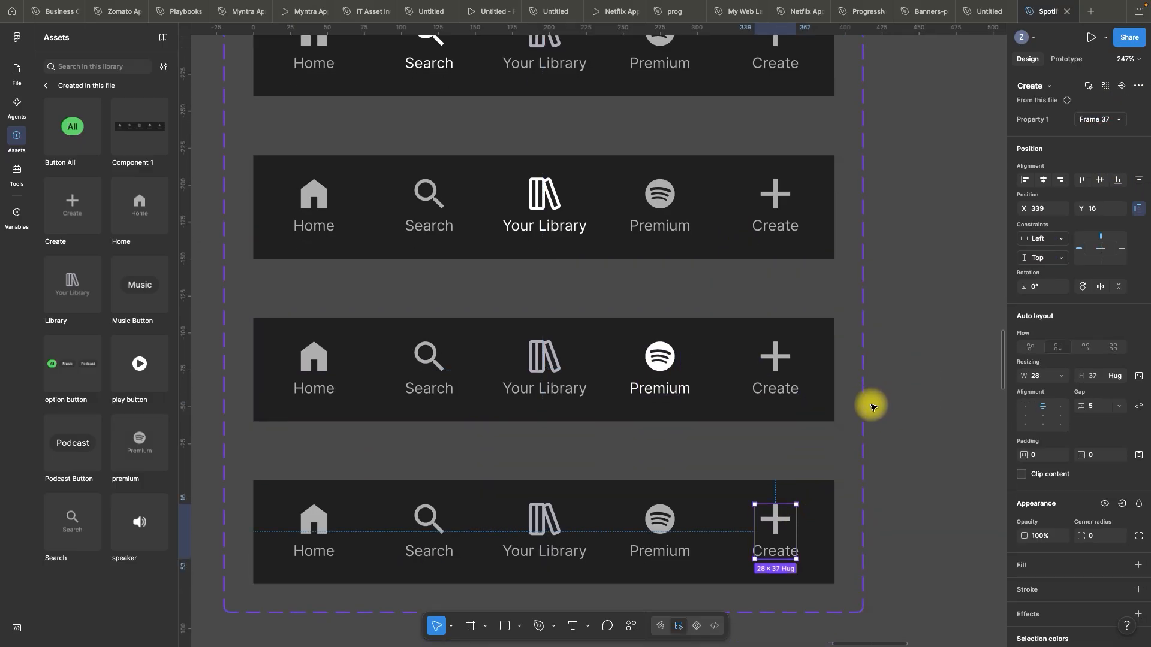
left_click(1101, 120)
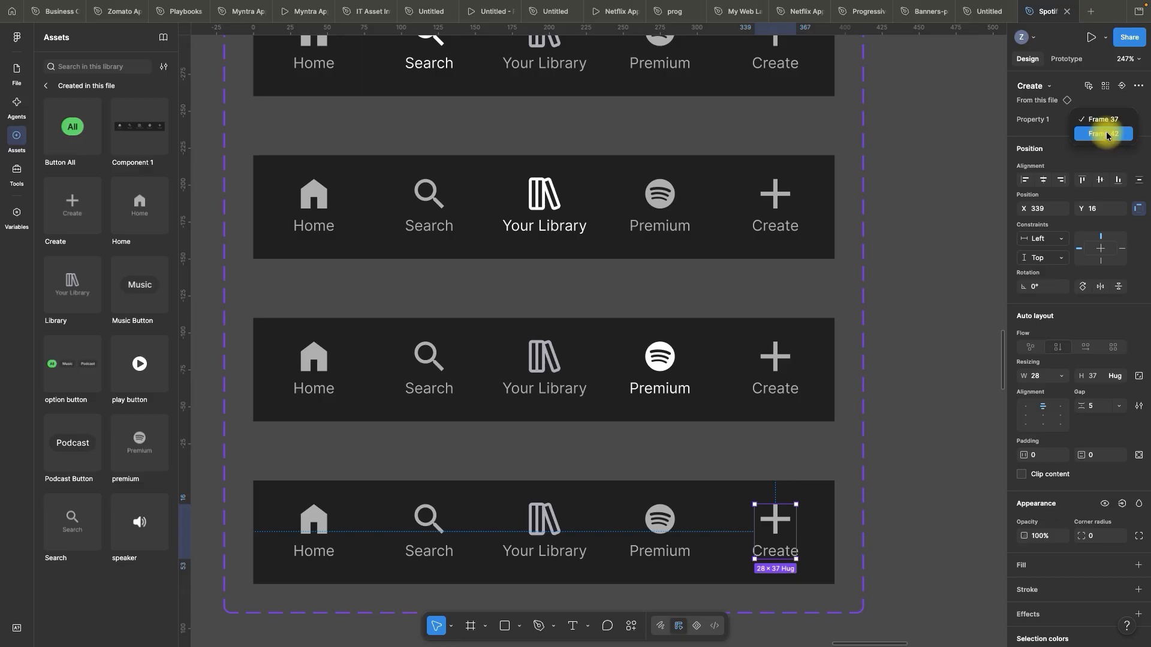
left_click(1101, 137)
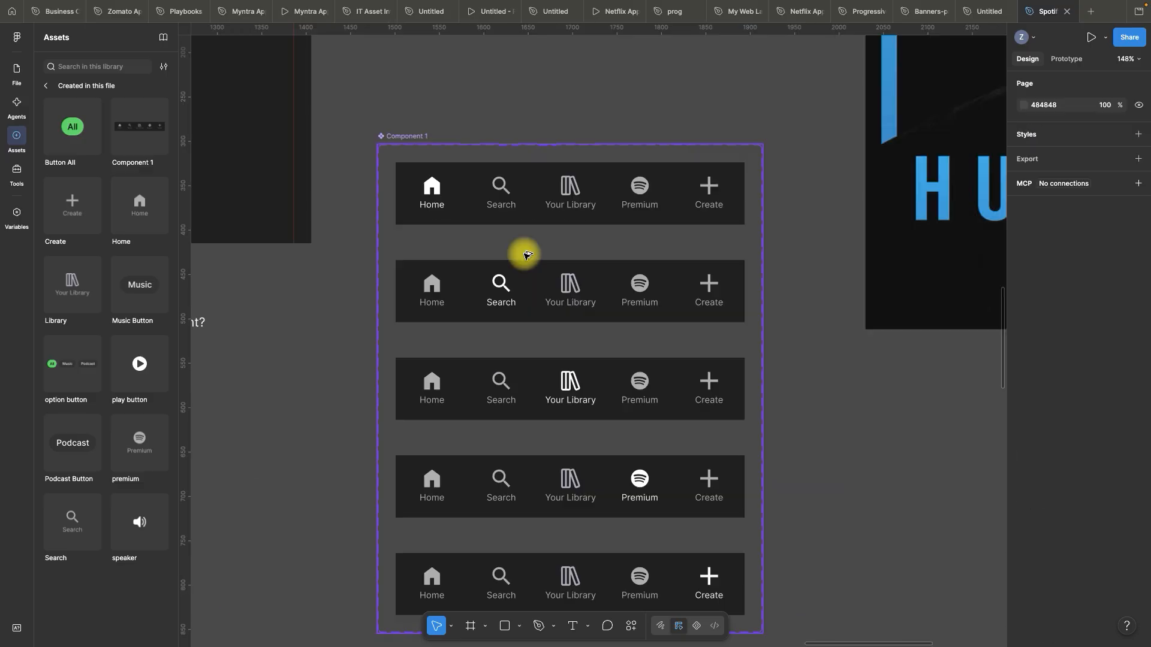
- In prototype mode, link the Search item in the first navigation bar to the second bar with an On tap, Change to Frame 34 interaction
scroll(527, 254, "down", 5)
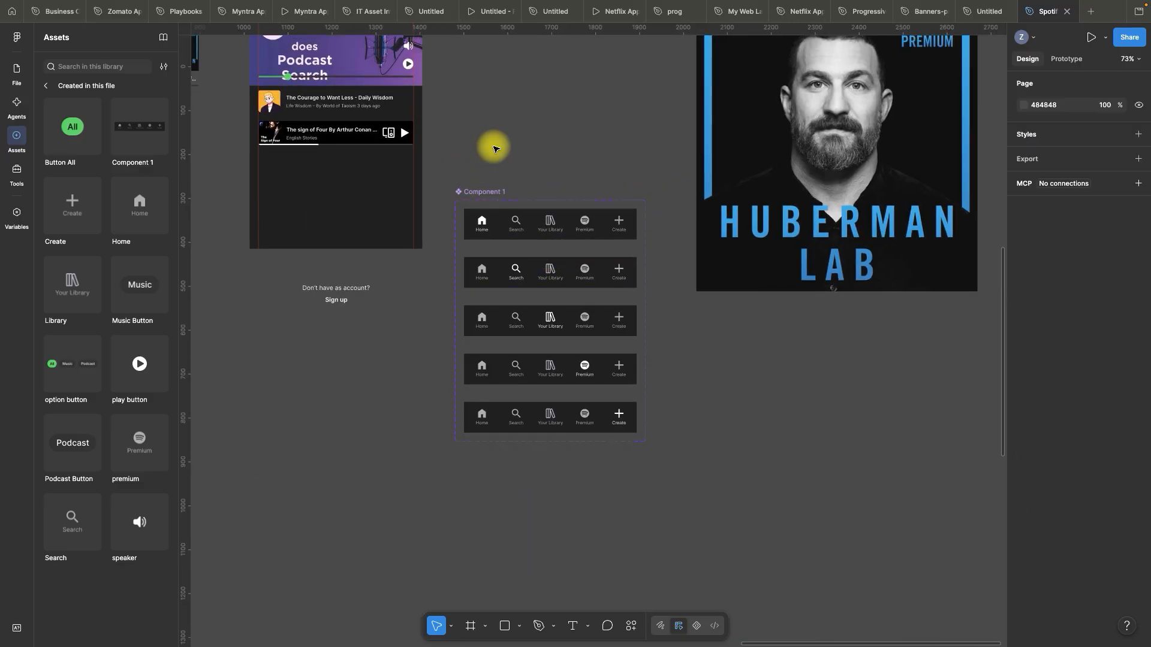
scroll(505, 161, "up", 2)
scroll(505, 162, "up", 2)
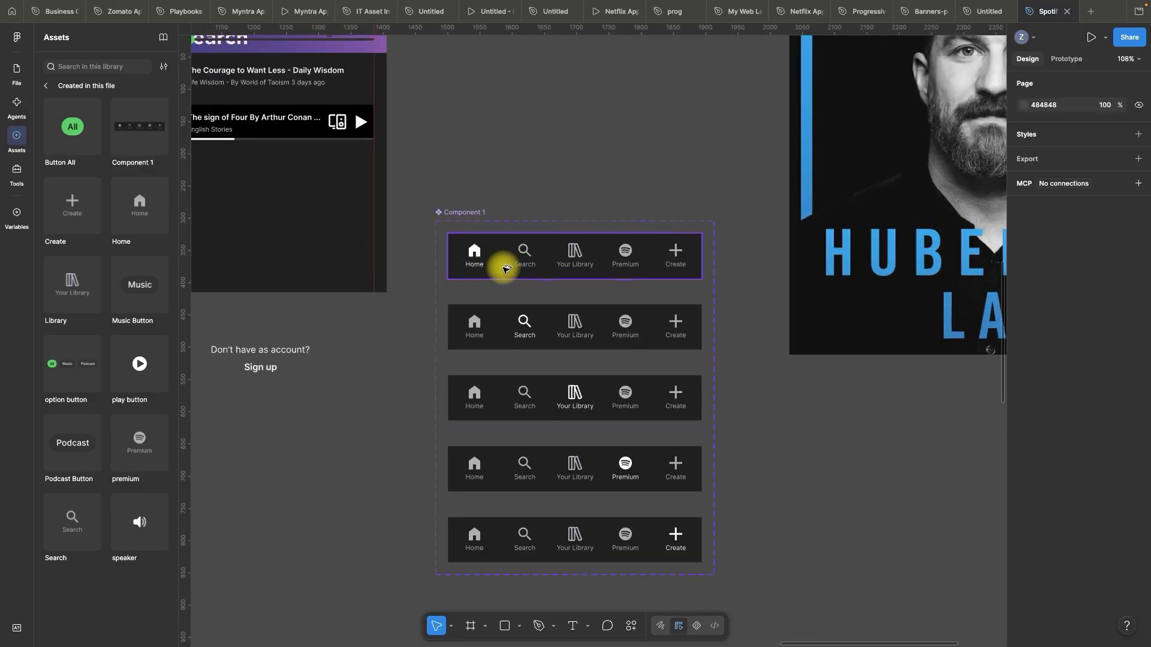
scroll(504, 268, "up", 2)
scroll(510, 270, "up", 2)
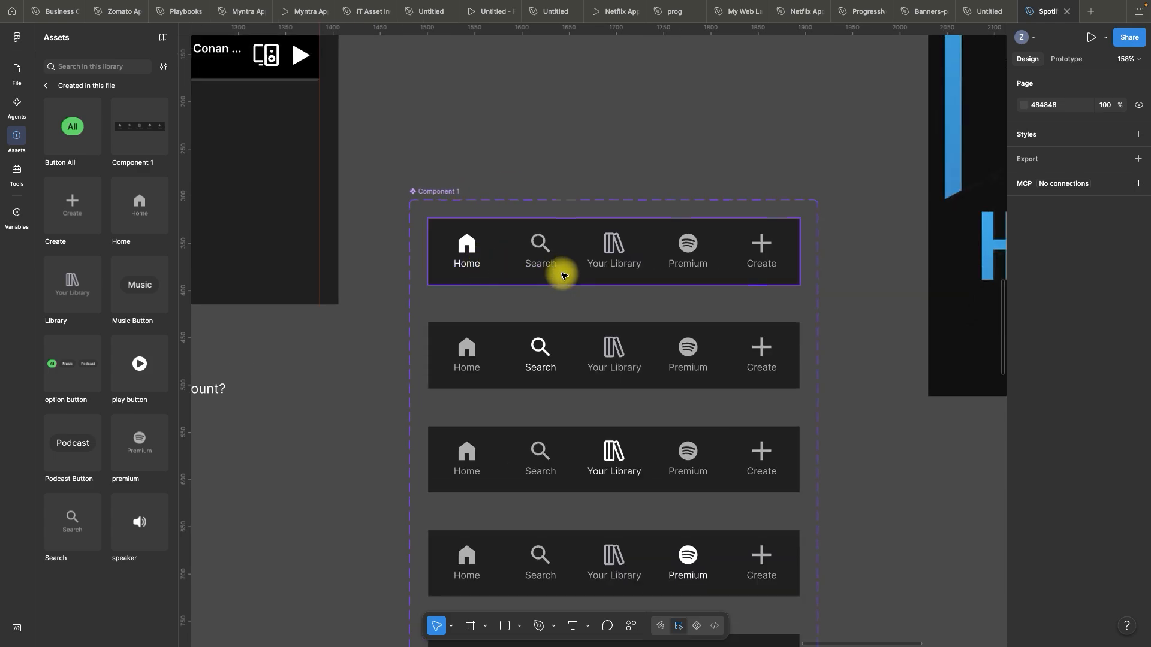
scroll(539, 292, "up", 4)
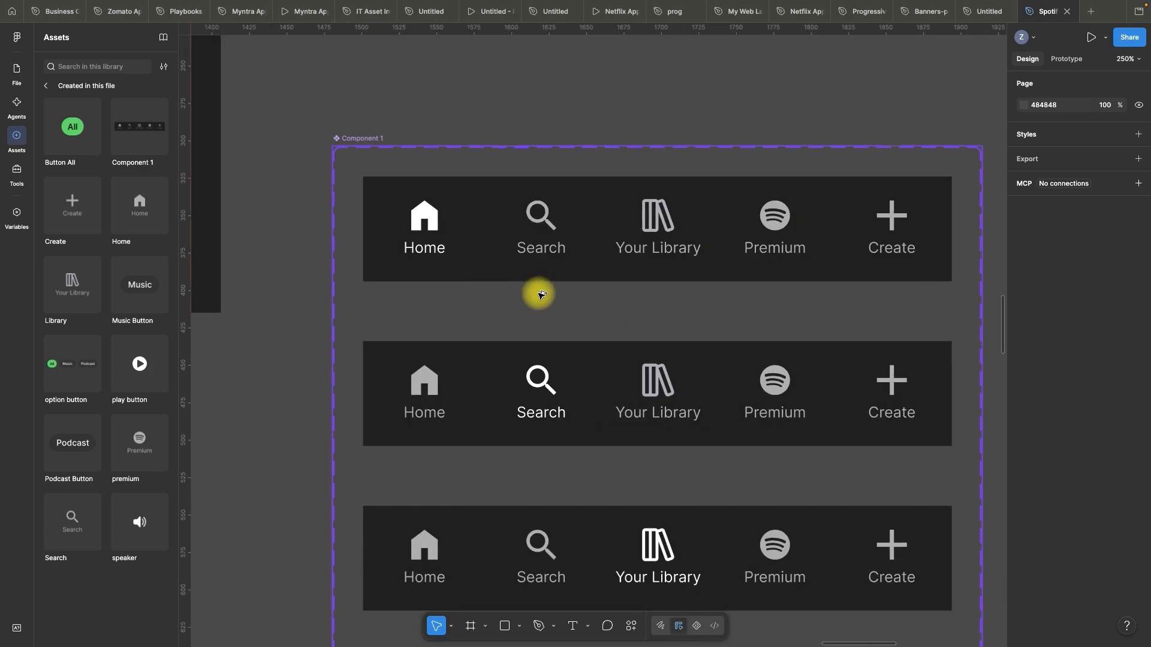
scroll(509, 287, "down", 2)
left_click(1067, 60)
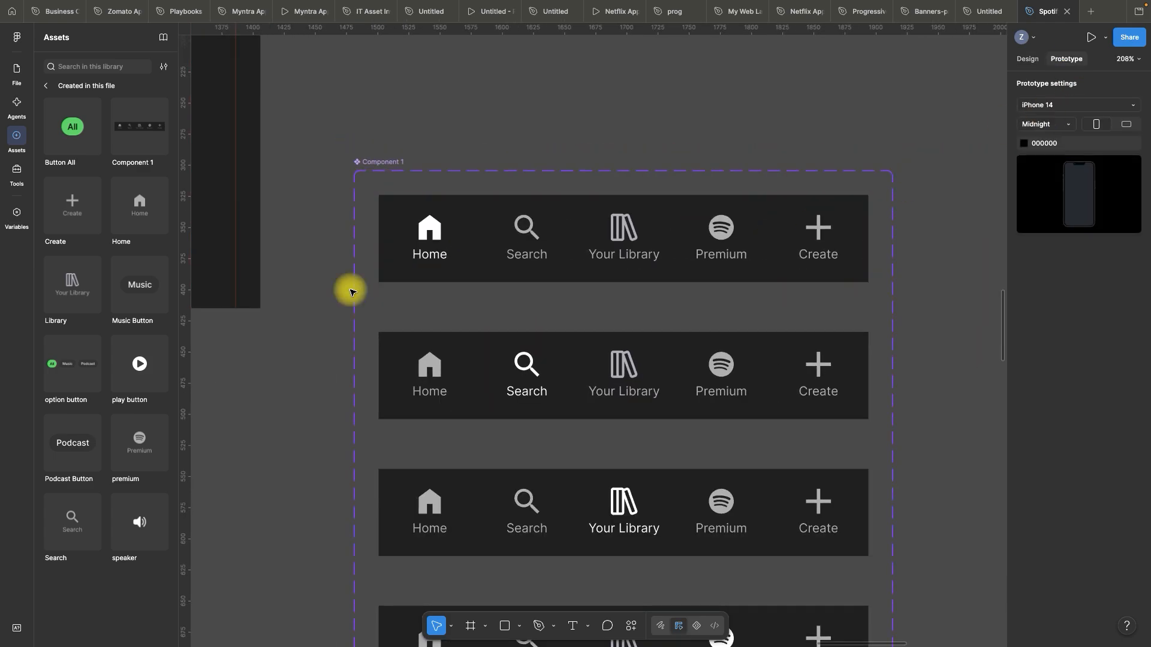
scroll(351, 292, "up", 2)
double_click(549, 226)
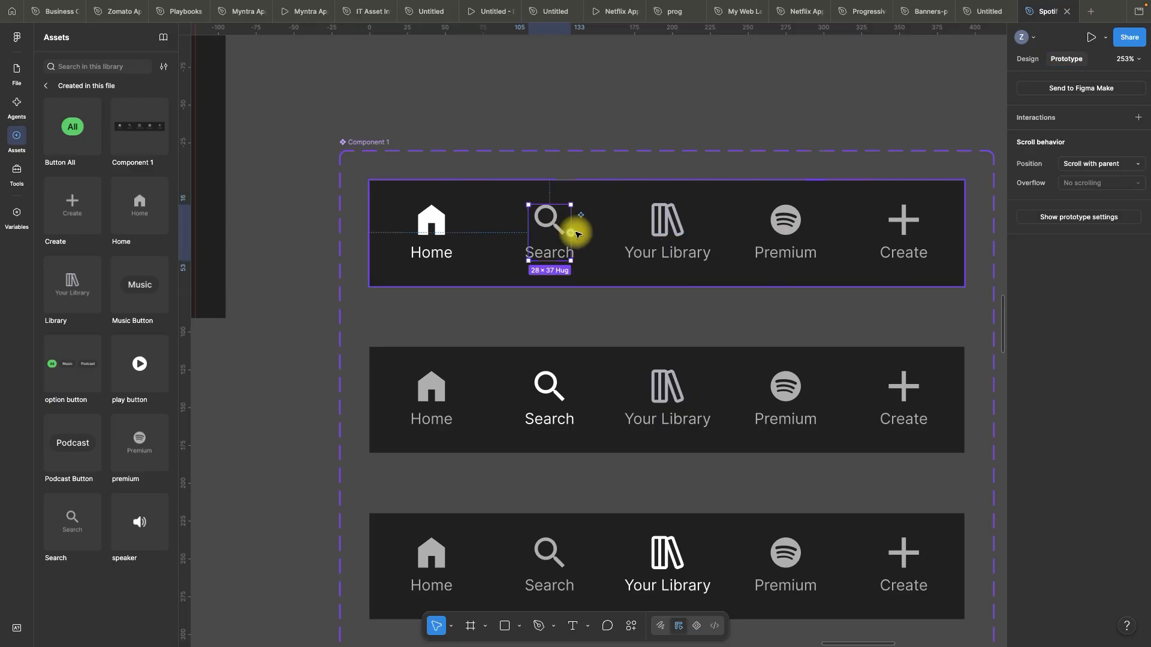
left_click_drag(574, 234, 608, 345)
scroll(725, 264, "down", 3)
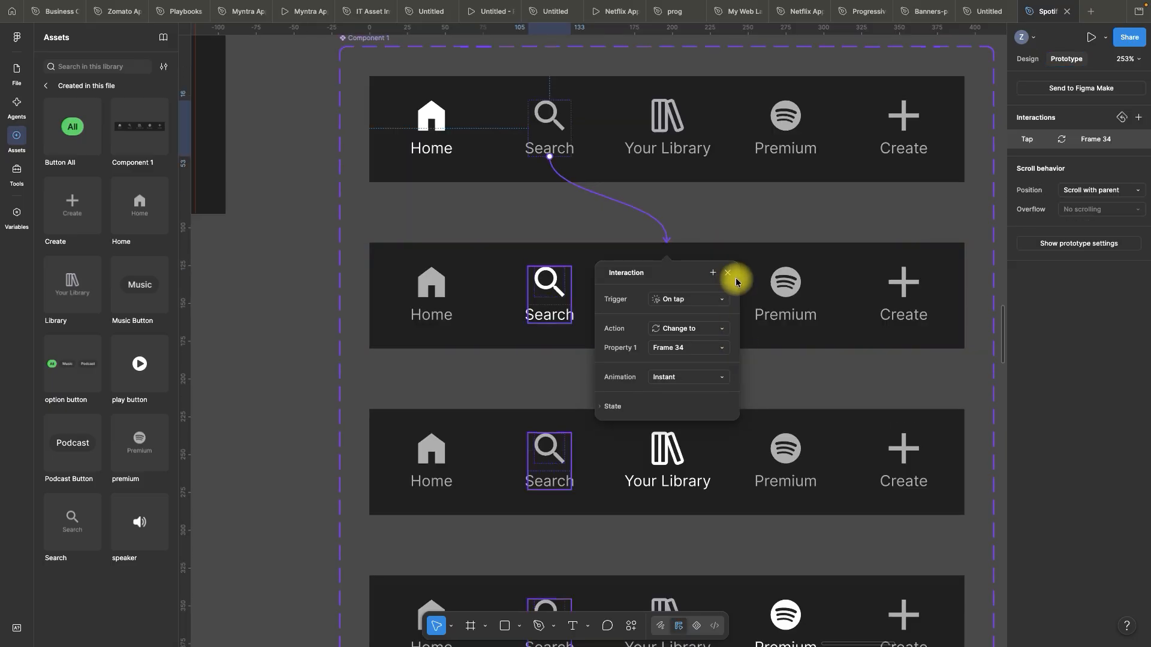
left_click(731, 276)
- Link the Your Library item in the second navigation bar to the third bar on tap, changing to Frame 35 with Smart animate
scroll(650, 321, "down", 1)
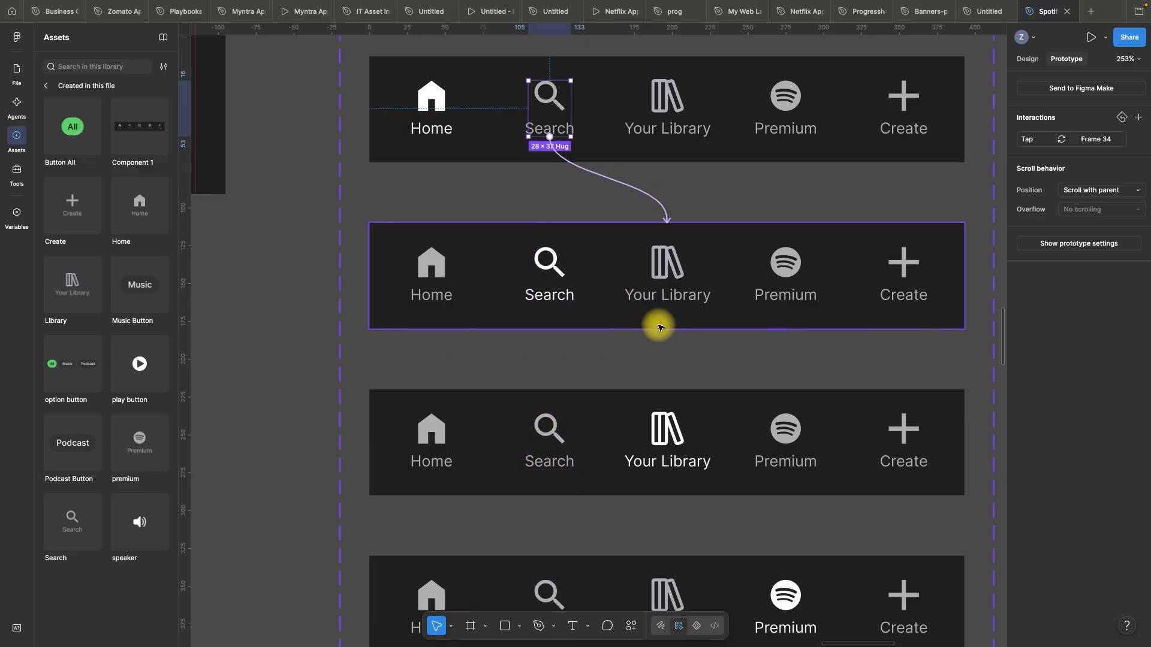
left_click(665, 259)
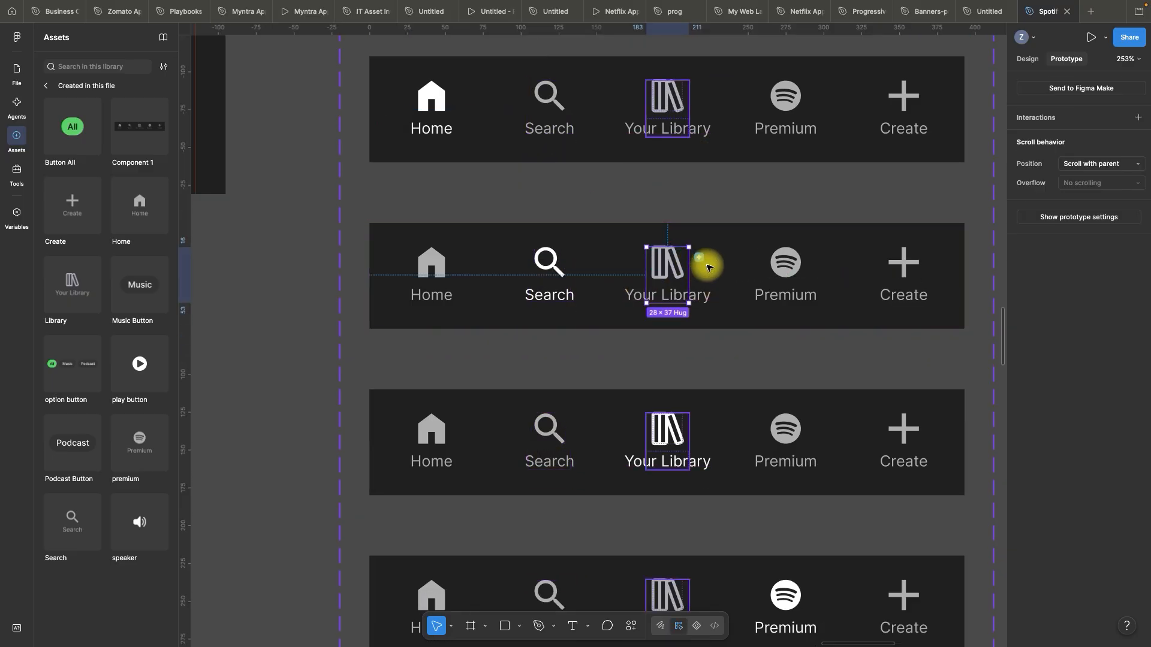
left_click_drag(690, 277, 678, 393)
scroll(689, 325, "down", 4)
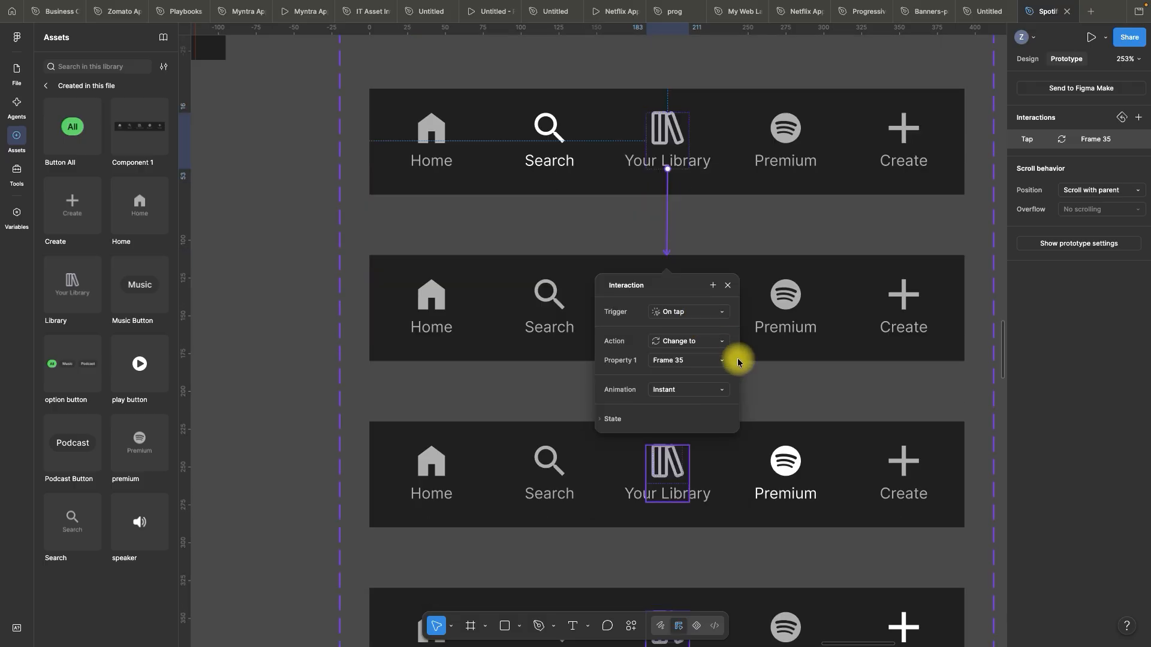
left_click(704, 390)
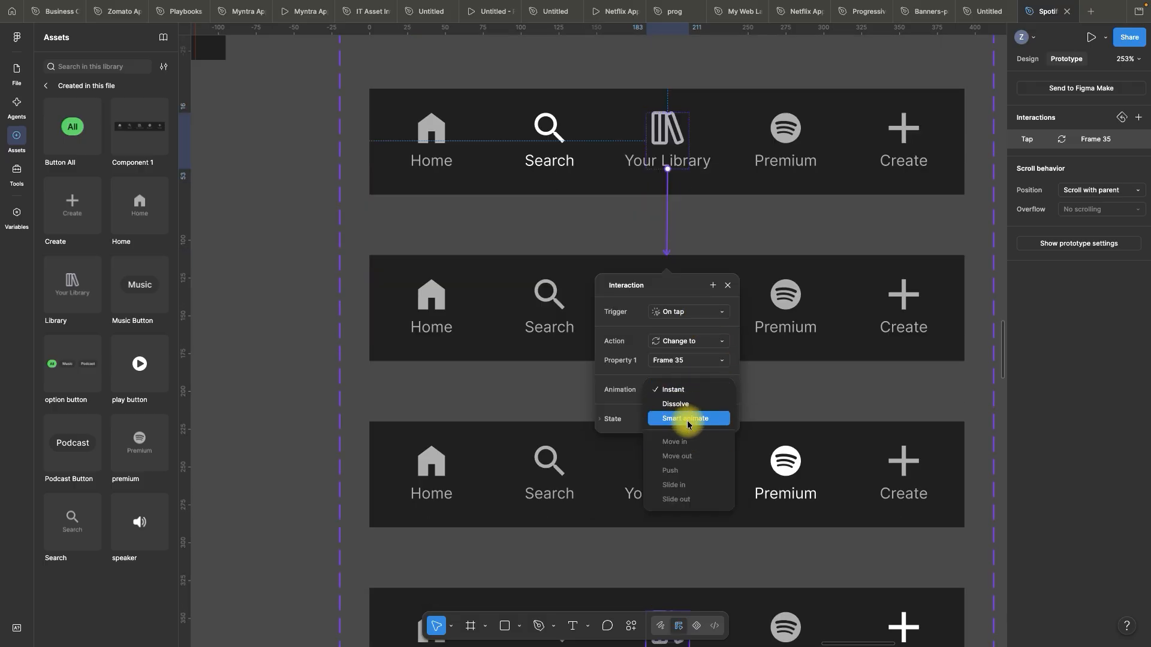
left_click(681, 420)
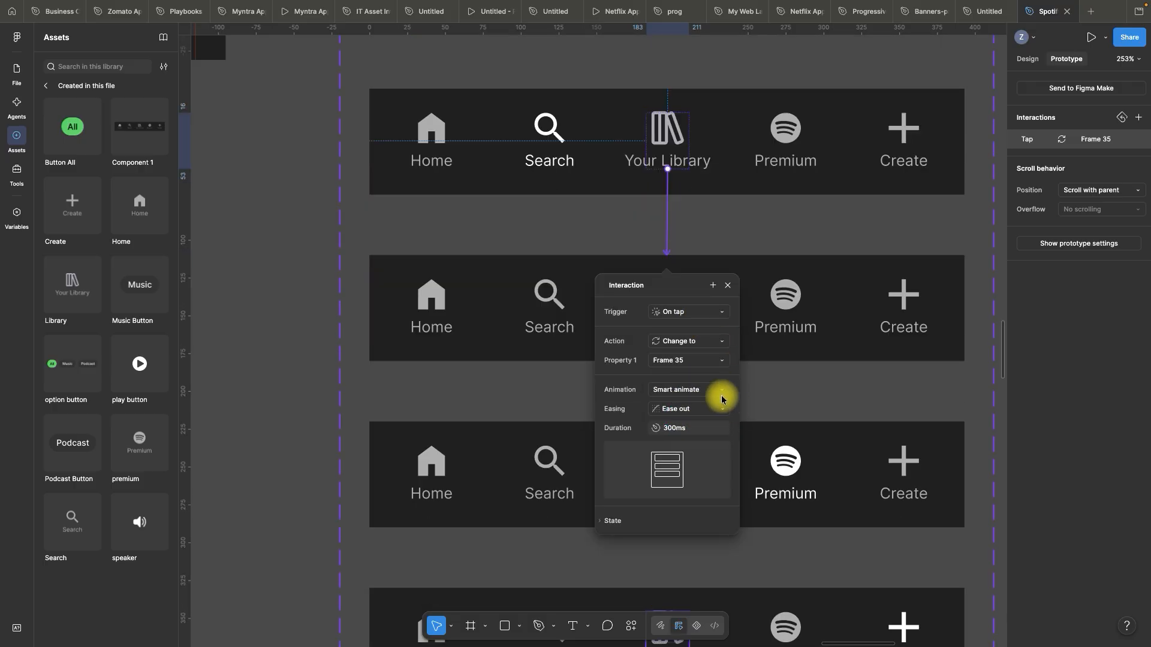
left_click(728, 285)
- Set the animation of the first navigation bar's Search interaction to Smart animate
scroll(694, 308, "up", 5)
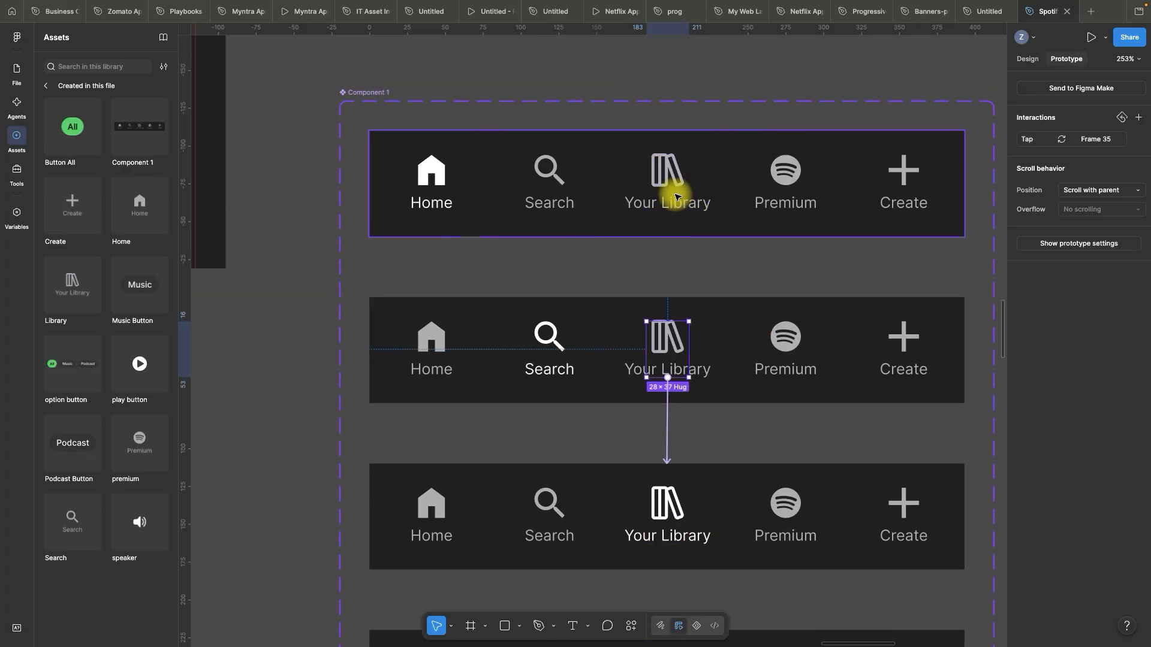
left_click(569, 189)
left_click(557, 185)
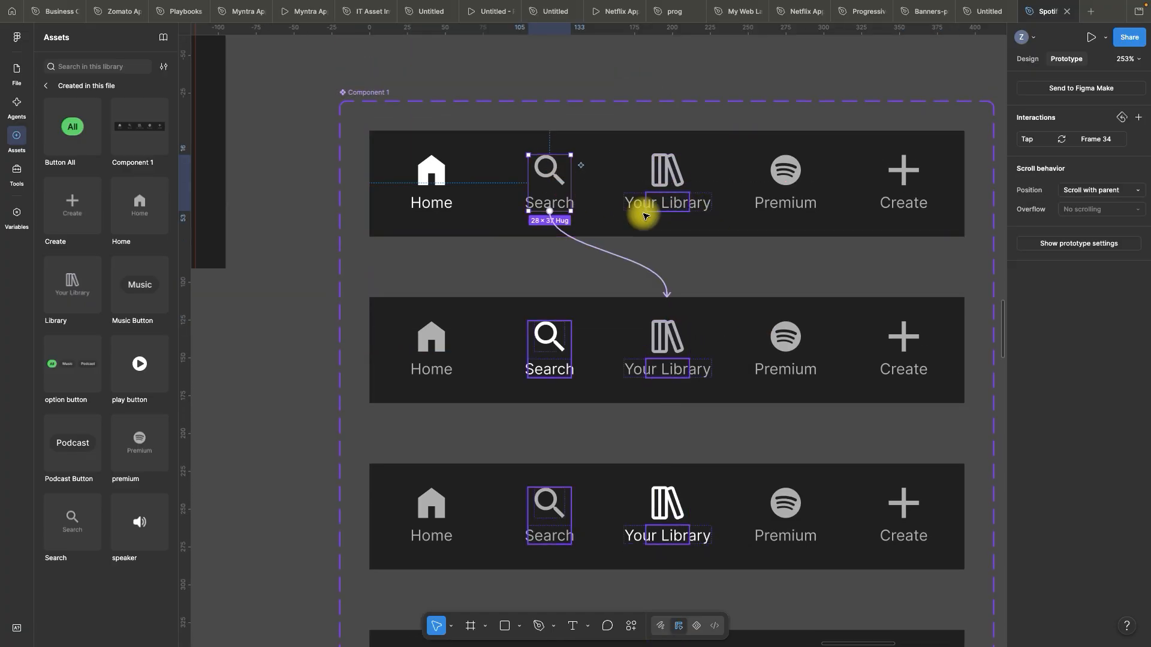
left_click(630, 260)
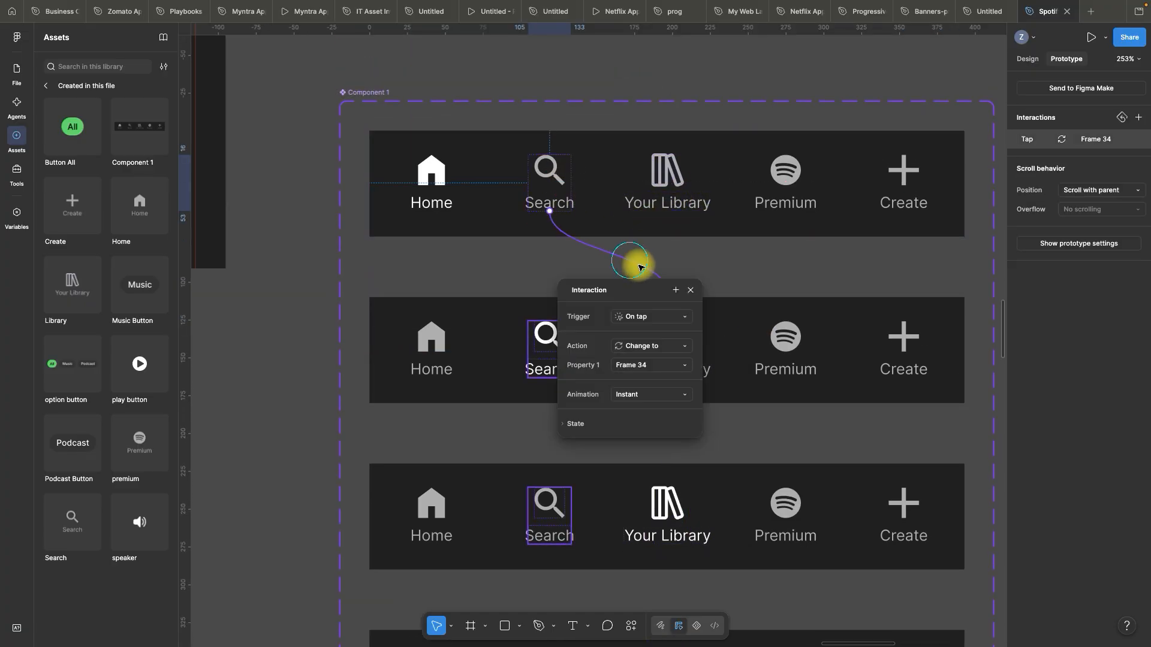
left_click(643, 395)
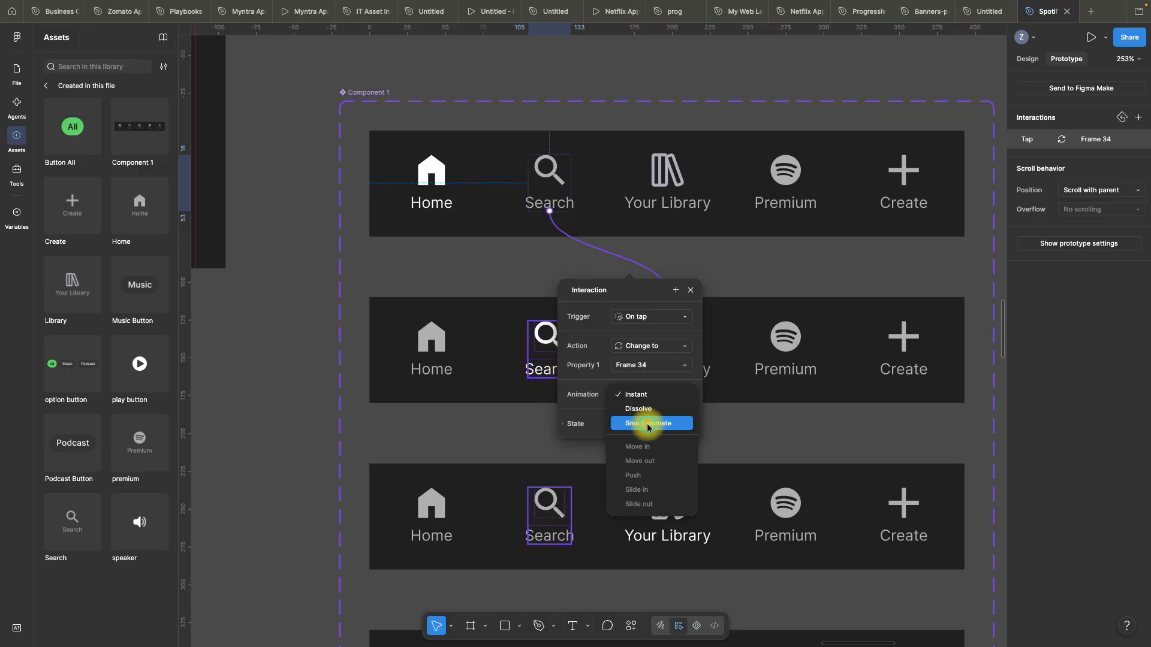
left_click(648, 425)
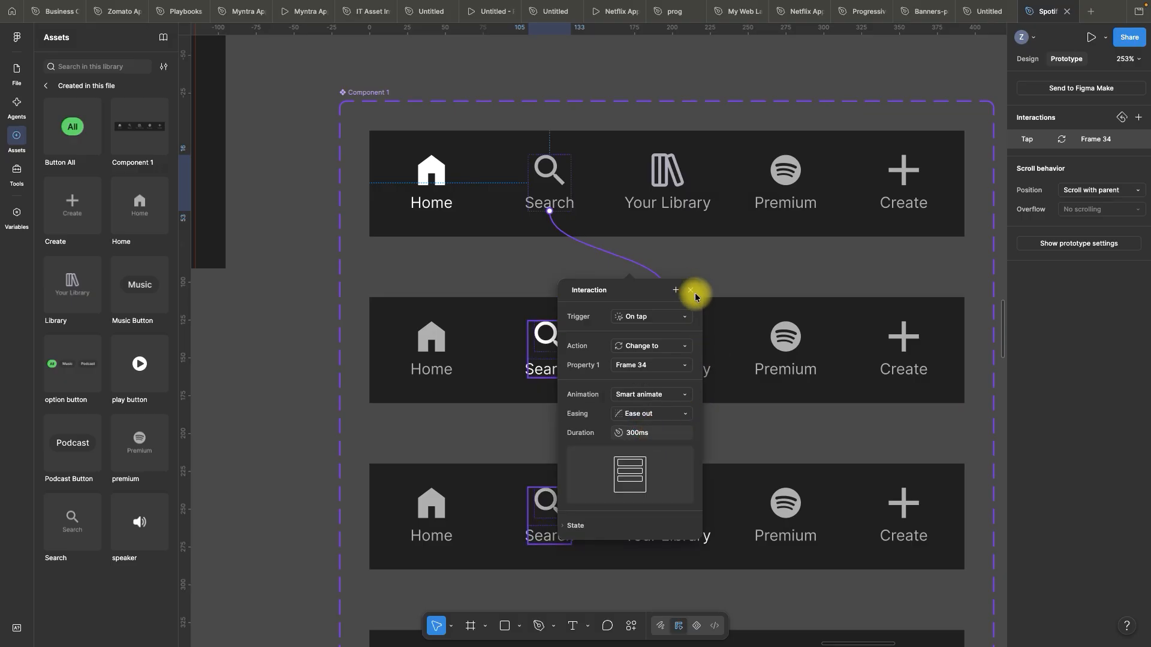
left_click(691, 294)
- Link the Premium item in the third navigation bar to the fourth bar on tap, changing to Frame 36 with Smart animate
scroll(676, 309, "down", 2)
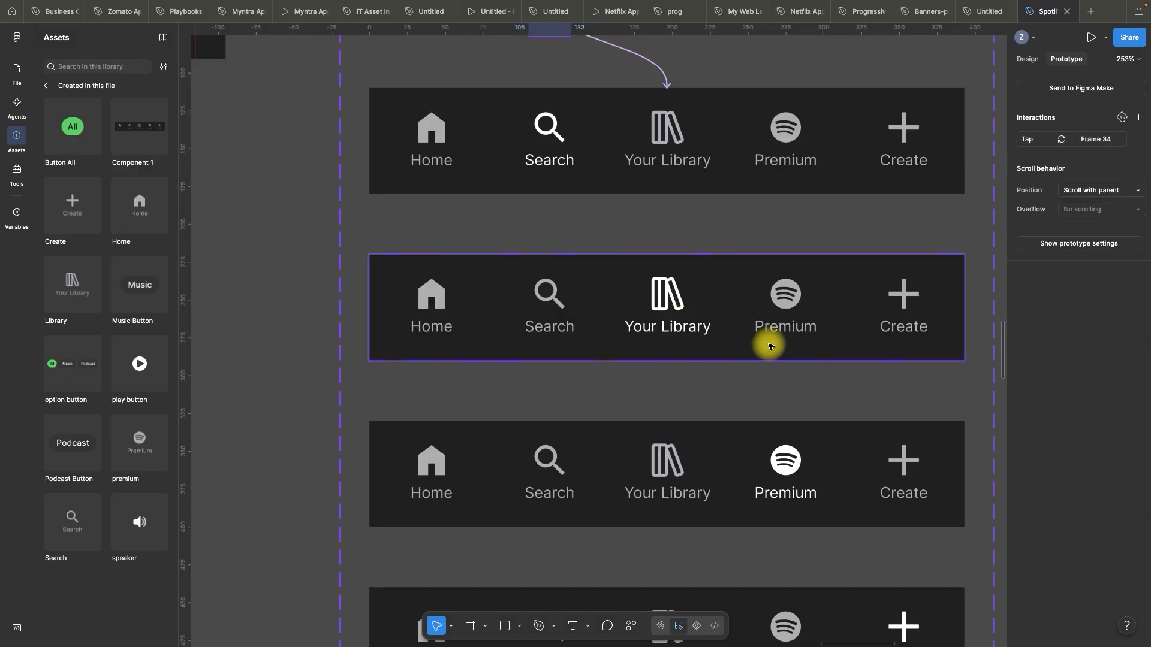
left_click(794, 297)
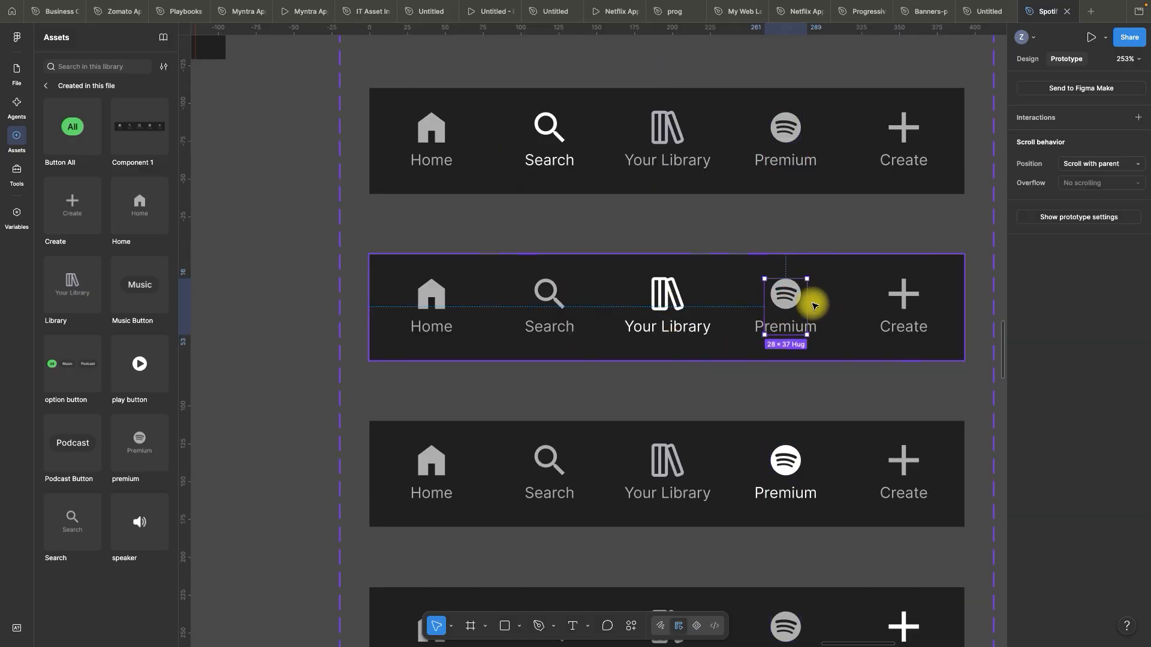
left_click_drag(811, 309, 656, 423)
scroll(662, 367, "down", 3)
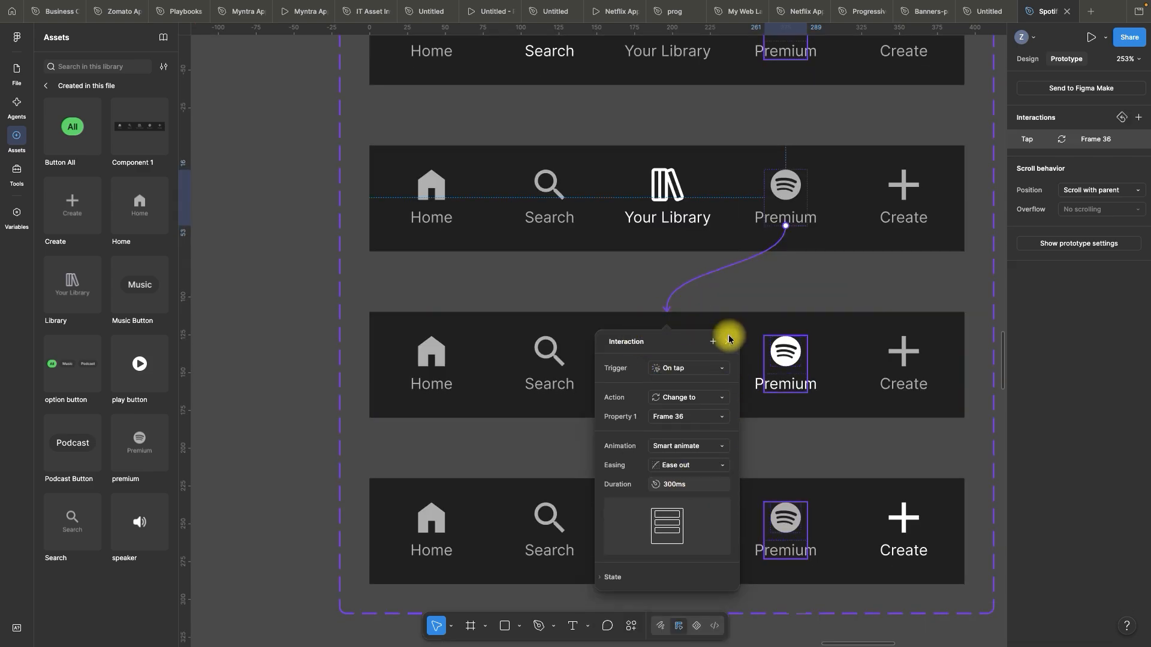
left_click(728, 343)
- Link the Create item in the fourth navigation bar to the fifth bar on tap, changing to Frame 37 with Smart animate
scroll(837, 304, "down", 1)
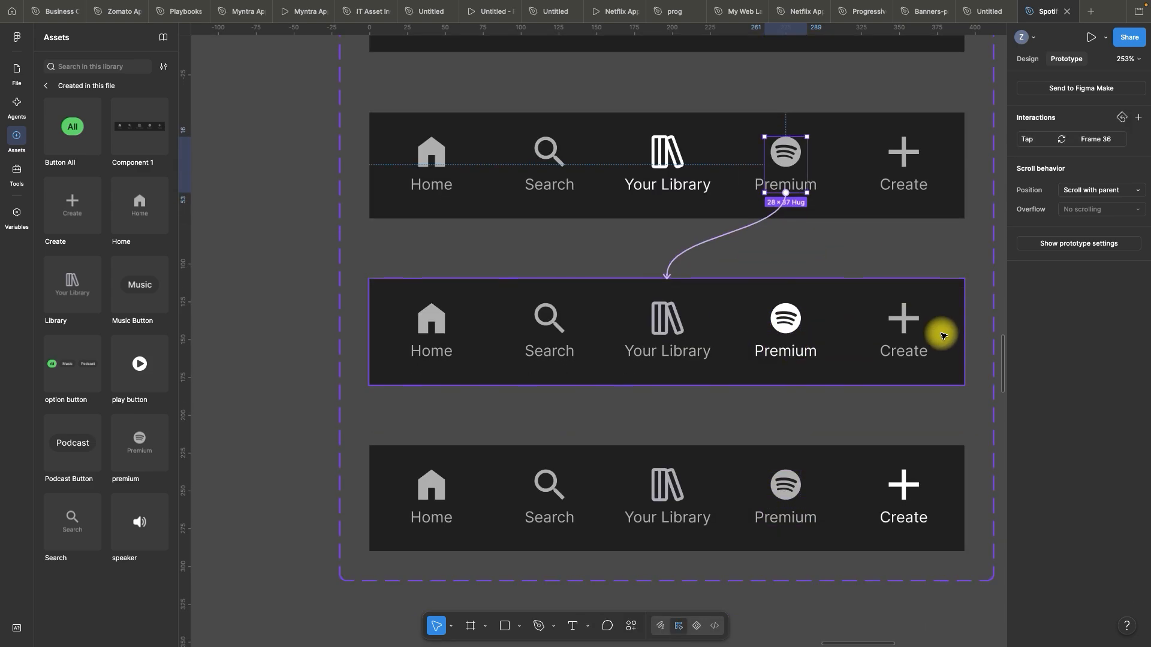
left_click(904, 326)
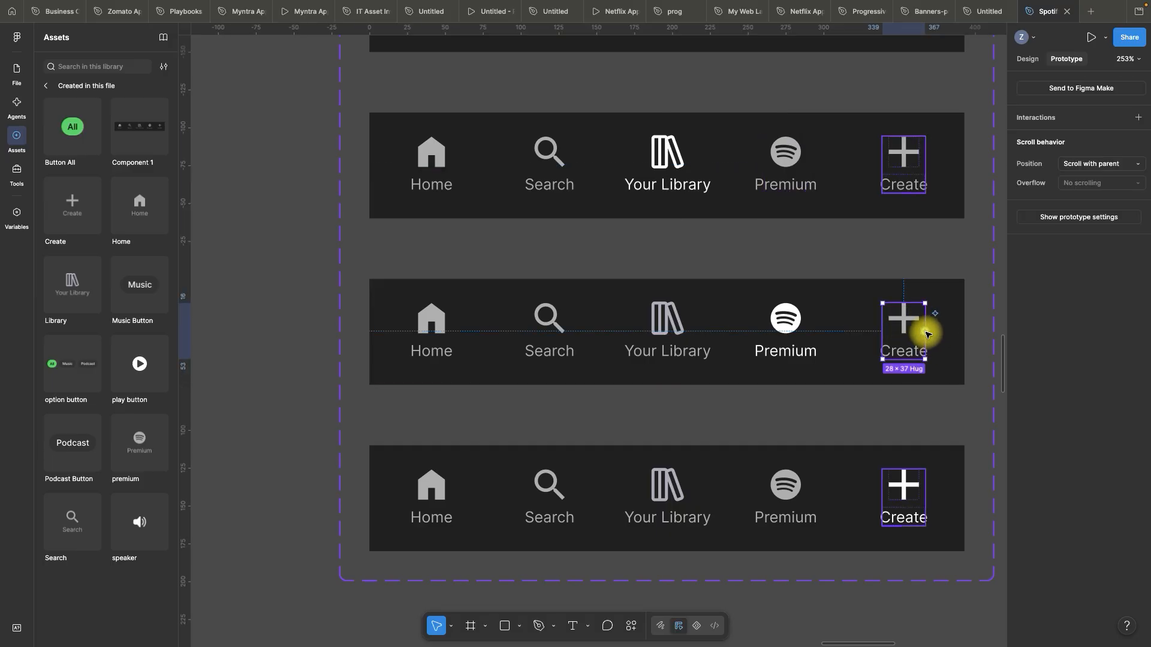
left_click_drag(927, 331, 689, 465)
scroll(725, 503, "down", 3)
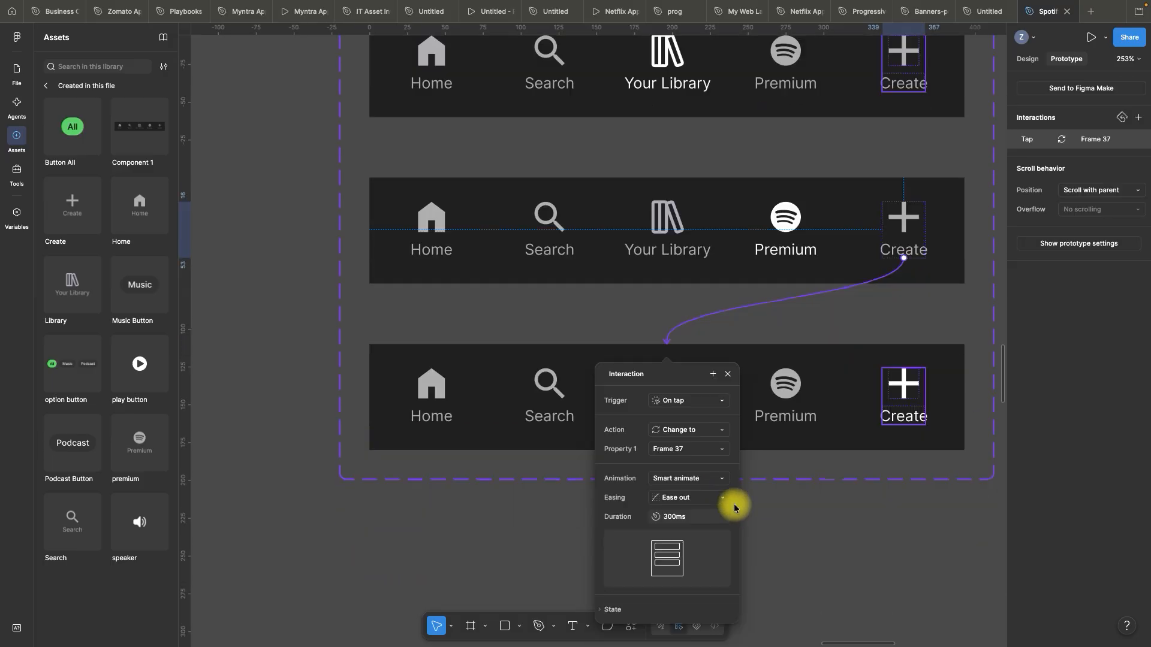
left_click(730, 374)
- Link the Your Library item in the first navigation bar to the third bar on tap, changing to Frame 35 with Smart animate
scroll(598, 498, "down", 5)
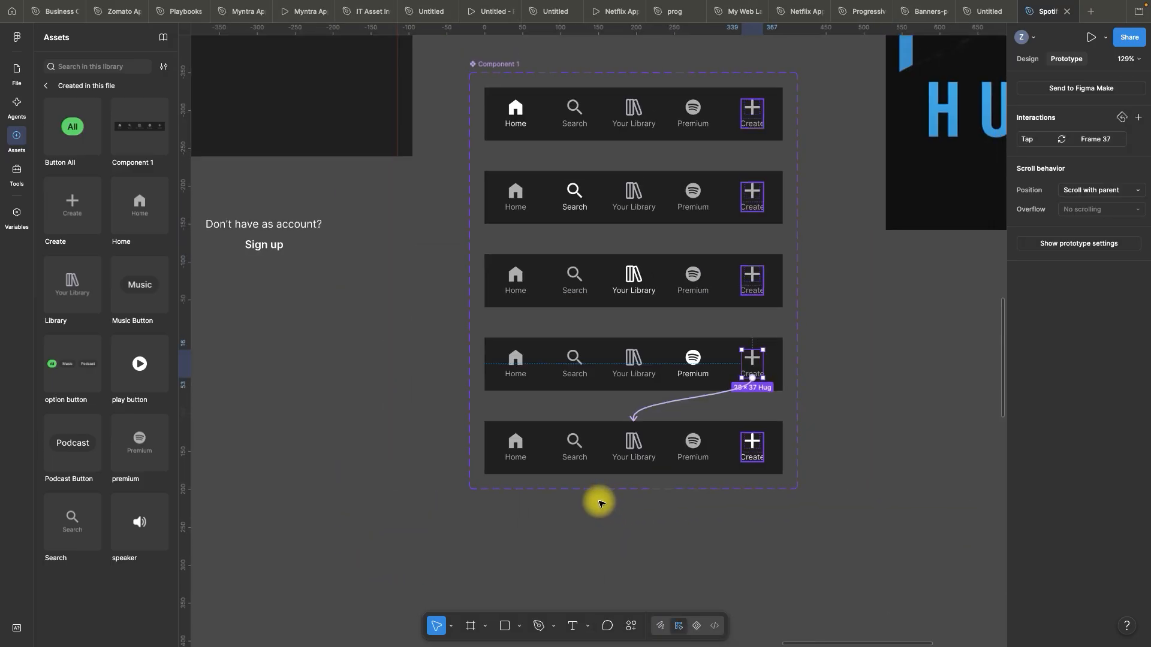
scroll(625, 347, "up", 1)
scroll(576, 146, "up", 5)
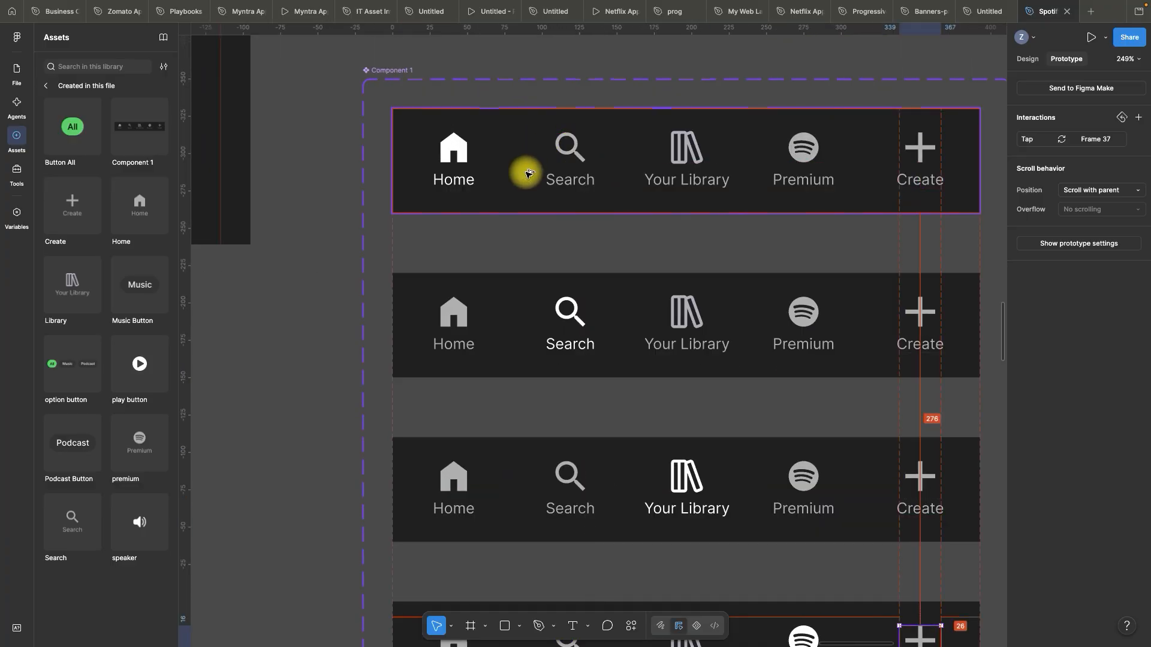
scroll(582, 179, "down", 3)
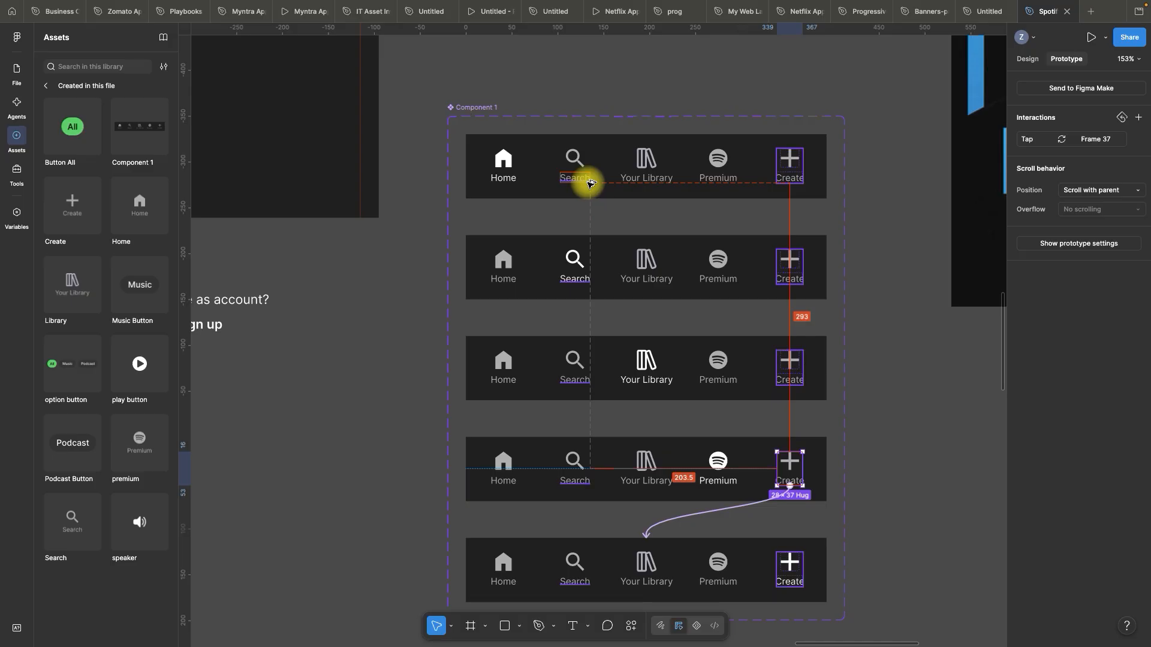
left_click(589, 183)
scroll(589, 183, "up", 3)
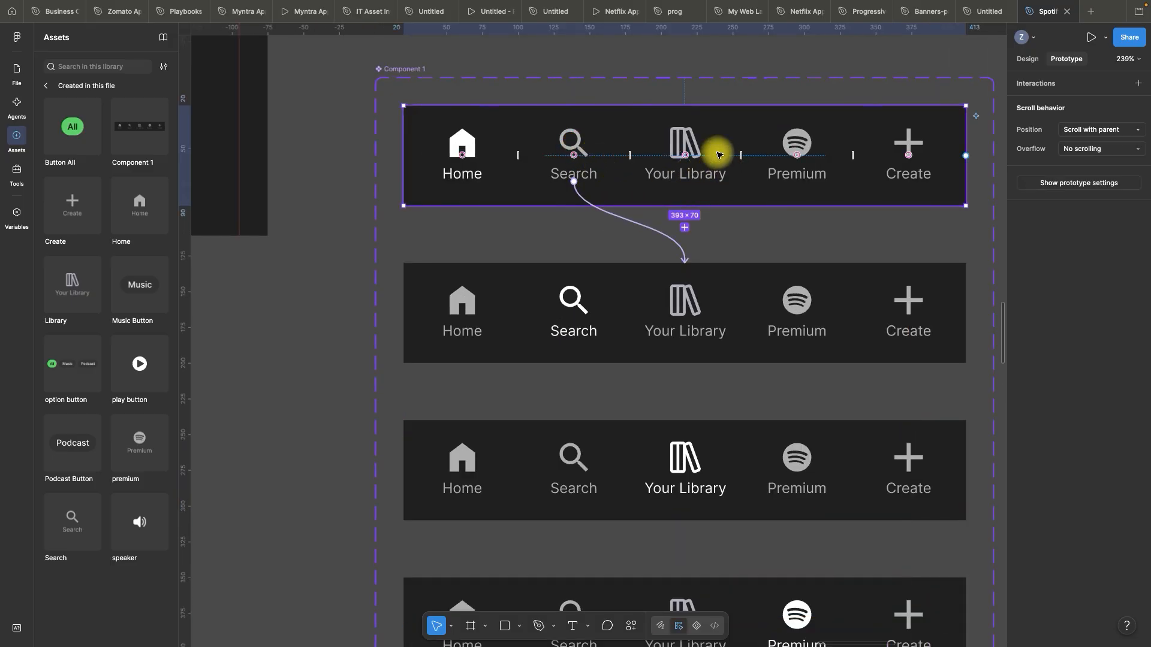
left_click(688, 140)
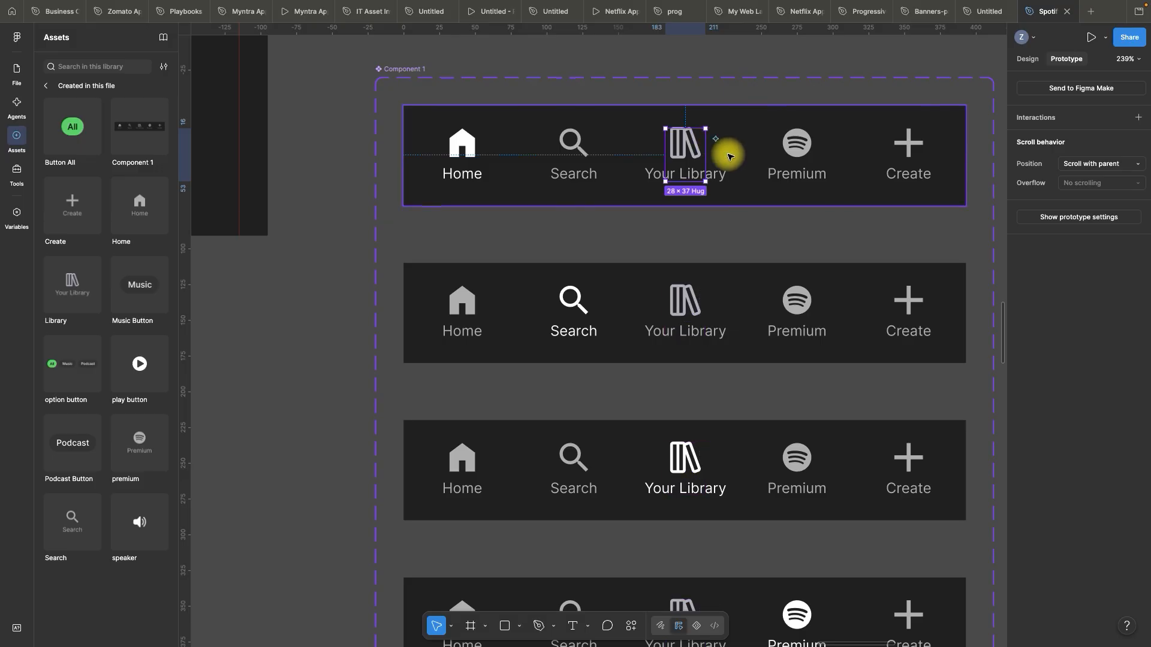
scroll(704, 176, "down", 3)
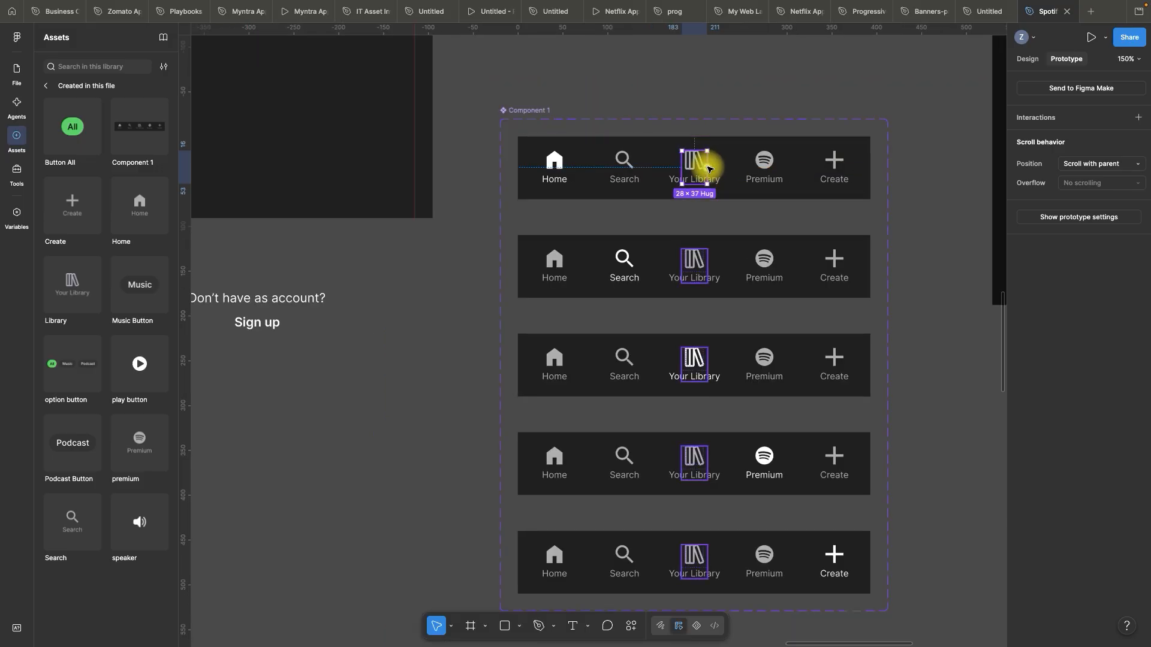
left_click_drag(694, 184, 713, 336)
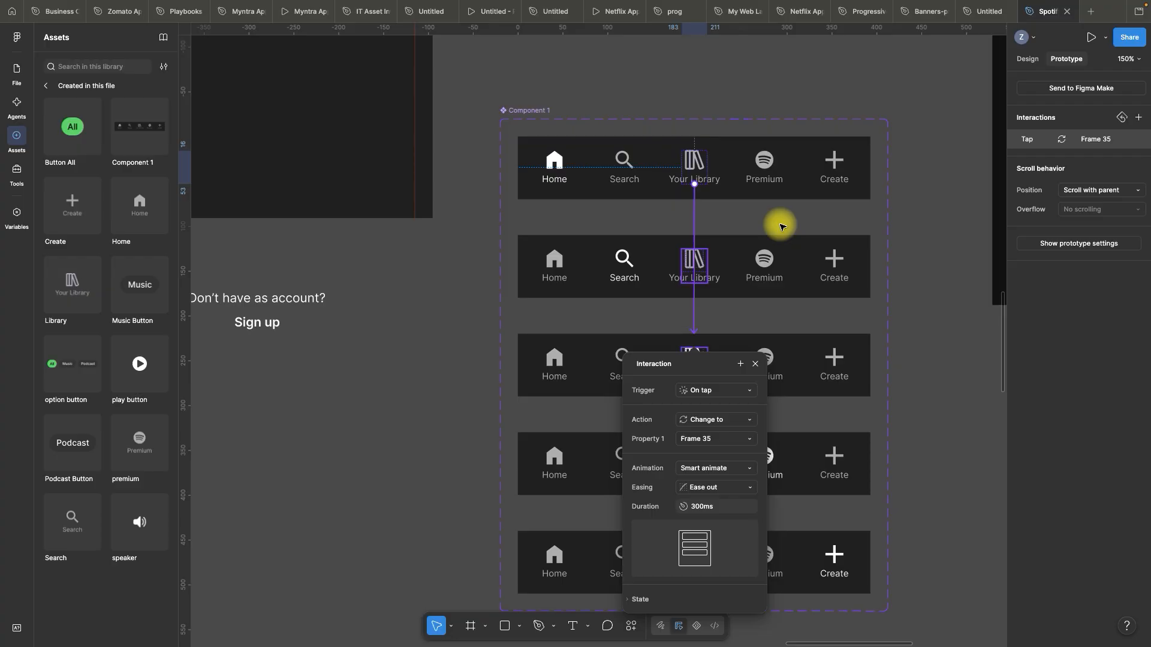
left_click(756, 365)
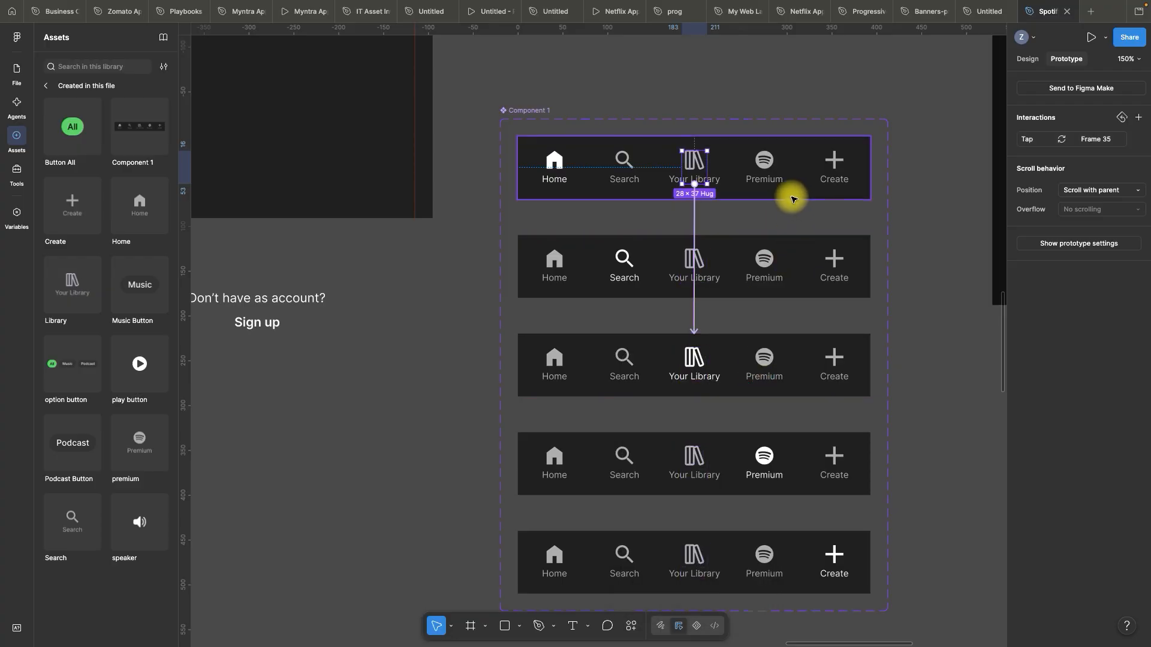
- Link the first navigation bar's Premium item to change to Frame 36 and its Create item to Frame 37, on tap with Smart animate
left_click(770, 161)
left_click_drag(777, 172, 783, 431)
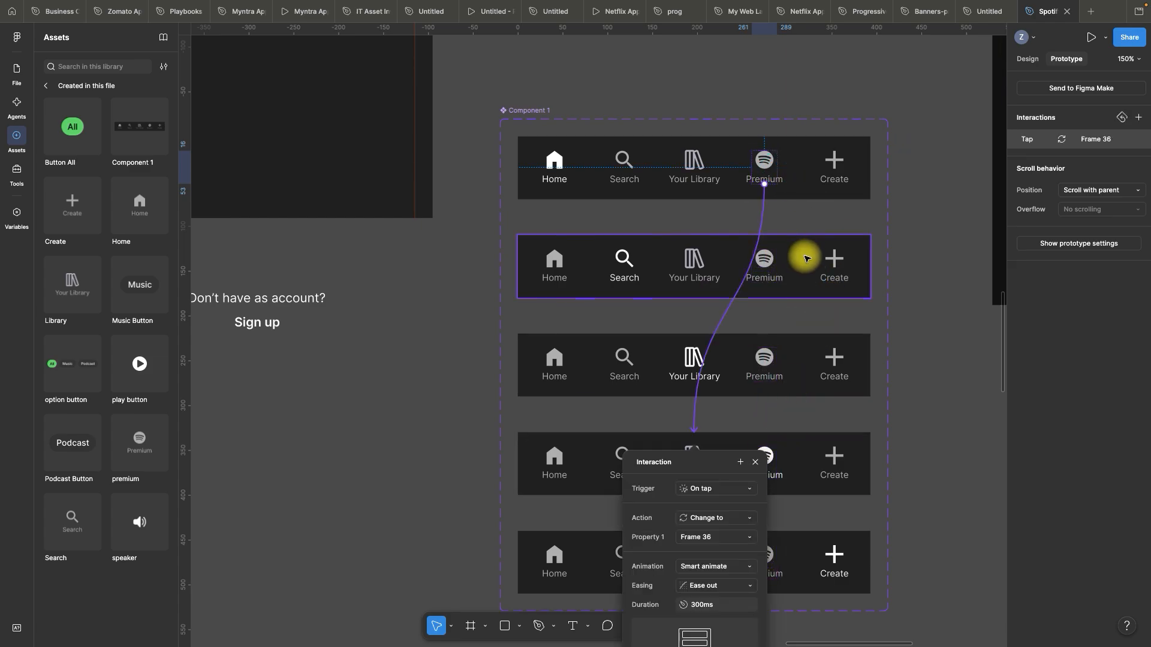
left_click(756, 469)
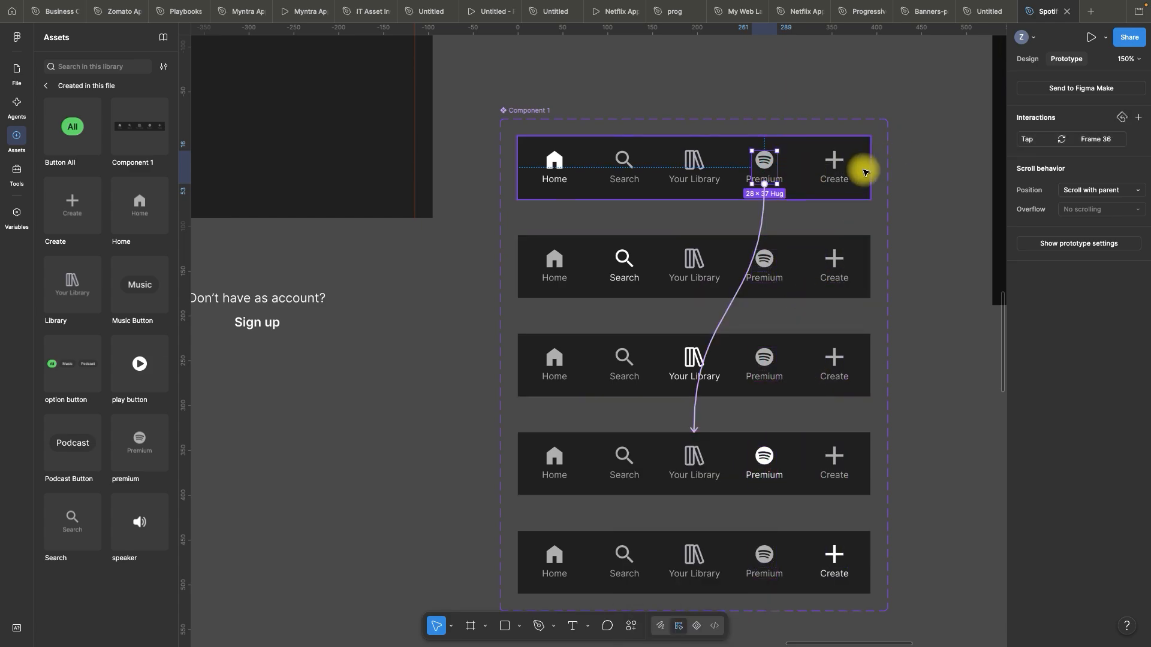
left_click(834, 162)
left_click_drag(847, 164, 788, 546)
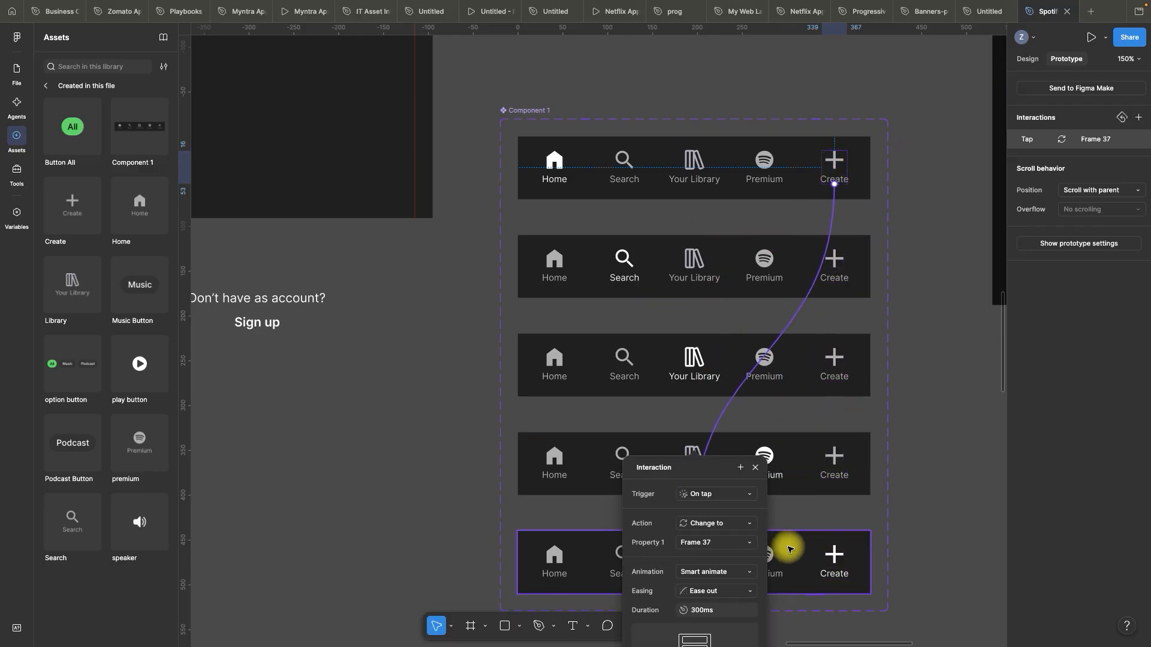
left_click(756, 469)
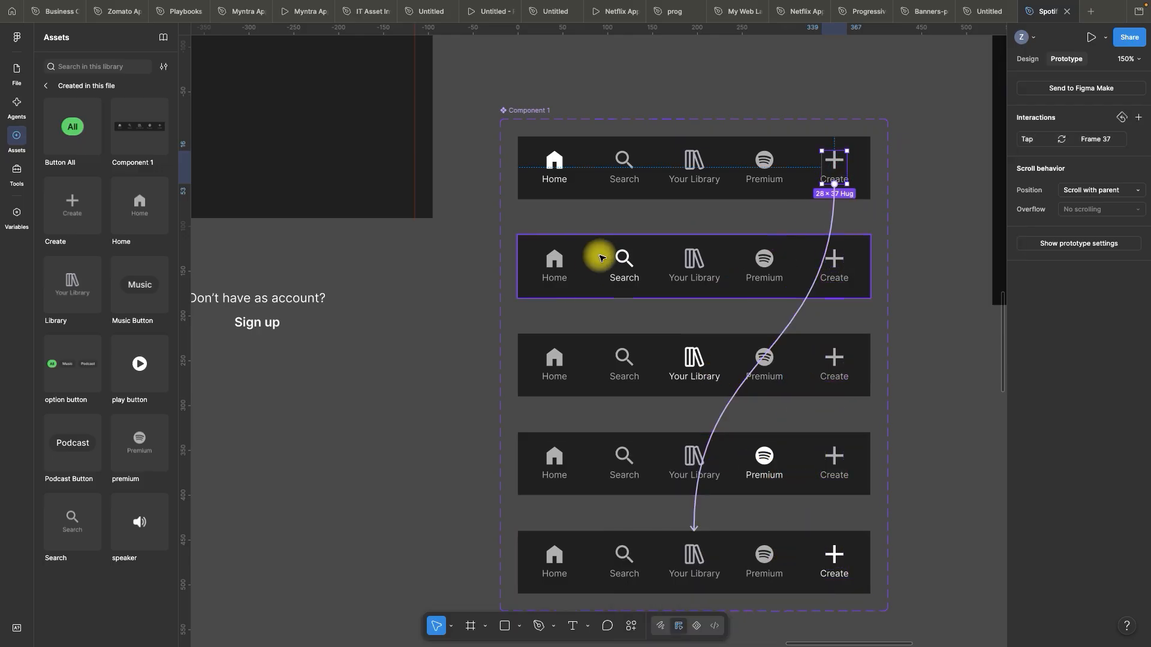
- Link the Home item in the second navigation bar to the first bar on tap, changing to Frame 33 with Smart animate
left_click(561, 260)
left_click(548, 260)
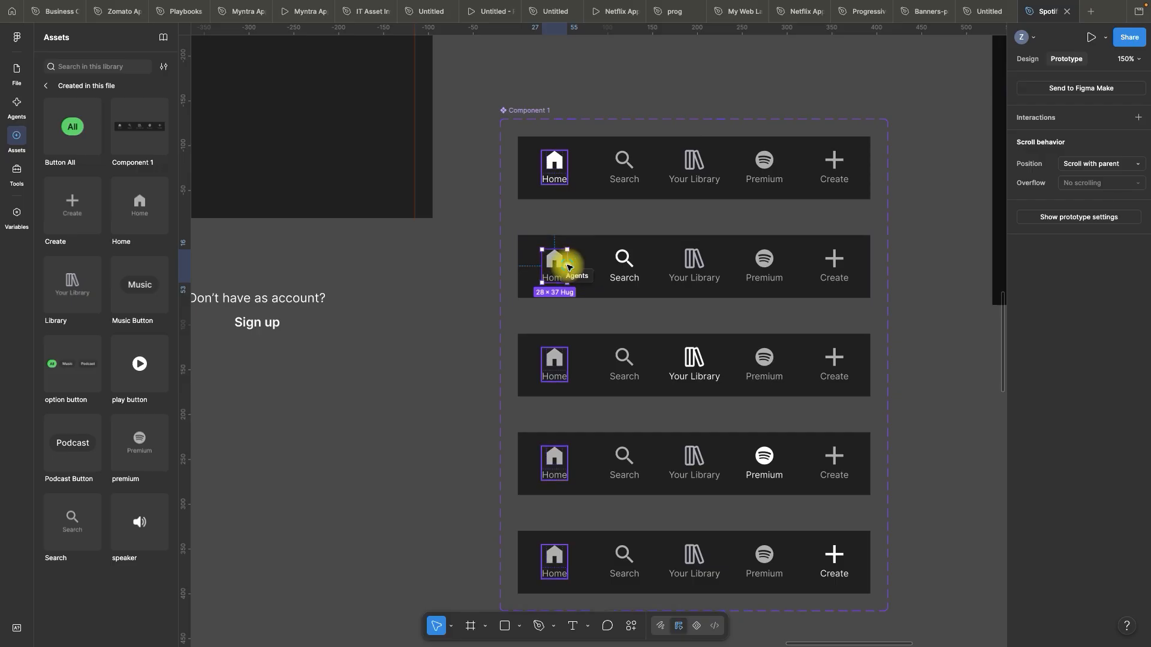
left_click_drag(568, 267, 735, 184)
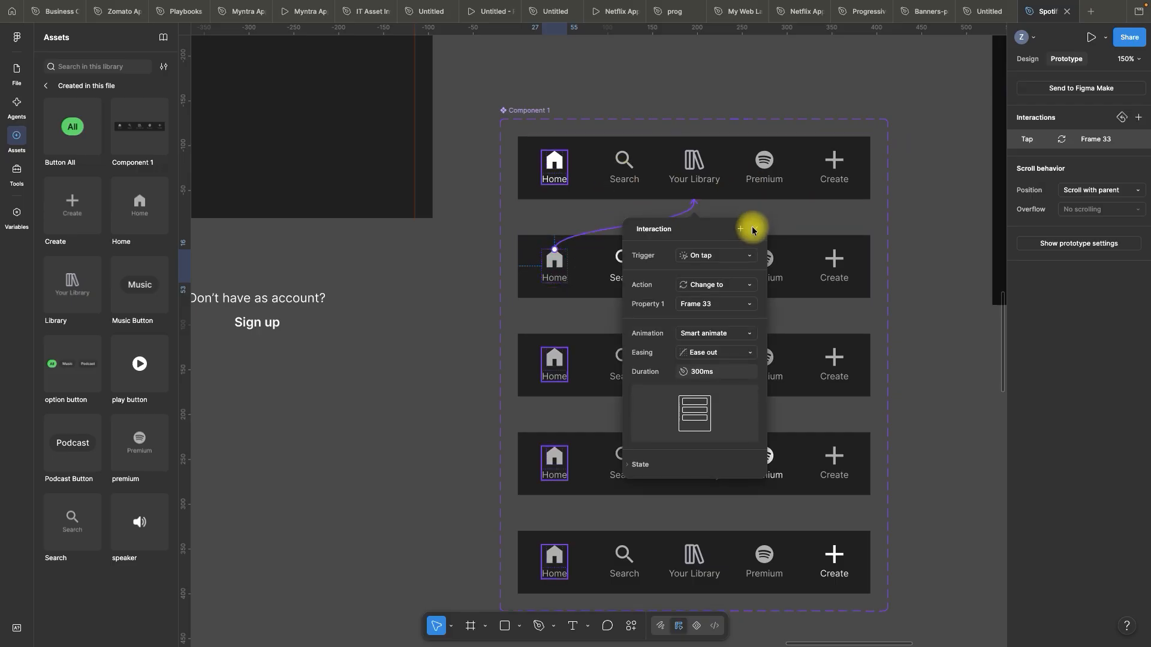
key("Escape")
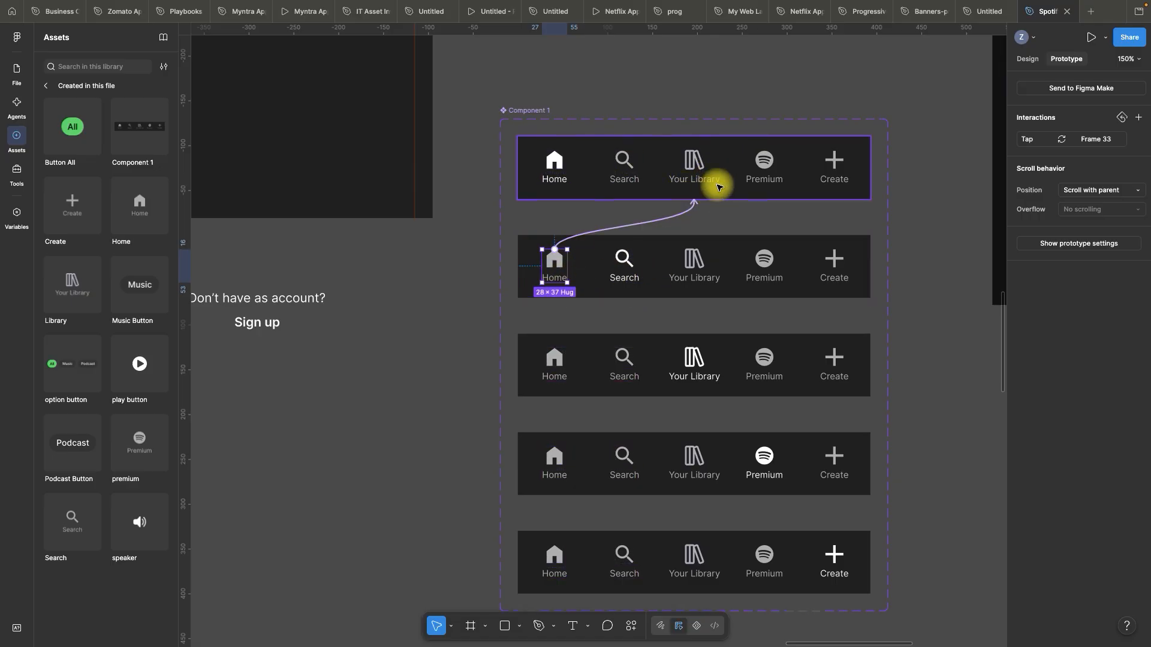
- Link the second navigation bar's Premium item to the fourth bar, Frame 36, and its Create item to the fifth, Frame 37, on tap
left_click(770, 263)
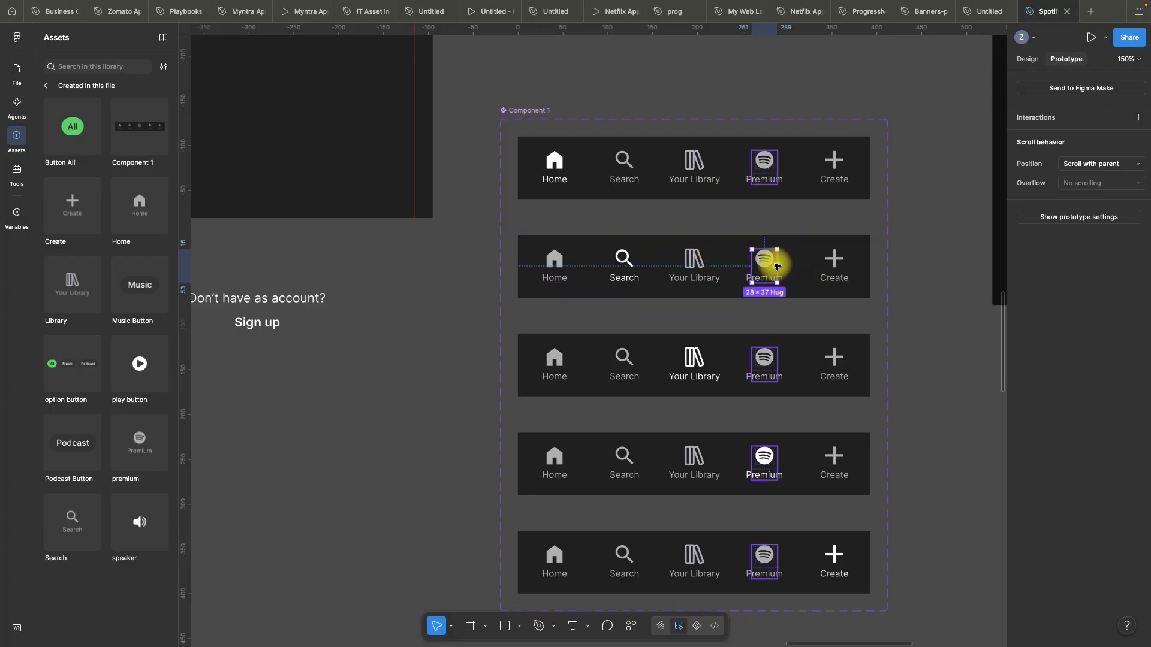
left_click_drag(779, 268, 804, 443)
left_click(695, 262)
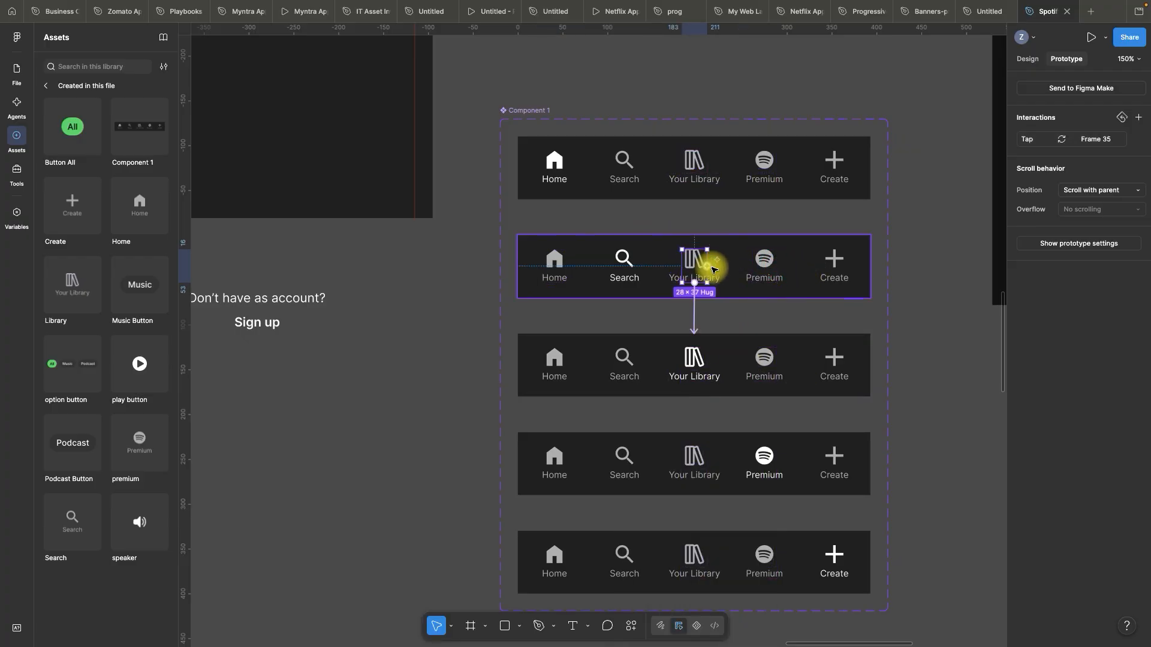
left_click(837, 262)
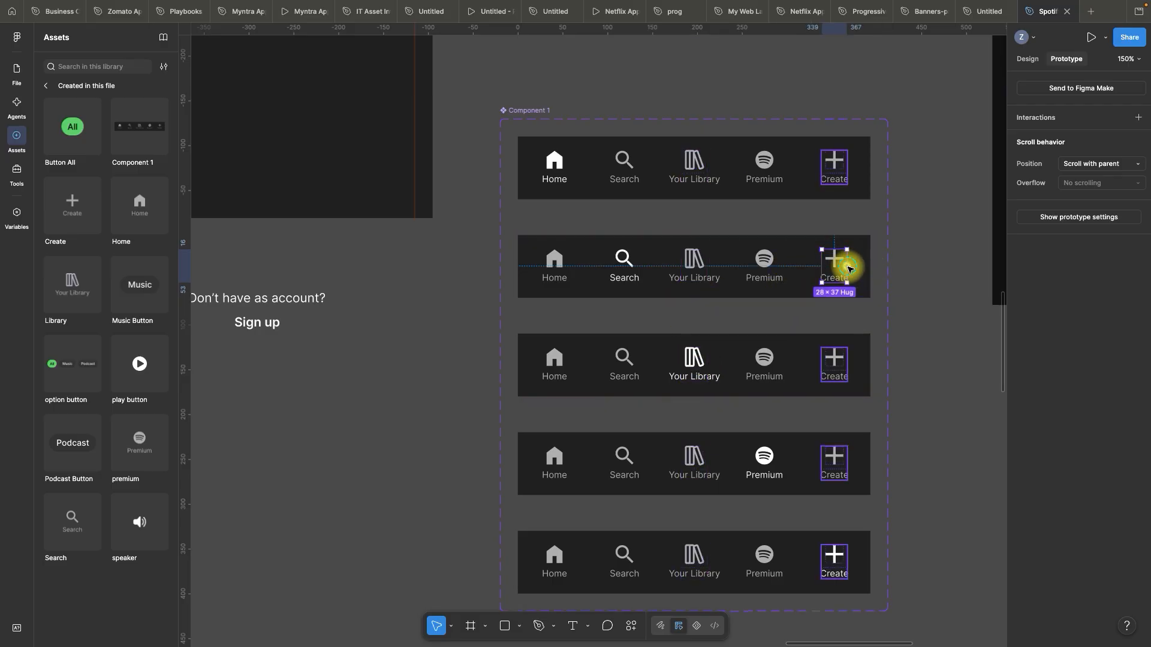
left_click_drag(849, 268, 799, 442)
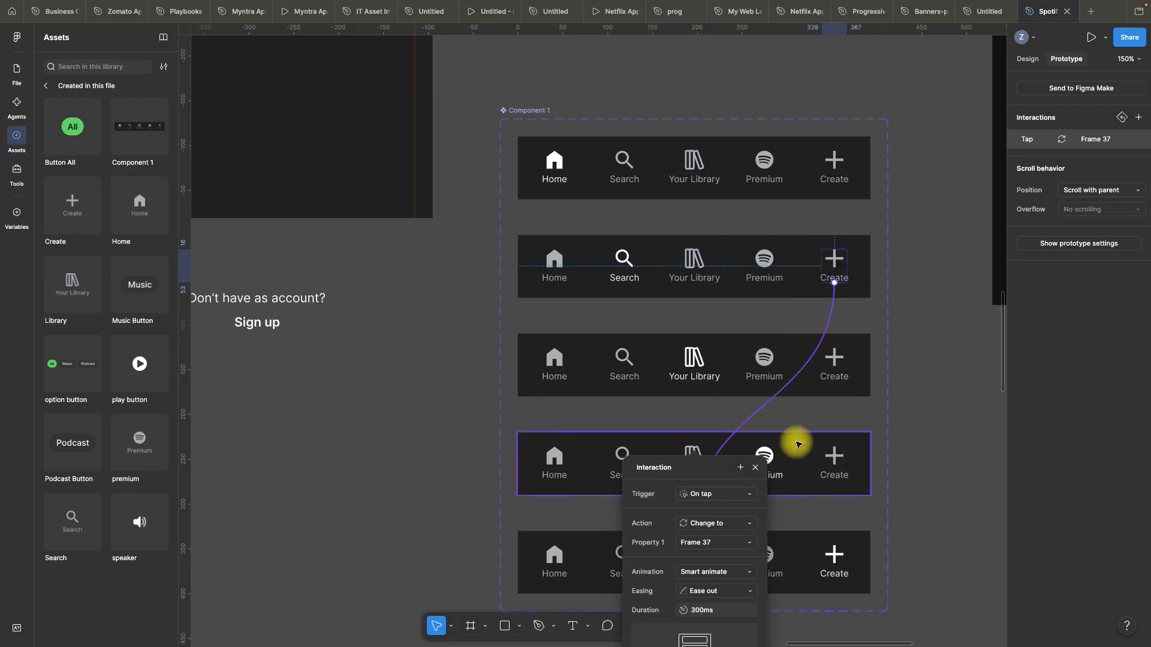
left_click(757, 470)
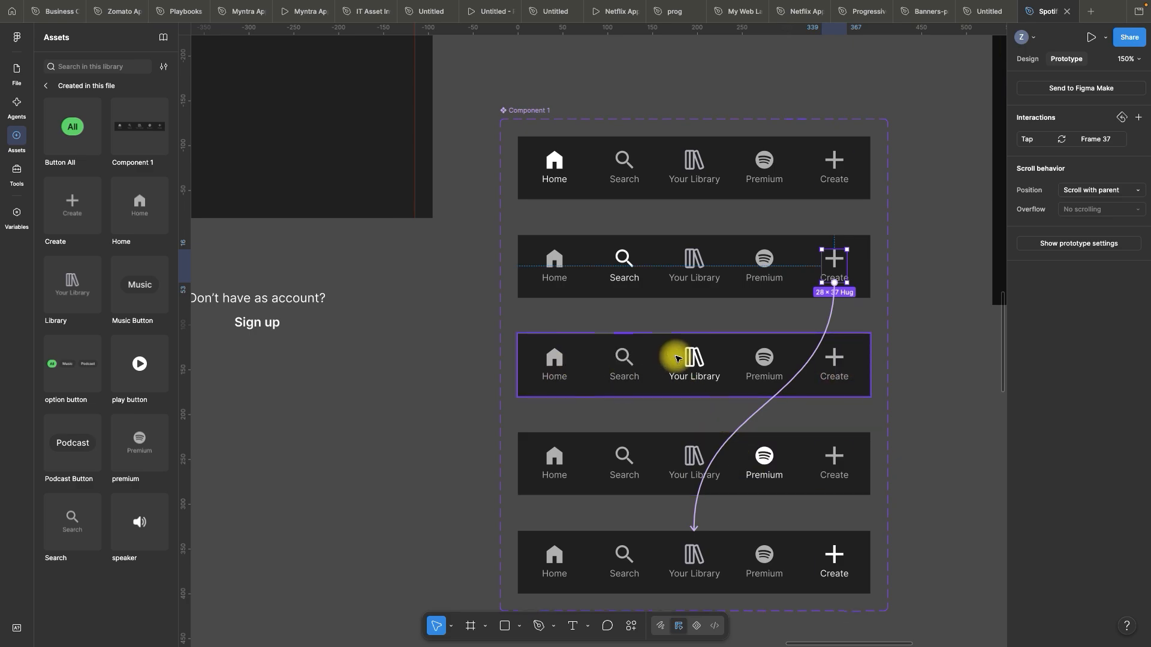
- Link the third navigation bar's Home item to change to Frame 33 and its Search item to Frame 34, on tap with Smart animate
left_click(557, 360)
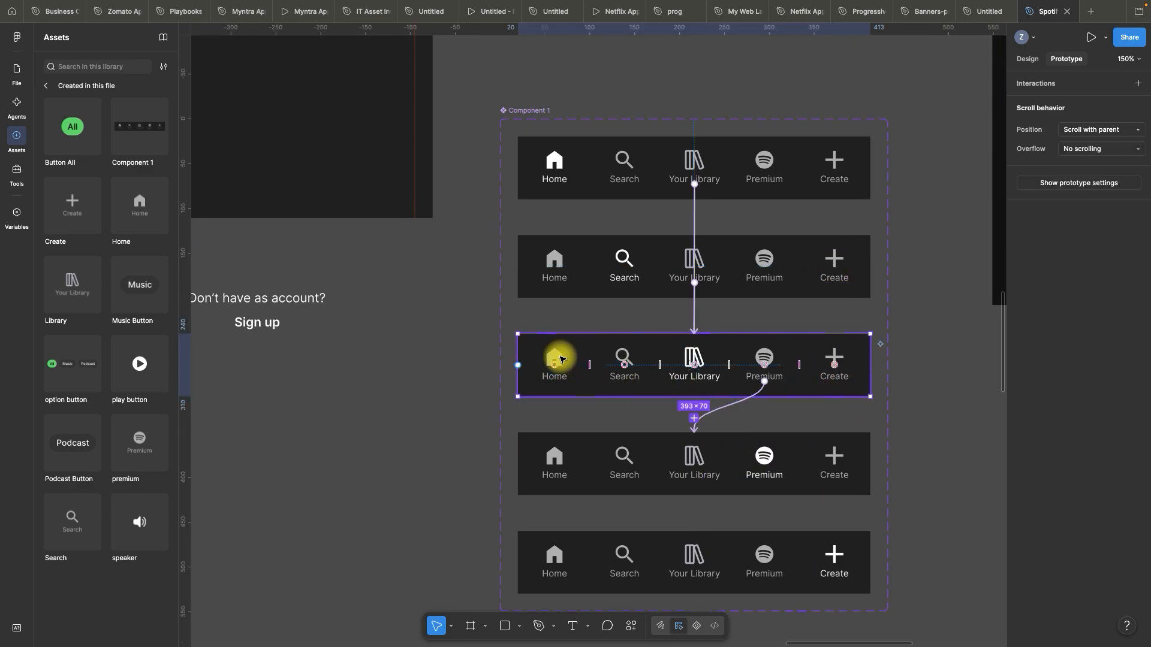
double_click(562, 358)
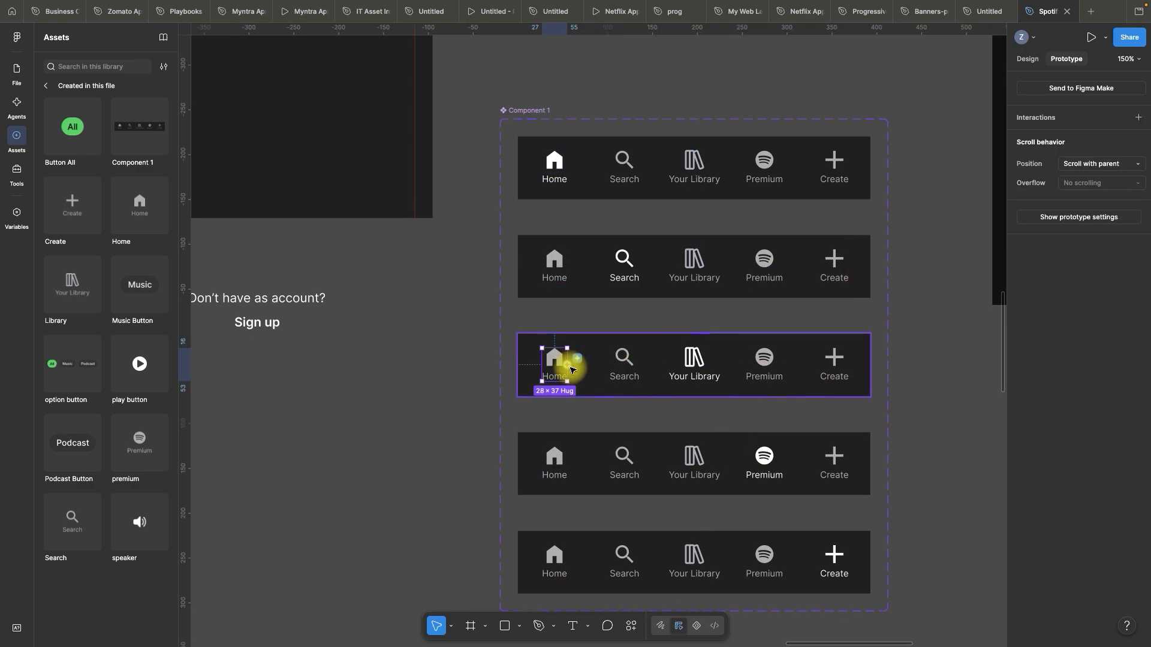
left_click_drag(568, 365, 571, 188)
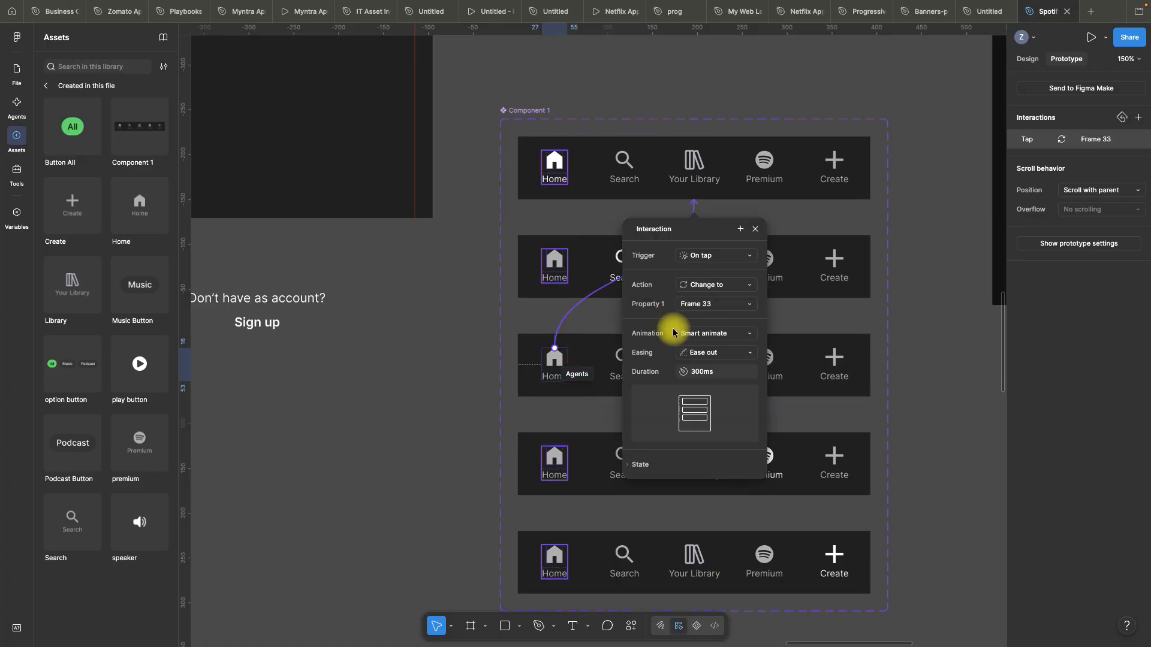
left_click(754, 230)
left_click(625, 363)
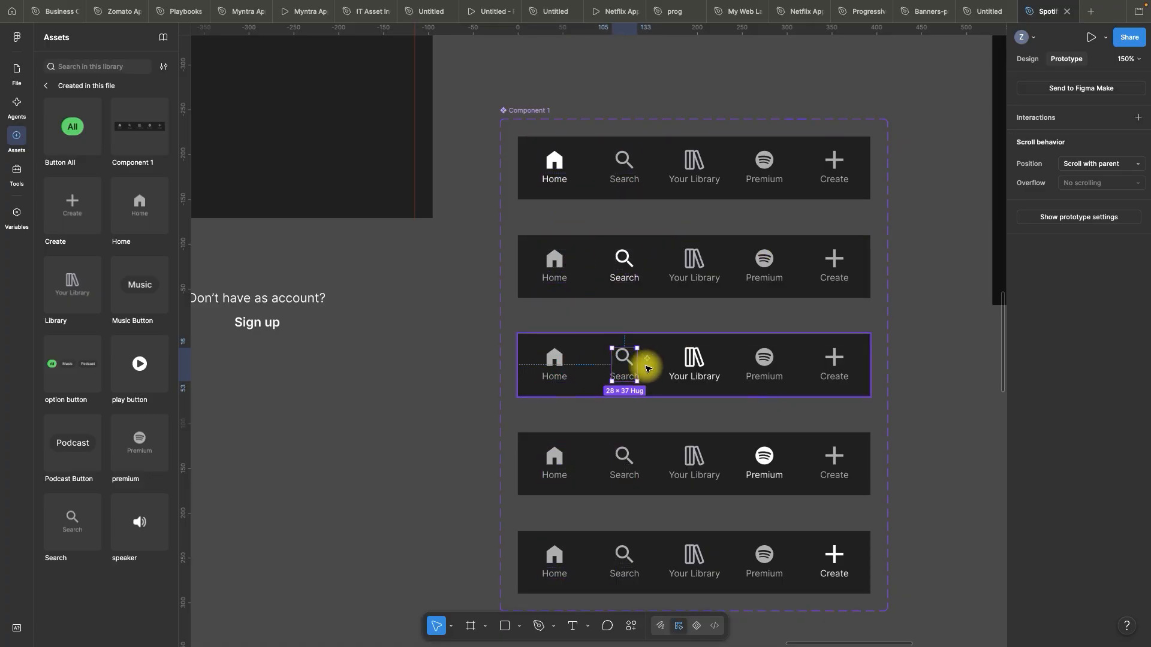
left_click_drag(638, 368, 653, 293)
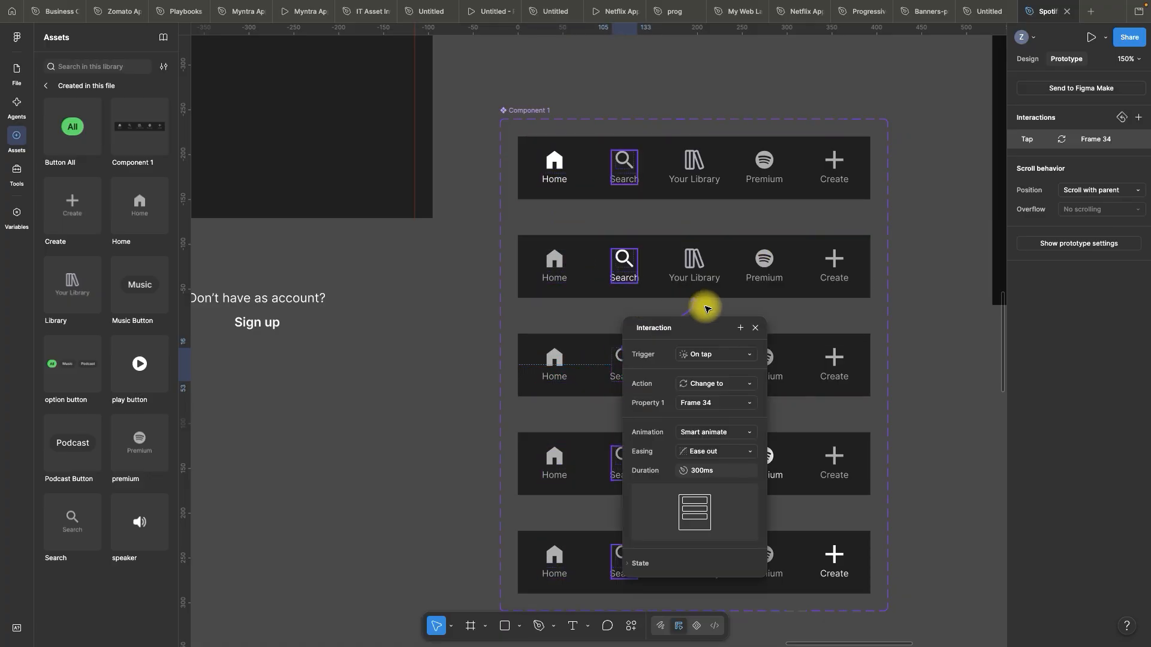
left_click(756, 329)
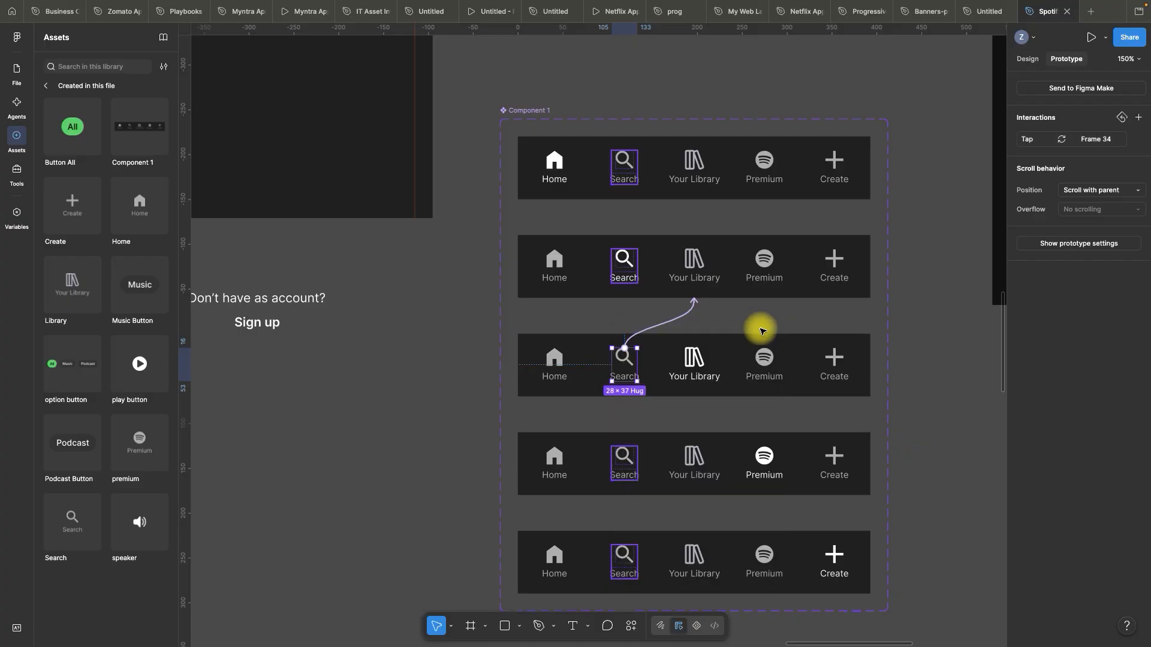
- Link the Create item in the third navigation bar to the fifth bar on tap, changing to Frame 37
left_click(766, 360)
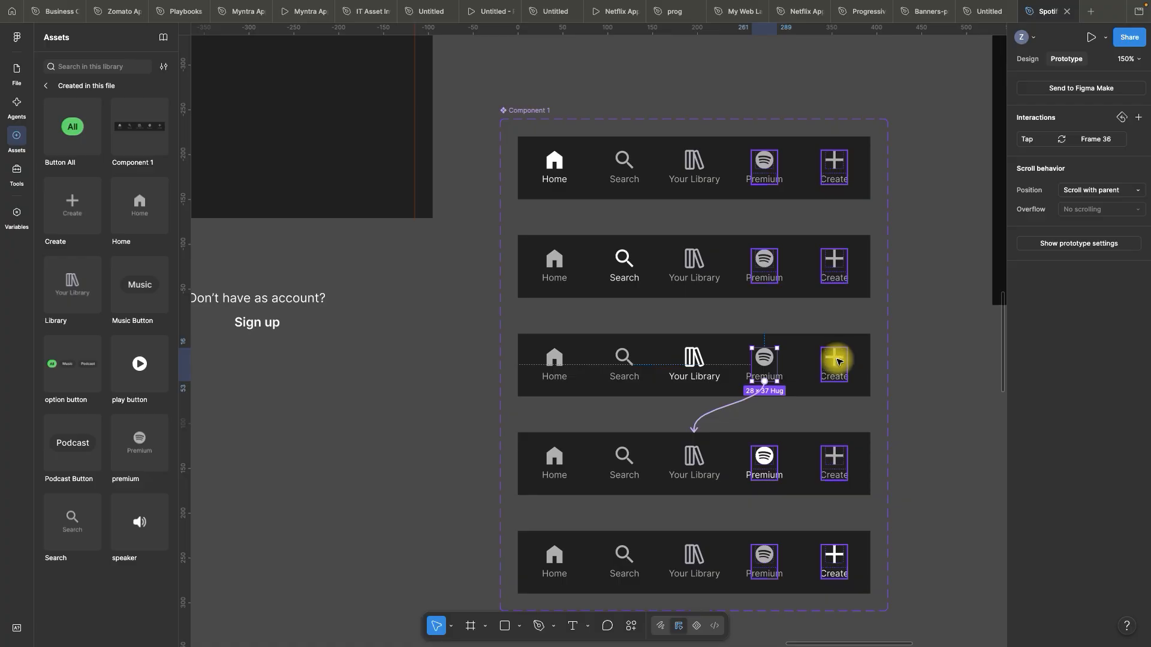
left_click(838, 361)
left_click_drag(843, 368, 803, 536)
left_click(757, 469)
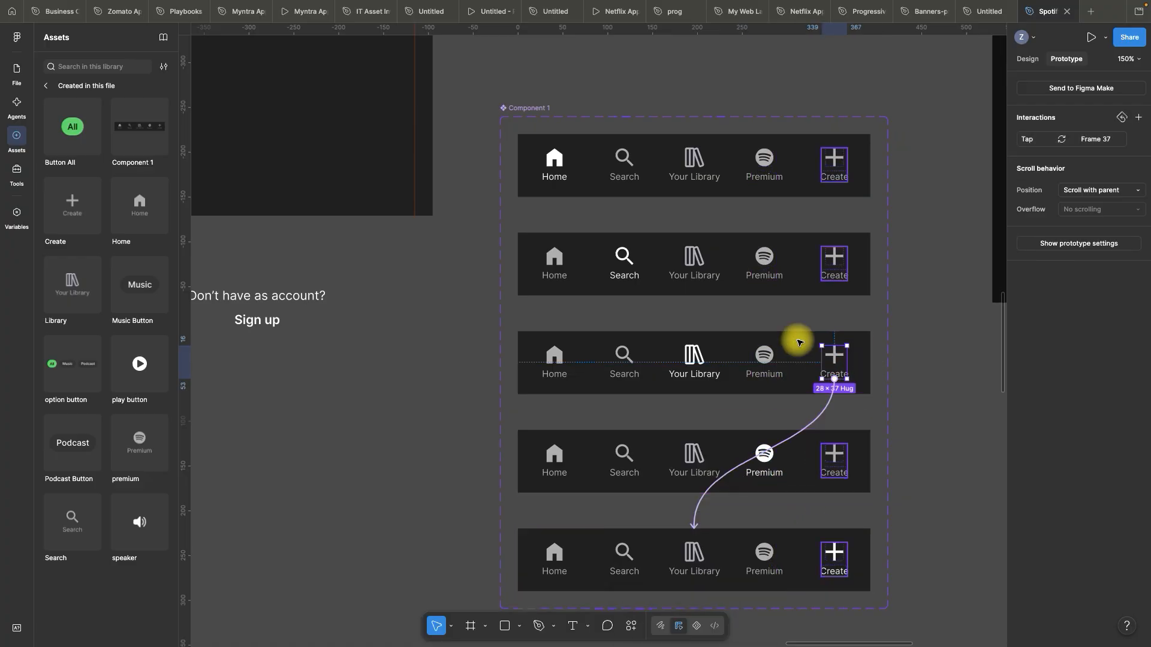
- Link the fourth navigation bar's Home item to change to Frame 33 and its Search item to Frame 34, on tap with Smart animate
scroll(797, 342, "down", 3)
left_click(557, 375)
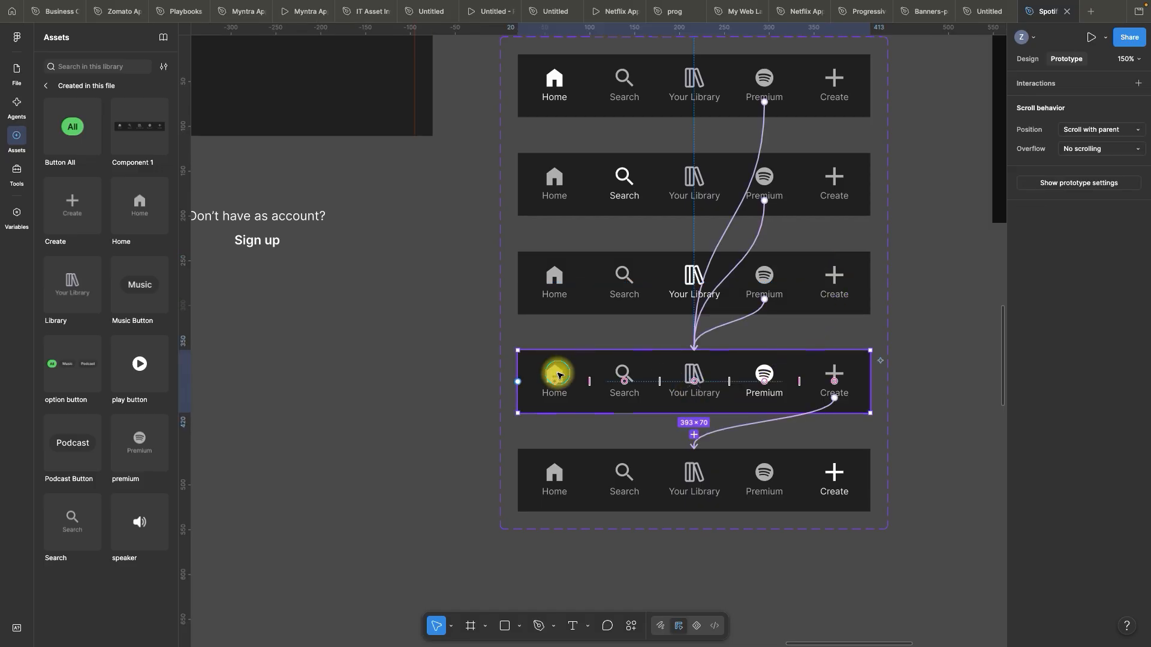
left_click(557, 376)
left_click_drag(569, 382, 593, 108)
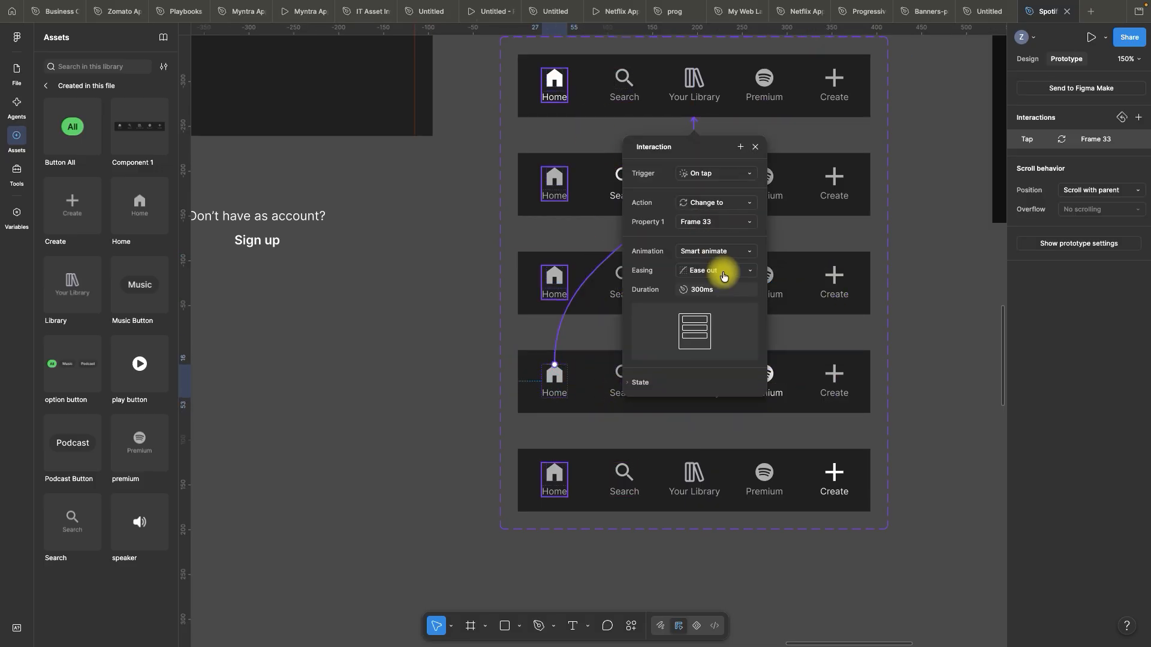
left_click(754, 148)
left_click(627, 380)
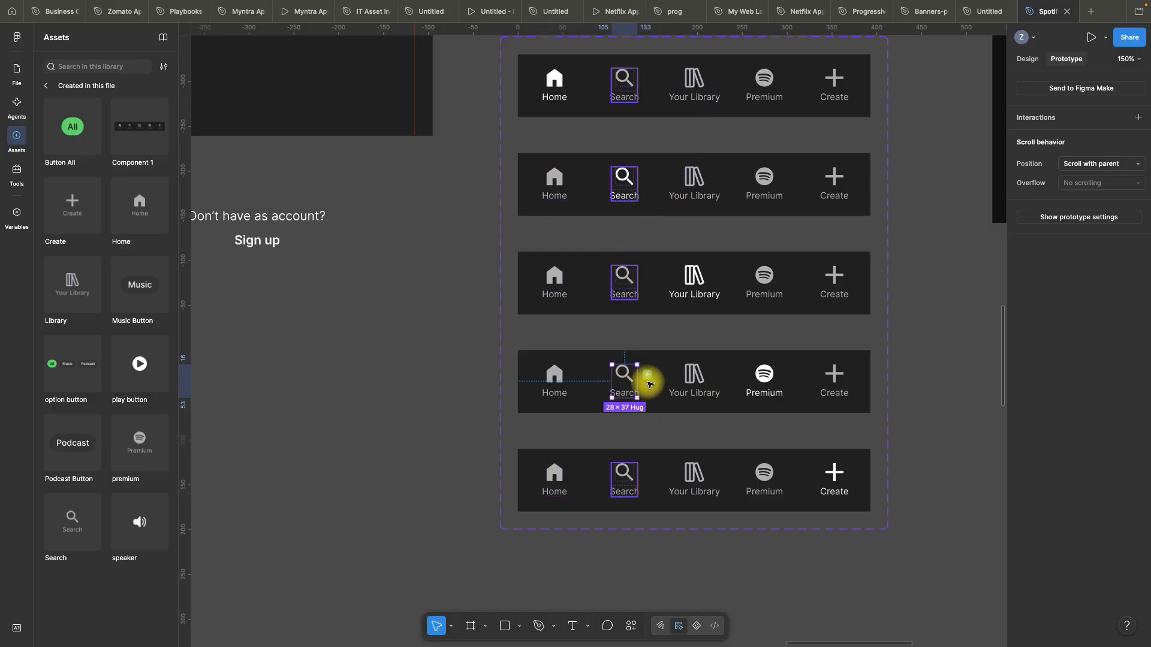
left_click_drag(637, 380, 632, 206)
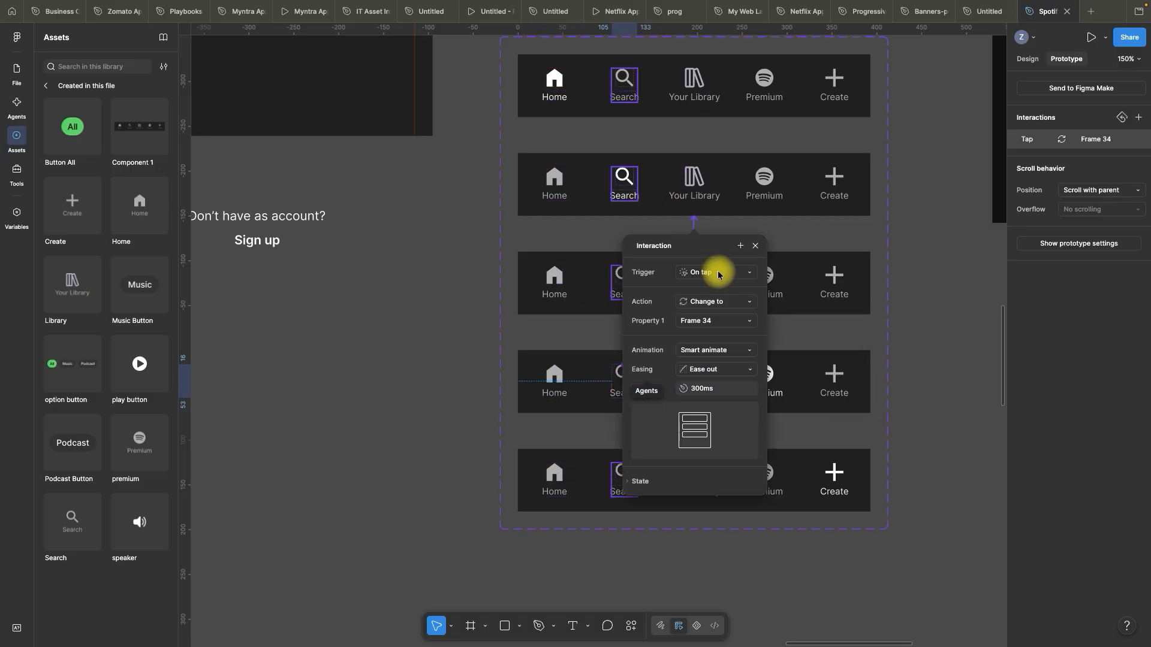
left_click(755, 246)
- Link the Your Library item in the fourth navigation bar to the third bar on tap, changing to Frame 35 with Smart animate
left_click(695, 380)
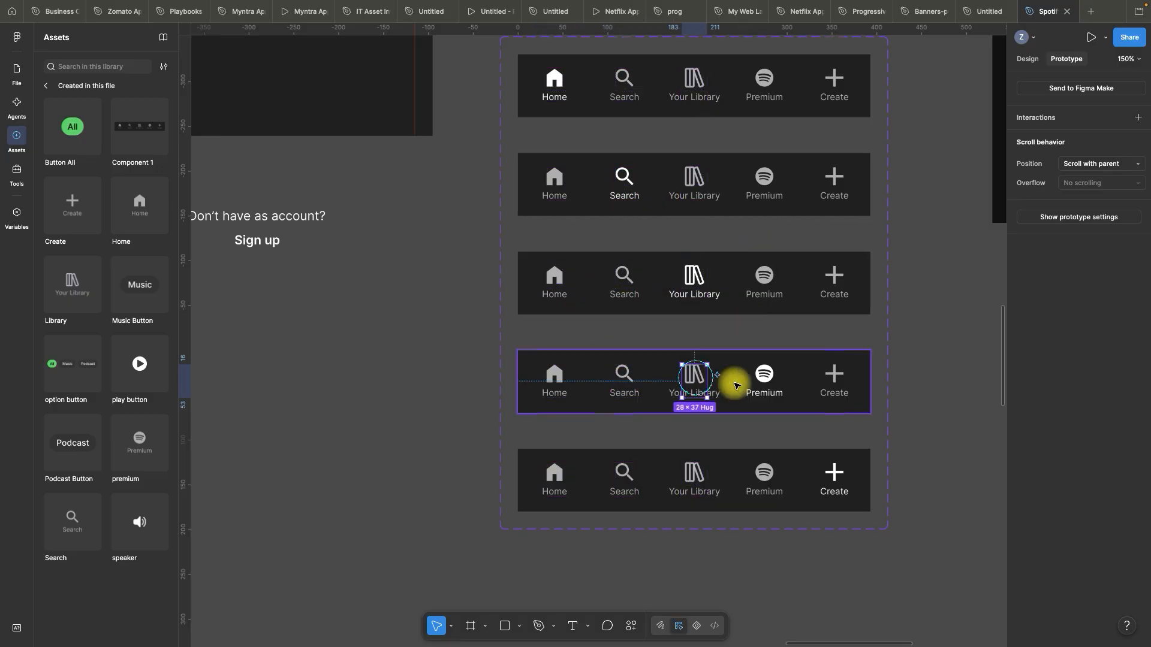
left_click_drag(712, 385, 727, 301)
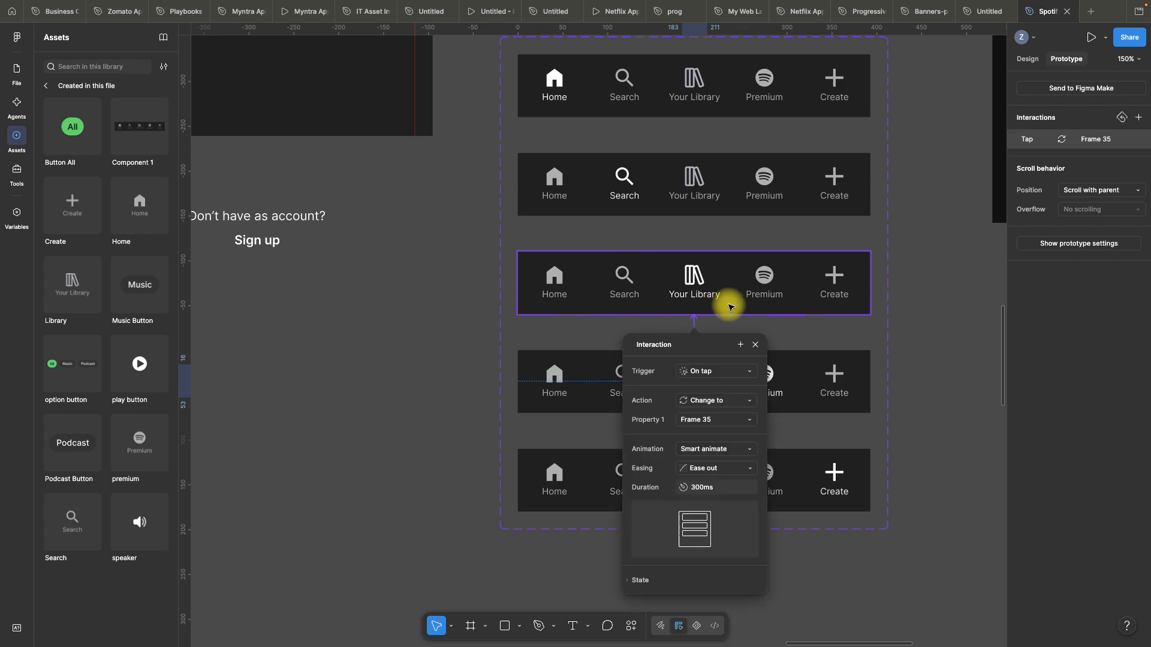
left_click(757, 346)
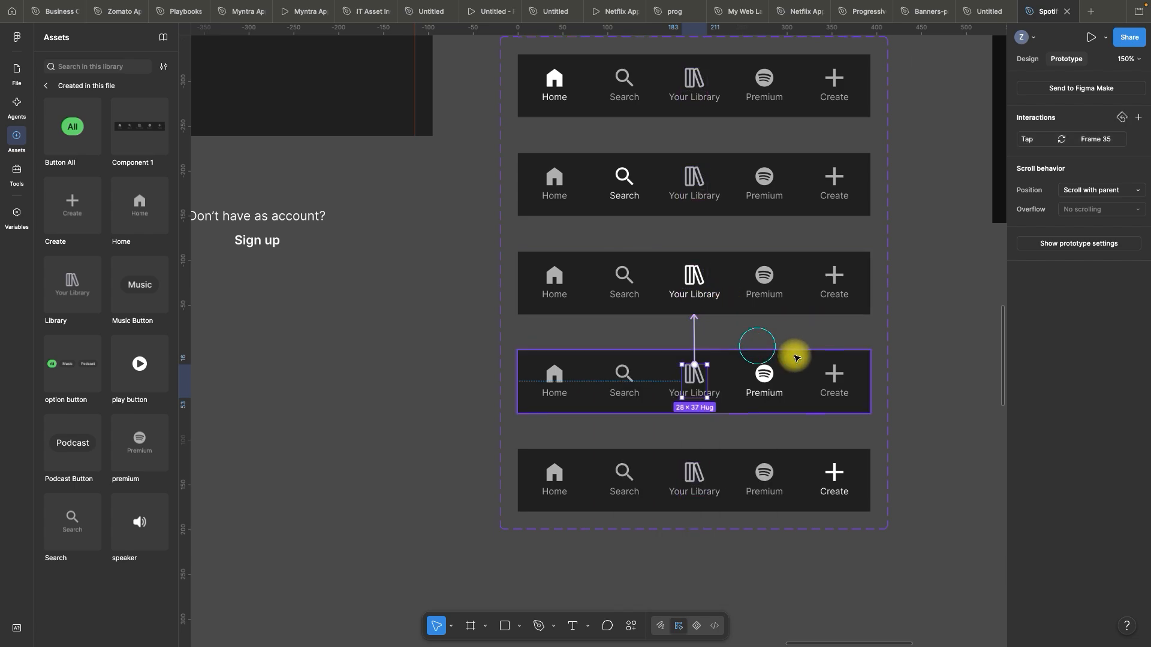
left_click(837, 382)
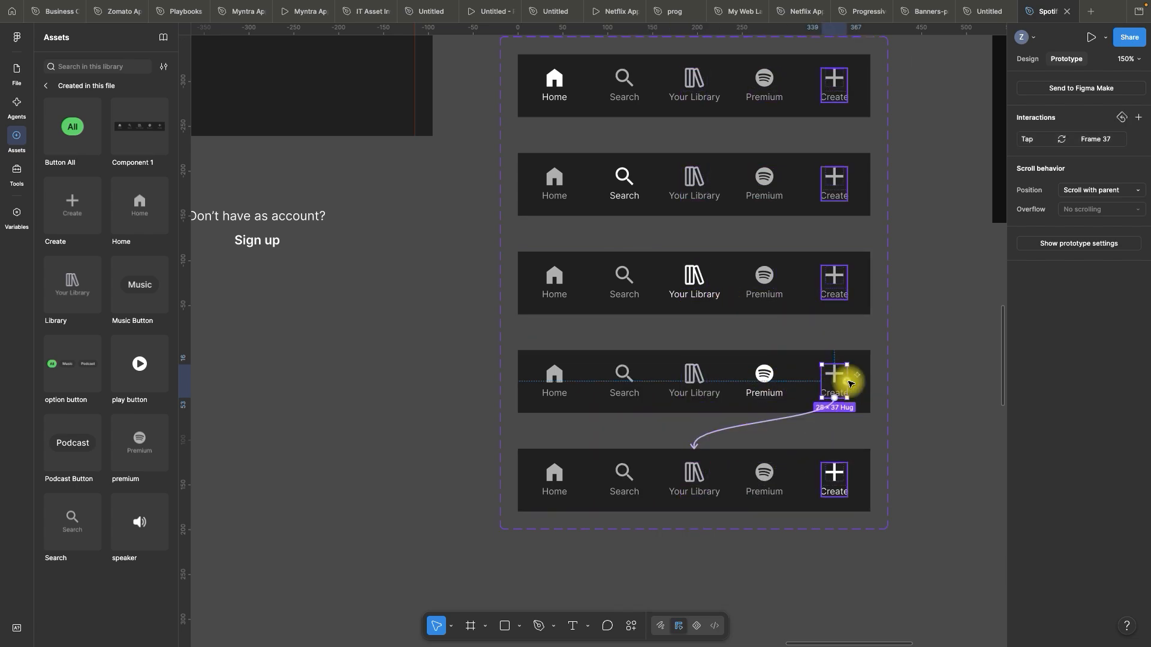
left_click(917, 393)
- Link the fifth navigation bar's Home item to change to Frame 33 and its Search item to Frame 34, on tap with Smart animate
left_click(557, 475)
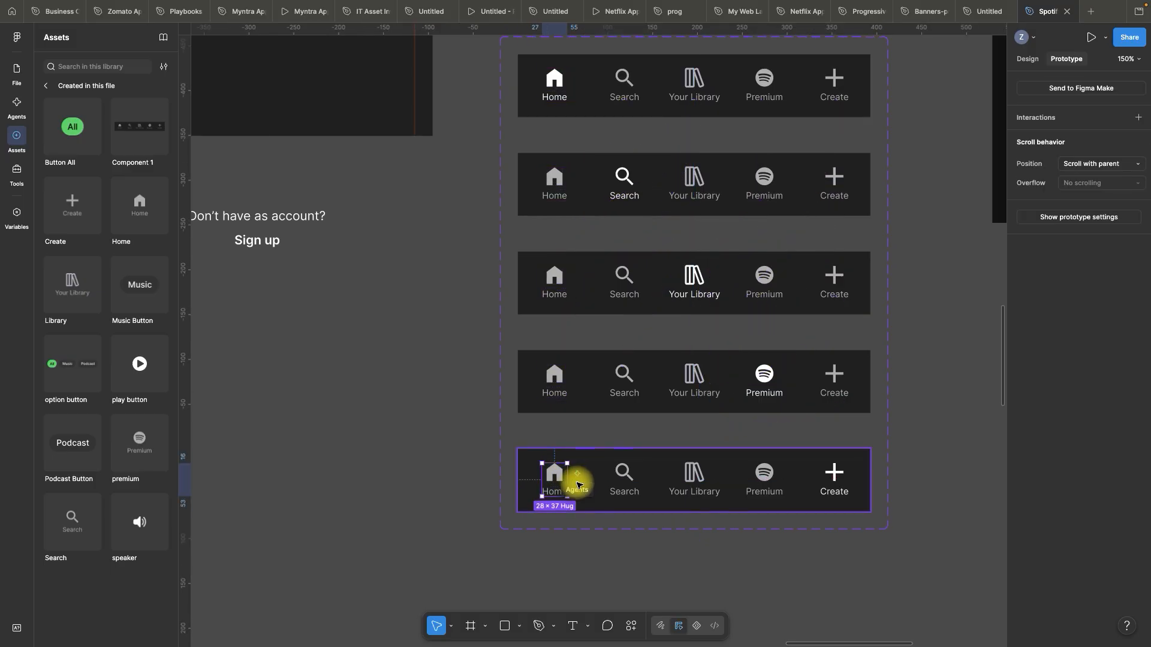
left_click_drag(577, 474, 609, 99)
left_click(756, 151)
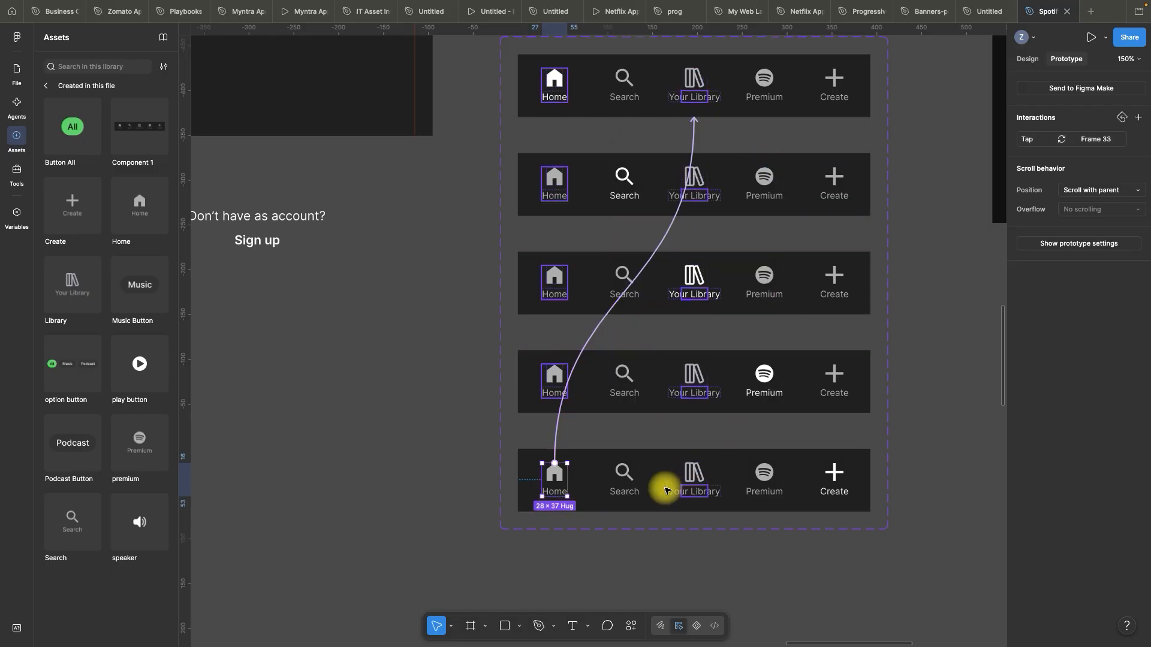
left_click(624, 476)
left_click_drag(646, 475, 669, 201)
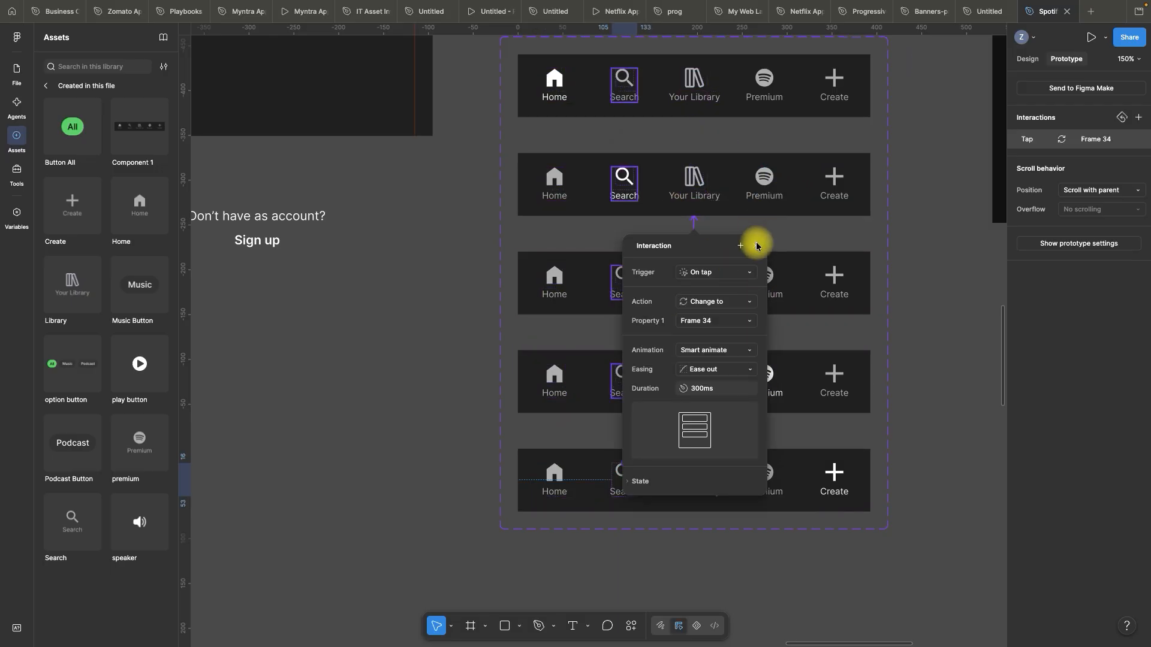
left_click(756, 246)
- Link the fifth navigation bar's Your Library item to the third bar, Frame 35, and its Premium item to the fourth, Frame 36, on tap
left_click(711, 477)
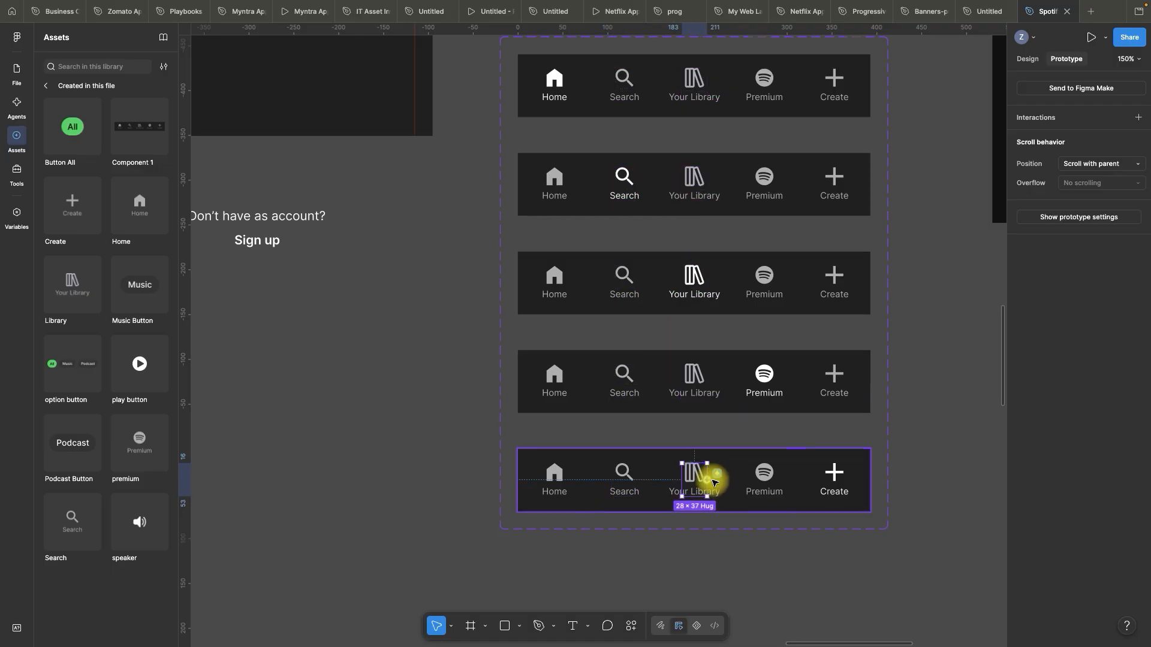
left_click_drag(713, 482, 726, 300)
left_click(756, 346)
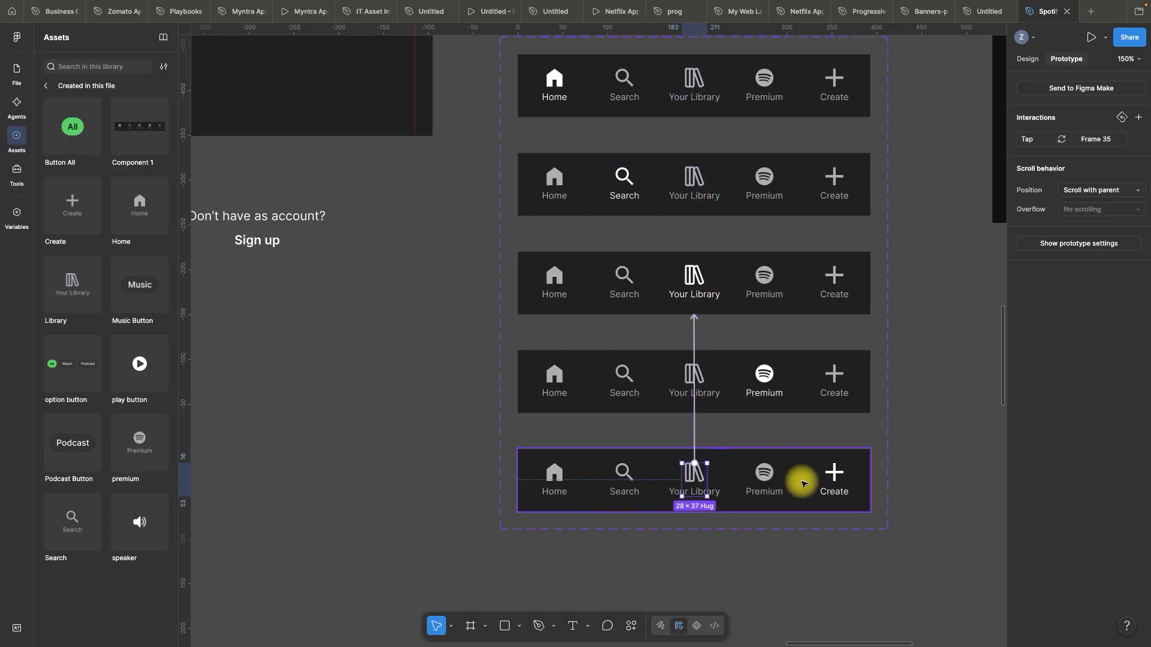
left_click(766, 477)
left_click_drag(780, 481, 811, 411)
left_click(747, 442)
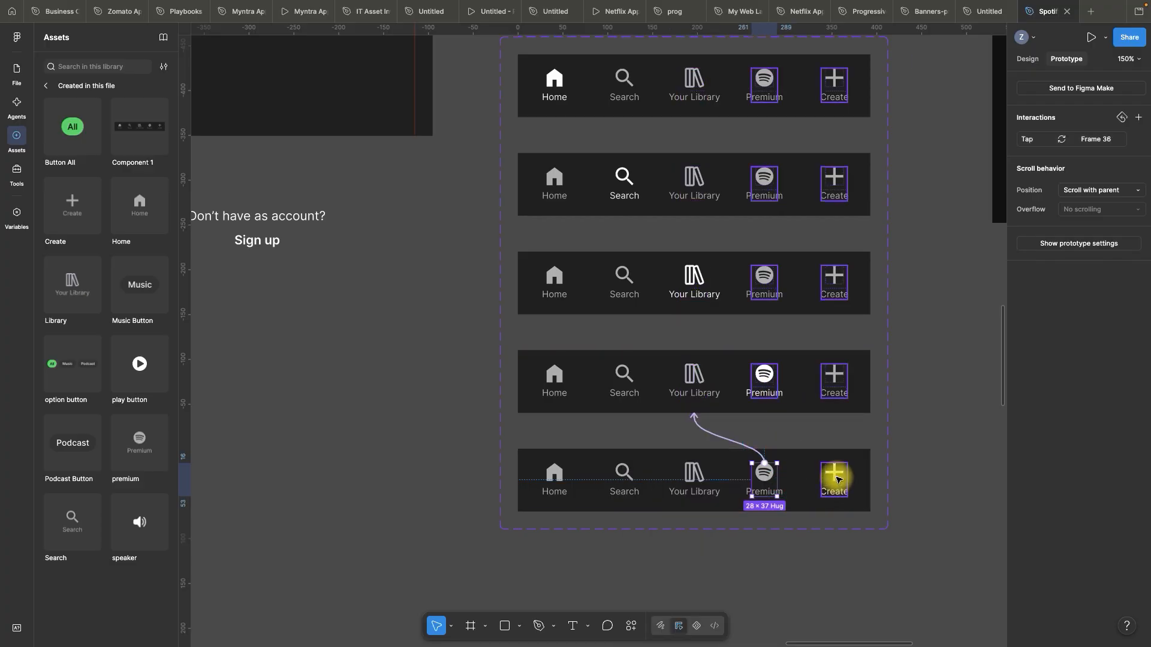
left_click(836, 479)
left_click(638, 432)
scroll(638, 433, "down", 2)
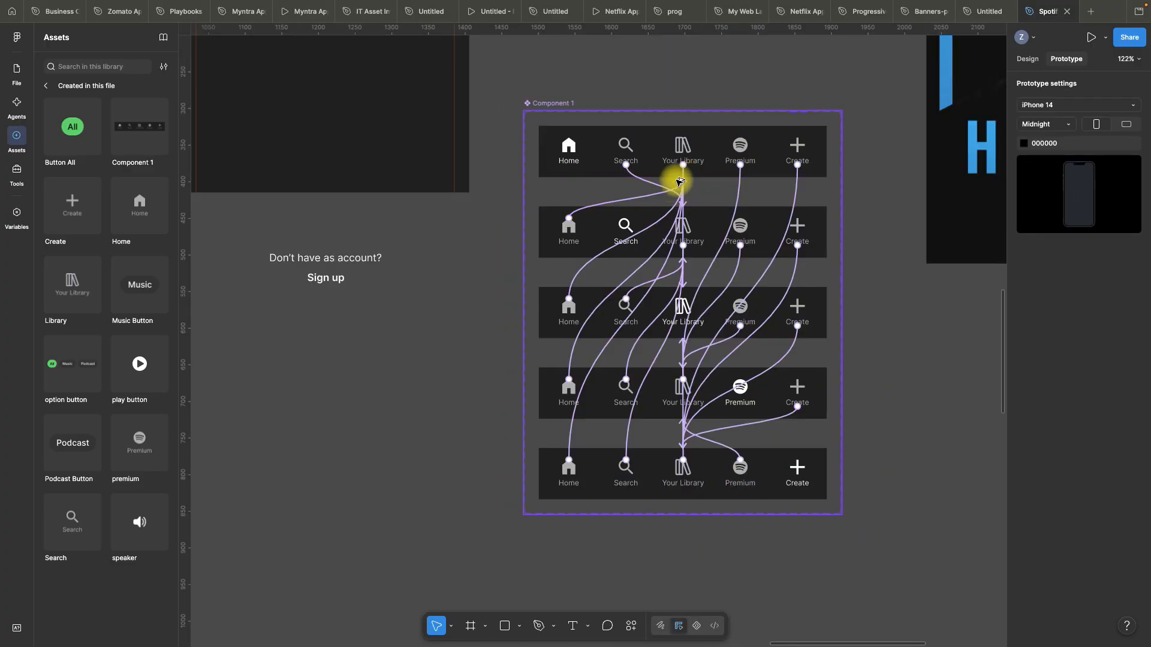
- Rename the navigation bar component set to navigation-second
scroll(764, 293, "down", 3)
scroll(615, 127, "up", 2)
scroll(613, 127, "up", 4)
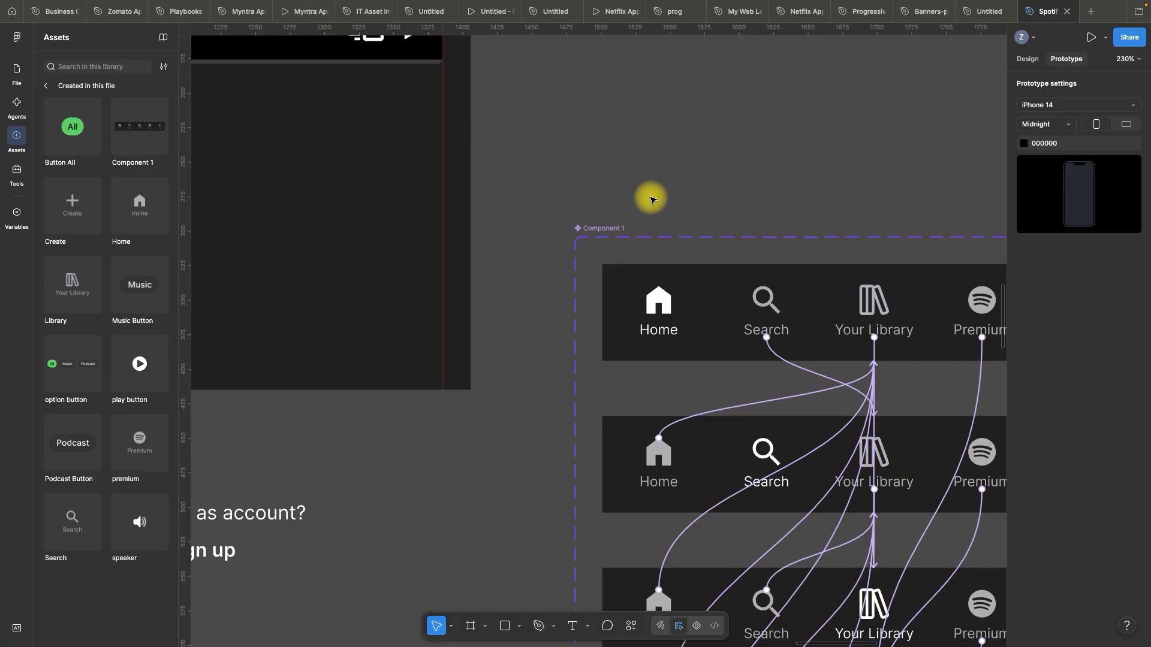
left_click(609, 230)
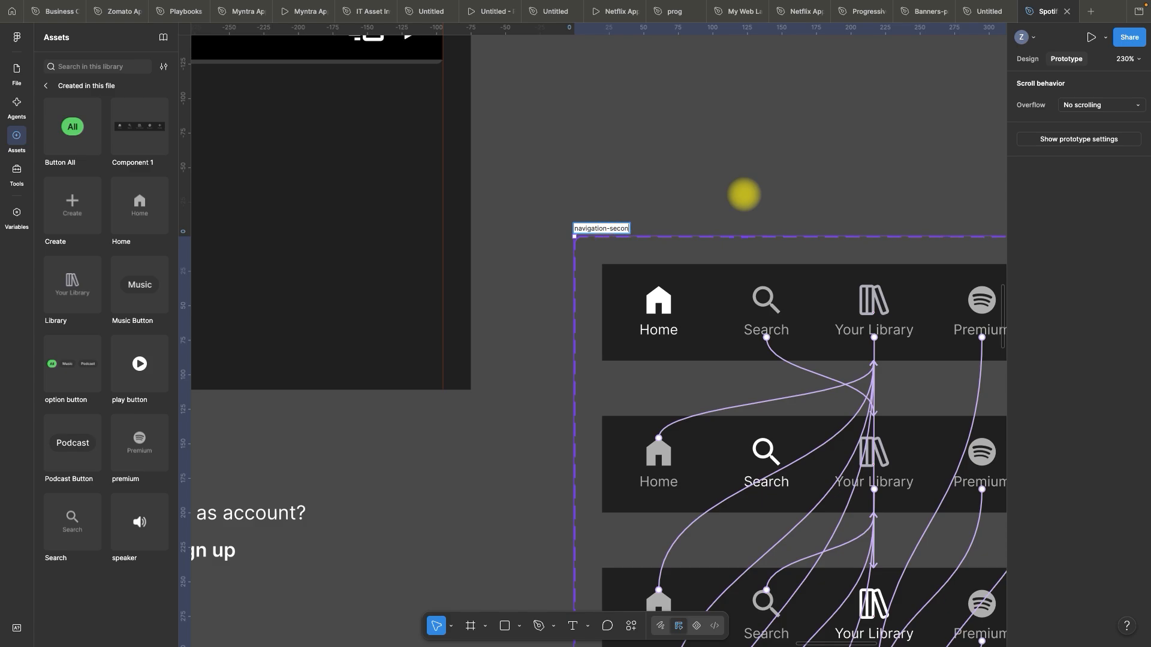
key("Return")
left_click(722, 177)
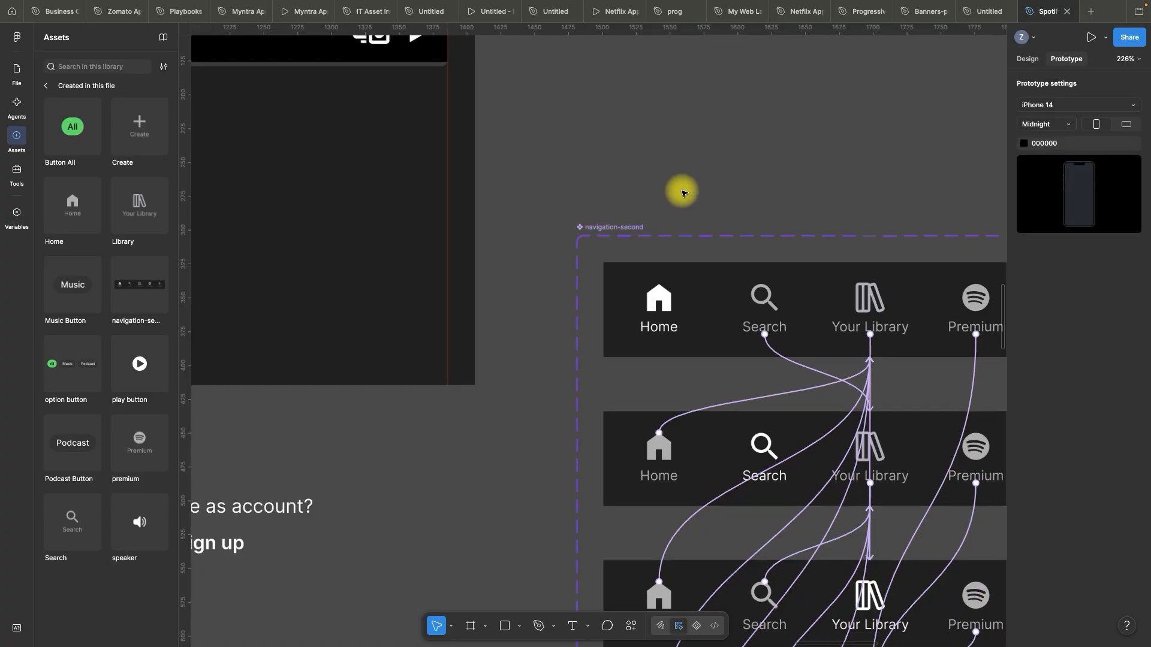
- Move the navigation-second component set above the Login Screen frame, beside the other component sets
scroll(722, 177, "down", 10)
key("space")
left_click_drag(704, 152, 702, 265)
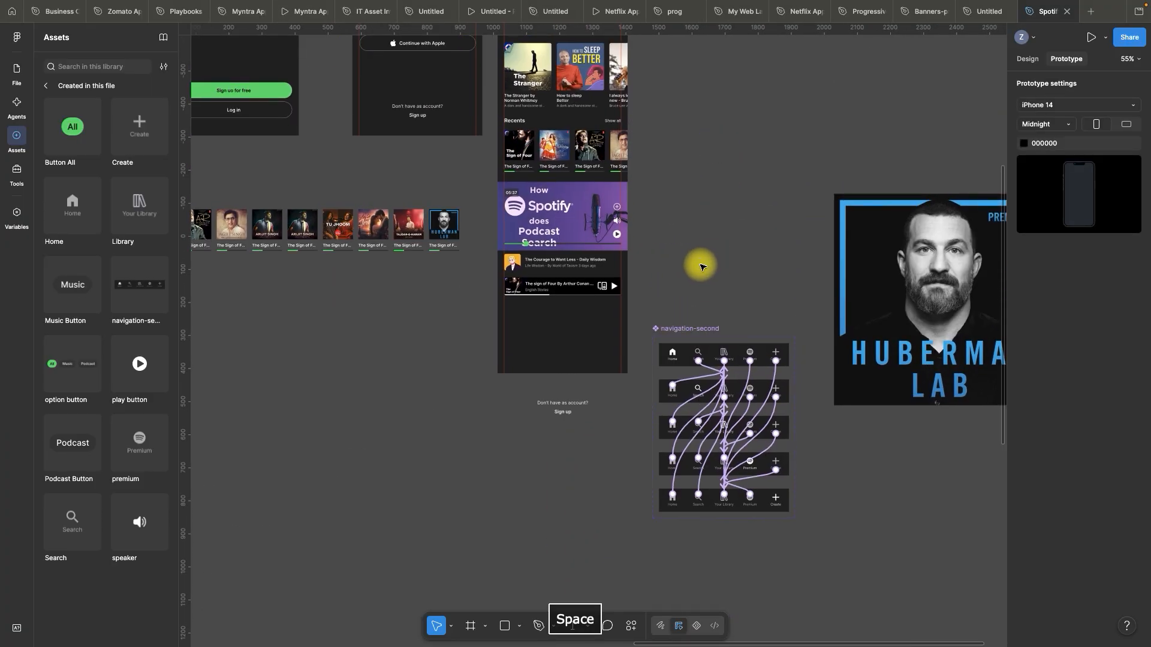
scroll(680, 285, "down", 7)
left_click_drag(709, 218, 690, 293)
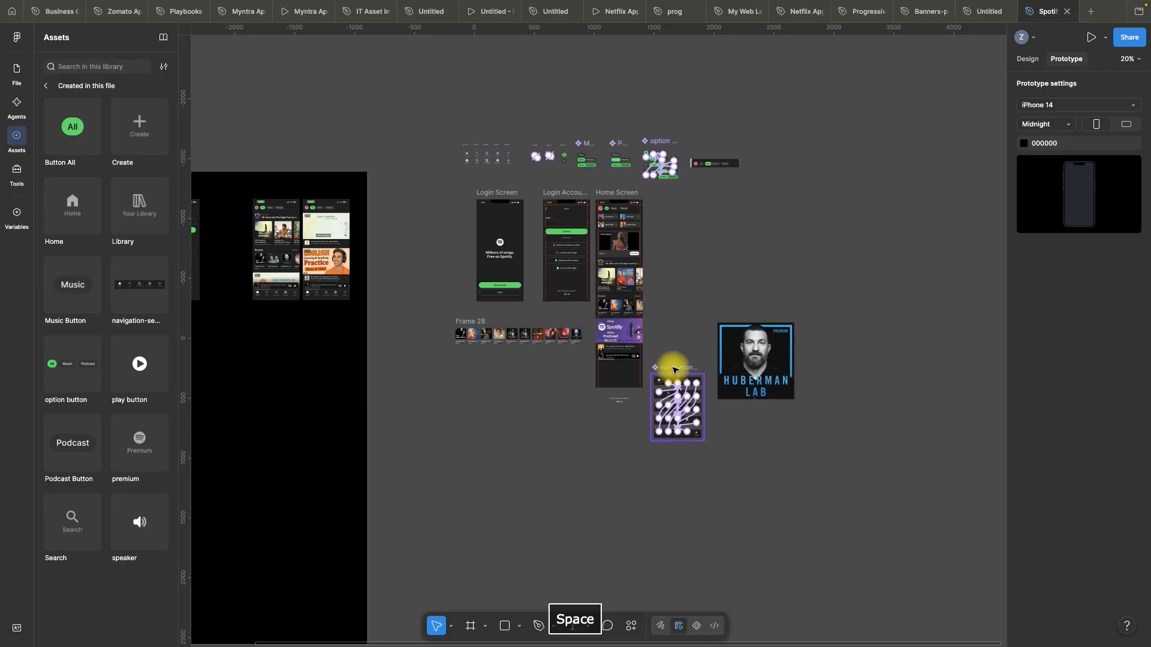
left_click_drag(673, 369, 424, 82)
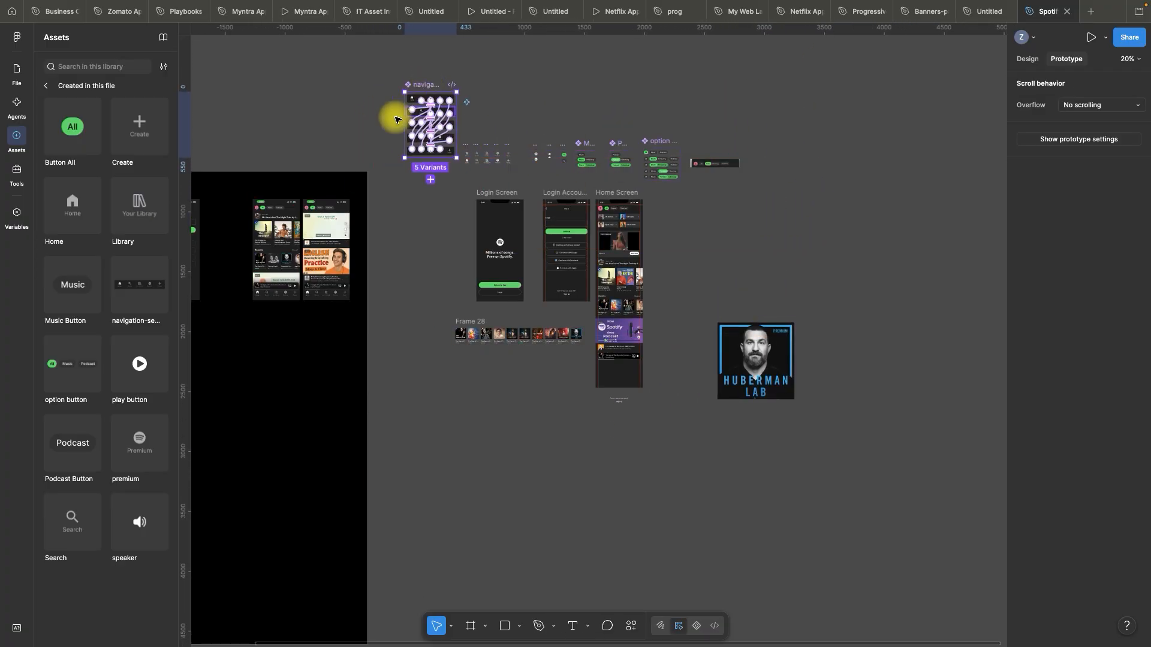
left_click(344, 103)
- Place an instance of navigation-second near the bottom of the Home Screen frame and centre it horizontally
scroll(560, 266, "up", 5)
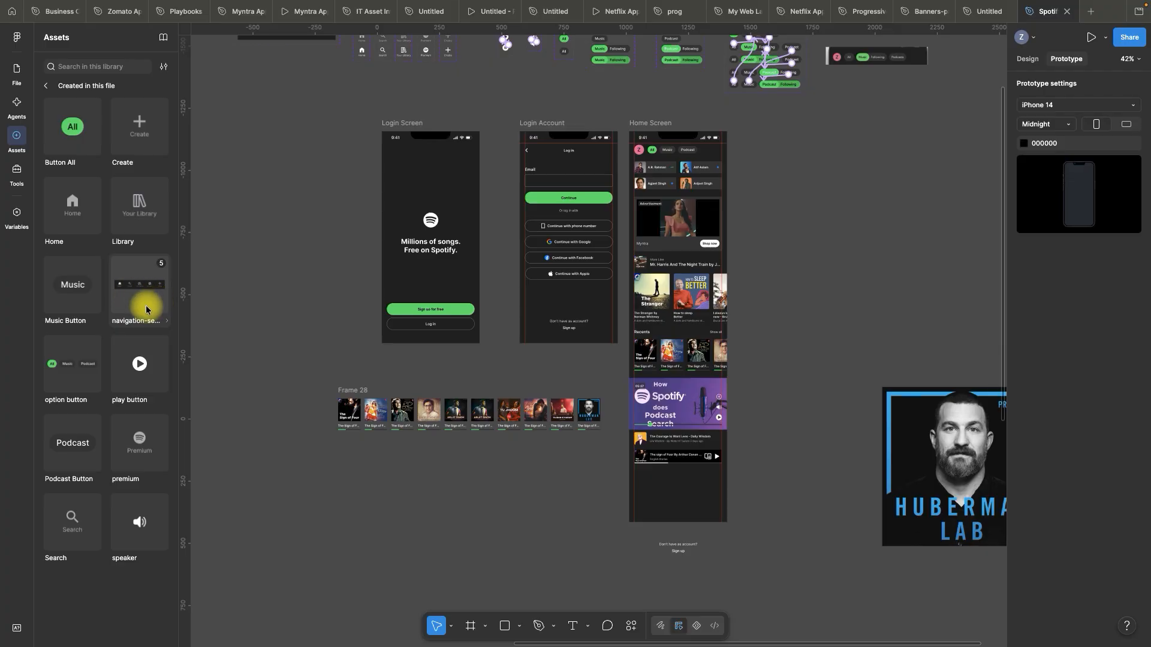
left_click_drag(142, 303, 702, 526)
scroll(702, 527, "up", 10)
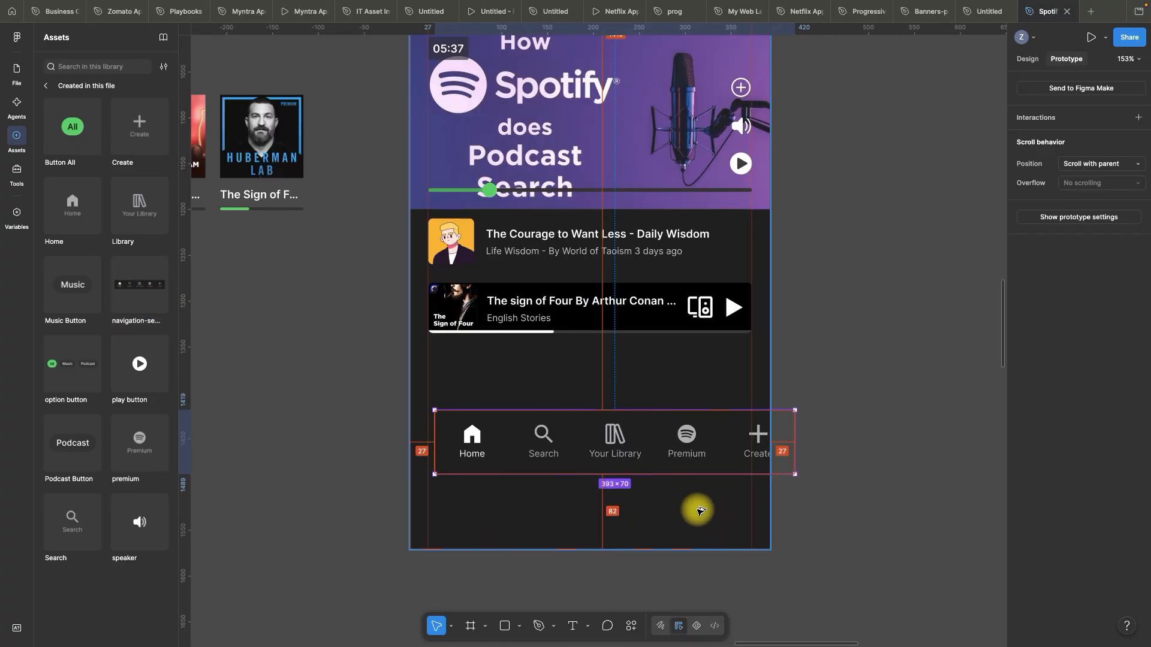
left_click(1027, 60)
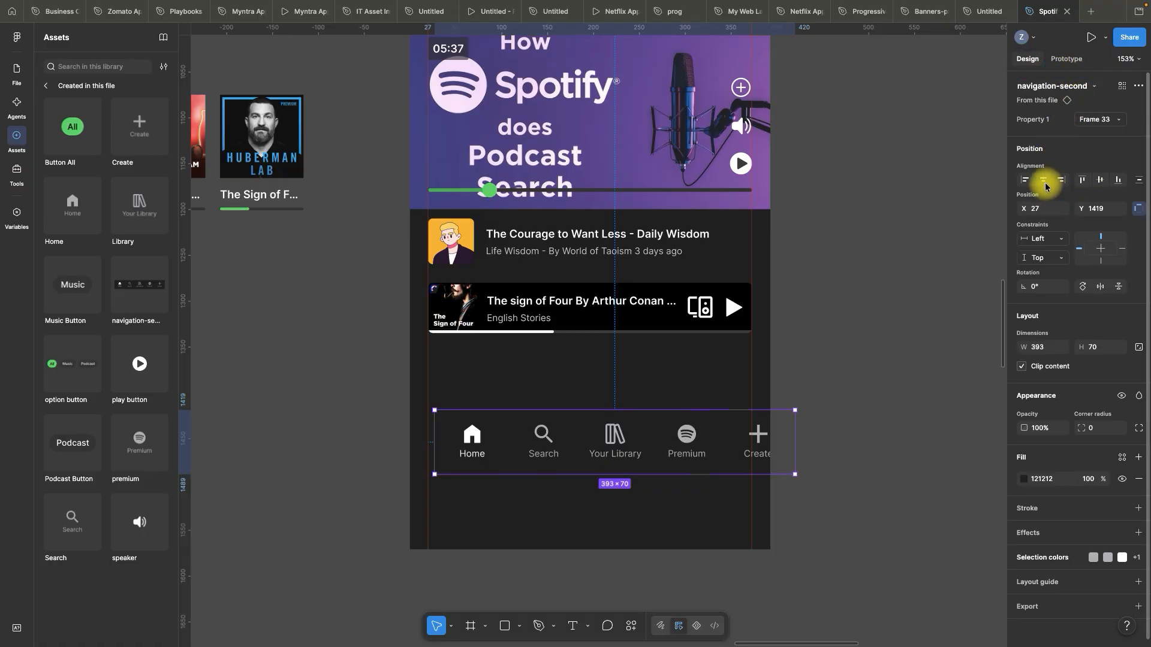
left_click(1044, 183)
left_click(899, 288)
scroll(480, 522, "down", 7)
- Add a horizontal guide at the Login Account frame's bottom edge and move the Home Screen navigation bar up to it, at Y 782
left_click(559, 497)
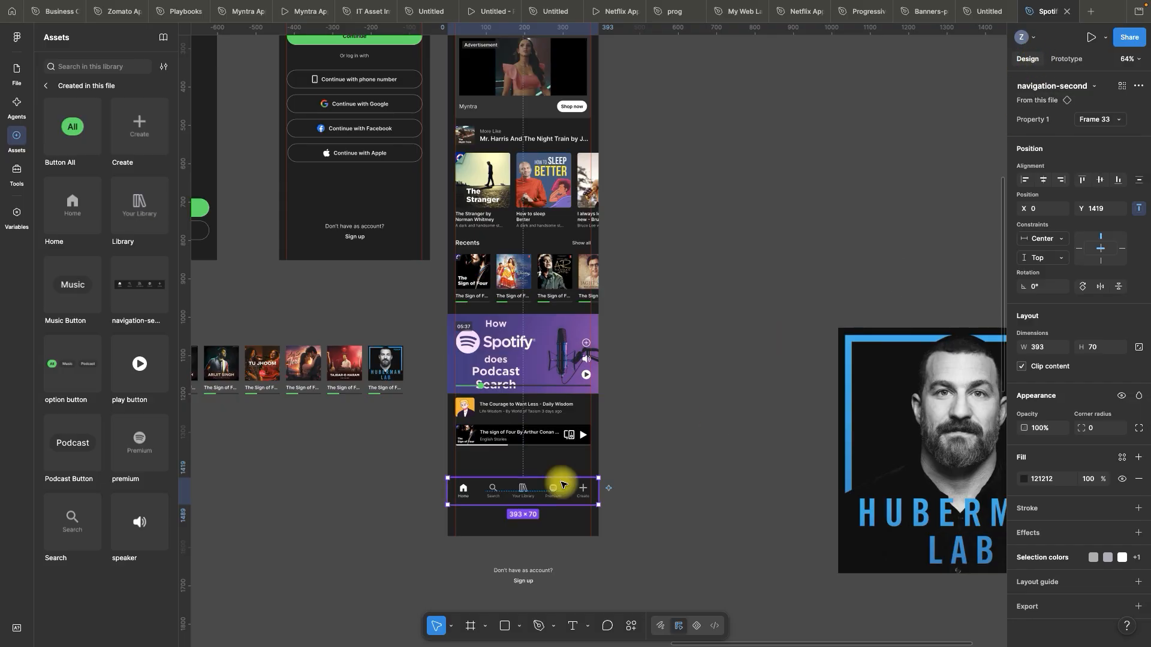
left_click_drag(522, 498, 496, 255)
scroll(448, 249, "up", 10)
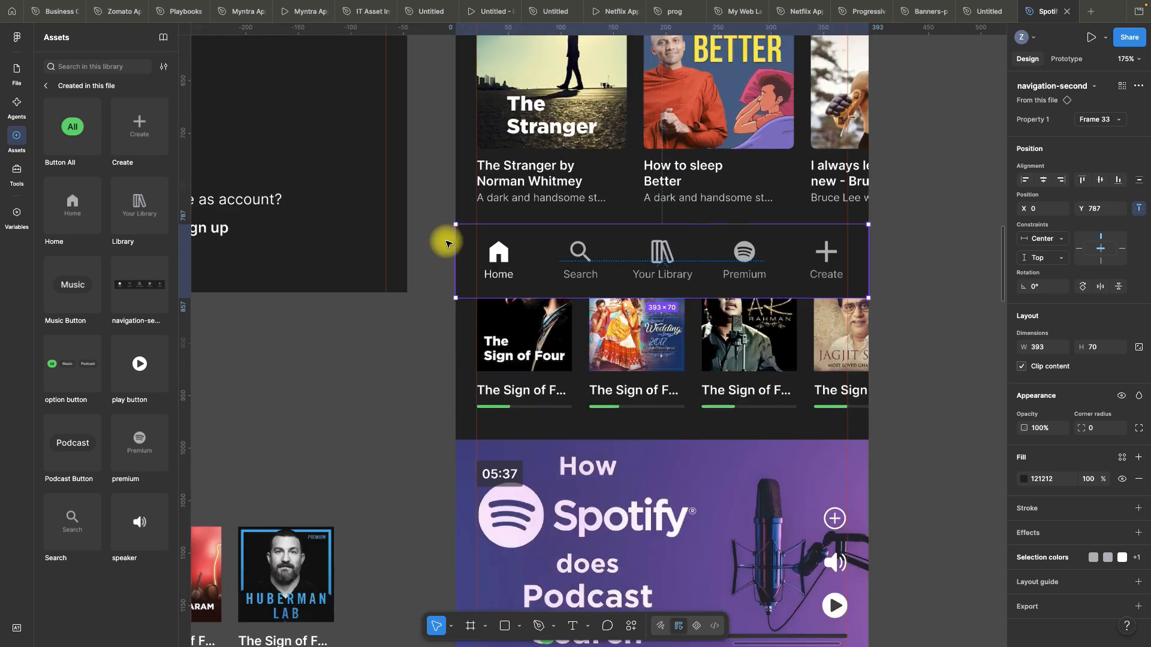
left_click_drag(389, 32, 353, 358)
scroll(586, 290, "up", 5)
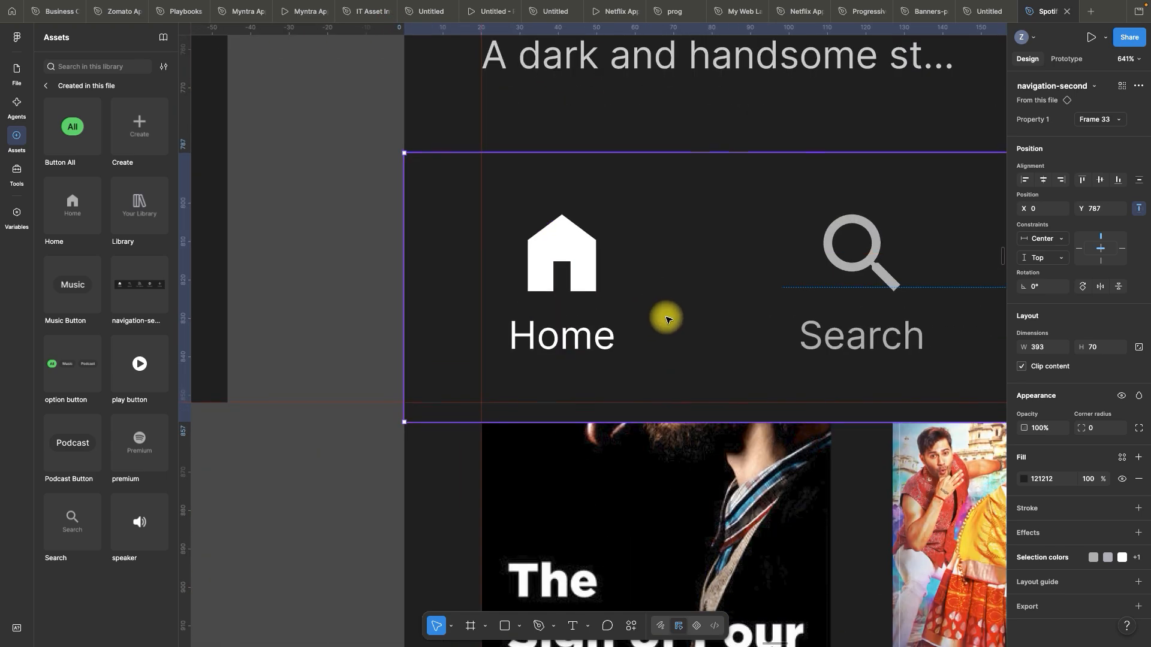
left_click_drag(665, 316, 663, 301)
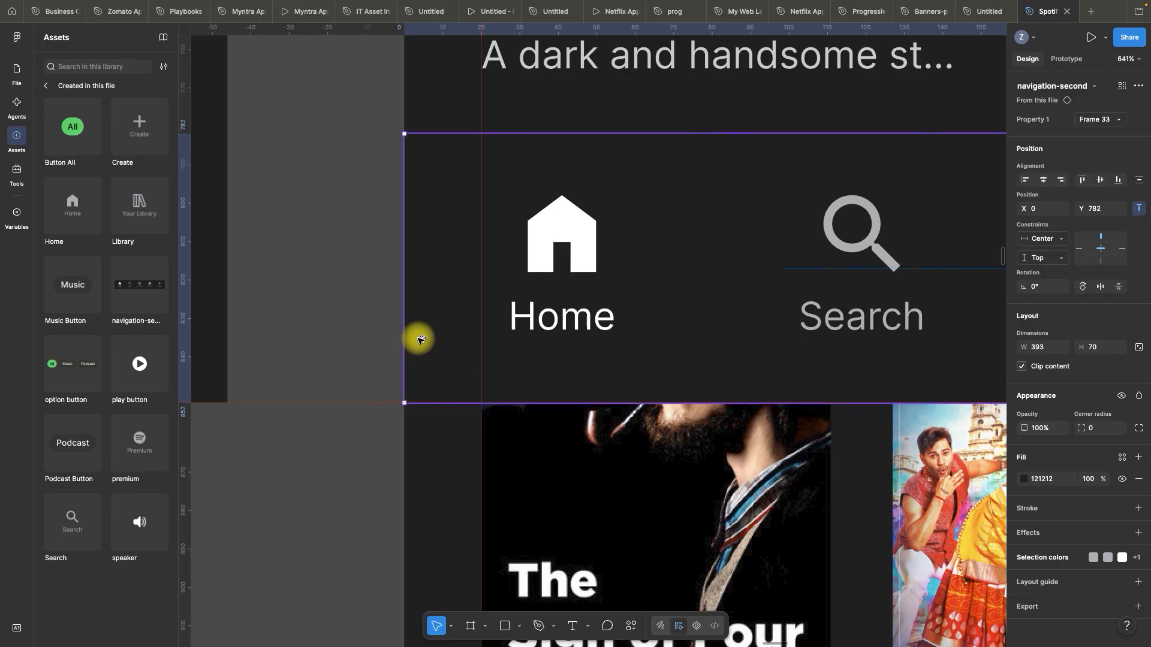
scroll(418, 334, "down", 8)
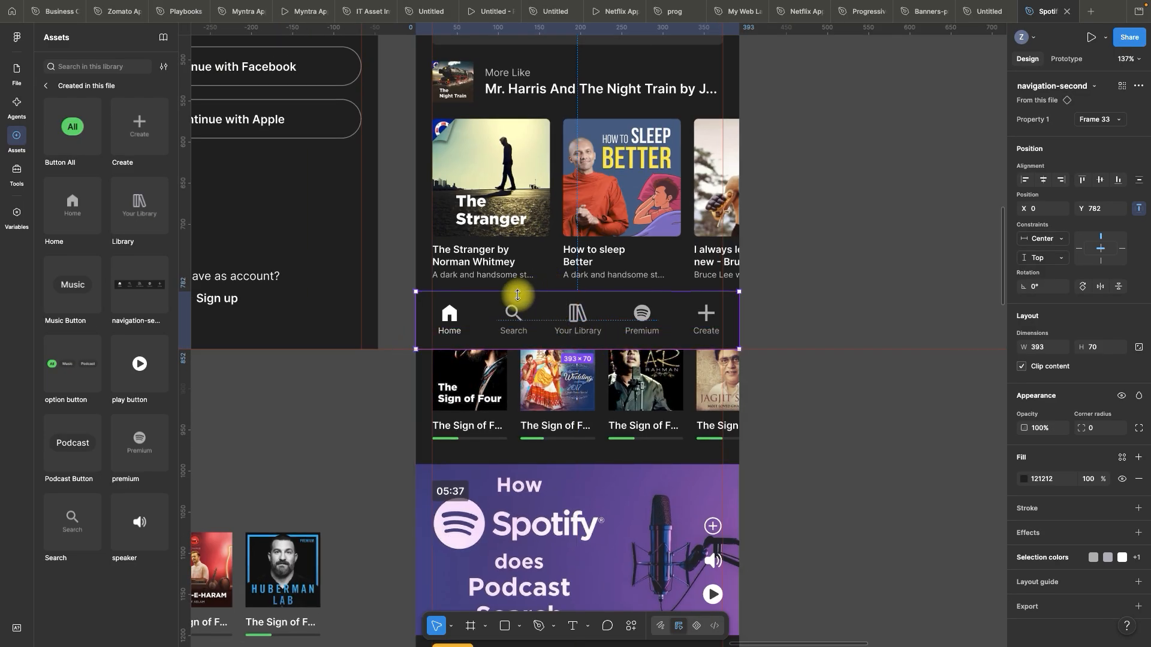
- Move the black mini player group on the Home Screen up to just above the navigation bar, at X 0, Y 138
scroll(512, 324, "down", 4)
left_click(554, 501)
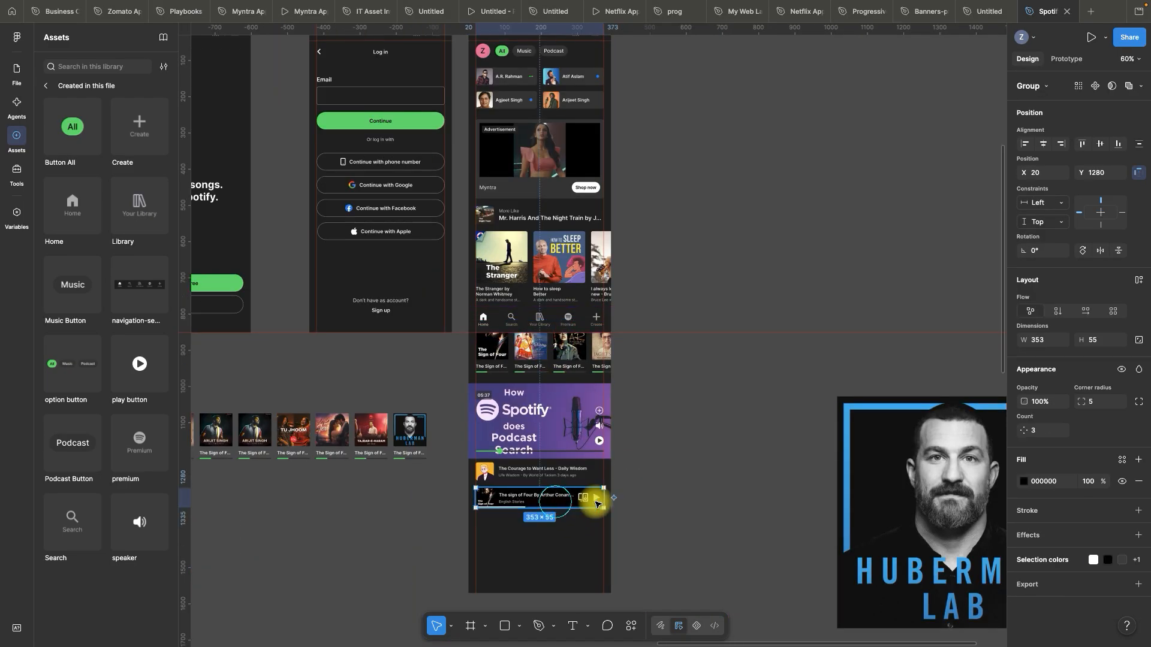
left_click_drag(550, 506, 538, 274)
scroll(537, 274, "up", 2)
scroll(545, 276, "up", 10)
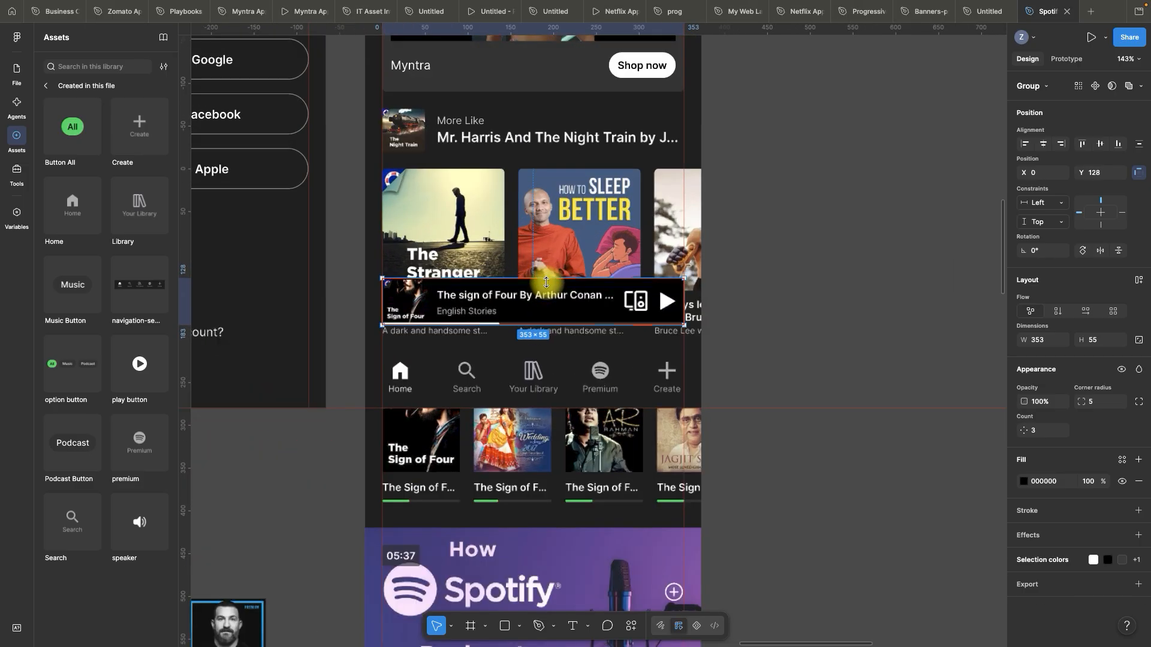
left_click_drag(621, 289, 622, 314)
scroll(615, 328, "down", 10)
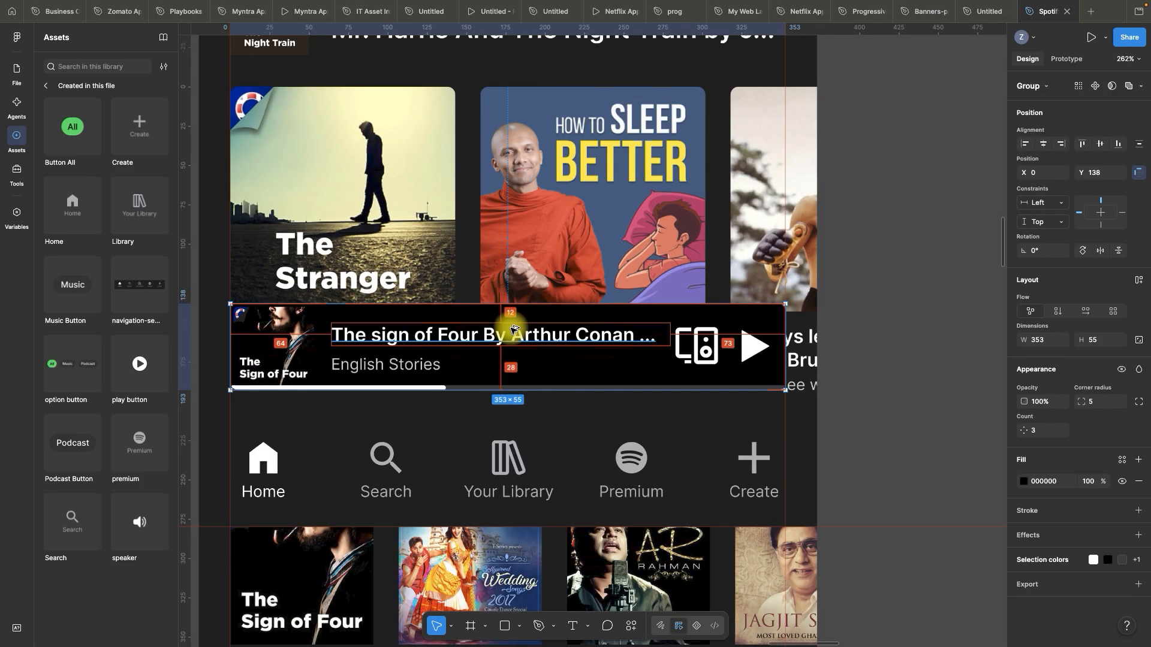
left_click(765, 319)
- Shorten the Home Screen frame to a height of 852, ending at the horizontal guide
scroll(479, 417, "down", 3)
scroll(479, 417, "down", 3)
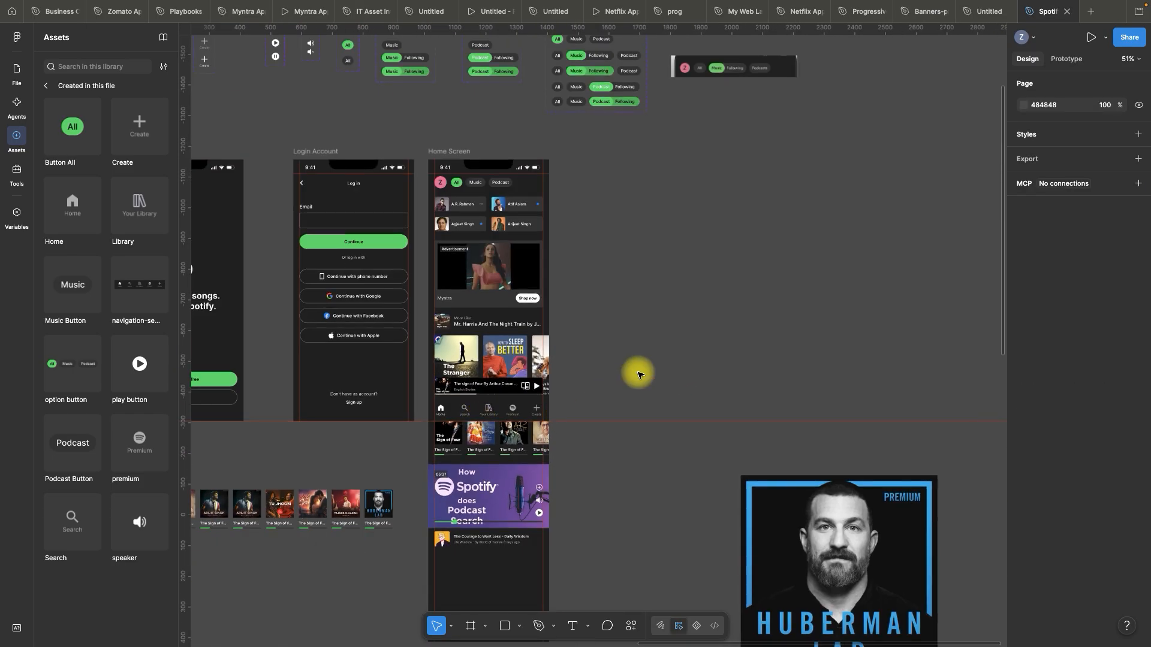
left_click(463, 149)
scroll(601, 318, "down", 3)
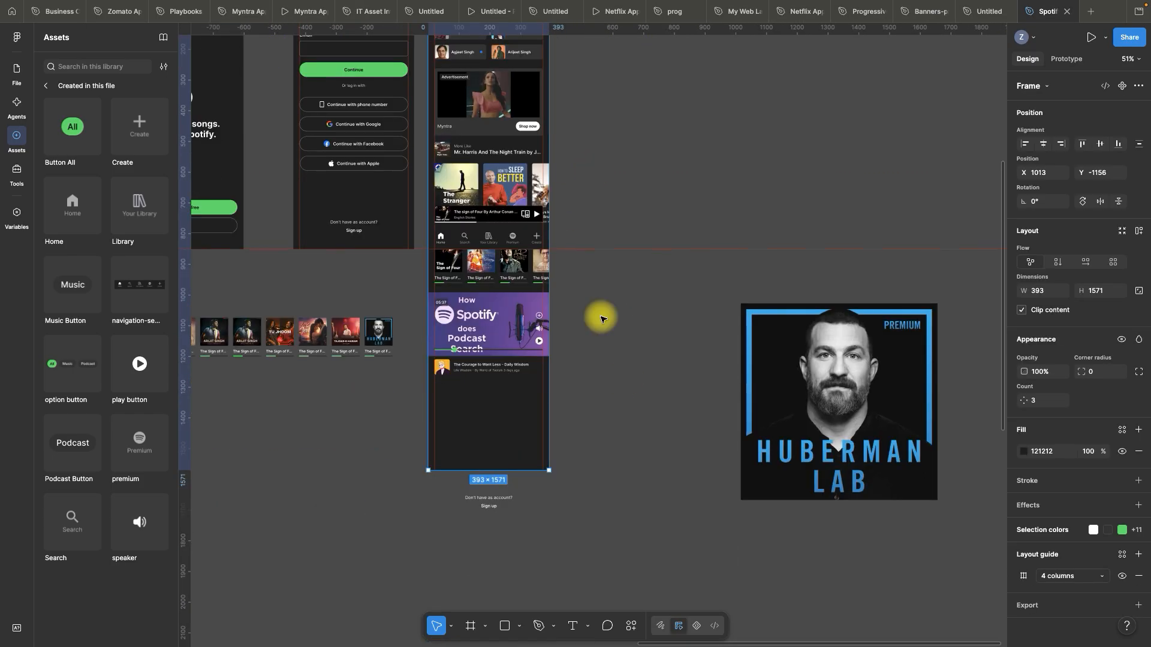
left_click_drag(502, 471, 470, 249)
left_click(558, 282)
- Set the mini player group's scroll position to Fixed (stay in place)
scroll(599, 397, "up", 3)
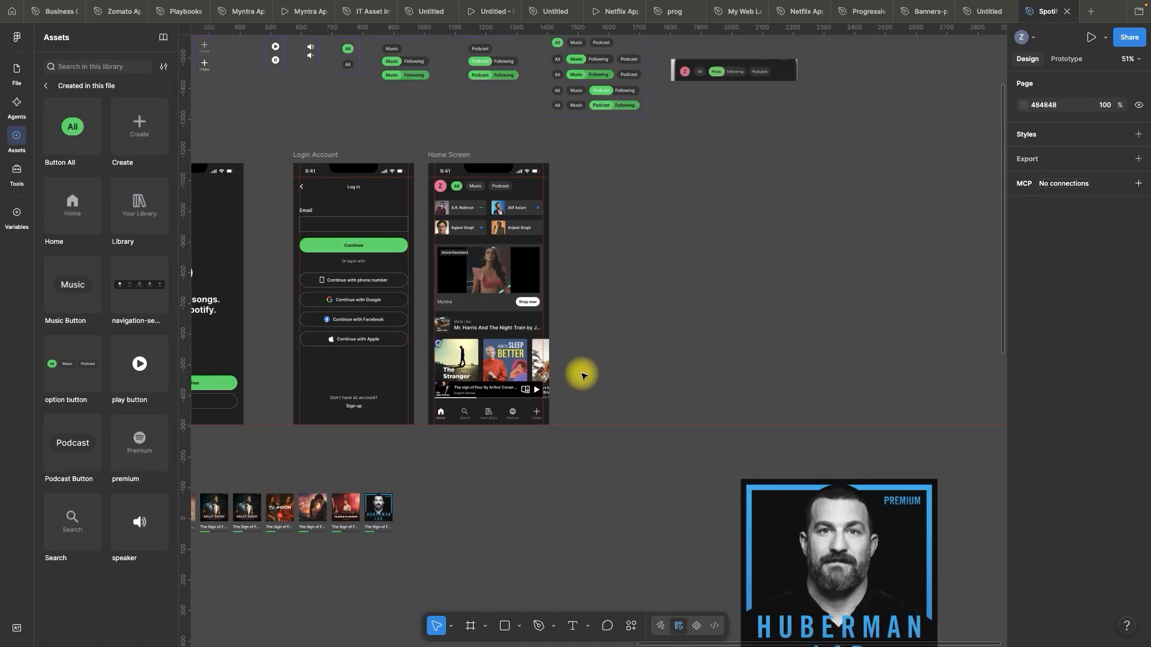
scroll(514, 172, "up", 5)
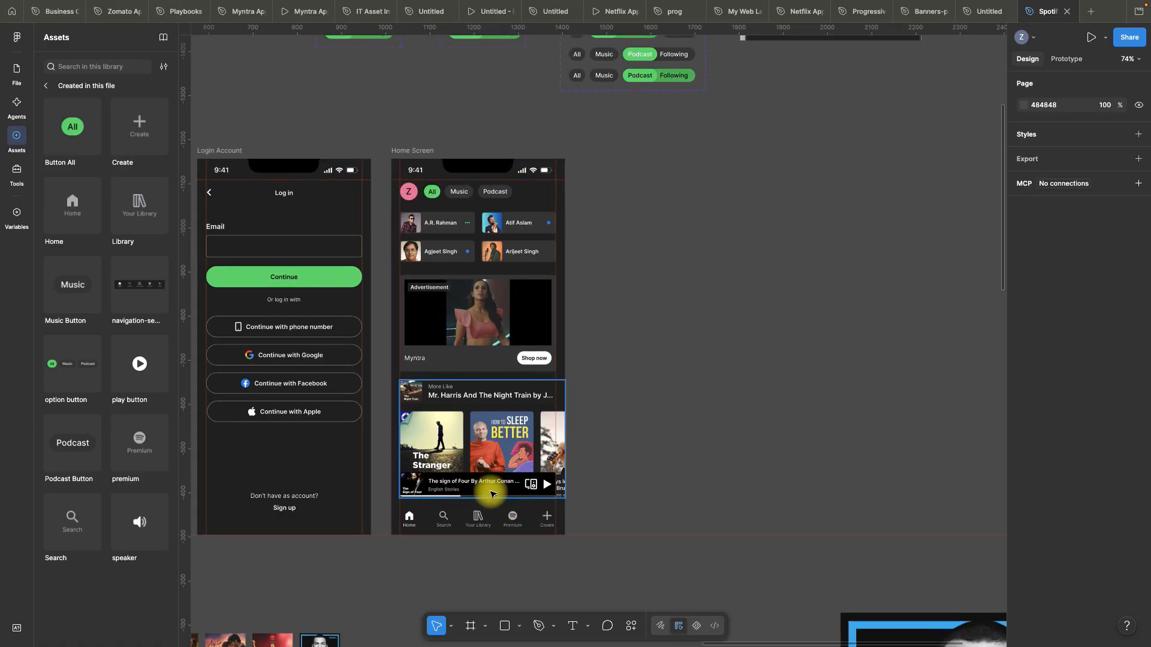
double_click(490, 494)
left_click(1066, 58)
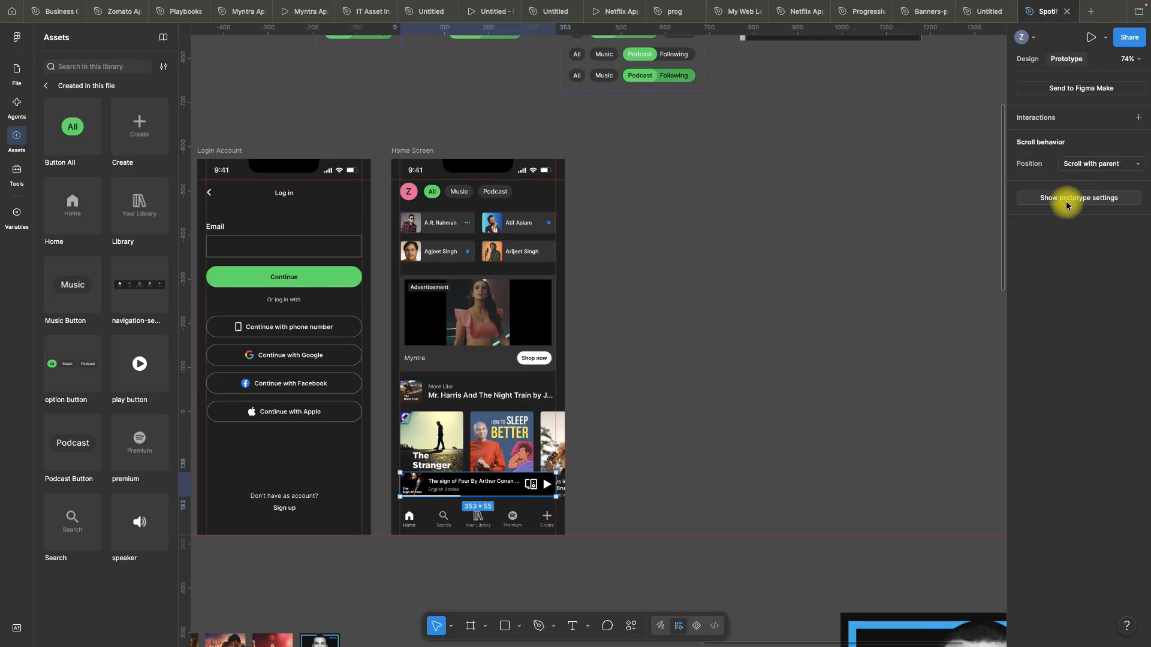
left_click(1076, 166)
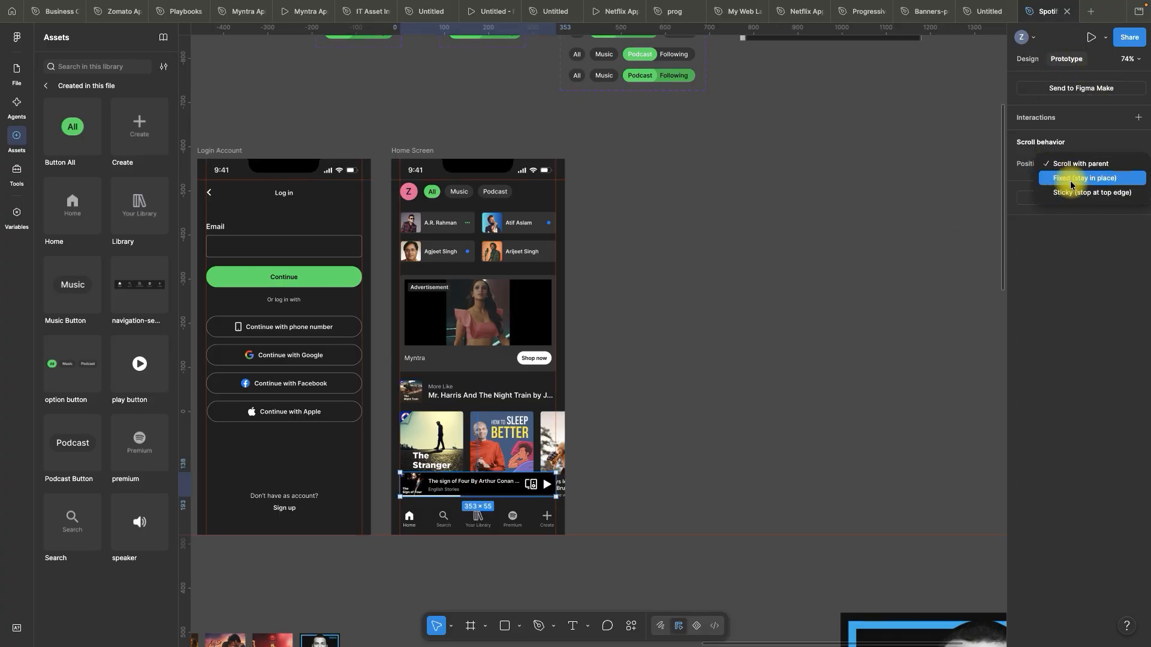
left_click(1072, 179)
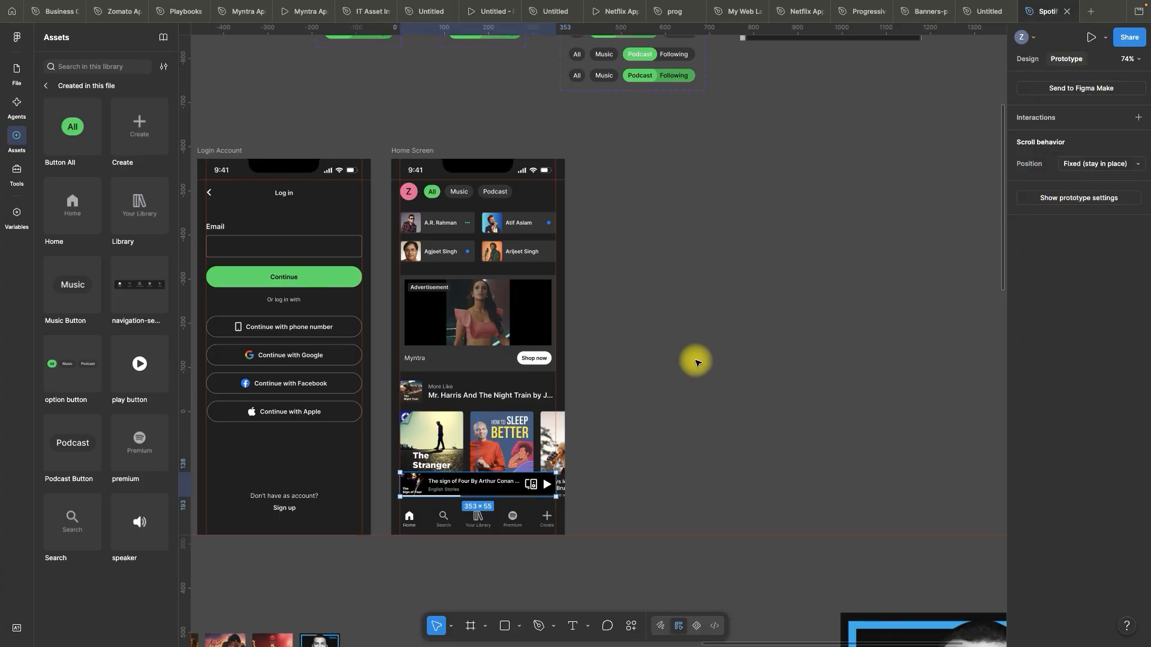
- Set the Home Screen navigation bar's scroll position to Fixed (stay in place)
left_click(534, 523)
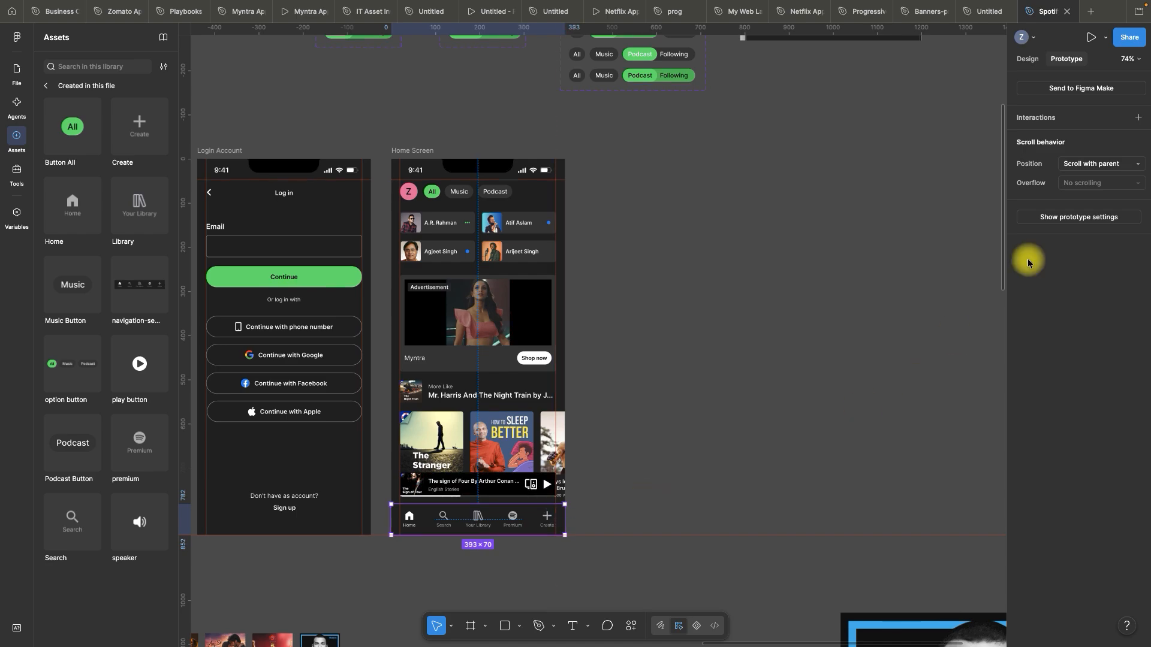
left_click(1089, 167)
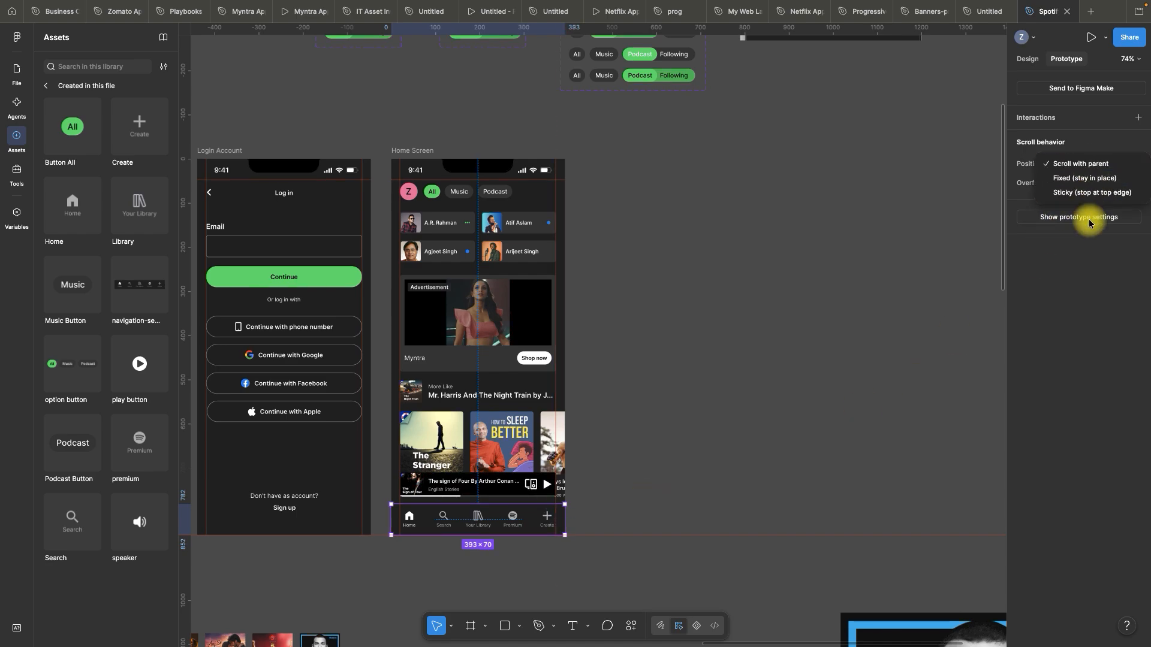
left_click(1080, 178)
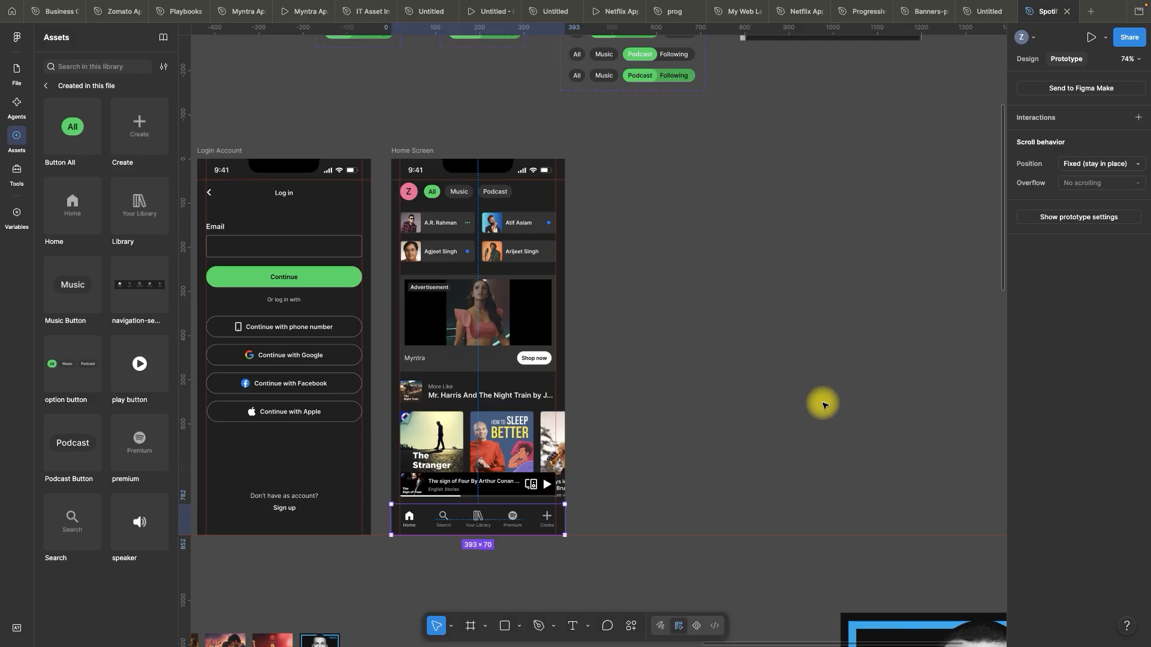
left_click(821, 404)
- Preview the Home Screen prototype and scroll its content to check the mini player and navigation bar
left_click(413, 151)
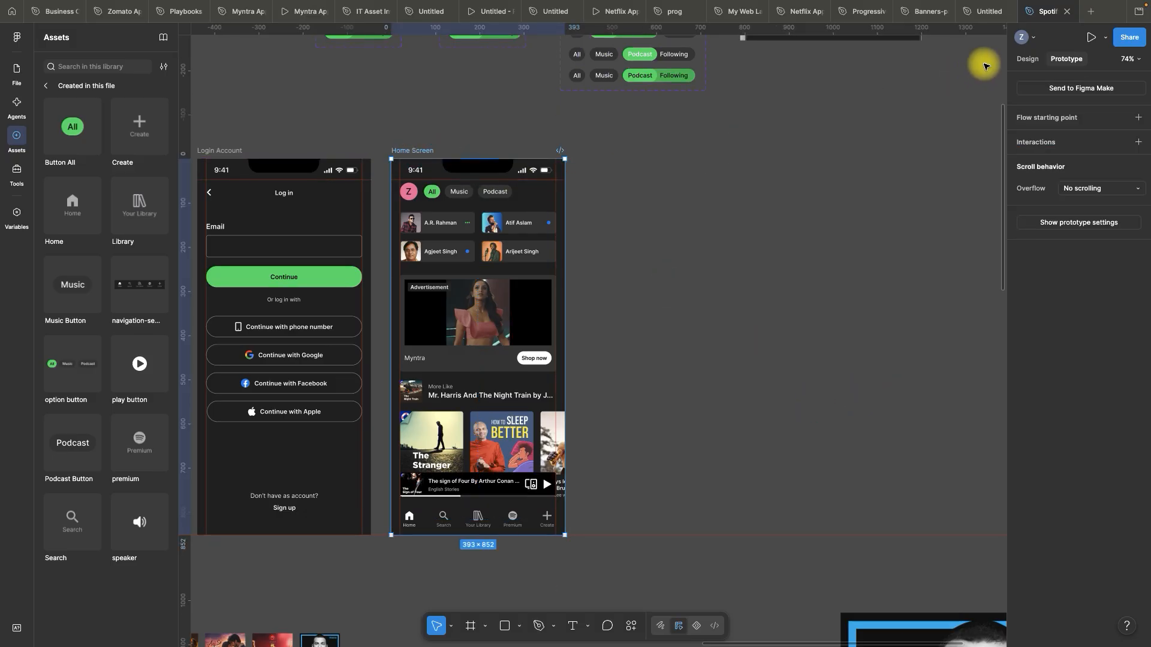
key("shift+space")
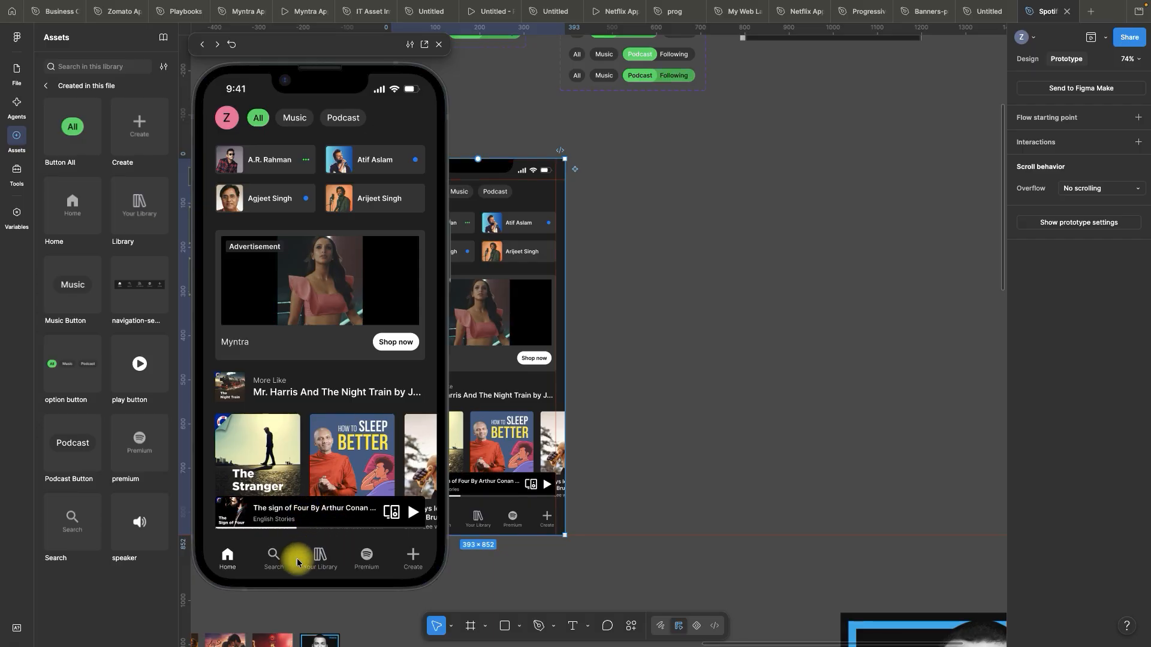
scroll(333, 458, "down", 2)
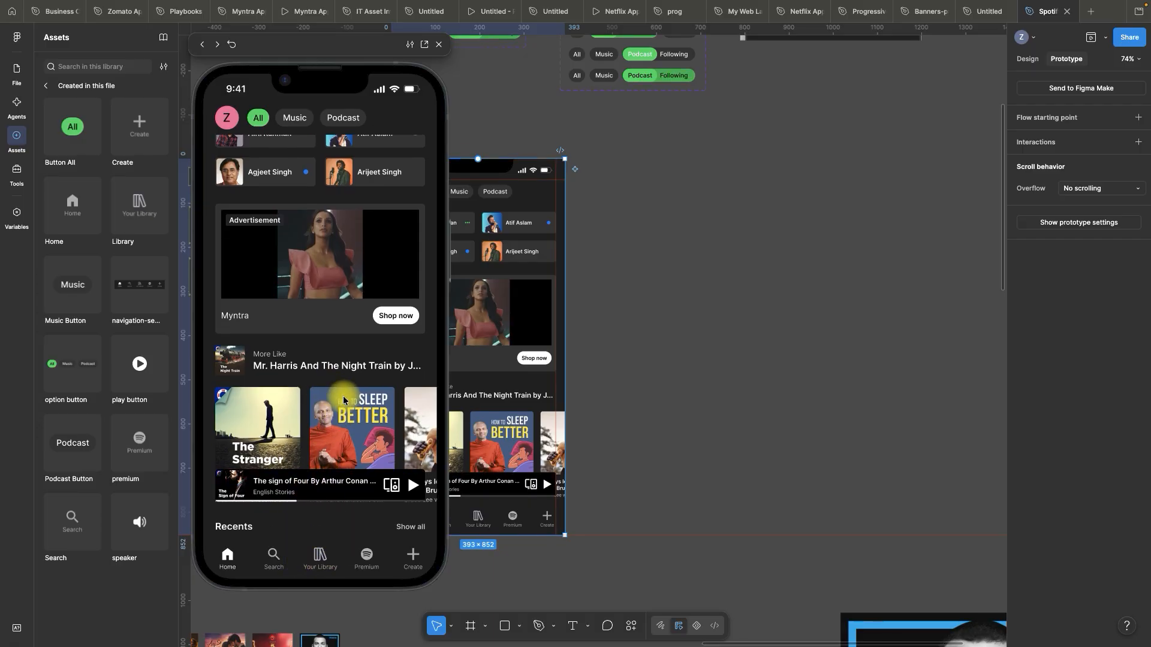
scroll(327, 468, "up", 3)
left_click_drag(330, 399, 321, 506)
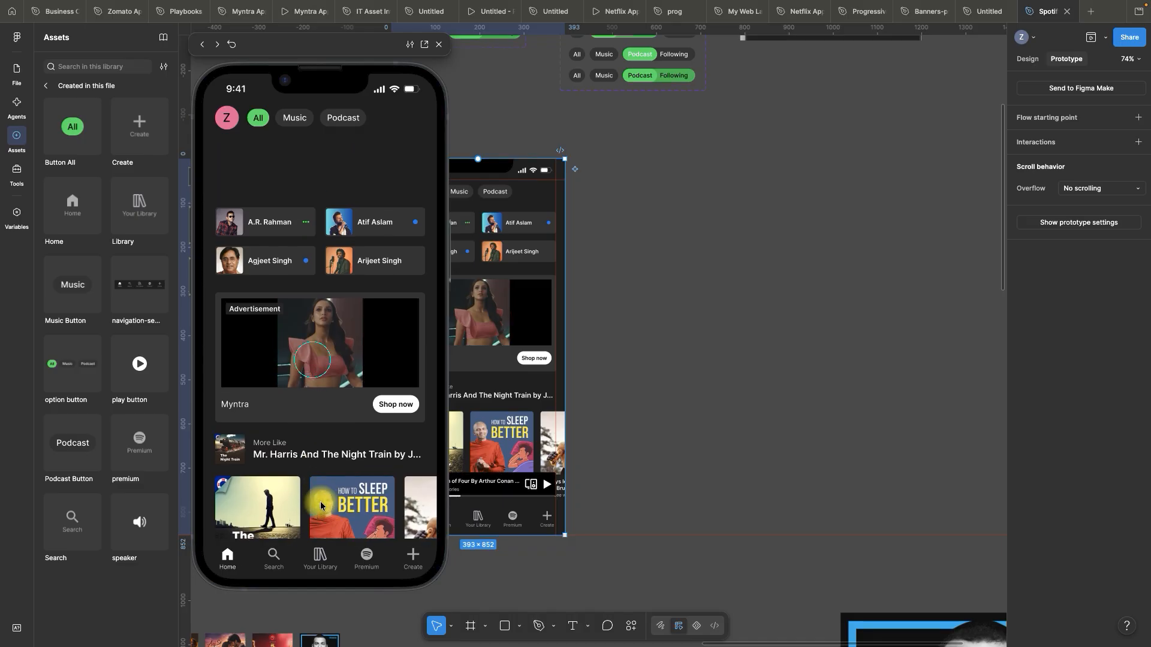
scroll(631, 311, "down", 1)
- Extend the Home Screen frame to a height of 1483 and scroll the preview to recheck the mini player
scroll(665, 335, "down", 3)
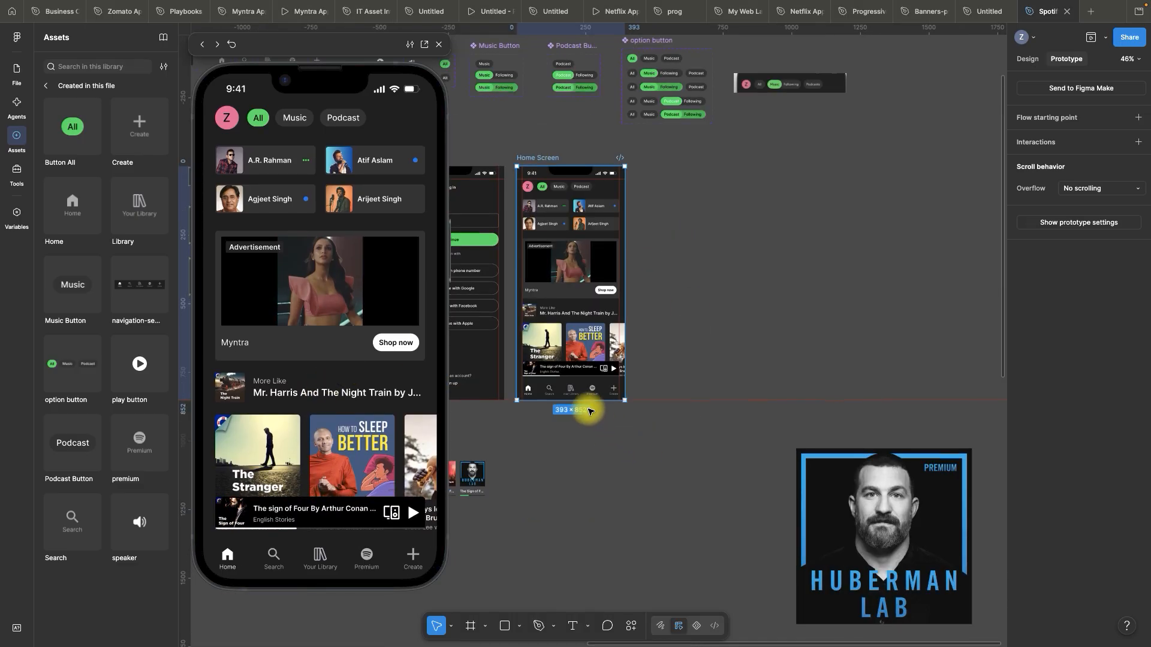
left_click_drag(584, 400, 587, 576)
left_click_drag(587, 581, 587, 574)
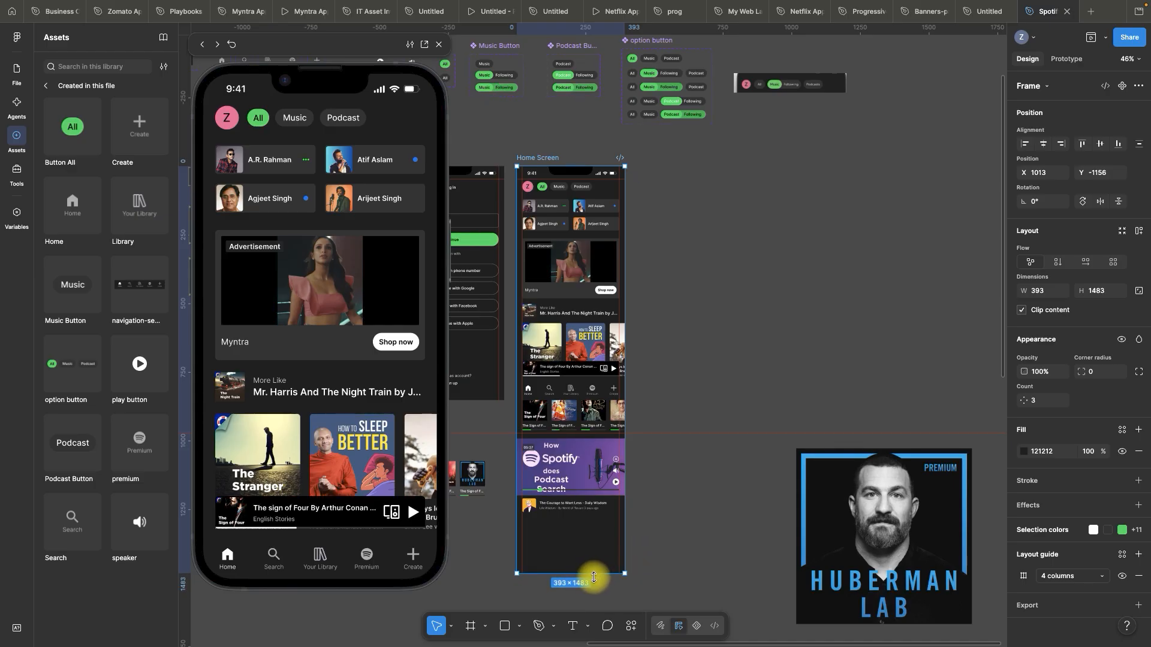
left_click_drag(335, 452, 339, 419)
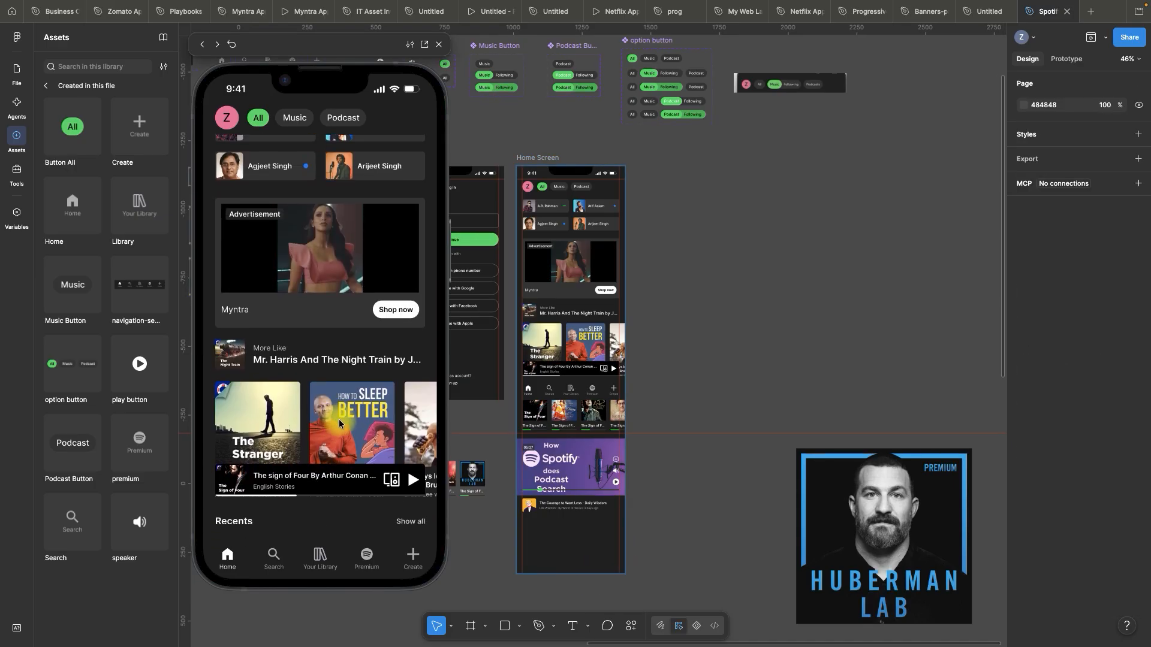
scroll(339, 481, "down", 2)
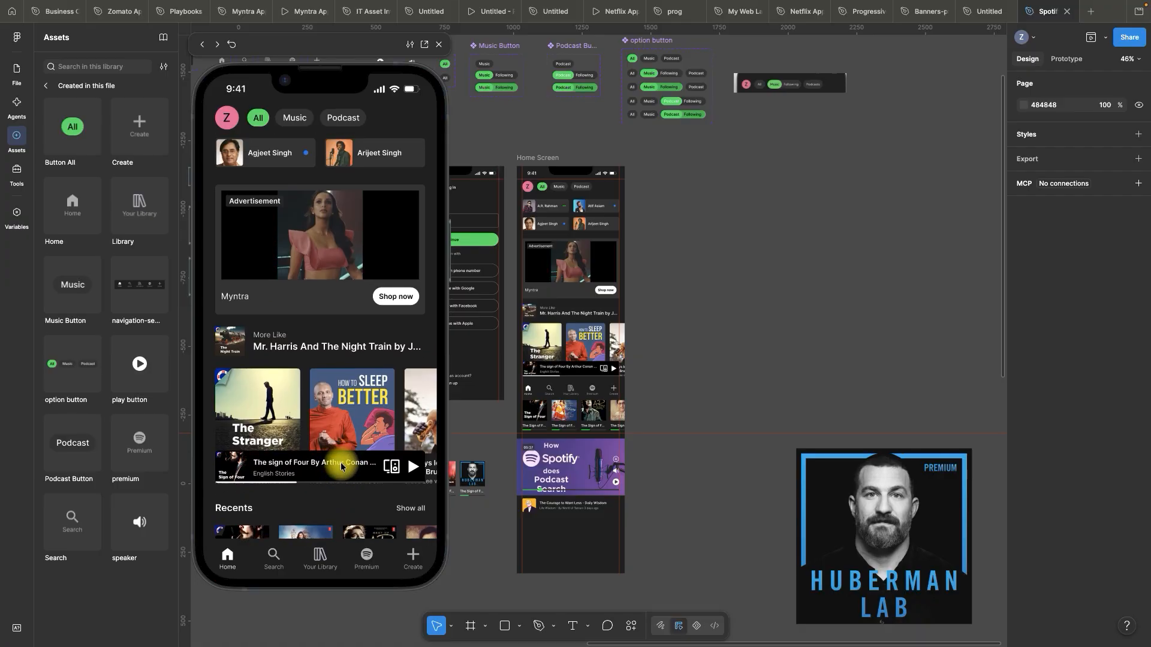
- Move the mini player group (Group 16) out of Frame 17 to the Home Screen's own layer level, directly above 3rd Section
scroll(604, 417, "up", 5)
scroll(599, 405, "up", 2)
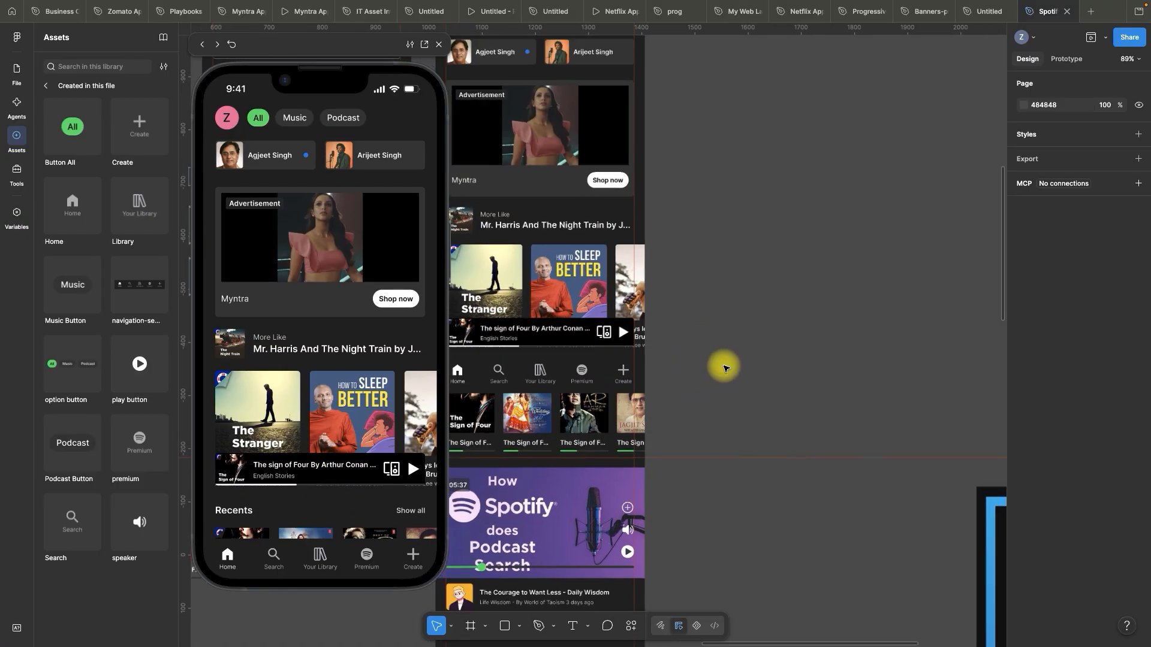
scroll(734, 366, "down", 2)
scroll(581, 342, "up", 5)
scroll(746, 308, "down", 5)
scroll(614, 335, "up", 4)
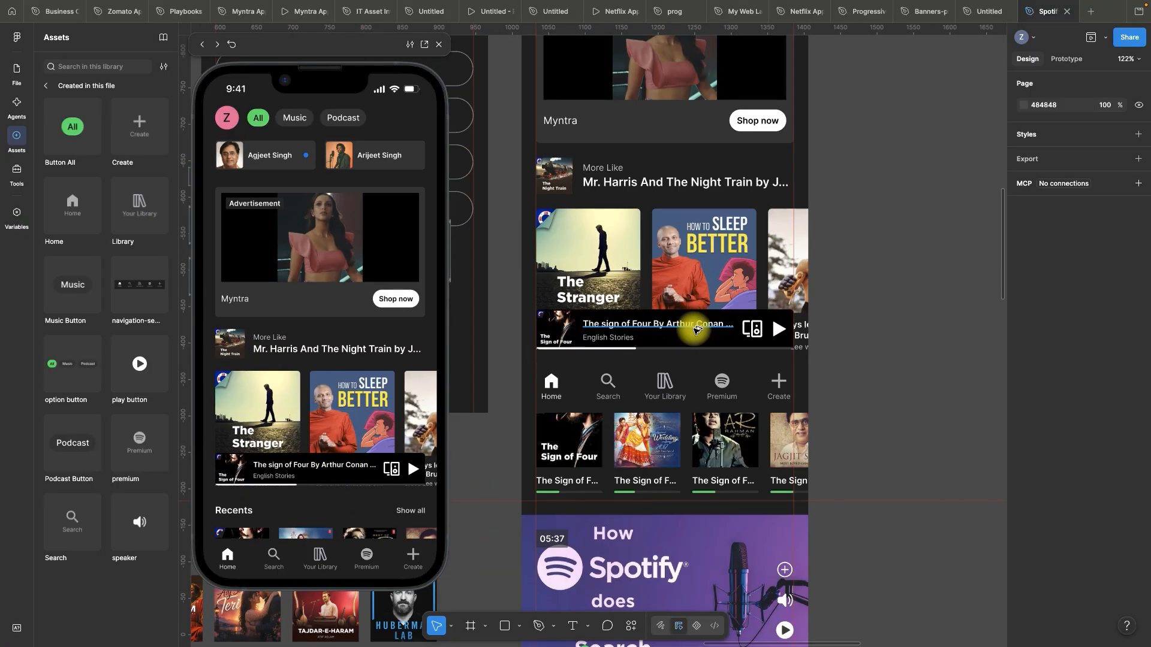
left_click(673, 333)
double_click(679, 339)
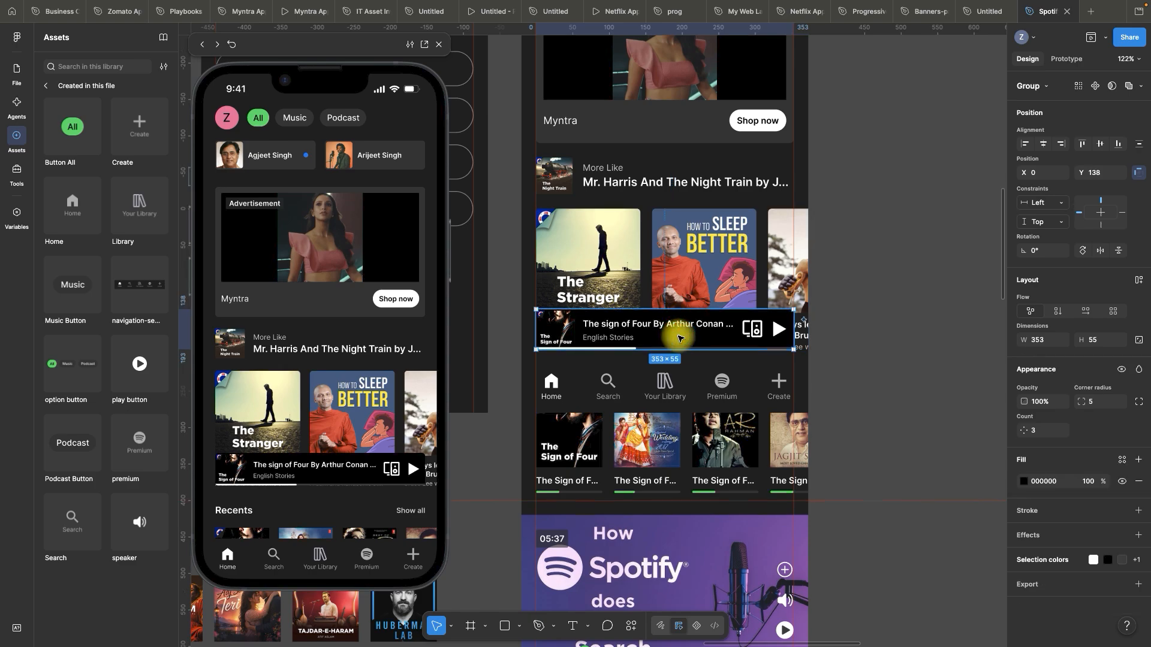
left_click(886, 226)
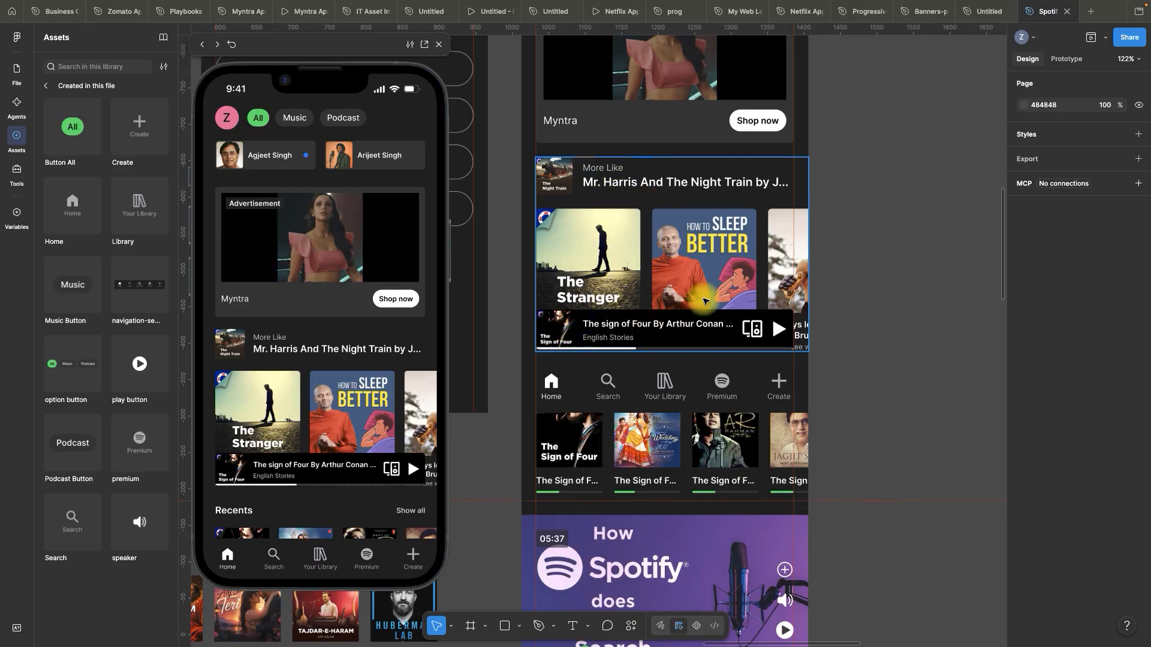
left_click(636, 332)
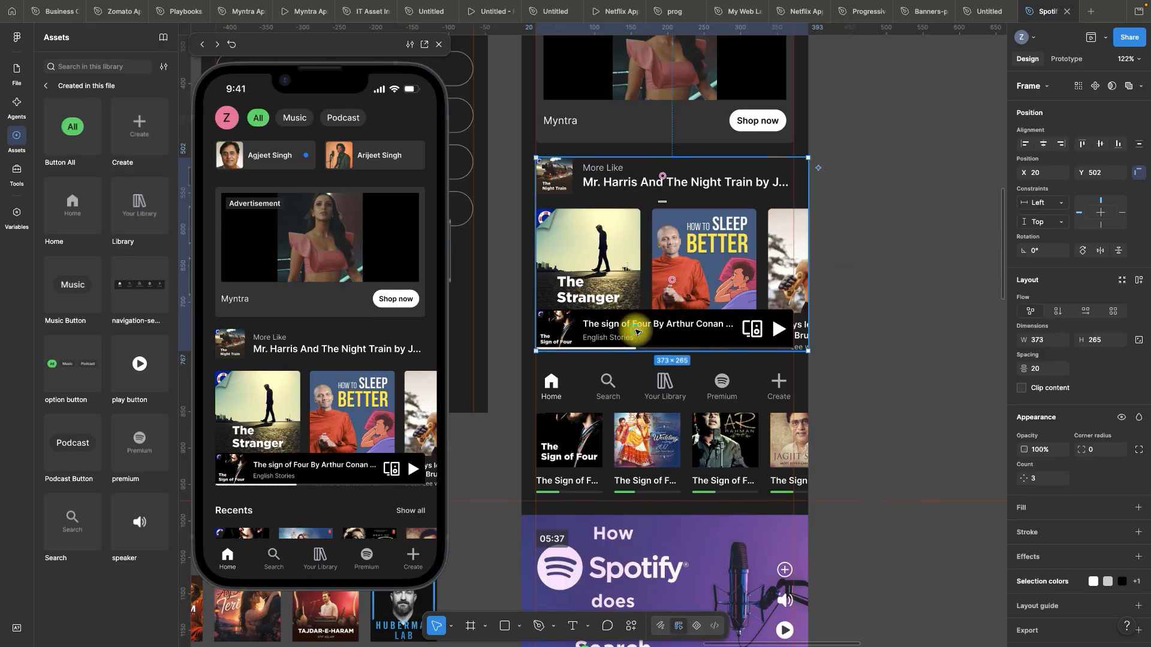
left_click(638, 330)
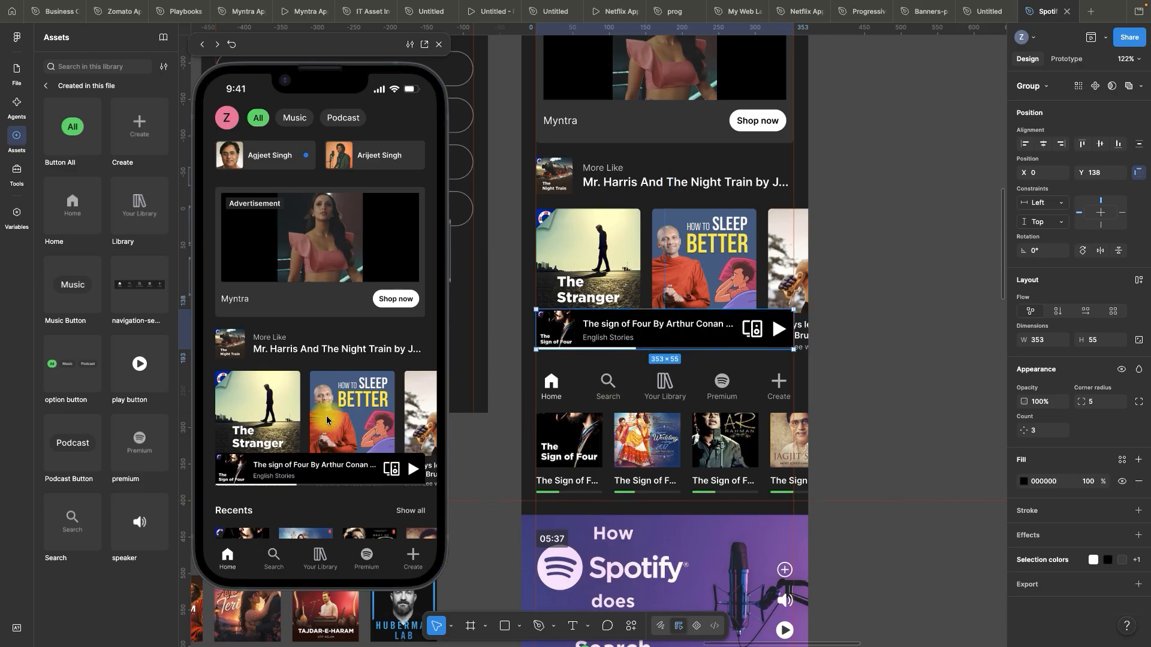
left_click(16, 70)
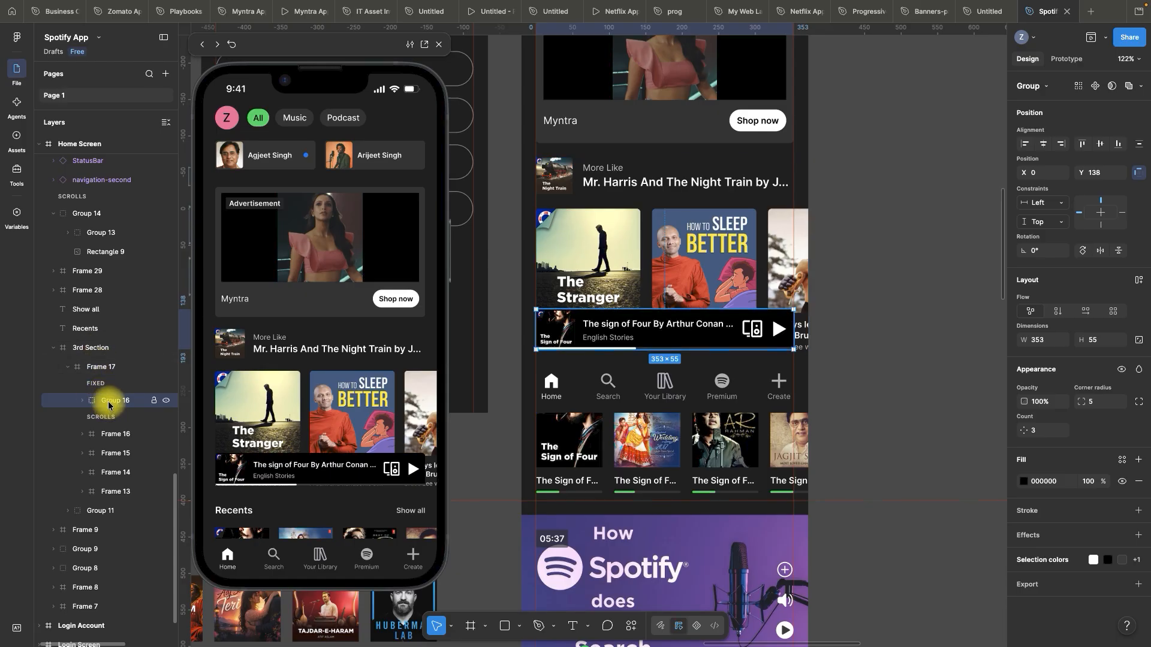
left_click_drag(108, 405, 90, 342)
left_click(937, 309)
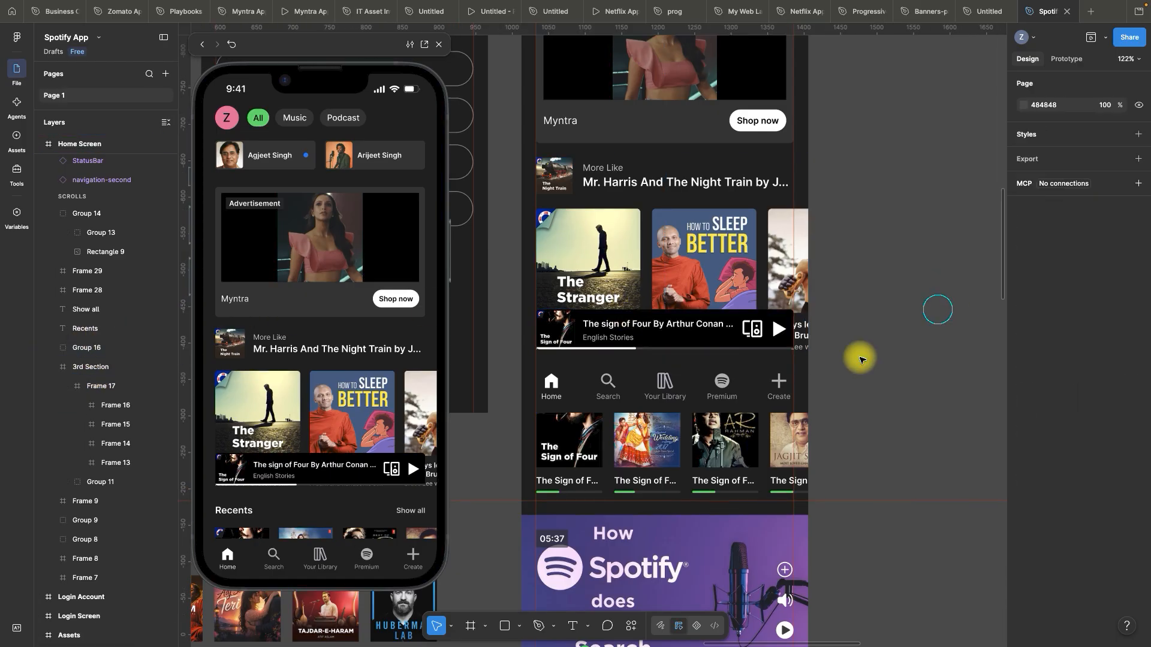
- Set the moved mini player group's scroll position to Fixed (stay in place) and scroll the Home Screen preview to check it
left_click(717, 338)
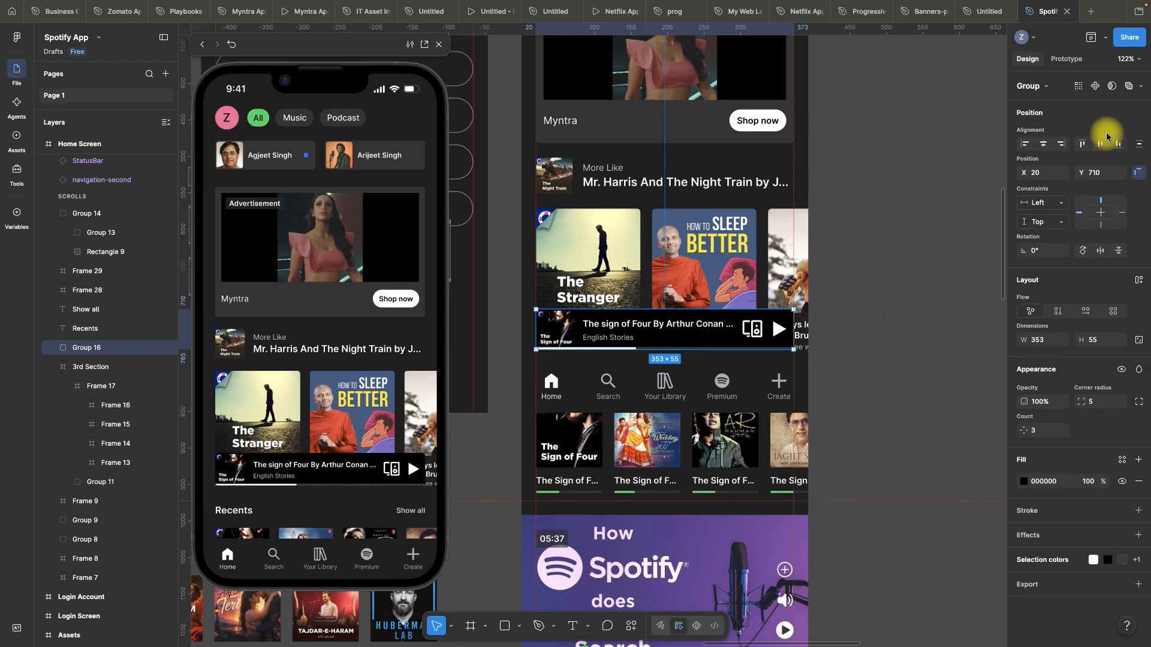
left_click(1067, 59)
left_click(1101, 169)
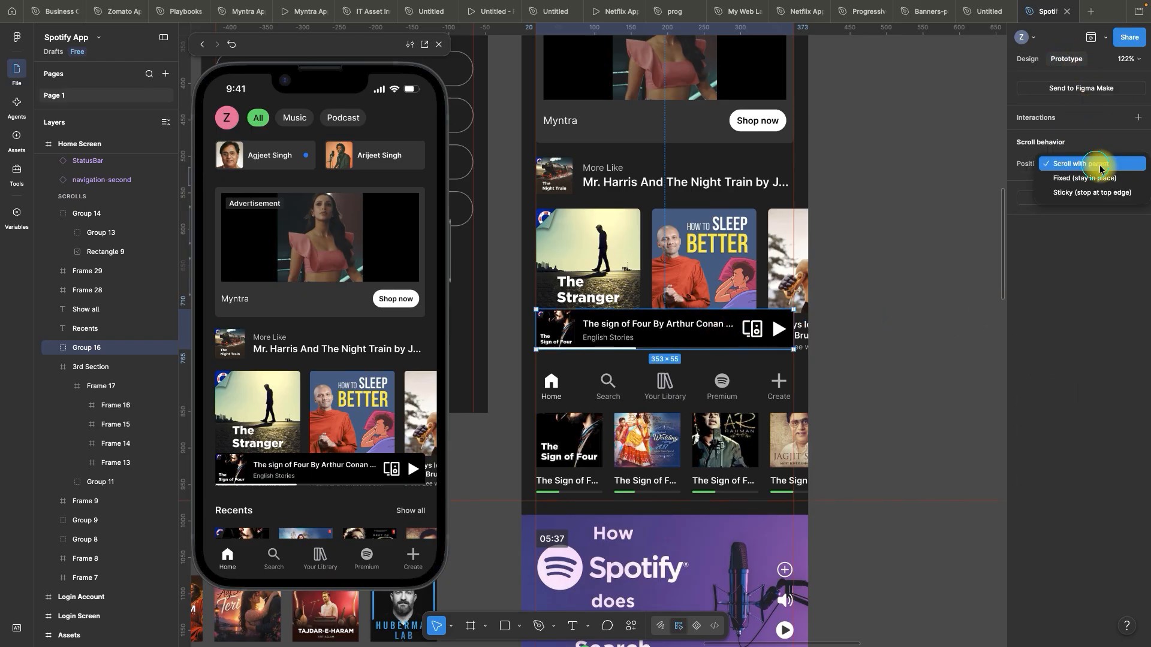
left_click(1069, 180)
left_click(847, 326)
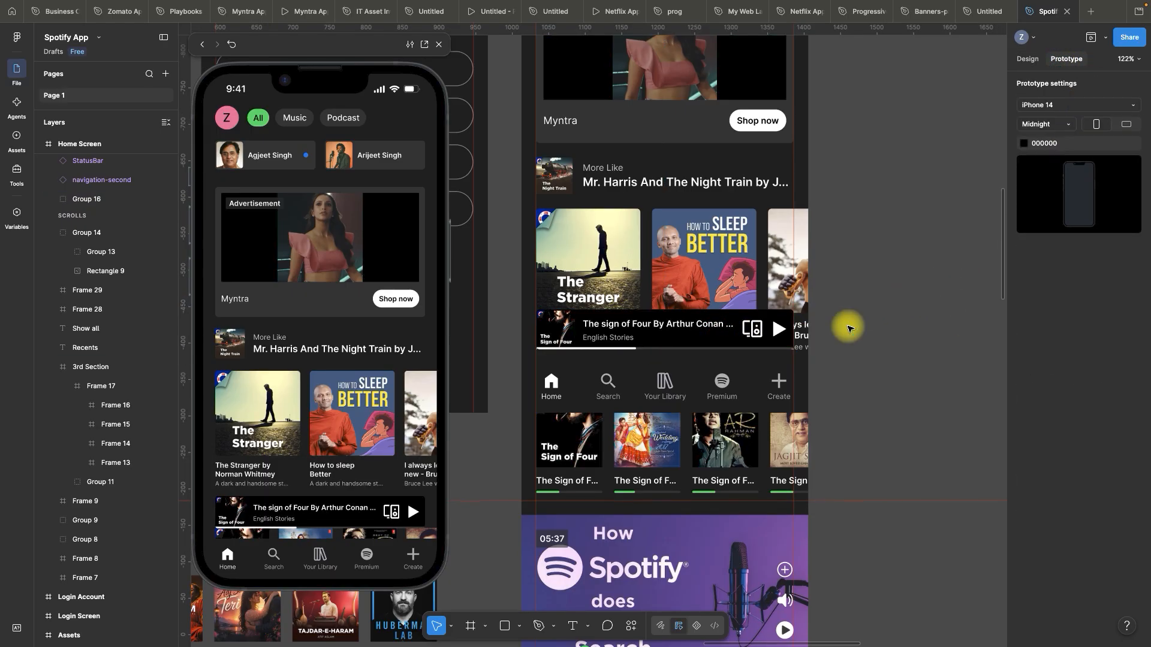
scroll(468, 393, "down", 10)
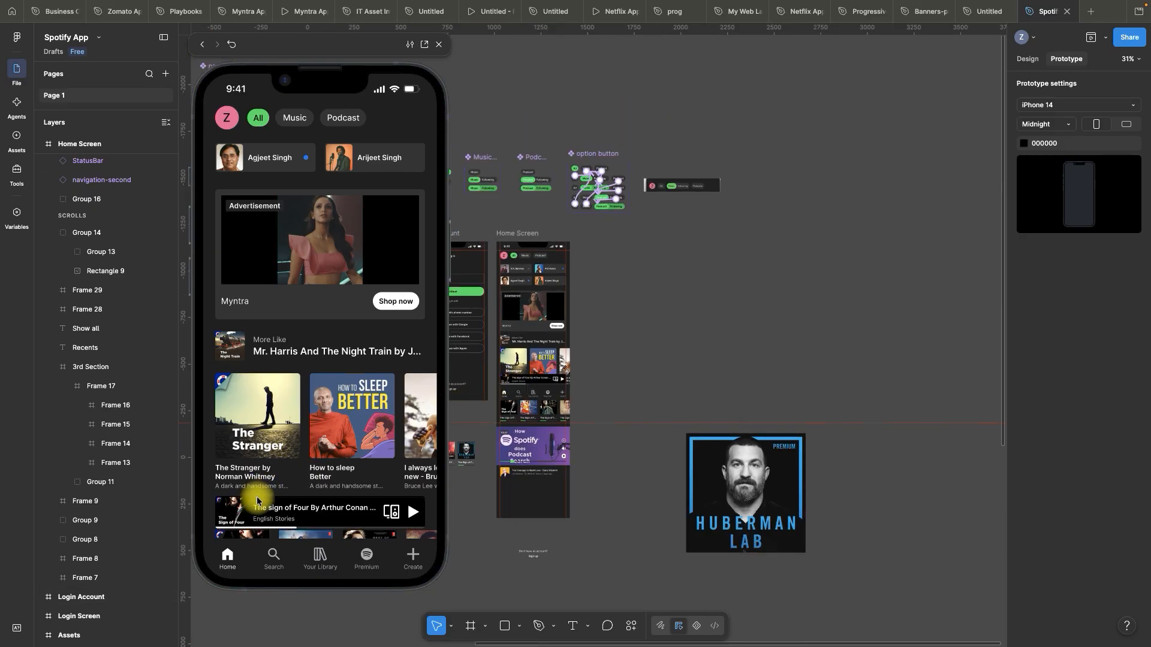
left_click_drag(304, 437, 321, 311)
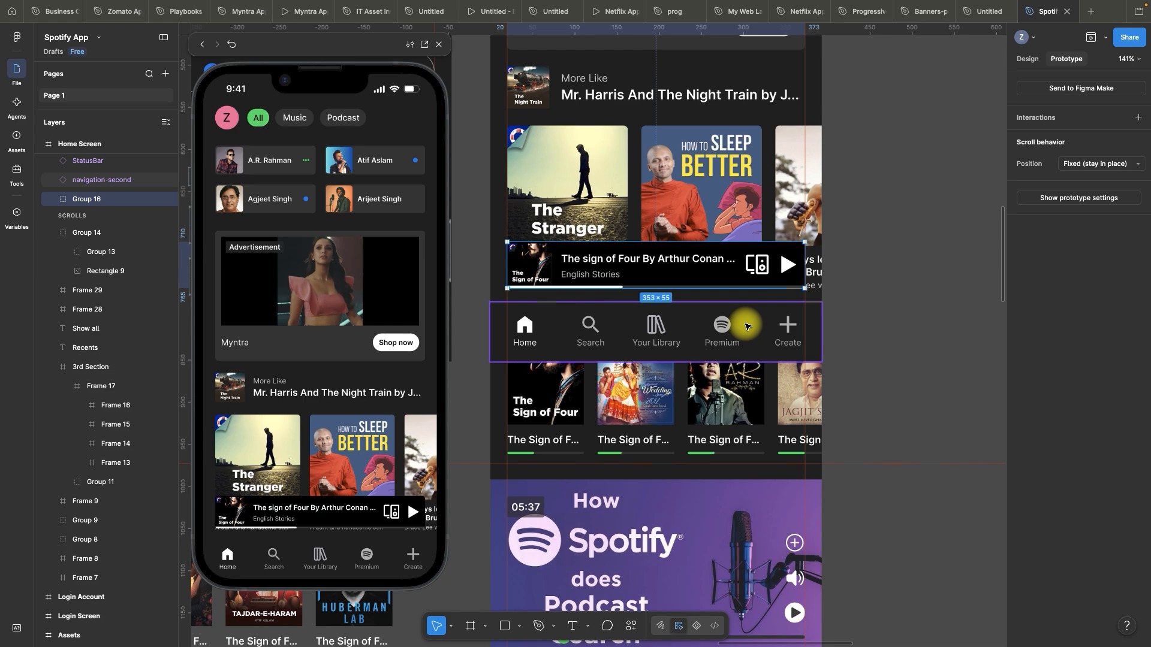
- Nudge the mini player group down 17 px so it rests directly on the navigation bar's top edge
left_click(690, 319)
scroll(655, 291, "up", 3)
left_click(691, 266)
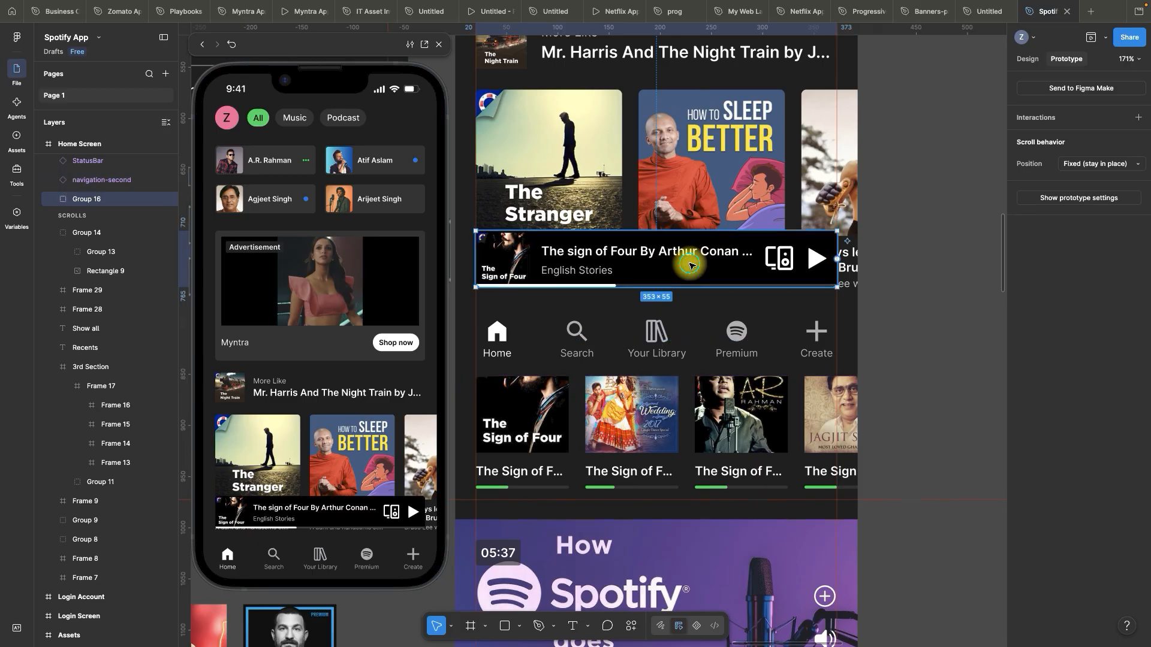
left_click(690, 304)
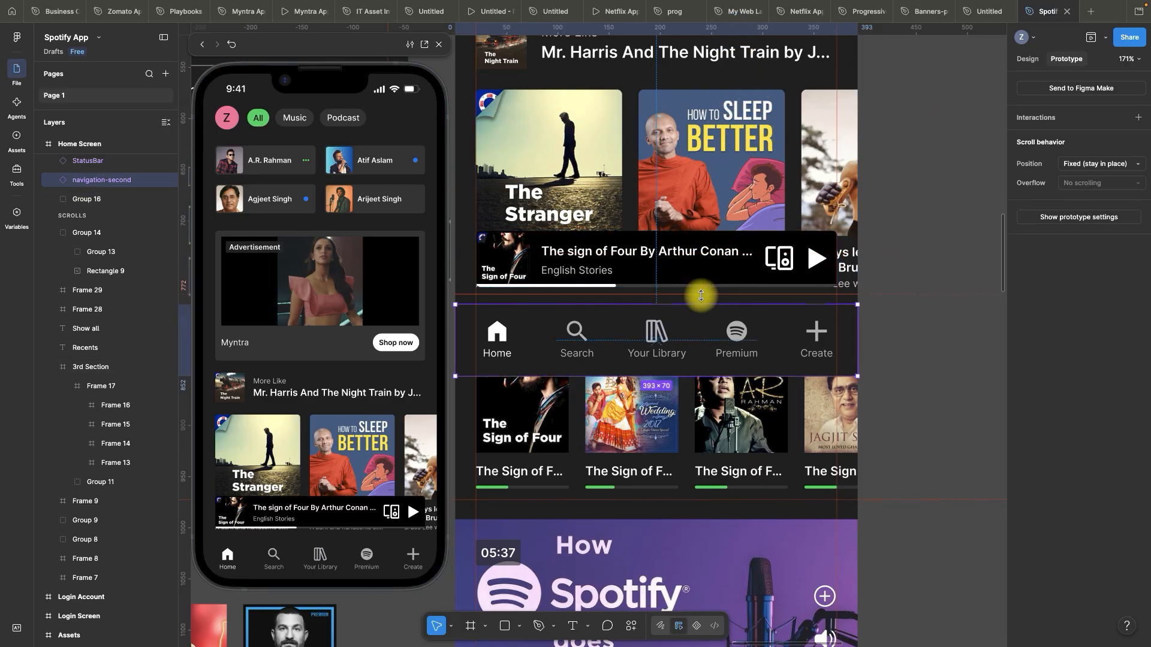
key("Escape")
left_click(701, 259)
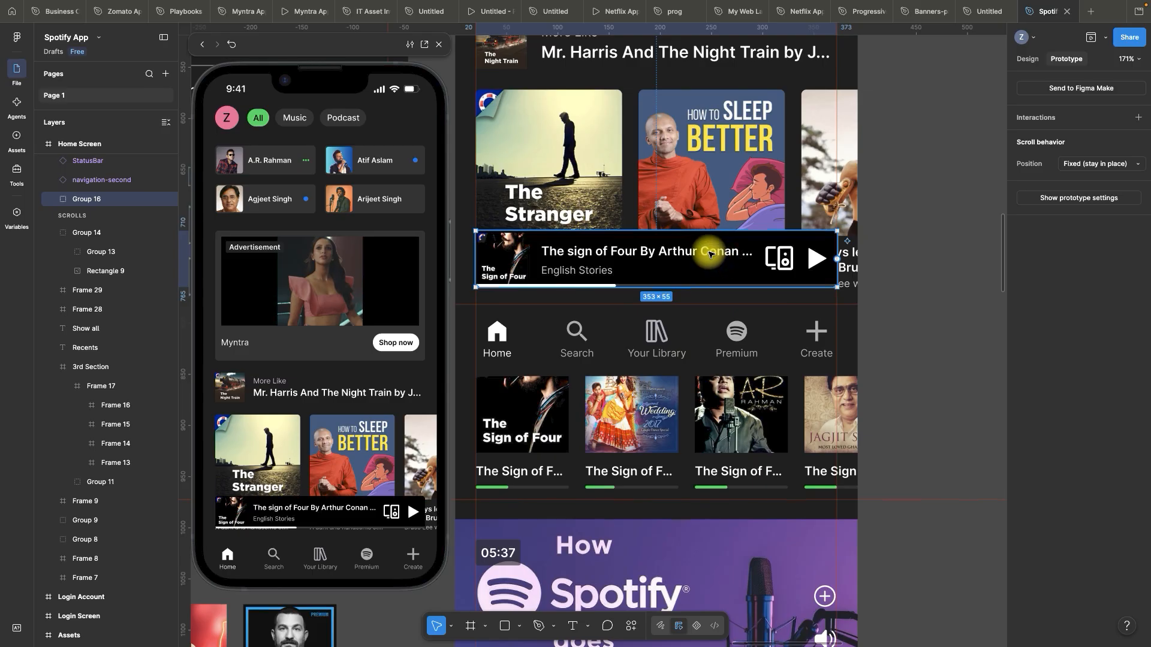
left_click(912, 247)
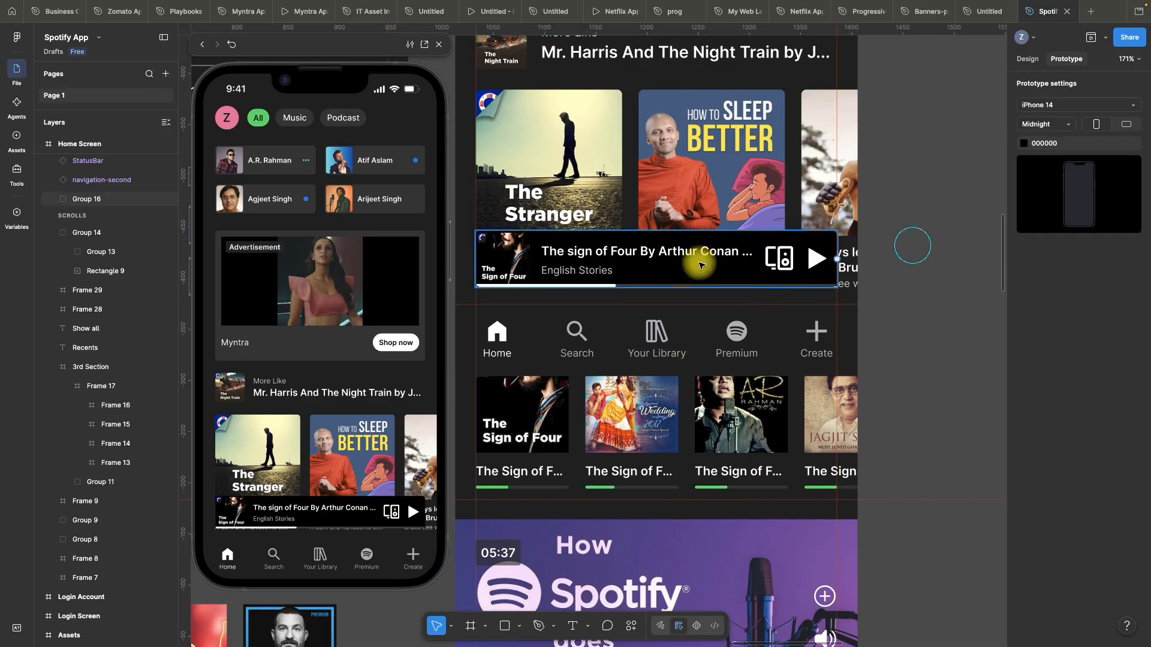
left_click(700, 263)
key("Down")
key("Down")
key("Down")
key("Down")
key("Down")
key("Down")
key("Down")
key("Down")
key("Down")
key("Down")
key("Down")
key("Down")
key("Down")
key("Down")
key("Down")
key("Down")
key("Down")
left_click(916, 296)
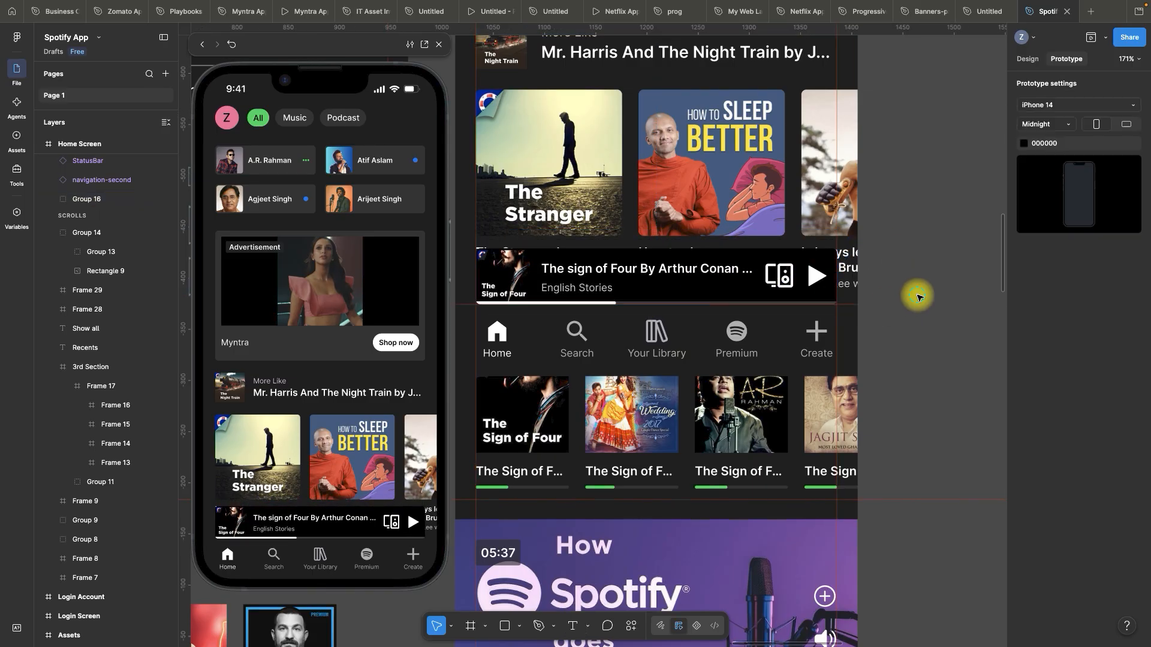
- Scroll the preview, test switching between the bottom navigation bar's tabs, and close the preview
left_click_drag(301, 430, 323, 535)
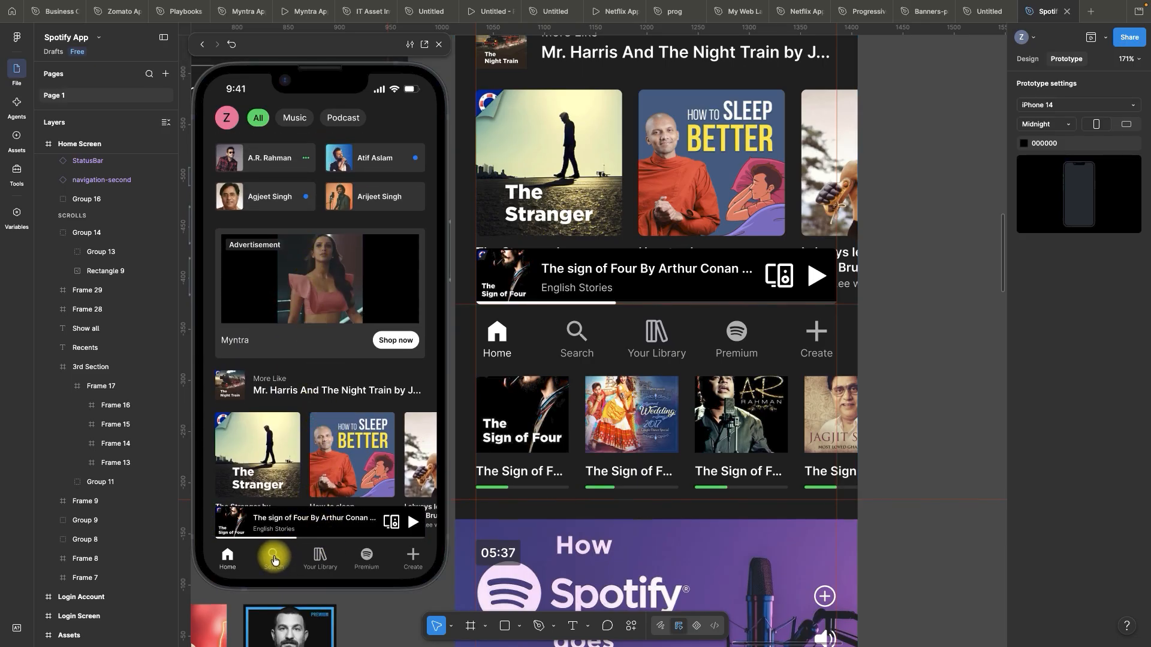
left_click(320, 555)
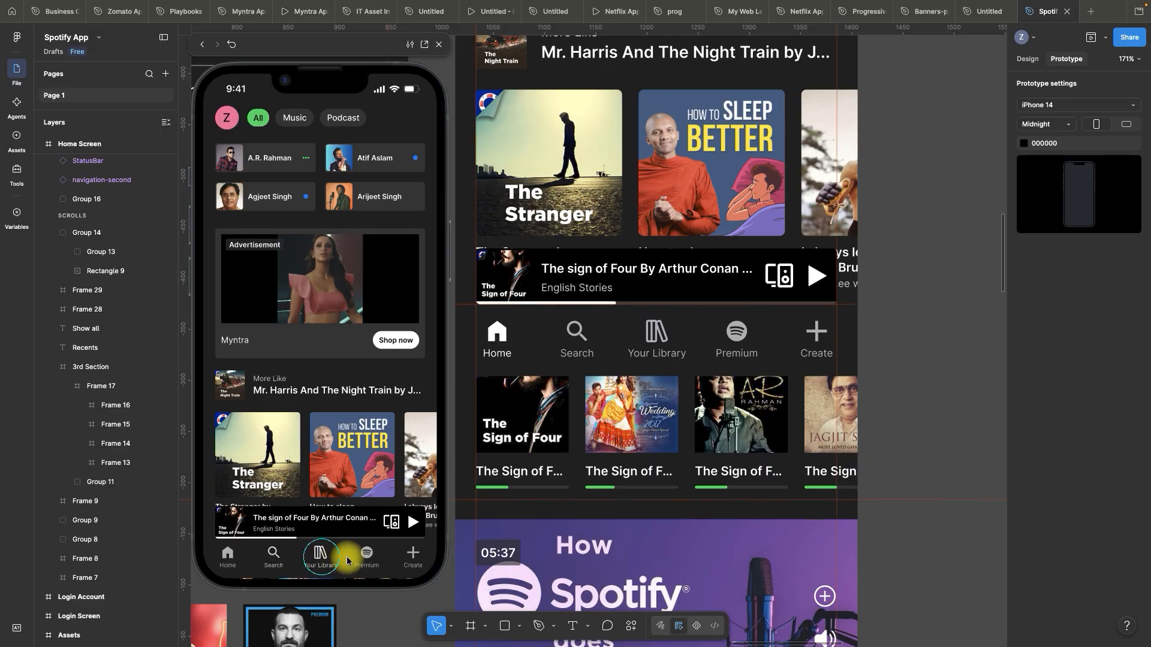
left_click(368, 559)
left_click(419, 560)
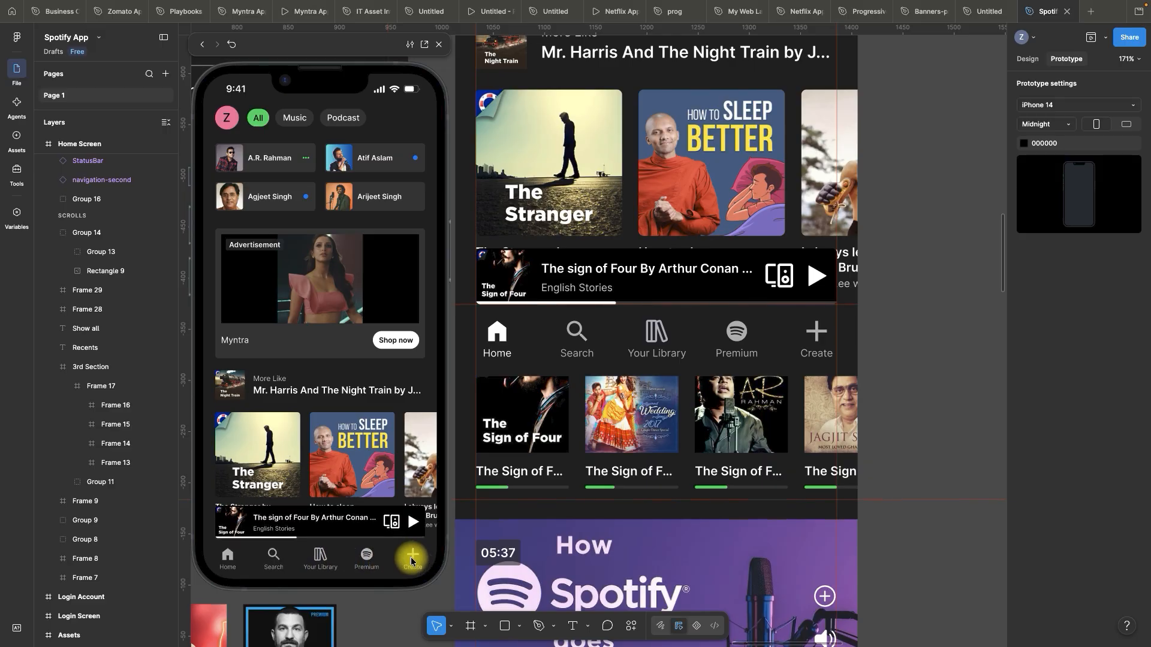
left_click(229, 558)
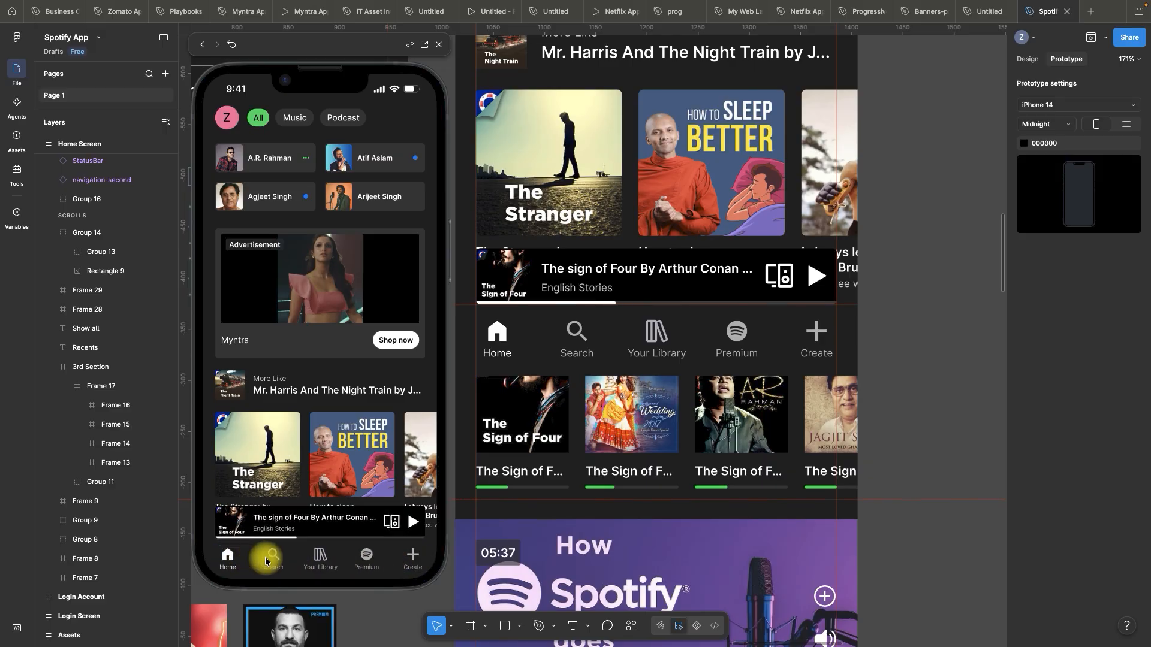
left_click(321, 557)
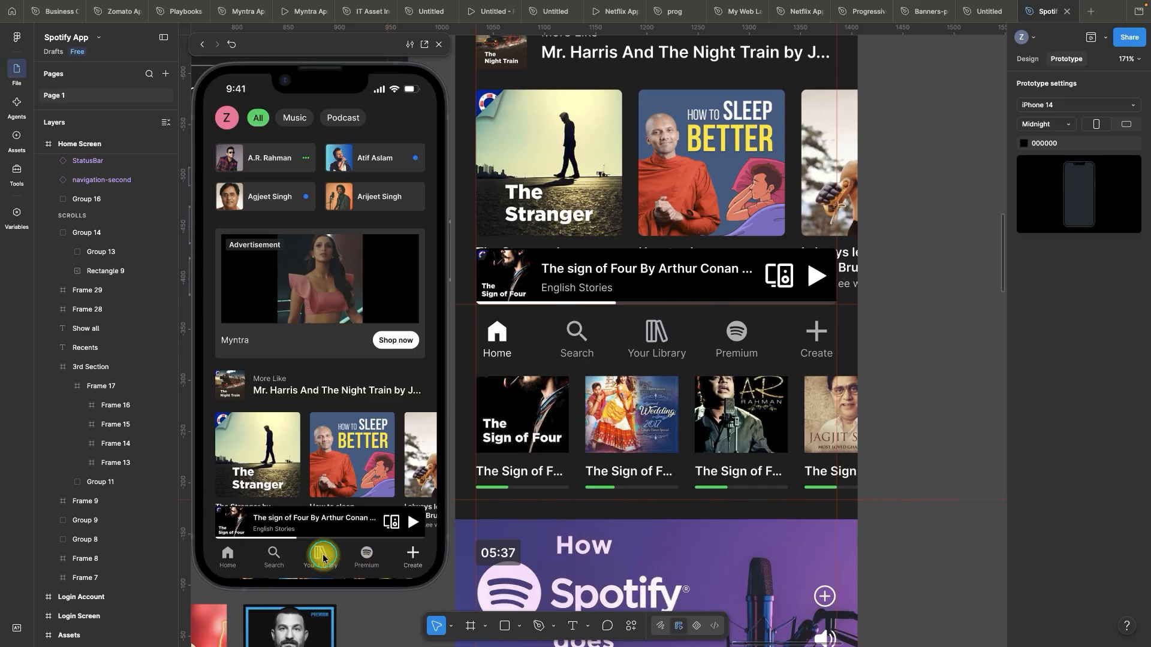
left_click(278, 562)
left_click(236, 565)
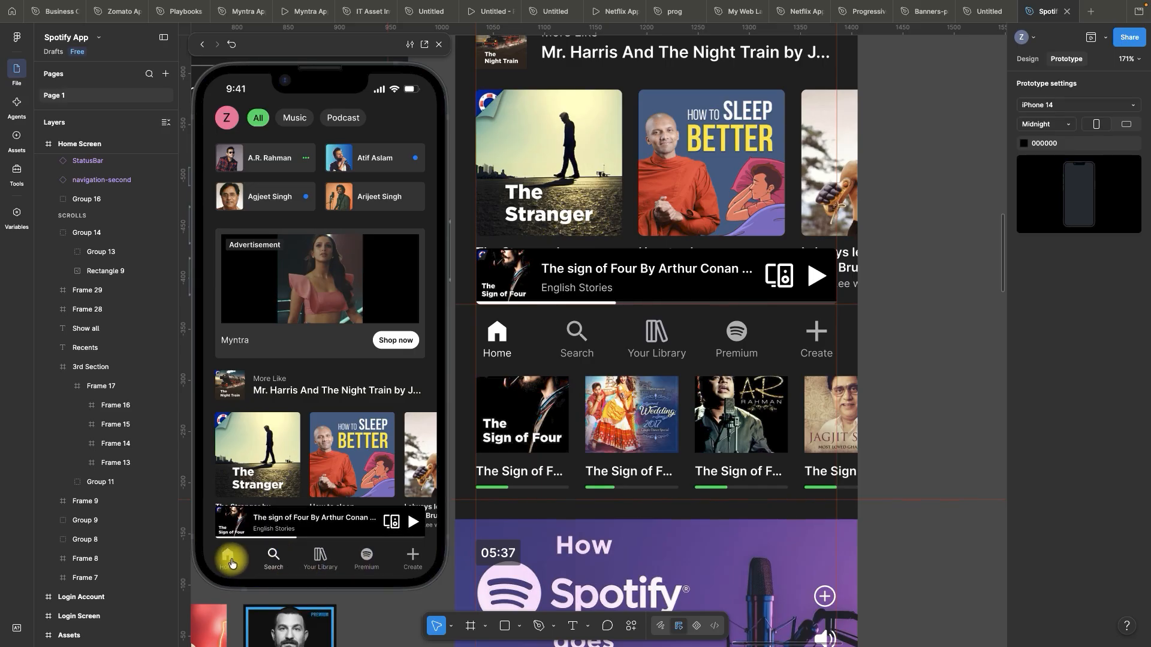
left_click(320, 555)
left_click(377, 559)
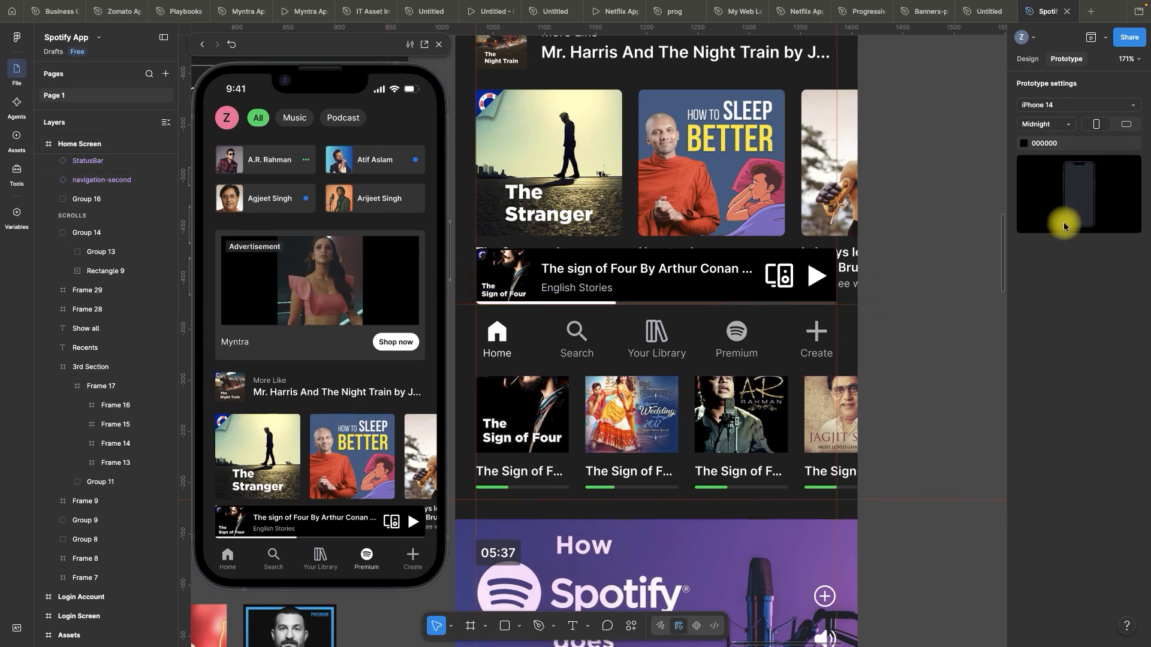
left_click(444, 46)
- Select the tap interactions between the navigation-second component's variants and set their animation to Instant
scroll(536, 303, "down", 15)
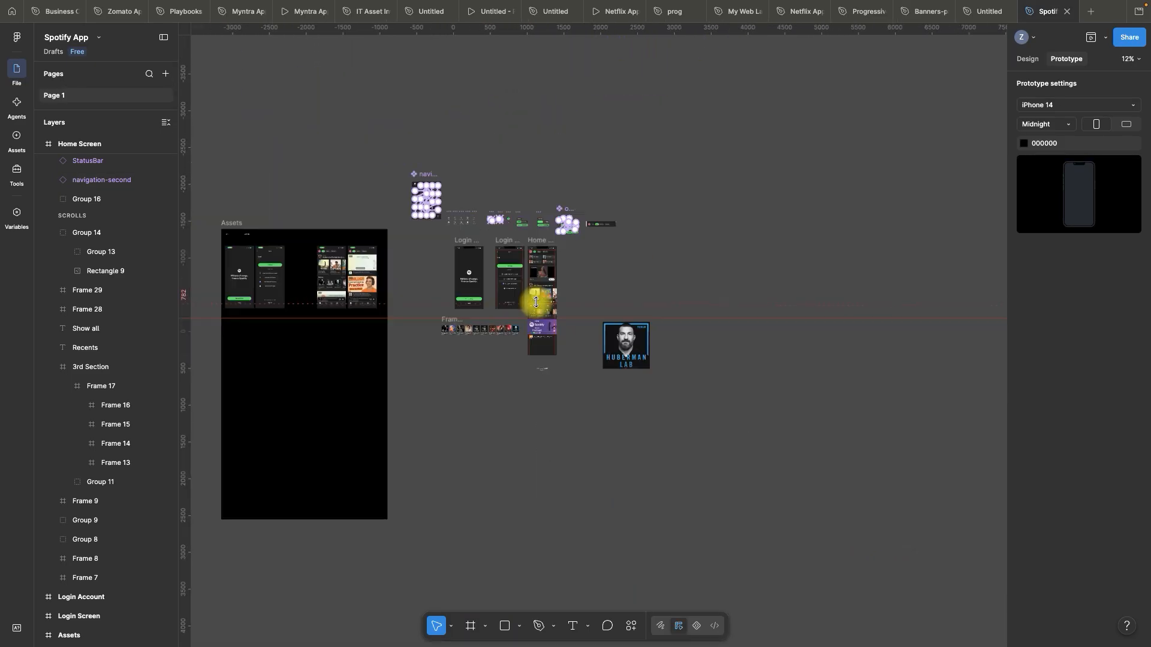
scroll(423, 180, "up", 15)
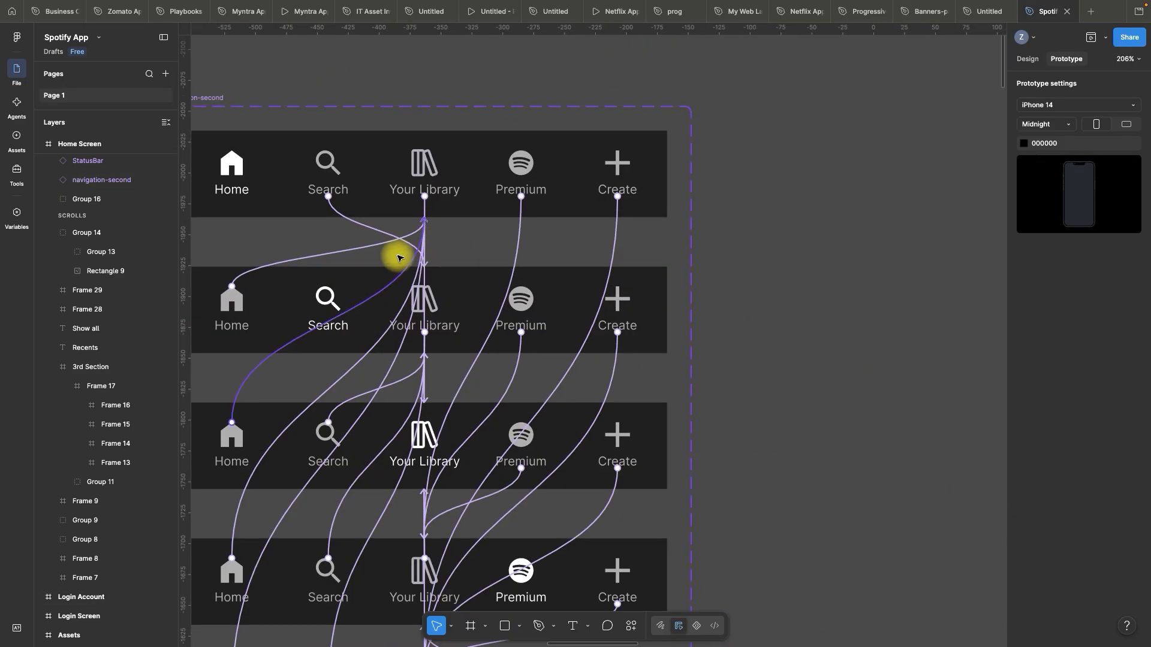
left_click_drag(759, 239, 252, 245)
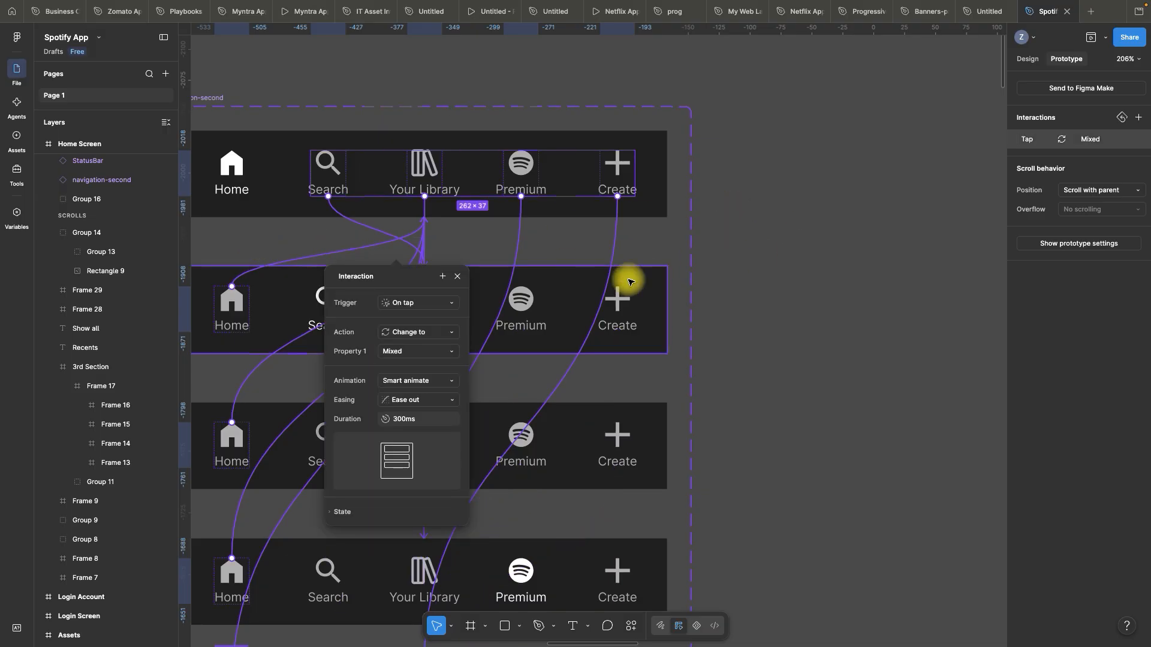
left_click(409, 382)
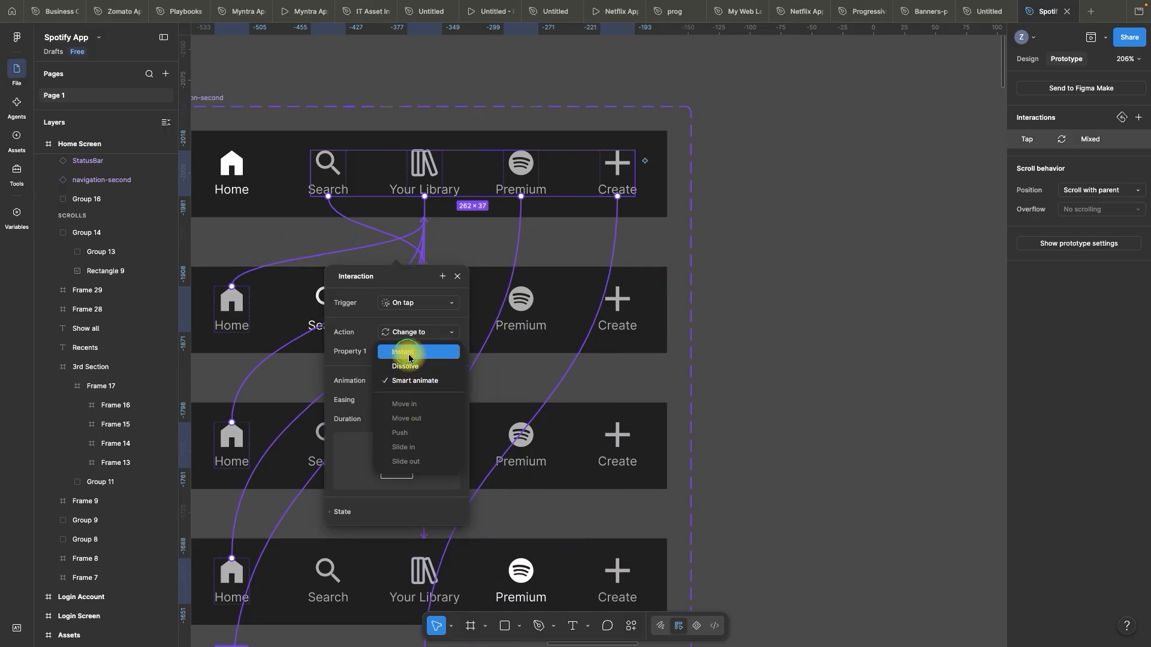
left_click(408, 355)
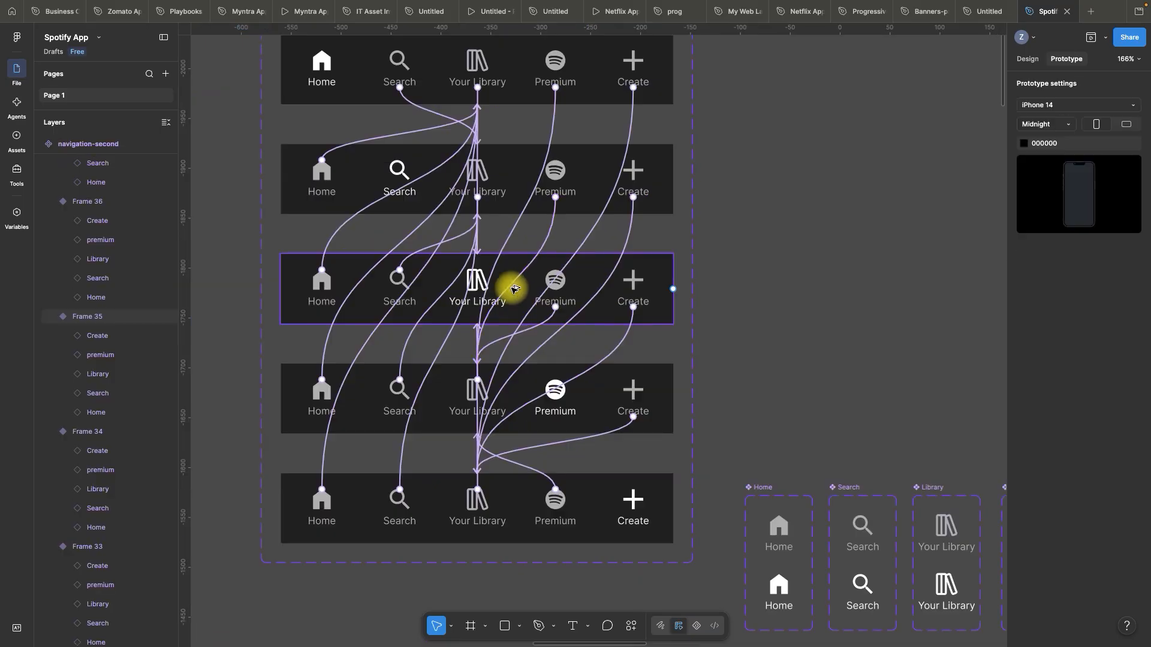
- Preview the Home Screen frame again and test the tab switching in its bottom navigation bar
scroll(513, 289, "down", 5)
scroll(619, 183, "down", 8)
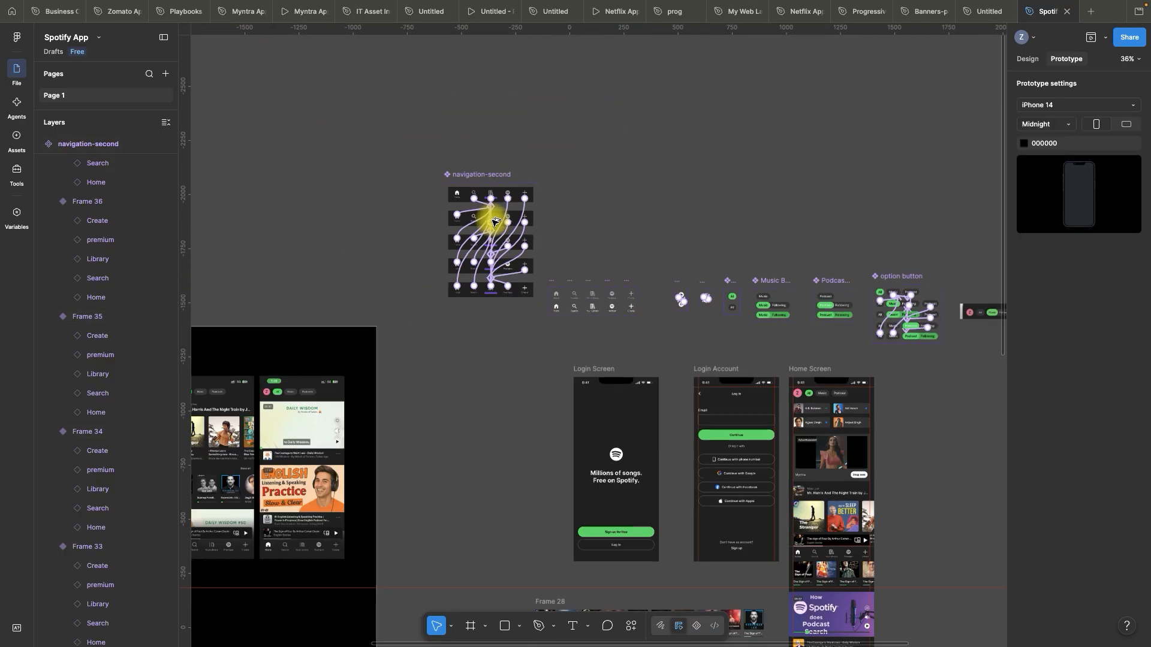
scroll(628, 298, "up", 3)
left_click(588, 224)
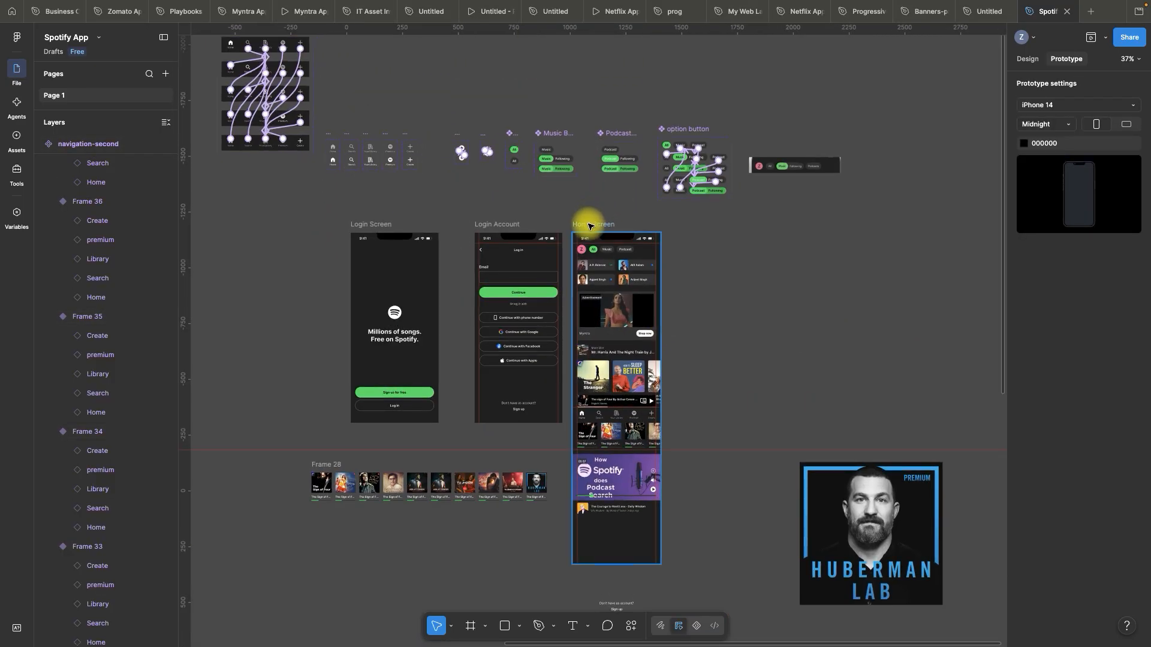
left_click(1108, 40)
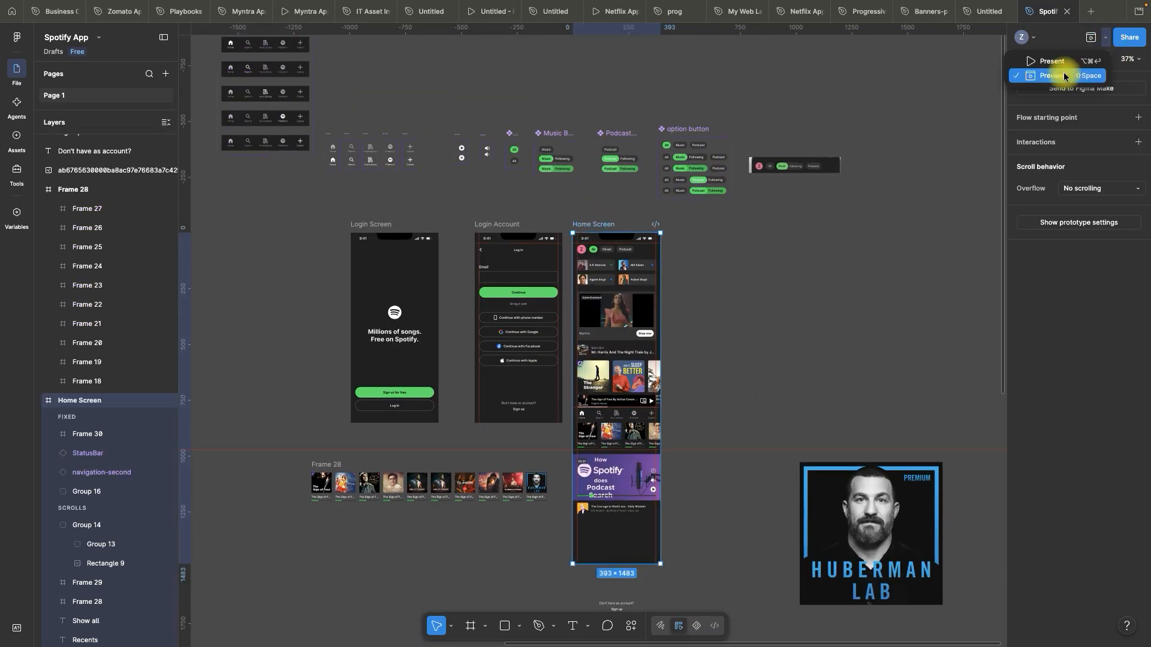
left_click(1060, 72)
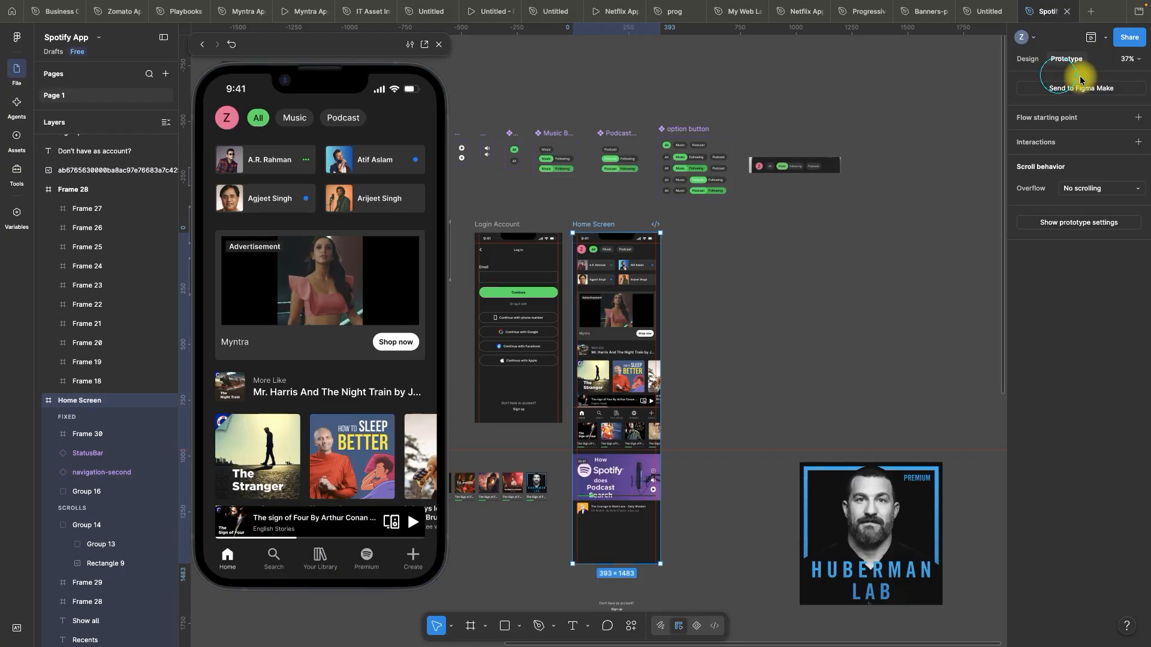
left_click(366, 557)
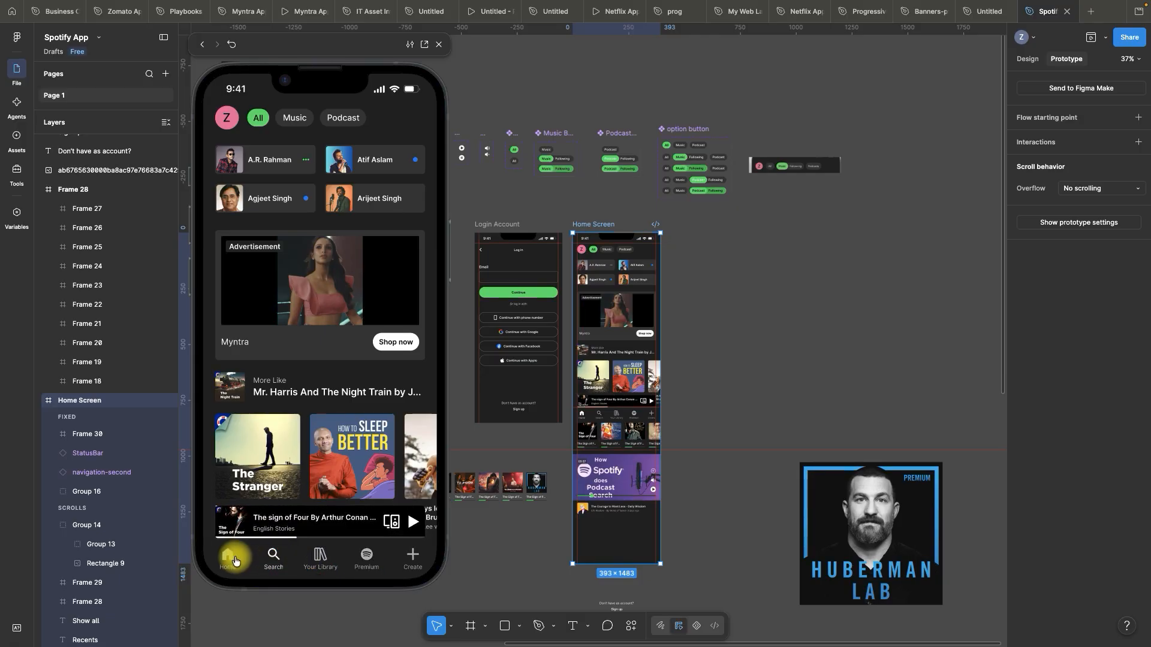
- Test the Home, Your Library and Premium tabs in the preview's bottom navigation bar, and close the preview
left_click(231, 559)
left_click(320, 558)
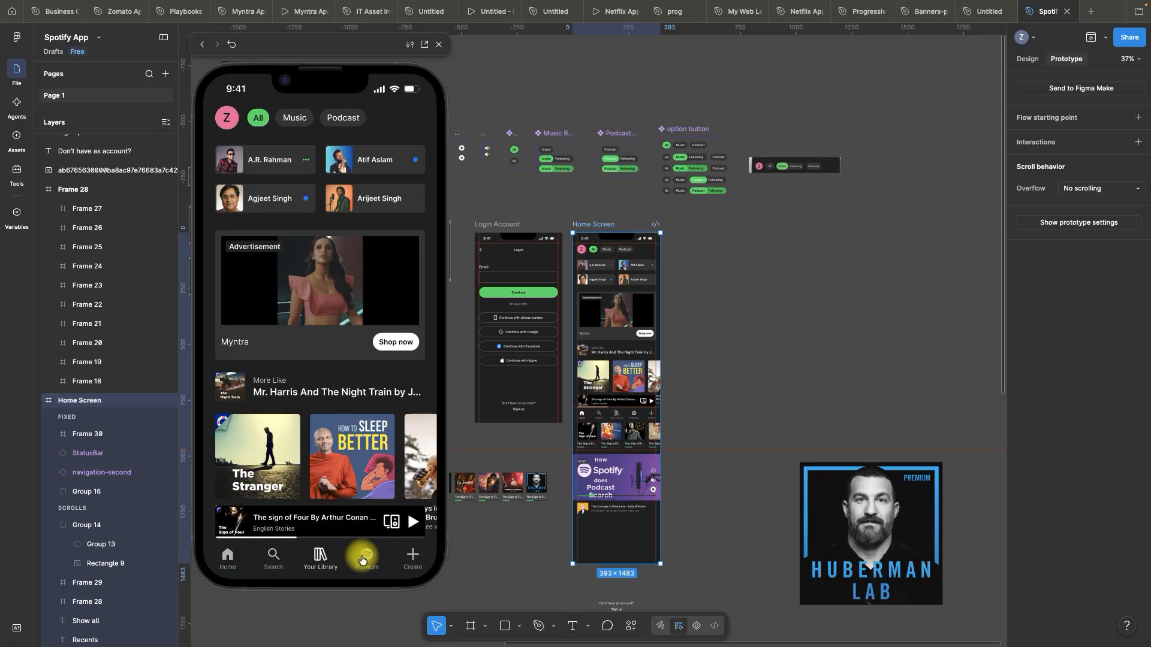
left_click(366, 558)
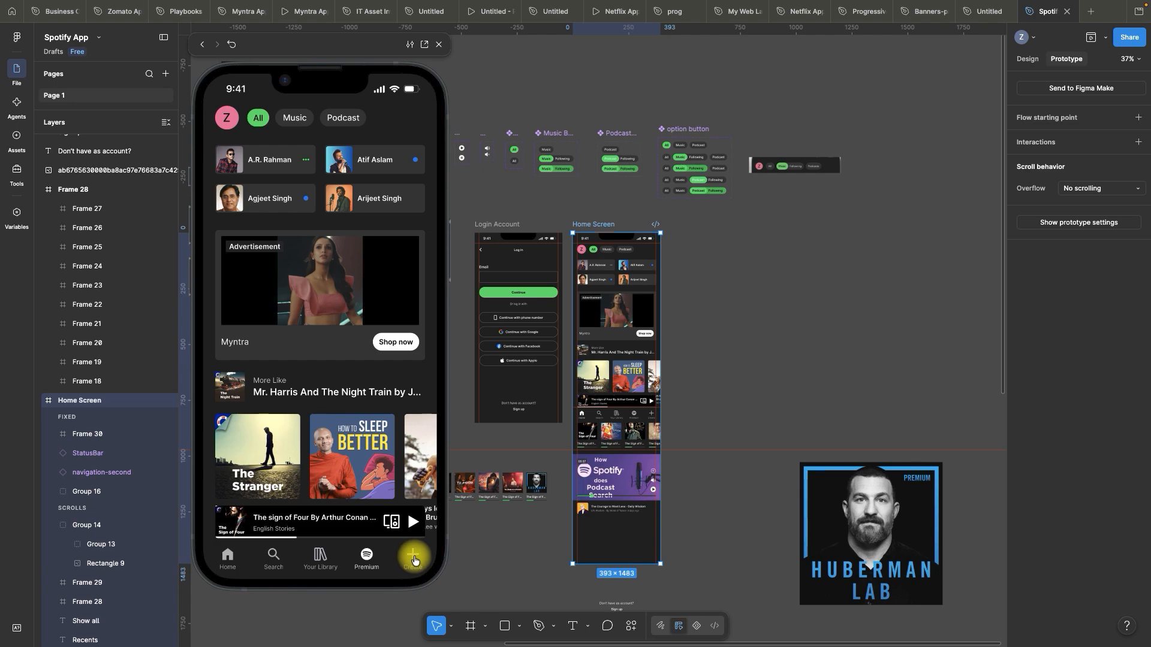
left_click(321, 558)
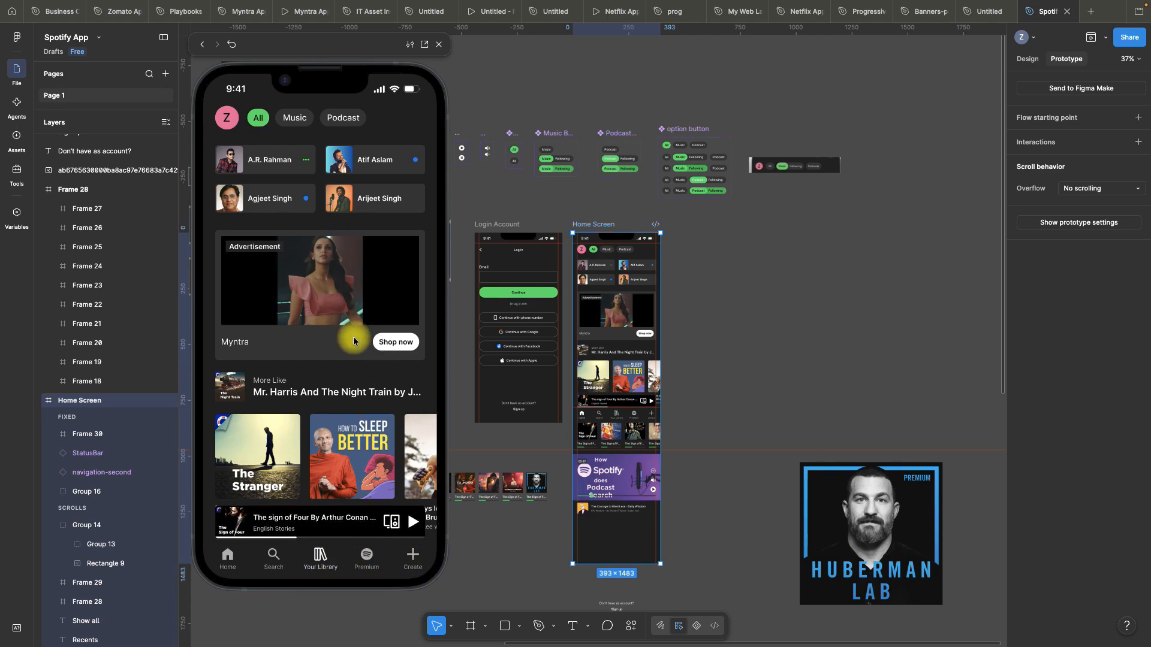
left_click(440, 46)
left_click(700, 360)
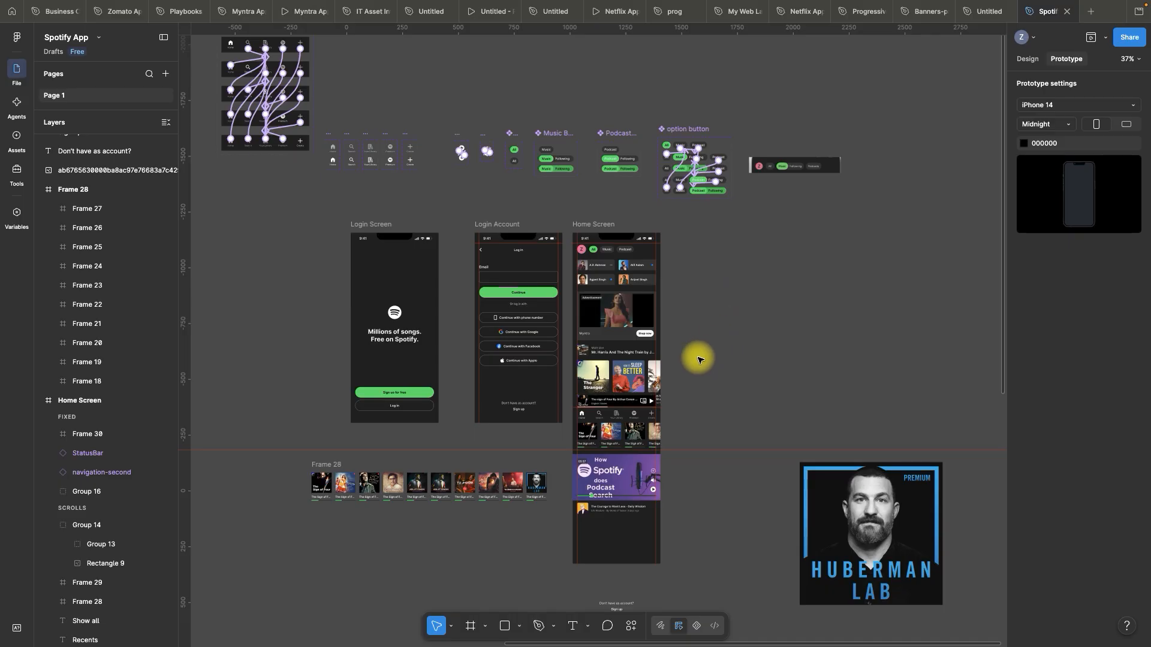
- Switch to design mode and inspect the mini player and navigation bar placement on the Home Screen frame
scroll(695, 372, "up", 5)
scroll(404, 369, "down", 3)
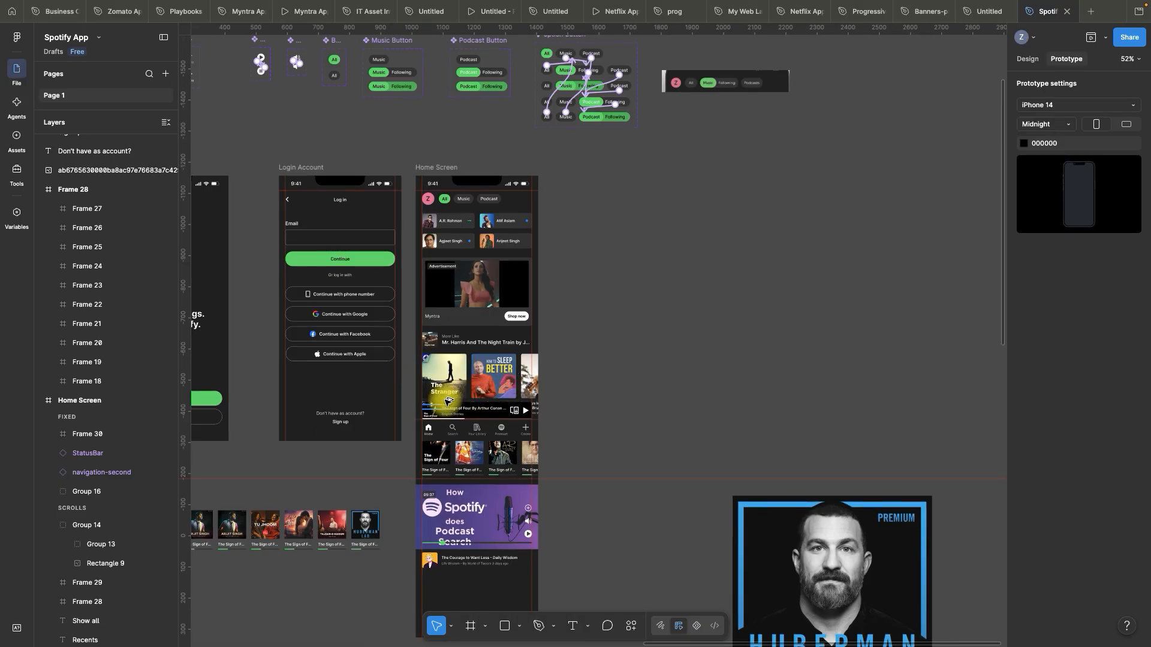
scroll(477, 416, "up", 2)
scroll(675, 365, "down", 2)
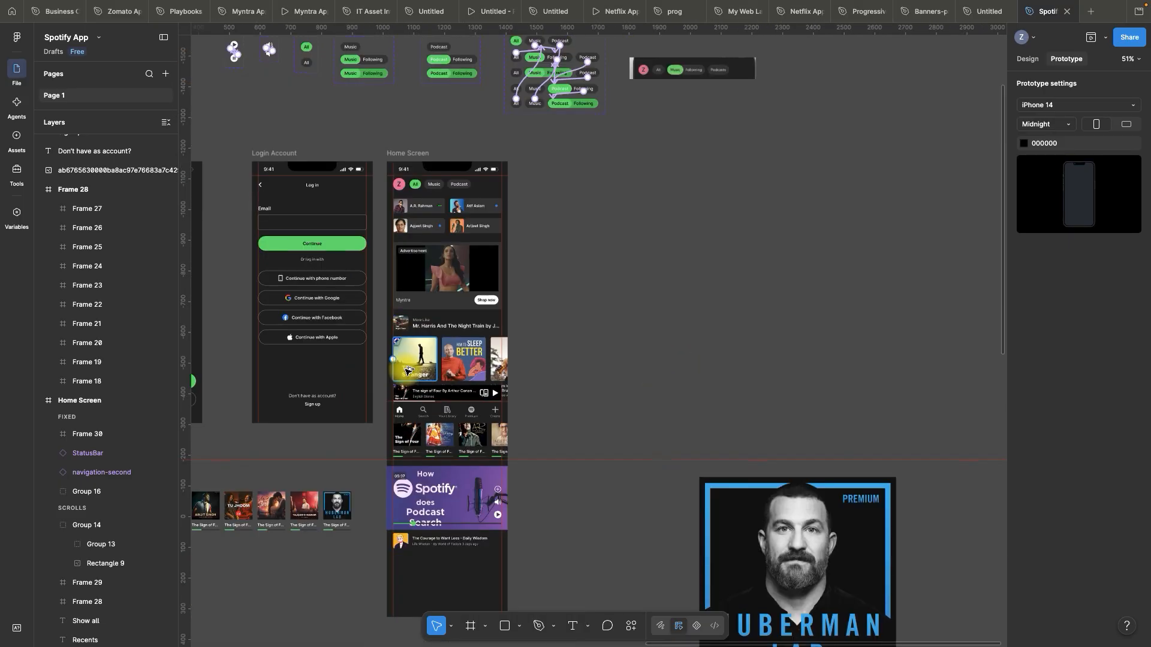
scroll(573, 345, "down", 1)
key("shift+e")
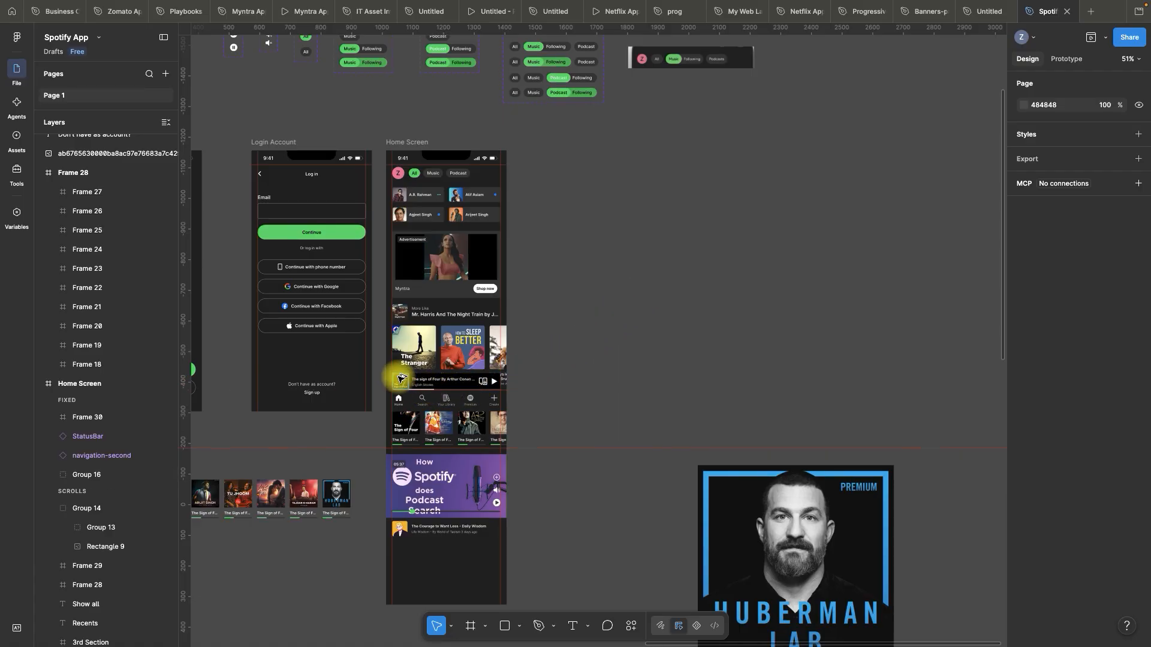
scroll(374, 399, "up", 3)
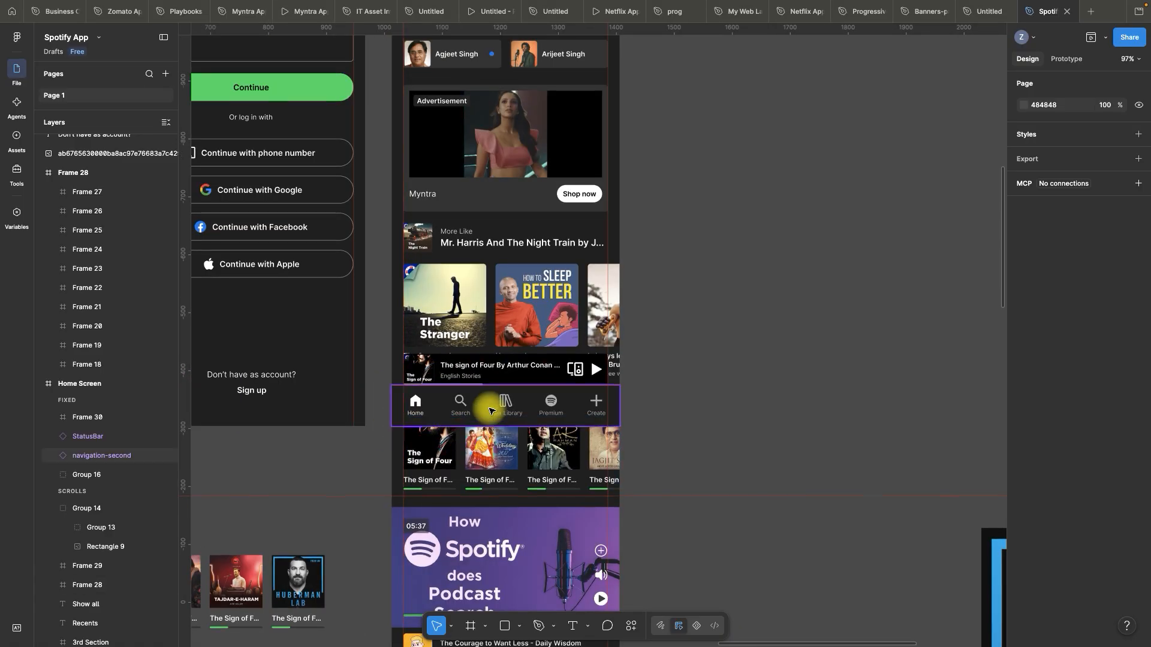
scroll(488, 406, "down", 4)
scroll(471, 368, "up", 5)
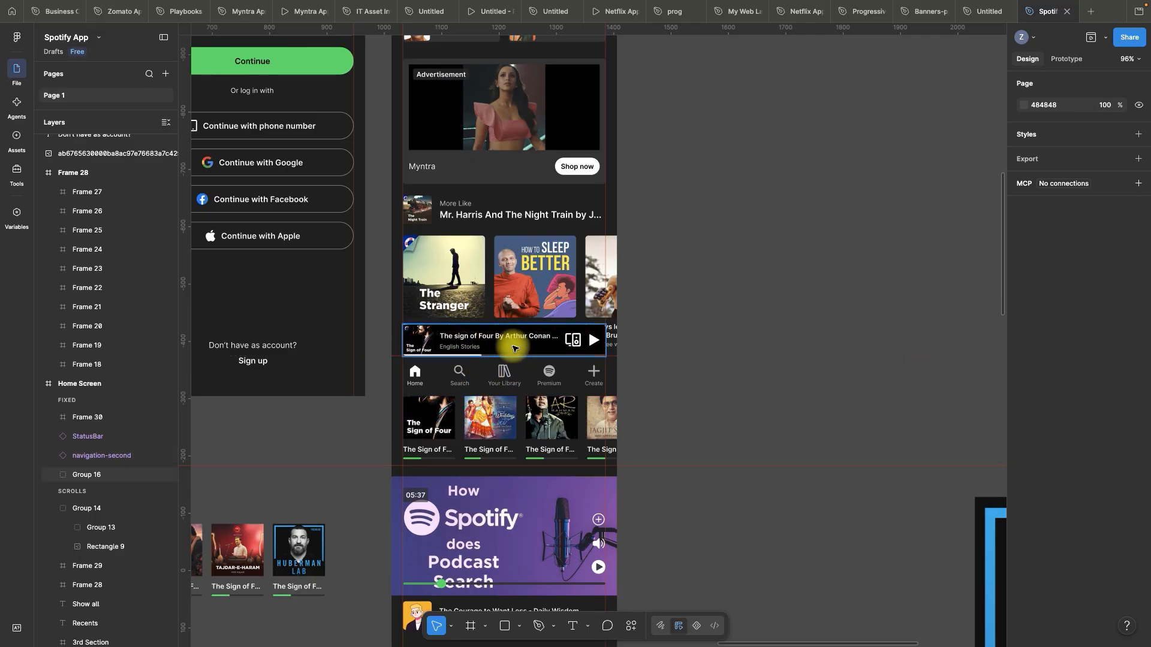
scroll(513, 349, "down", 5)
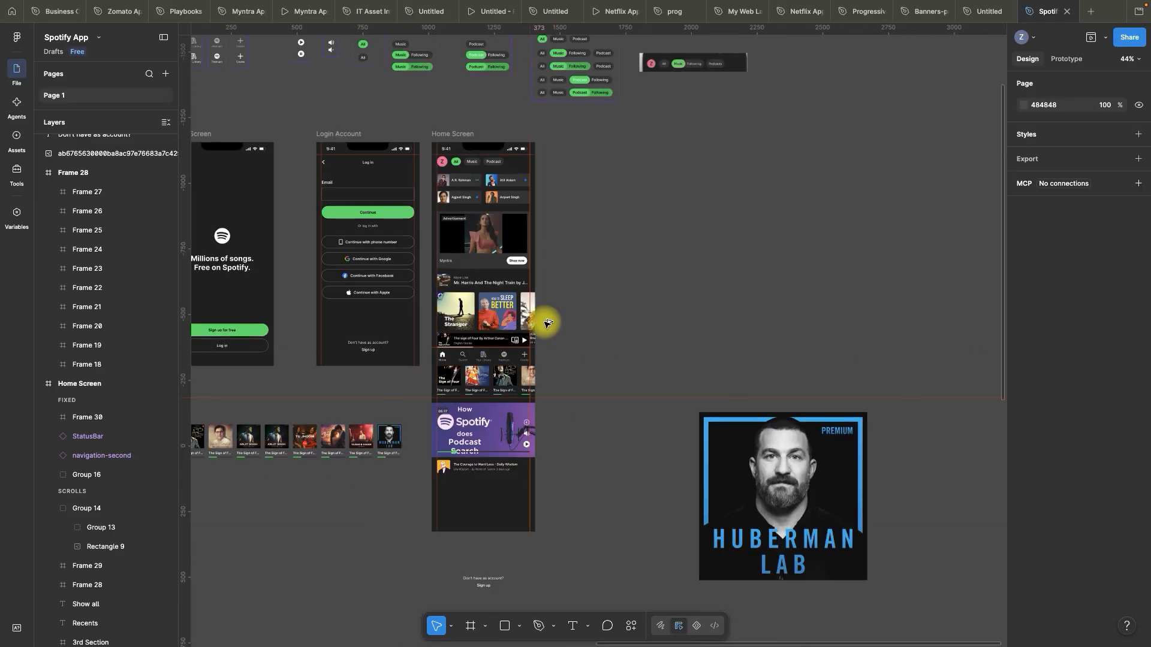
- Shorten the Home Screen frame from its lower edge to a height of 852 px
left_click(465, 132)
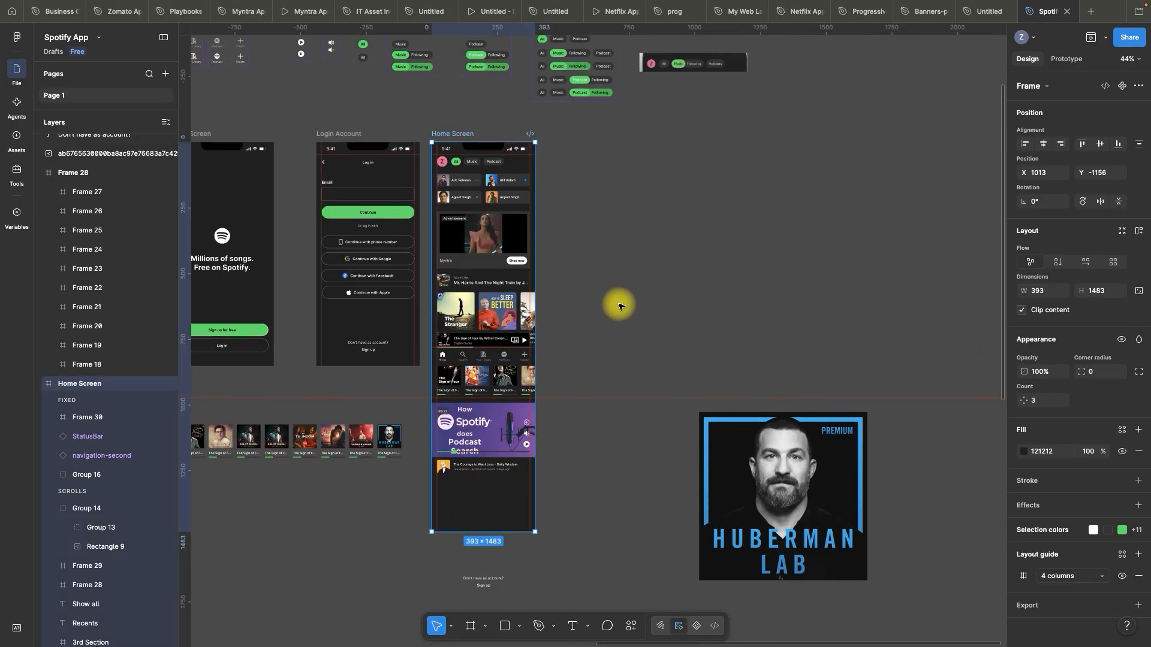
scroll(476, 450, "up", 2)
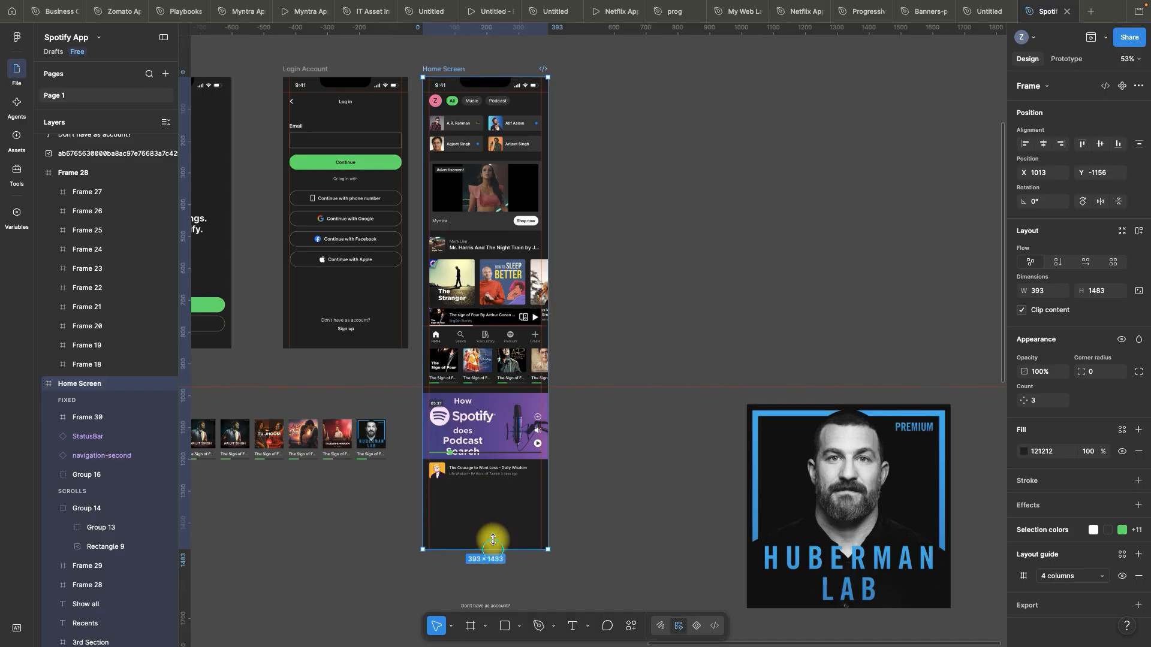
left_click_drag(493, 540, 464, 354)
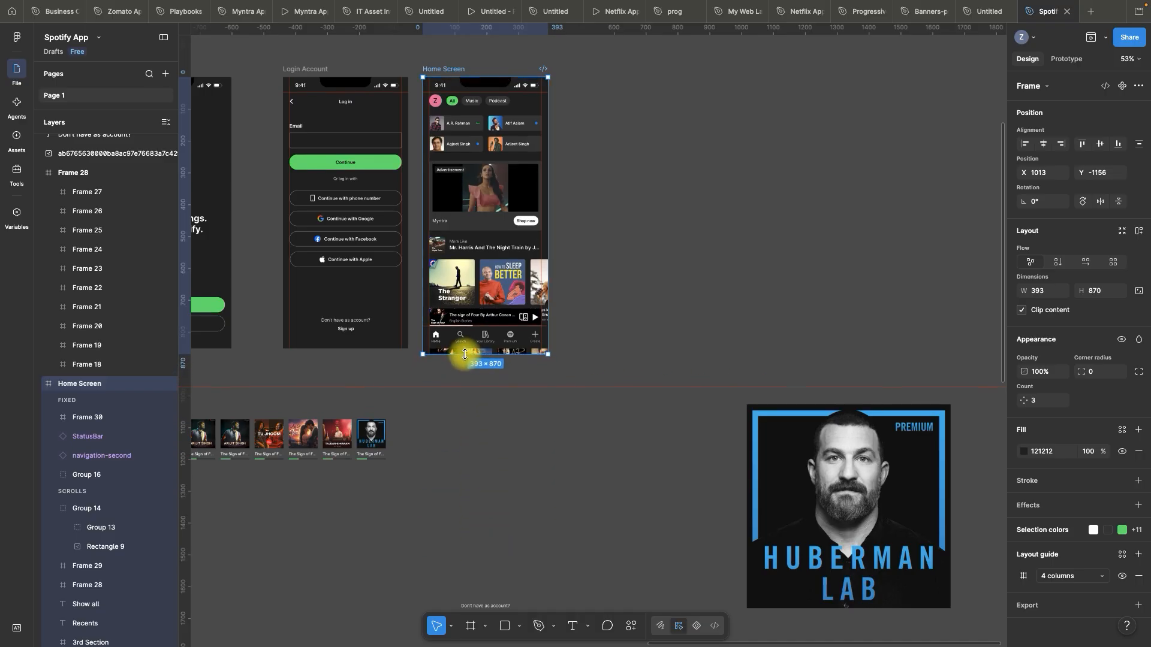
scroll(709, 309, "up", 3)
- Preview the Home Screen, scroll its content up and down beneath the fixed bars, and close the preview
left_click(1105, 37)
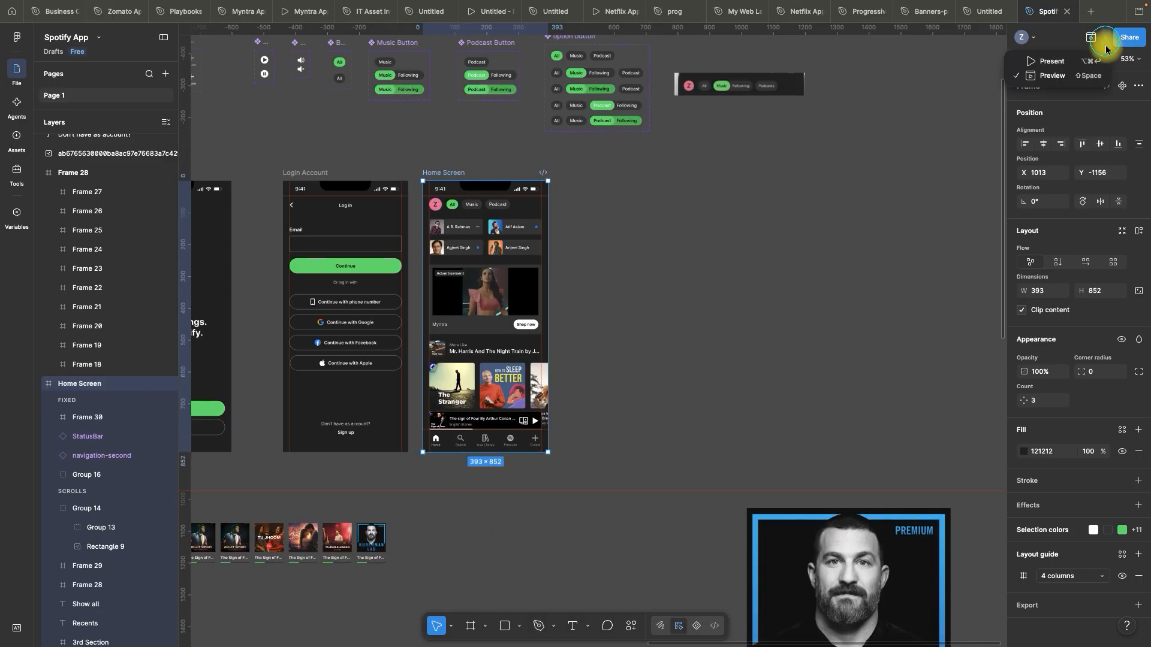
left_click(1071, 77)
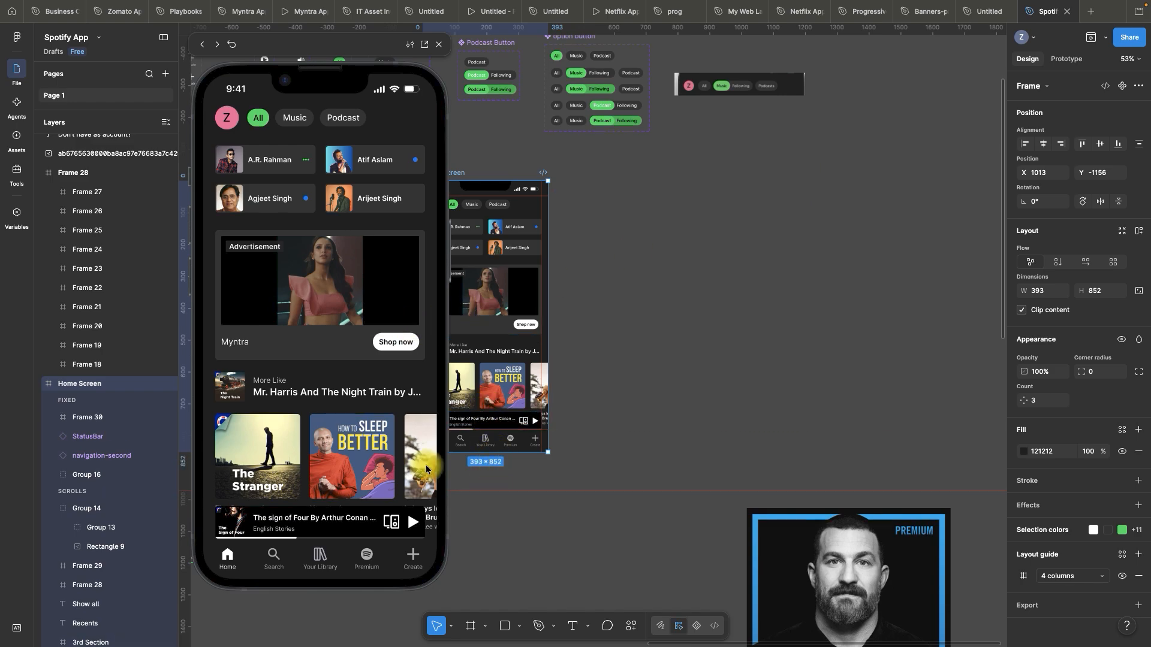
scroll(408, 512, "down", 3)
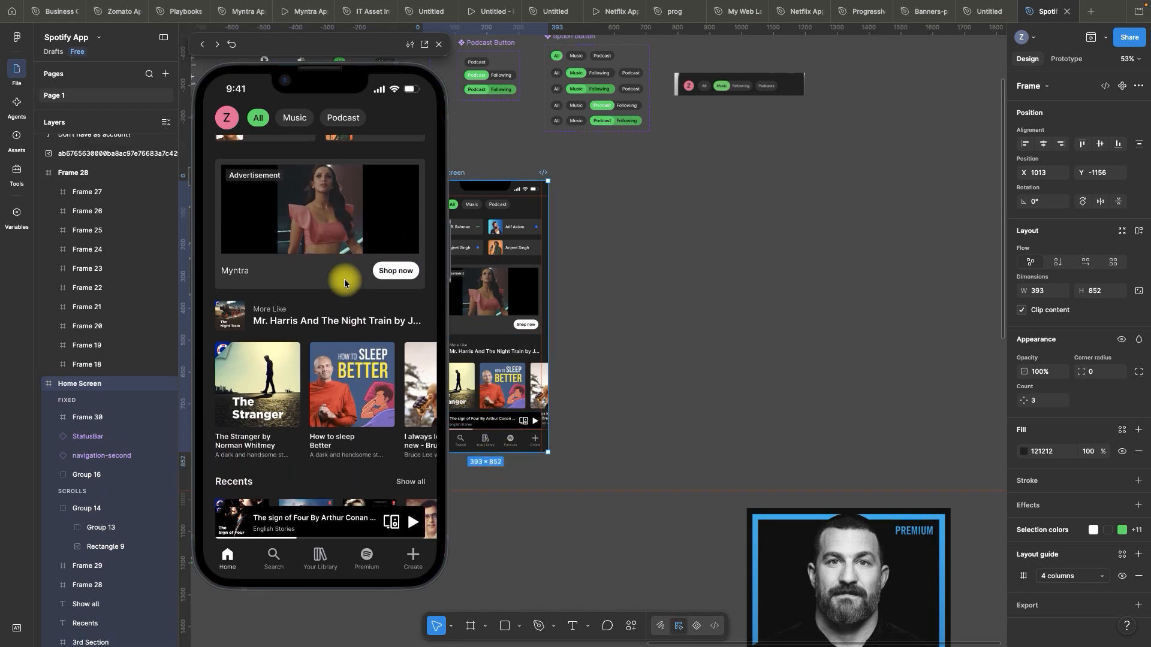
scroll(331, 216, "up", 3)
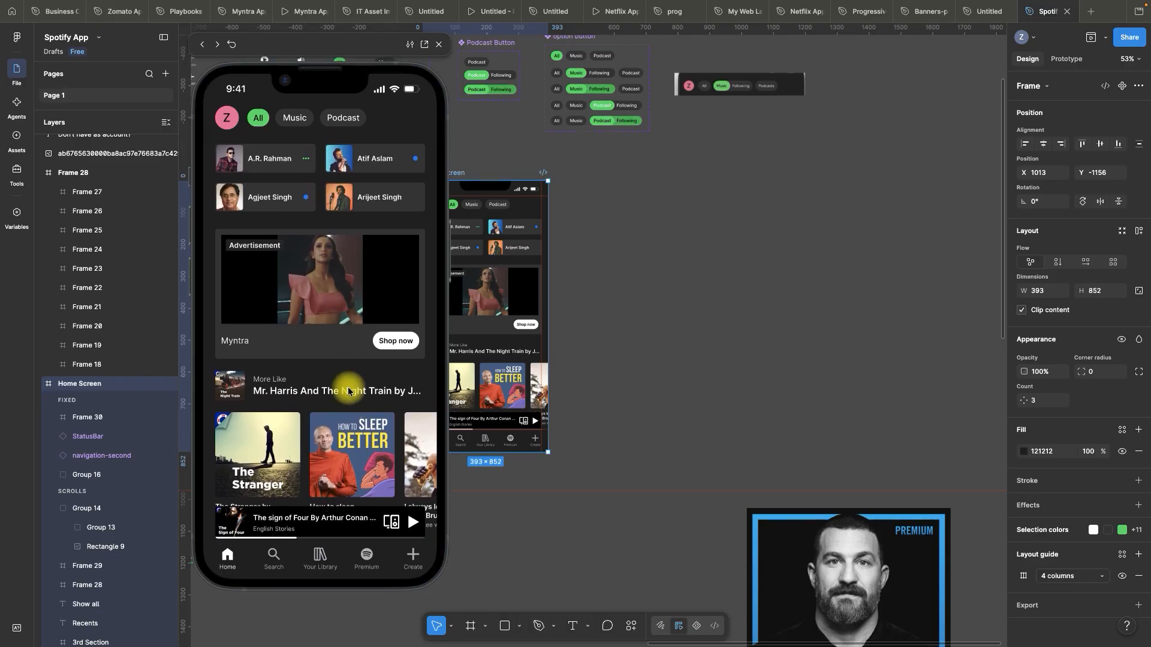
scroll(348, 392, "down", 3)
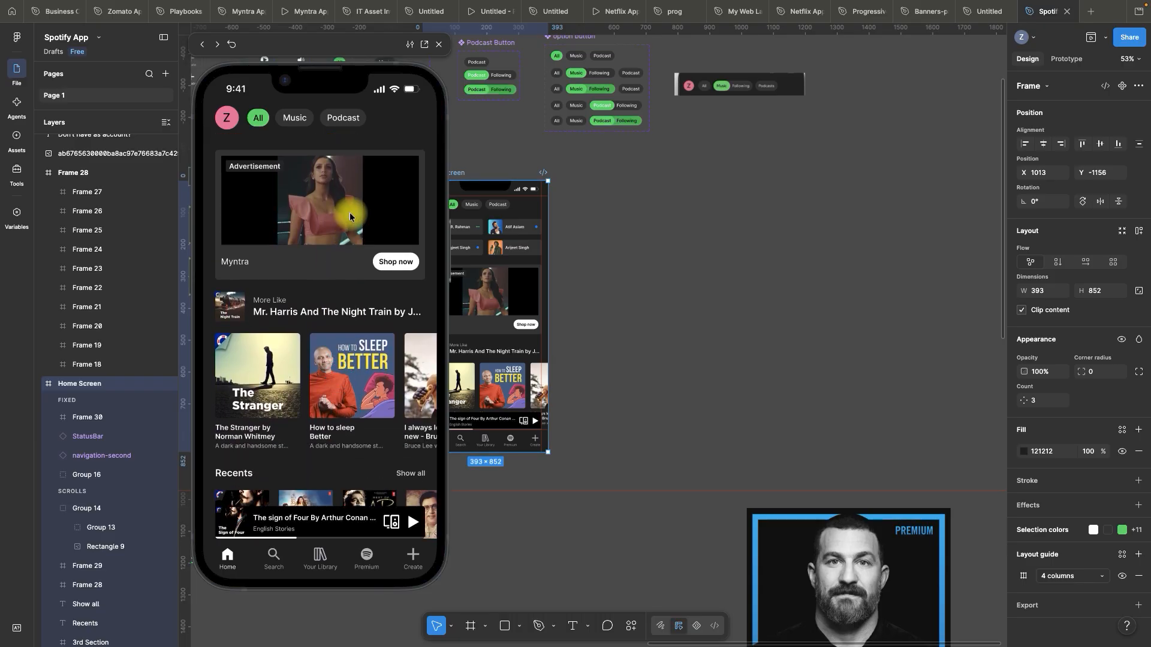
scroll(350, 217, "up", 3)
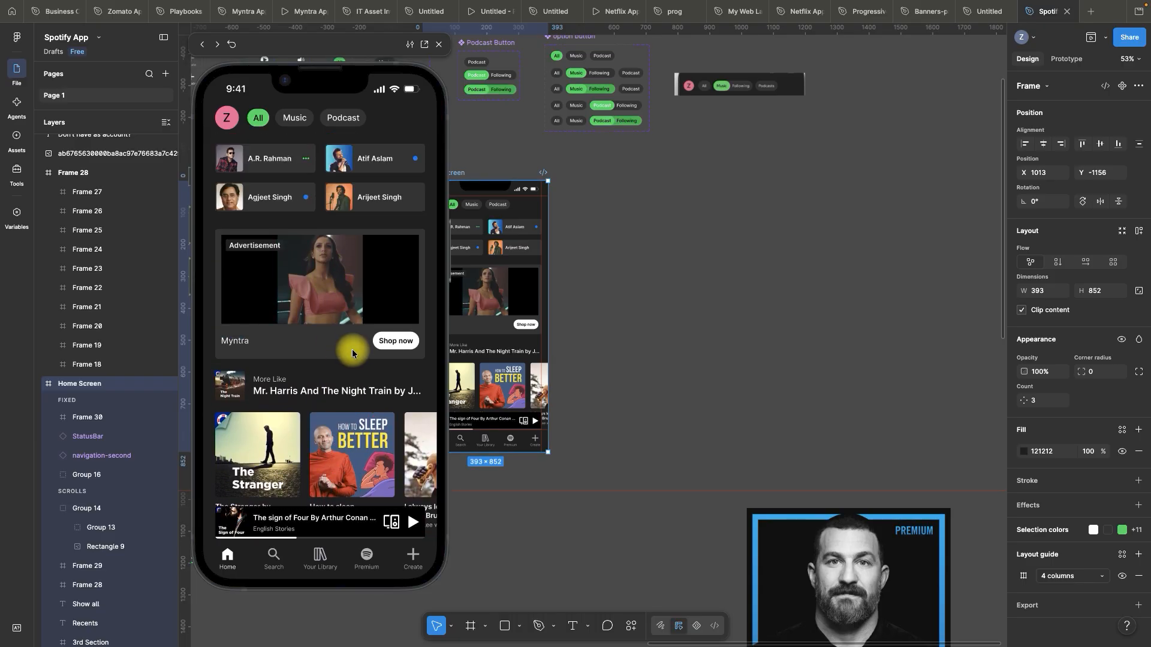
left_click(440, 46)
left_click(727, 281)
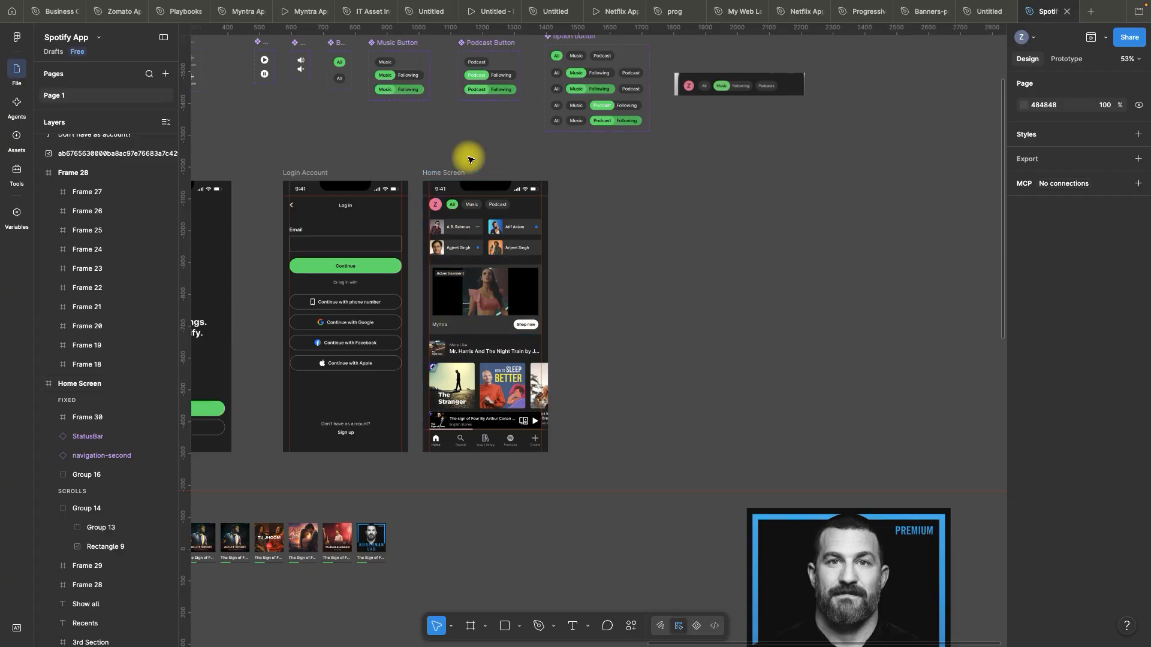
- Undo the height change on the Home Screen frame
key("super+z")
key("super+z")
key("super+z")
key("super+z")
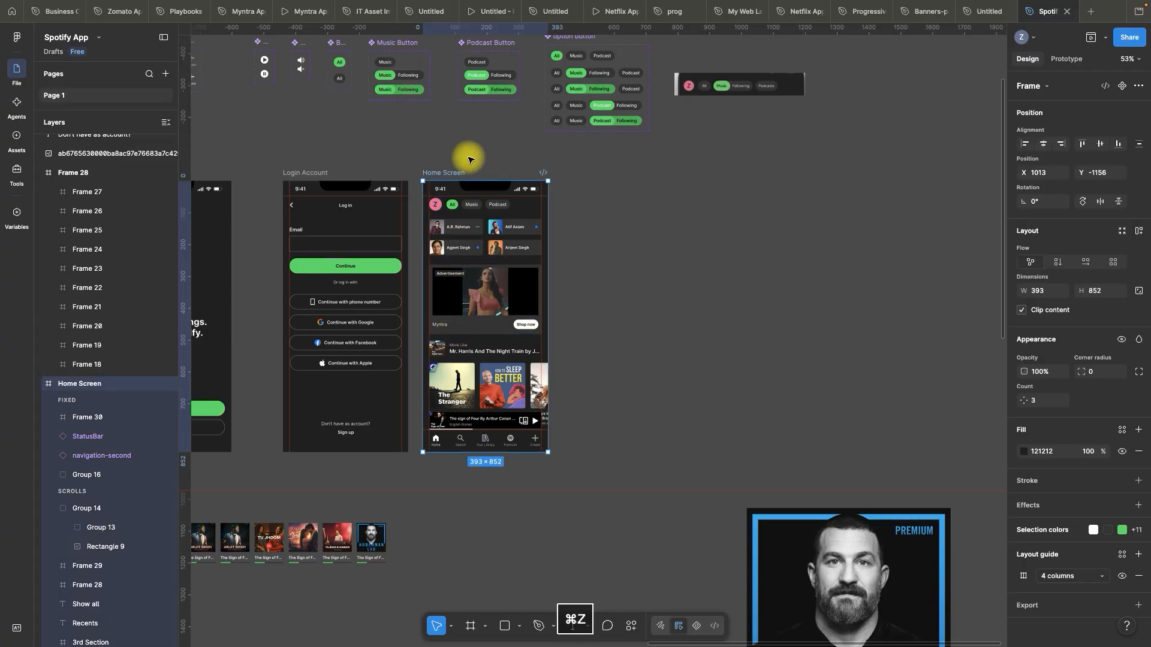
key("super+z")
key("super+z")
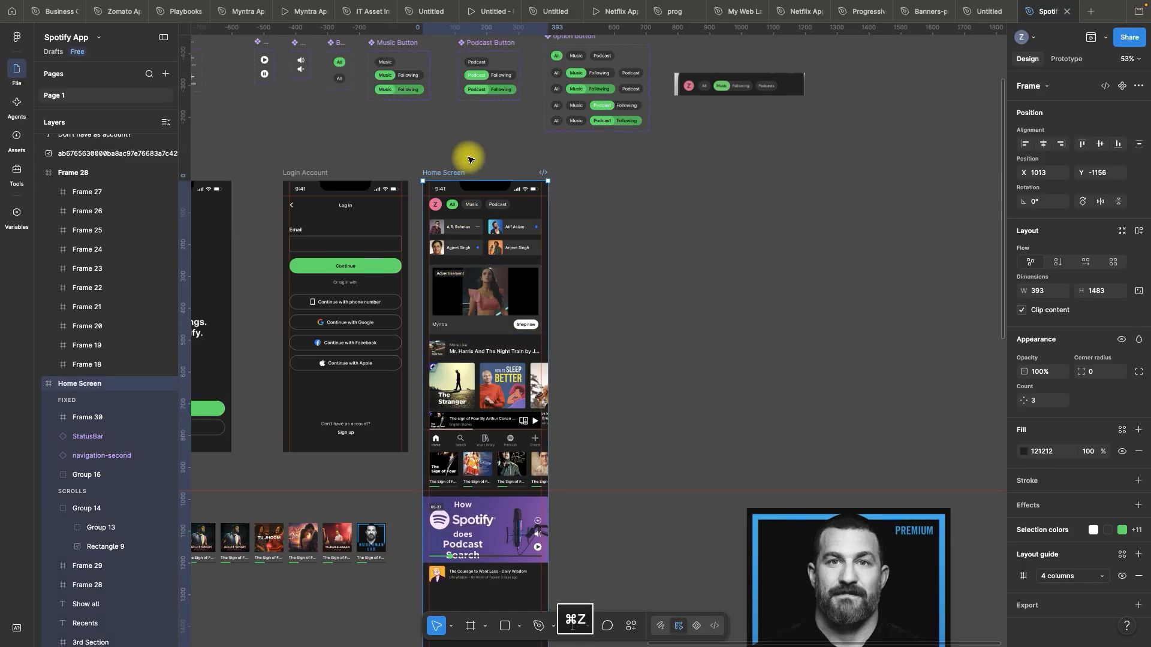
scroll(617, 333, "down", 3)
scroll(624, 341, "up", 4)
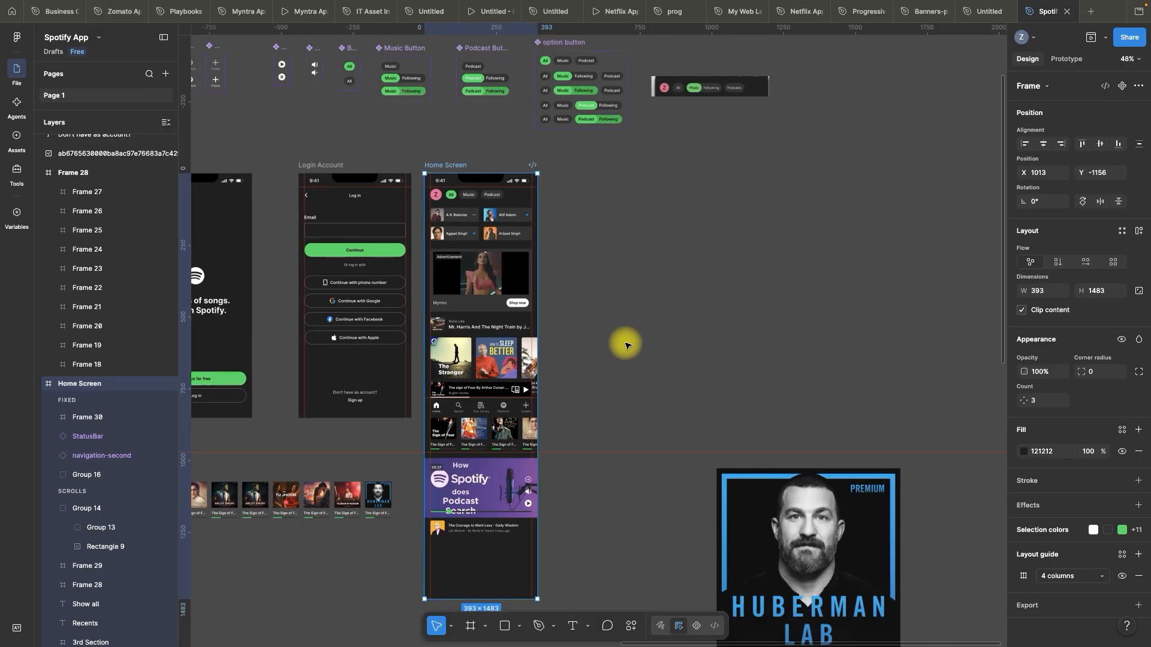
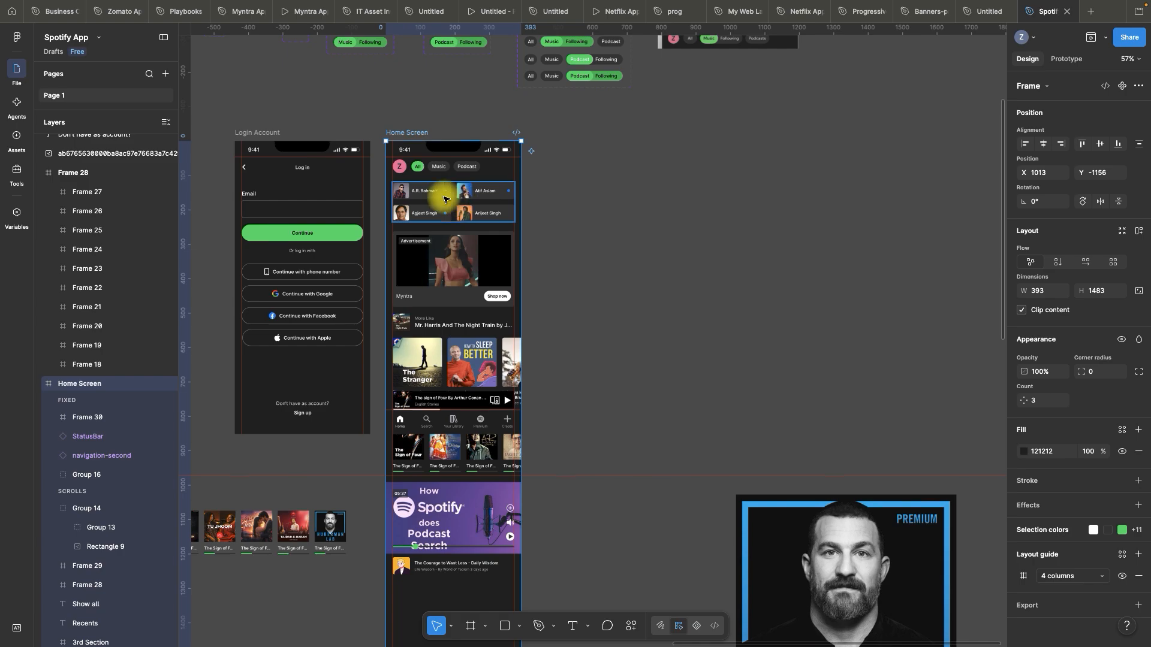
- Wrap the Home Screen's artist tiles, advertisement, More Like section, recents row, podcast banner and episode row together in one new frame
left_click(424, 193)
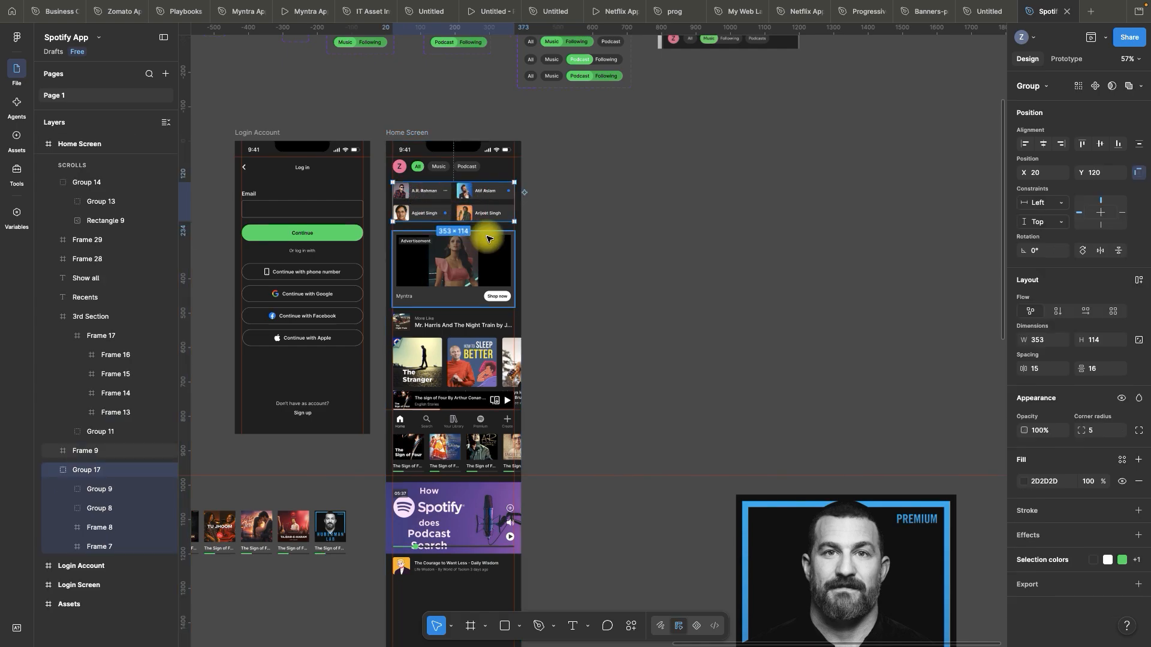
left_click(427, 261, "shift")
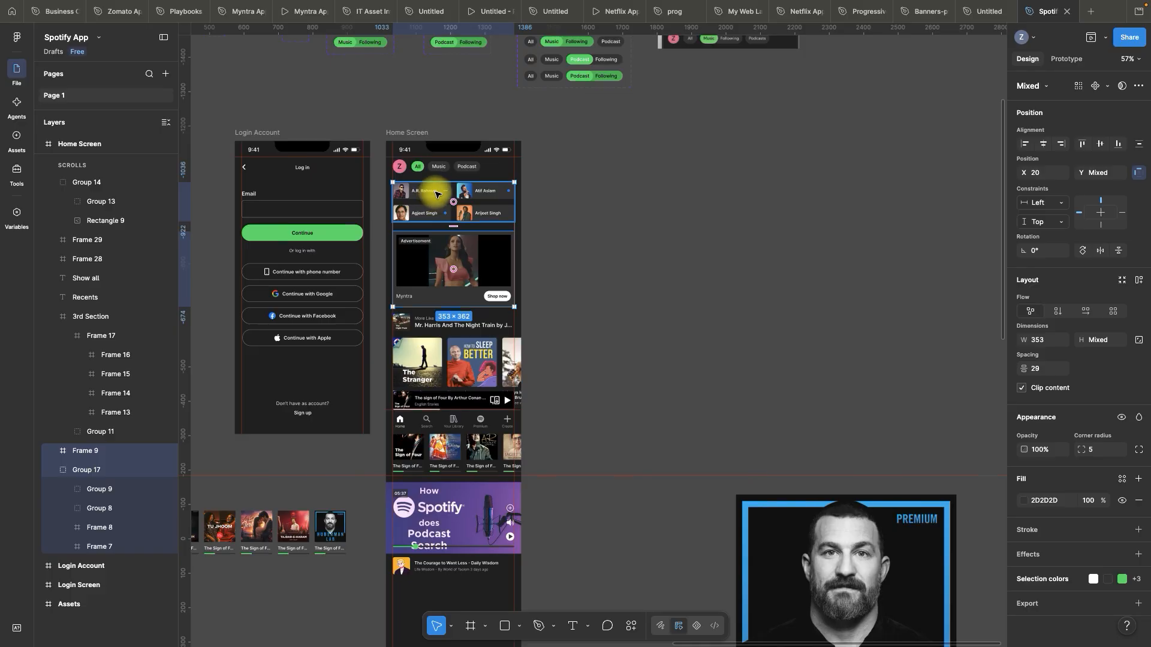
left_click(420, 358, "shift")
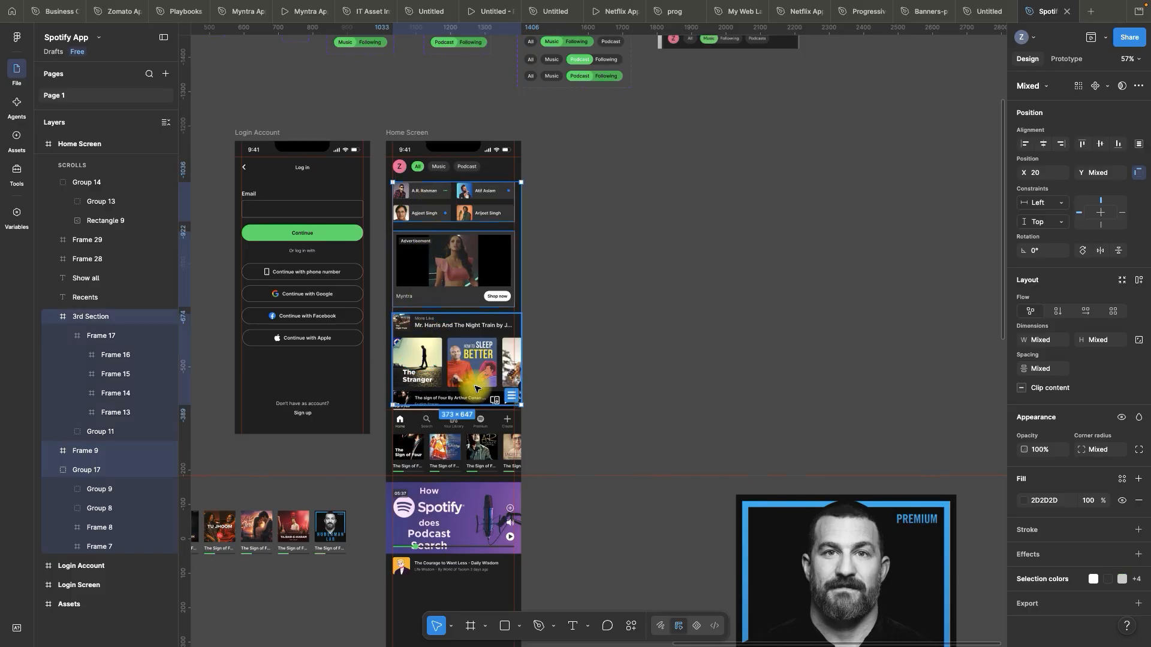
left_click(411, 454, "shift")
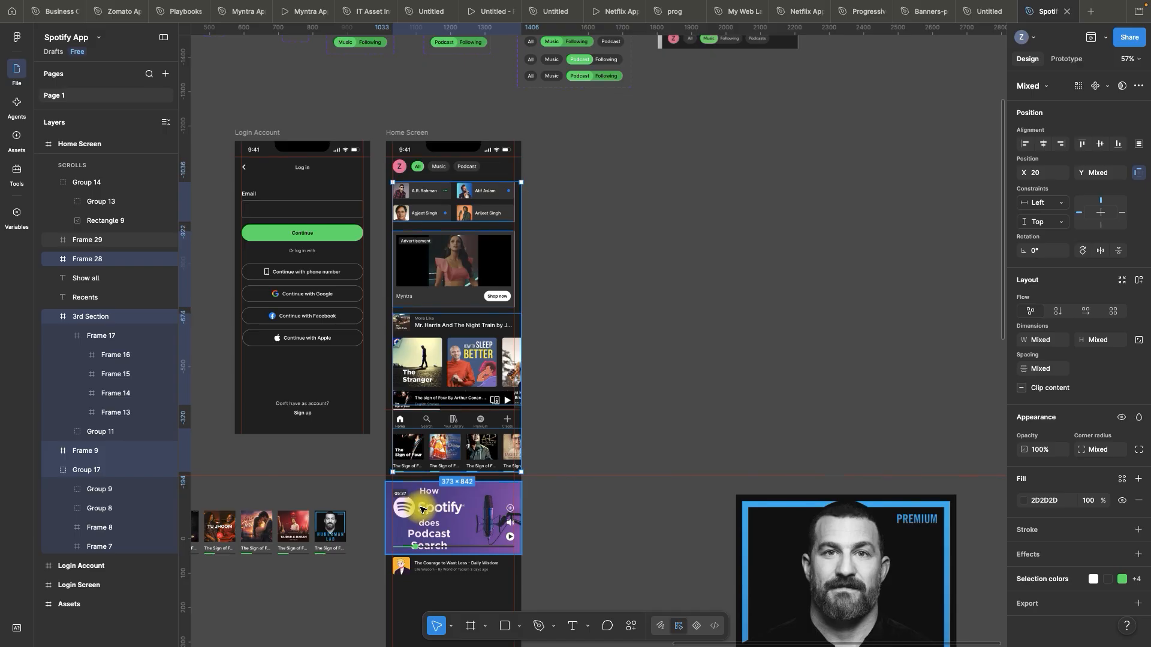
left_click(422, 510, "shift")
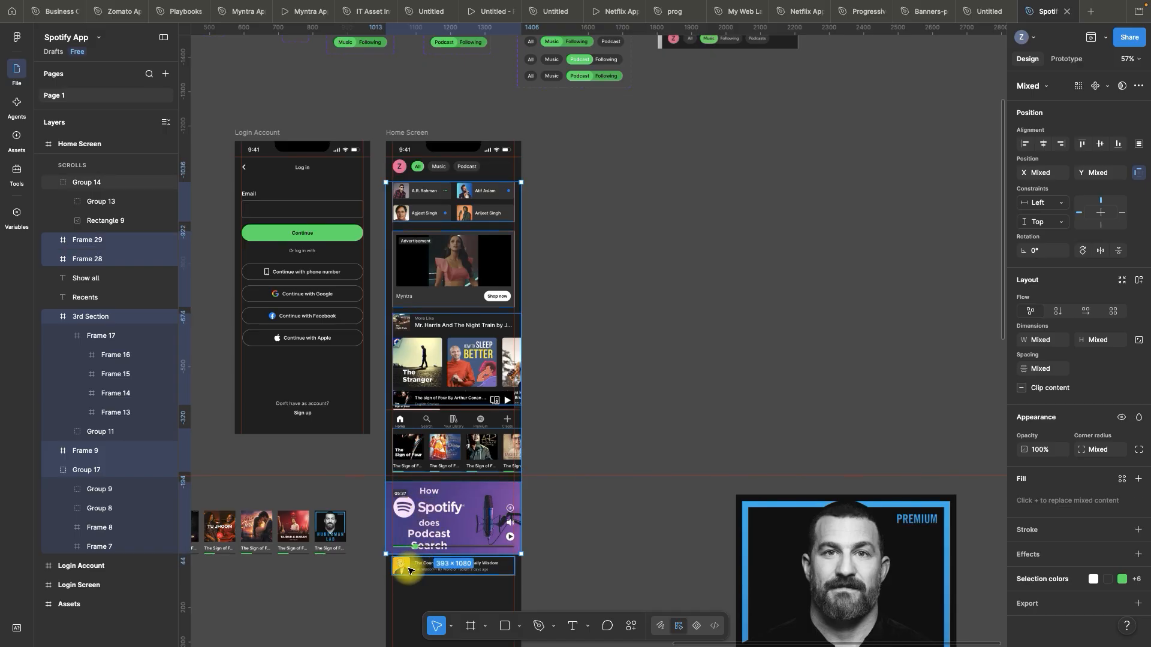
left_click(404, 570, "shift")
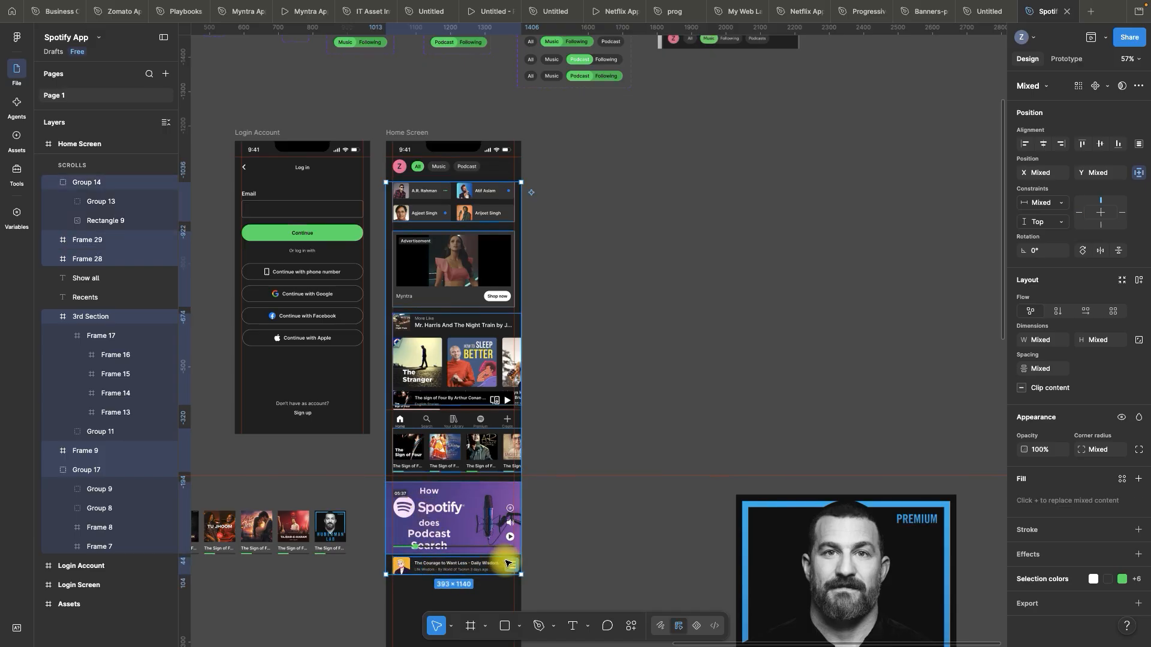
right_click(474, 498)
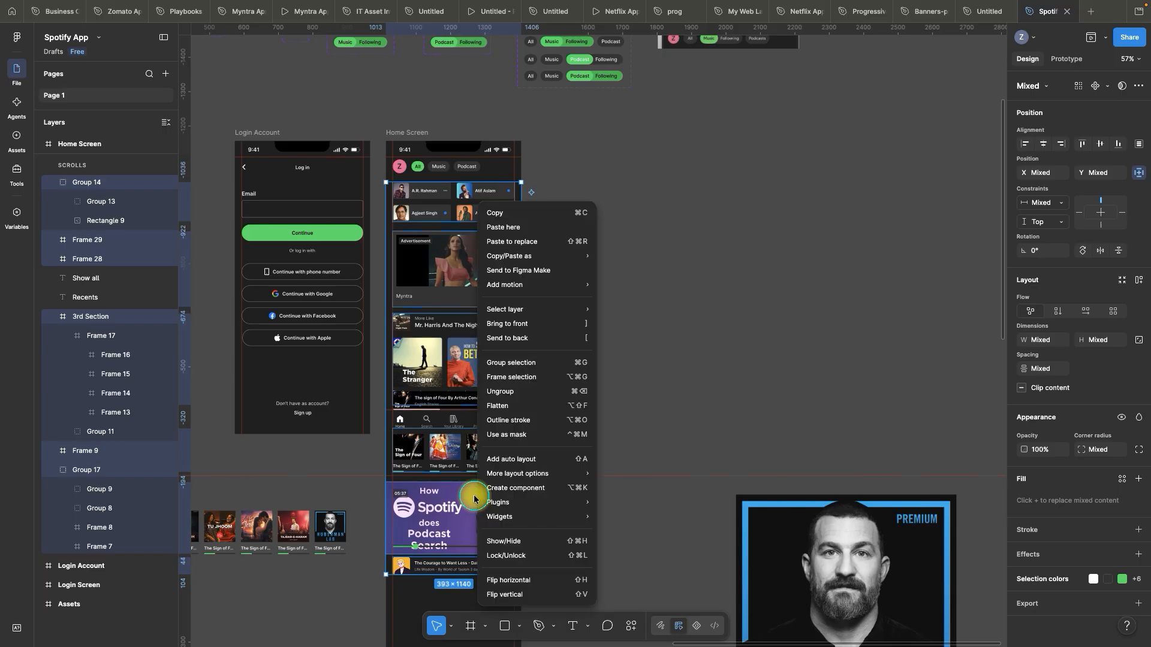
left_click(515, 381)
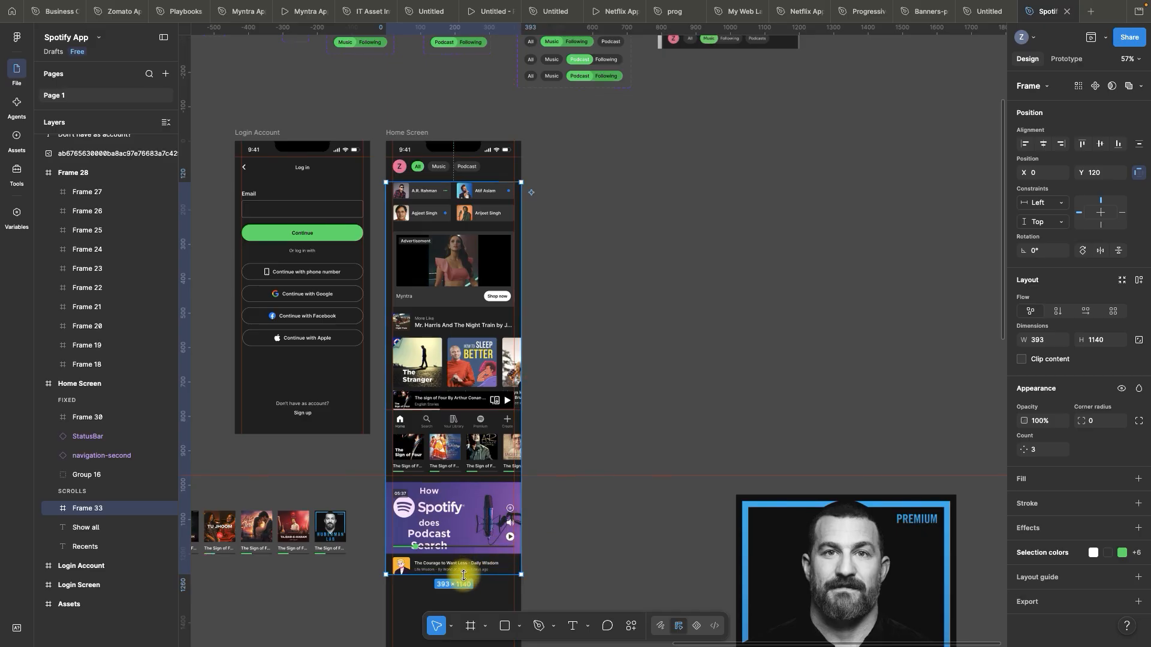
- Shorten the new content frame to a height of 732 px, ending at the navigation bar's bottom edge, and deselect it
left_click_drag(464, 574, 460, 462)
scroll(412, 455, "up", 10)
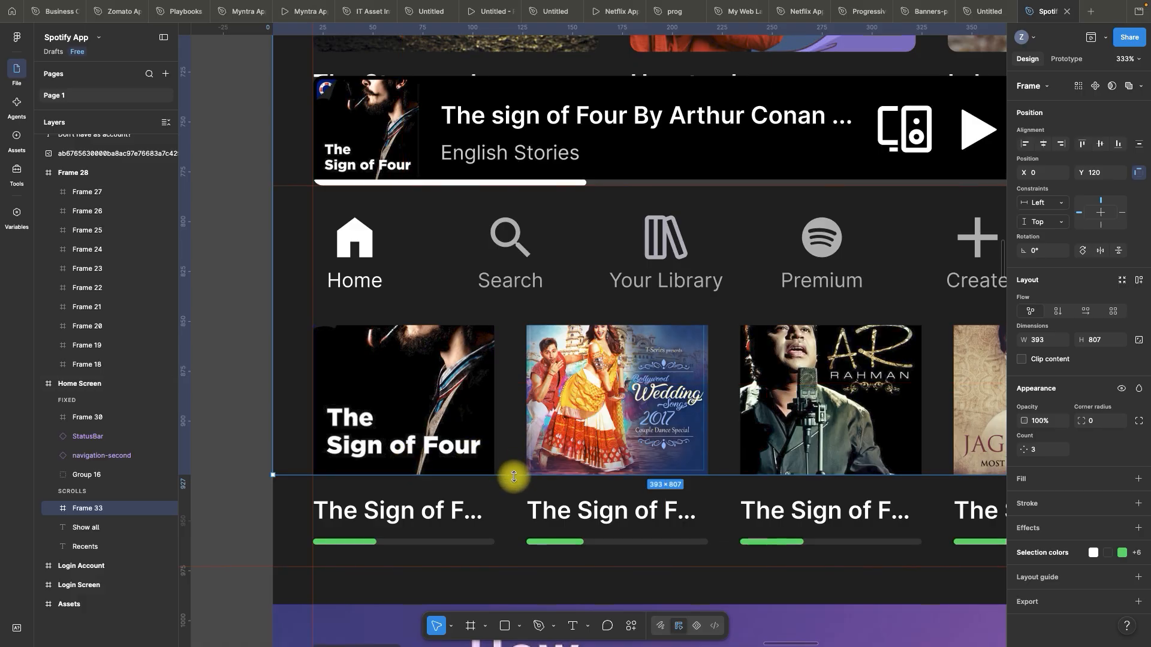
left_click_drag(513, 477, 503, 329)
scroll(504, 329, "down", 10)
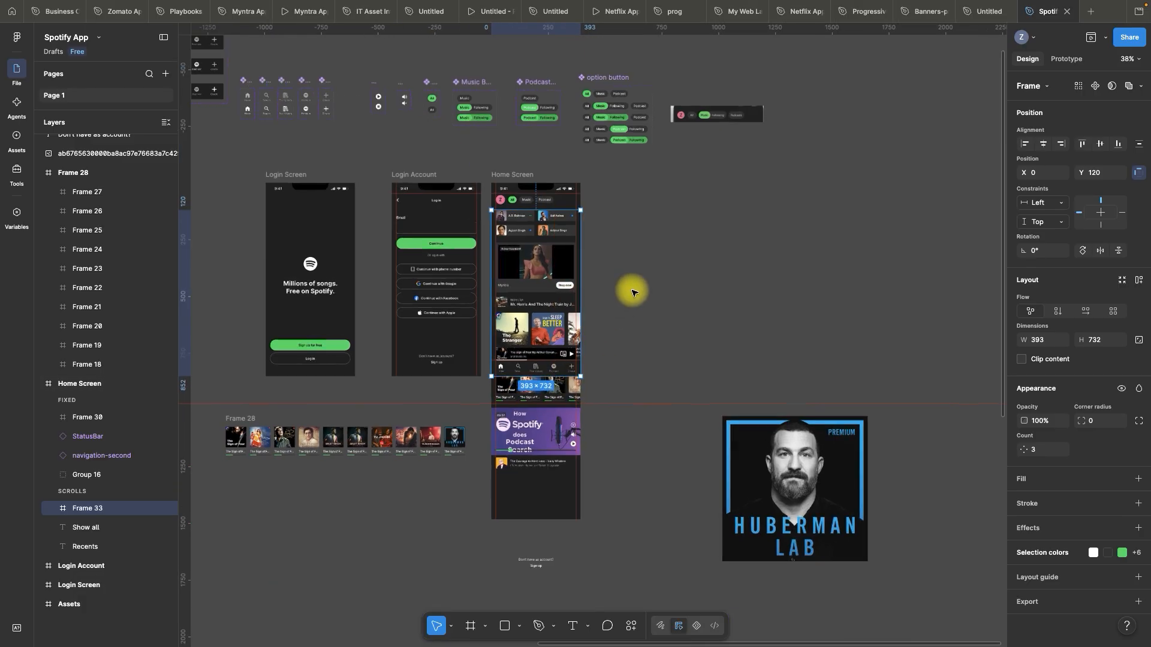
left_click(655, 298)
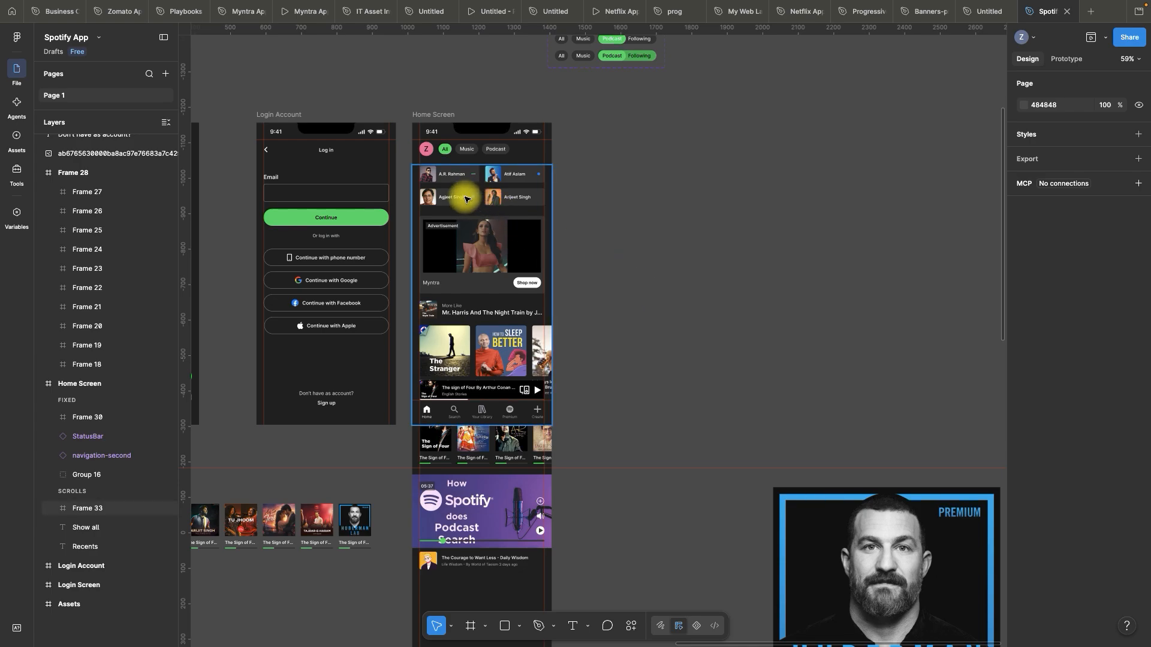
- Enable Clip content on the new content frame inside the Home Screen and deselect it
left_click(466, 199)
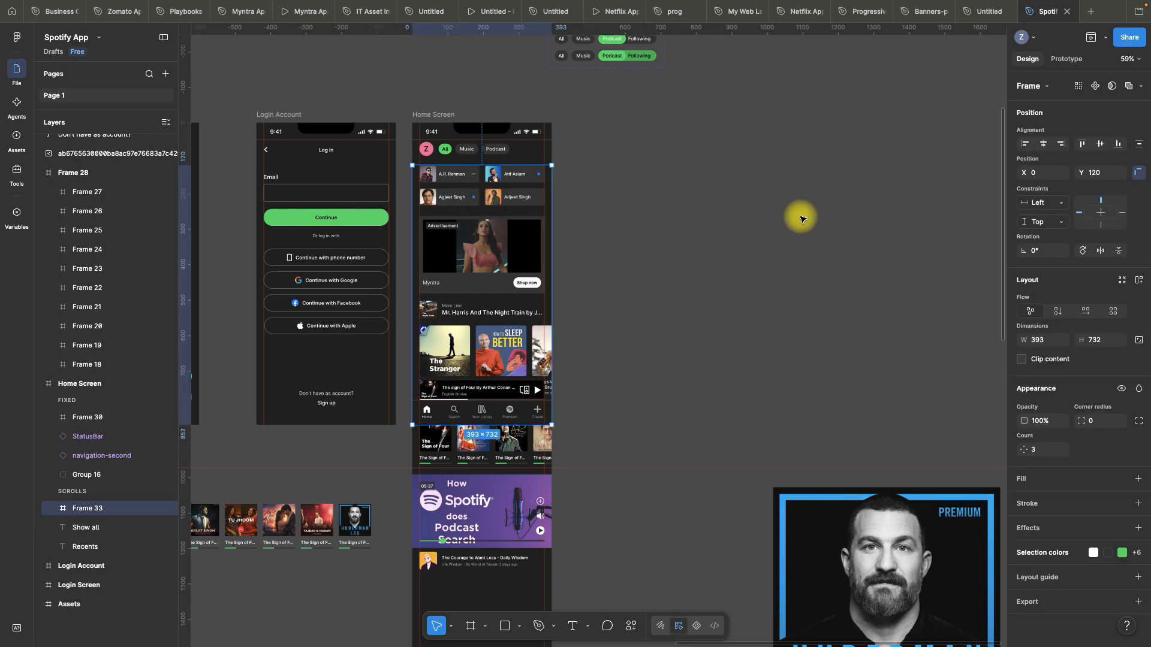
left_click(768, 232)
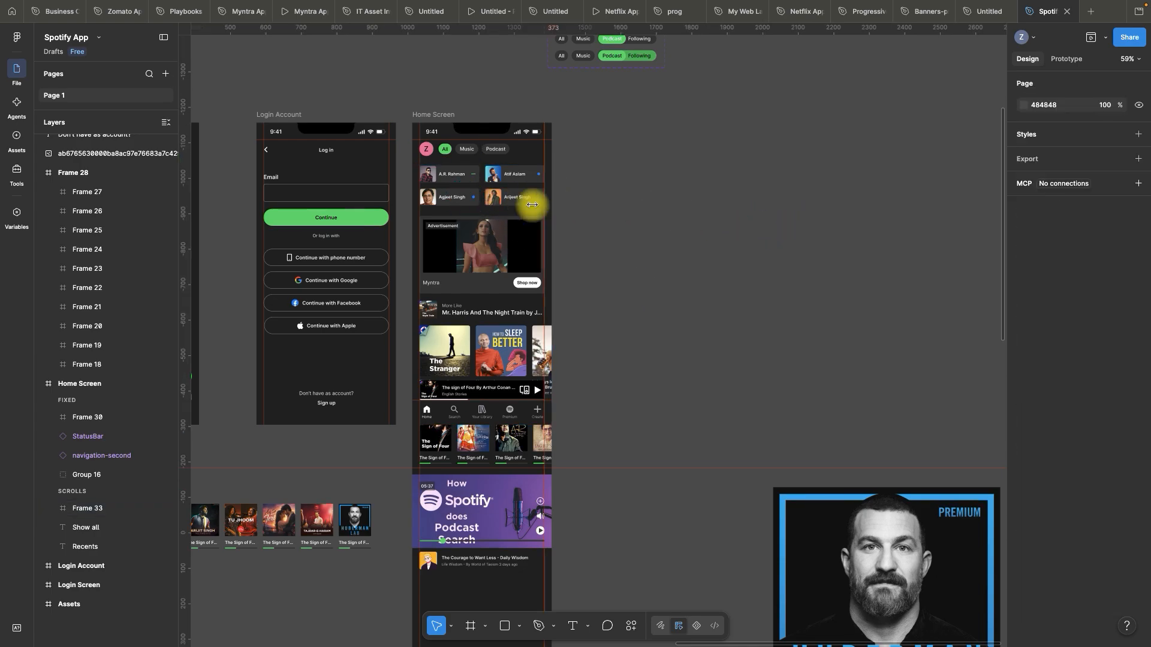
left_click(444, 180)
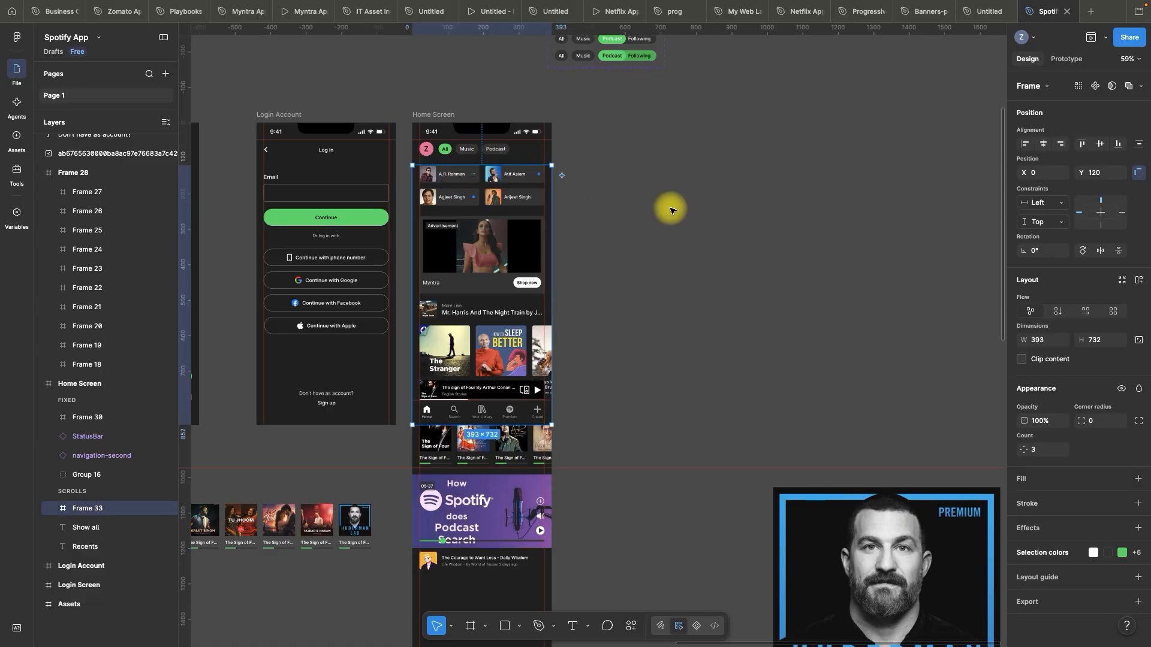
left_click(1021, 361)
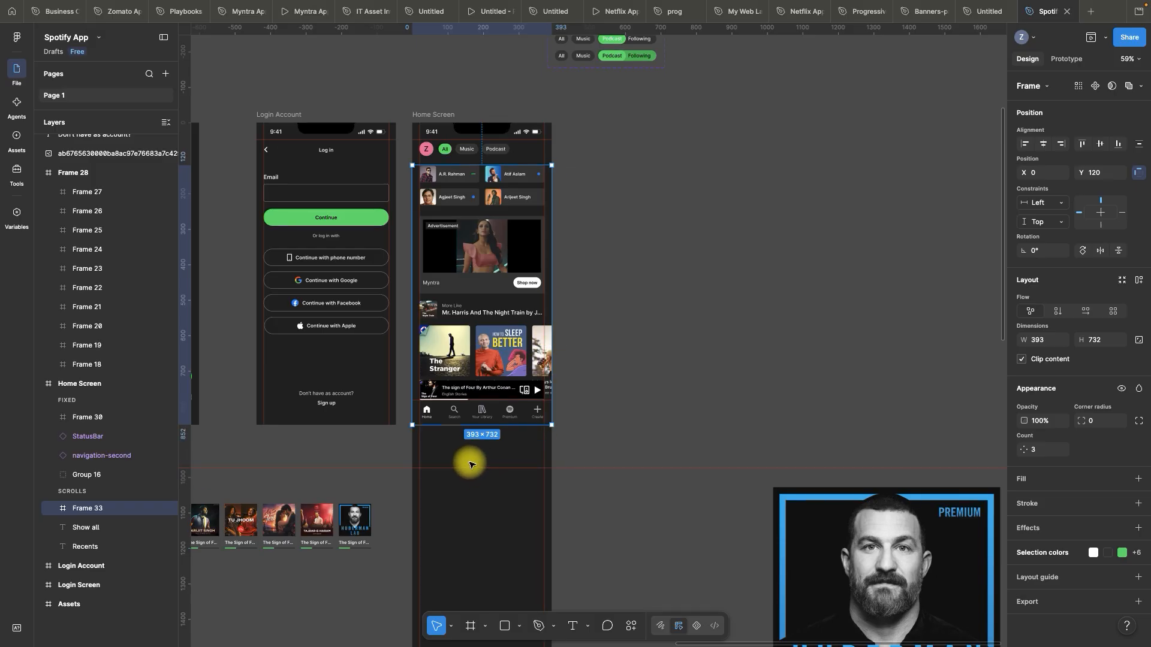
left_click(686, 384)
- Shorten the Home Screen frame to a height of 852 px, ending at the navigation bar's bottom edge
left_click(447, 113)
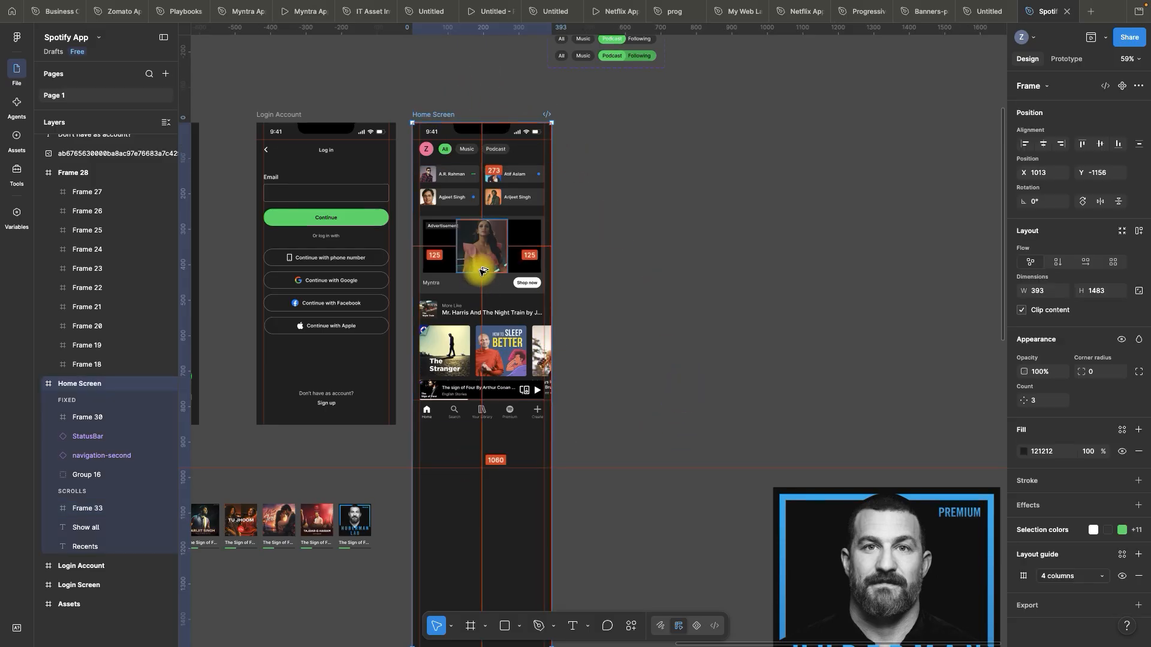
scroll(482, 270, "down", 3)
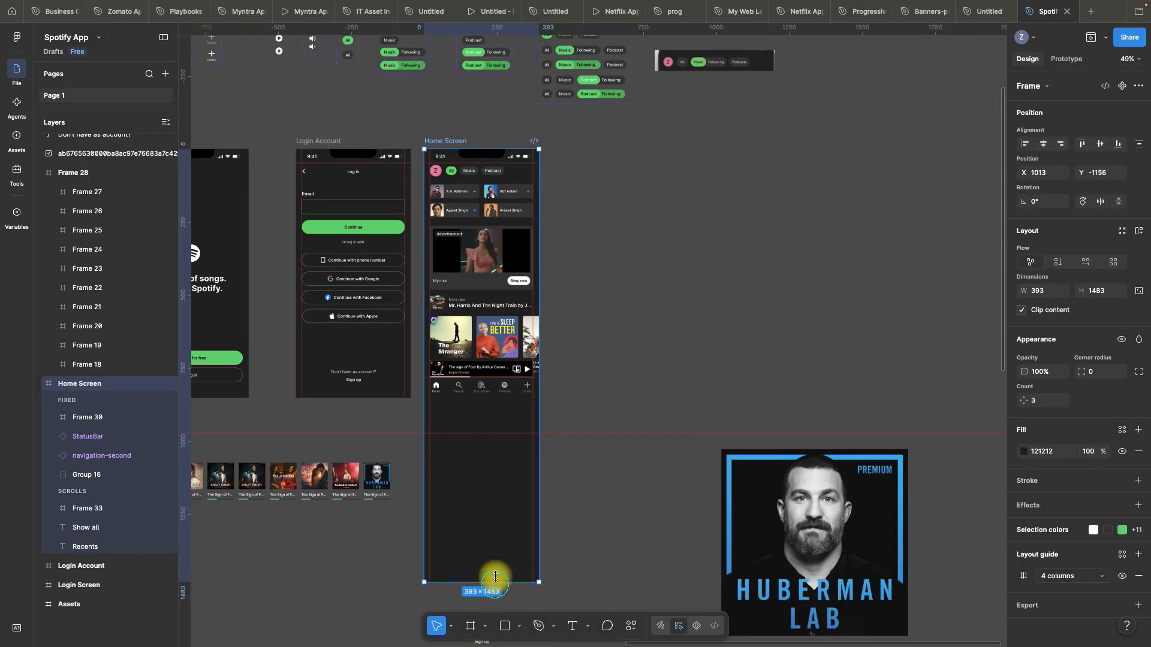
left_click_drag(495, 576, 478, 423)
scroll(465, 413, "up", 5)
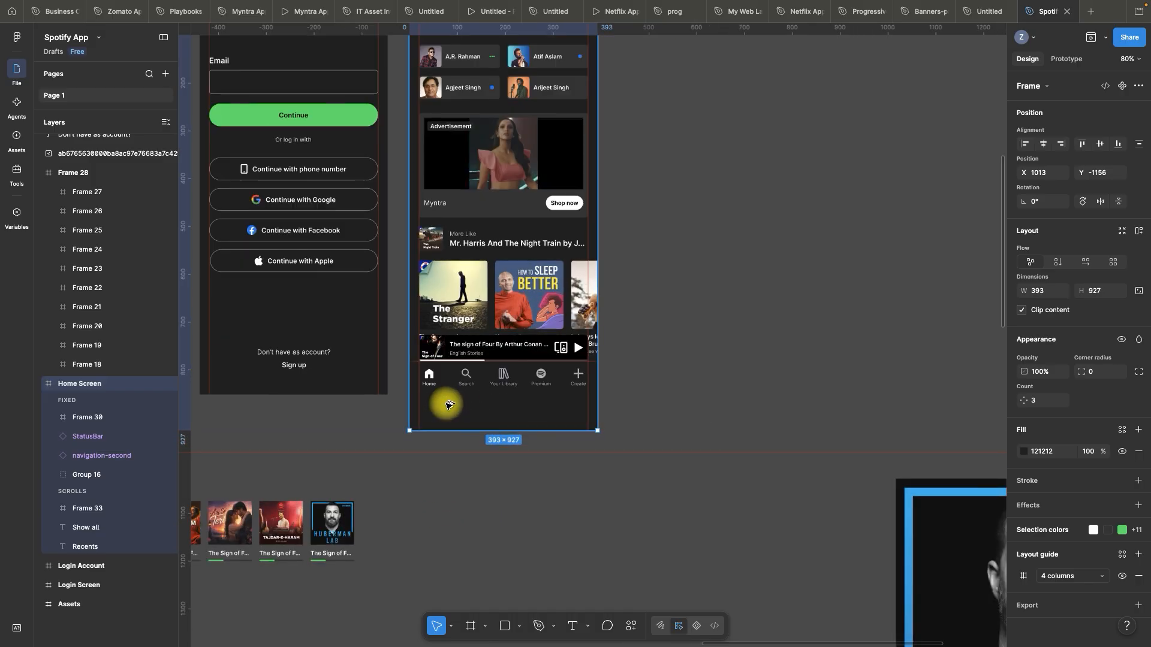
left_click_drag(447, 464, 444, 382)
left_click(449, 442)
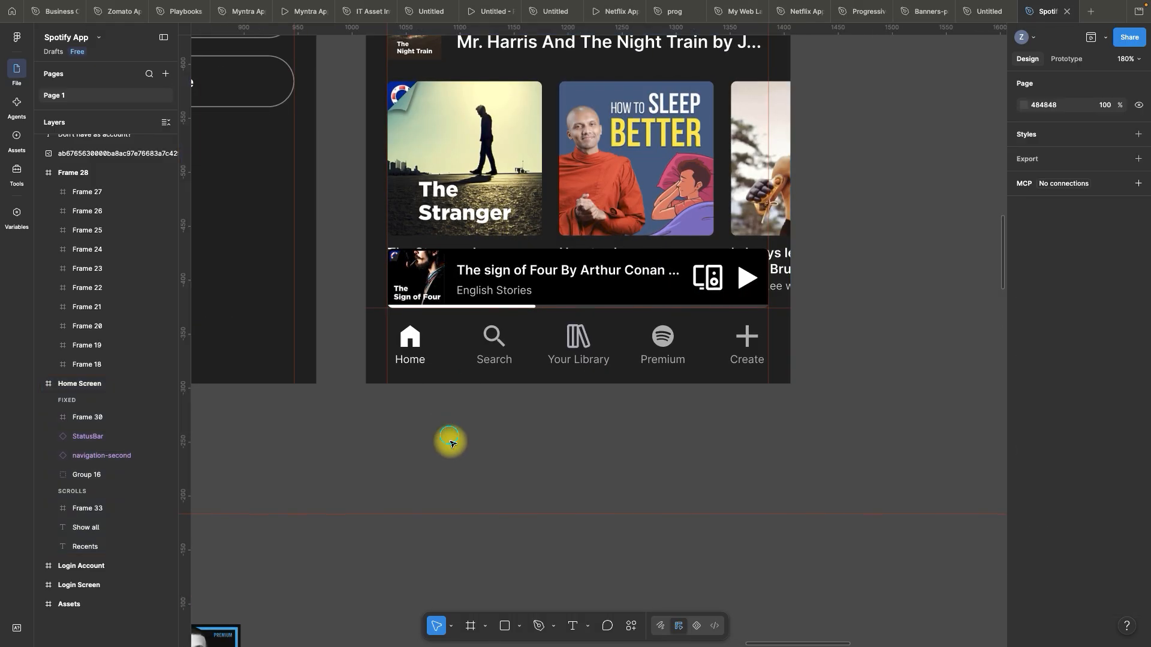
scroll(463, 470, "down", 6)
scroll(629, 312, "up", 2)
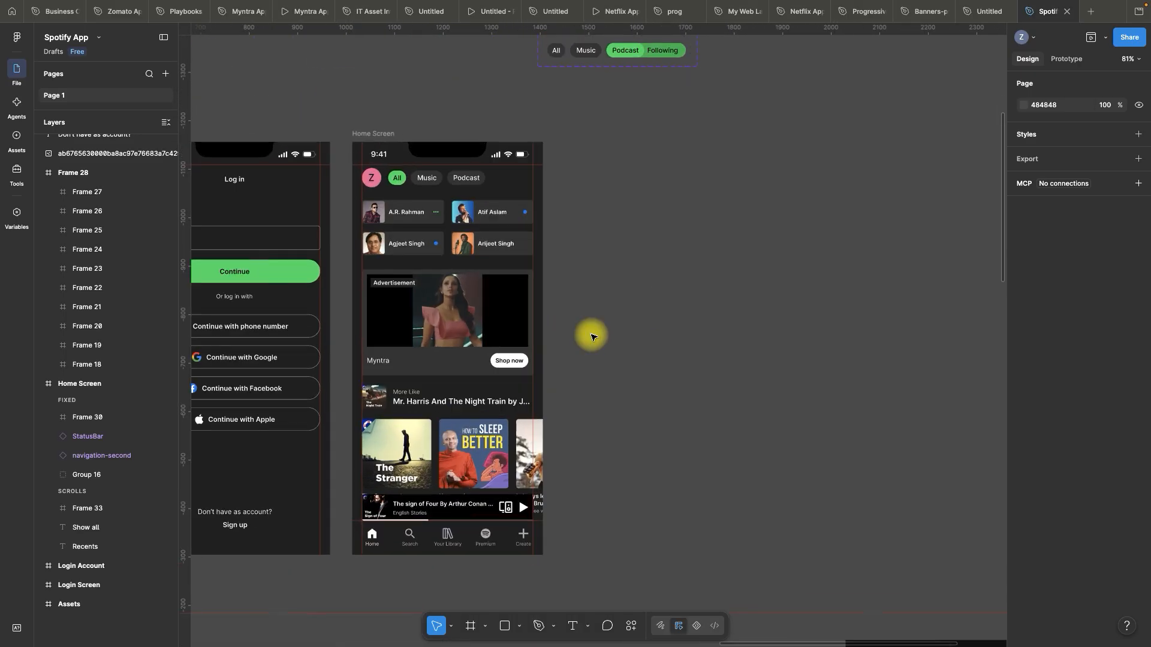
- Set the scroll overflow of the Home Screen's content frame to Vertical and deselect it
left_click(407, 215)
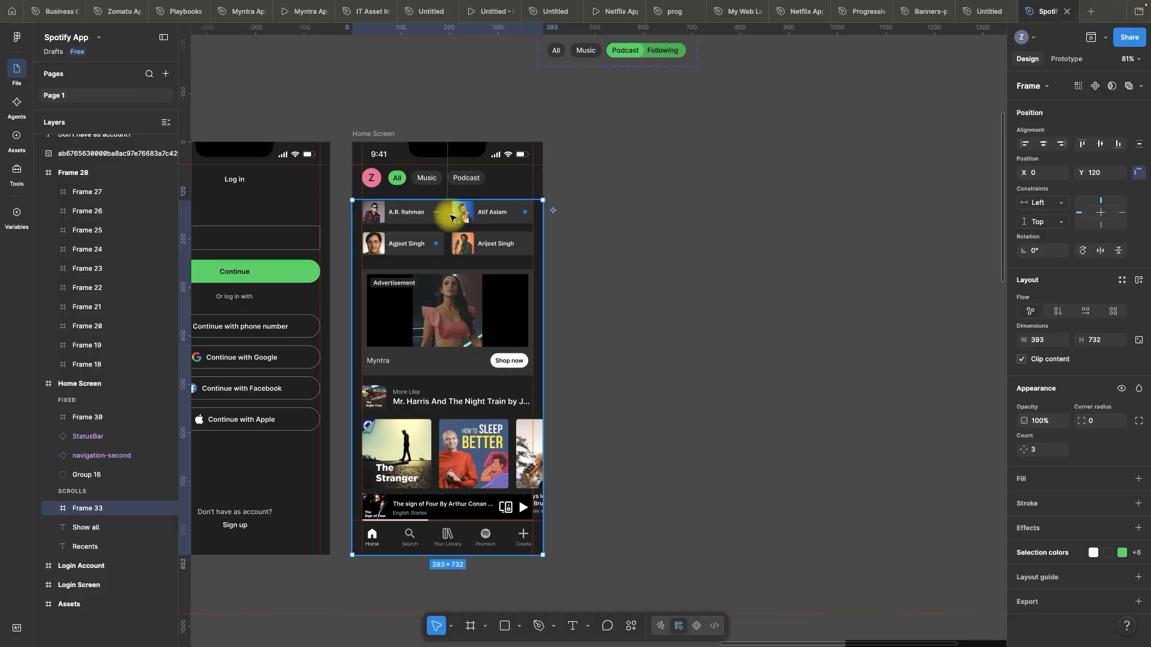
left_click(1069, 60)
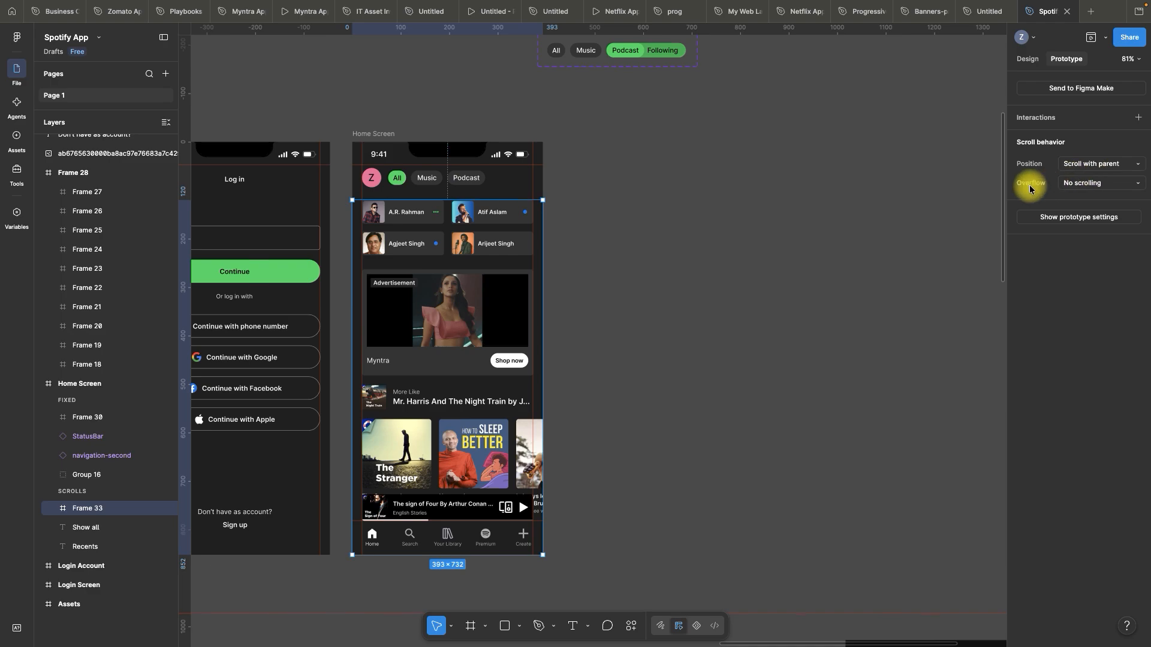
left_click(1093, 183)
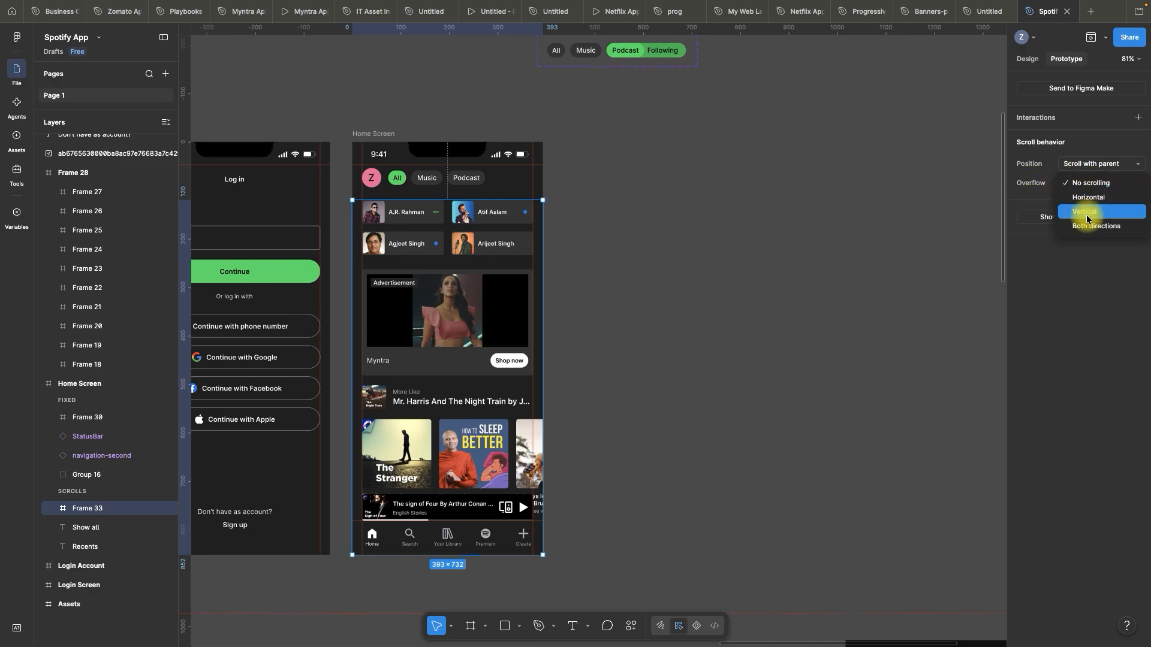
left_click(1089, 213)
left_click(621, 316)
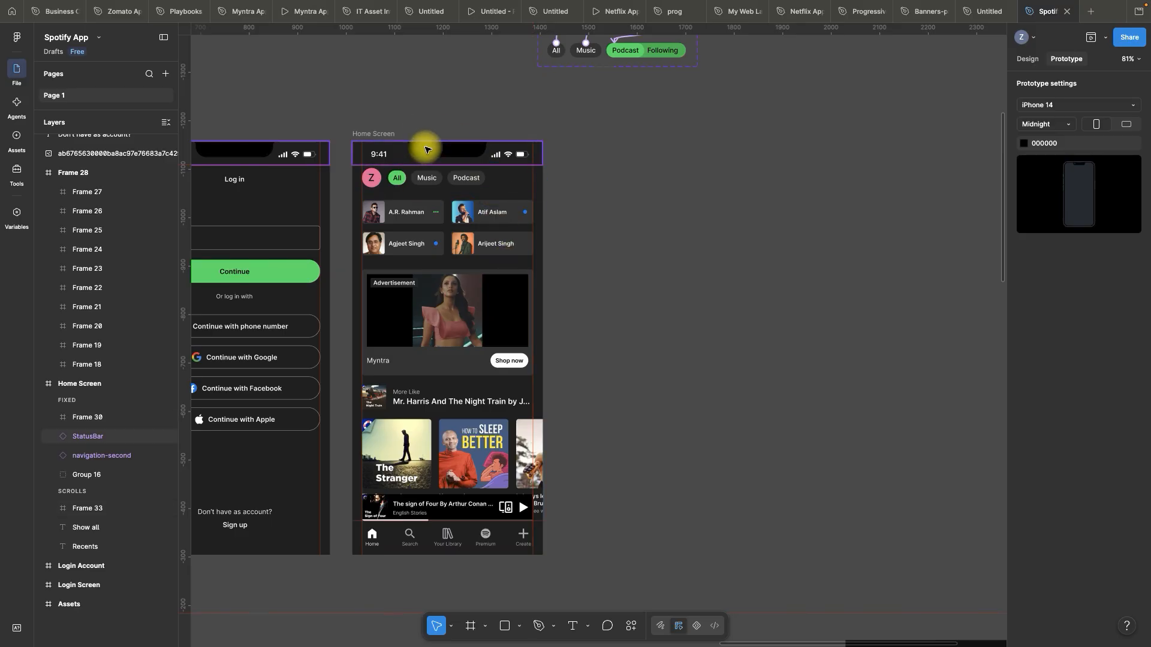
- Preview the Home Screen and scroll its framed content down to the podcast banner
left_click(377, 134)
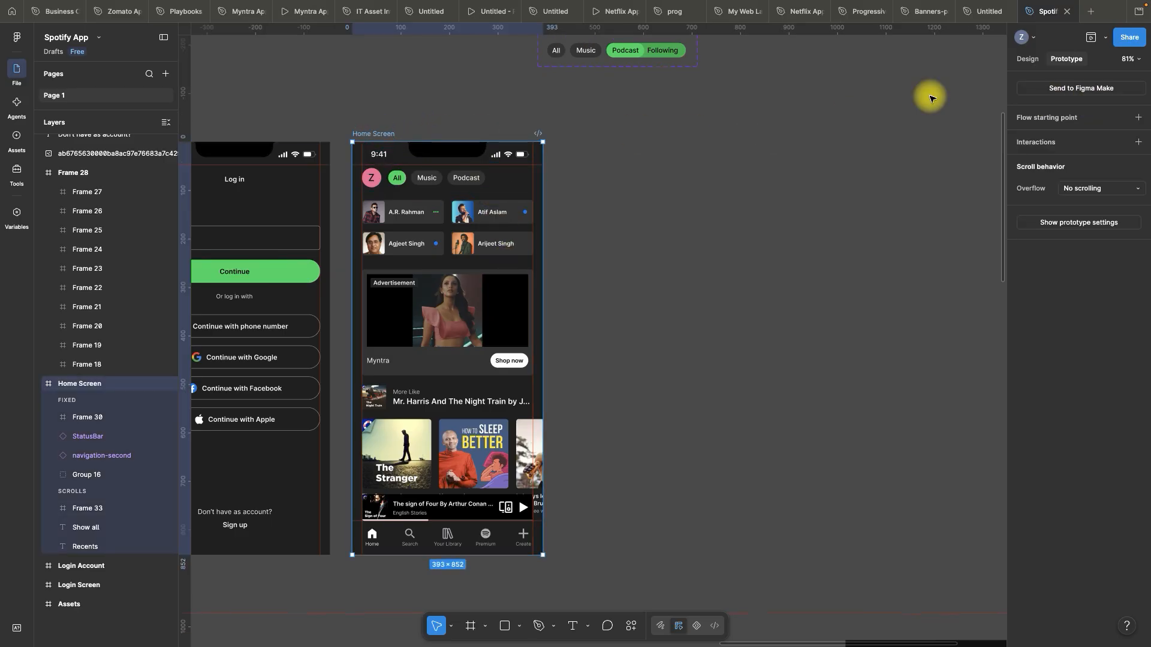
left_click(1108, 40)
left_click(1050, 76)
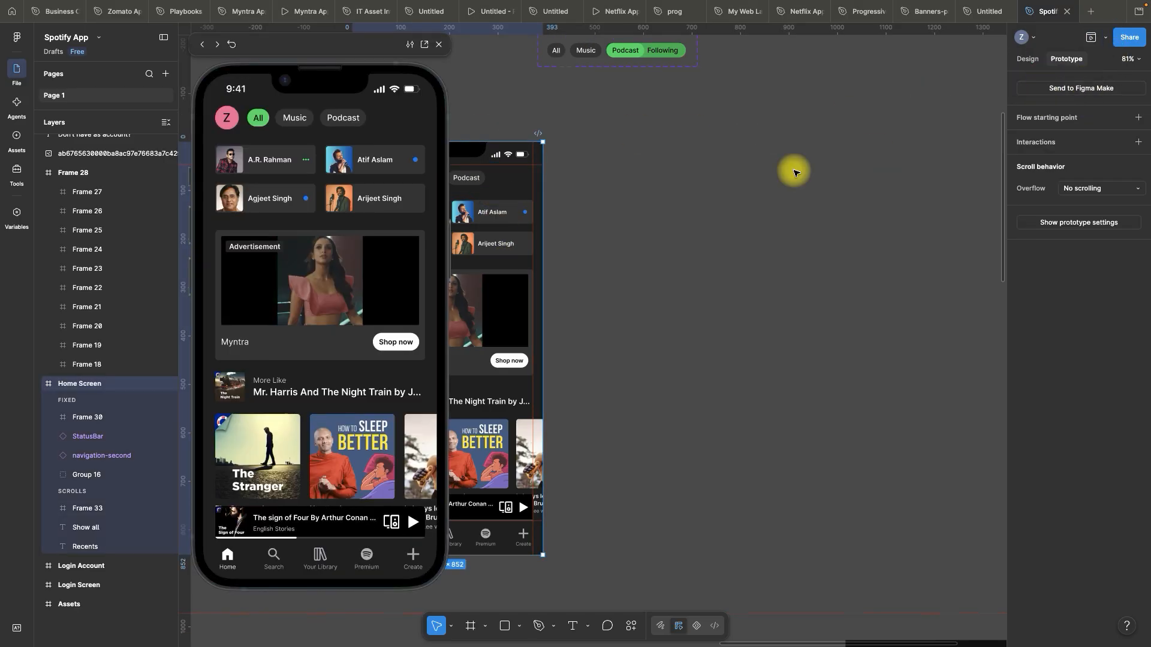
left_click_drag(311, 53, 442, 47)
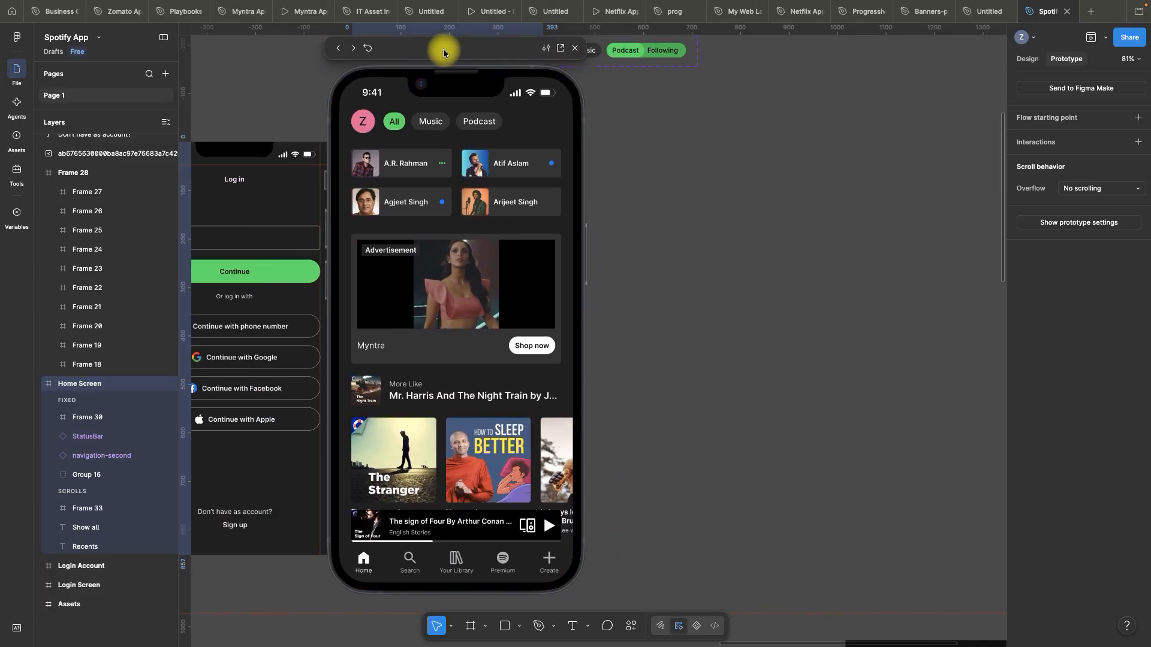
left_click_drag(486, 417, 474, 264)
left_click_drag(468, 393, 472, 345)
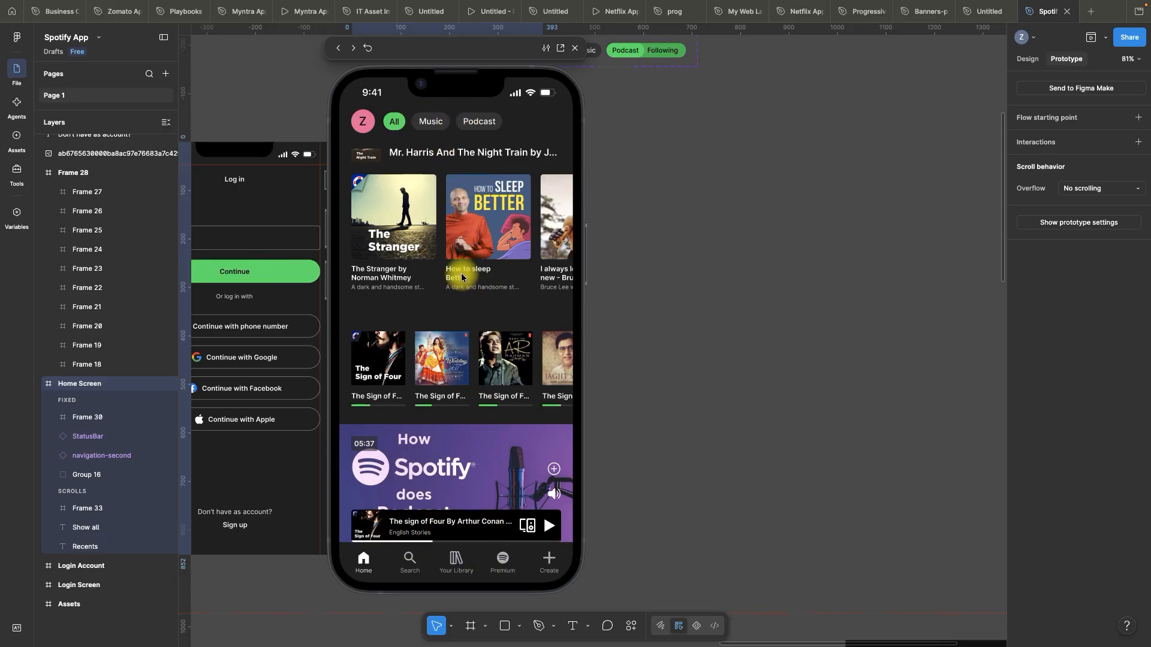
- Swipe the recents row and the More Like row sideways in the Home Screen preview
left_click_drag(462, 254, 472, 278)
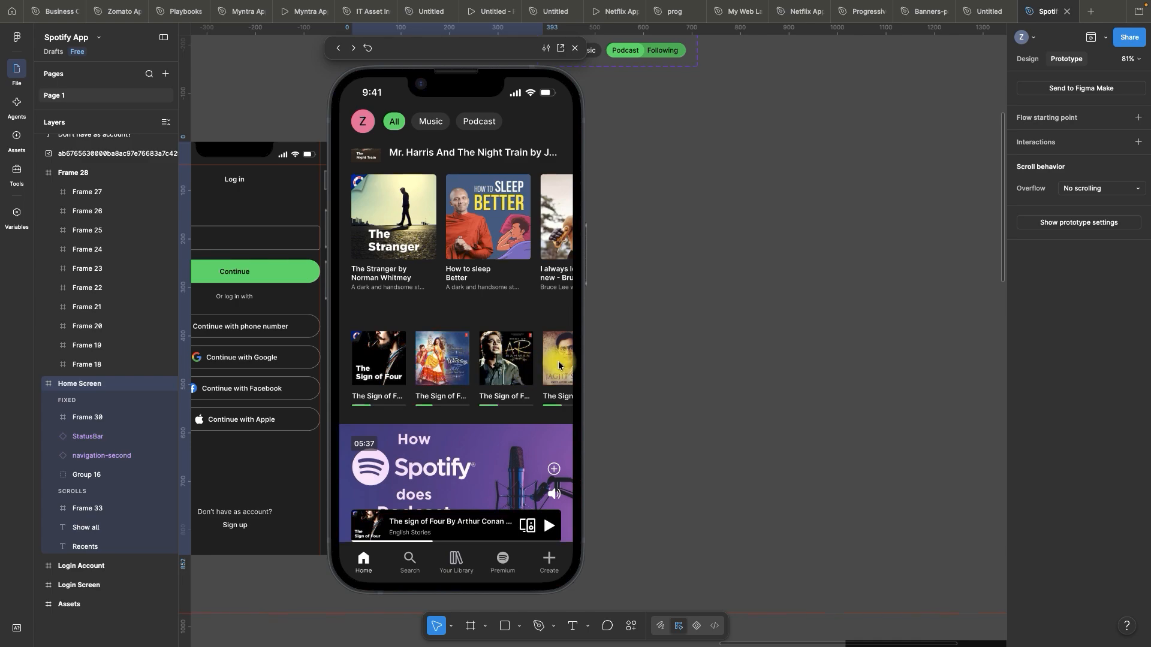
left_click_drag(563, 362, 433, 376)
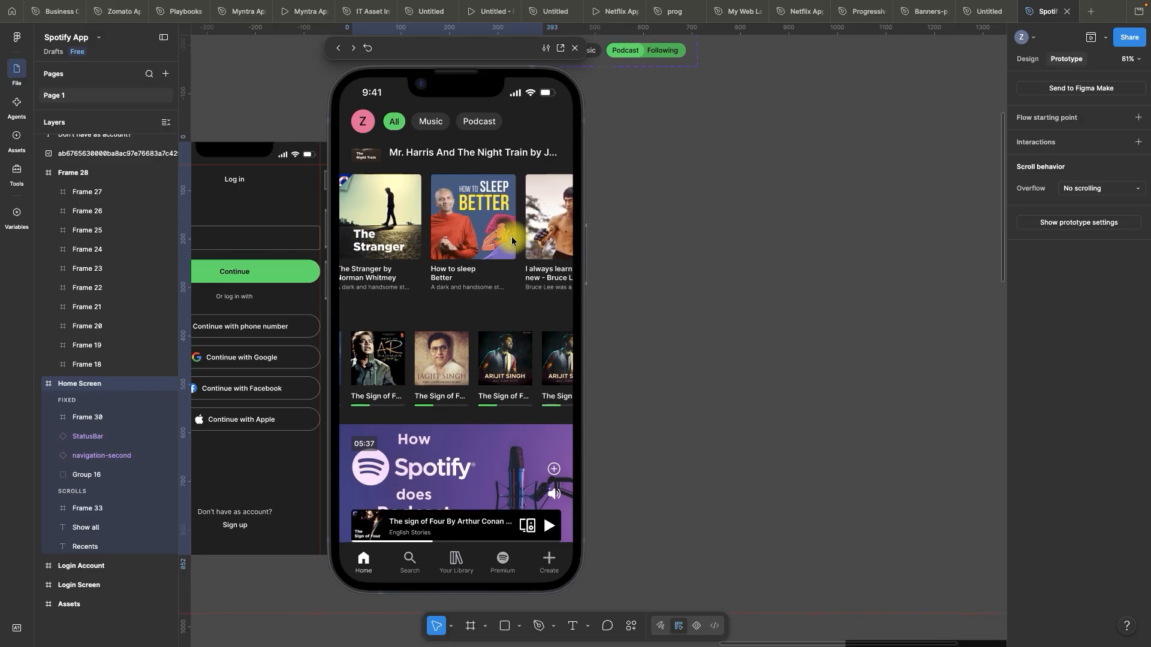
scroll(486, 411, "up", 4)
scroll(457, 431, "down", 2)
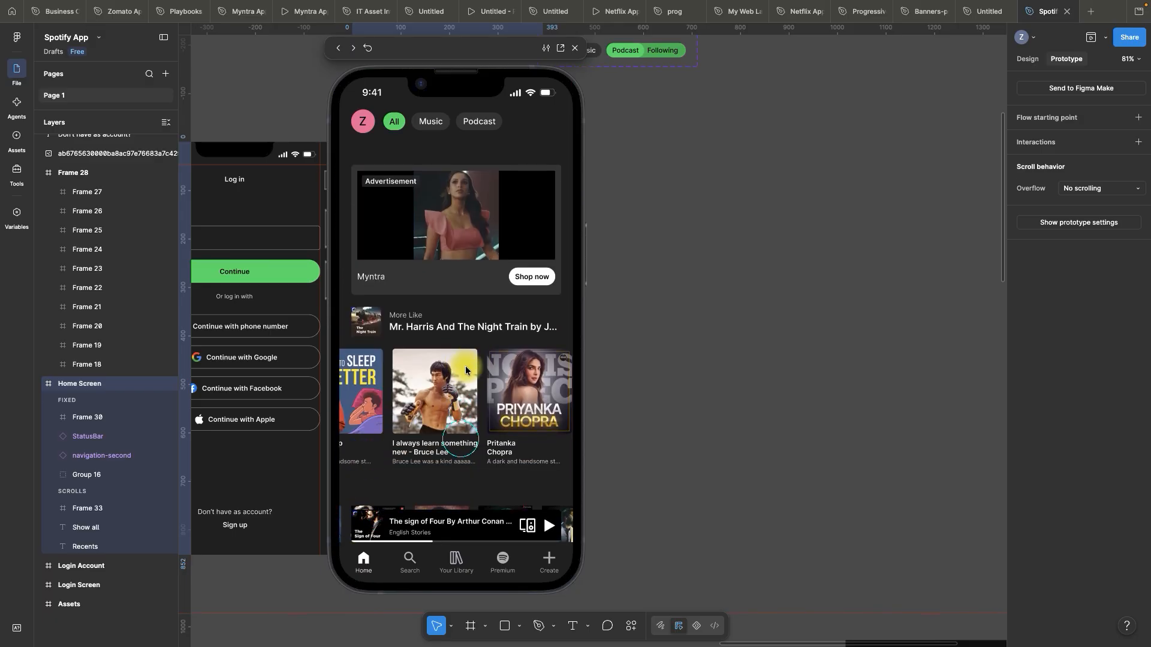
- Scroll the previewed content repeatedly up and down between the artist tiles and the recents row to check the fixed bars
scroll(465, 366, "down", 3)
scroll(453, 395, "up", 4)
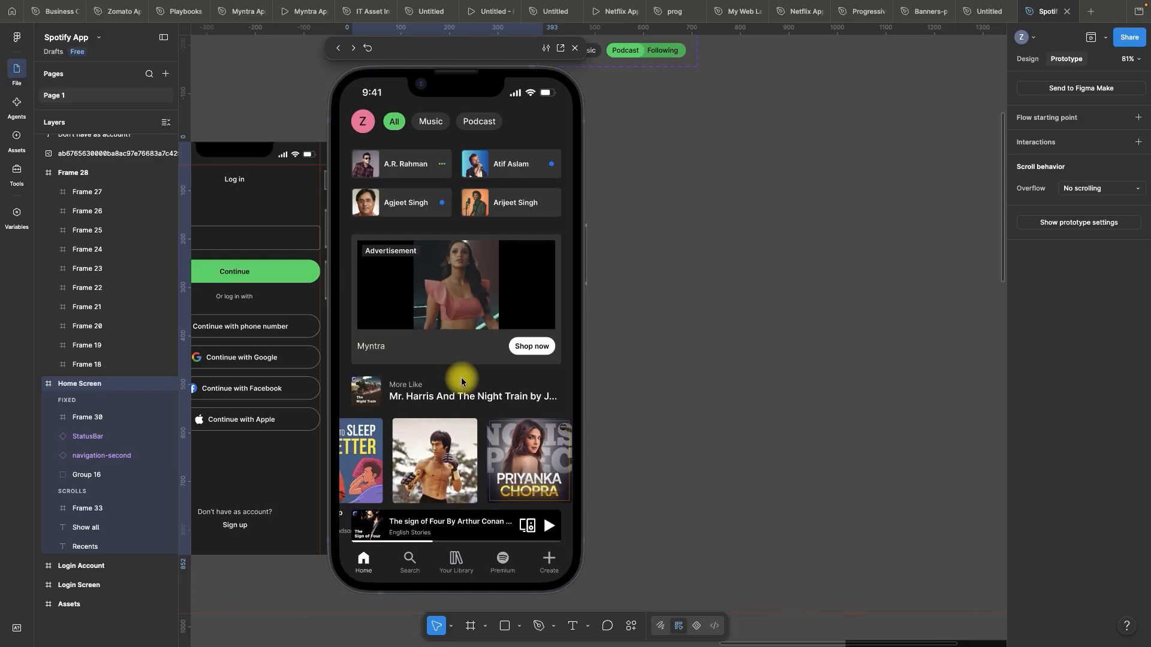
scroll(457, 455, "down", 4)
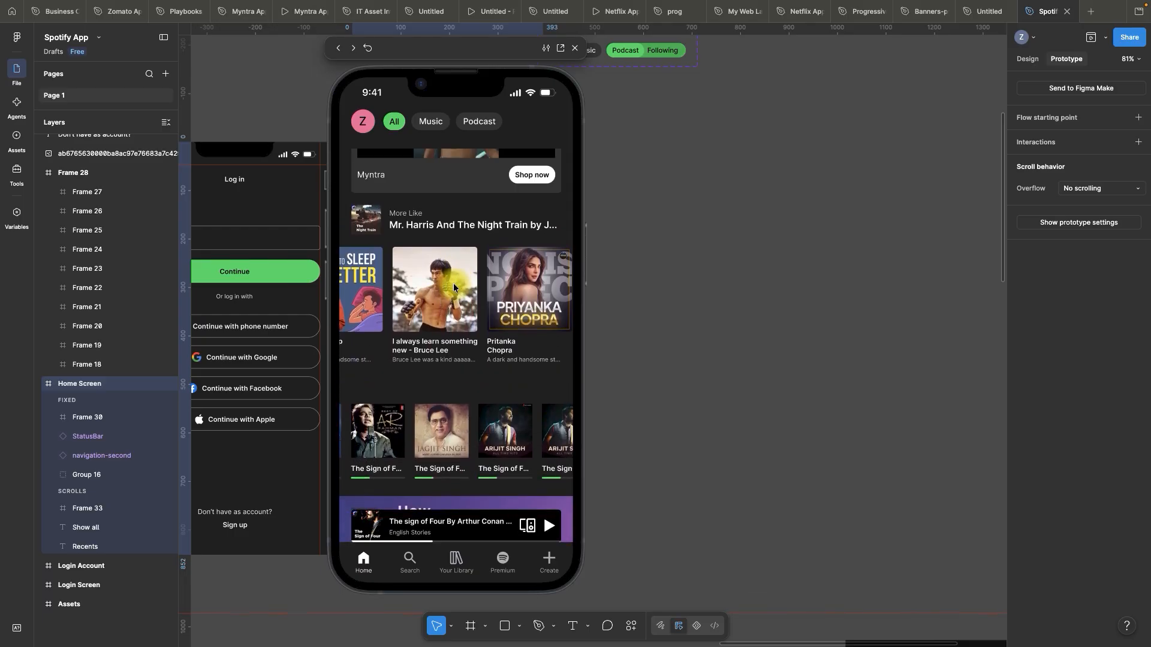
scroll(454, 408, "up", 3)
scroll(454, 408, "up", 1)
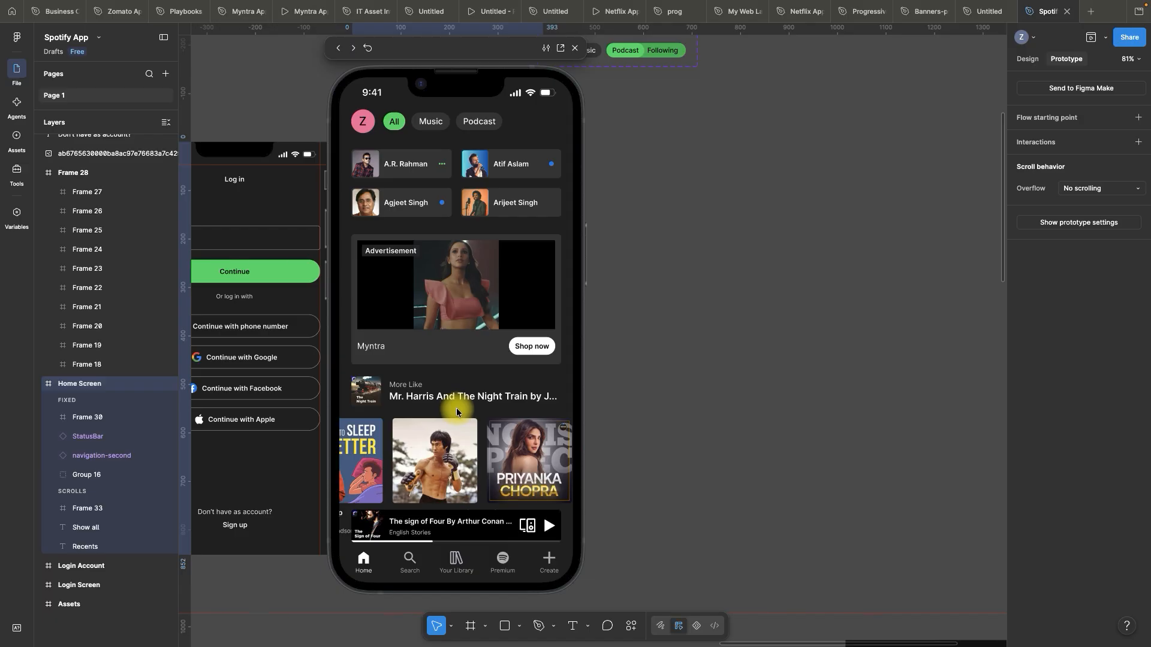
left_click_drag(463, 451, 450, 319)
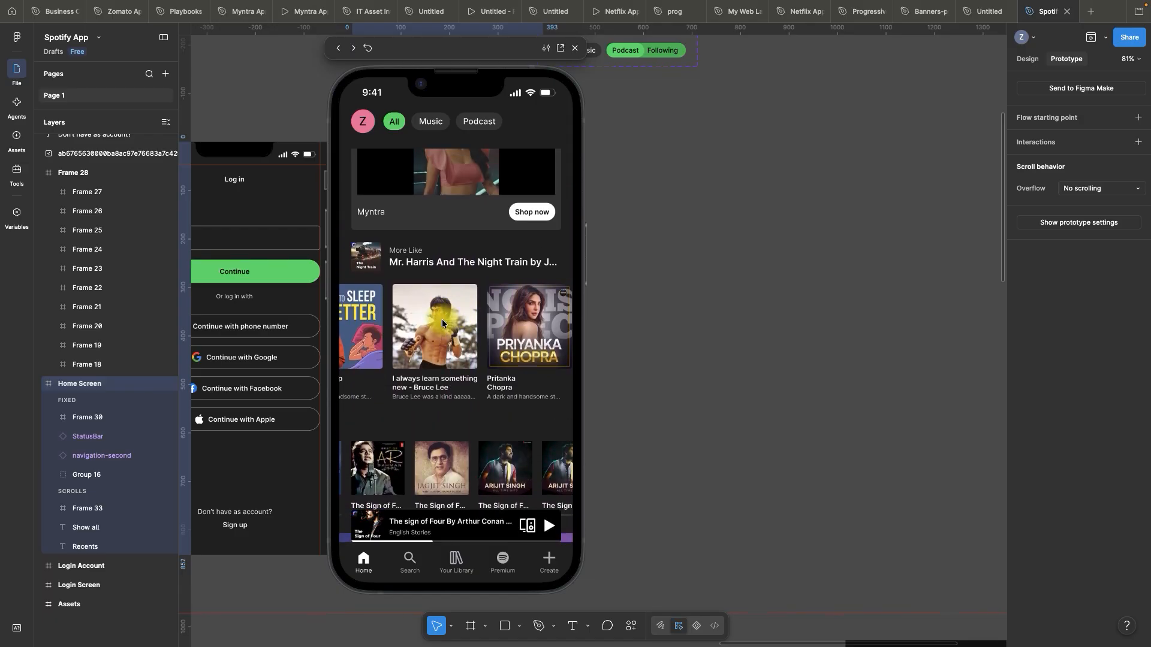
left_click_drag(447, 371, 502, 340)
scroll(502, 340, "up", 3)
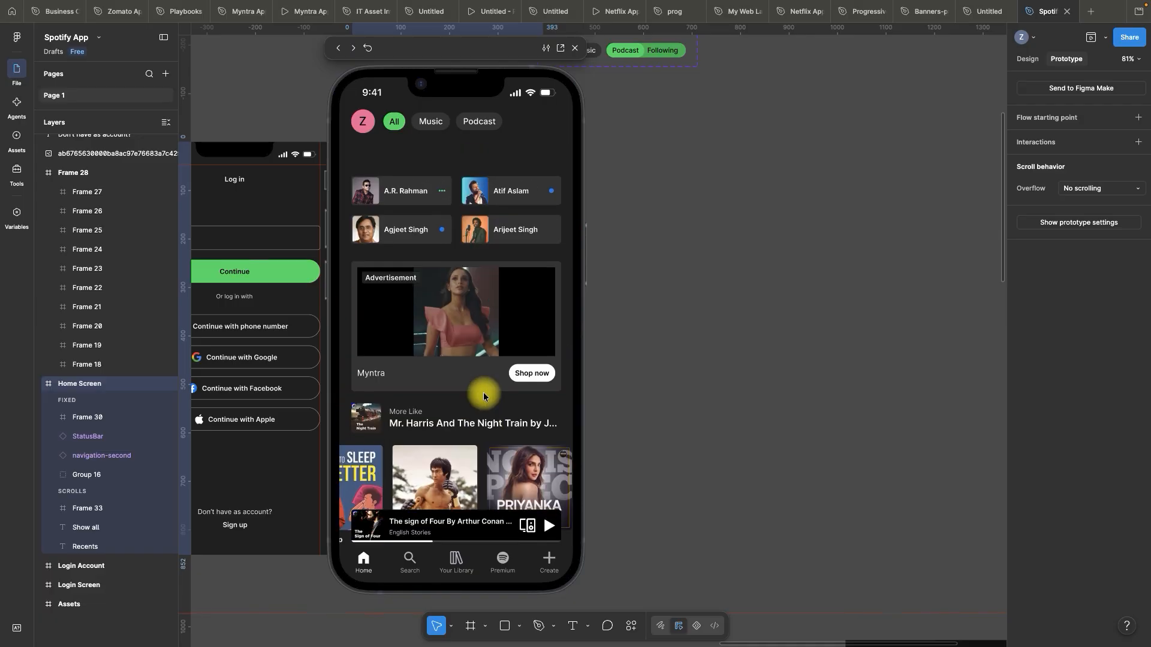